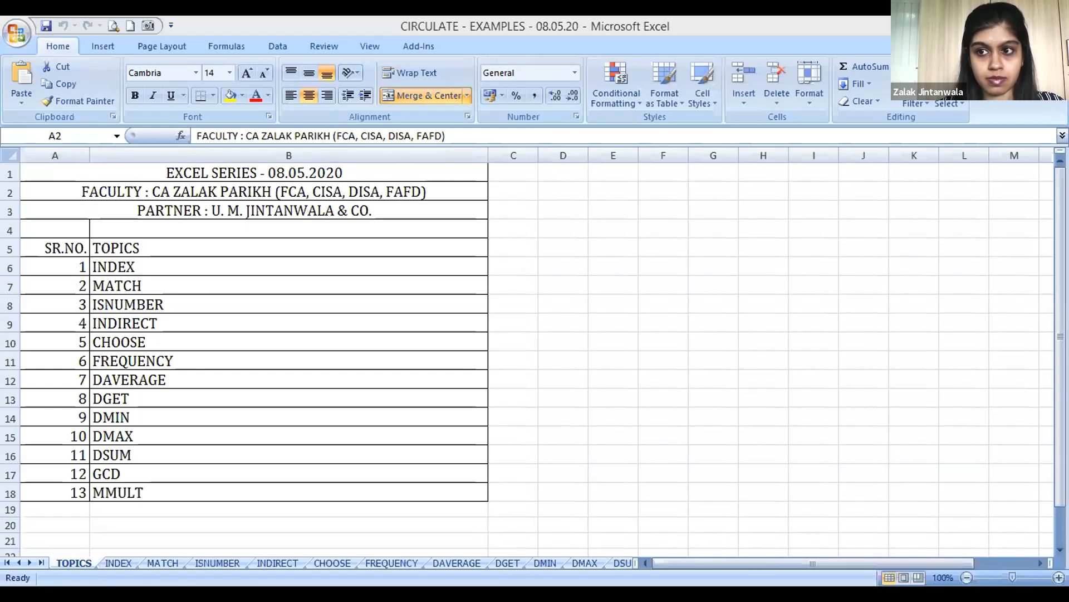
{"action": "key", "text": "alt+Tab"}
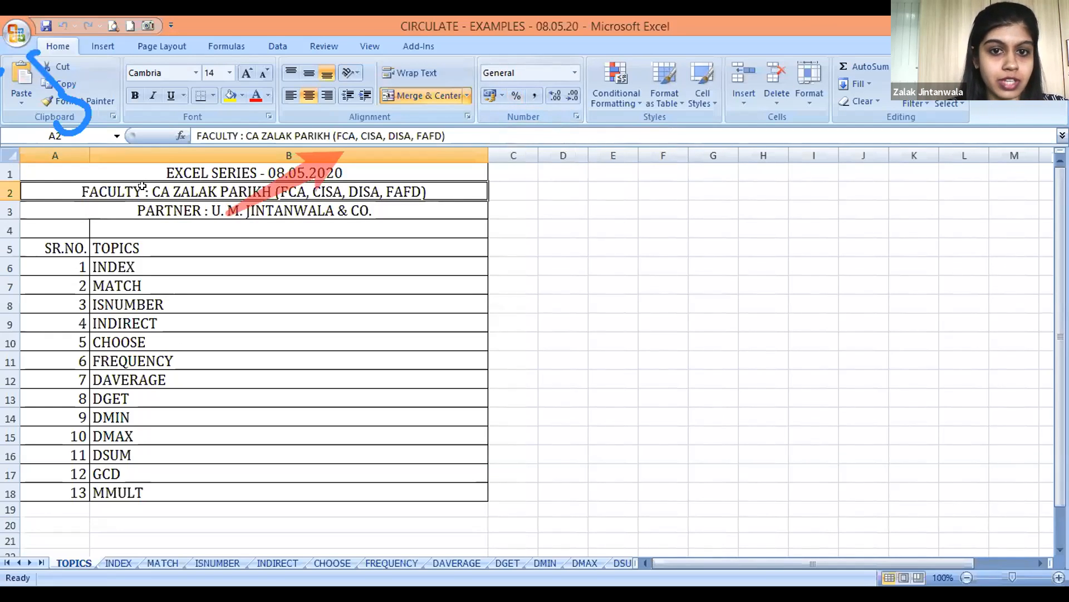
{"action": "left_click", "coordinate": [168, 21]}
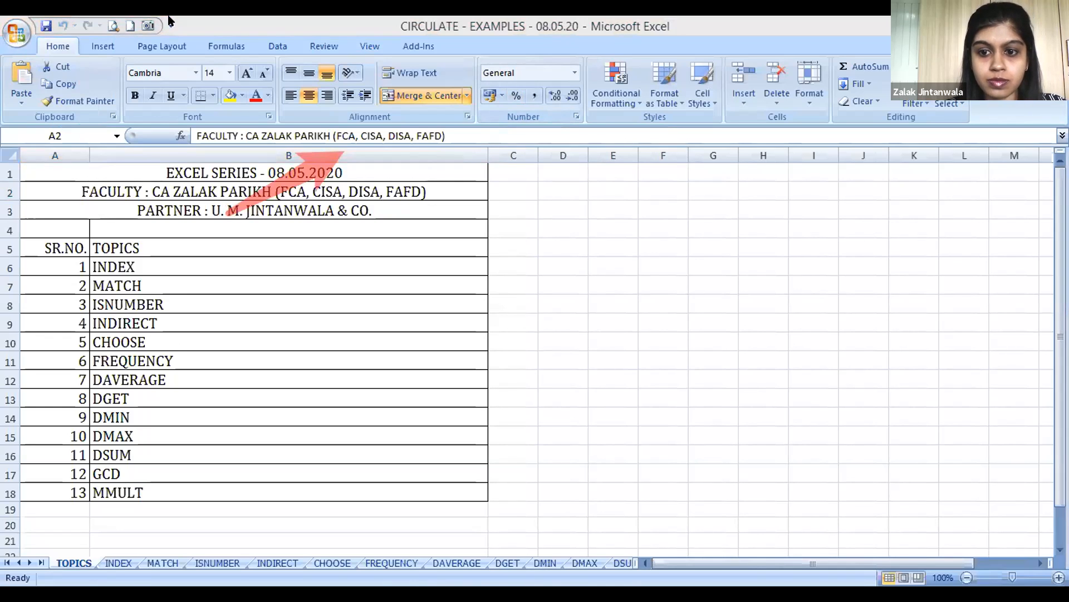
{"action": "left_click", "coordinate": [623, 234]}
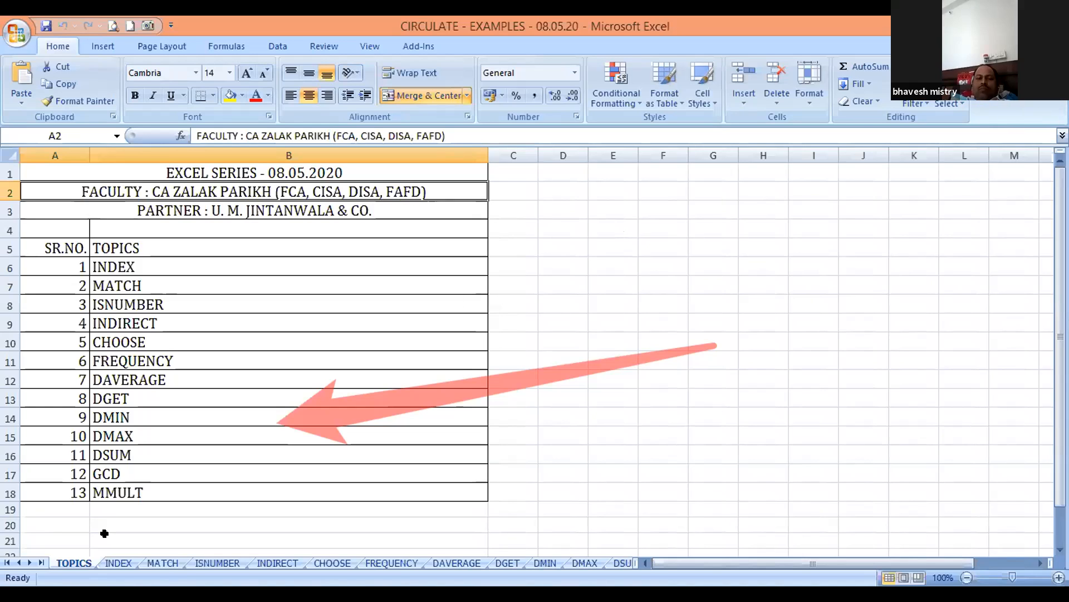
Open the INDEX worksheet and clear the selection on the coaching fees table
{"action": "left_click", "coordinate": [117, 562]}
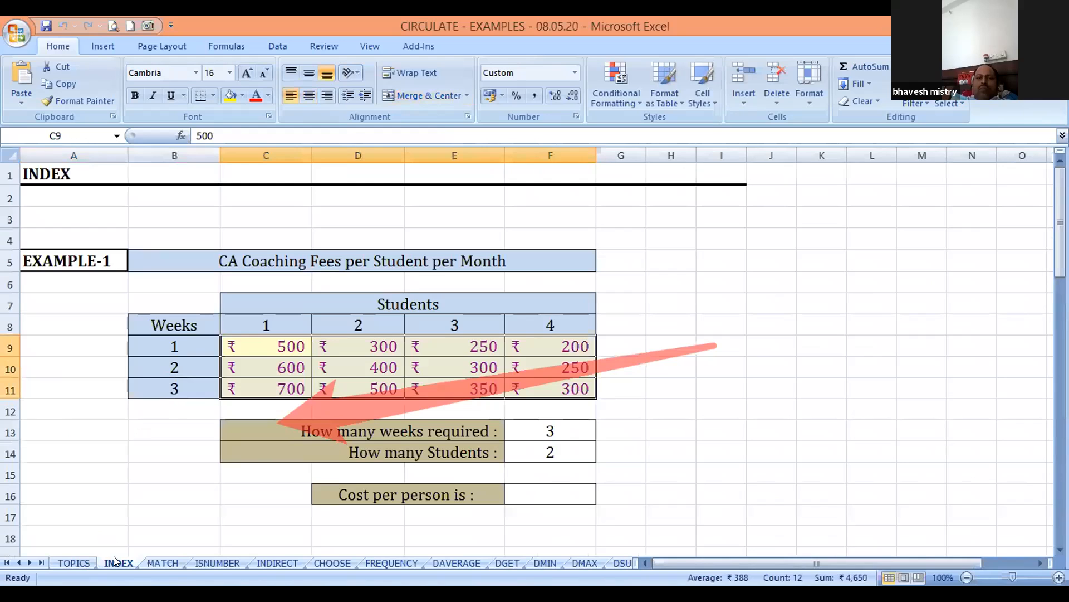
{"action": "left_click", "coordinate": [82, 385]}
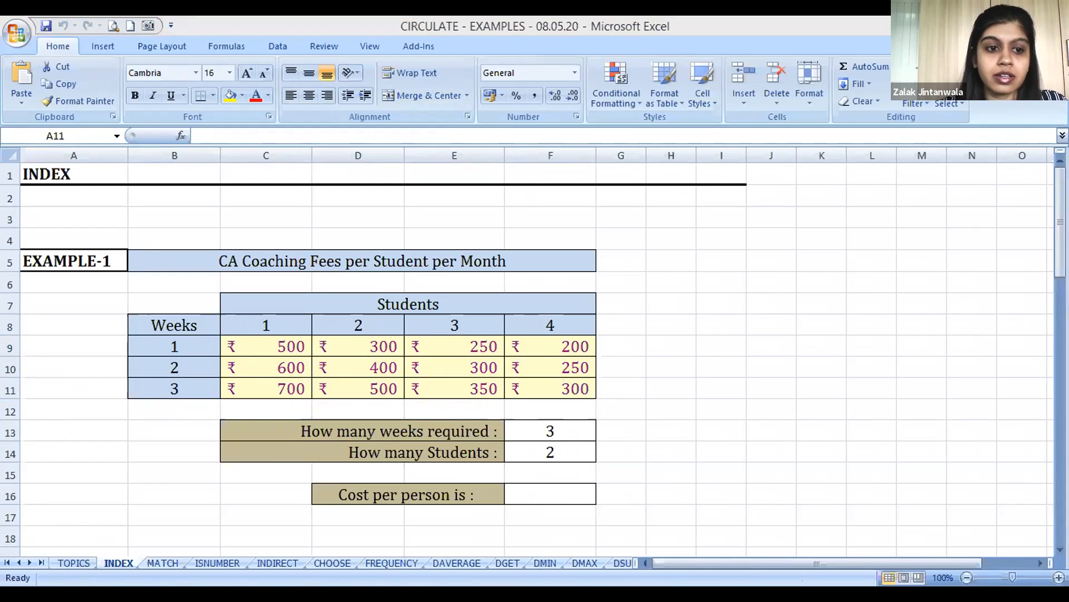
{"action": "left_click_drag", "start_coordinate": [28, 259], "coordinate": [110, 271]}
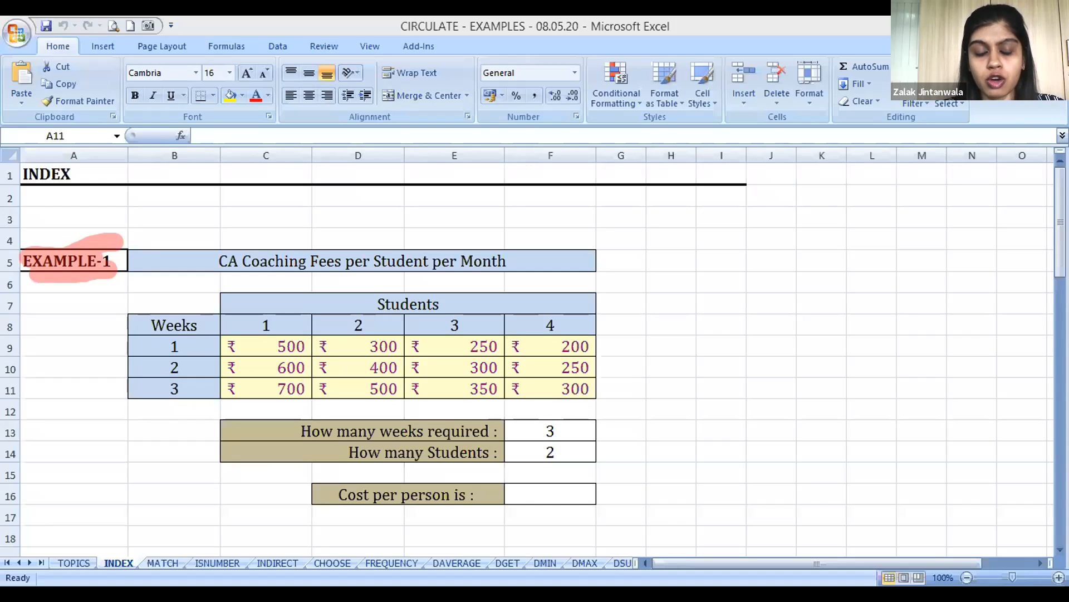
{"action": "key", "text": "ctrl+z"}
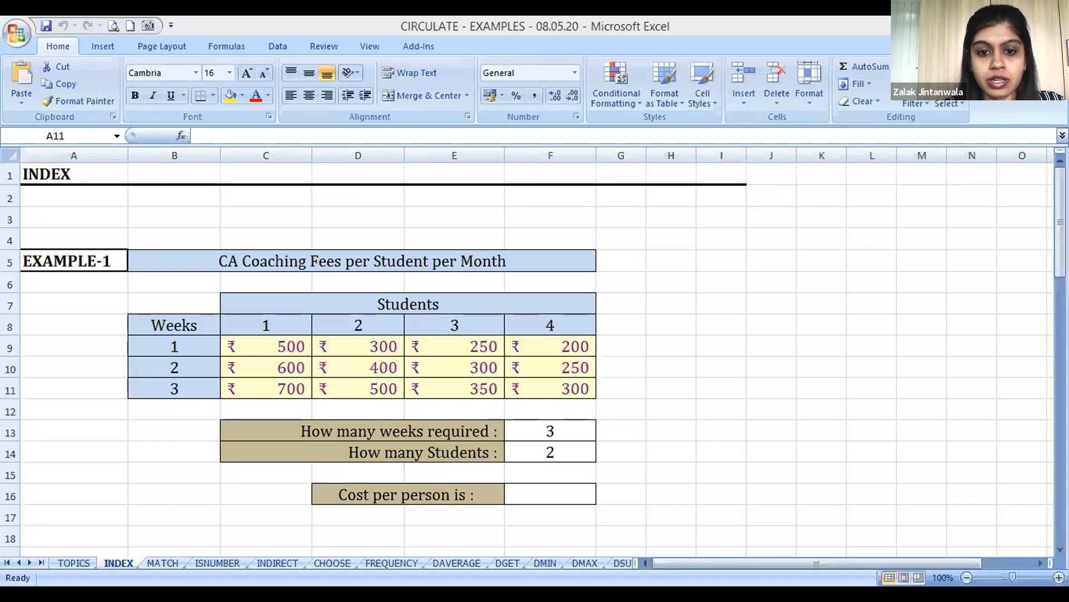
{"action": "left_click", "coordinate": [795, 336]}
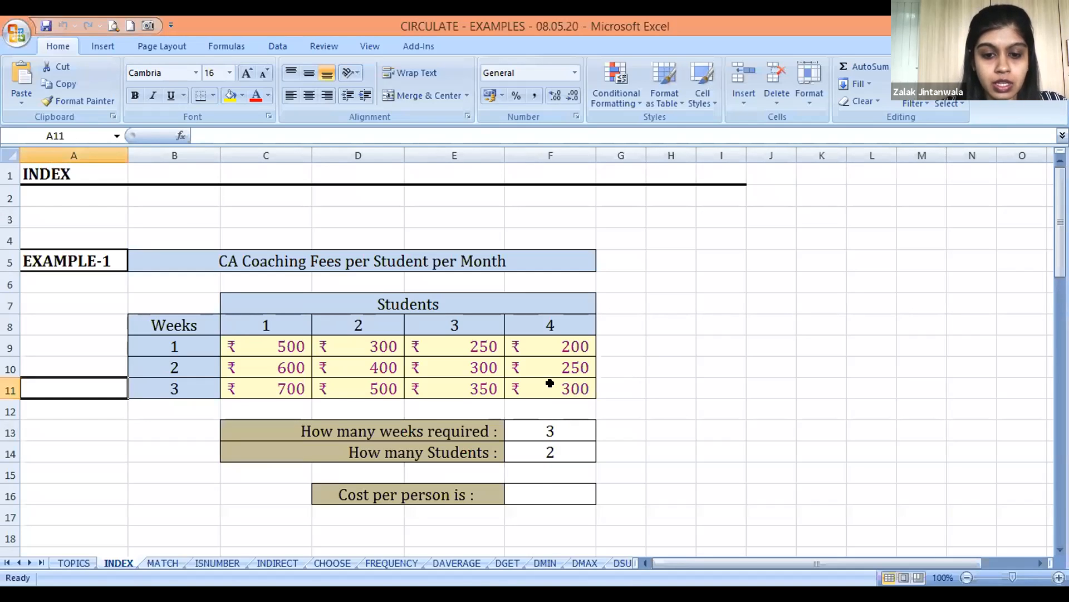
{"action": "left_click", "coordinate": [706, 309]}
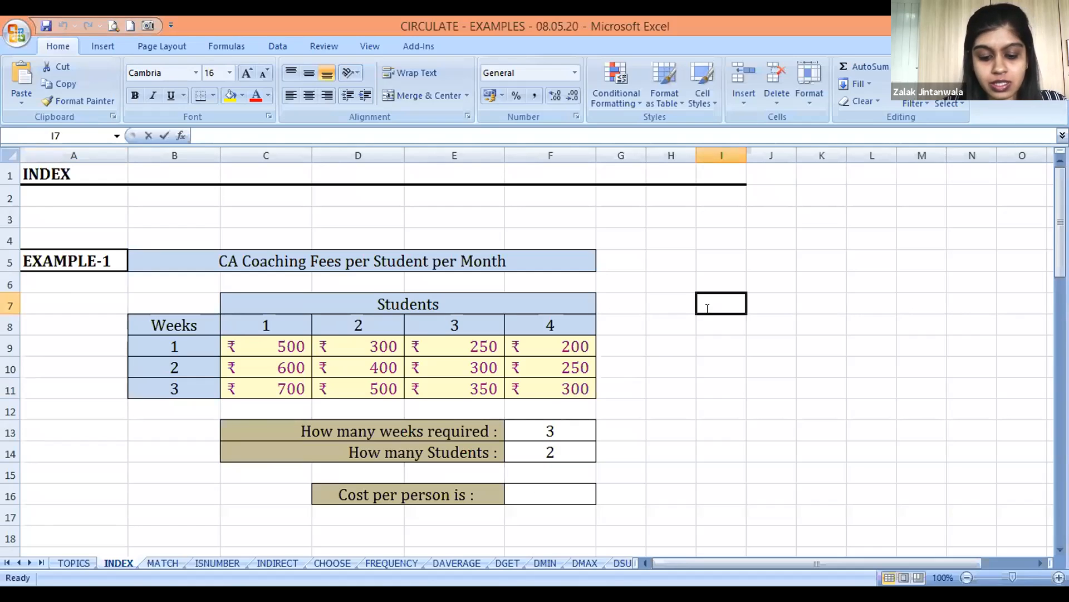
{"action": "type", "text": "=I"}
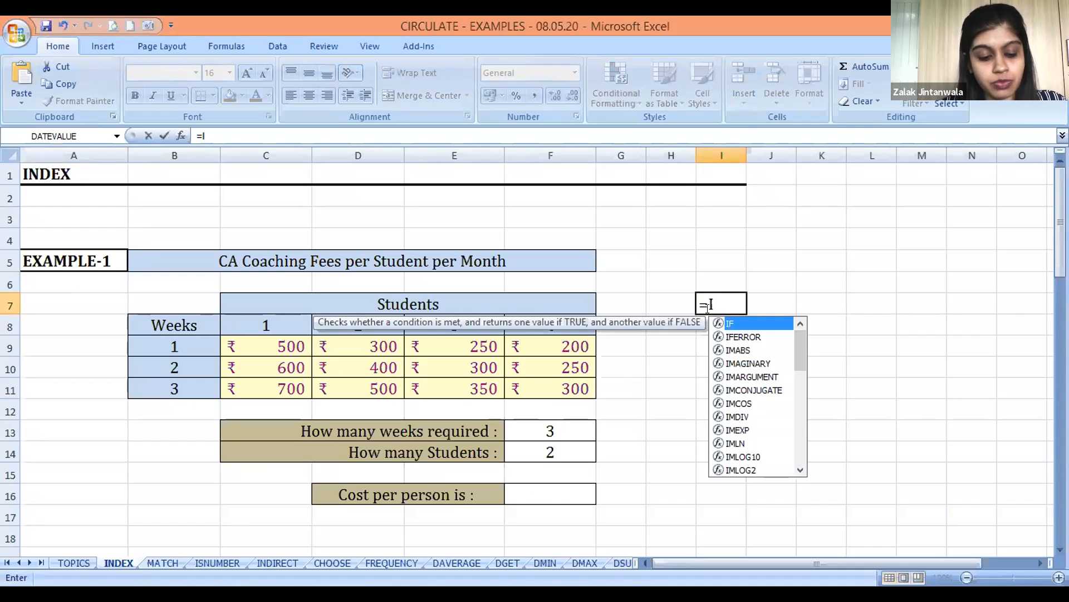
{"action": "type", "text": "NDEX"}
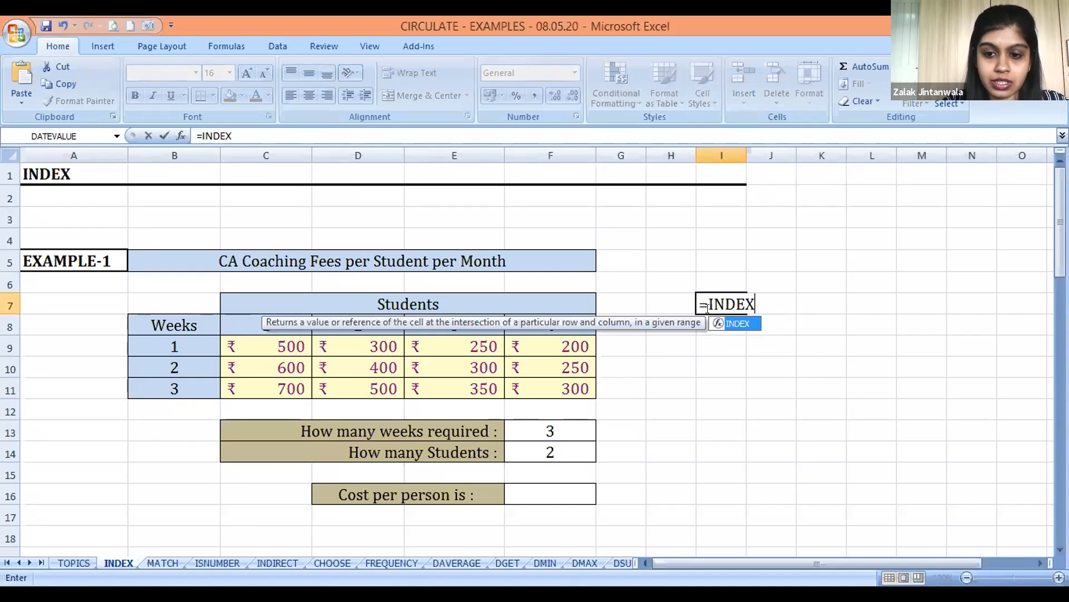
{"action": "type", "text": "("}
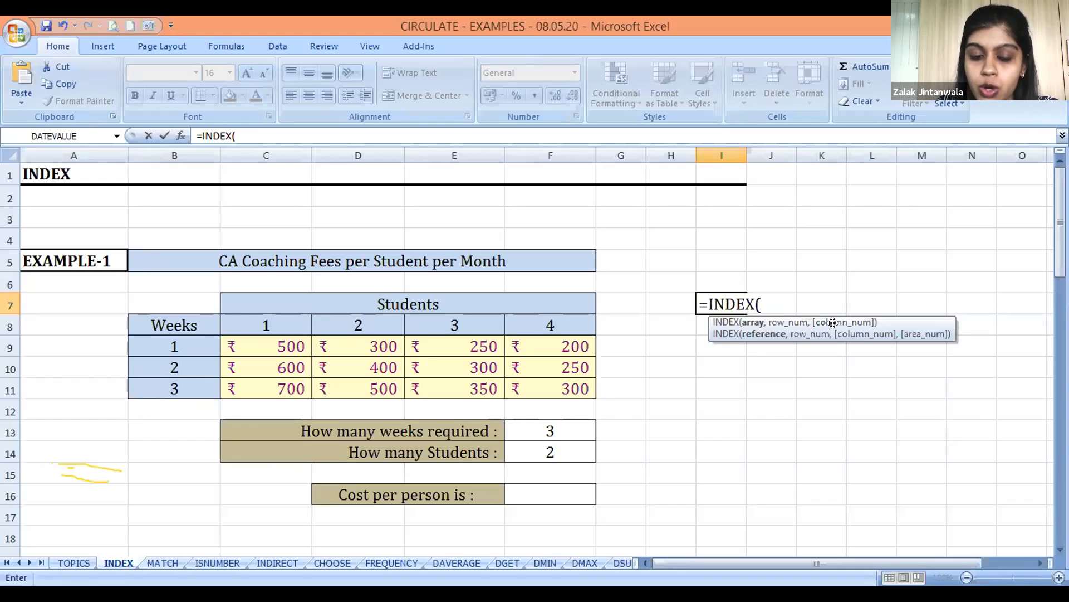
{"action": "key", "text": "Escape"}
Begin an INDEX formula in the cost-per-person cell F16
{"action": "key", "text": "Left"}
{"action": "key", "text": "Down"}
{"action": "key", "text": "Left"}
{"action": "key", "text": "Down"}
{"action": "key", "text": "Left"}
{"action": "key", "text": "Down"}
{"action": "key", "text": "Down"}
{"action": "key", "text": "Down"}
{"action": "key", "text": "Down"}
{"action": "key", "text": "Down"}
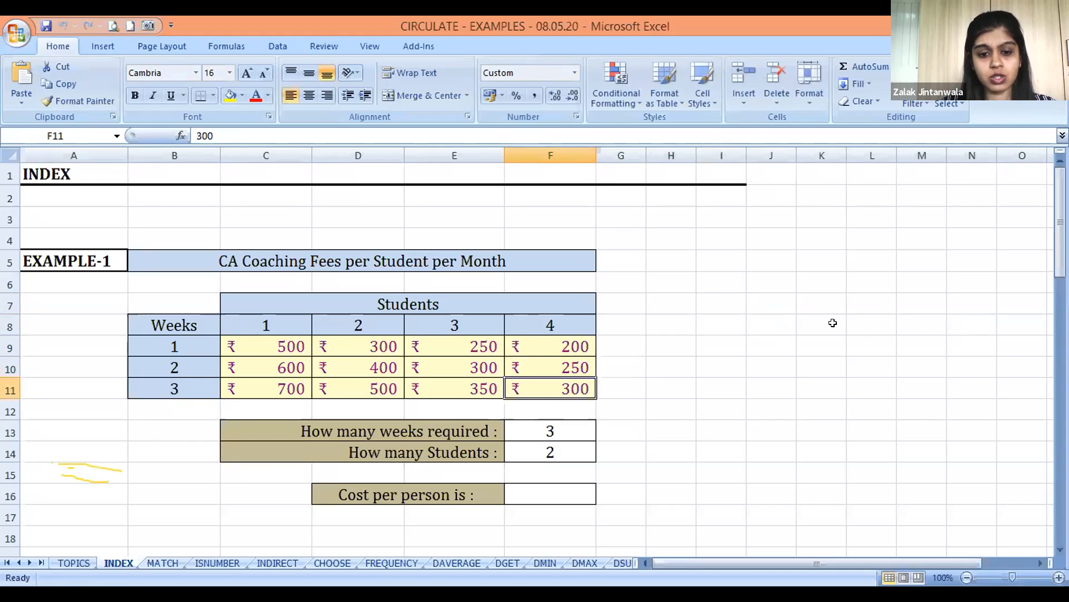
{"action": "key", "text": "Down"}
{"action": "key", "text": "Down"}
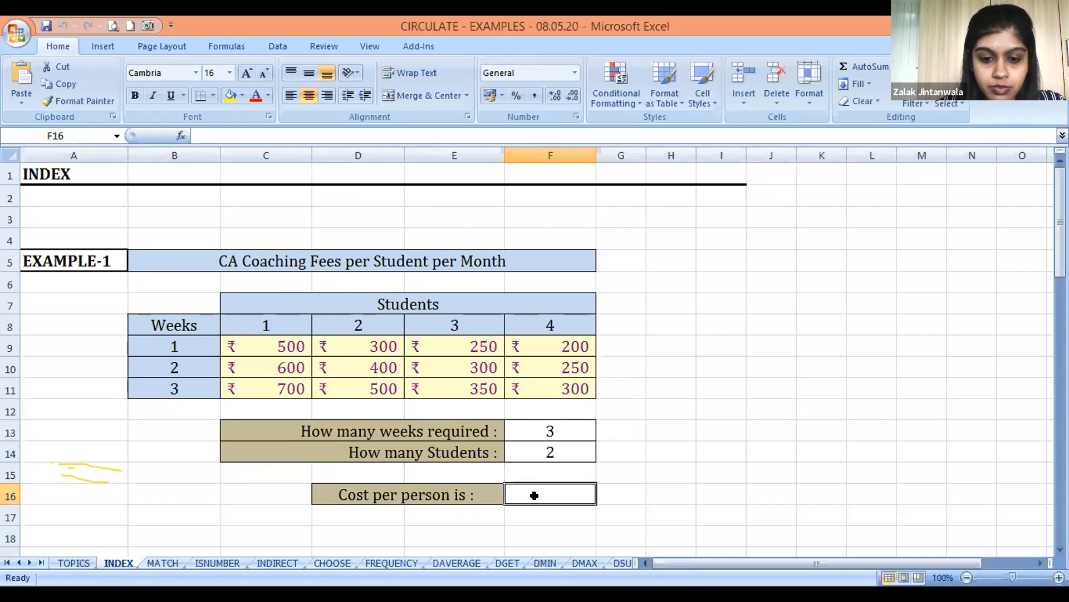
{"action": "type", "text": "=I"}
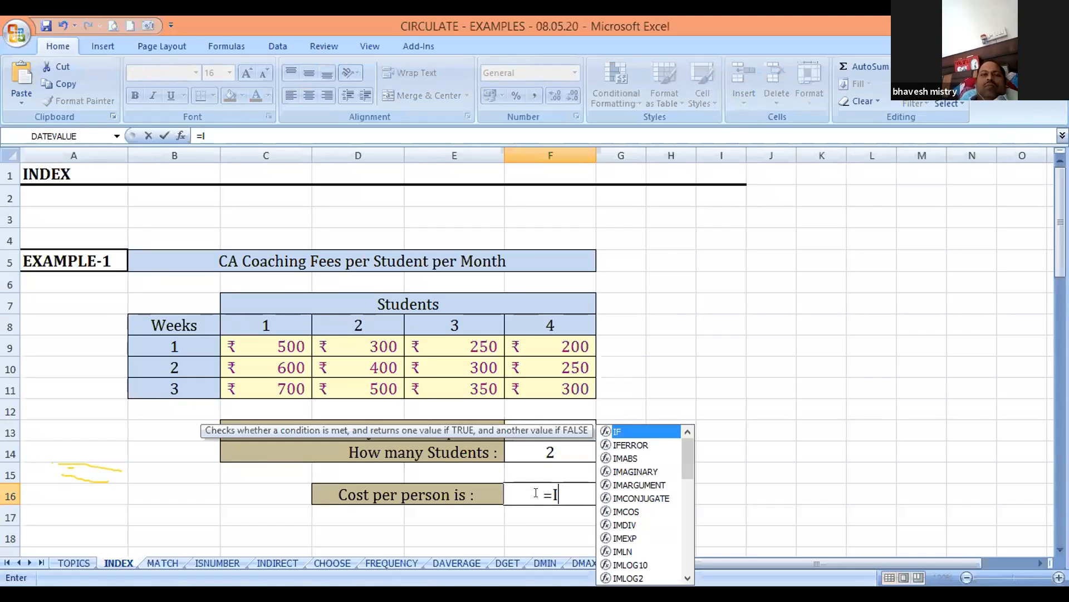
{"action": "type", "text": "NDEX("}
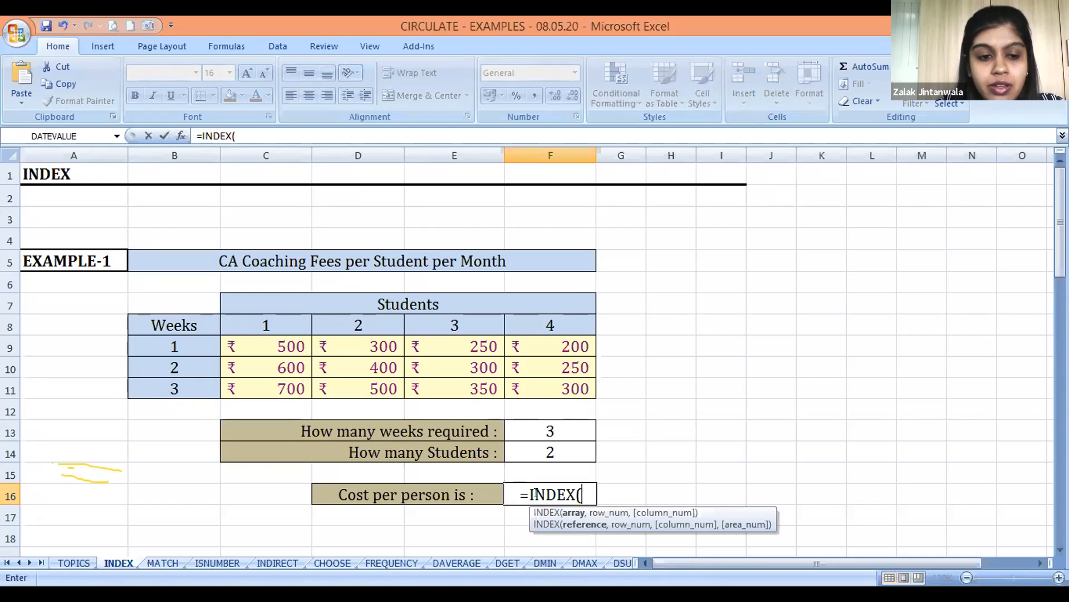
Supply the fee values C9:F11 as the array argument of the INDEX formula
{"action": "left_click", "coordinate": [274, 338]}
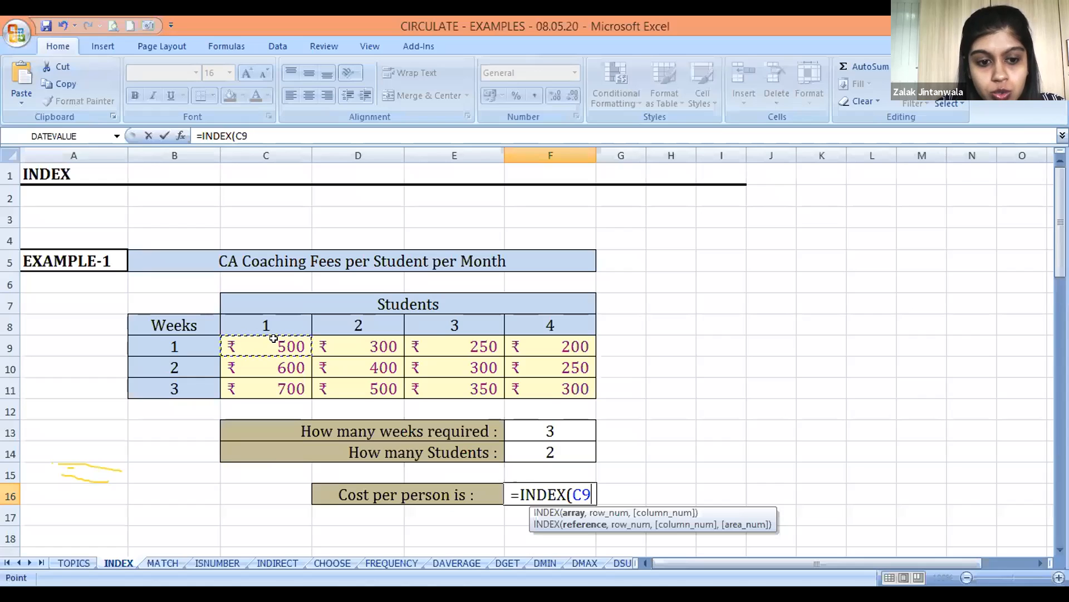
{"action": "key", "text": "shift+Right"}
{"action": "key", "text": "shift+Right"}
{"action": "key", "text": "shift+Right"}
{"action": "key", "text": "shift+Down"}
{"action": "key", "text": "shift+Down"}
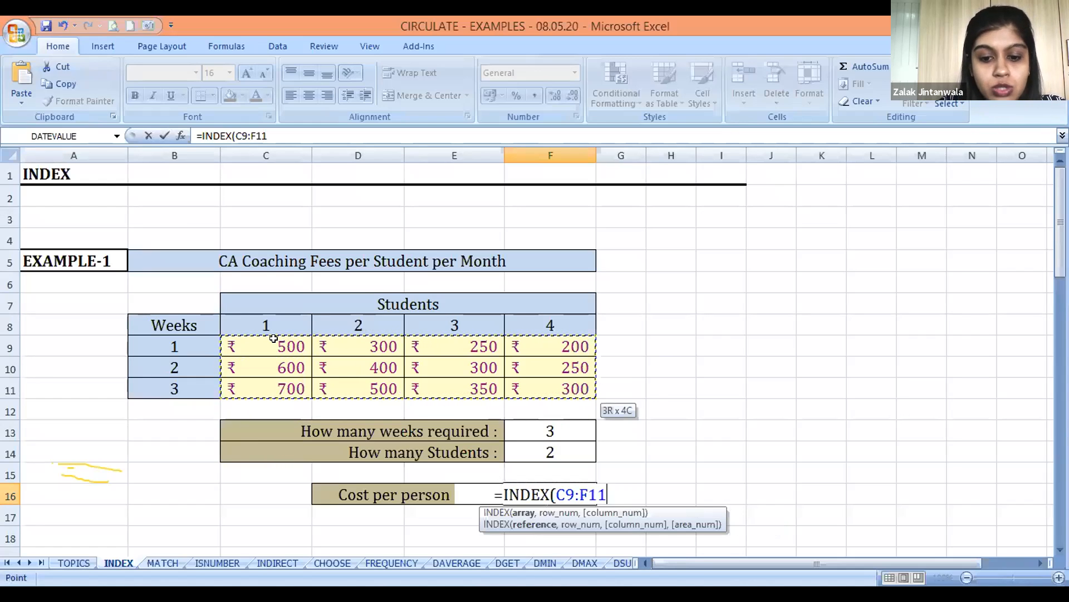
{"action": "type", "text": ","}
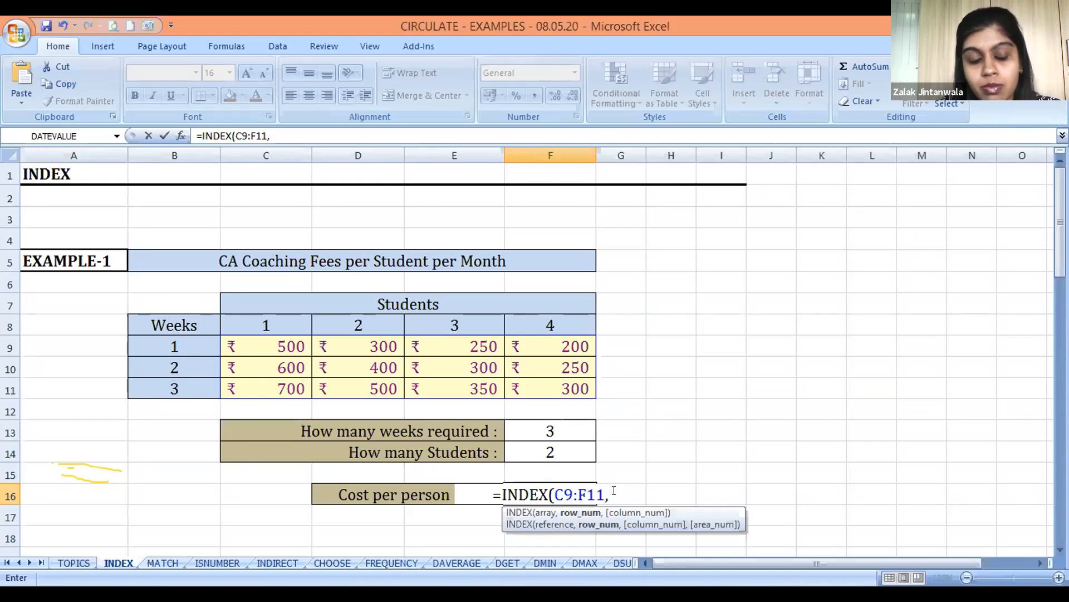
Complete the INDEX formula with the weeks cell F13 as row number and the students cell F14 as column number
{"action": "left_click", "coordinate": [549, 426]}
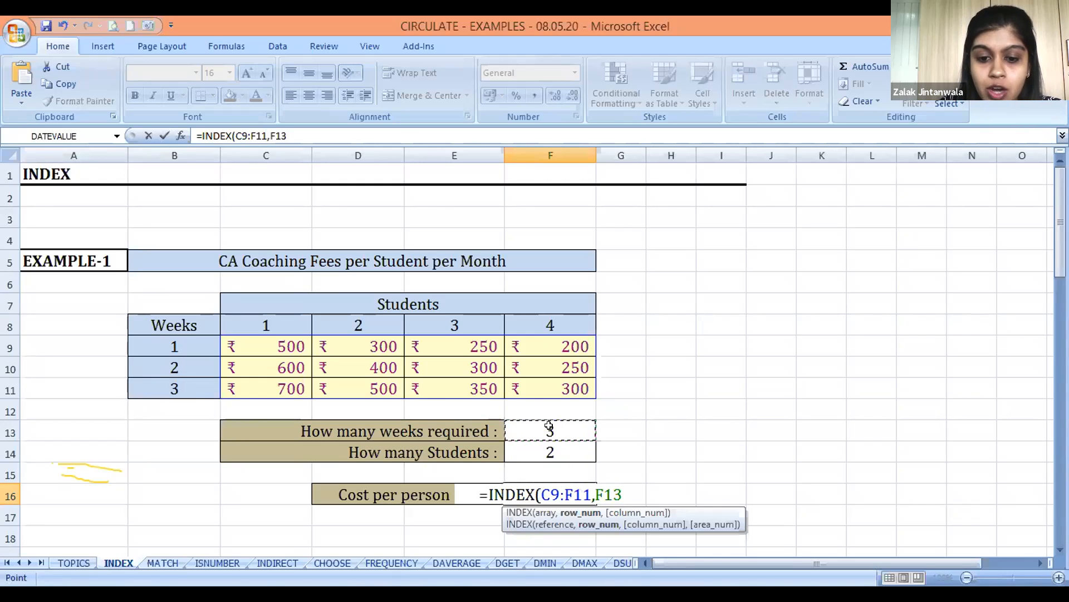
{"action": "type", "text": ","}
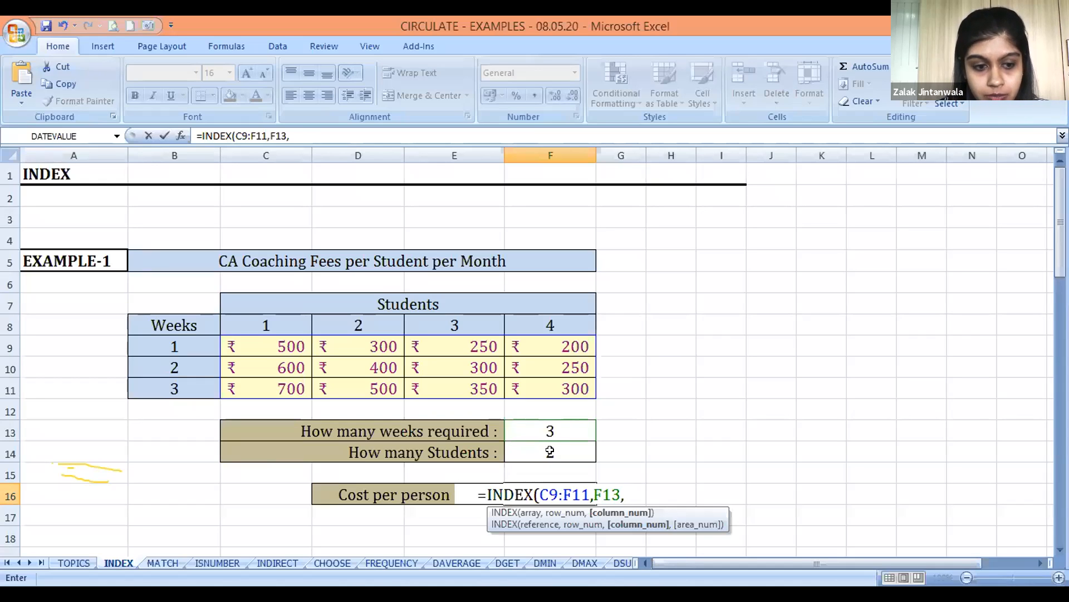
{"action": "left_click", "coordinate": [550, 451]}
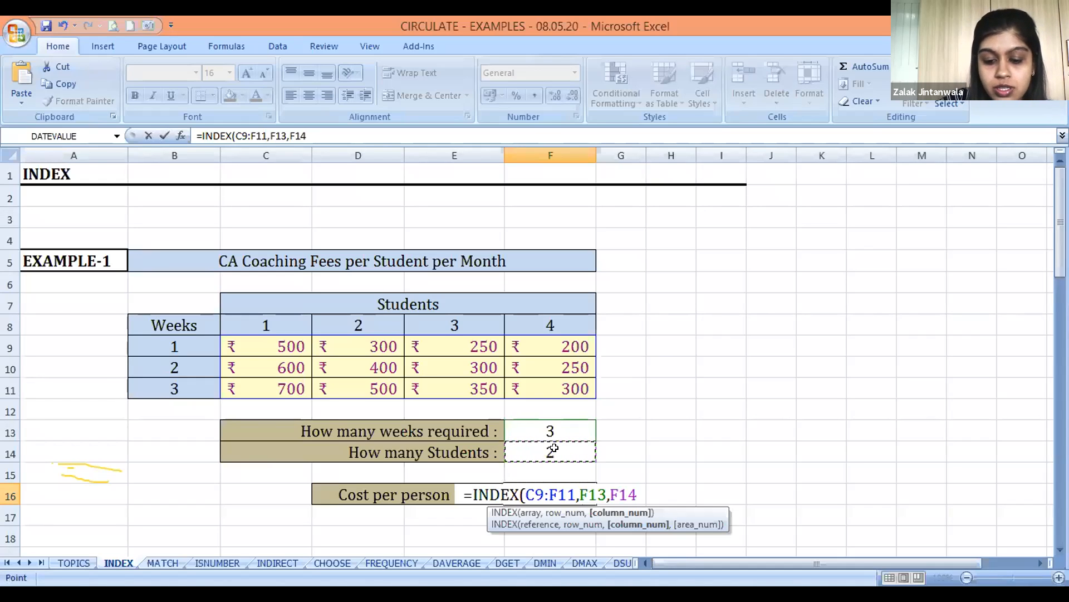
{"action": "type", "text": ")"}
{"action": "key", "text": "Return"}
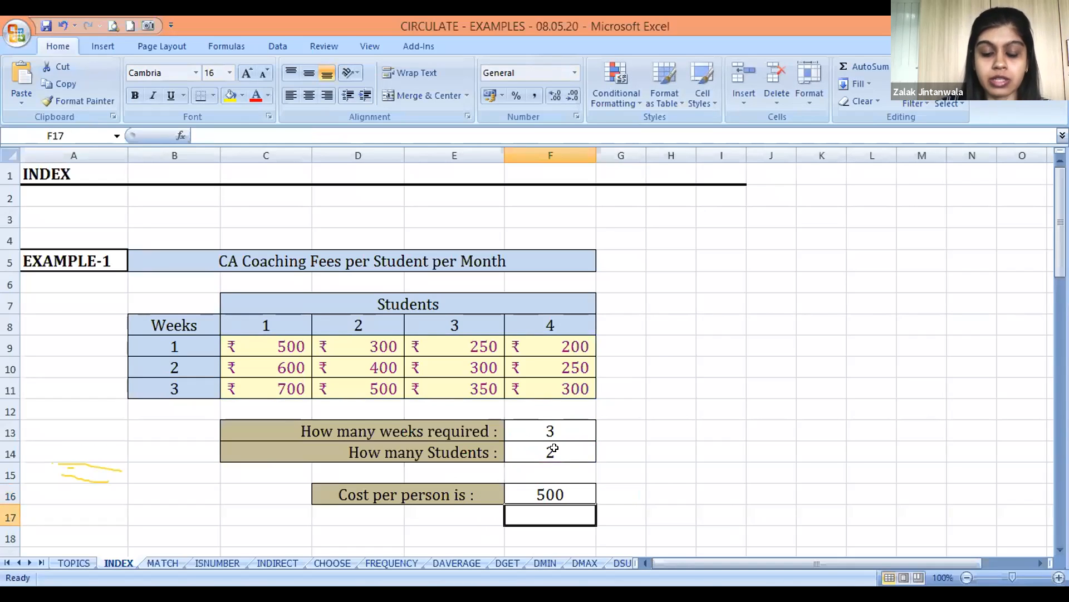
{"action": "key", "text": "Up"}
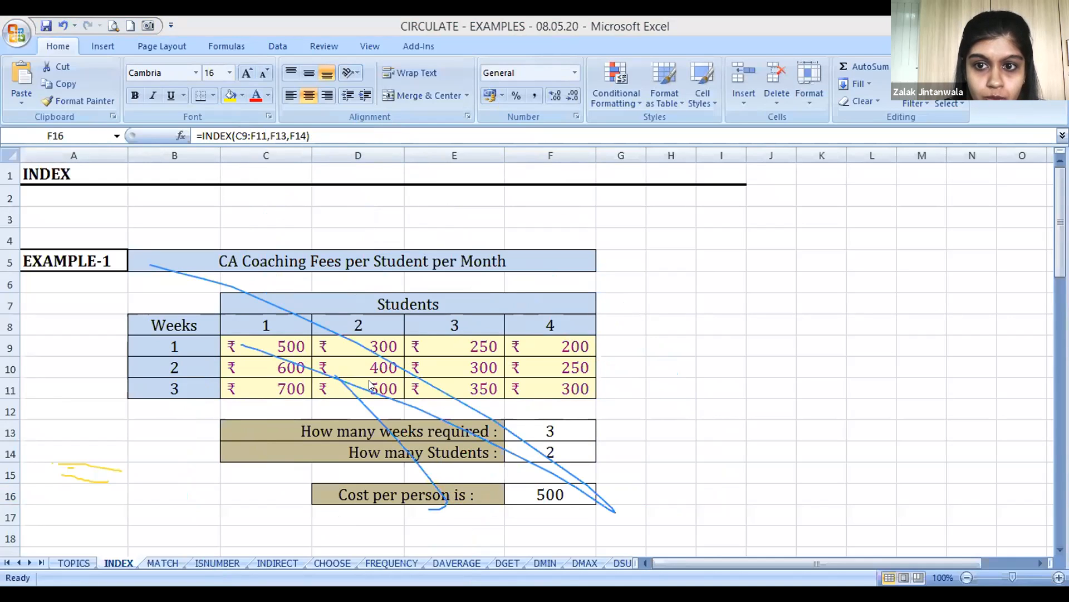
Clear the existing on-screen annotations and circle the fee in D11 and the cost-per-person result in F16
{"action": "left_click_drag", "start_coordinate": [66, 450], "coordinate": [150, 520]}
{"action": "left_click", "coordinate": [731, 120]}
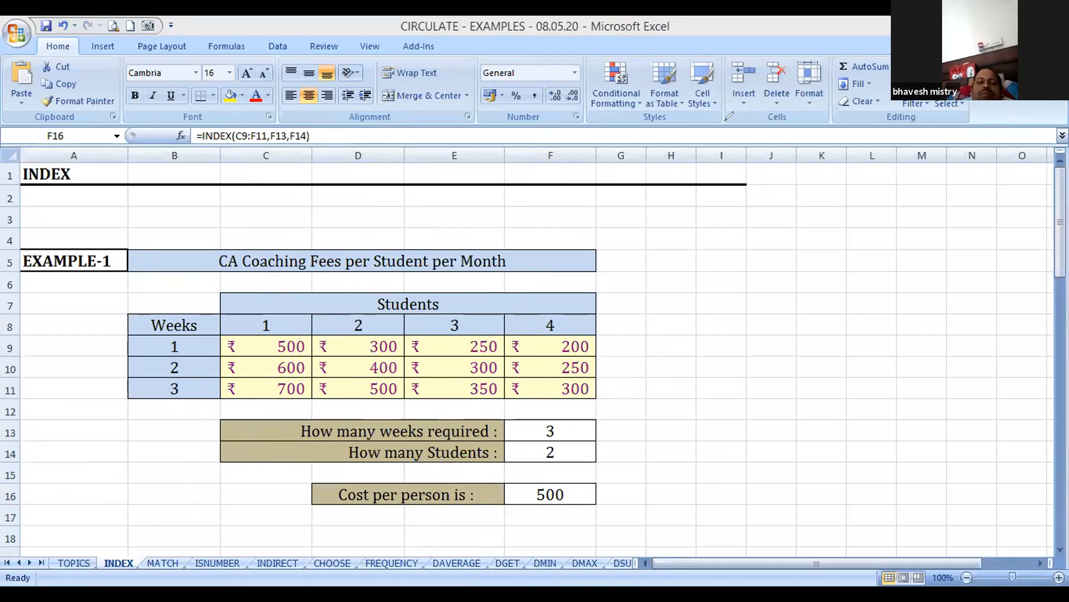
{"action": "mouse_move", "coordinate": [365, 375]}
{"action": "left_mouse_down"}
{"action": "mouse_move", "coordinate": [363, 404]}
{"action": "mouse_move", "coordinate": [395, 399]}
{"action": "mouse_move", "coordinate": [370, 372]}
{"action": "left_mouse_up"}
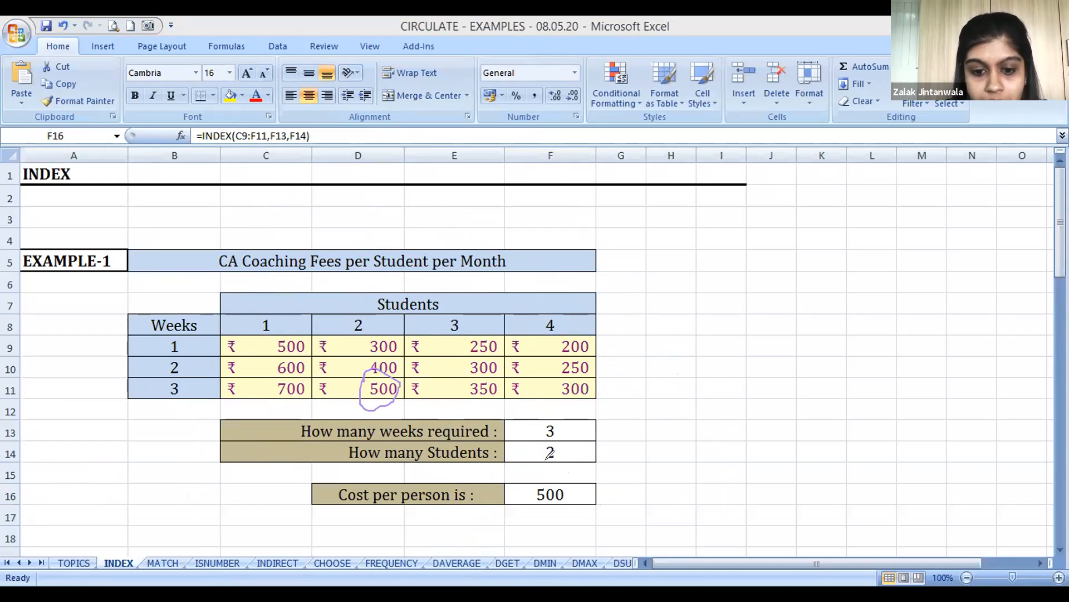
{"action": "mouse_move", "coordinate": [548, 476]}
{"action": "left_mouse_down"}
{"action": "mouse_move", "coordinate": [532, 505]}
{"action": "mouse_move", "coordinate": [568, 487]}
{"action": "mouse_move", "coordinate": [549, 479]}
{"action": "left_mouse_up"}
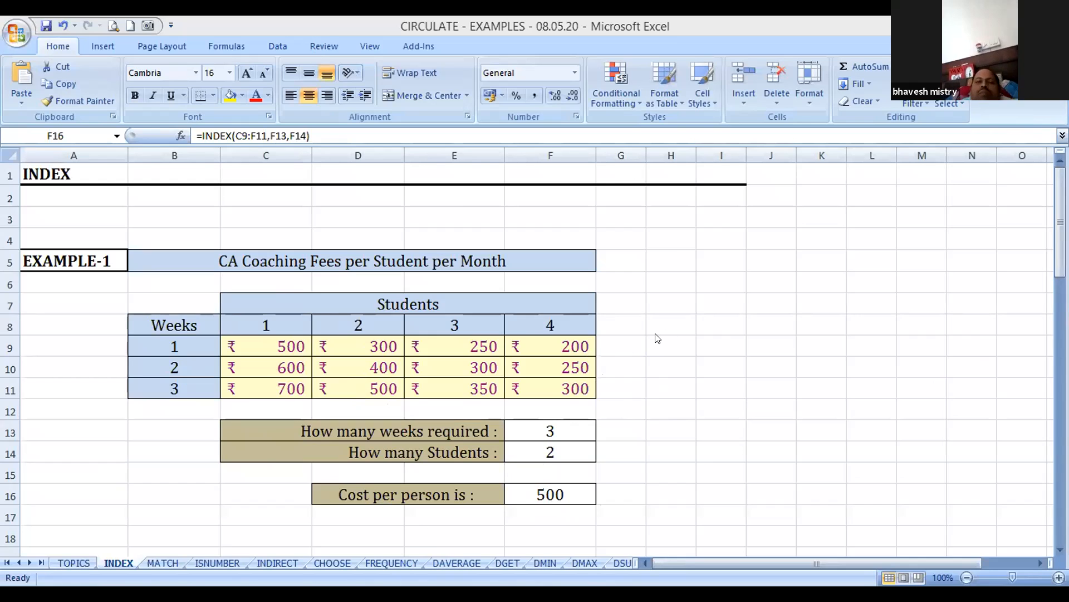
Examine the EXAMPLE-2 section with its medal row and its rank and medal cells
{"action": "key", "text": "Return"}
{"action": "key", "text": "Down"}
{"action": "key", "text": "Down"}
{"action": "key", "text": "Down"}
{"action": "key", "text": "Down"}
{"action": "key", "text": "Down"}
{"action": "key", "text": "Down"}
{"action": "key", "text": "Down"}
{"action": "key", "text": "Down"}
{"action": "key", "text": "Down"}
{"action": "key", "text": "Down"}
{"action": "key", "text": "Down"}
{"action": "key", "text": "Down"}
{"action": "key", "text": "Down"}
{"action": "key", "text": "Down"}
{"action": "key", "text": "Down"}
{"action": "key", "text": "Down"}
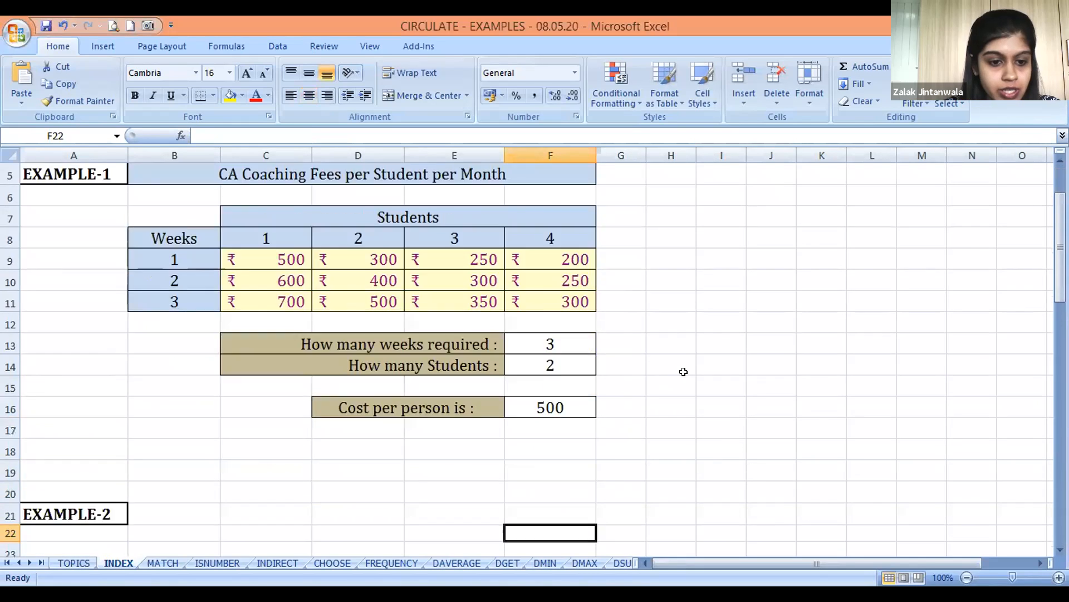
{"action": "key", "text": "Left"}
{"action": "key", "text": "Down"}
{"action": "key", "text": "Down"}
{"action": "key", "text": "Left"}
{"action": "key", "text": "Left"}
{"action": "key", "text": "Up"}
{"action": "key", "text": "Up"}
{"action": "key", "text": "Up"}
{"action": "key", "text": "Up"}
{"action": "key", "text": "Up"}
{"action": "key", "text": "Up"}
{"action": "key", "text": "Up"}
{"action": "key", "text": "Up"}
{"action": "key", "text": "Up"}
{"action": "key", "text": "Up"}
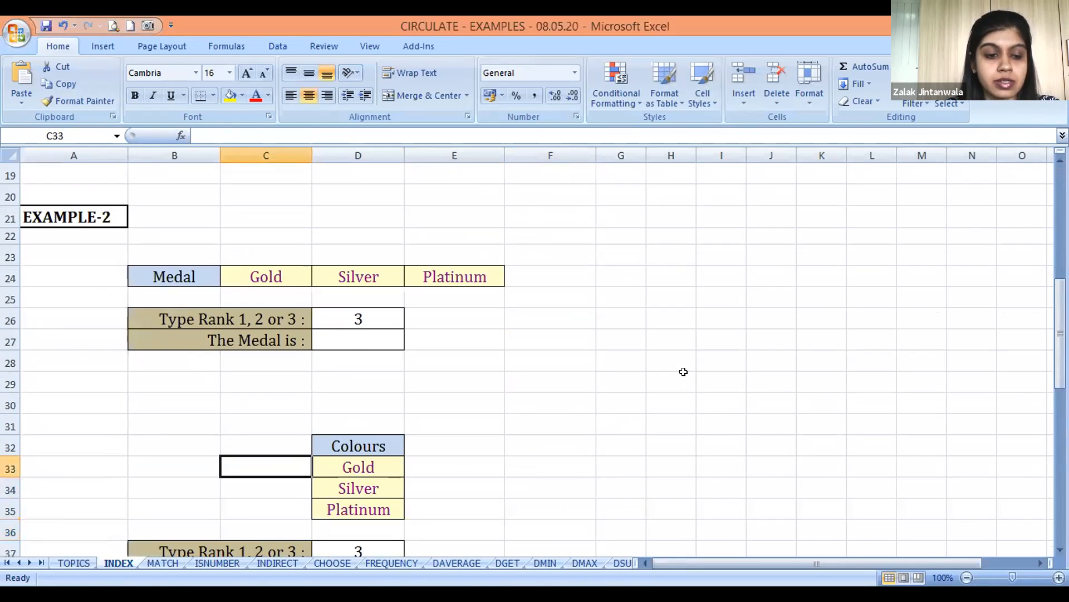
{"action": "key", "text": "Up"}
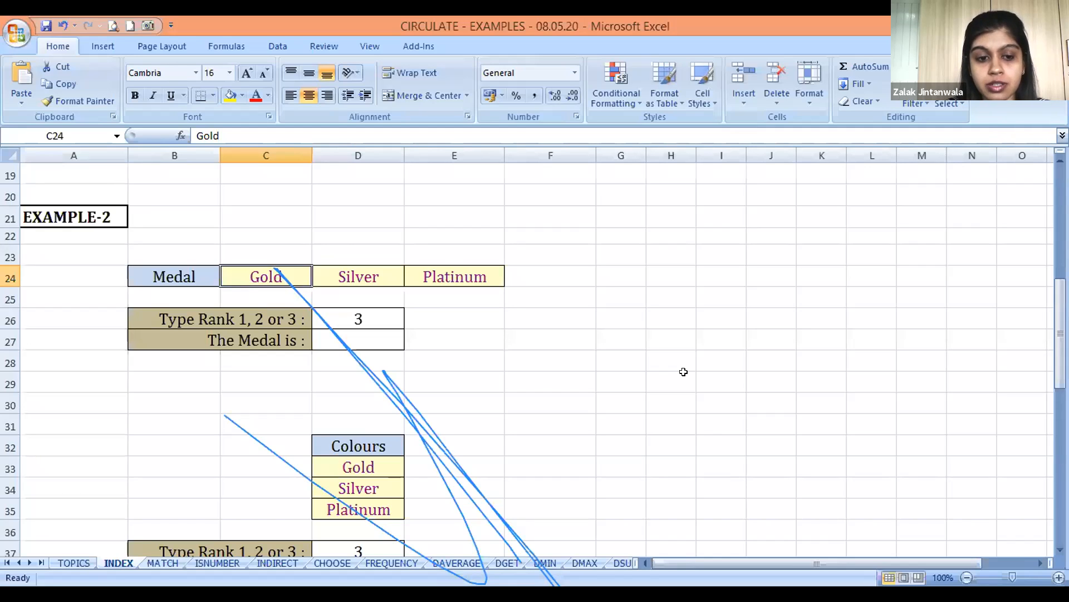
Start an INDEX formula in the medal cell D27 with the medal names C24:E24 as the array
{"action": "left_click", "coordinate": [374, 330]}
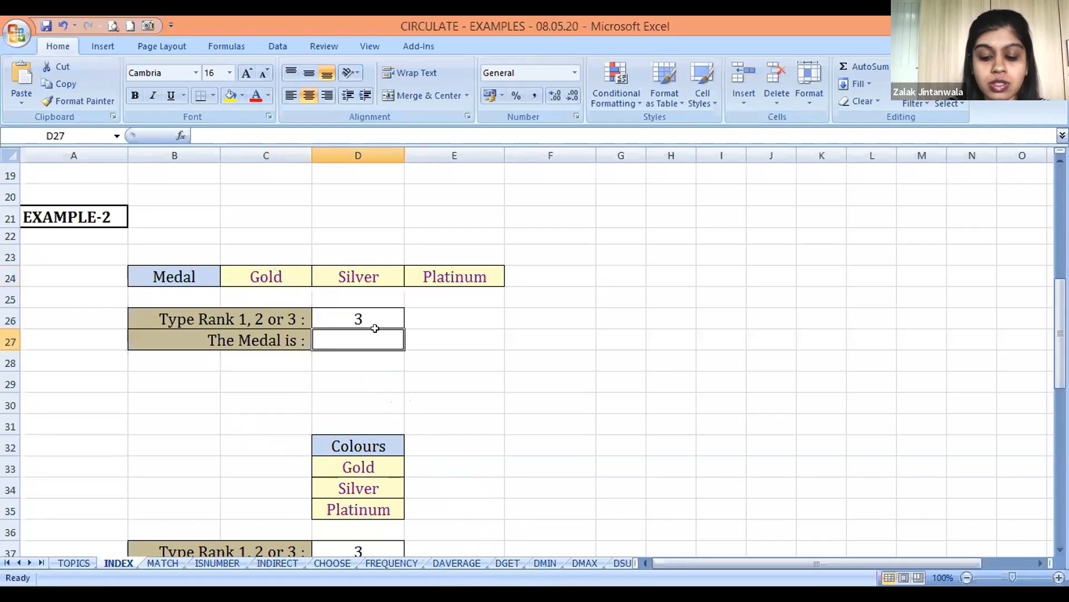
{"action": "type", "text": "=I"}
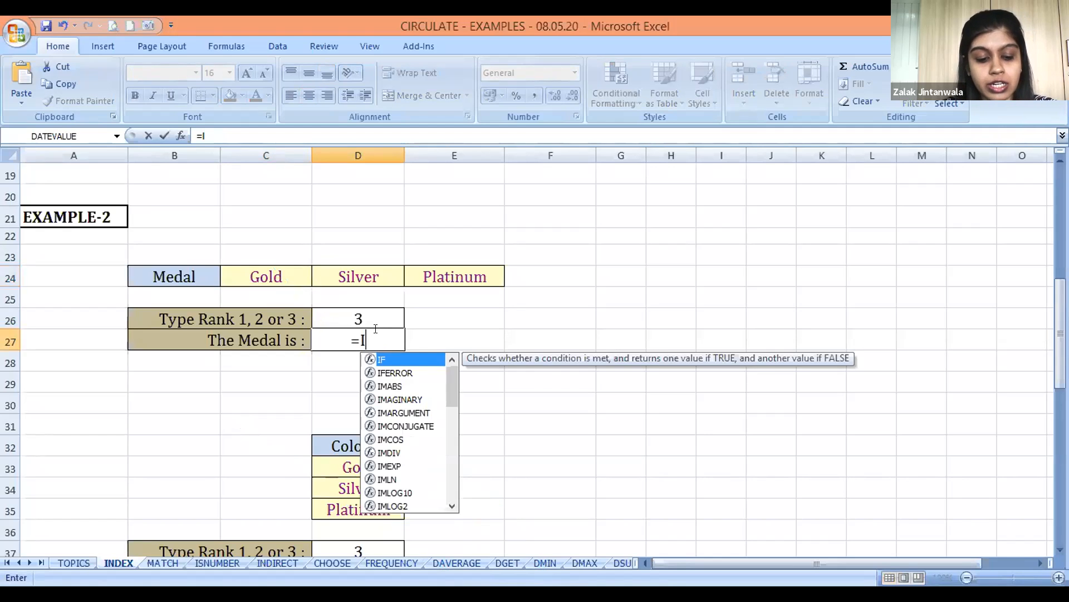
{"action": "type", "text": "NDEX("}
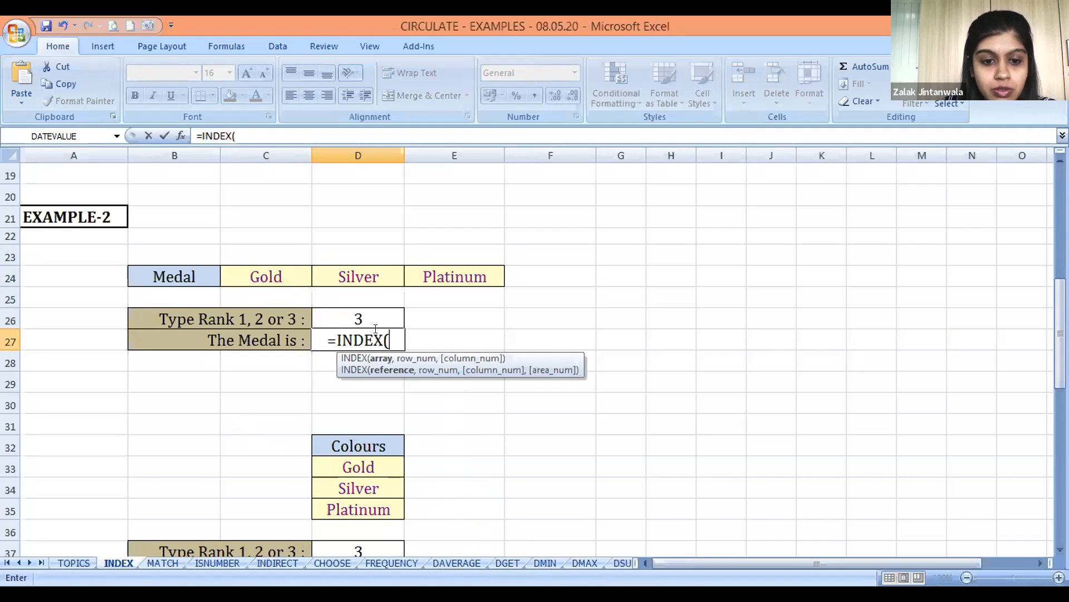
{"action": "key", "text": "Up"}
{"action": "key", "text": "Up"}
{"action": "key", "text": "Up"}
{"action": "key", "text": "Left"}
{"action": "key", "text": "shift+Right"}
{"action": "key", "text": "shift+Right"}
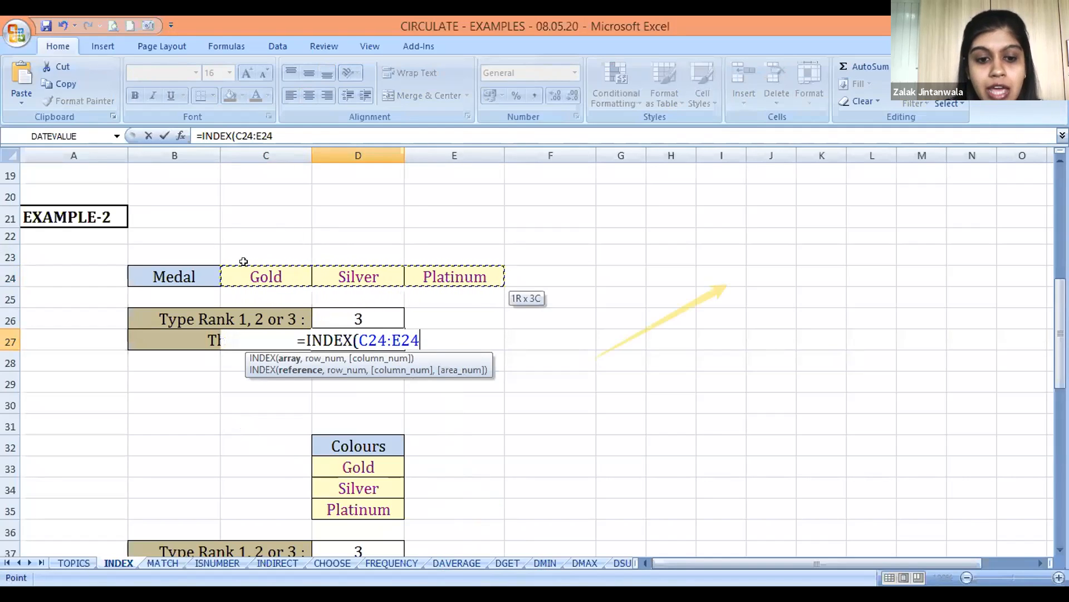
Complete the D27 formula with the rank cell D26 as the position argument
{"action": "type", "text": ","}
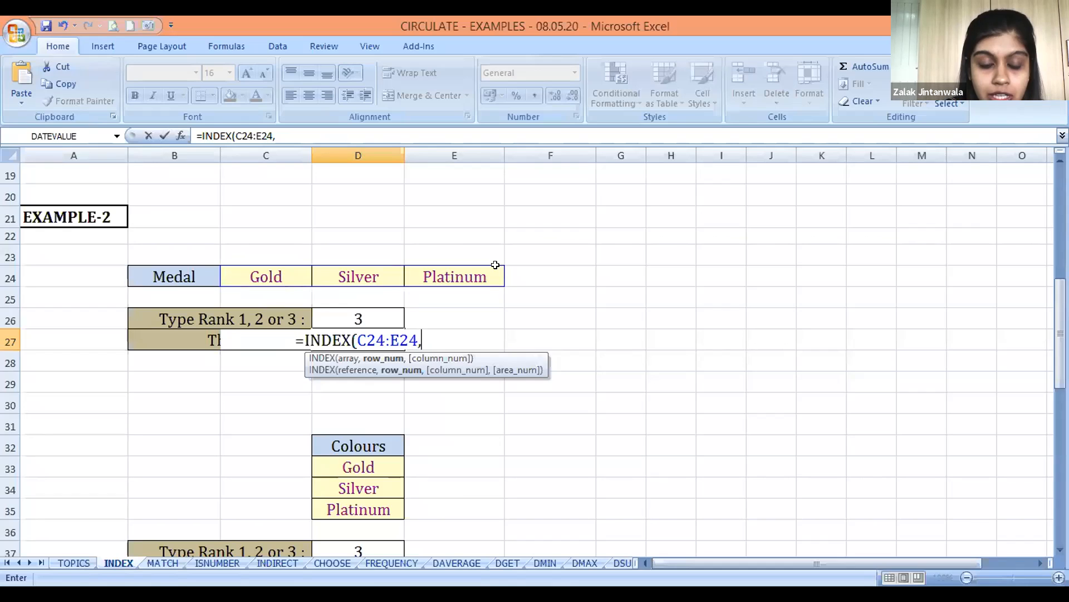
{"action": "left_click", "coordinate": [358, 313]}
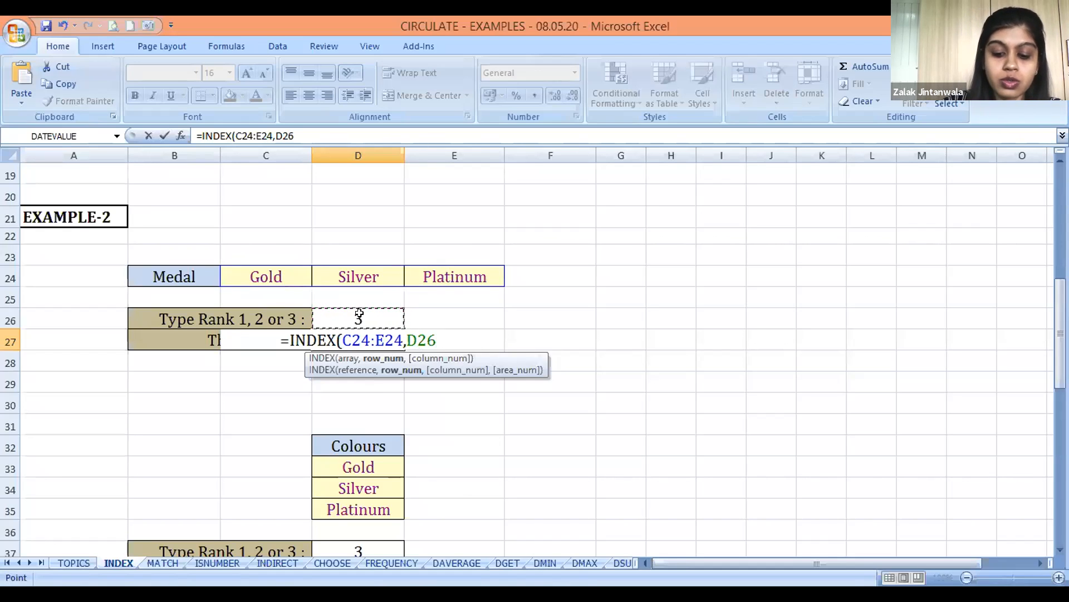
{"action": "type", "text": ")"}
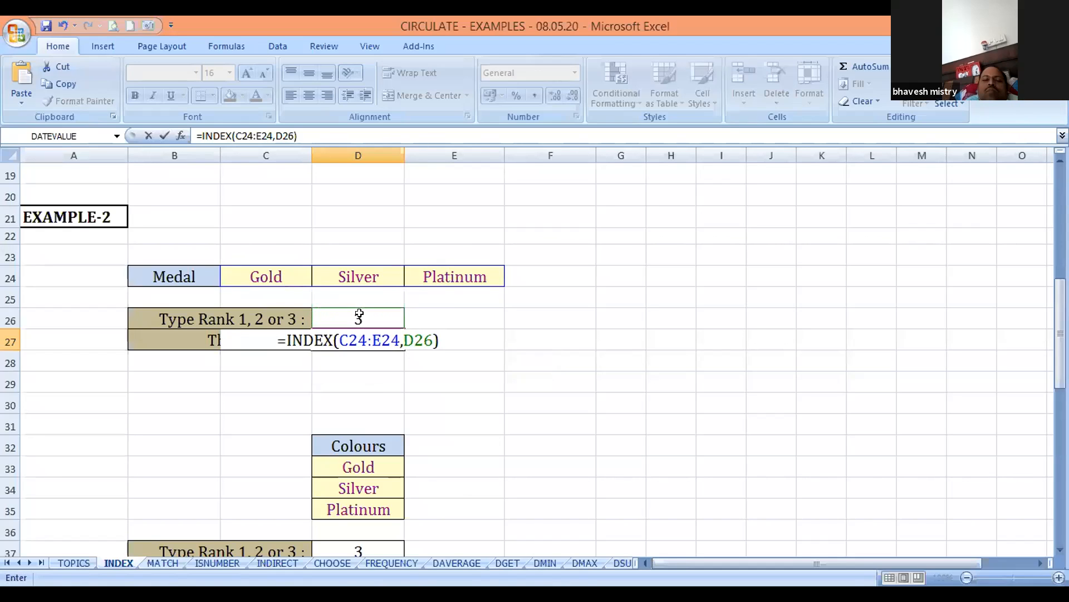
{"action": "key", "text": "Return"}
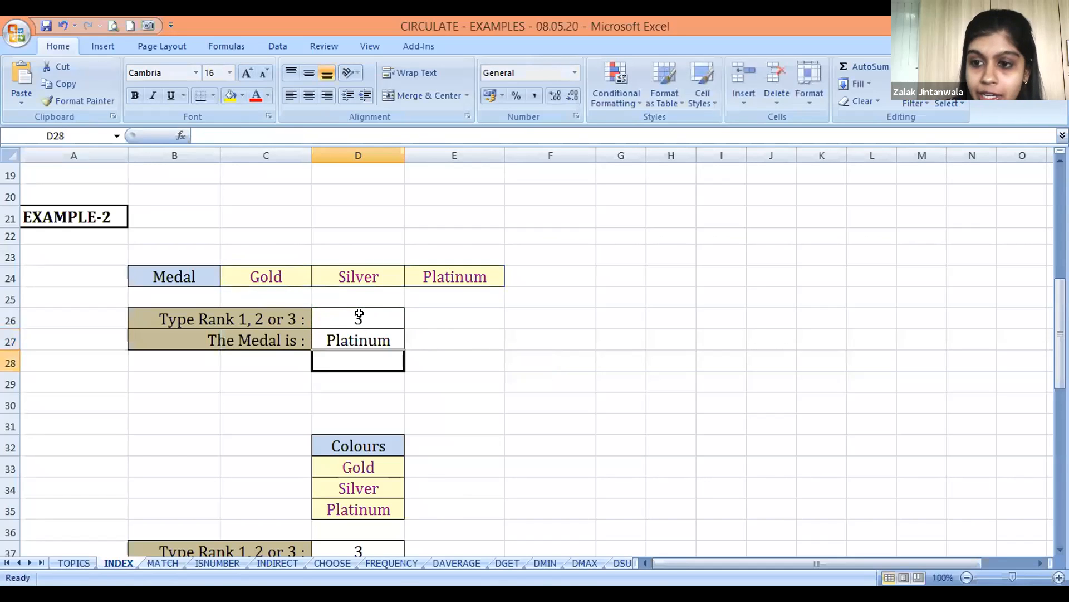
{"action": "key", "text": "Up"}
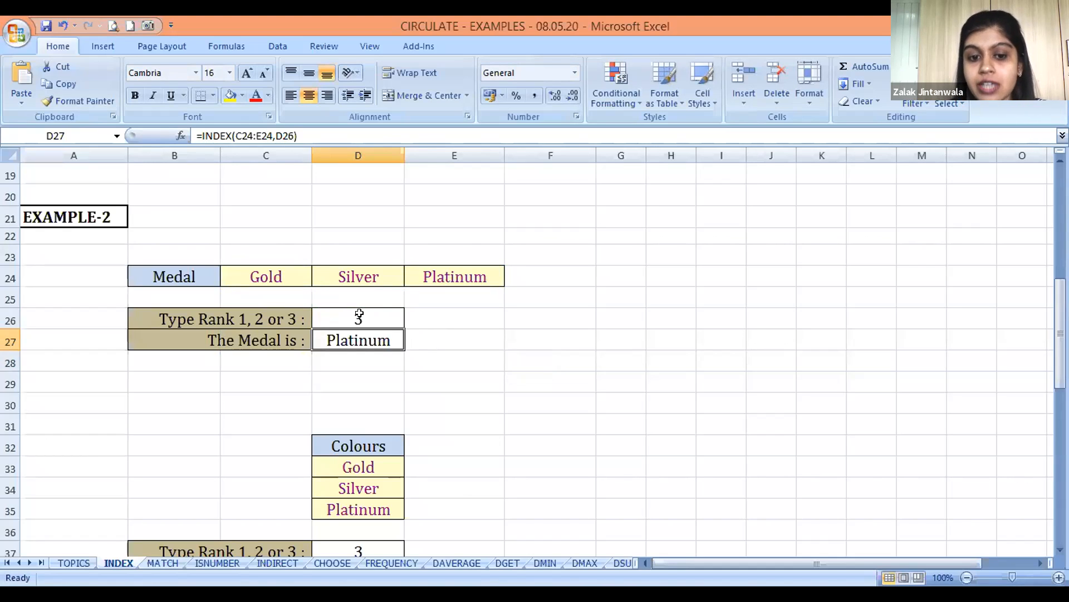
Examine the vertical Colours list and the rank and medal cells beneath it
{"action": "key", "text": "Down"}
{"action": "key", "text": "Down"}
{"action": "key", "text": "Down"}
{"action": "key", "text": "Down"}
{"action": "key", "text": "Down"}
{"action": "key", "text": "Down"}
{"action": "key", "text": "Down"}
{"action": "key", "text": "Down"}
{"action": "key", "text": "Down"}
{"action": "key", "text": "Down"}
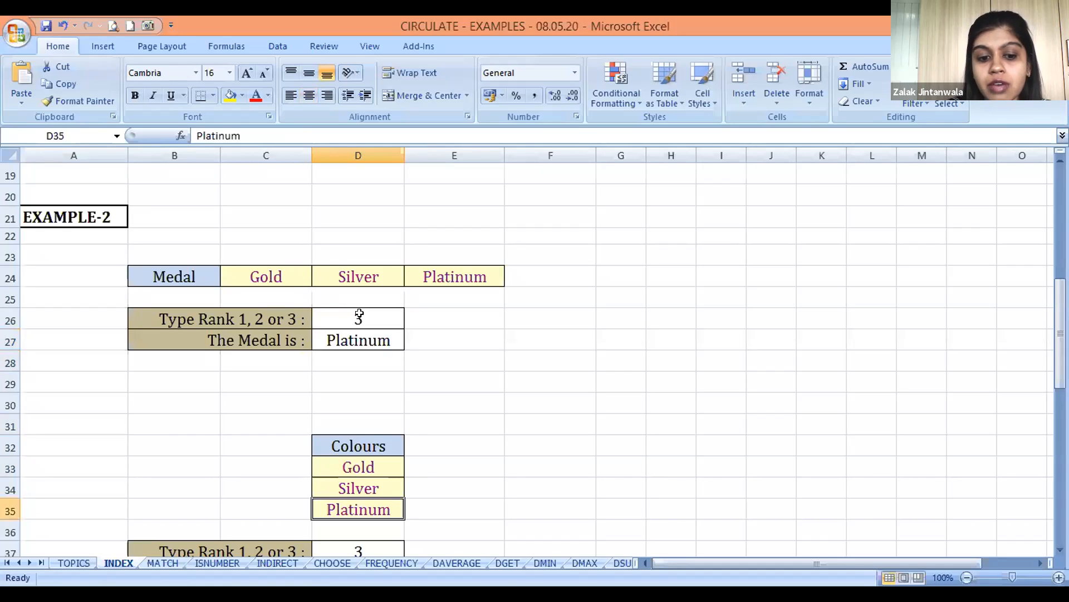
{"action": "key", "text": "Down"}
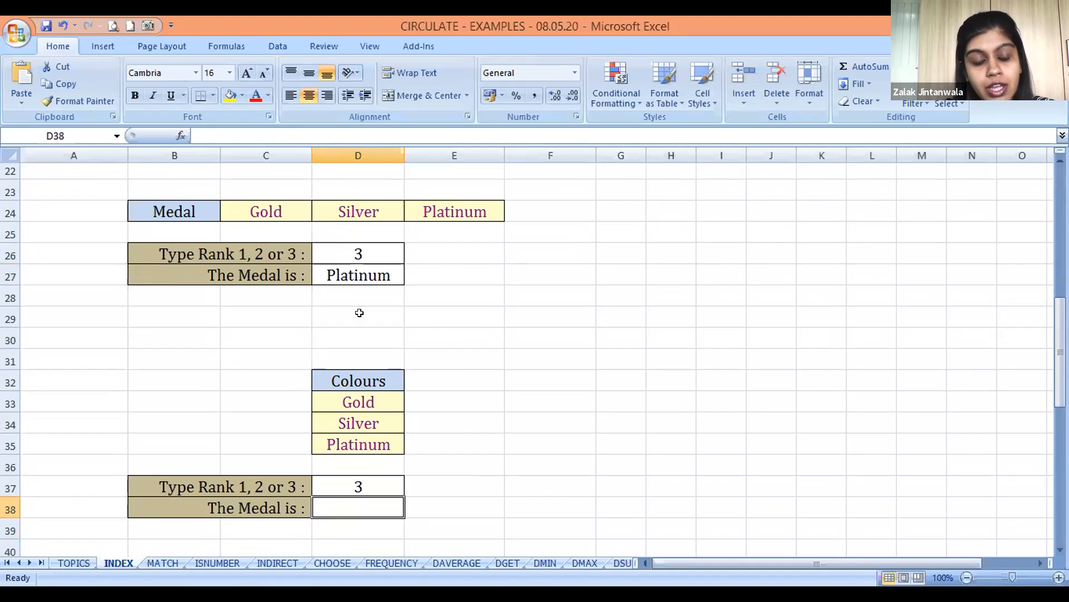
{"action": "key", "text": "Up"}
{"action": "key", "text": "Up"}
{"action": "key", "text": "Up"}
{"action": "key", "text": "Up"}
{"action": "key", "text": "Up"}
{"action": "key", "text": "Up"}
{"action": "key", "text": "Up"}
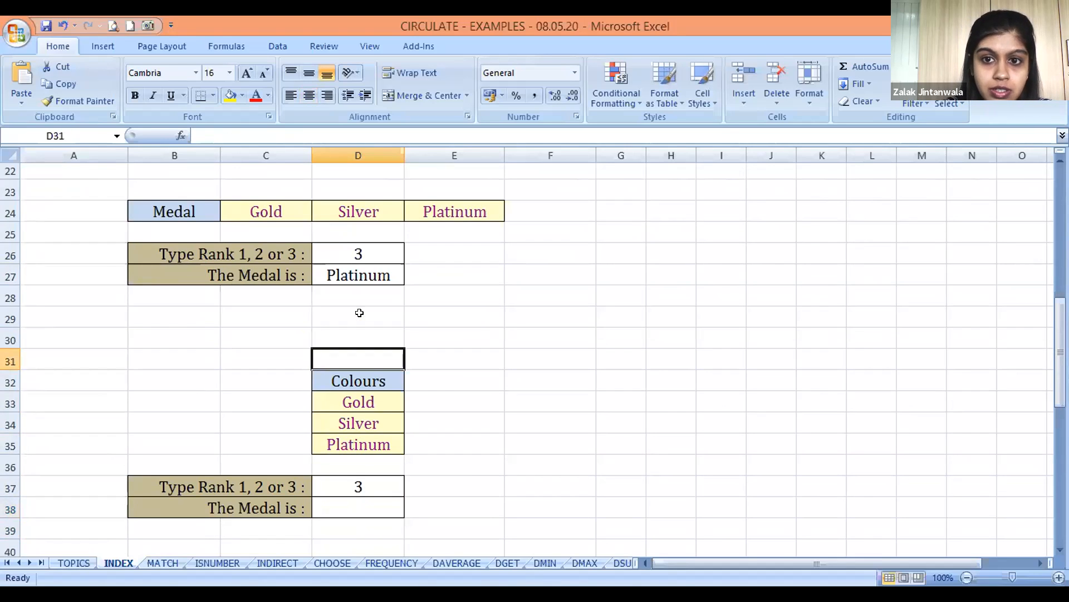
Circle the vertical Colours list on screen with the annotation pen and clear the drawing
{"action": "key", "text": "alt+Tab"}
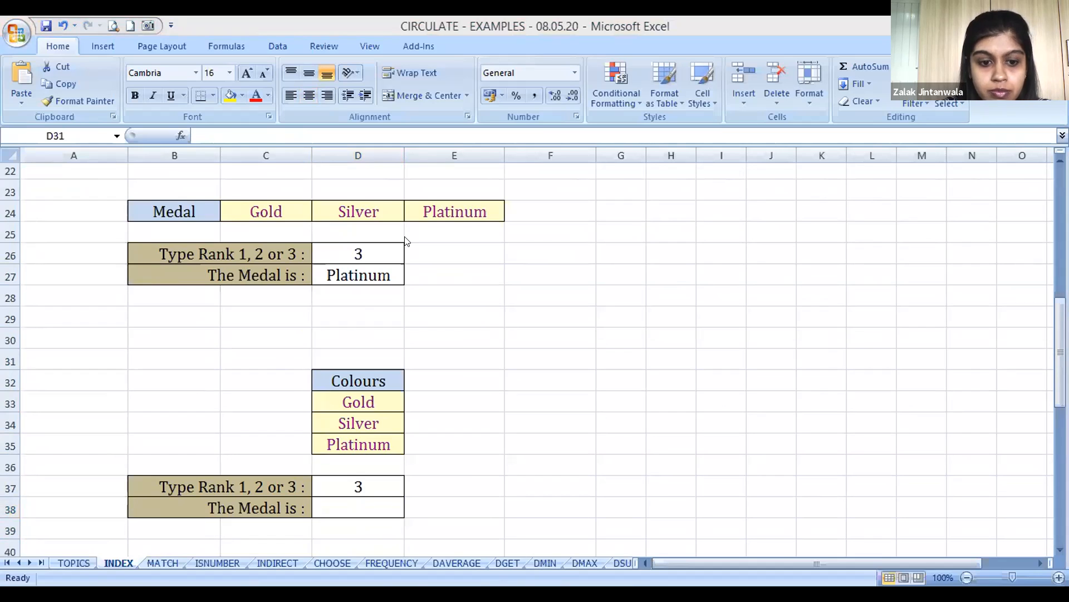
{"action": "mouse_move", "coordinate": [312, 351]}
{"action": "left_mouse_down"}
{"action": "mouse_move", "coordinate": [376, 468]}
{"action": "mouse_move", "coordinate": [400, 398]}
{"action": "mouse_move", "coordinate": [307, 356]}
{"action": "left_mouse_up"}
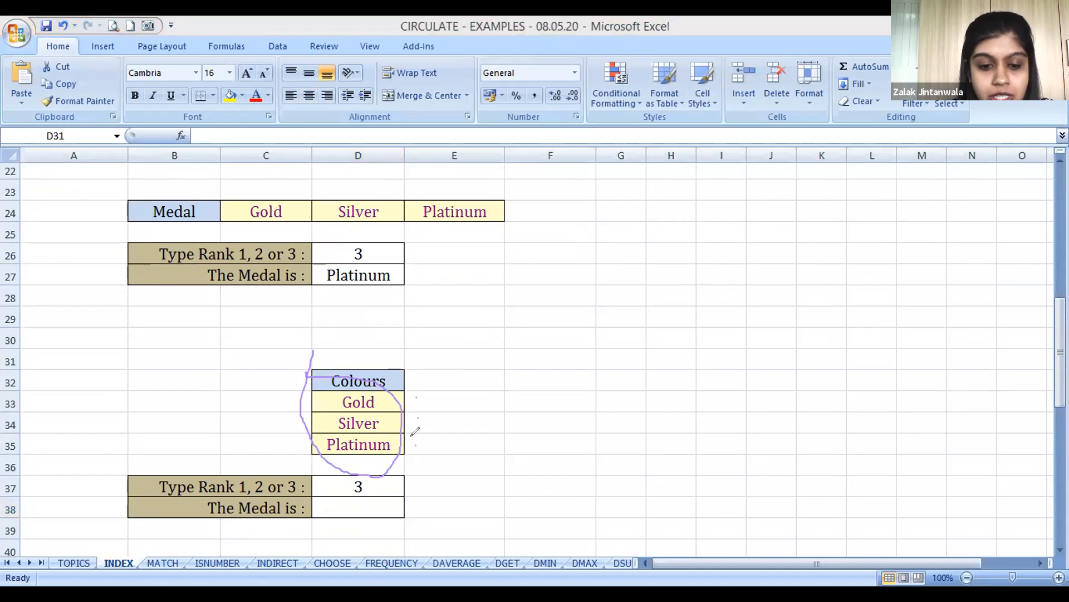
{"action": "left_click", "coordinate": [589, 218]}
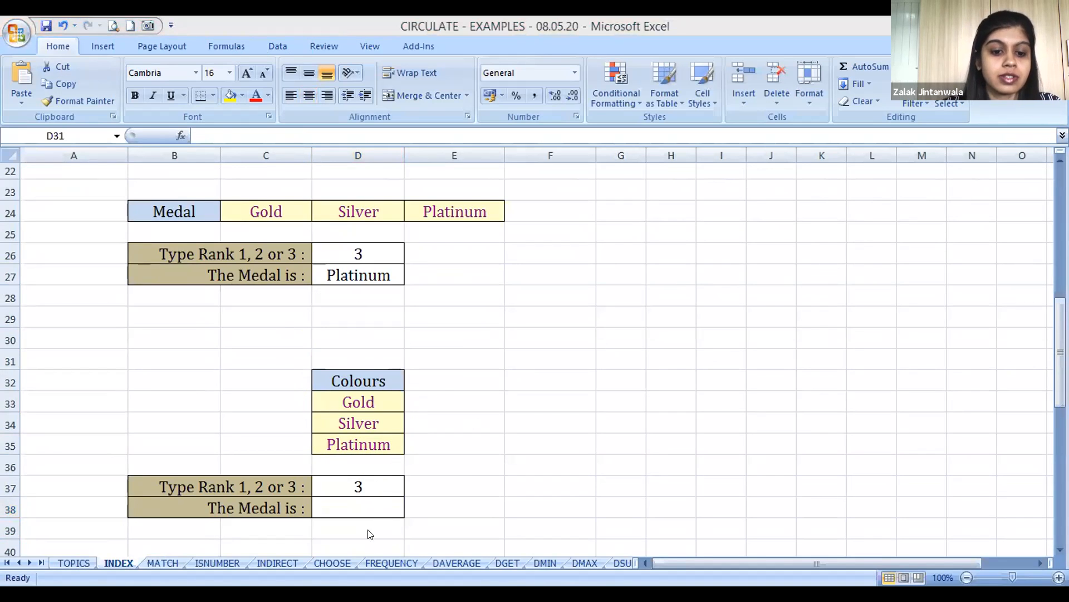
Start an INDEX formula in the medal cell D38 with the vertical colour names D33:D35 as the array
{"action": "left_click", "coordinate": [367, 508]}
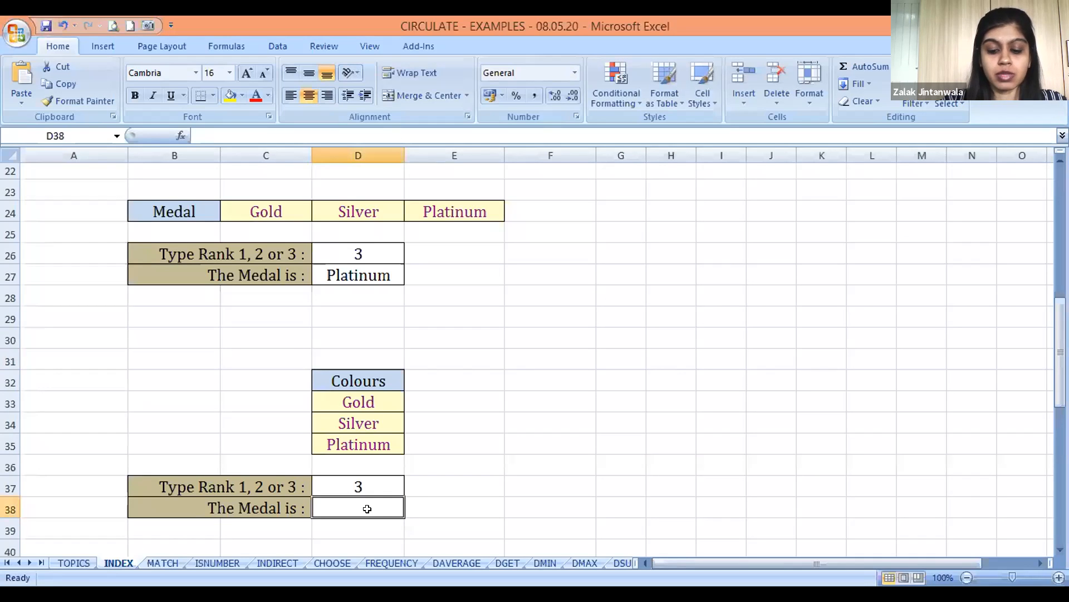
{"action": "type", "text": "="}
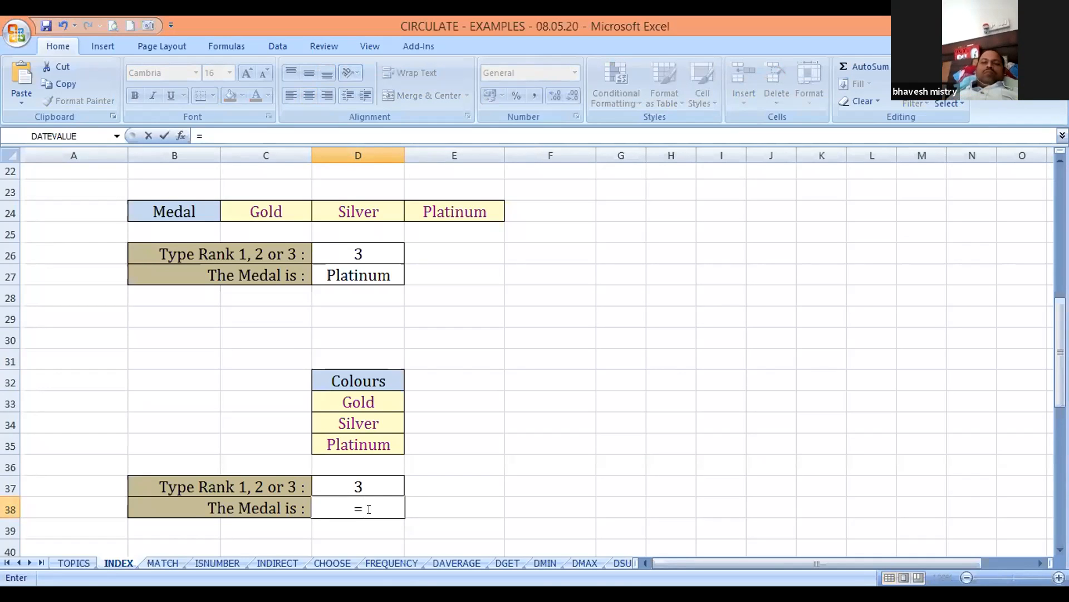
{"action": "type", "text": "INDEX("}
{"action": "key", "text": "Up"}
{"action": "key", "text": "Up"}
{"action": "key", "text": "Up"}
{"action": "key", "text": "Up"}
{"action": "key", "text": "Up"}
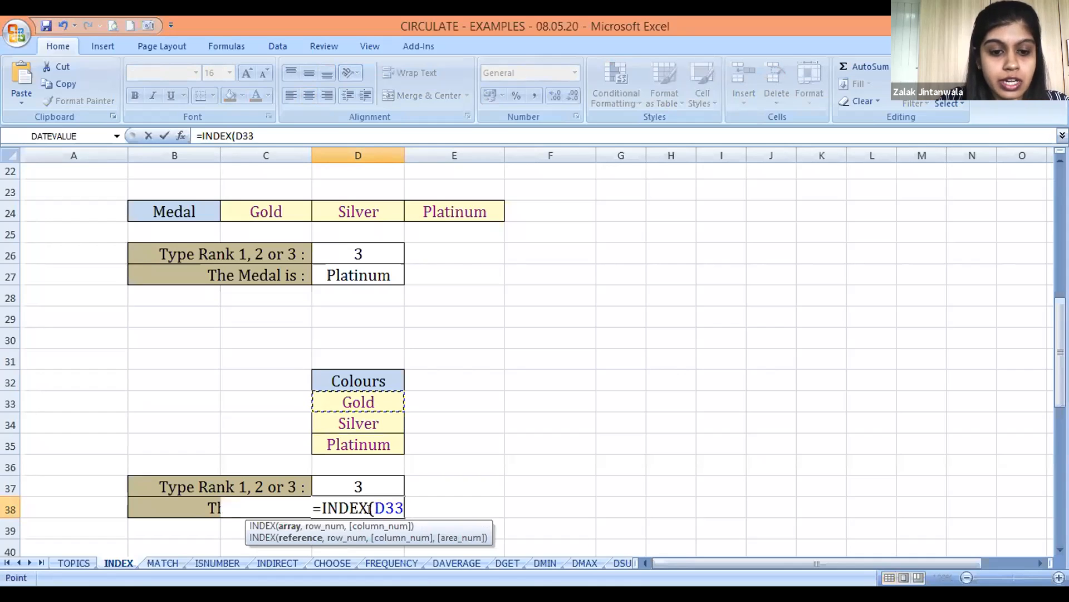
{"action": "key", "text": "shift+Down"}
{"action": "key", "text": "shift+Down"}
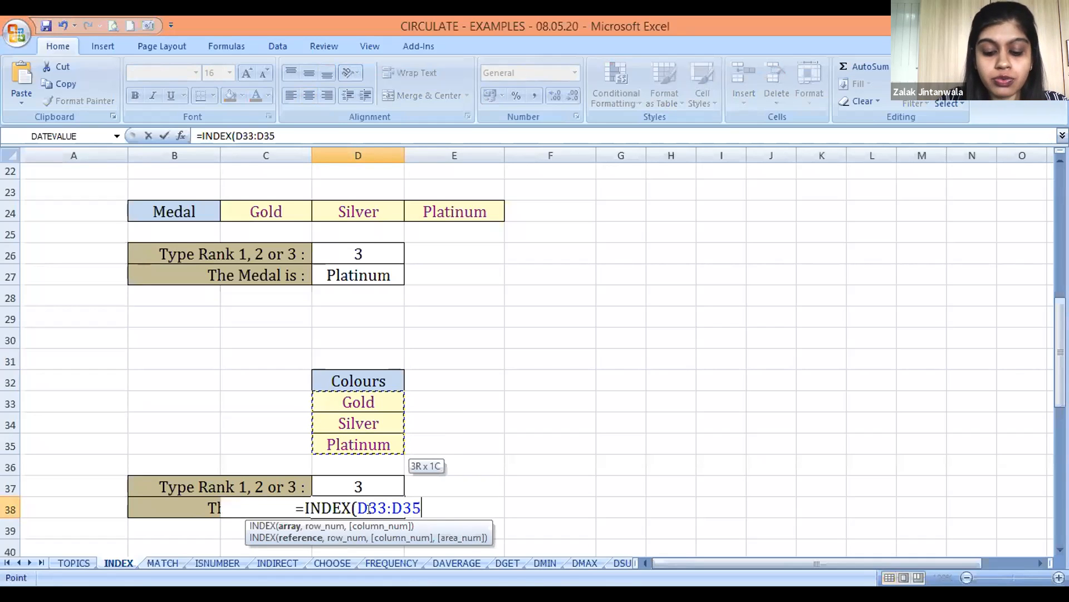
Complete the D38 formula with the rank cell D37 as the row number
{"action": "type", "text": ","}
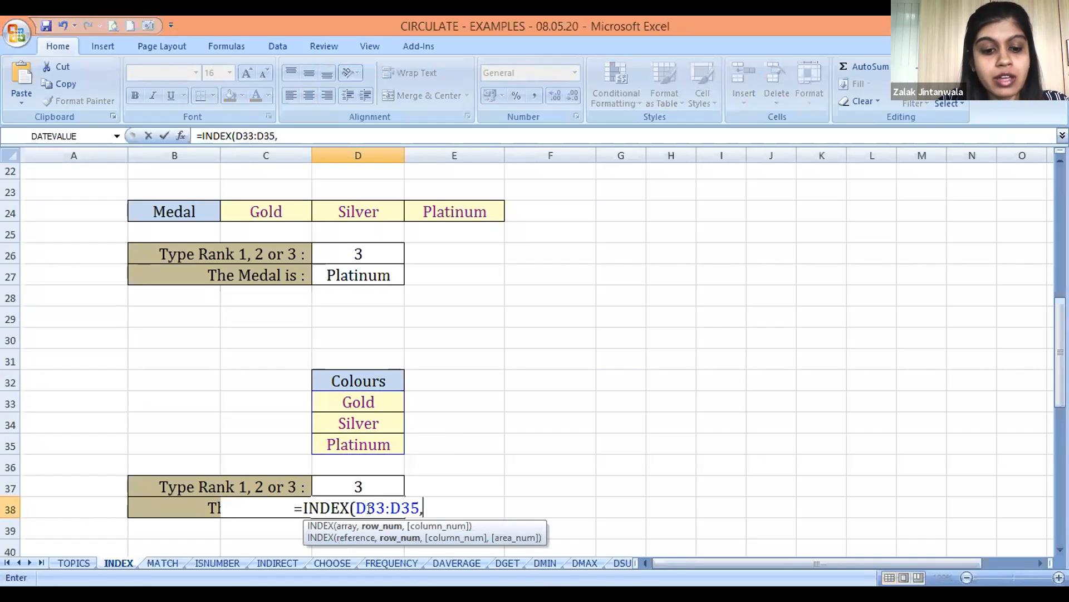
{"action": "left_click", "coordinate": [368, 479]}
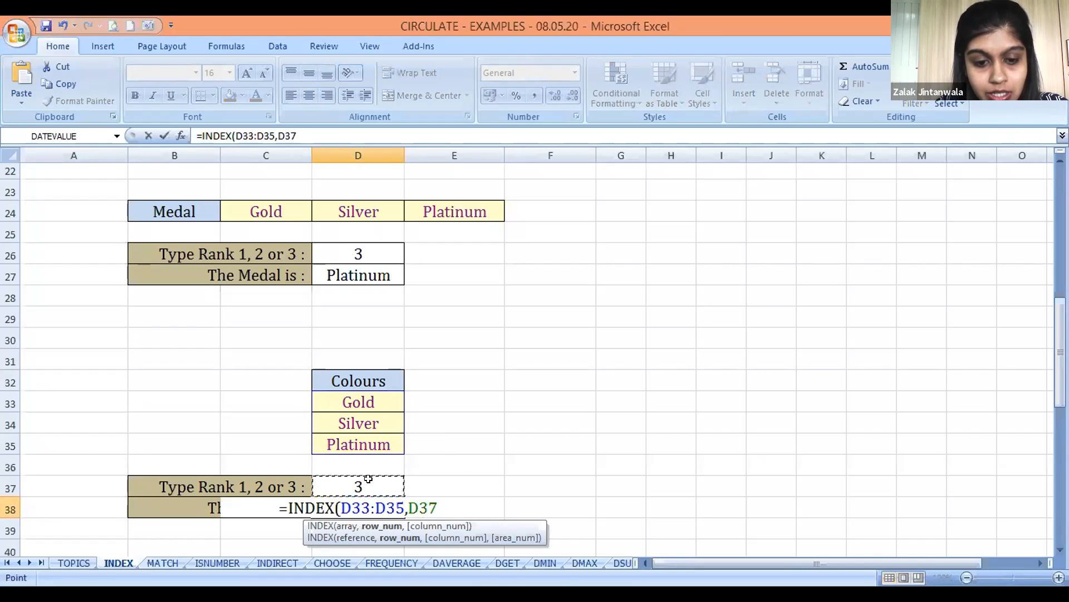
{"action": "type", "text": ")"}
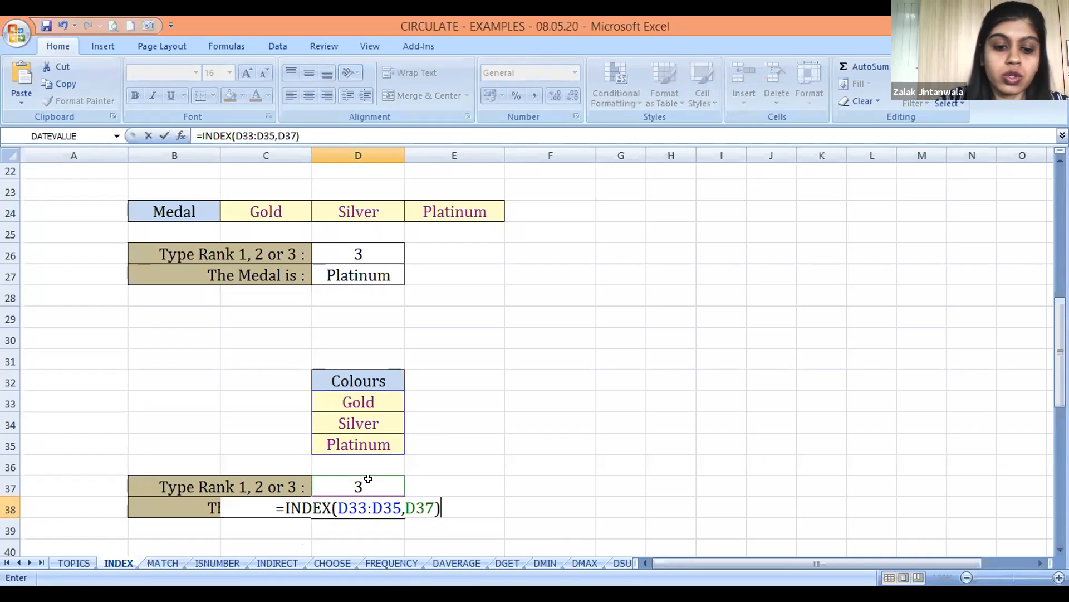
{"action": "key", "text": "Return"}
{"action": "key", "text": "Up"}
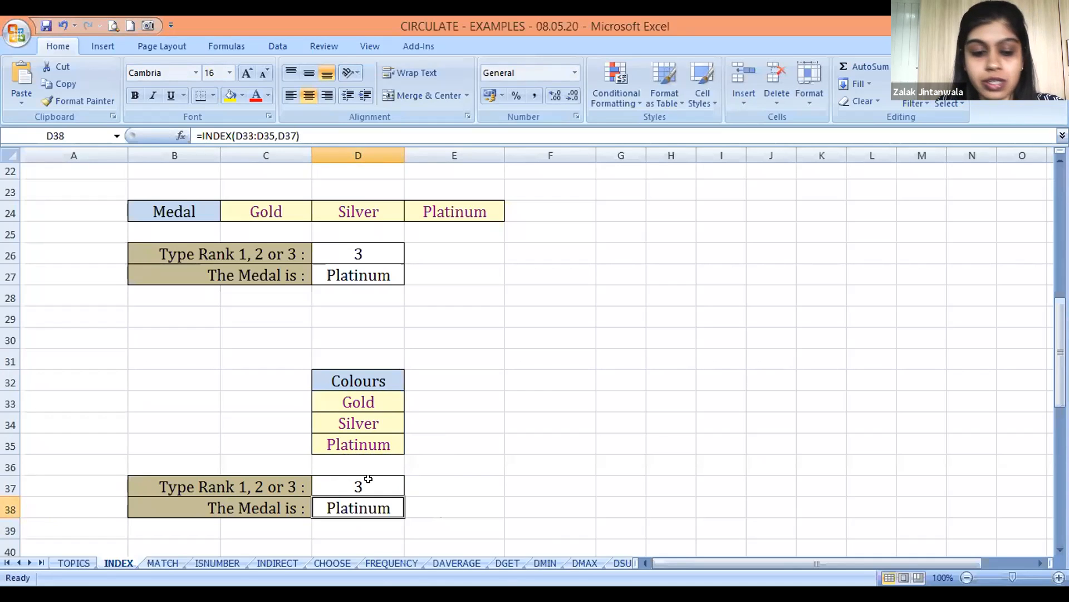
Go to the EXAMPLE-3 section and review its EUROPE and ASIA tables
{"action": "key", "text": "Down"}
{"action": "key", "text": "Down"}
{"action": "key", "text": "Down"}
{"action": "key", "text": "Down"}
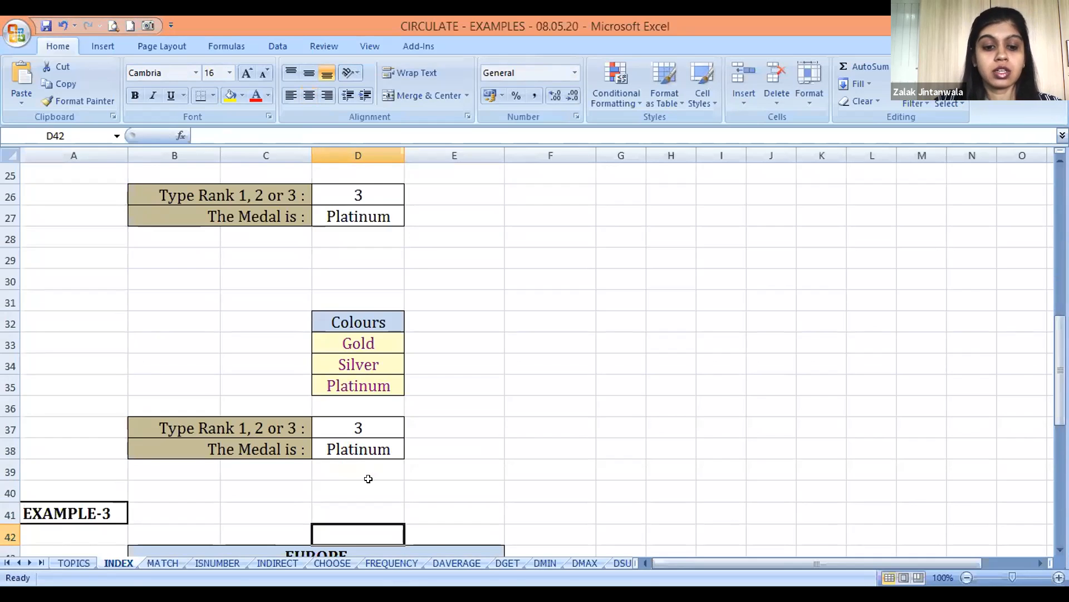
{"action": "key", "text": "Down"}
{"action": "key", "text": "Down"}
{"action": "key", "text": "Down"}
{"action": "key", "text": "Down"}
{"action": "key", "text": "Down"}
{"action": "key", "text": "Down"}
{"action": "key", "text": "Down"}
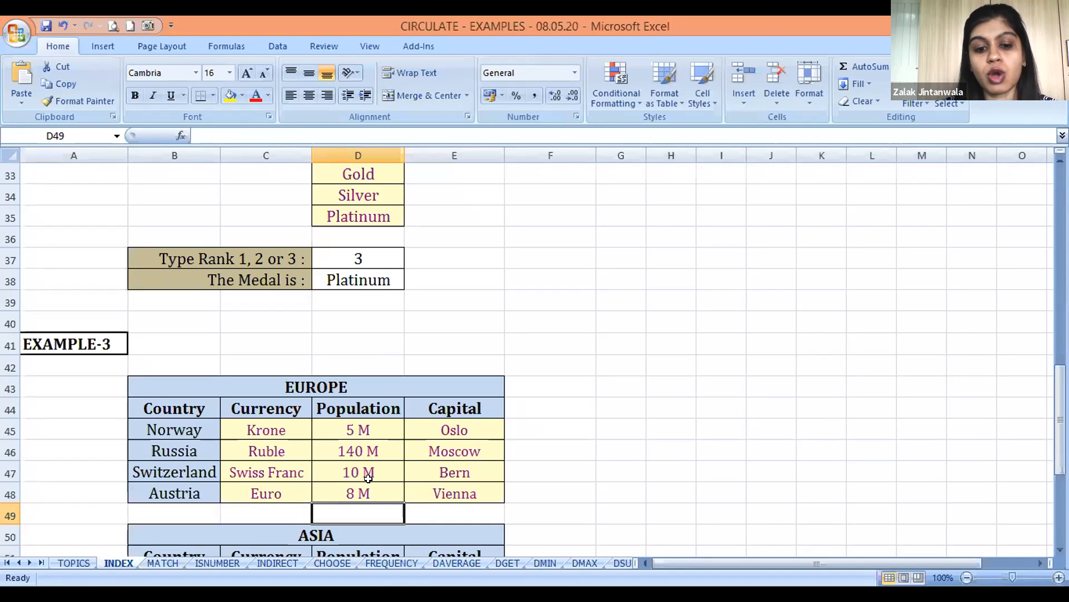
{"action": "key", "text": "Down"}
{"action": "key", "text": "Down"}
{"action": "key", "text": "Down"}
{"action": "key", "text": "Down"}
{"action": "key", "text": "Down"}
{"action": "key", "text": "Down"}
{"action": "key", "text": "Down"}
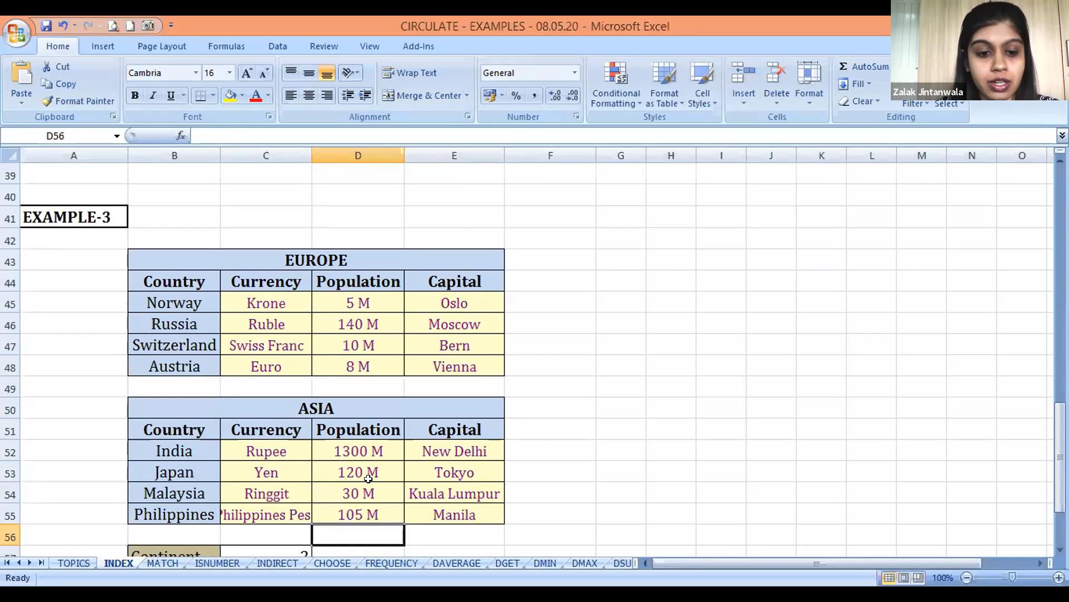
{"action": "key", "text": "Down"}
Compare the EUROPE and ASIA tables' continent headings, country names and Currency, Population and Capital columns
{"action": "key", "text": "Up"}
{"action": "key", "text": "Up"}
{"action": "key", "text": "Up"}
{"action": "key", "text": "Up"}
{"action": "key", "text": "Up"}
{"action": "key", "text": "Up"}
{"action": "key", "text": "Up"}
{"action": "key", "text": "Up"}
{"action": "key", "text": "Up"}
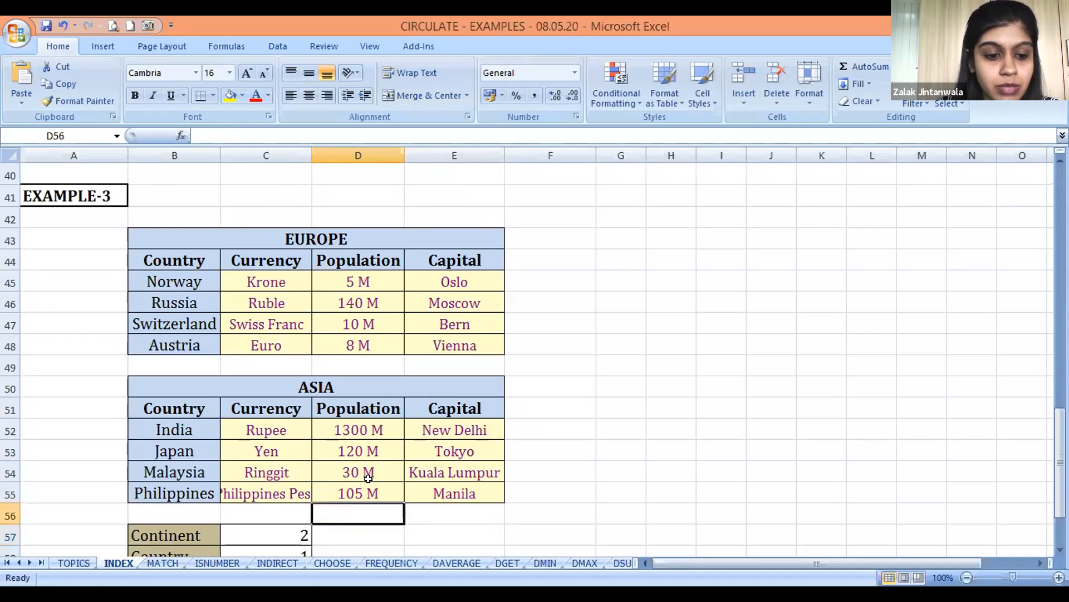
{"action": "key", "text": "Up"}
{"action": "key", "text": "Up"}
{"action": "key", "text": "Up"}
{"action": "key", "text": "Up"}
{"action": "key", "text": "Up"}
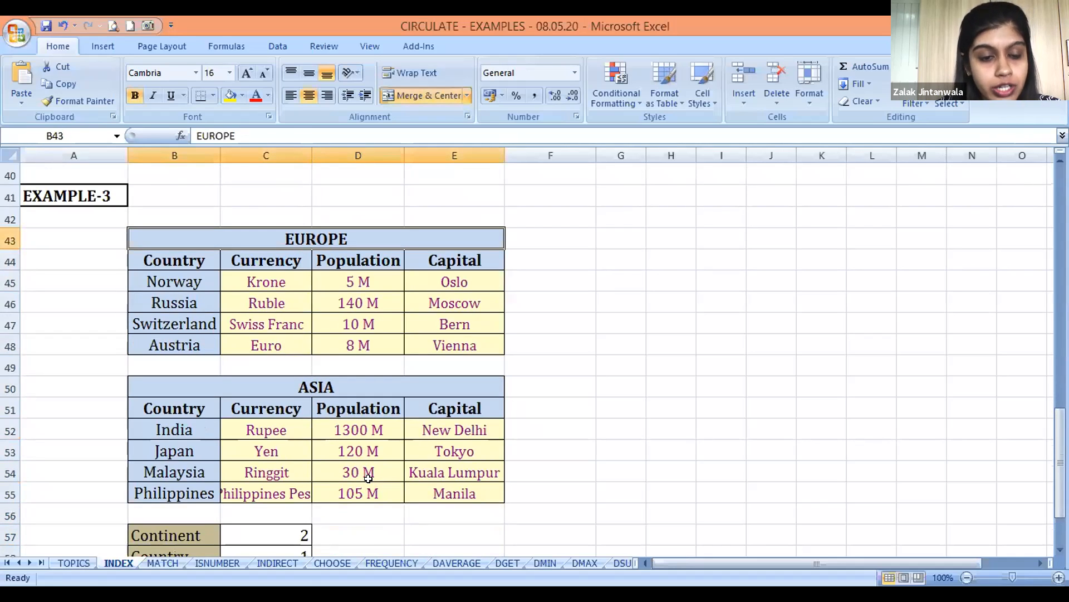
{"action": "key", "text": "Down"}
{"action": "key", "text": "Down"}
{"action": "key", "text": "Down"}
{"action": "key", "text": "Down"}
{"action": "key", "text": "Down"}
{"action": "key", "text": "Down"}
{"action": "key", "text": "Down"}
{"action": "key", "text": "Down"}
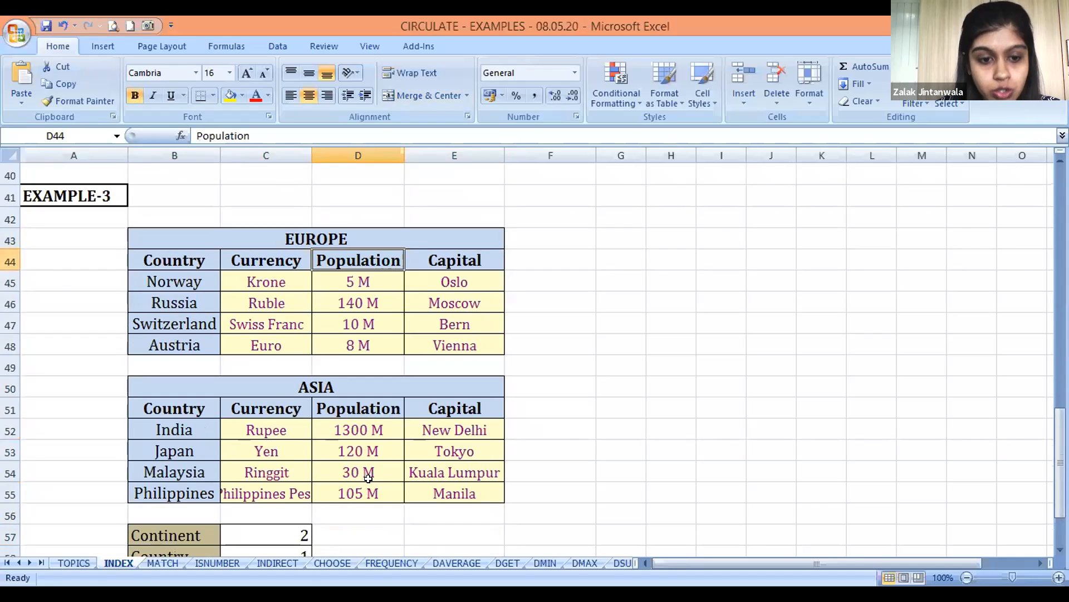
{"action": "key", "text": "Up"}
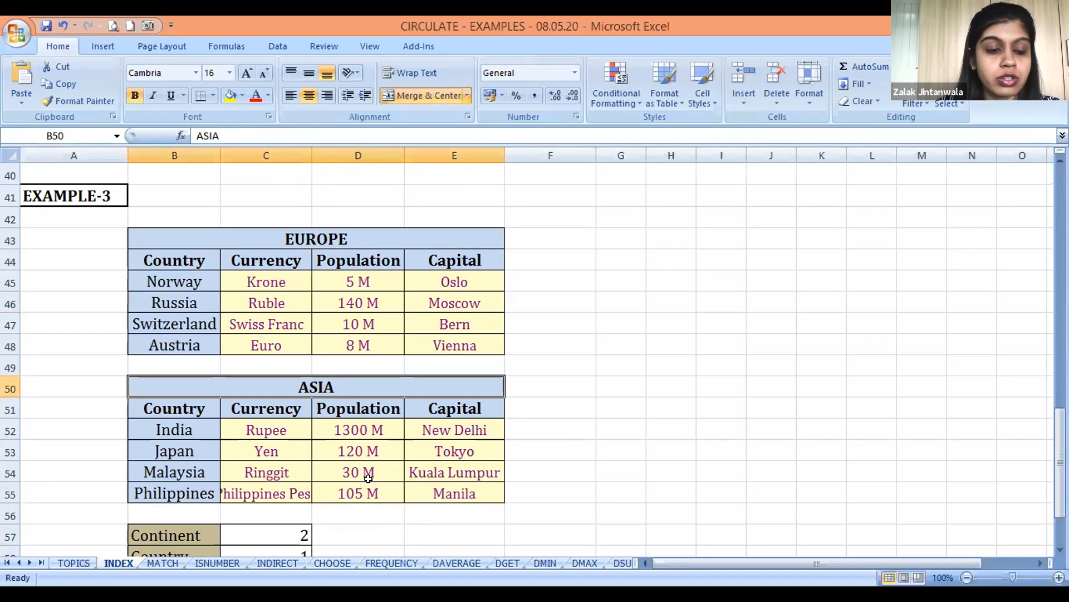
{"action": "key", "text": "Up"}
{"action": "key", "text": "Up"}
{"action": "key", "text": "Up"}
{"action": "key", "text": "Up"}
{"action": "key", "text": "Up"}
{"action": "key", "text": "Down"}
{"action": "key", "text": "Down"}
{"action": "key", "text": "Down"}
{"action": "key", "text": "Up"}
{"action": "key", "text": "Up"}
{"action": "key", "text": "Up"}
{"action": "key", "text": "Up"}
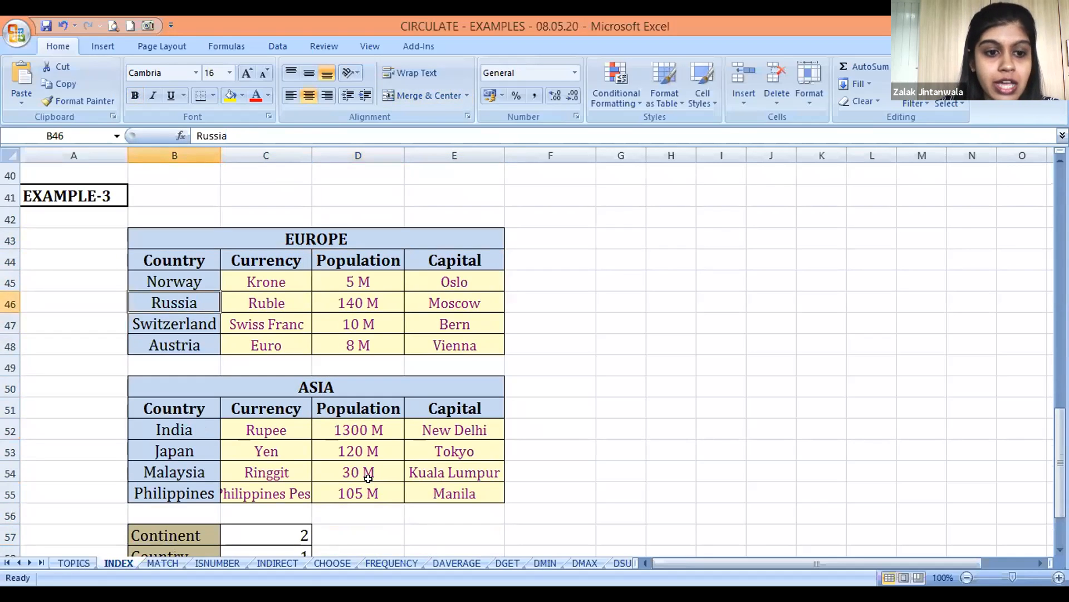
{"action": "key", "text": "Right"}
{"action": "key", "text": "Right"}
{"action": "key", "text": "Right"}
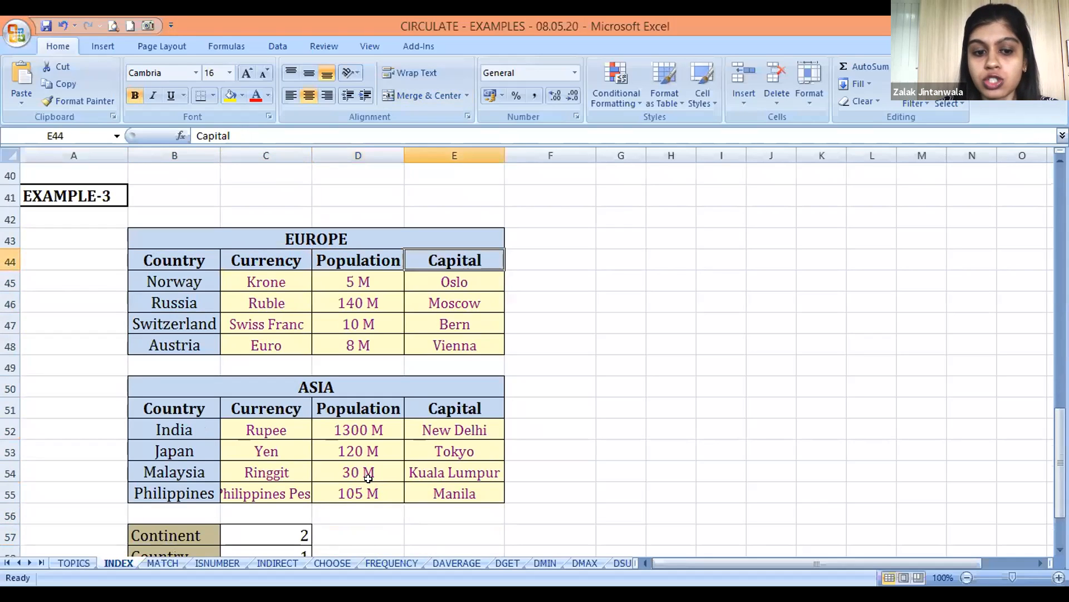
{"action": "key", "text": "Down"}
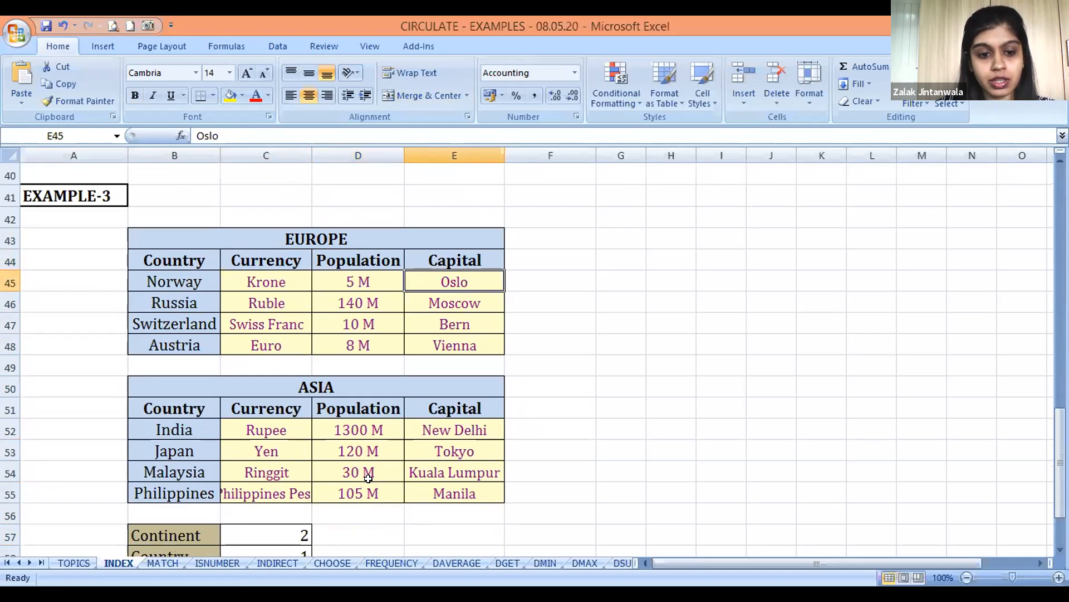
Examine the Continent, Country and Detail cells in rows 57 to 59 and the RESLUT row below them
{"action": "key", "text": "Left"}
{"action": "key", "text": "Left"}
{"action": "key", "text": "Down"}
{"action": "key", "text": "Down"}
{"action": "key", "text": "Down"}
{"action": "key", "text": "Down"}
{"action": "key", "text": "Down"}
{"action": "key", "text": "Down"}
{"action": "key", "text": "Down"}
{"action": "key", "text": "Down"}
{"action": "key", "text": "Down"}
{"action": "key", "text": "Down"}
{"action": "key", "text": "Down"}
{"action": "key", "text": "Down"}
{"action": "key", "text": "Down"}
{"action": "key", "text": "Down"}
{"action": "key", "text": "Down"}
{"action": "key", "text": "Left"}
{"action": "key", "text": "Up"}
{"action": "key", "text": "Up"}
{"action": "key", "text": "Up"}
{"action": "key", "text": "Down"}
{"action": "key", "text": "Down"}
{"action": "key", "text": "Up"}
{"action": "key", "text": "Up"}
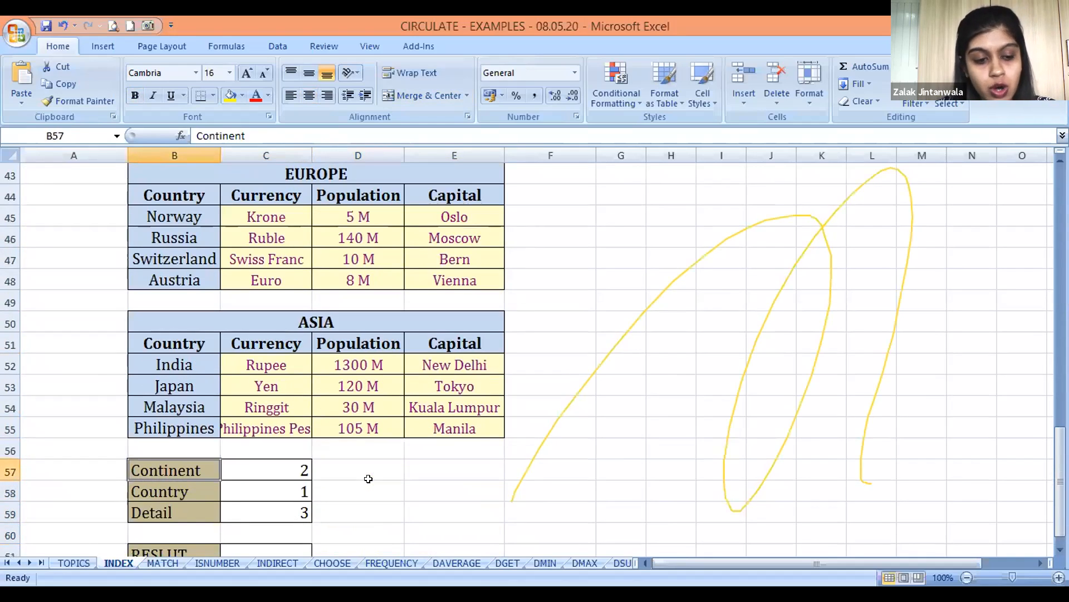
{"action": "key", "text": "Down"}
{"action": "key", "text": "Down"}
{"action": "key", "text": "Down"}
{"action": "key", "text": "Down"}
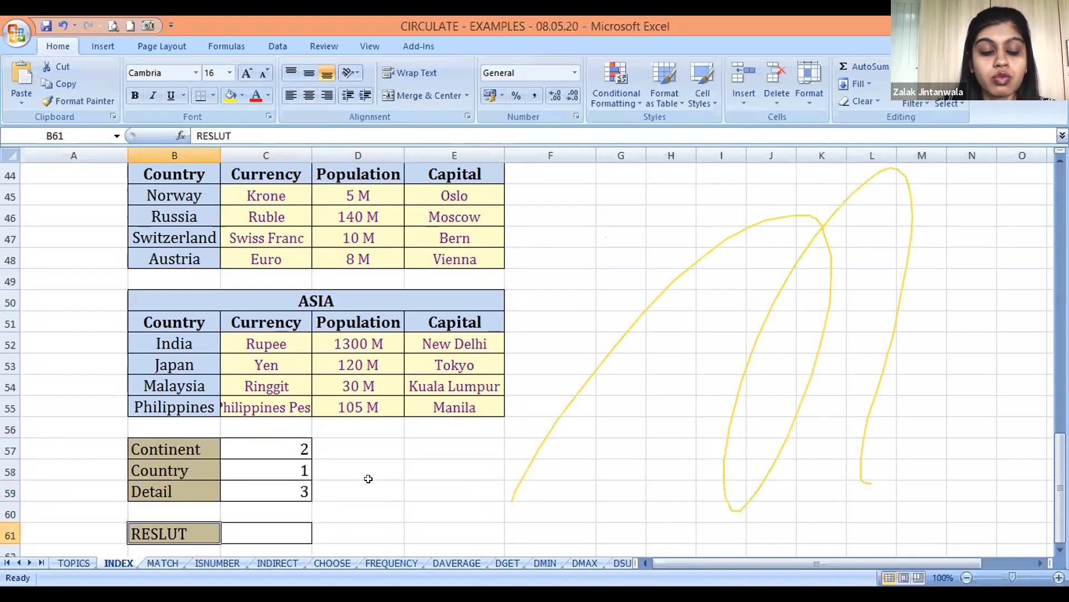
Review the selector numbers in C57:C59 together with the empty RESLUT cell C61 that depends on them
{"action": "key", "text": "Right"}
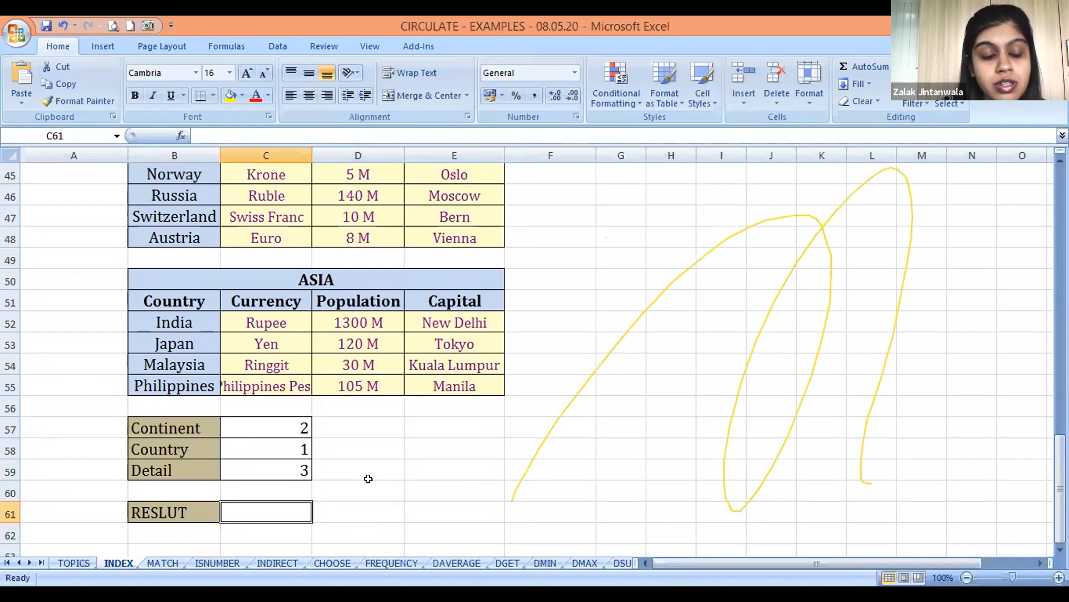
{"action": "key", "text": "Up"}
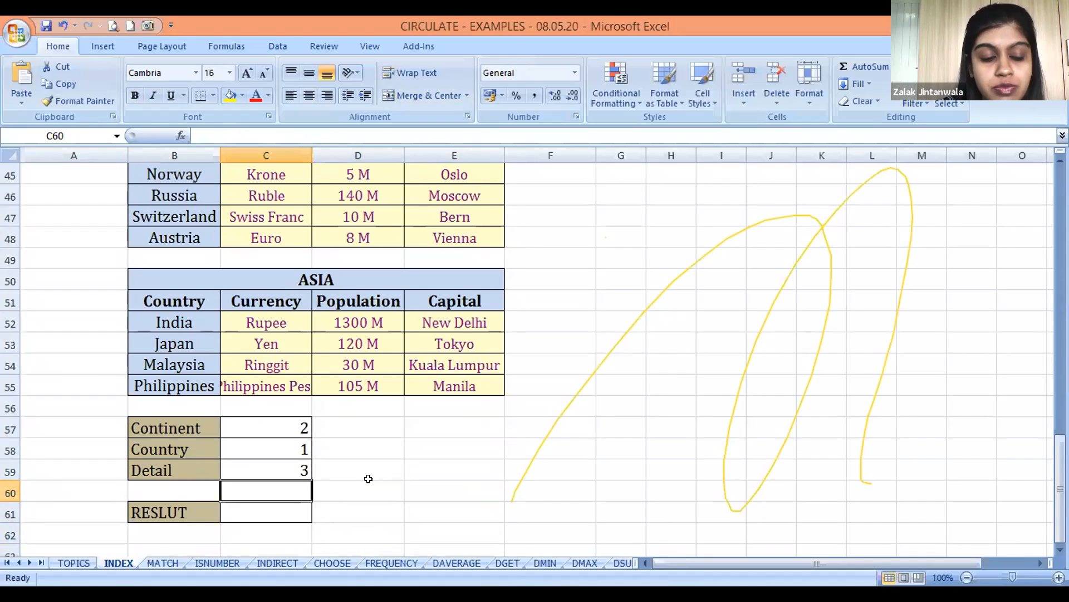
{"action": "key", "text": "Up"}
{"action": "key", "text": "Up"}
{"action": "key", "text": "Up"}
{"action": "key", "text": "Up"}
{"action": "key", "text": "Up"}
{"action": "key", "text": "Down"}
{"action": "key", "text": "Down"}
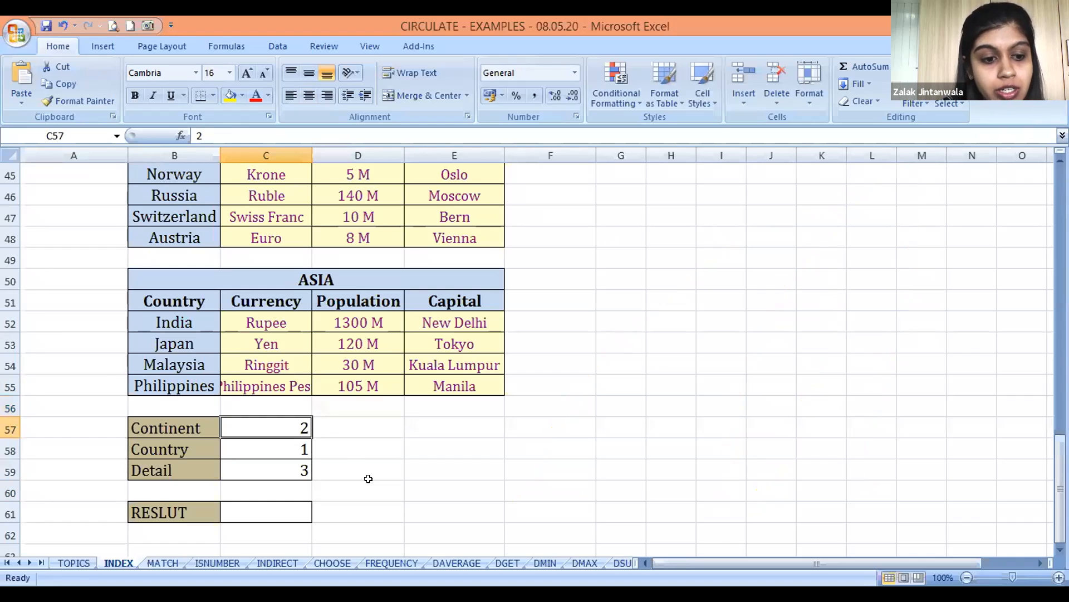
{"action": "key", "text": "Left"}
{"action": "key", "text": "Right"}
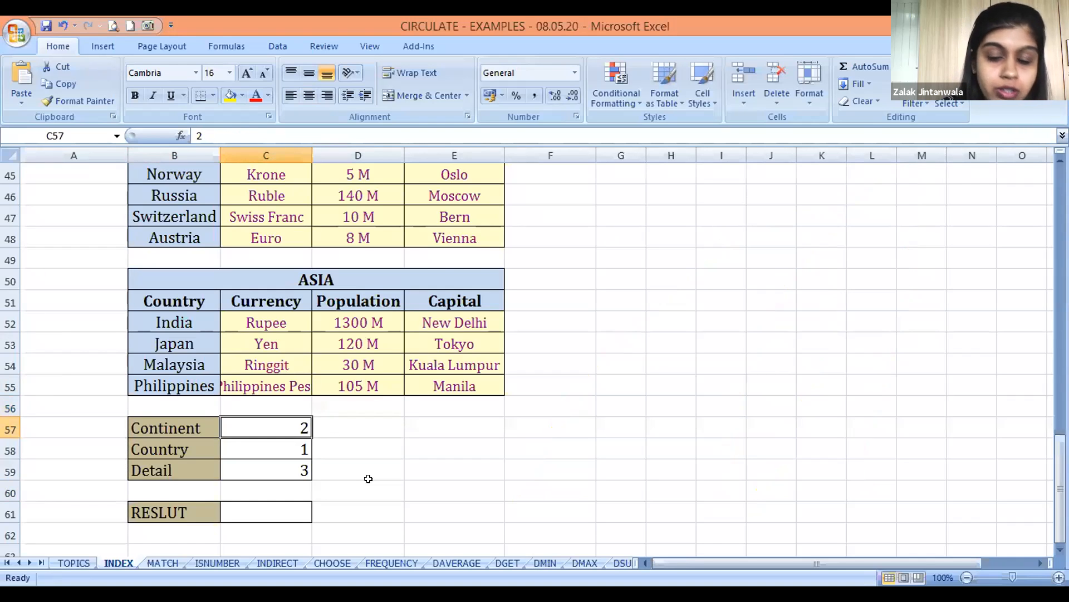
Trace the selector numbers in the ASIA table, going from India across its row to the Capital column
{"action": "key", "text": "Up"}
{"action": "key", "text": "Up"}
{"action": "key", "text": "Up"}
{"action": "key", "text": "Up"}
{"action": "key", "text": "Up"}
{"action": "key", "text": "Up"}
{"action": "key", "text": "Up"}
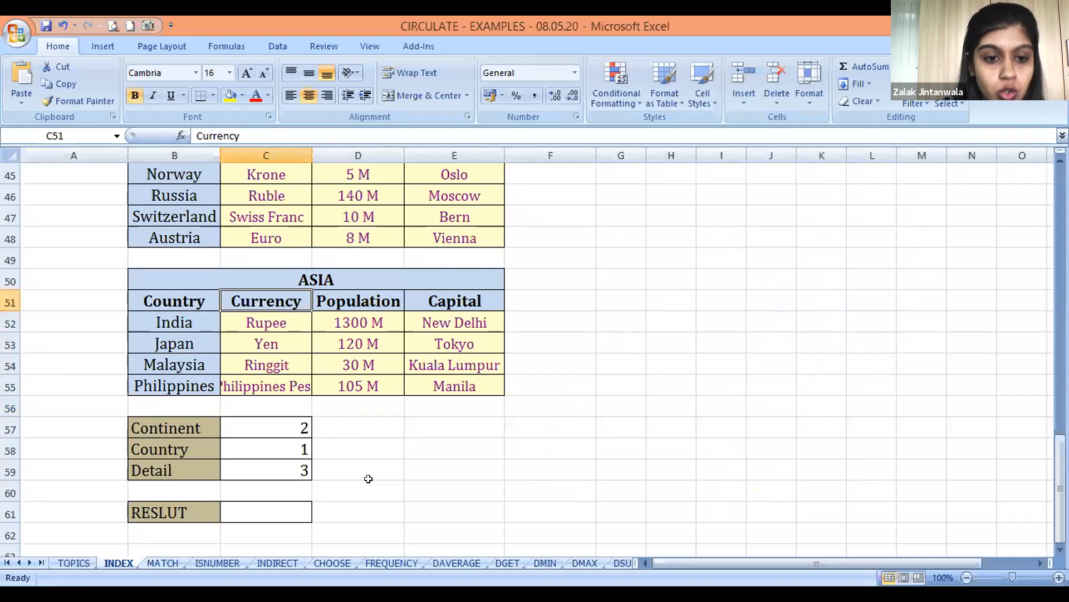
{"action": "key", "text": "Down"}
{"action": "key", "text": "Down"}
{"action": "key", "text": "Left"}
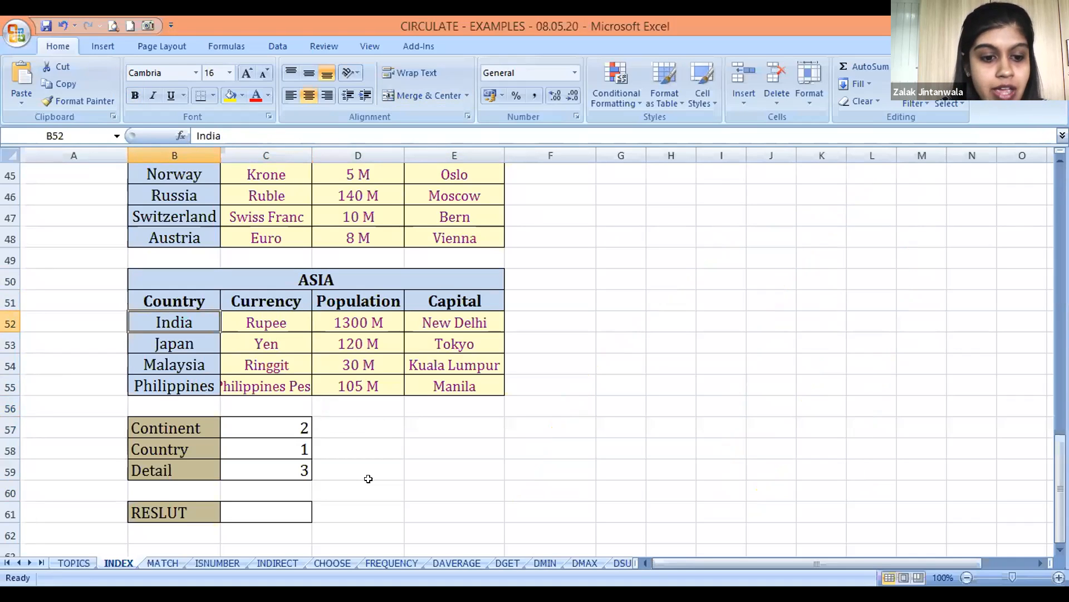
{"action": "key", "text": "Right"}
{"action": "key", "text": "Right"}
{"action": "key", "text": "Right"}
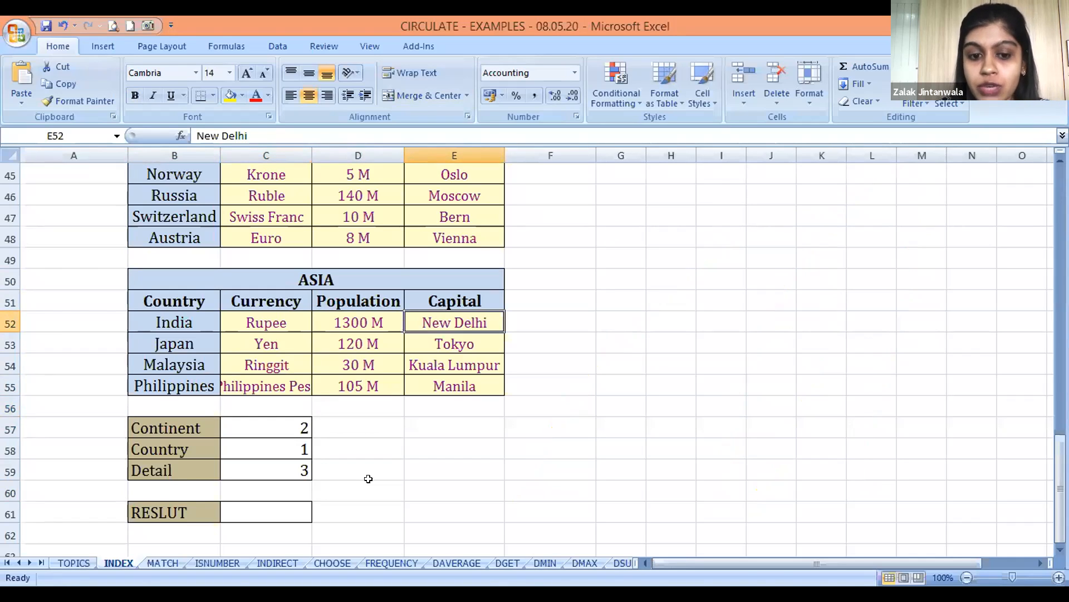
Start an INDEX formula in the RESLUT cell C61 with a second opening parenthesis for grouping several reference areas
{"action": "key", "text": "Down"}
{"action": "key", "text": "Down"}
{"action": "key", "text": "Down"}
{"action": "key", "text": "Down"}
{"action": "key", "text": "Down"}
{"action": "key", "text": "Down"}
{"action": "key", "text": "Down"}
{"action": "key", "text": "Down"}
{"action": "key", "text": "Left"}
{"action": "key", "text": "Left"}
{"action": "key", "text": "Down"}
{"action": "key", "text": "Down"}
{"action": "key", "text": "Up"}
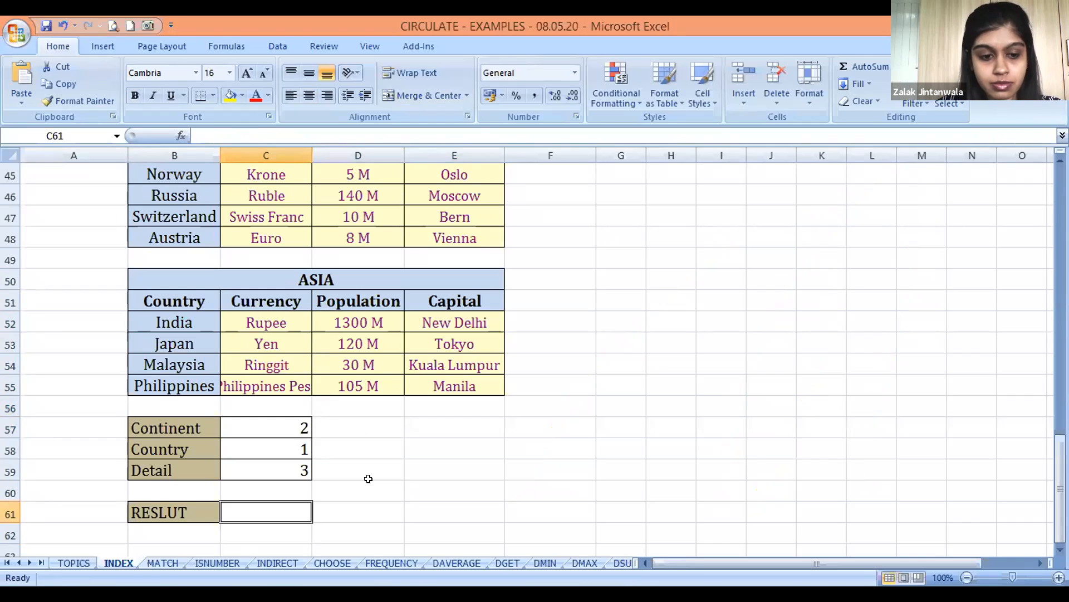
{"action": "type", "text": "=I"}
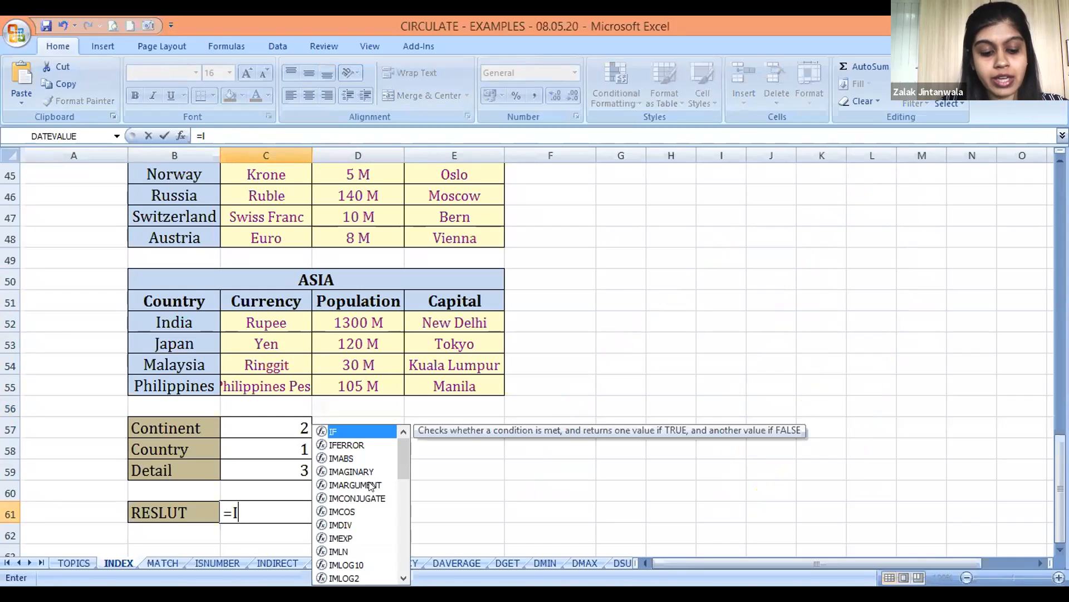
{"action": "type", "text": "NDEX("}
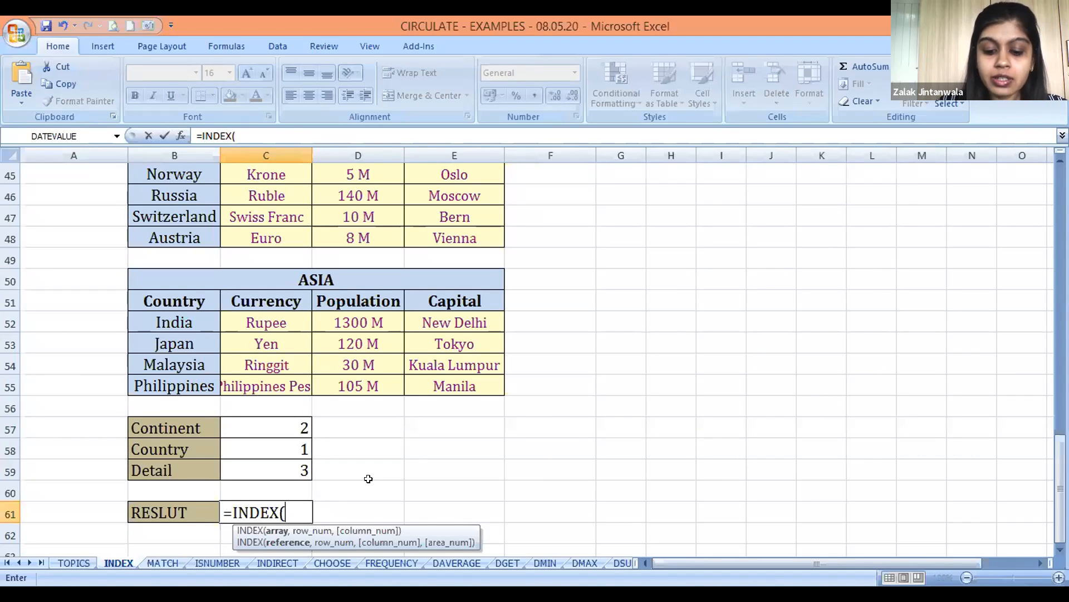
{"action": "type", "text": "("}
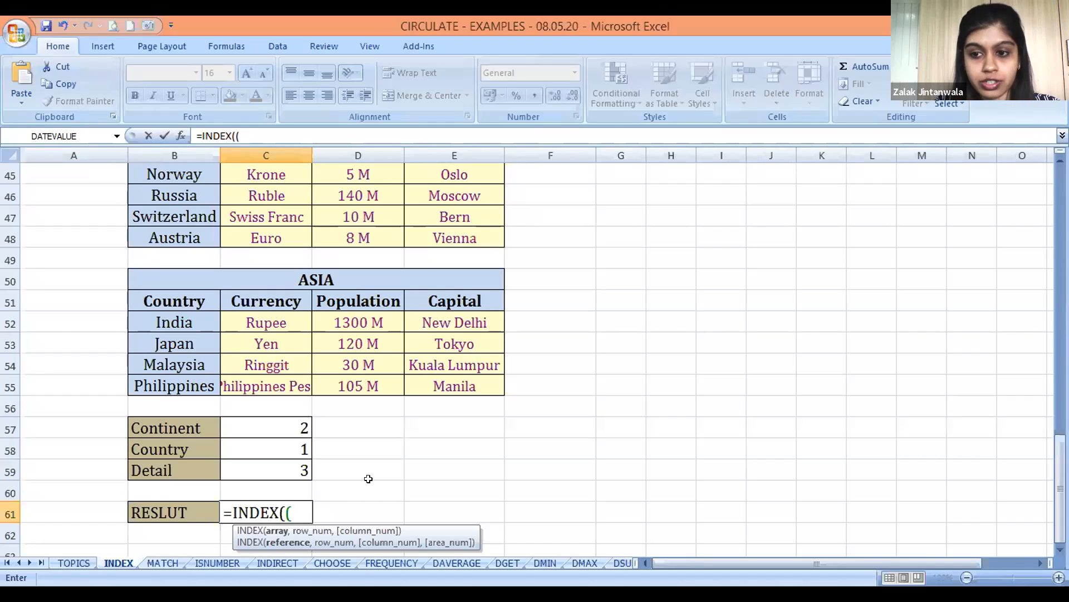
Add the EUROPE data range C45:E48 as the first reference area of the INDEX formula
{"action": "left_click", "coordinate": [255, 174]}
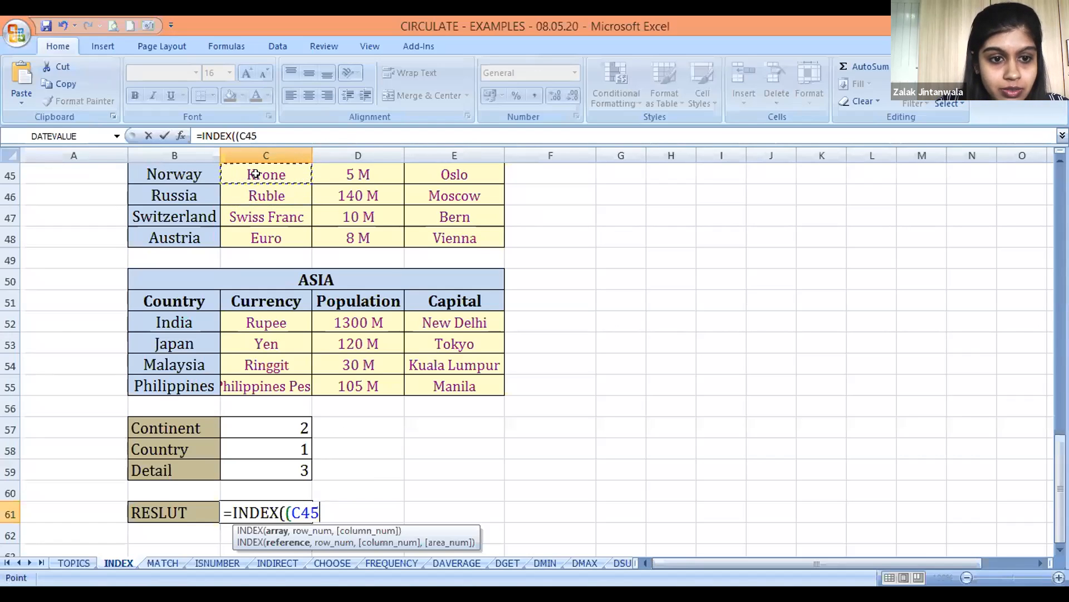
{"action": "key", "text": "shift+Down"}
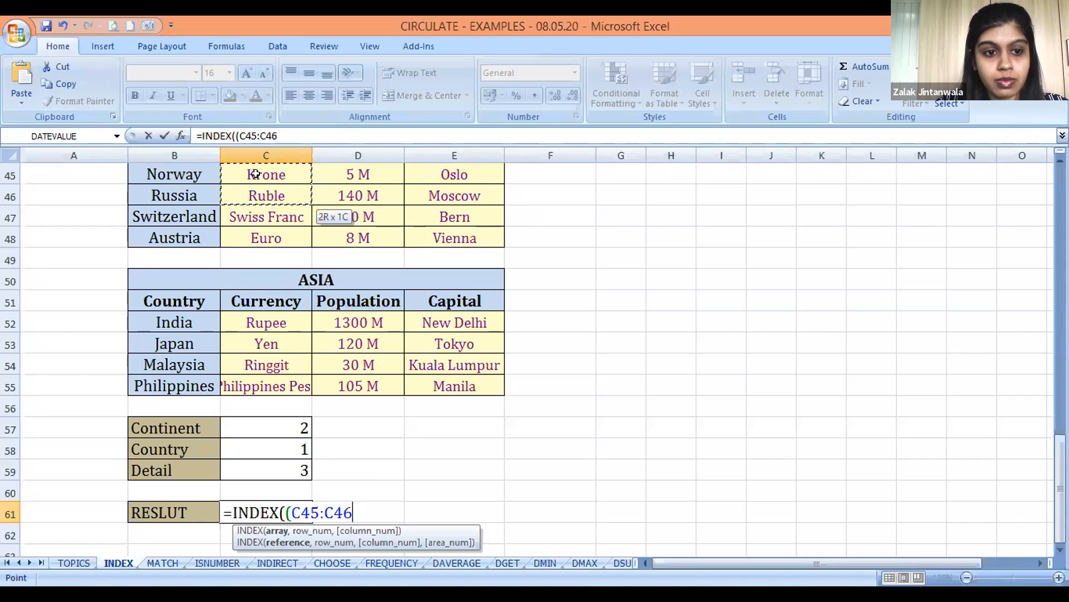
{"action": "scroll", "coordinate": [255, 174], "scroll_direction": "up", "scroll_amount": 1}
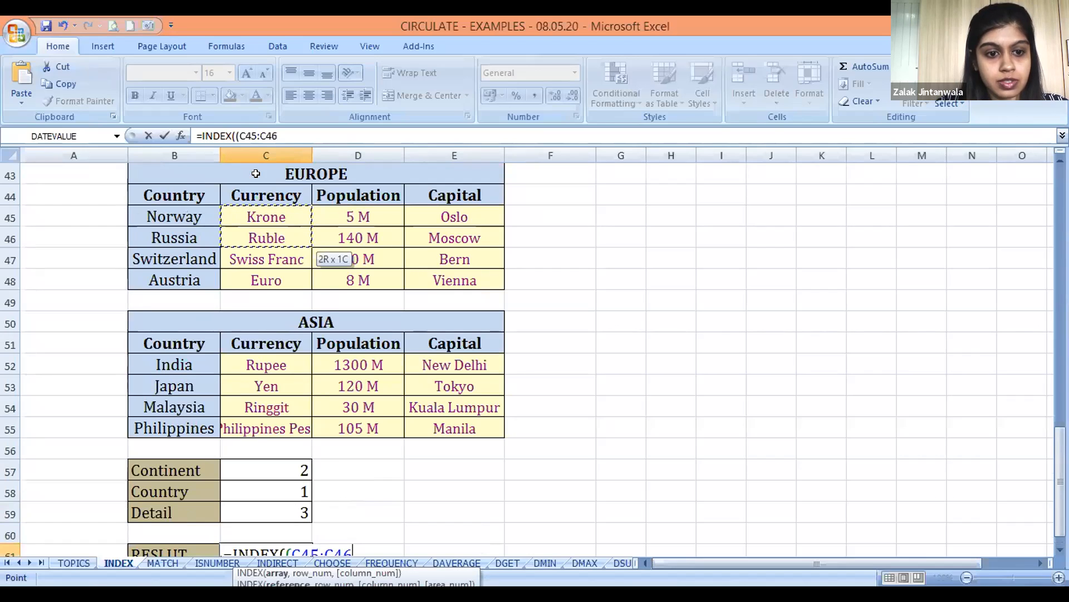
{"action": "key", "text": "shift+Down"}
{"action": "key", "text": "shift+Down"}
{"action": "key", "text": "shift+Right"}
{"action": "key", "text": "shift+Right"}
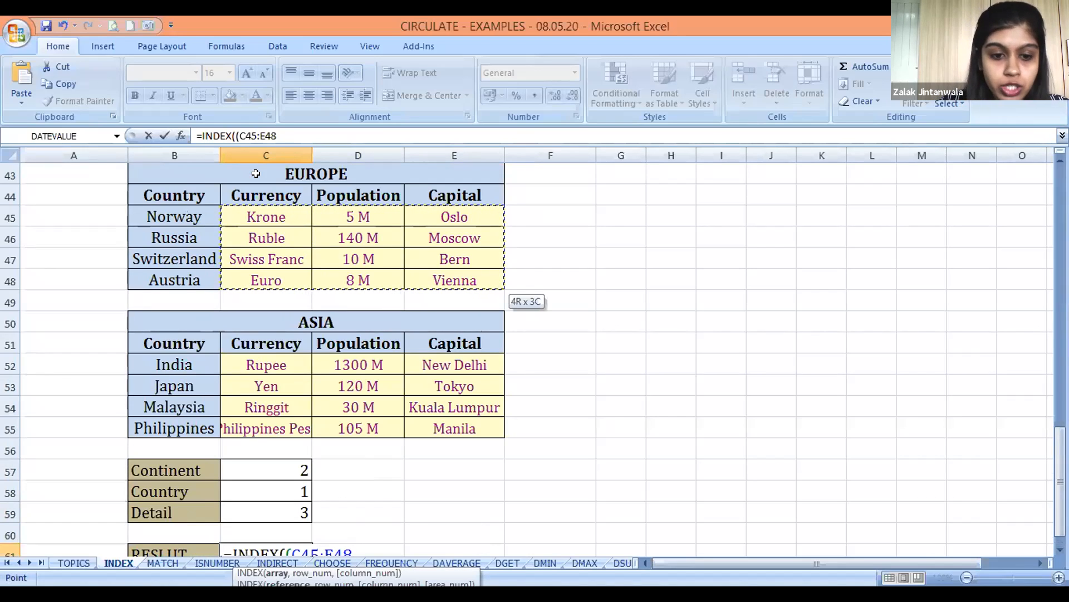
Add the ASIA data range C52:E55 as the second area and close the reference group
{"action": "type", "text": ","}
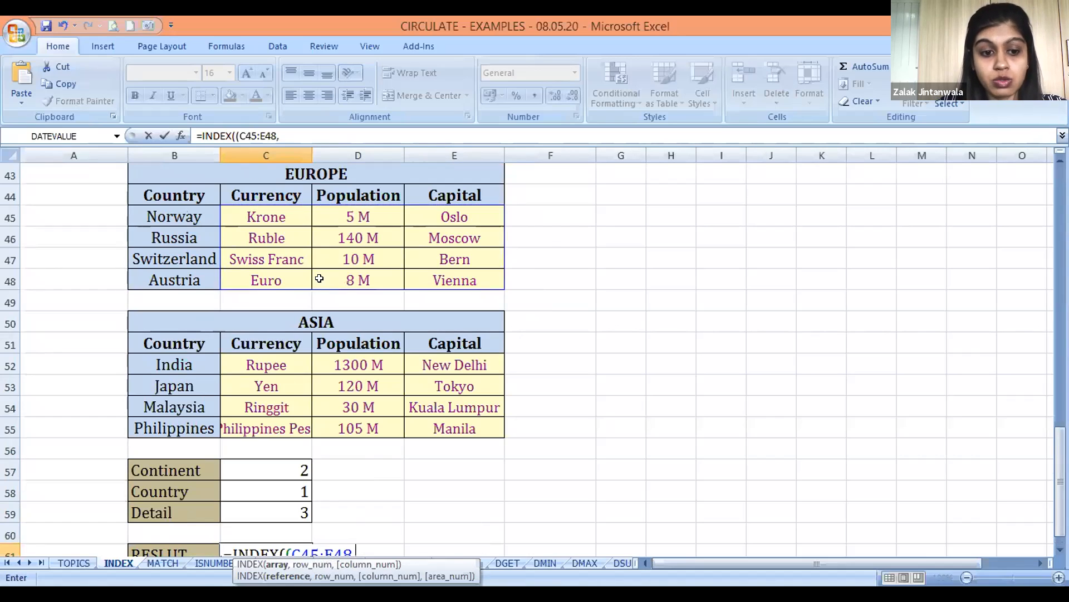
{"action": "left_click", "coordinate": [271, 359]}
{"action": "key", "text": "shift+Down"}
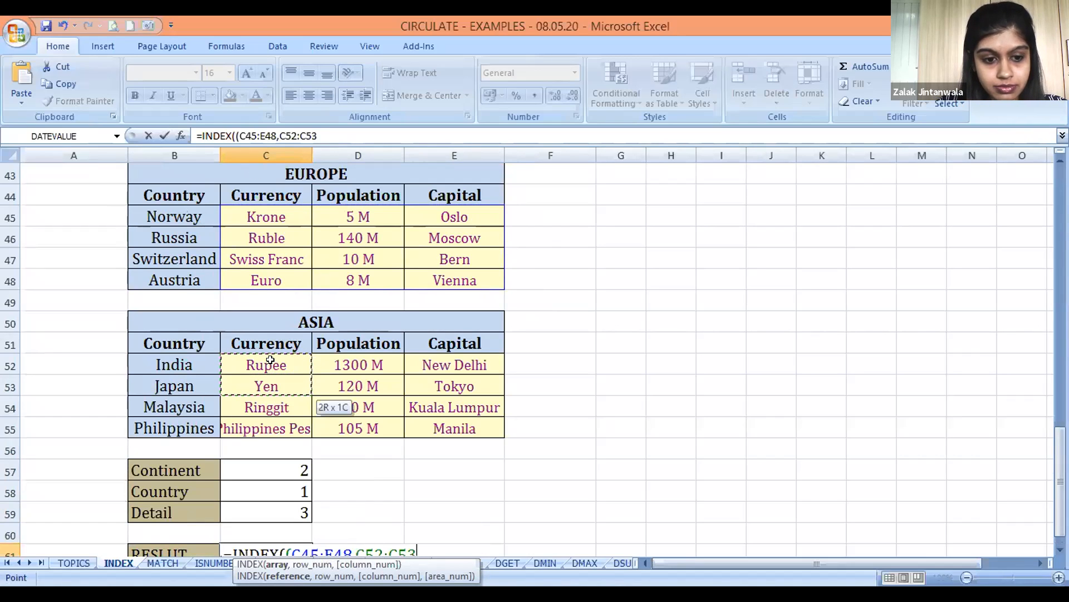
{"action": "key", "text": "shift+Down"}
{"action": "key", "text": "shift+Down"}
{"action": "key", "text": "shift+Right"}
{"action": "key", "text": "shift+Right"}
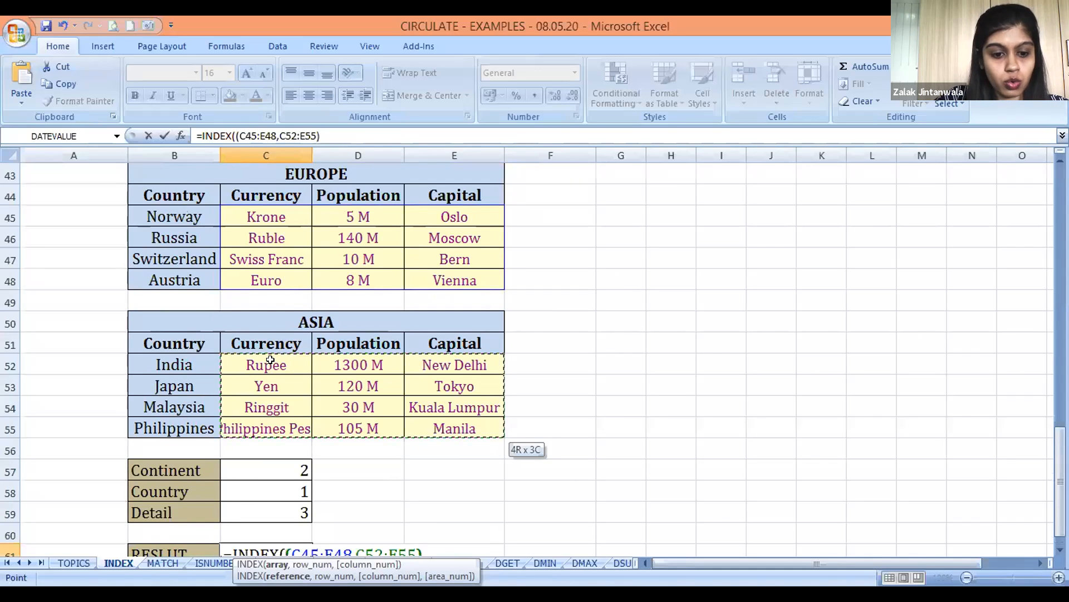
{"action": "type", "text": ")"}
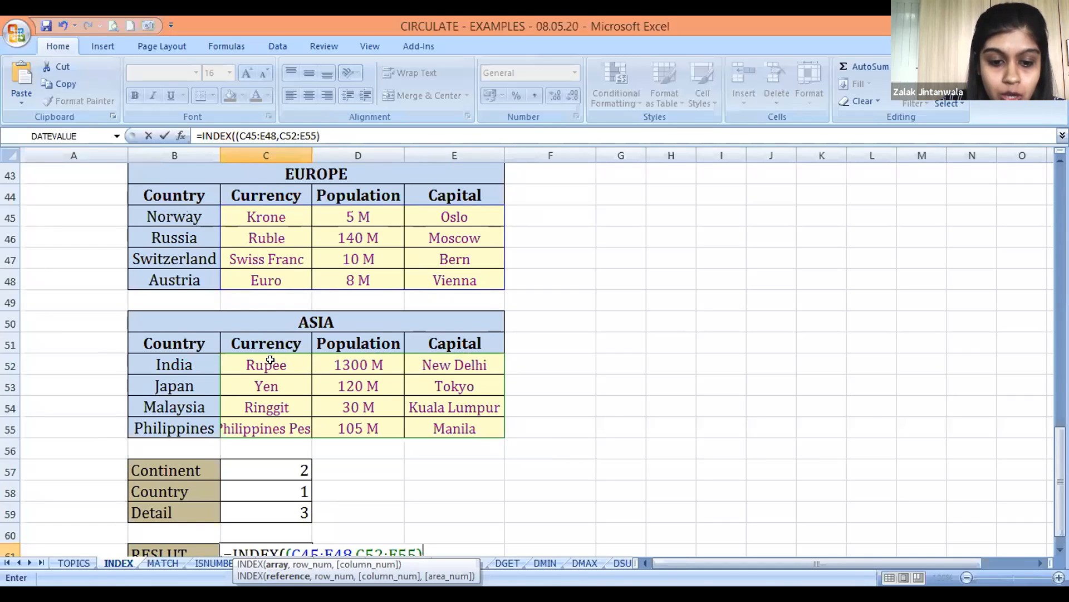
Complete the C61 formula with C58 as row number, C59 as column number and C57 as area number, and recheck its arguments
{"action": "type", "text": ","}
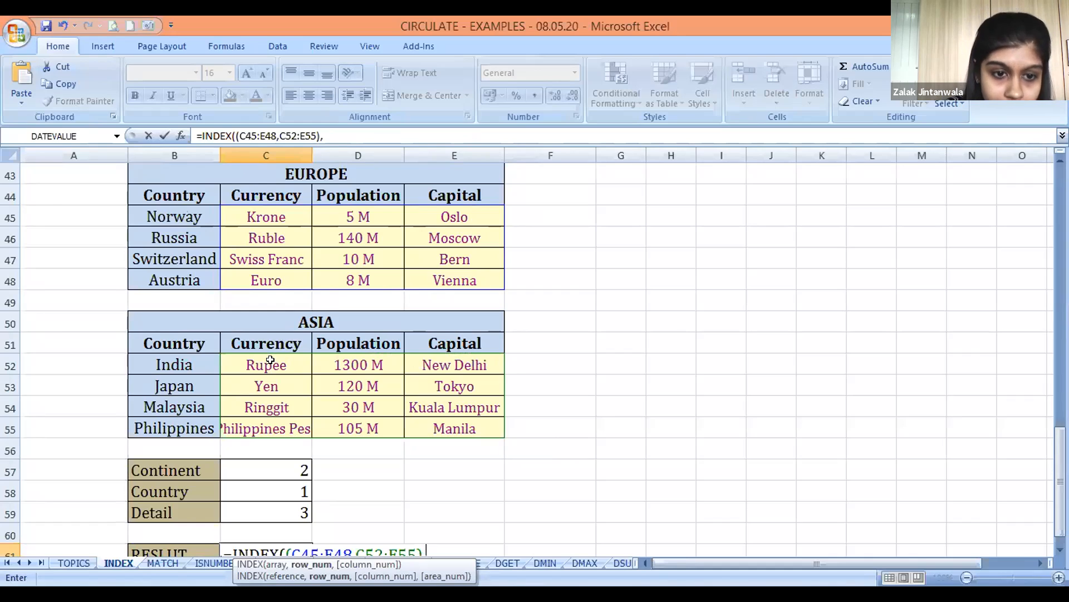
{"action": "left_click", "coordinate": [285, 486]}
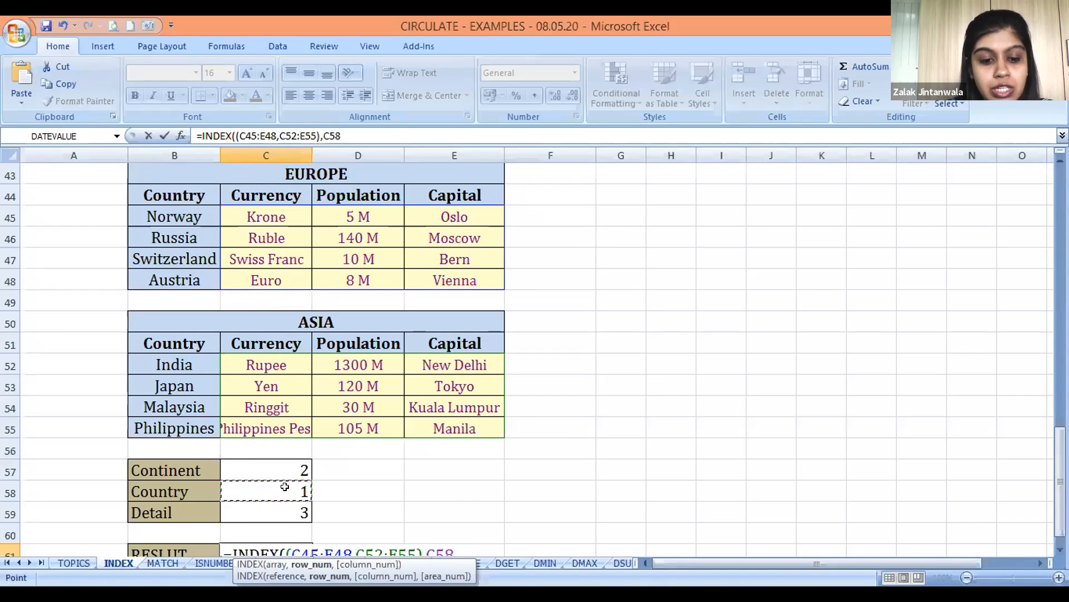
{"action": "type", "text": ","}
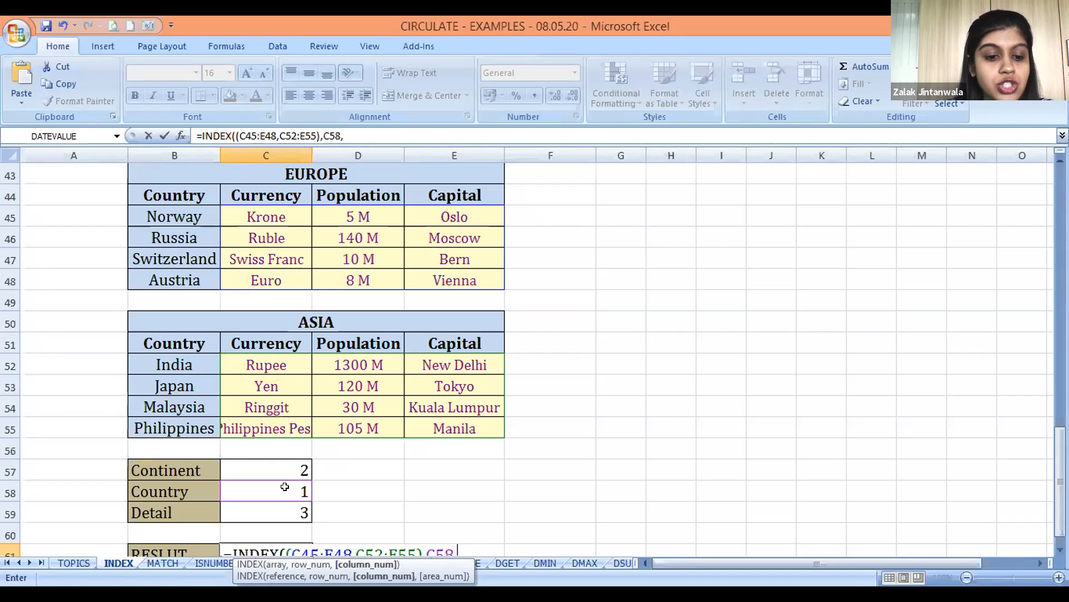
{"action": "left_click", "coordinate": [286, 513]}
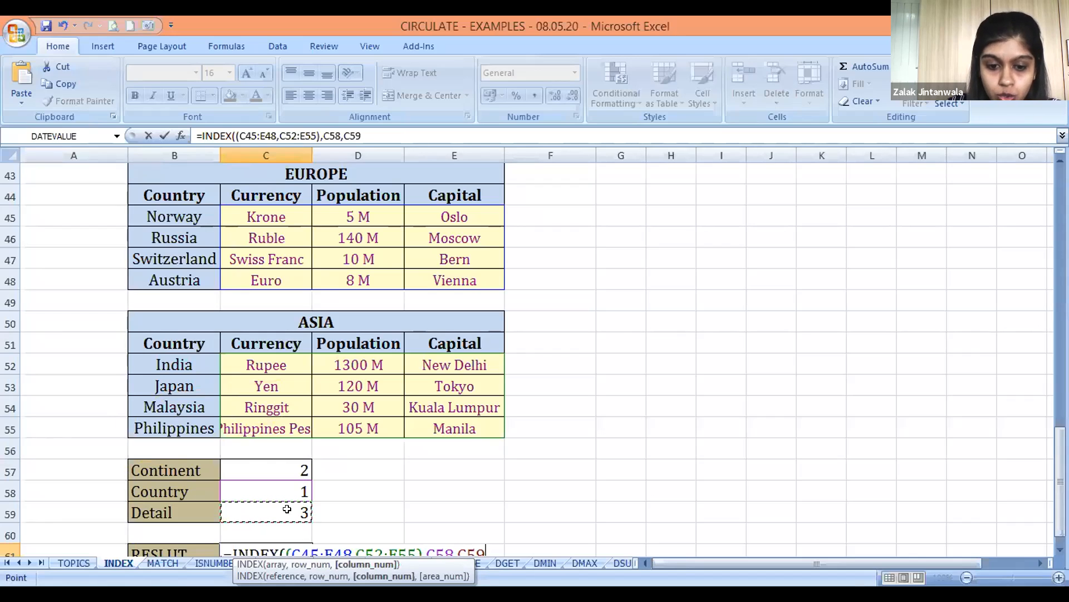
{"action": "type", "text": ","}
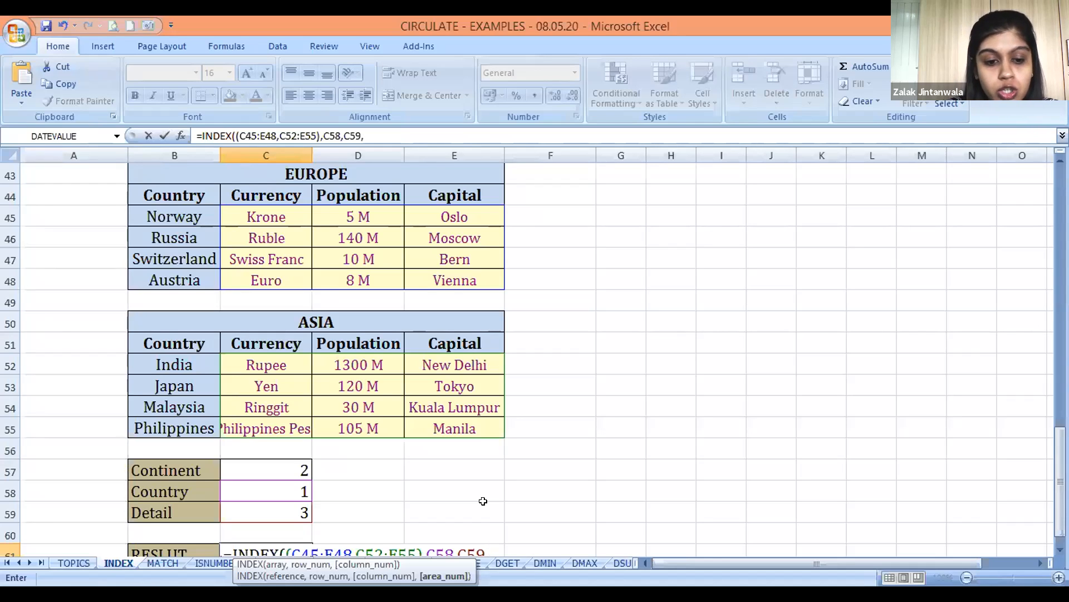
{"action": "left_click", "coordinate": [286, 470]}
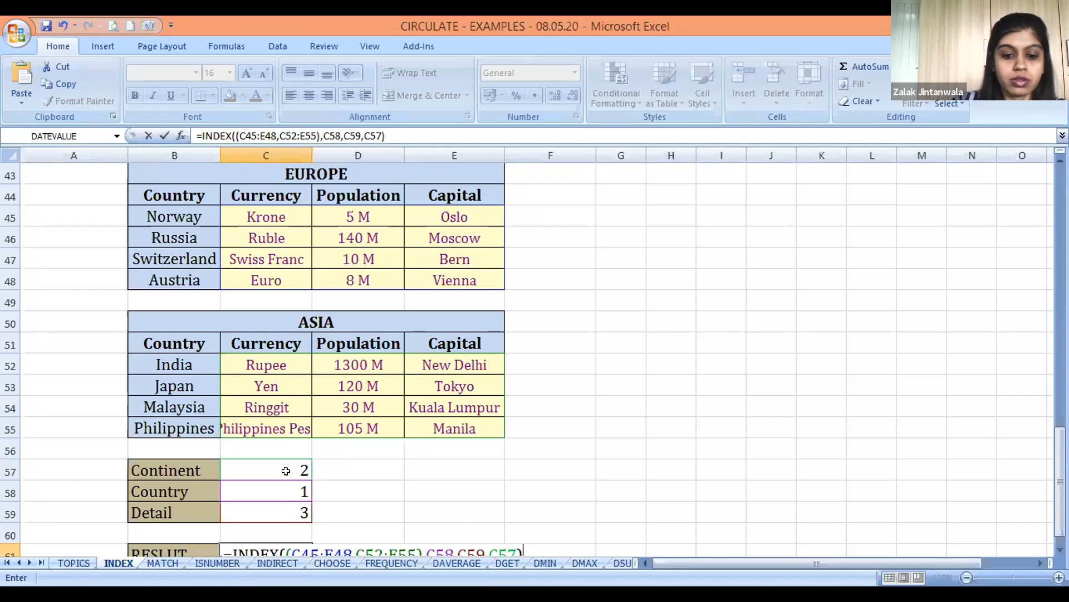
{"action": "key", "text": "Return"}
{"action": "key", "text": "Up"}
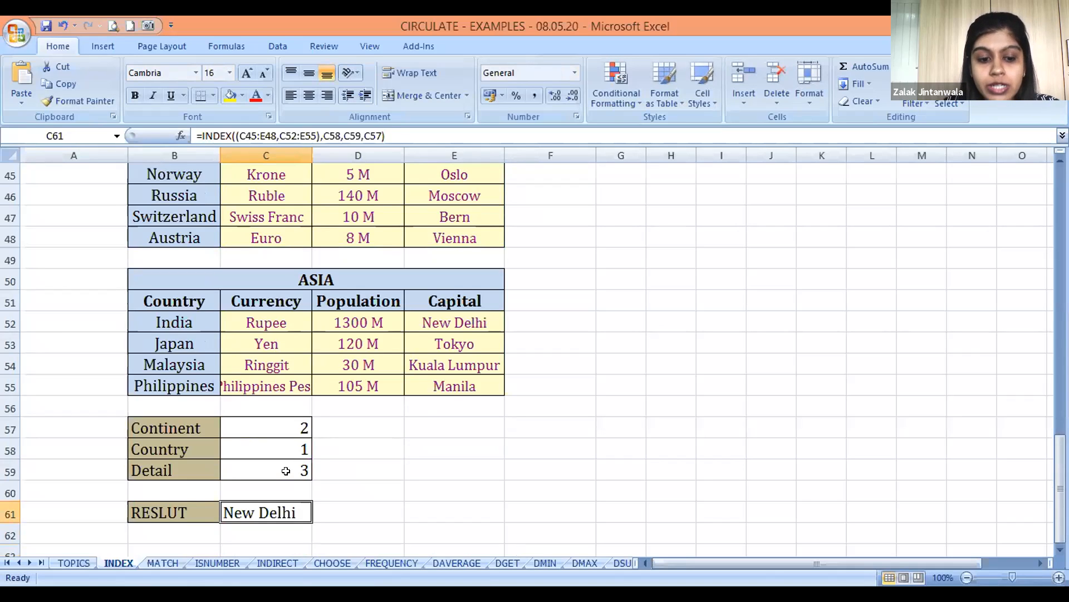
{"action": "key", "text": "F2"}
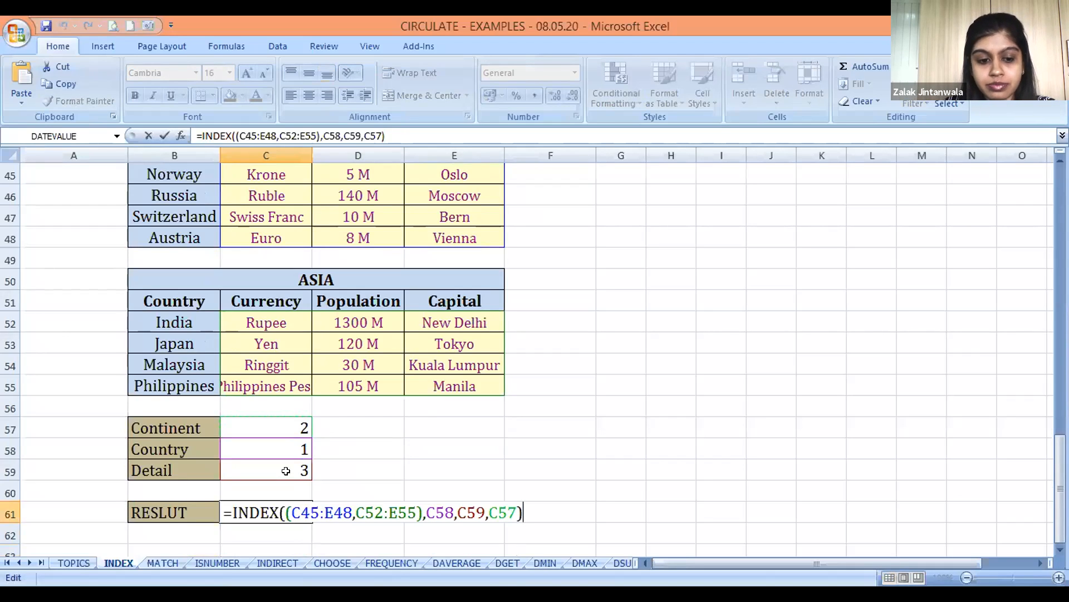
{"action": "key", "text": "Return"}
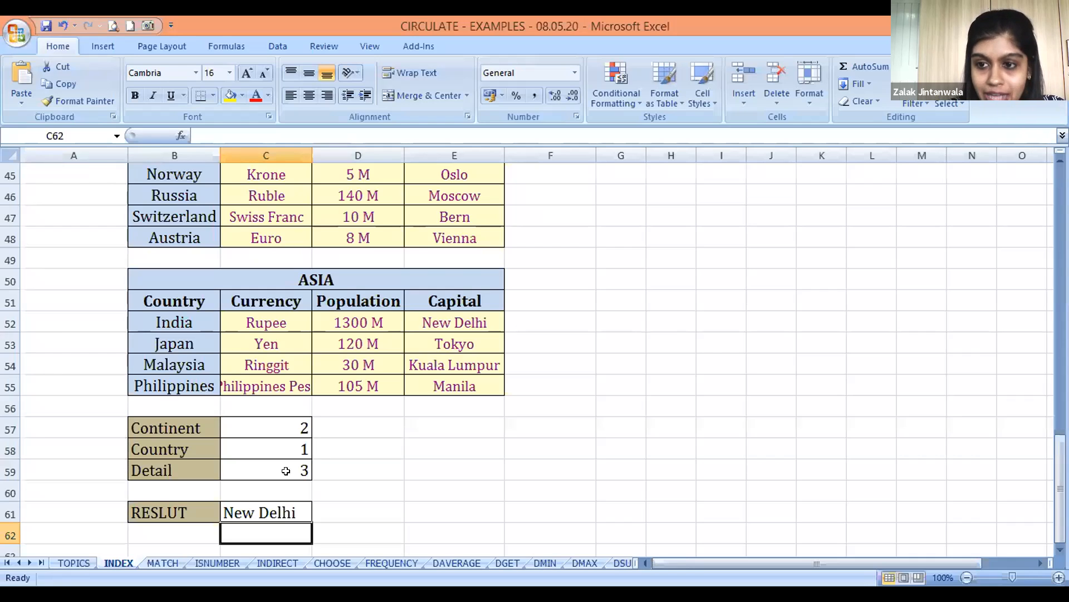
Switch to the MATCH sheet and go to the EXAMPLE-1 tables at its beginning
{"action": "key", "text": "ctrl+Page_Down"}
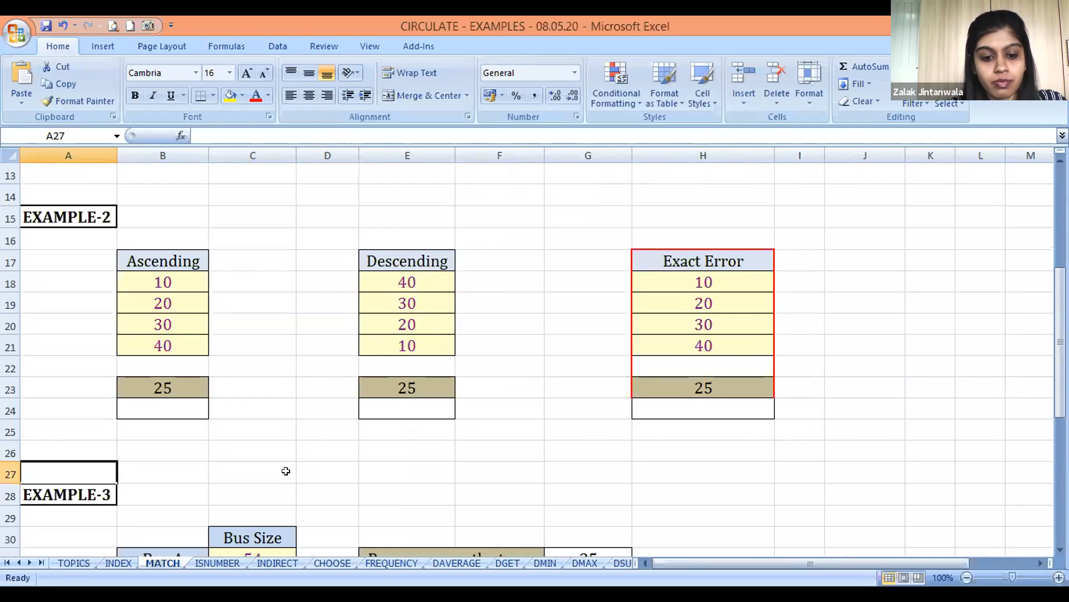
{"action": "key", "text": "Up"}
{"action": "key", "text": "Up"}
{"action": "key", "text": "Up"}
{"action": "key", "text": "Up"}
{"action": "key", "text": "Up"}
{"action": "key", "text": "Up"}
{"action": "key", "text": "Up"}
{"action": "key", "text": "Up"}
{"action": "key", "text": "Up"}
{"action": "key", "text": "Up"}
{"action": "key", "text": "Up"}
{"action": "key", "text": "Up"}
{"action": "key", "text": "Up"}
{"action": "key", "text": "Up"}
{"action": "key", "text": "Up"}
{"action": "key", "text": "Up"}
{"action": "key", "text": "Up"}
{"action": "key", "text": "Up"}
{"action": "key", "text": "Up"}
{"action": "key", "text": "Up"}
{"action": "key", "text": "Down"}
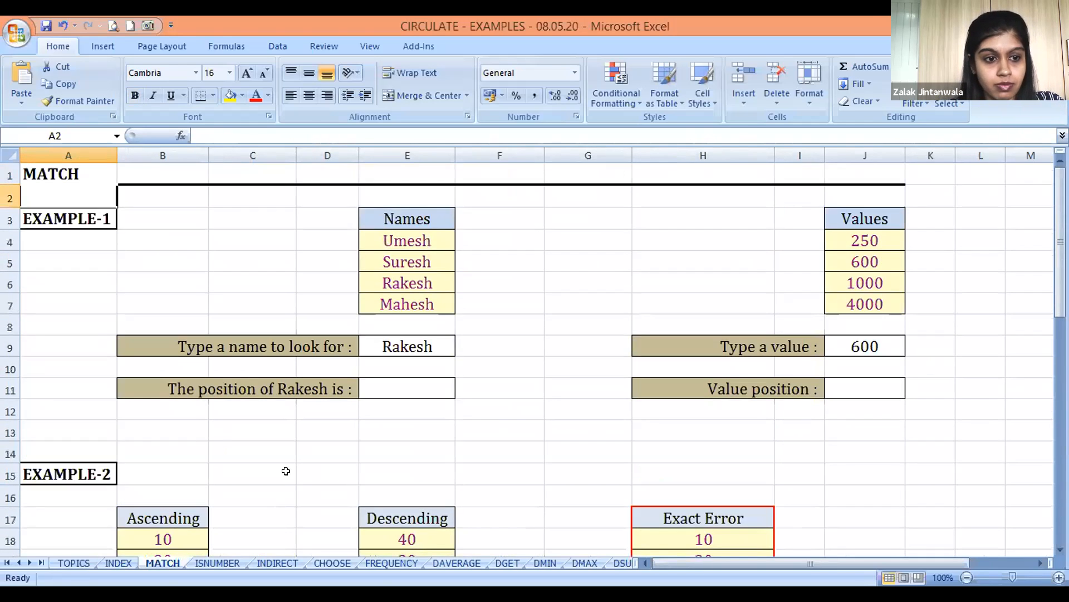
{"action": "key", "text": "Down"}
{"action": "key", "text": "Right"}
{"action": "key", "text": "Right"}
{"action": "key", "text": "Down"}
{"action": "key", "text": "Right"}
{"action": "key", "text": "Right"}
{"action": "key", "text": "Right"}
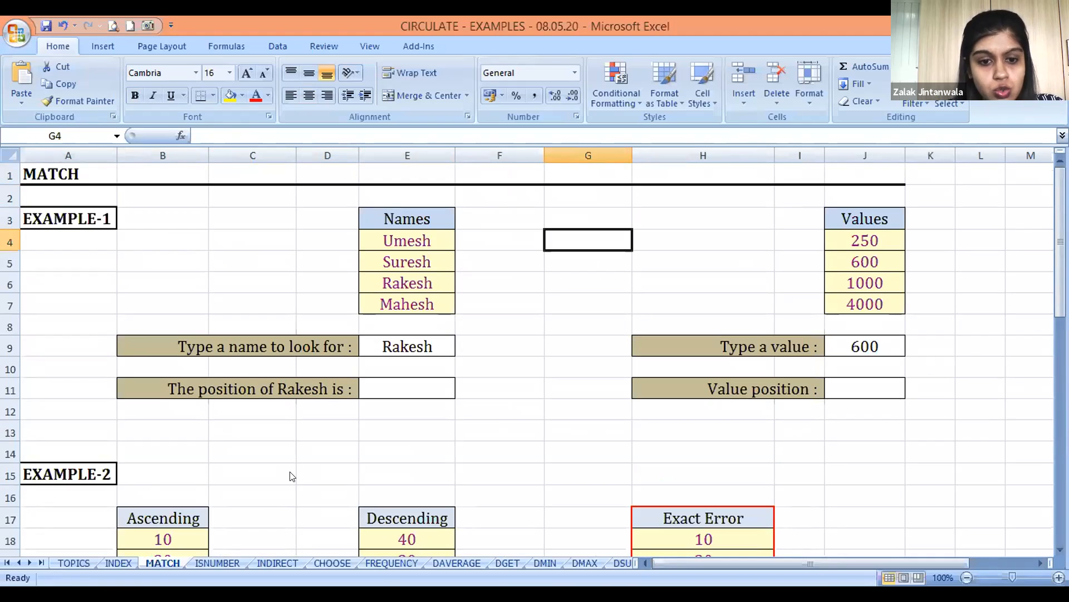
{"action": "left_click", "coordinate": [293, 476]}
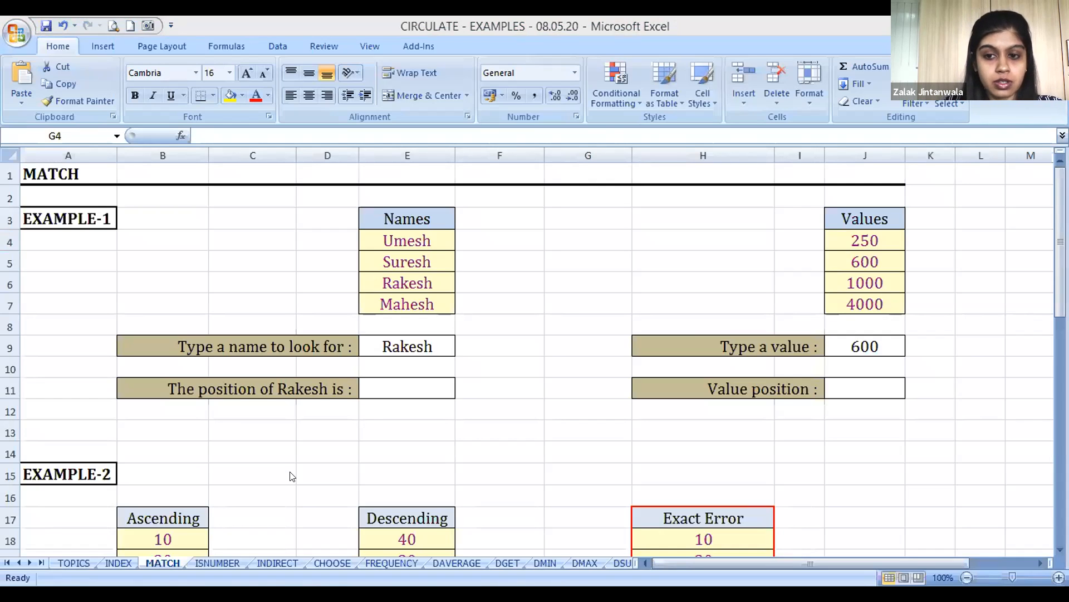
{"action": "key", "text": "alt+Tab"}
{"action": "key", "text": "Right"}
{"action": "key", "text": "Right"}
{"action": "key", "text": "Left"}
{"action": "key", "text": "Down"}
{"action": "key", "text": "Down"}
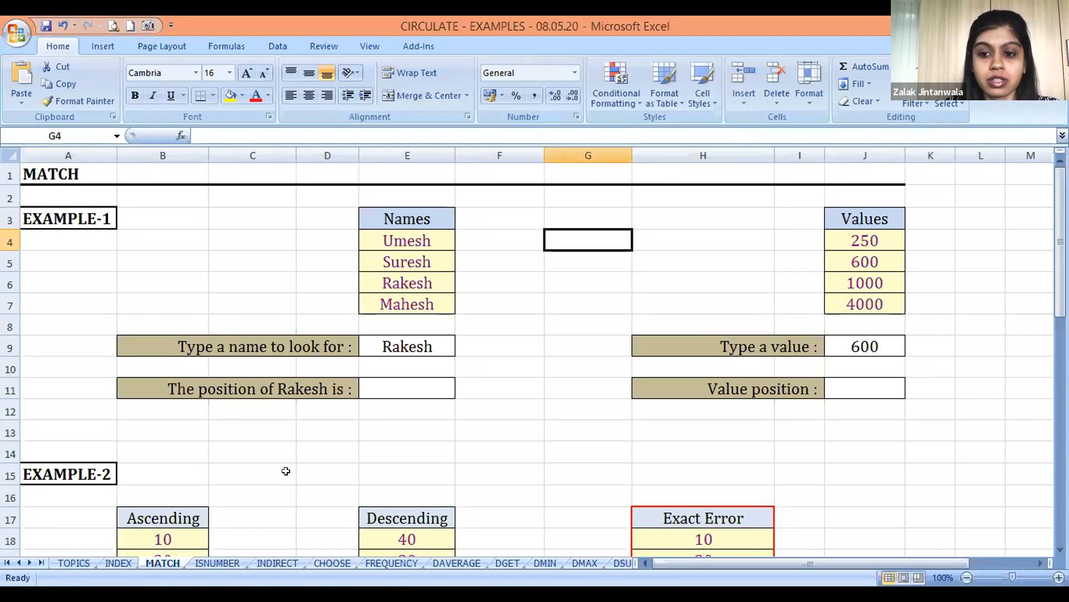
Examine EXAMPLE-1's Names list in E4:E7 and the lookup name cell E9 below it
{"action": "key", "text": "Left"}
{"action": "key", "text": "Left"}
{"action": "key", "text": "Down"}
{"action": "key", "text": "Down"}
{"action": "key", "text": "Up"}
{"action": "key", "text": "Up"}
{"action": "key", "text": "Up"}
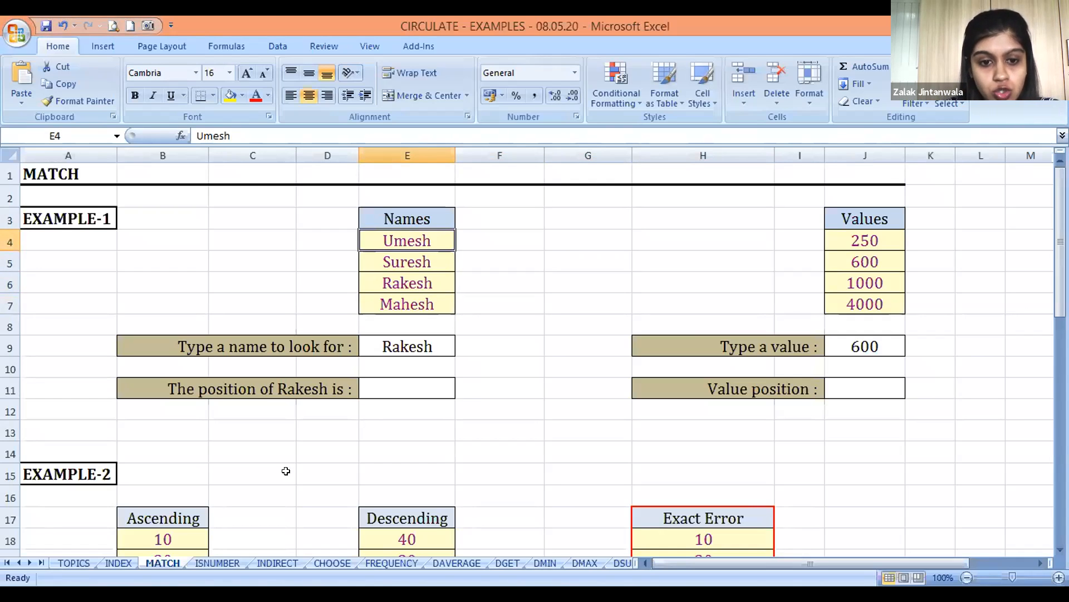
{"action": "key", "text": "Down"}
{"action": "key", "text": "Down"}
{"action": "key", "text": "Down"}
{"action": "key", "text": "Down"}
{"action": "key", "text": "Down"}
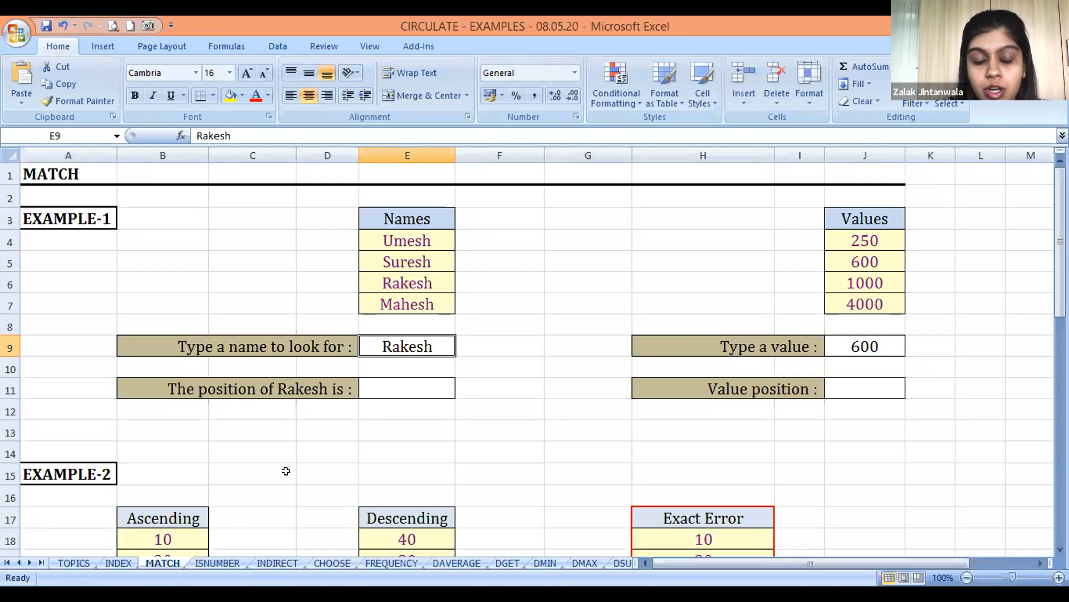
Start a MATCH formula in EXAMPLE-1's name position cell E11 with E9 as the lookup value
{"action": "key", "text": "Down"}
{"action": "key", "text": "Down"}
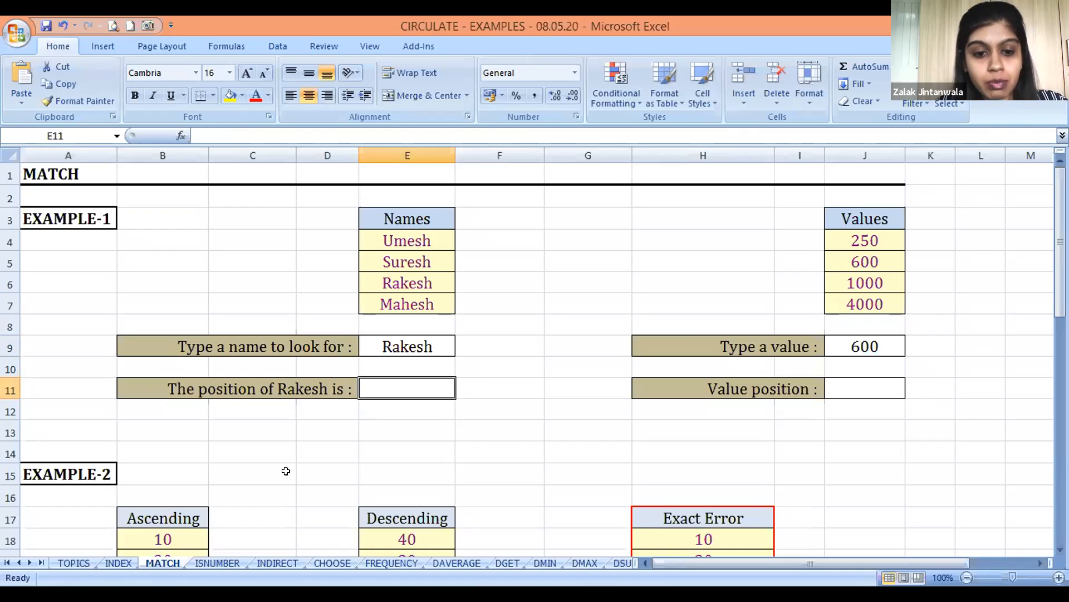
{"action": "type", "text": "="}
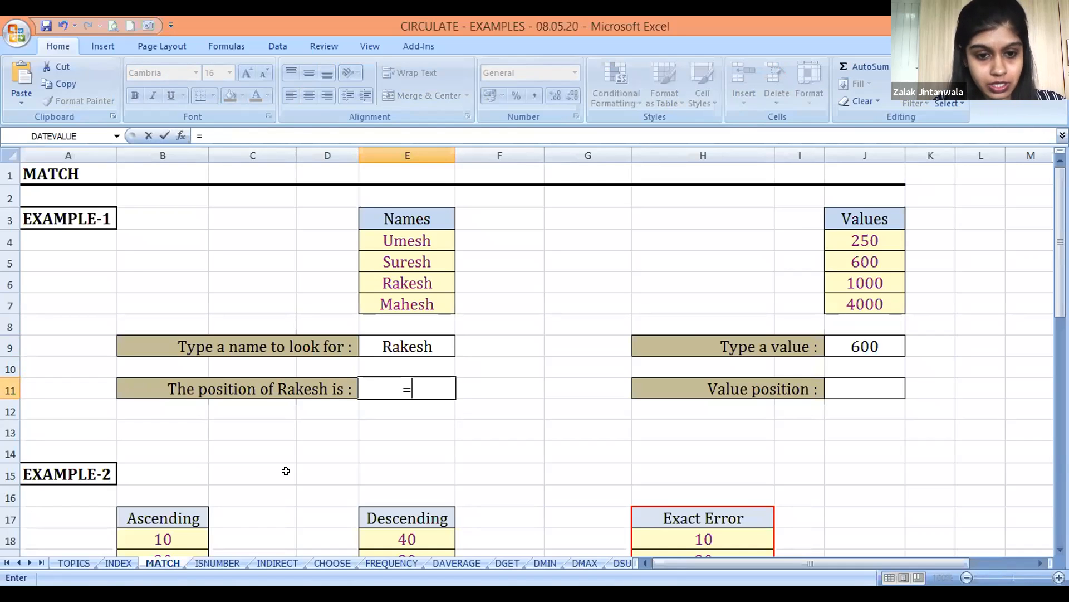
{"action": "type", "text": "M"}
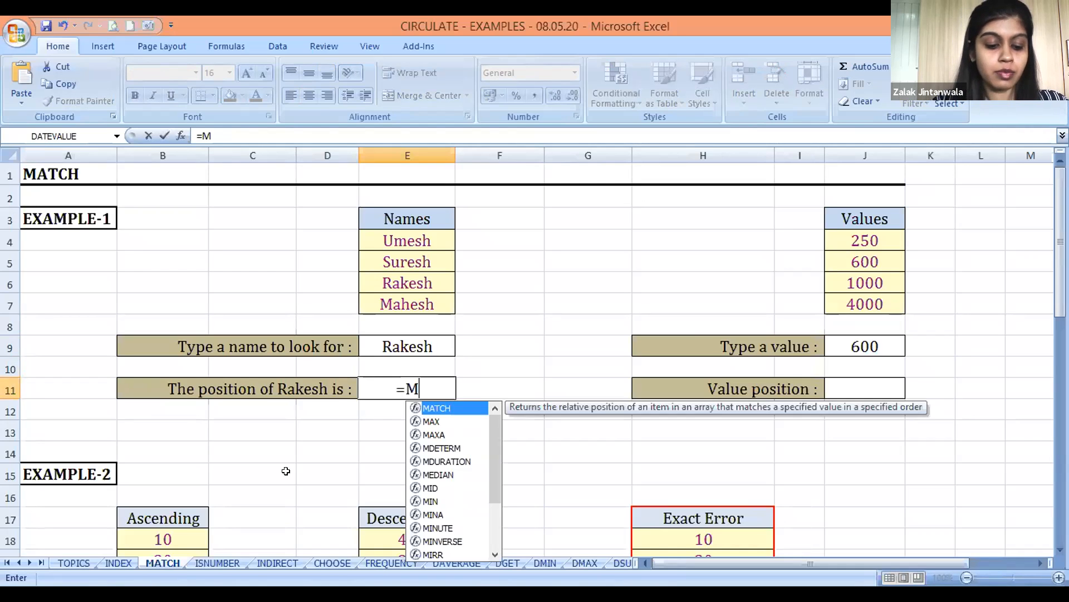
{"action": "key", "text": "Tab"}
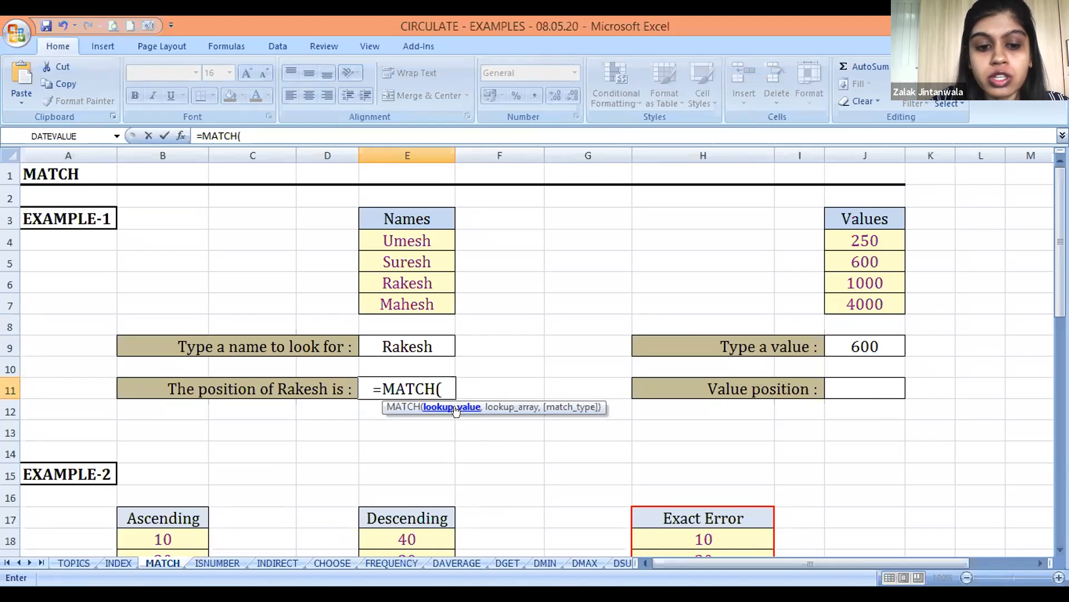
{"action": "left_click", "coordinate": [421, 339]}
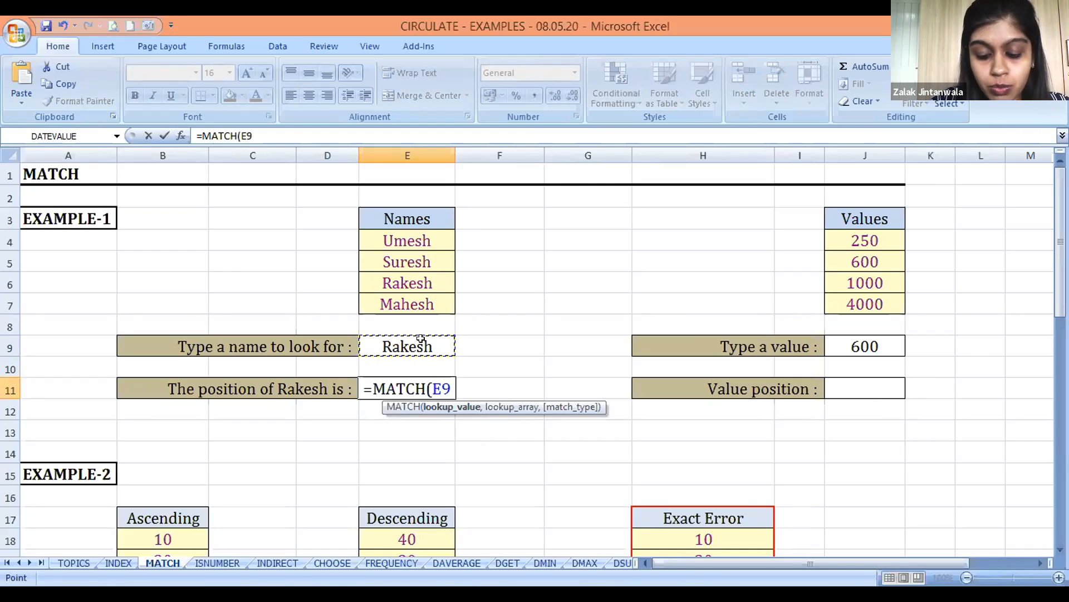
{"action": "type", "text": ","}
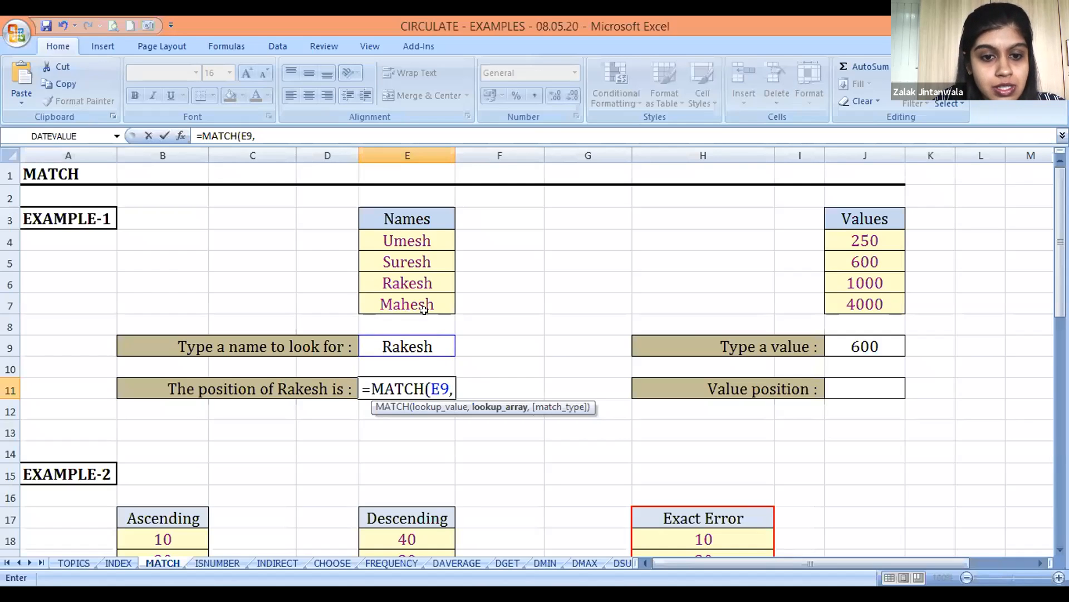
Complete the E11 formula with the Names range E4:E7 as lookup array and 0 for an exact match
{"action": "left_click", "coordinate": [385, 235]}
{"action": "left_click_drag", "start_coordinate": [385, 235], "coordinate": [407, 304]}
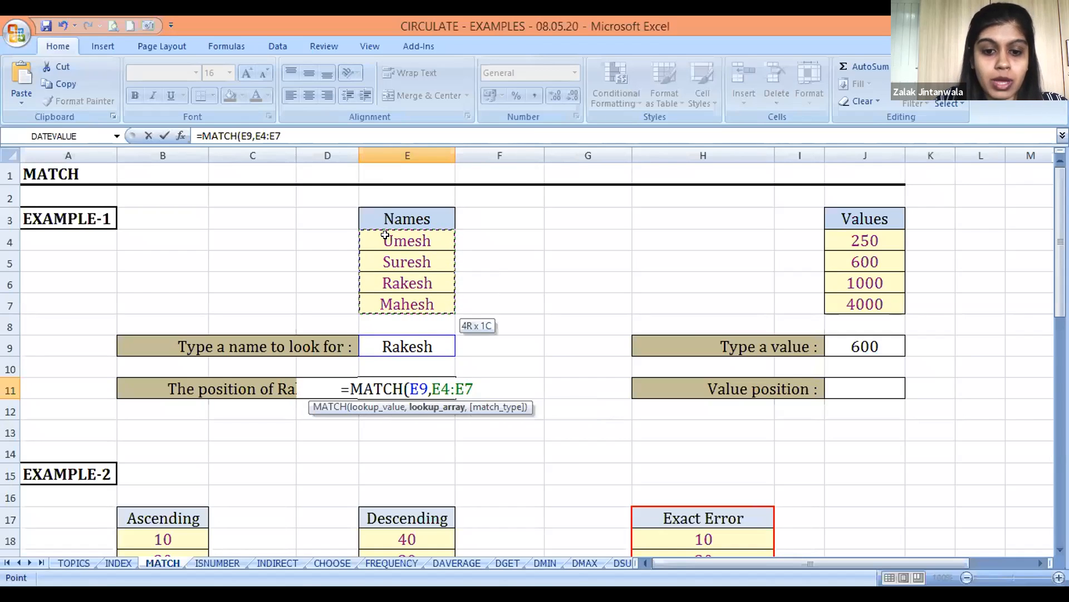
{"action": "type", "text": ","}
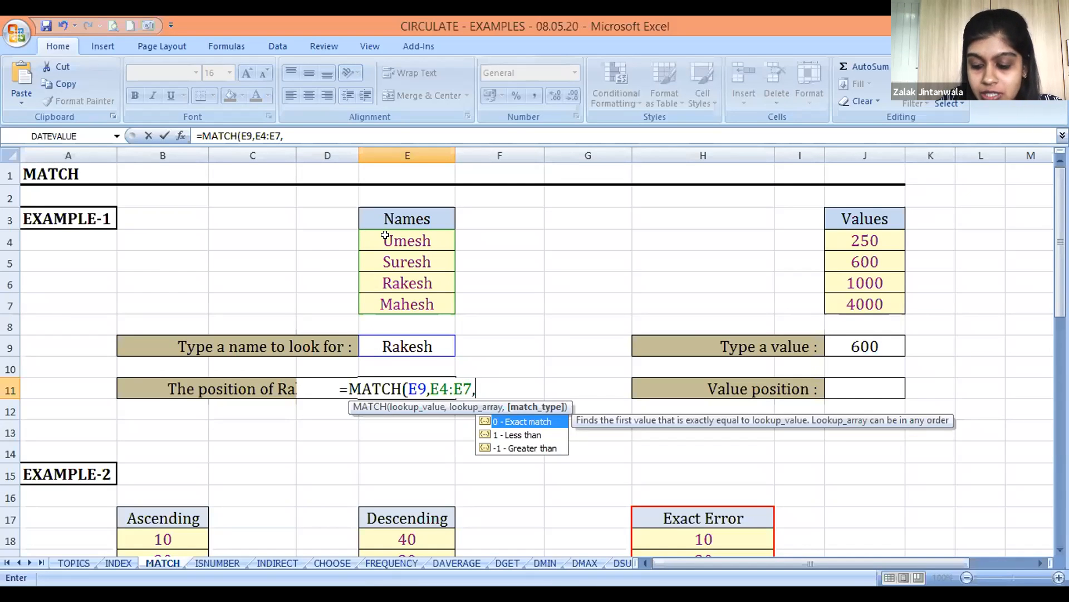
{"action": "type", "text": "0"}
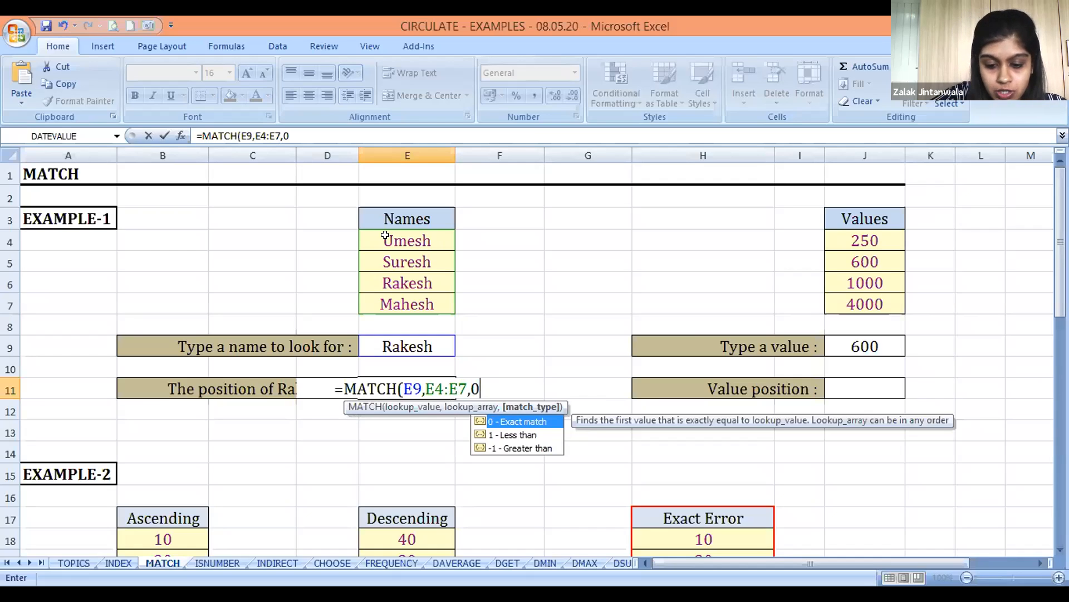
{"action": "type", "text": ")"}
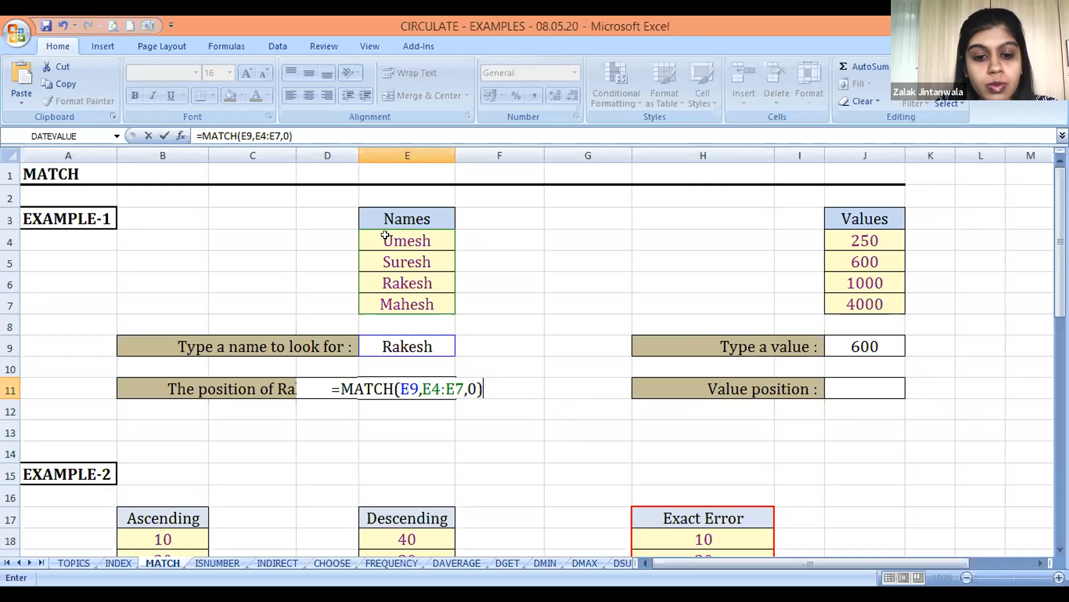
{"action": "key", "text": "Return"}
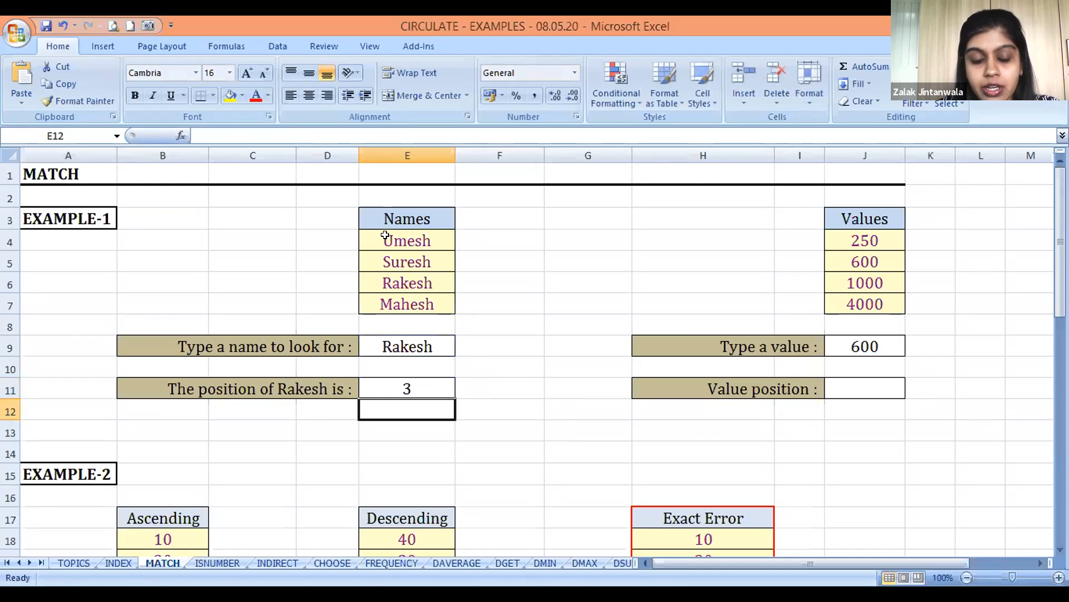
Start a MATCH formula in the Value position cell J11 with J9 as the lookup value
{"action": "key", "text": "Up"}
{"action": "key", "text": "Right"}
{"action": "key", "text": "Right"}
{"action": "key", "text": "Right"}
{"action": "key", "text": "Right"}
{"action": "key", "text": "Right"}
{"action": "key", "text": "Right"}
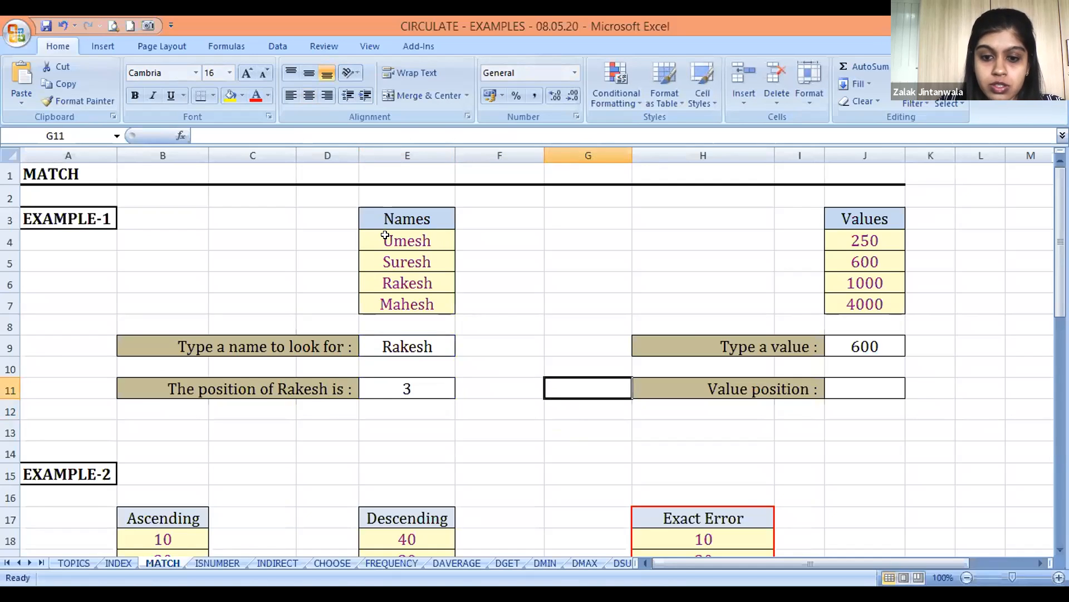
{"action": "key", "text": "Left"}
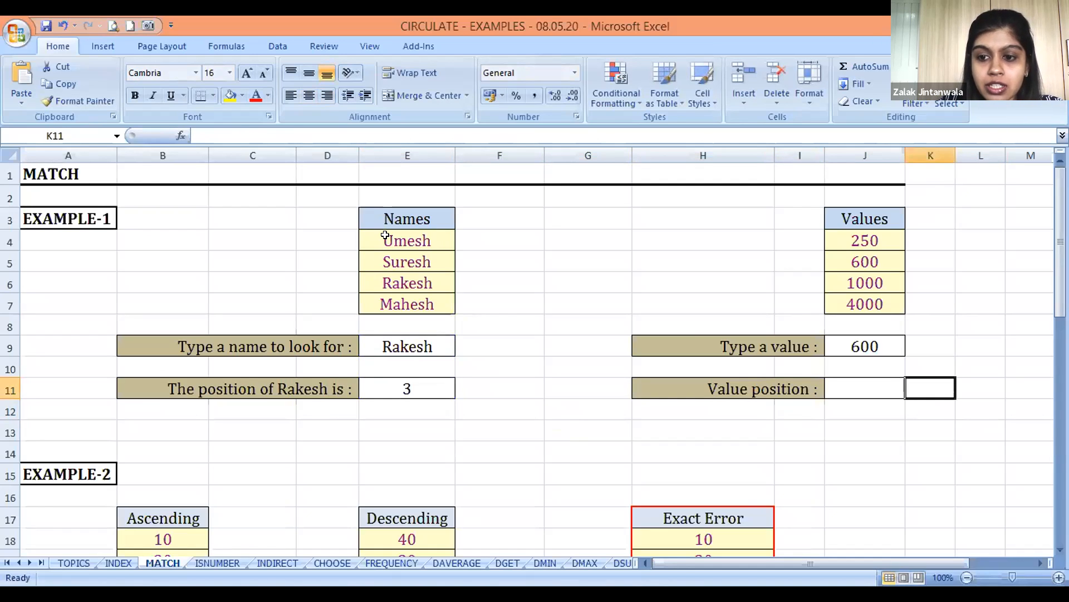
{"action": "key", "text": "Right"}
{"action": "key", "text": "Right"}
{"action": "key", "text": "Right"}
{"action": "key", "text": "Right"}
{"action": "key", "text": "Left"}
{"action": "key", "text": "Left"}
{"action": "key", "text": "Left"}
{"action": "key", "text": "Left"}
{"action": "key", "text": "Left"}
{"action": "key", "text": "Up"}
{"action": "key", "text": "Up"}
{"action": "key", "text": "Down"}
{"action": "key", "text": "Down"}
{"action": "type", "text": "=MA"}
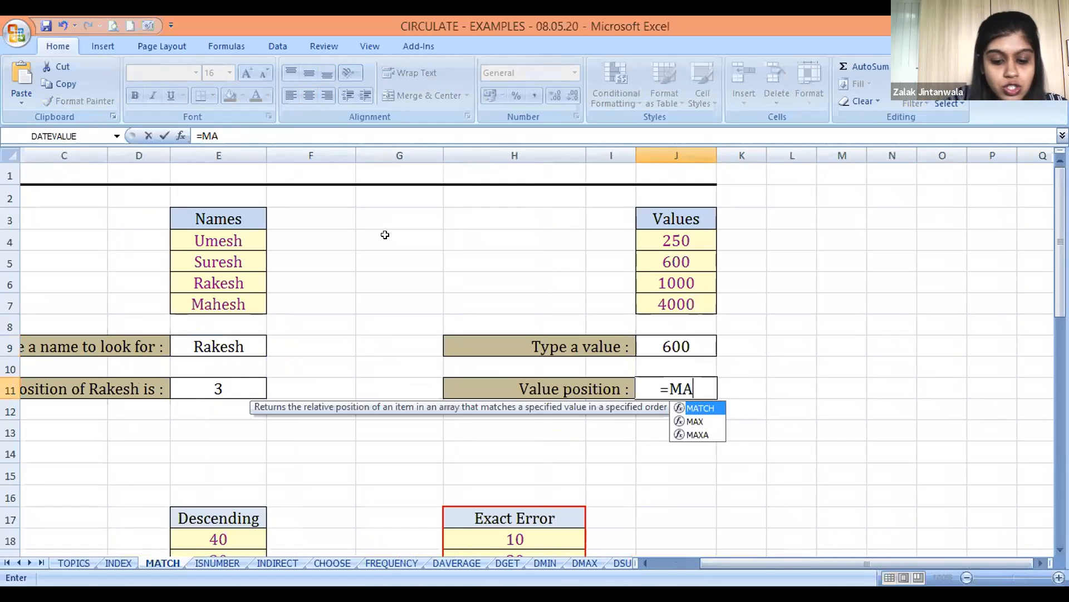
{"action": "key", "text": "Tab"}
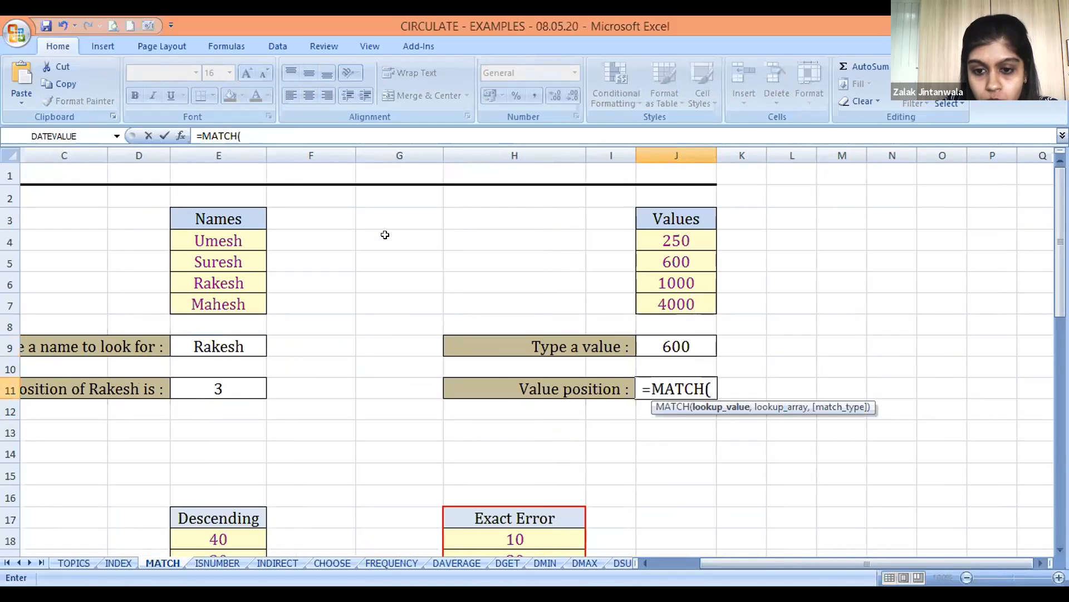
{"action": "key", "text": "Up"}
{"action": "key", "text": "Up"}
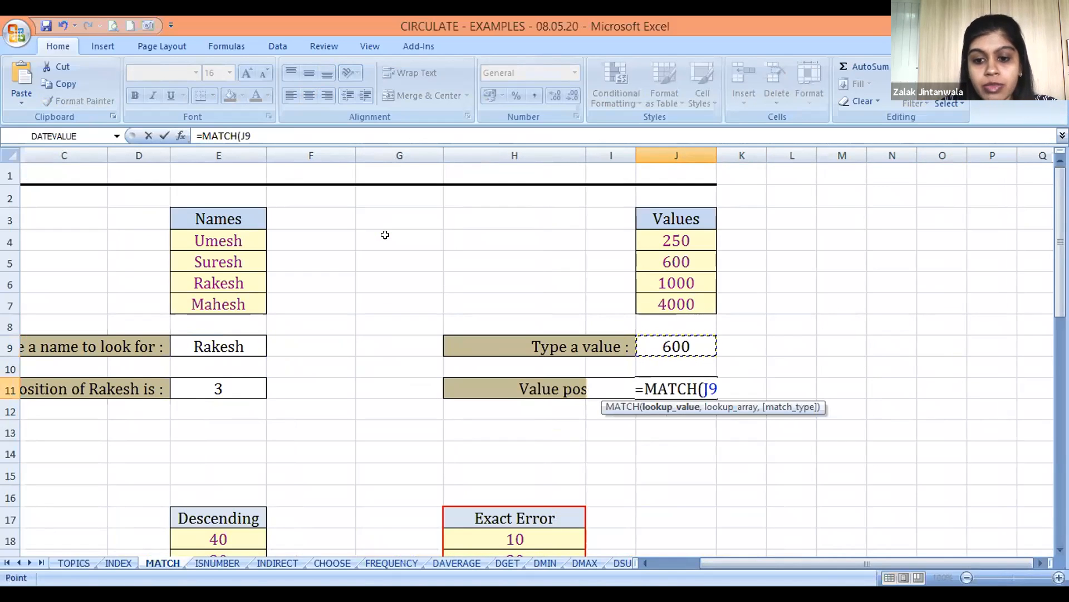
Complete the J11 formula with the Values range J4:J7 as lookup array and match type 0
{"action": "type", "text": ","}
{"action": "key", "text": "Up"}
{"action": "key", "text": "Up"}
{"action": "key", "text": "Up"}
{"action": "key", "text": "Up"}
{"action": "key", "text": "Up"}
{"action": "key", "text": "Up"}
{"action": "key", "text": "Up"}
{"action": "key", "text": "shift+Down"}
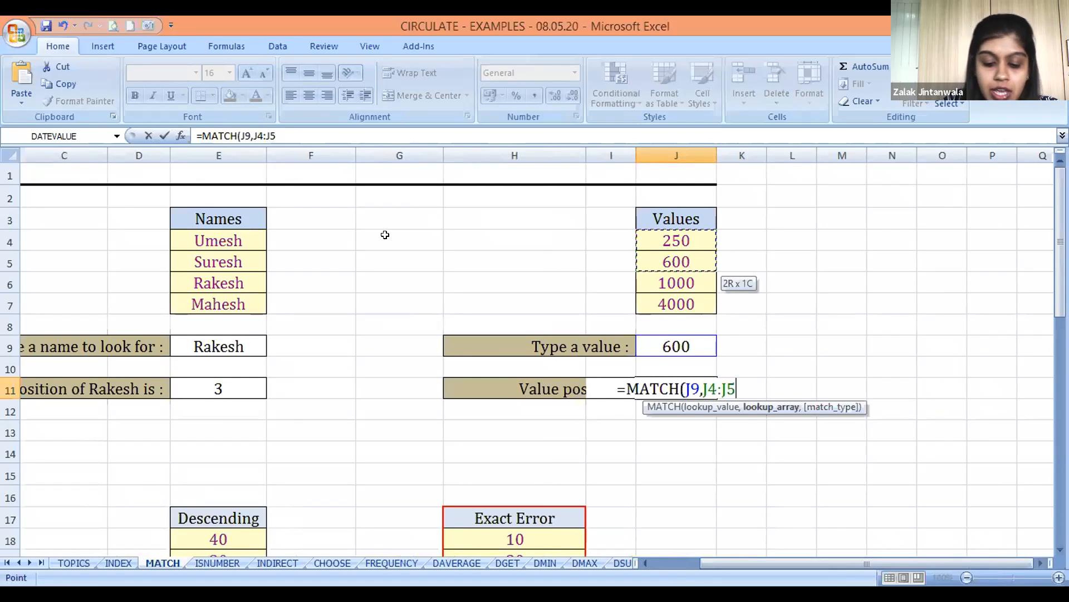
{"action": "key", "text": "shift+Down"}
{"action": "key", "text": "shift+Down"}
{"action": "type", "text": ",0)"}
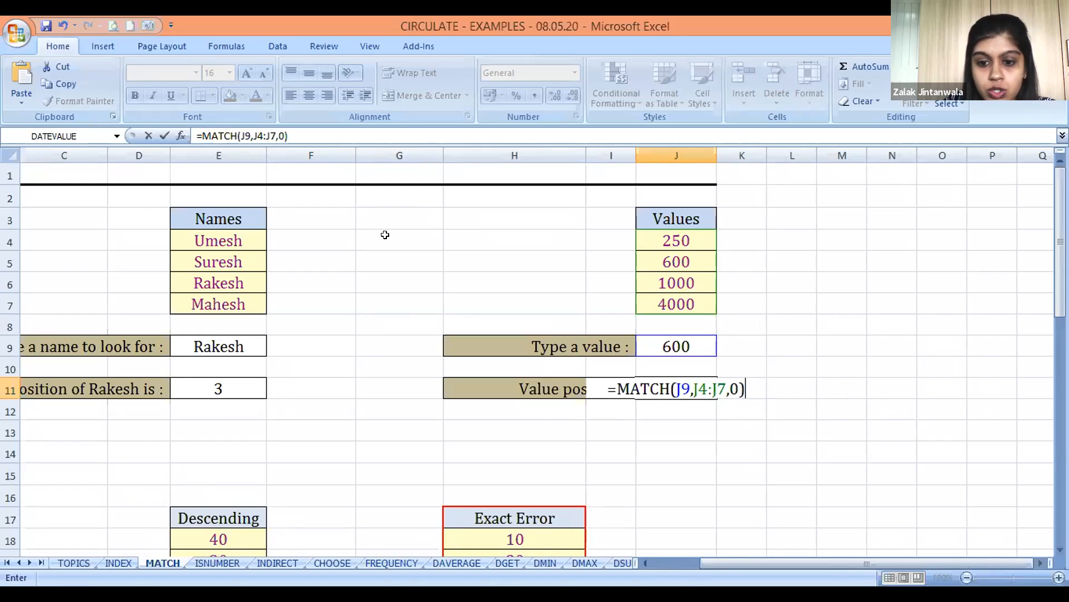
{"action": "key", "text": "Return"}
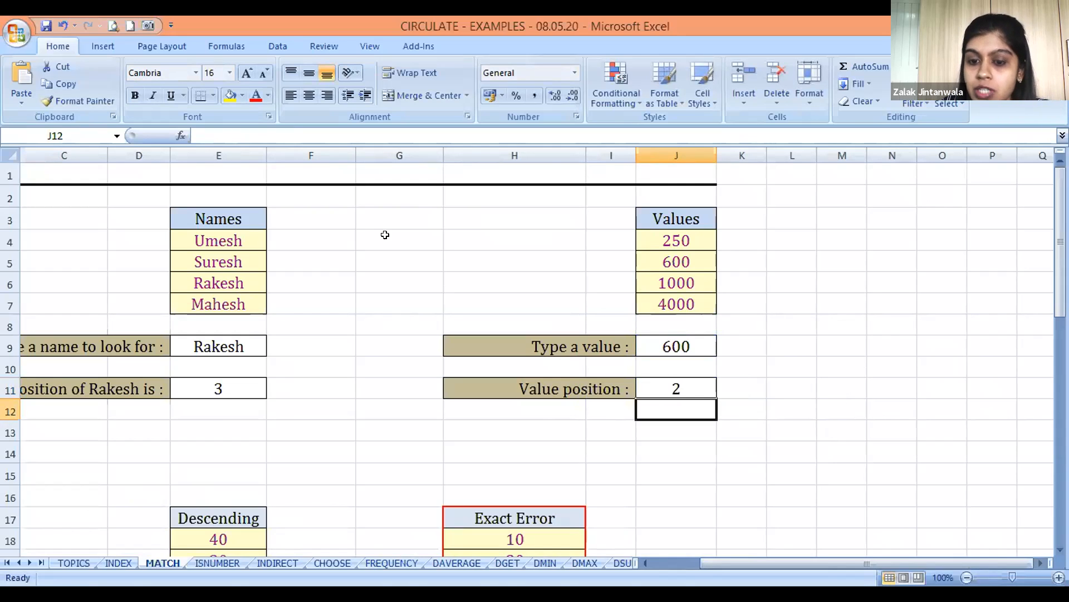
Go to EXAMPLE-2's tables and the empty answer cell B24 under the Ascending list
{"action": "key", "text": "Down"}
{"action": "key", "text": "Left"}
{"action": "key", "text": "Left"}
{"action": "key", "text": "Left"}
{"action": "key", "text": "Down"}
{"action": "key", "text": "Left"}
{"action": "key", "text": "Left"}
{"action": "key", "text": "Left"}
{"action": "key", "text": "Left"}
{"action": "key", "text": "Left"}
{"action": "key", "text": "Left"}
{"action": "key", "text": "Down"}
{"action": "key", "text": "Down"}
{"action": "key", "text": "Down"}
{"action": "key", "text": "Down"}
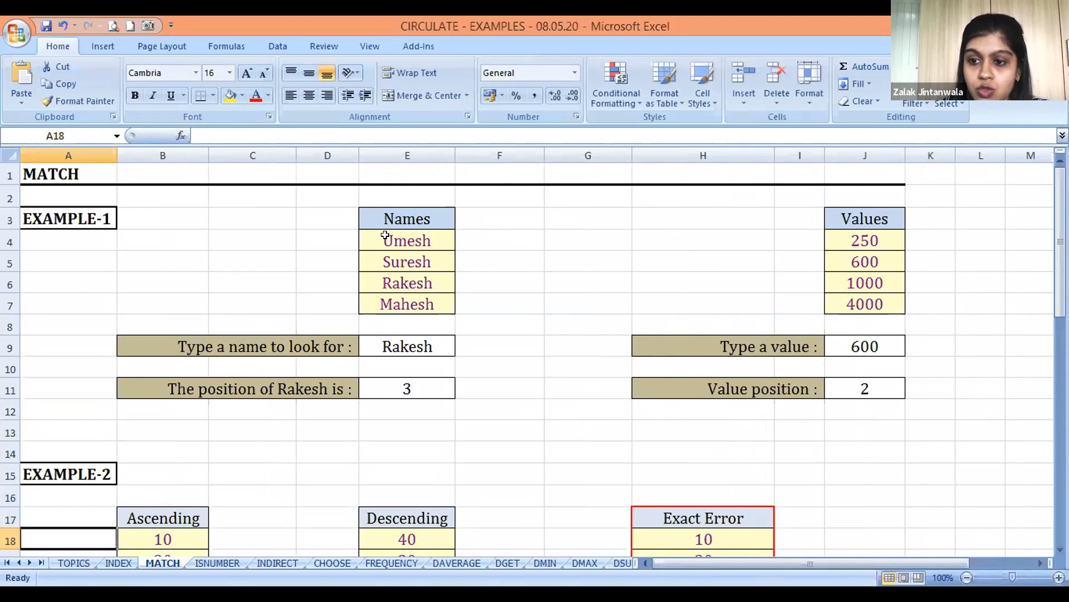
{"action": "key", "text": "Down"}
{"action": "key", "text": "Down"}
{"action": "key", "text": "Down"}
{"action": "key", "text": "Down"}
{"action": "key", "text": "Down"}
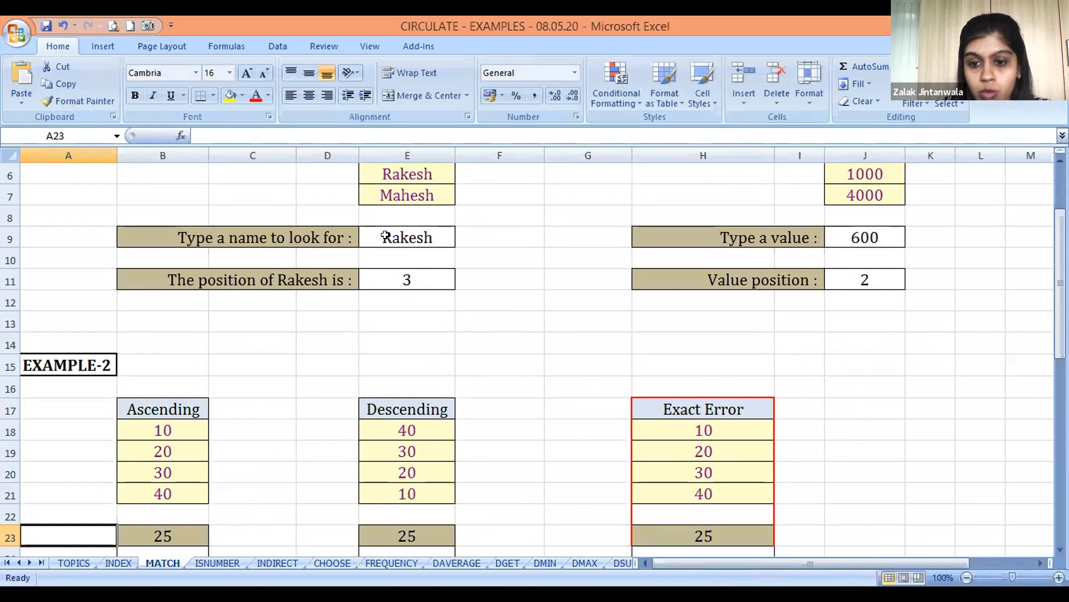
{"action": "key", "text": "Down"}
{"action": "key", "text": "Down"}
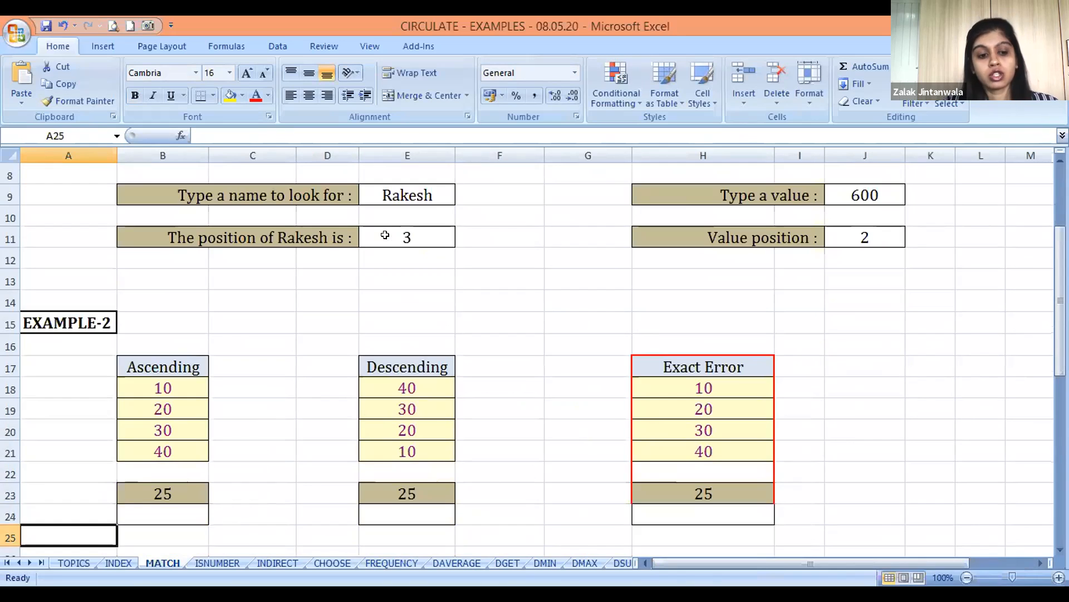
{"action": "key", "text": "Up"}
{"action": "key", "text": "Right"}
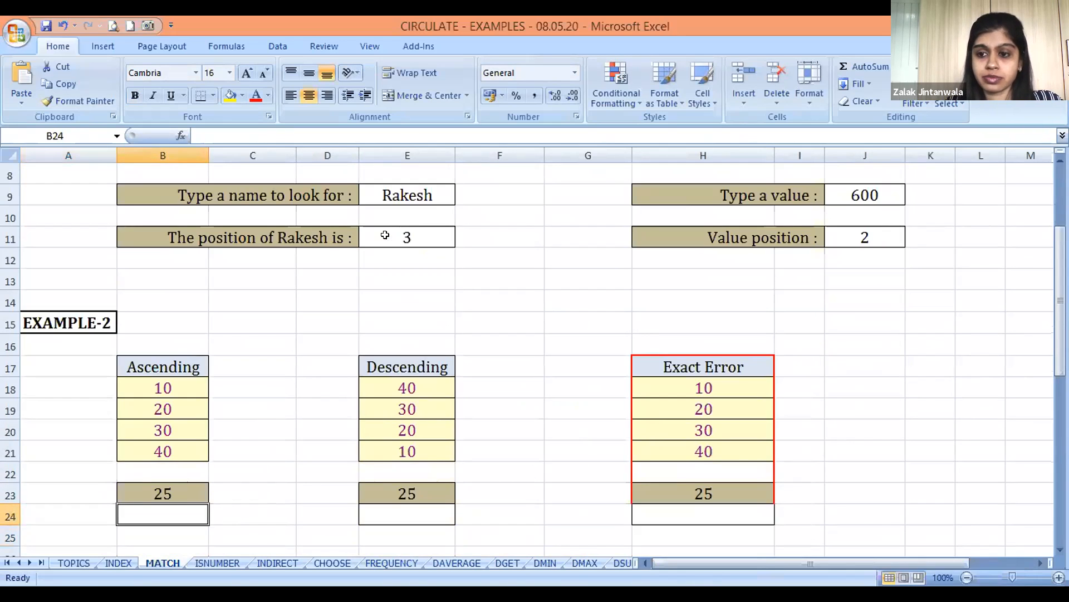
{"action": "type", "text": "="}
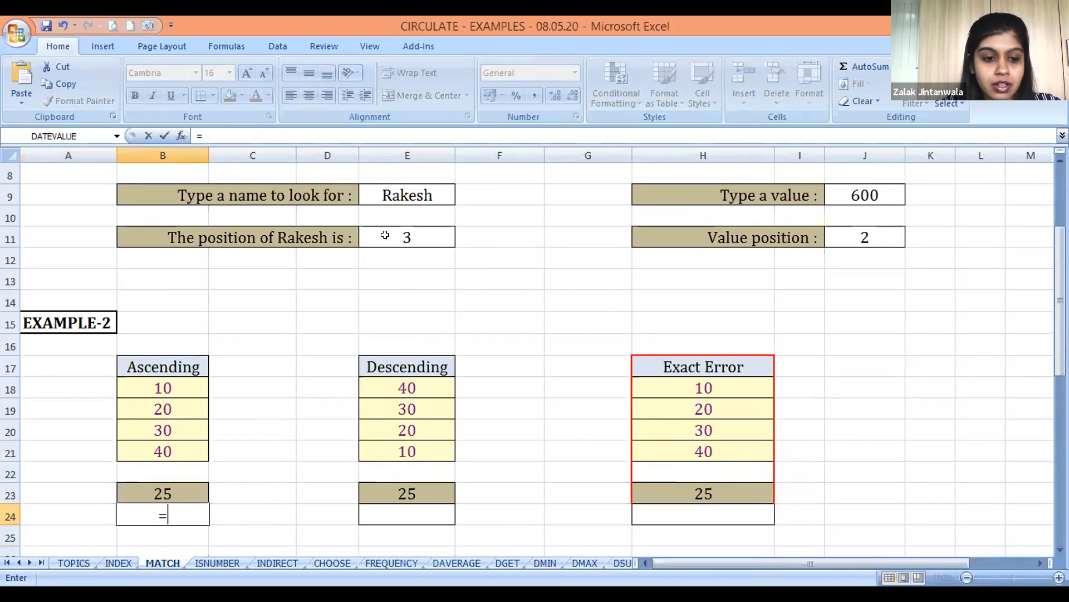
{"action": "key", "text": "Escape"}
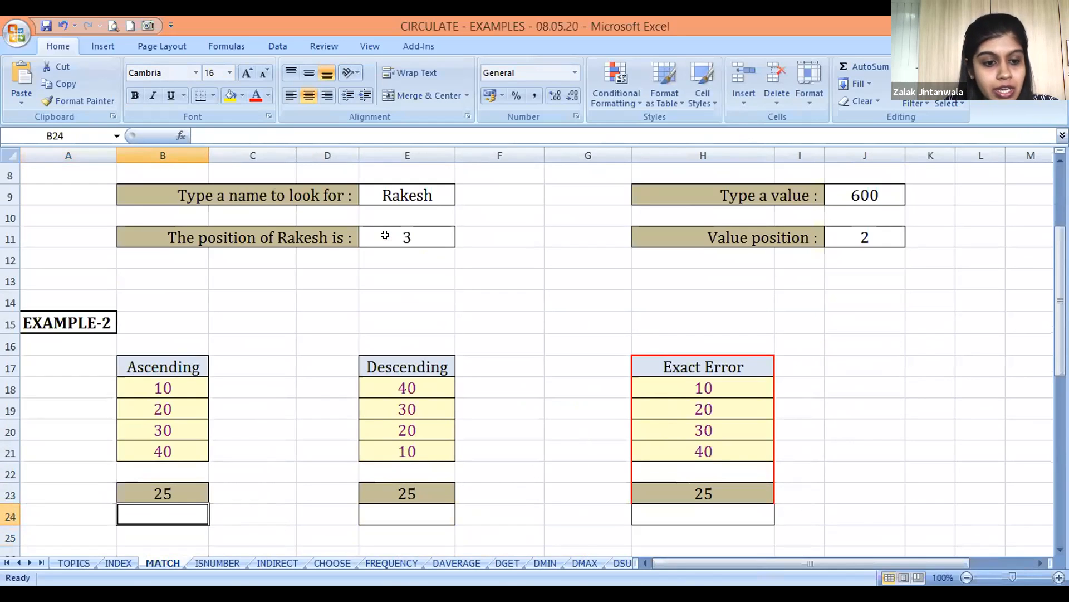
Enter the label LESSER THAN in A23, beside the Ascending table's lookup value
{"action": "key", "text": "Up"}
{"action": "key", "text": "Left"}
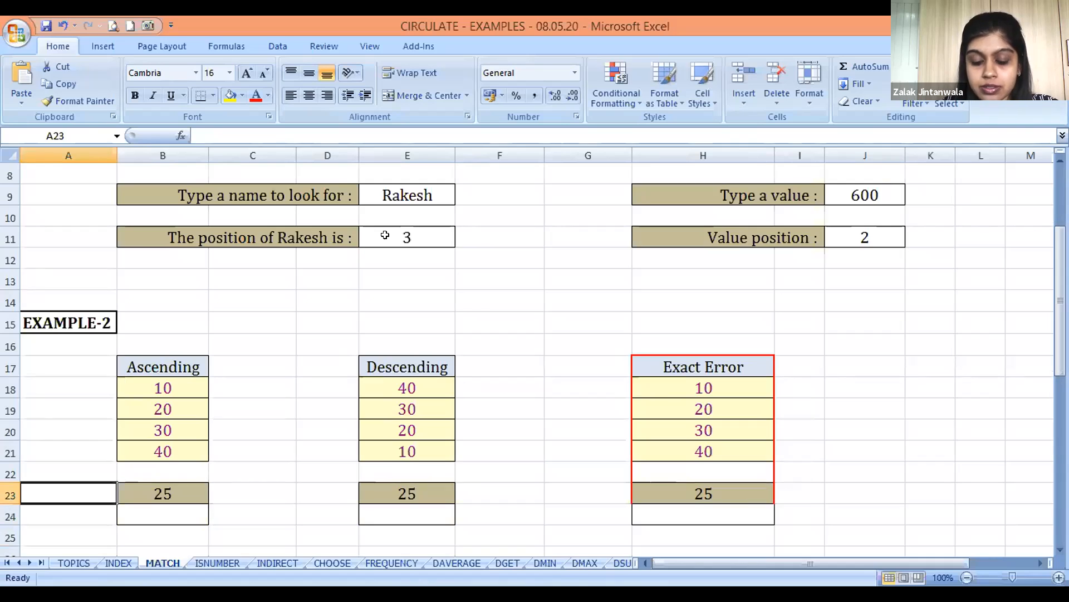
{"action": "key", "text": "Down"}
{"action": "key", "text": "Up"}
{"action": "type", "text": "LESSER THAN"}
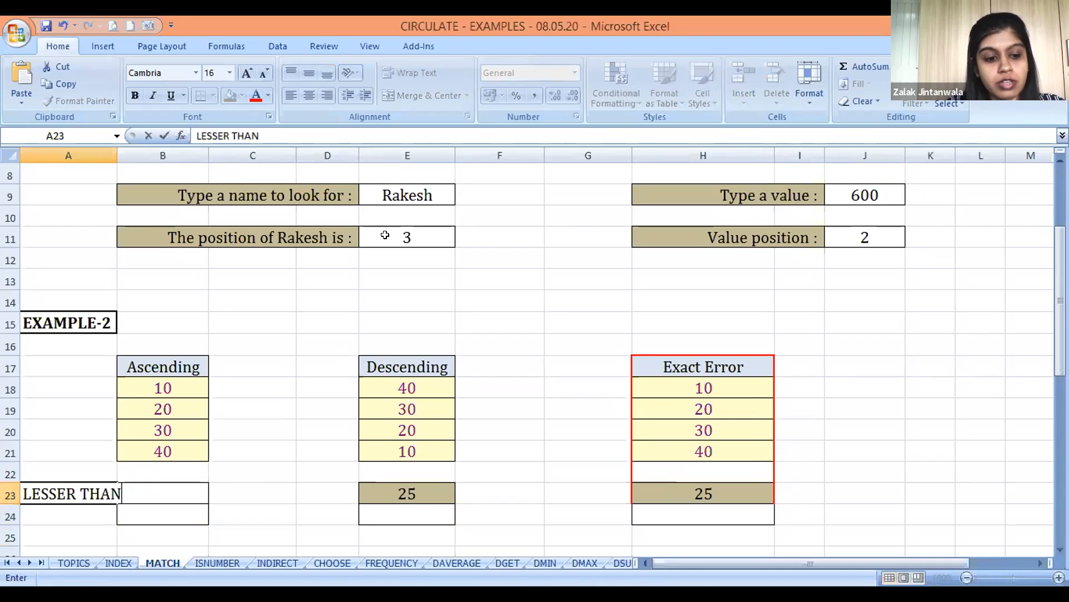
{"action": "key", "text": "Return"}
Examine the Ascending list in B18:B21 against the lookup value in B23
{"action": "key", "text": "Up"}
{"action": "key", "text": "Right"}
{"action": "key", "text": "Down"}
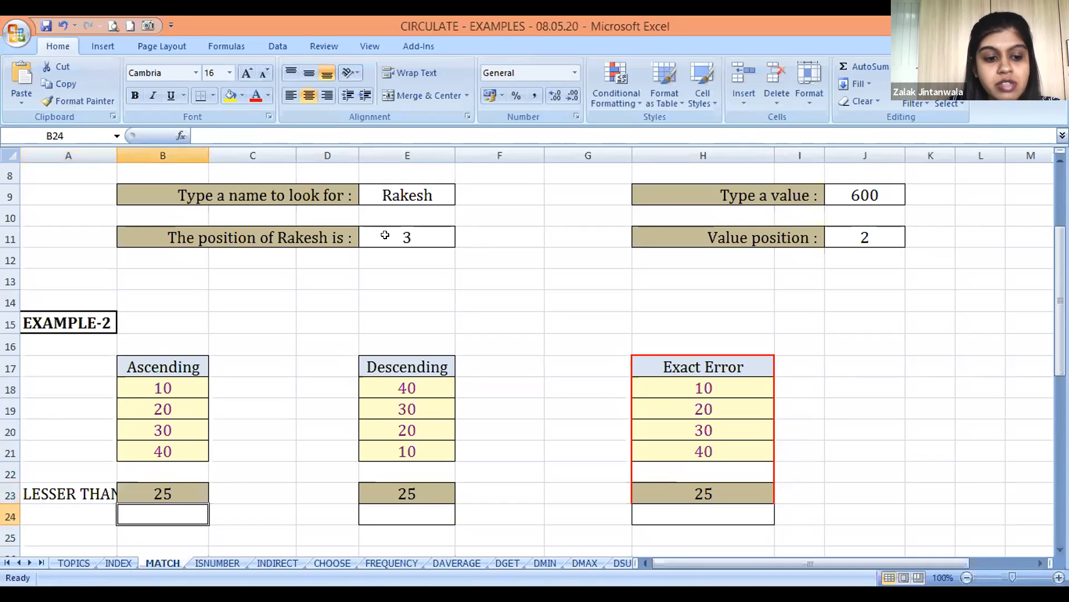
{"action": "key", "text": "Up"}
{"action": "key", "text": "Up"}
{"action": "key", "text": "Up"}
{"action": "key", "text": "Up"}
{"action": "key", "text": "Up"}
{"action": "key", "text": "Up"}
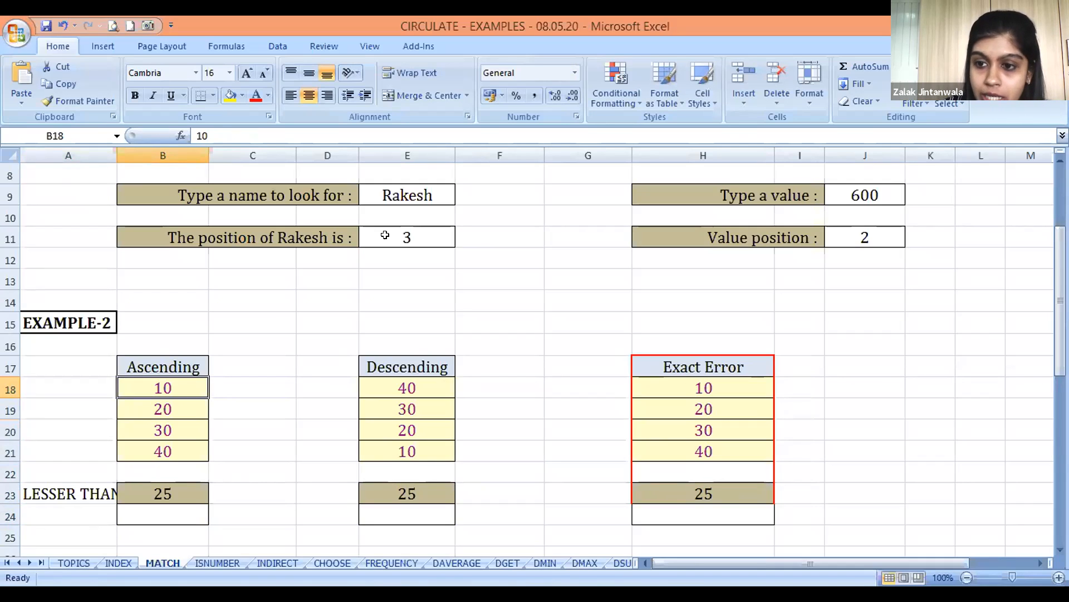
{"action": "key", "text": "Down"}
{"action": "key", "text": "Down"}
{"action": "key", "text": "Down"}
{"action": "key", "text": "Down"}
{"action": "key", "text": "Down"}
{"action": "key", "text": "Down"}
{"action": "key", "text": "Down"}
{"action": "key", "text": "Up"}
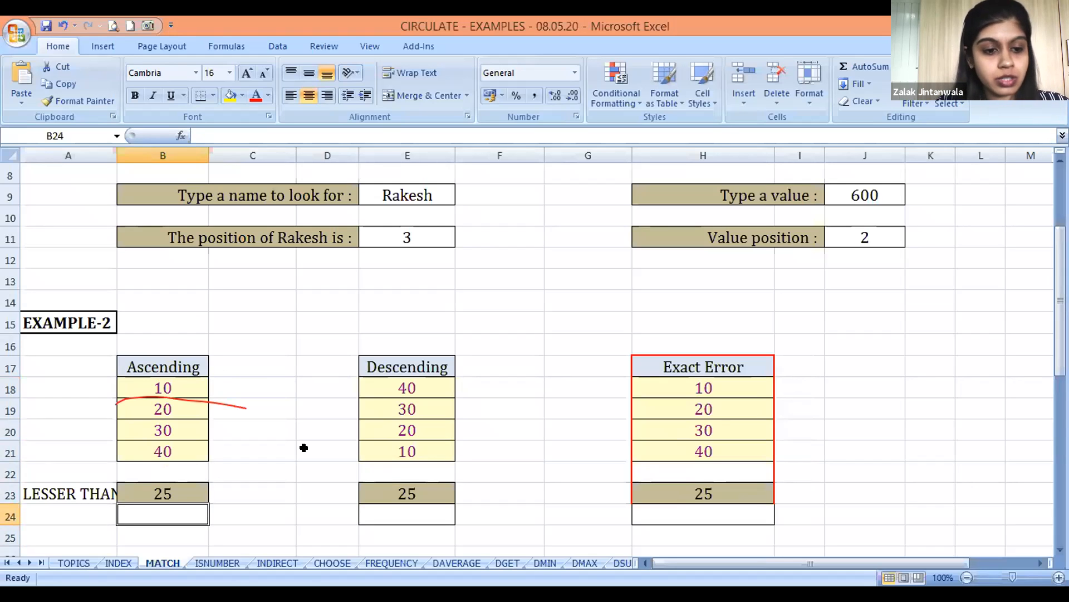
Start a MATCH formula in B24 with the Ascending table's lookup value B23 as its first argument
{"action": "type", "text": "=M"}
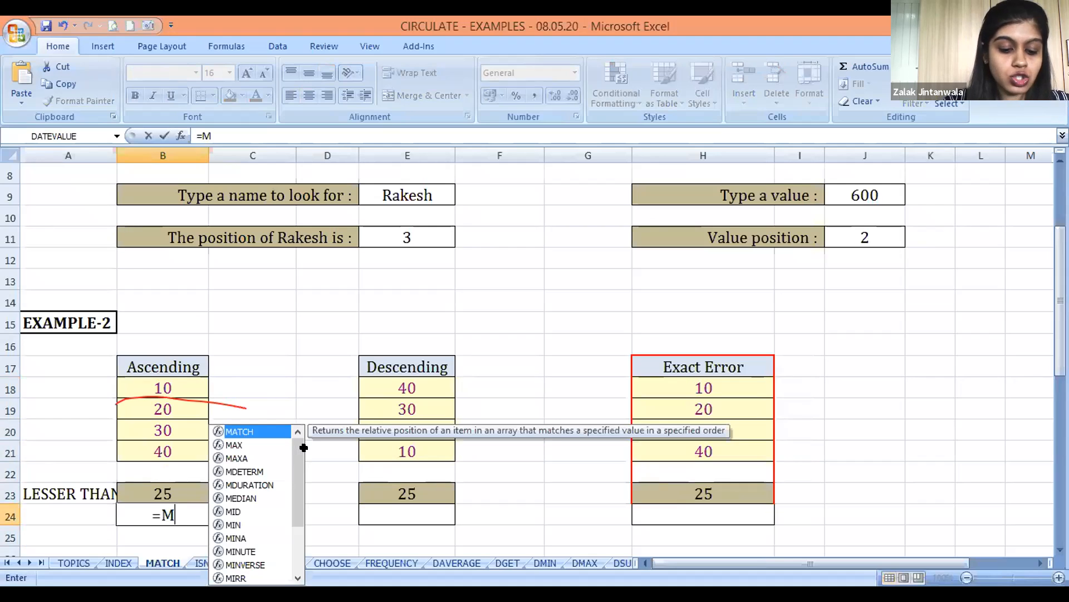
{"action": "key", "text": "Tab"}
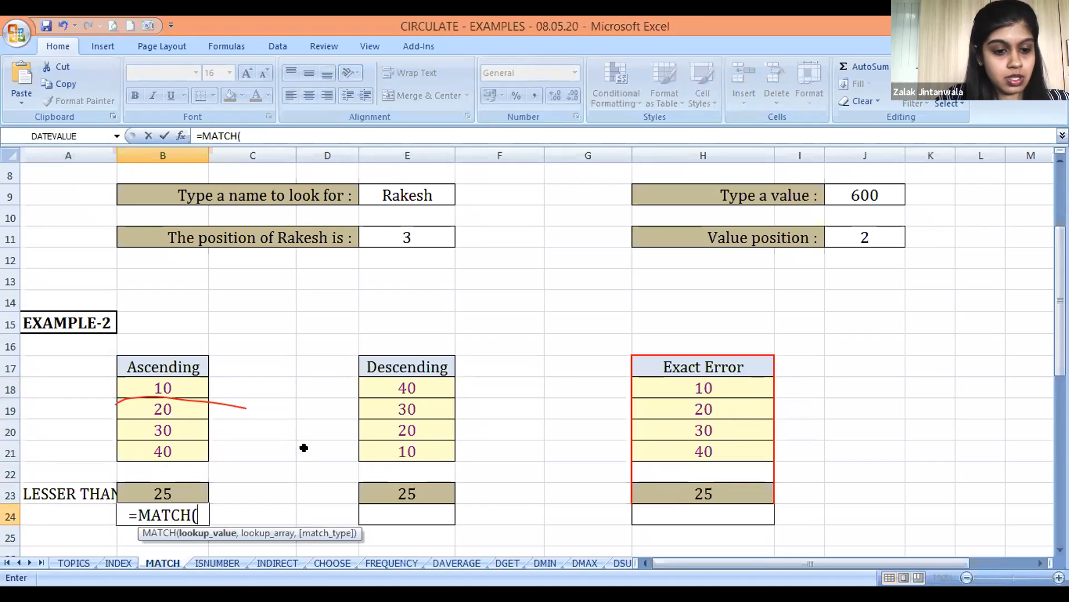
{"action": "key", "text": "Up"}
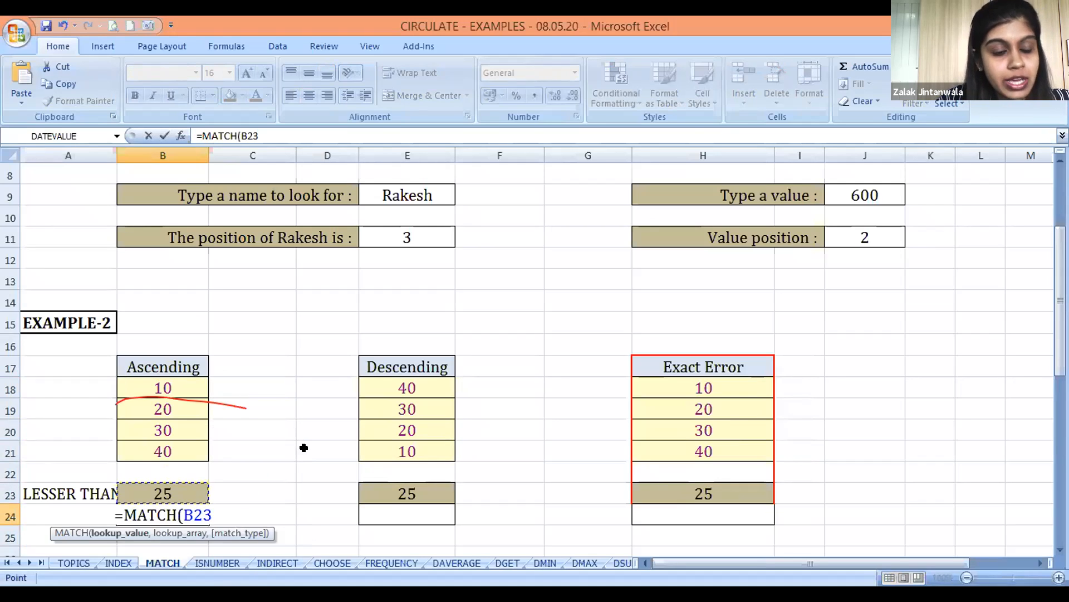
{"action": "type", "text": ","}
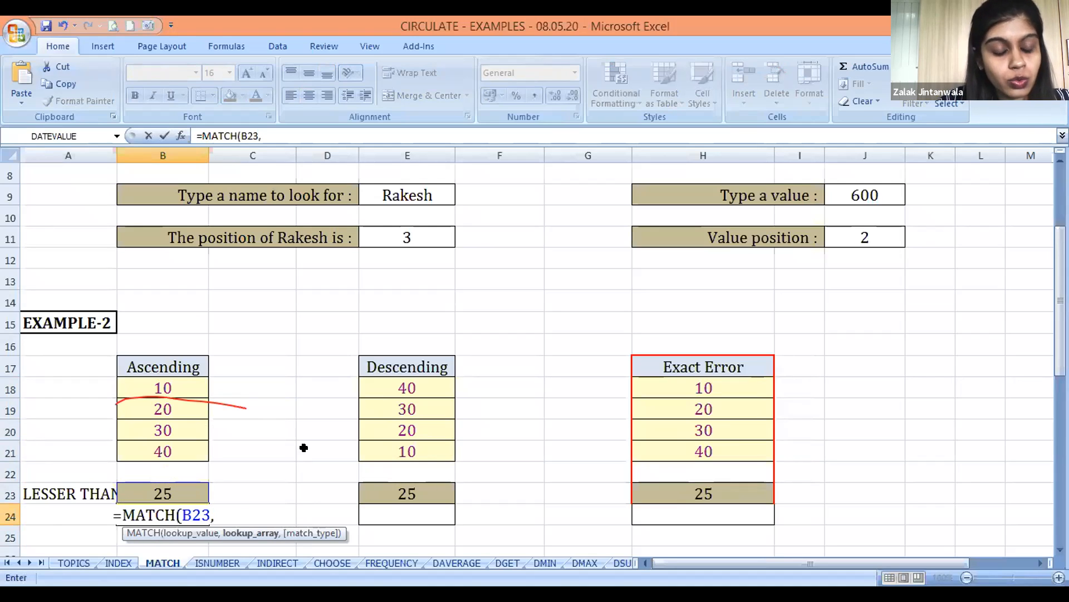
Complete the B24 formula with the Ascending list B18:B21 as lookup array and match type 1
{"action": "key", "text": "Up"}
{"action": "key", "text": "Up"}
{"action": "key", "text": "Up"}
{"action": "key", "text": "Up"}
{"action": "key", "text": "Up"}
{"action": "key", "text": "Up"}
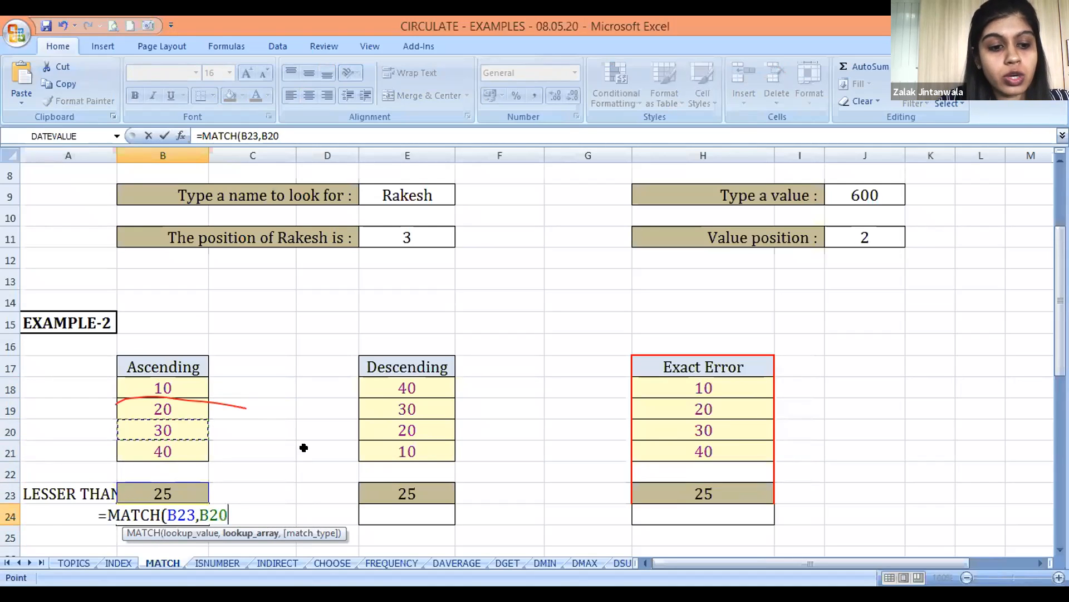
{"action": "key", "text": "shift+Down"}
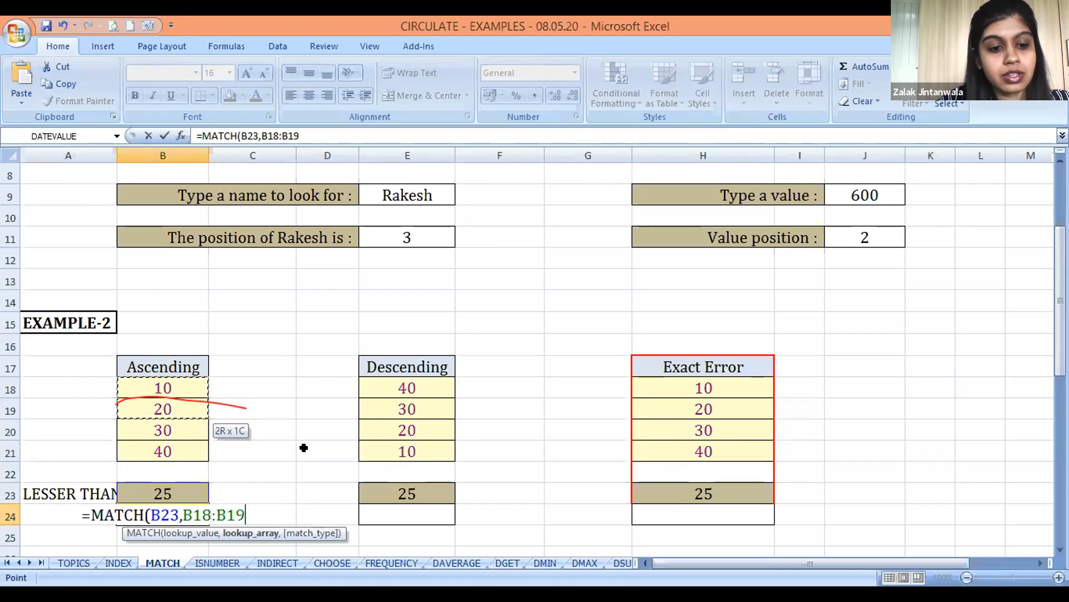
{"action": "key", "text": "shift+Down"}
{"action": "key", "text": "shift+Down"}
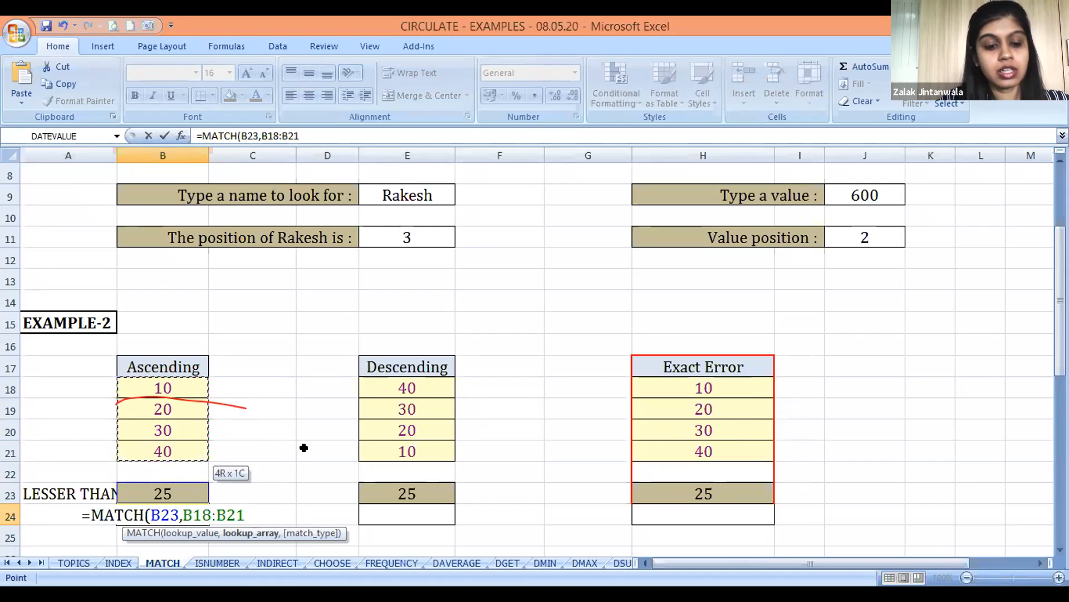
{"action": "type", "text": ","}
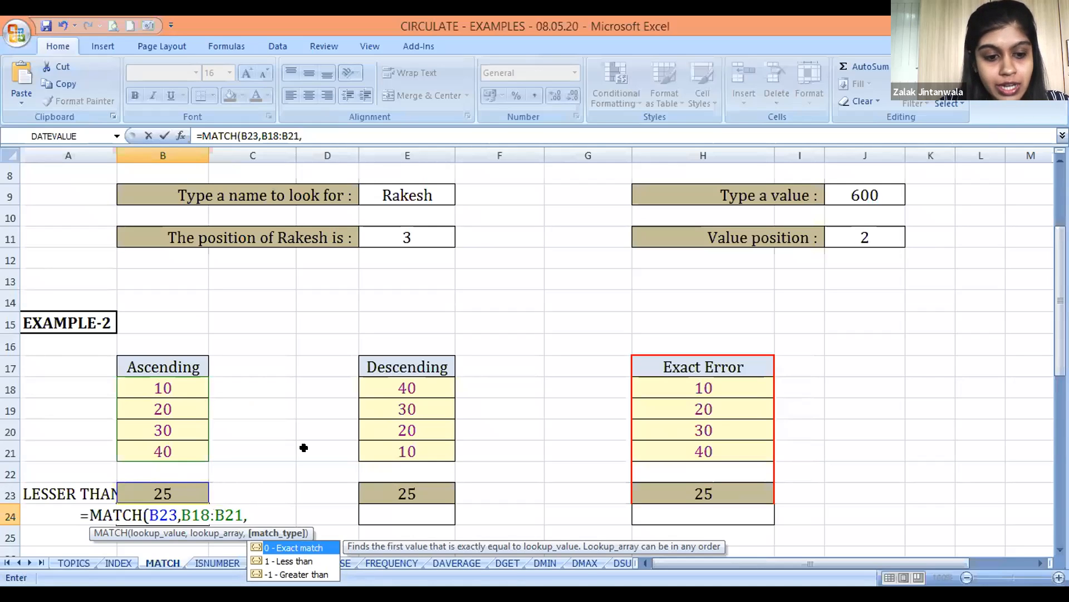
{"action": "type", "text": "1"}
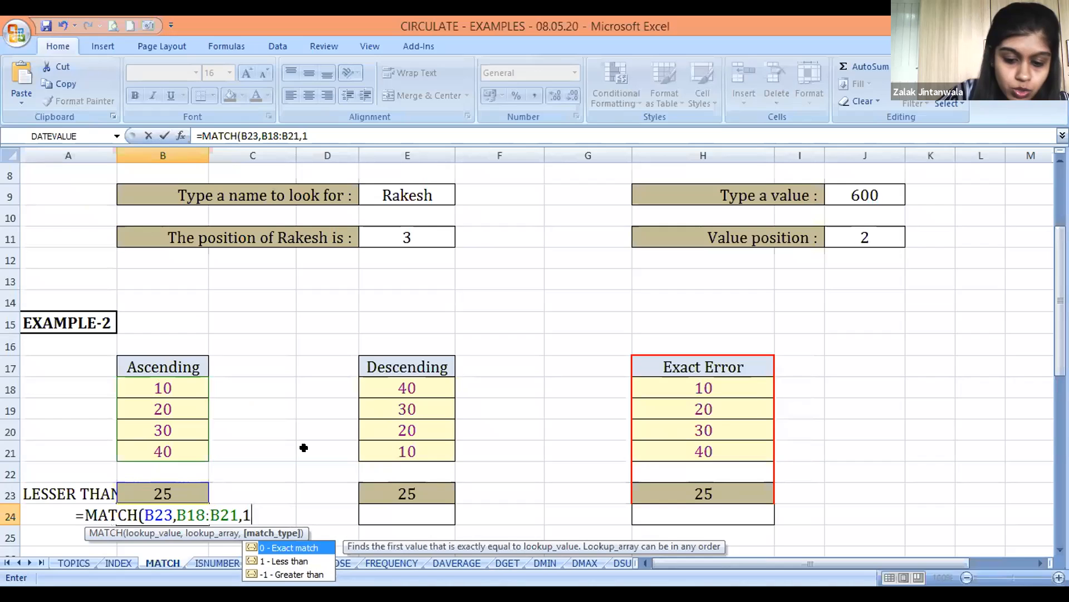
{"action": "type", "text": ")"}
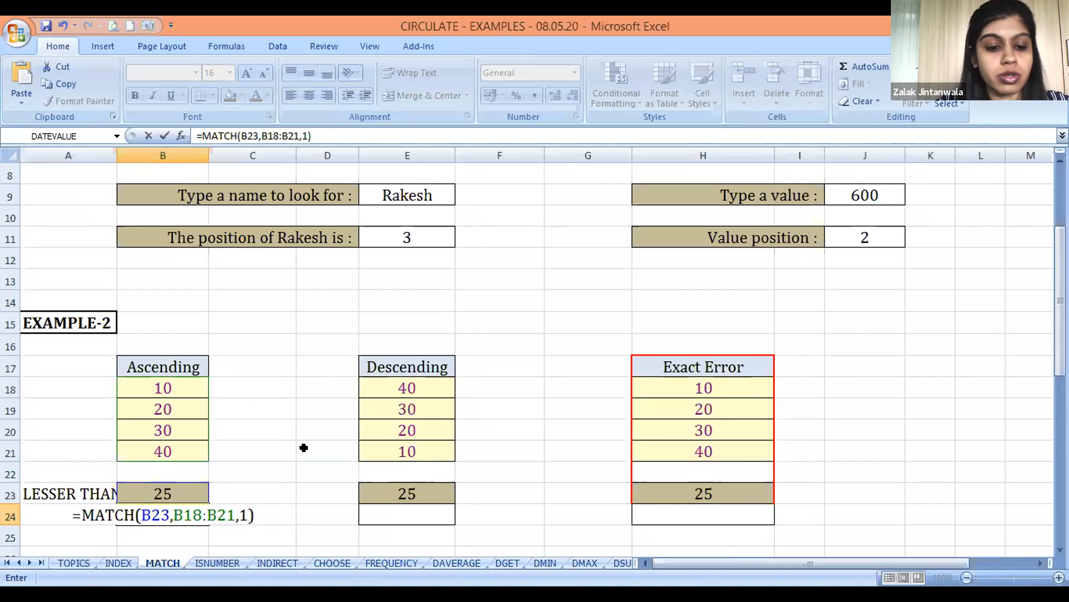
{"action": "key", "text": "Return"}
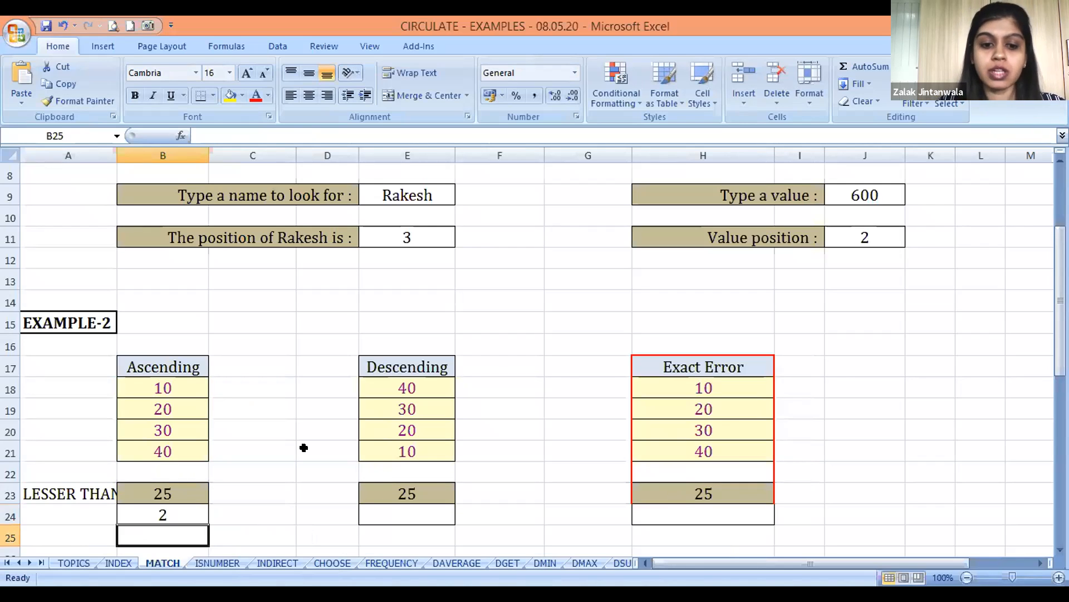
Enter the label MORE THAN in D23, beside the Descending table's lookup value
{"action": "key", "text": "Up"}
{"action": "key", "text": "Right"}
{"action": "key", "text": "Right"}
{"action": "key", "text": "Right"}
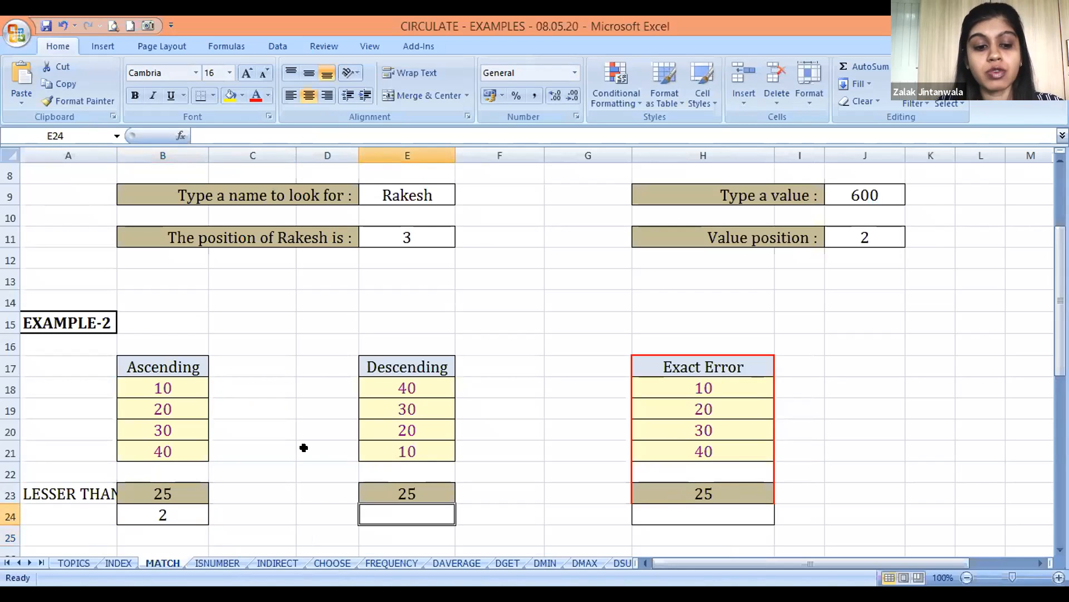
{"action": "key", "text": "Left"}
{"action": "key", "text": "Up"}
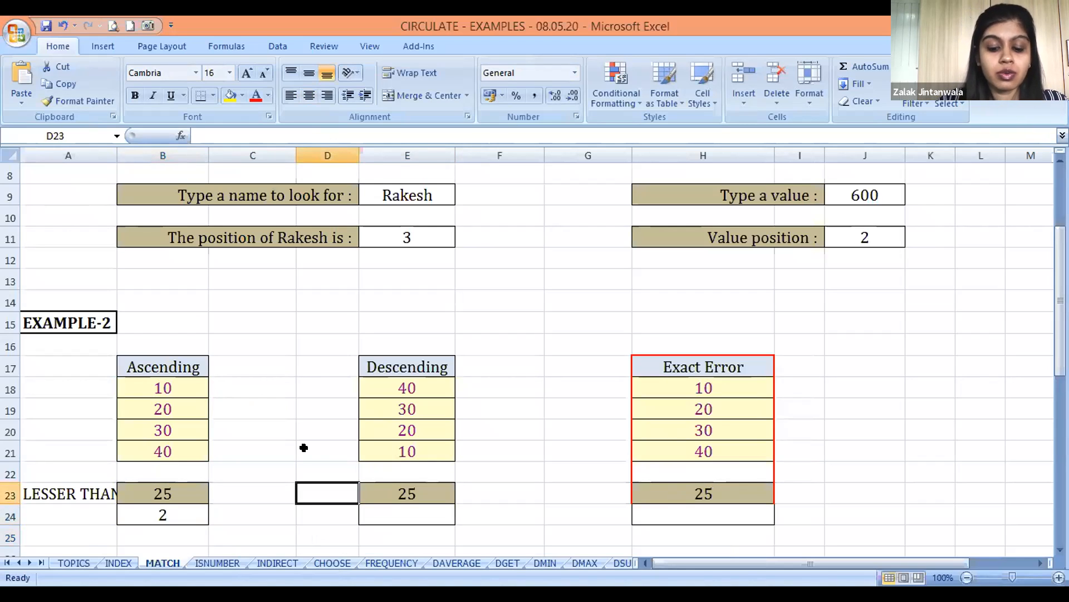
{"action": "type", "text": "MORE THAN"}
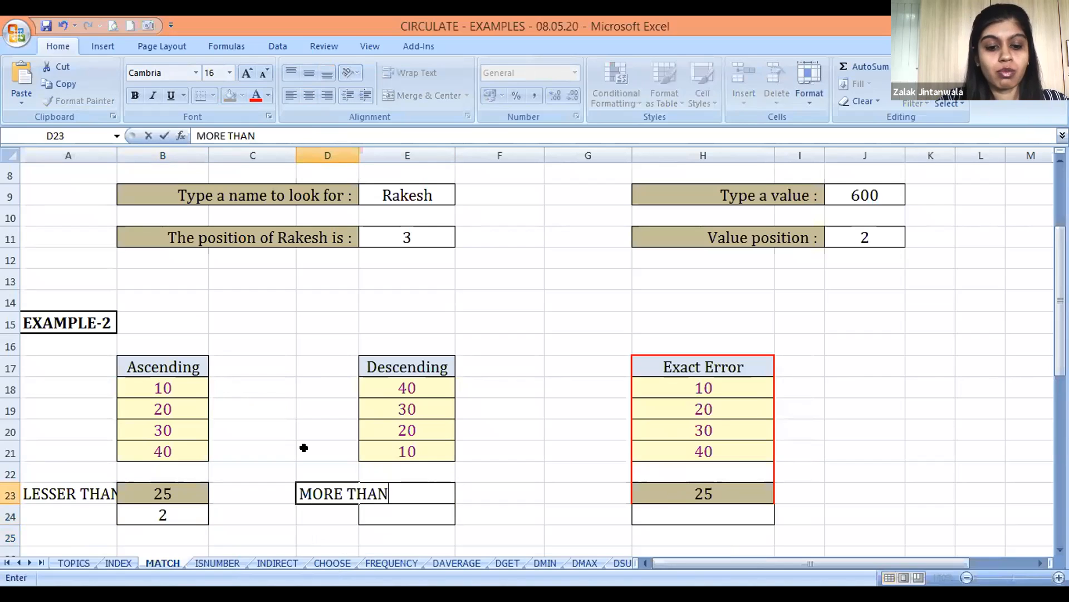
{"action": "key", "text": "Return"}
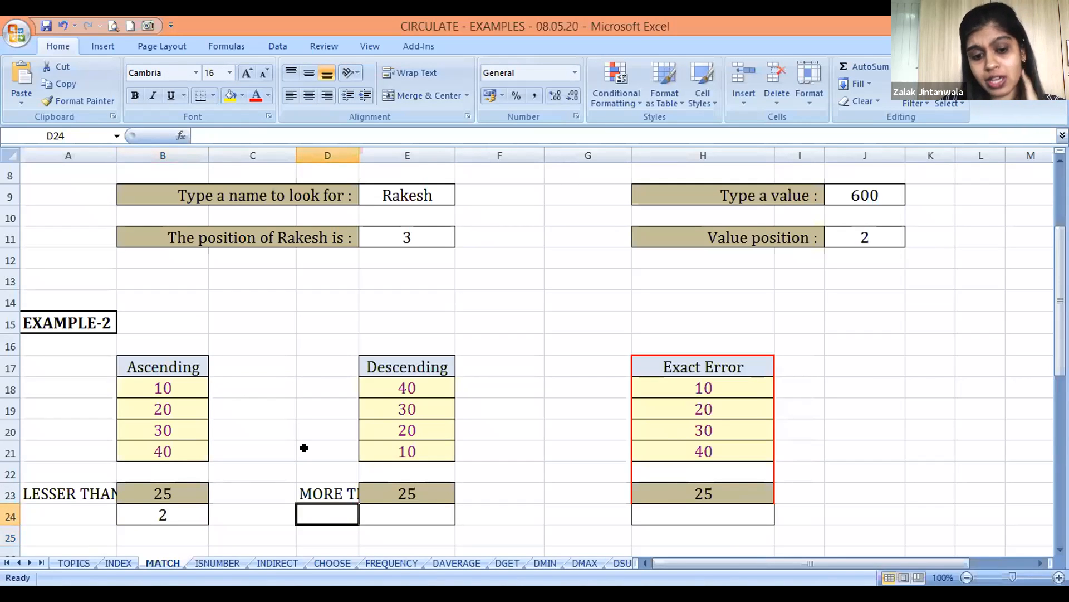
Examine the Descending list in E18:E21 against the lookup value in E23
{"action": "key", "text": "Up"}
{"action": "key", "text": "Right"}
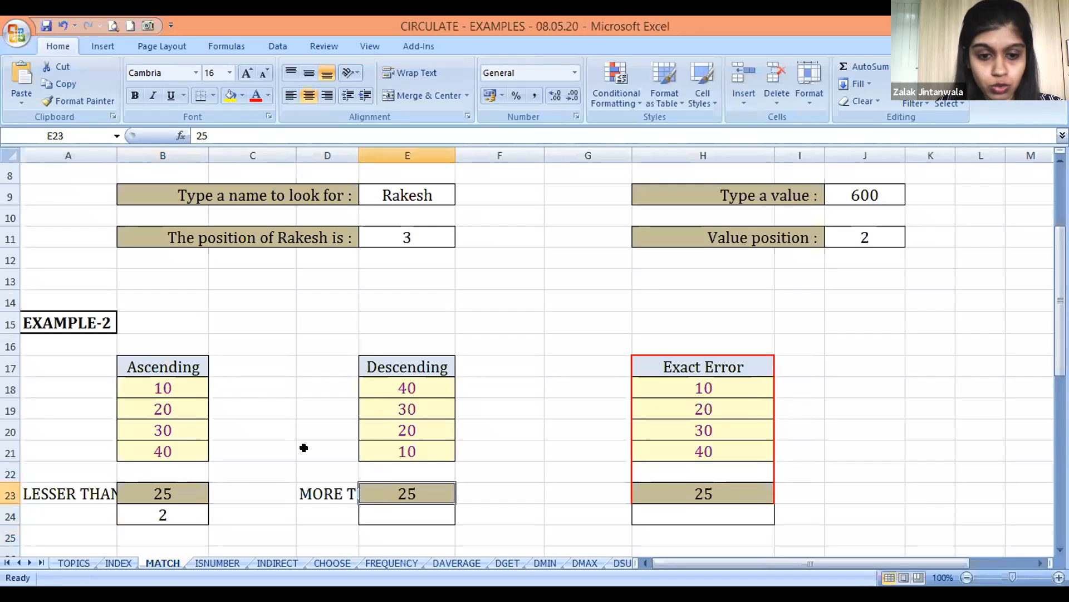
{"action": "key", "text": "Up"}
{"action": "key", "text": "Right"}
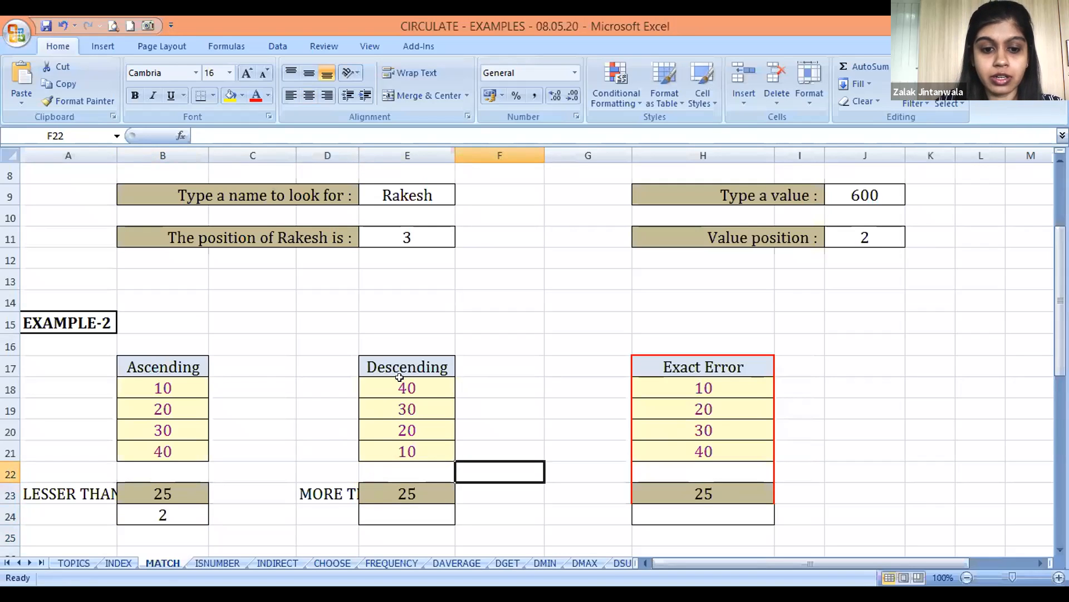
{"action": "key", "text": "Left"}
{"action": "key", "text": "Up"}
{"action": "key", "text": "Up"}
{"action": "key", "text": "Up"}
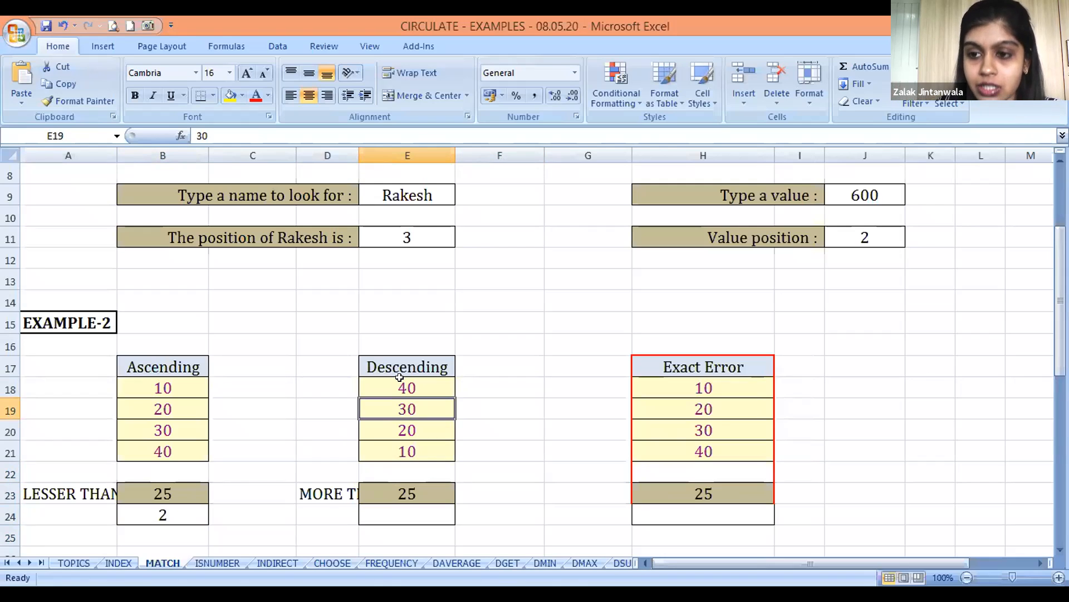
Start a MATCH formula in E24, under the Descending table, with E23 as the lookup value
{"action": "key", "text": "Down"}
{"action": "key", "text": "Down"}
{"action": "key", "text": "Down"}
{"action": "key", "text": "Down"}
{"action": "key", "text": "Down"}
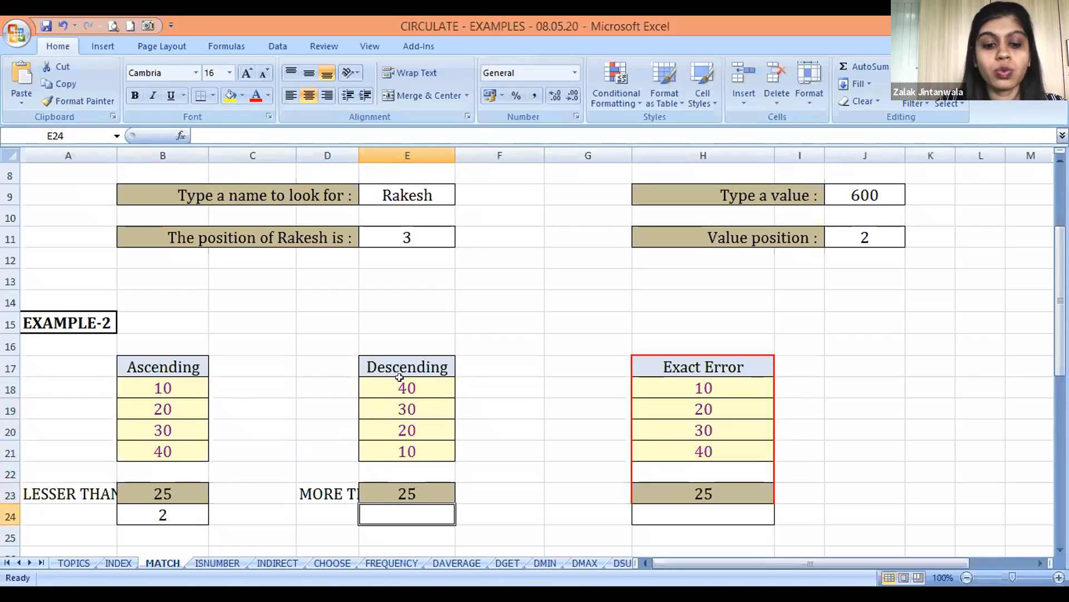
{"action": "type", "text": "=M"}
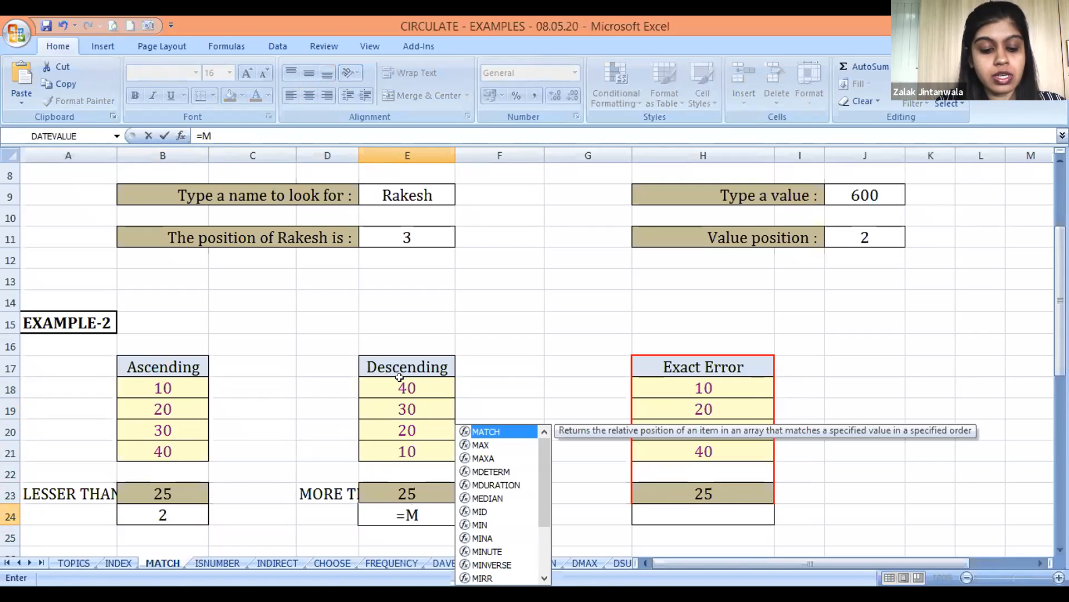
{"action": "key", "text": "Tab"}
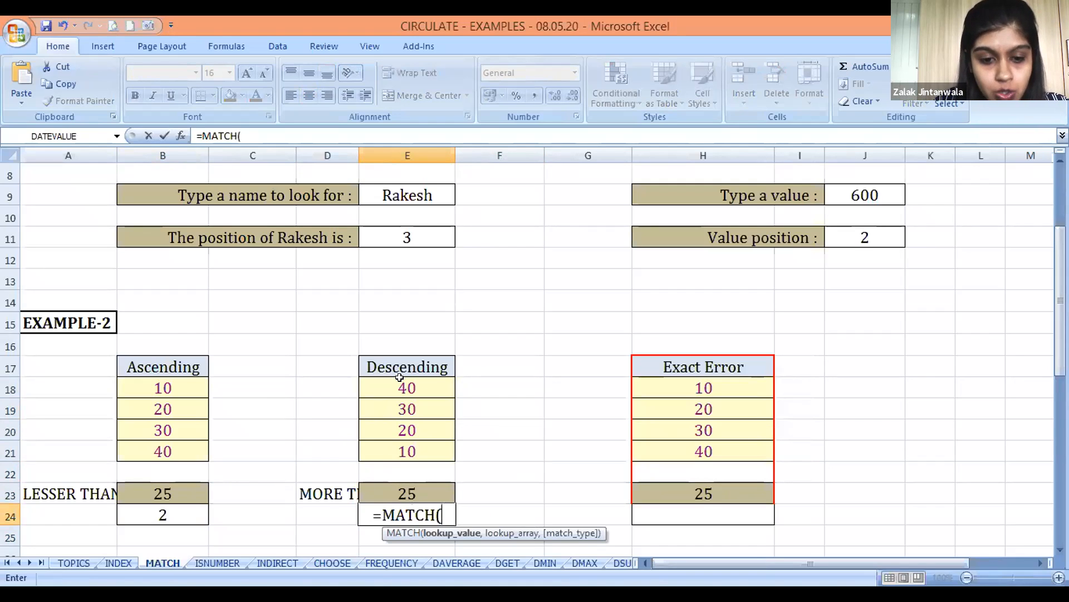
{"action": "key", "text": "Up"}
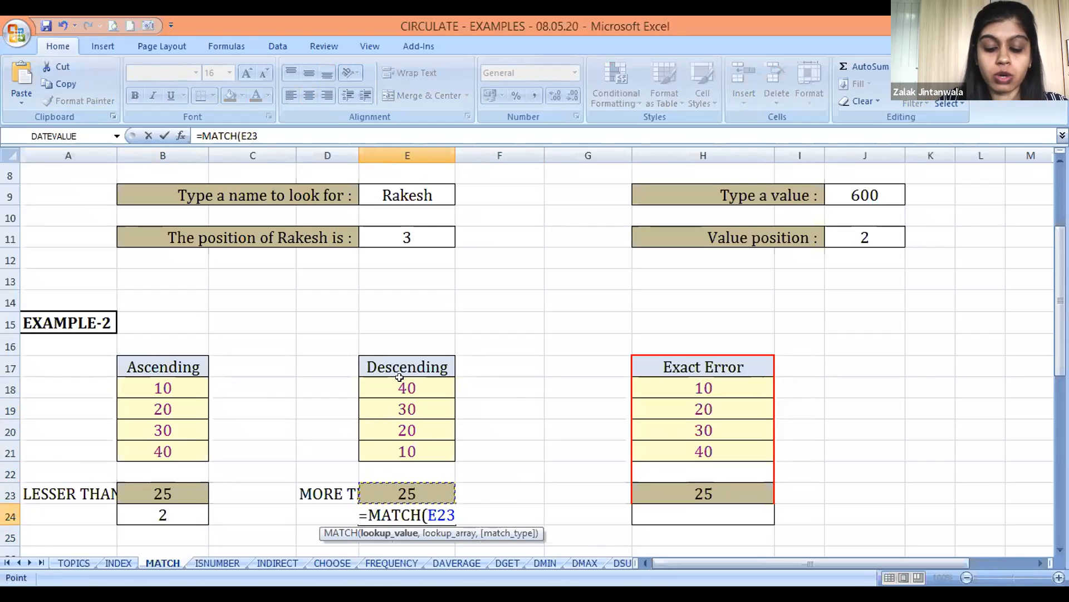
{"action": "type", "text": ","}
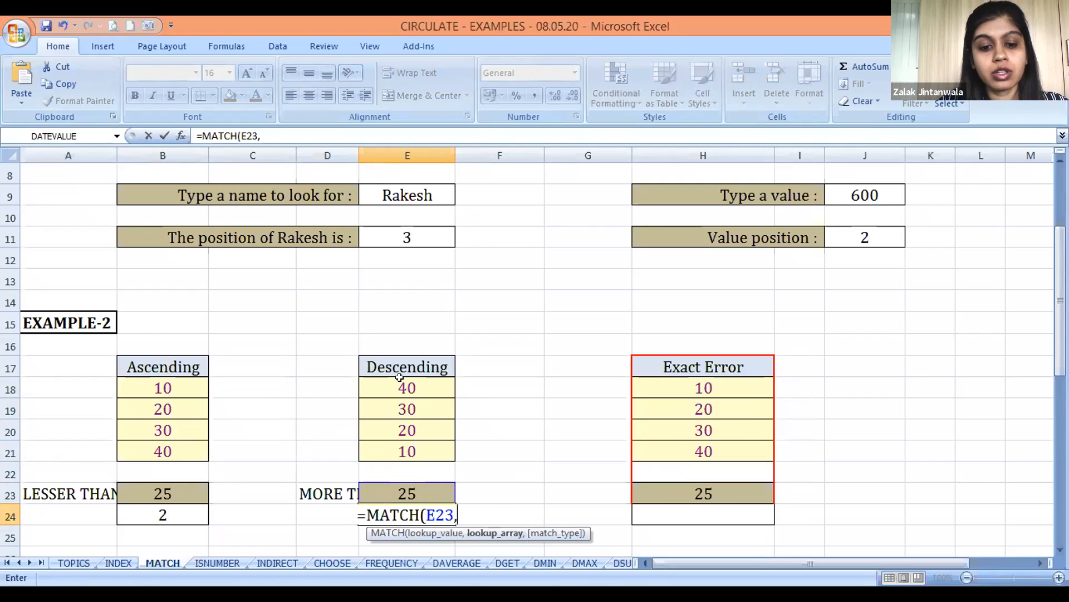
Add the Descending list E18:E21 to the E24 formula as its lookup array
{"action": "key", "text": "Up"}
{"action": "key", "text": "Up"}
{"action": "key", "text": "Up"}
{"action": "key", "text": "Up"}
{"action": "key", "text": "Up"}
{"action": "key", "text": "Up"}
{"action": "key", "text": "Up"}
{"action": "key", "text": "Down"}
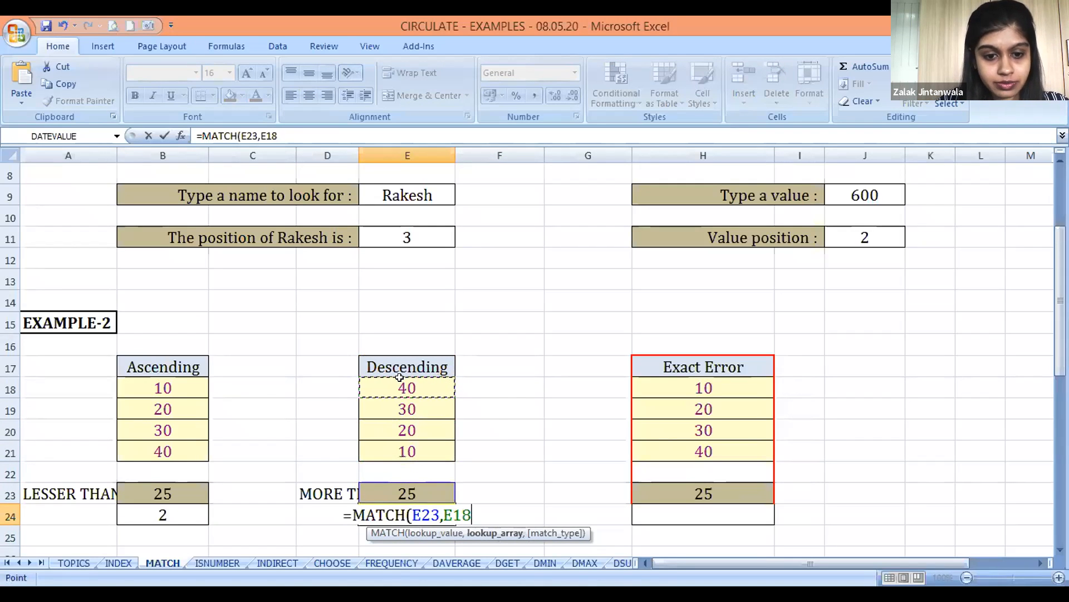
{"action": "key", "text": "shift+Down"}
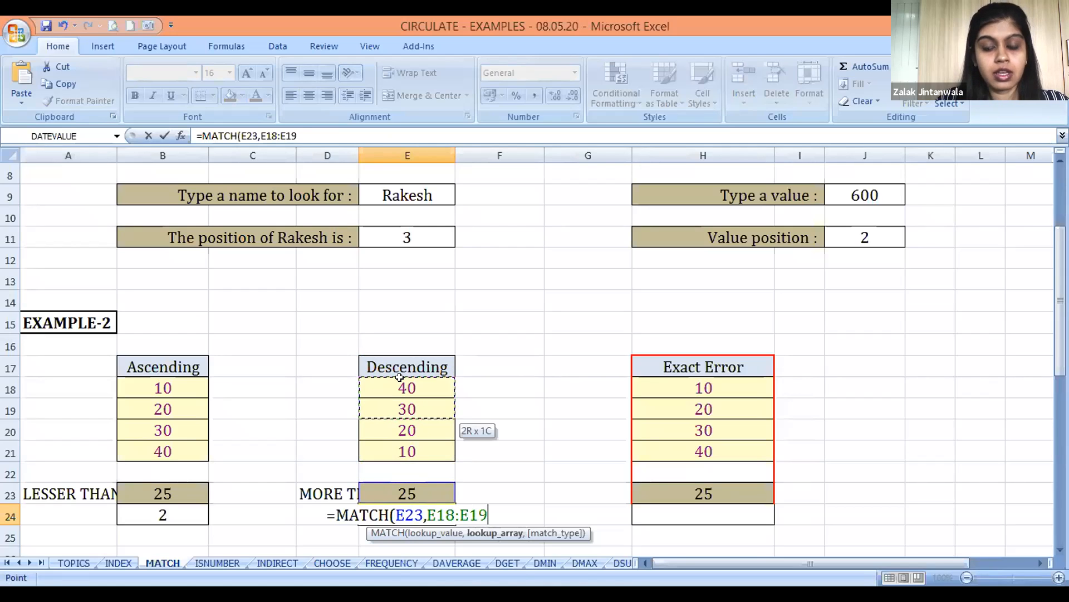
{"action": "key", "text": "shift+Down"}
{"action": "key", "text": "shift+Down"}
Finish the E24 MATCH formula with match type -1 and return to that cell
{"action": "type", "text": ","}
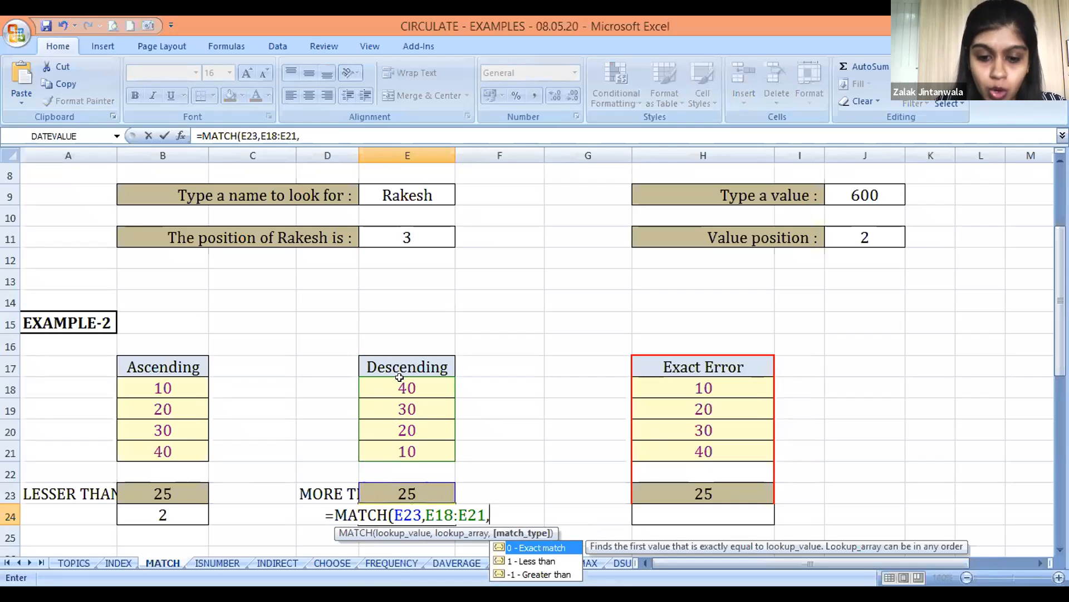
{"action": "type", "text": "-"}
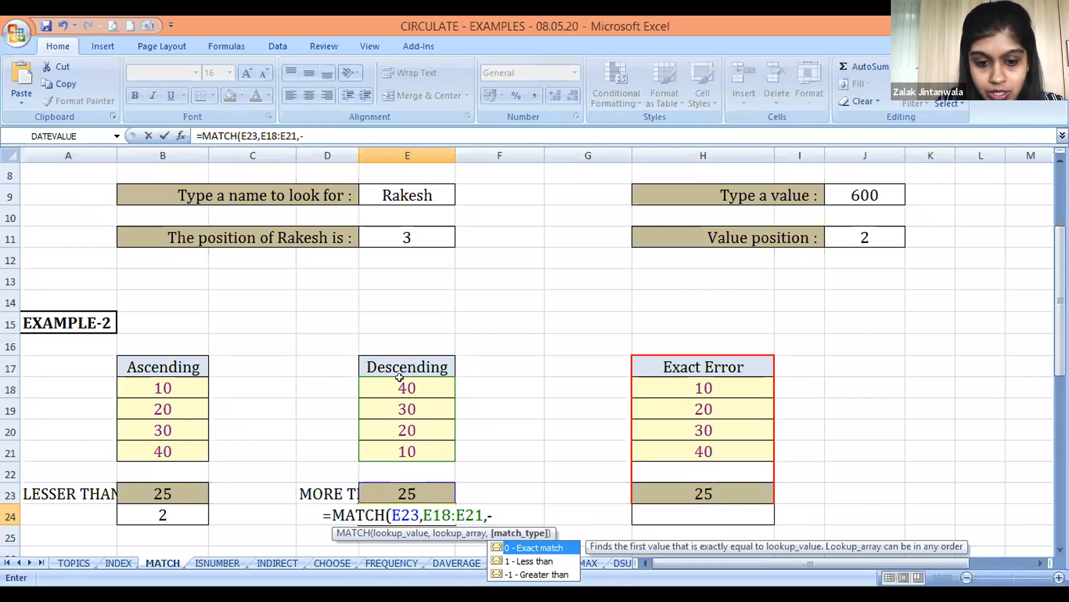
{"action": "type", "text": "1"}
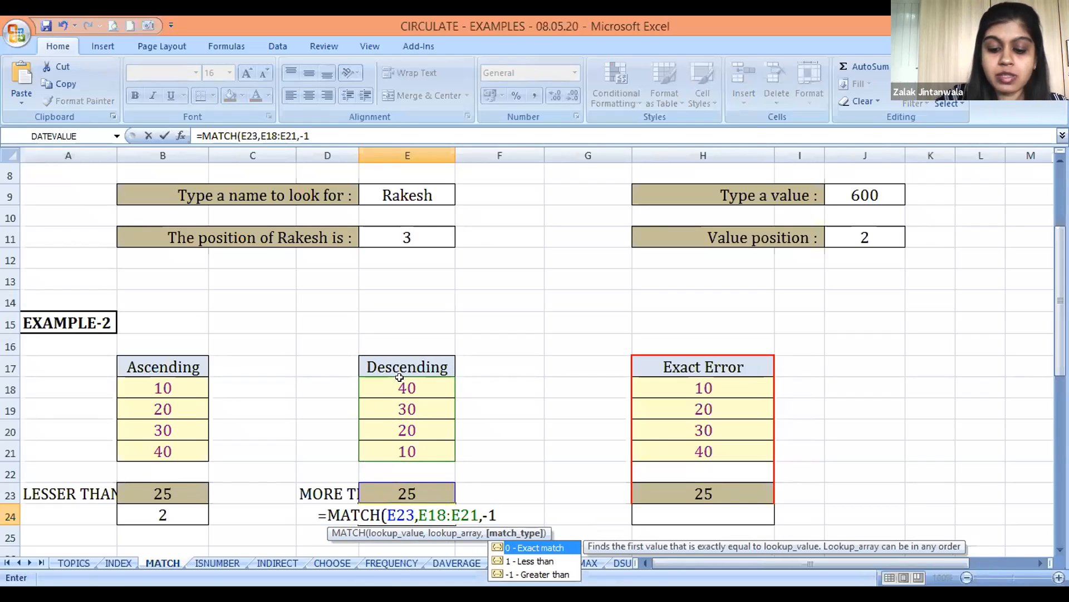
{"action": "type", "text": ")"}
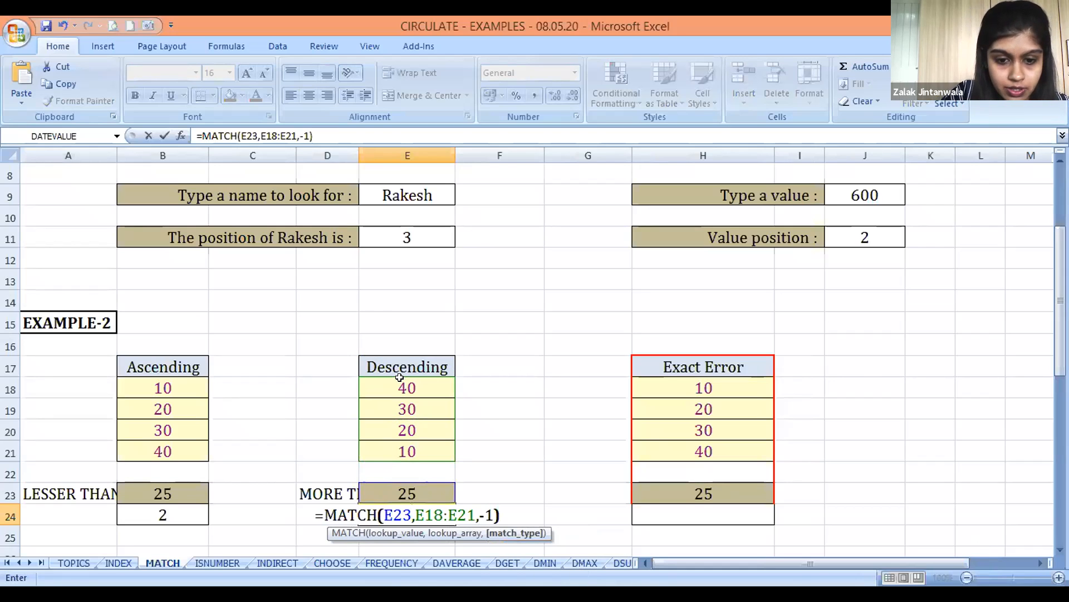
{"action": "key", "text": "Return"}
{"action": "key", "text": "Up"}
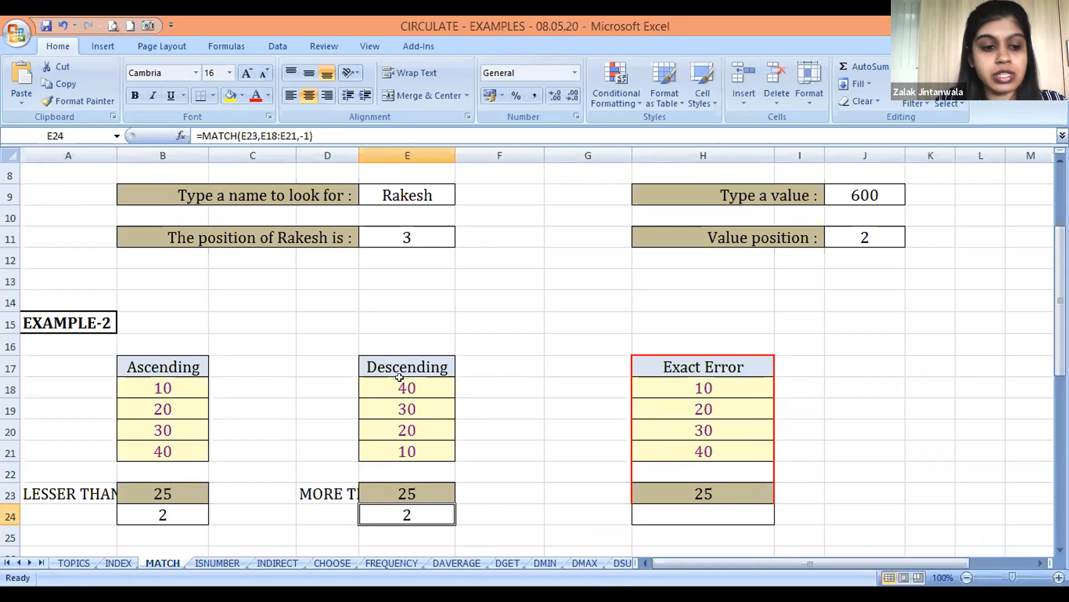
Highlight the Ascending list B18:B21 to review the order of its values
{"action": "key", "text": "Up"}
{"action": "key", "text": "Left"}
{"action": "key", "text": "Left"}
{"action": "key", "text": "Left"}
{"action": "key", "text": "Up"}
{"action": "key", "text": "Up"}
{"action": "key", "text": "Up"}
{"action": "key", "text": "Up"}
{"action": "key", "text": "Up"}
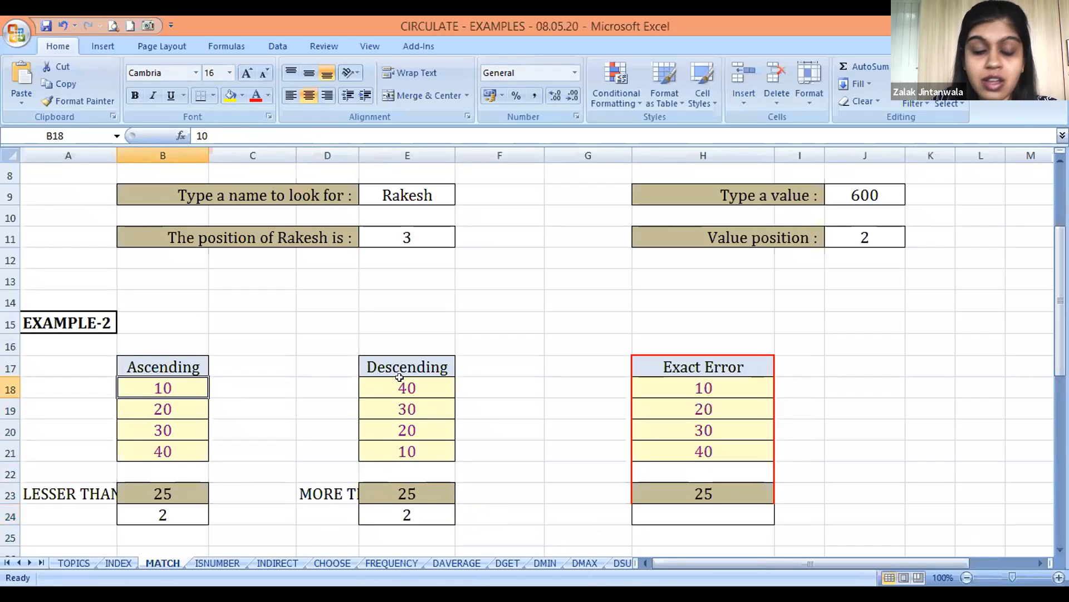
{"action": "key", "text": "shift+Down"}
{"action": "key", "text": "shift+Down"}
{"action": "key", "text": "shift+Down"}
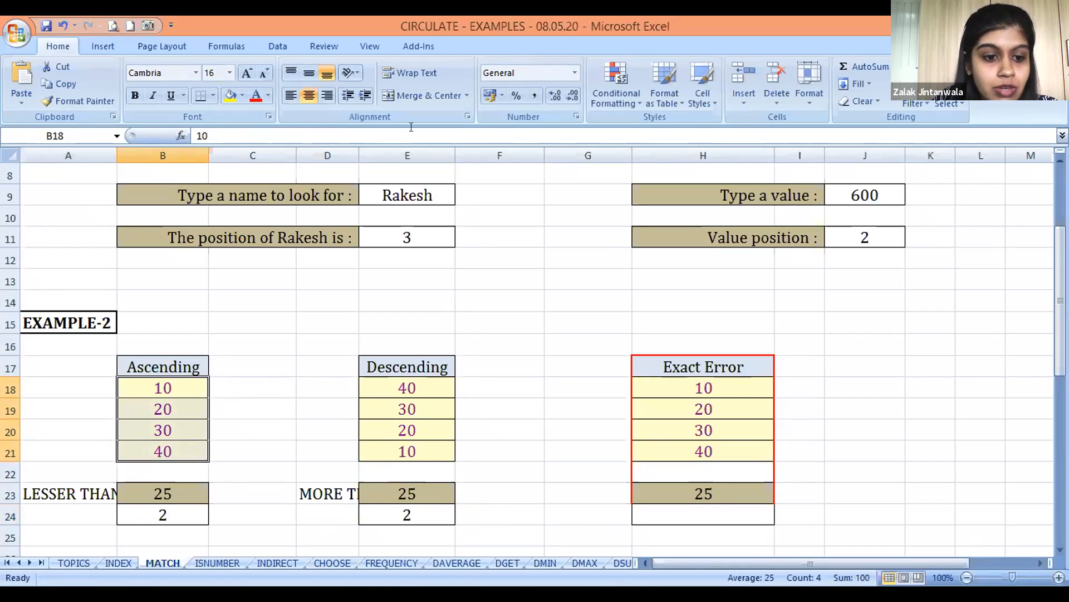
Draw annotation arrows running down beside the Ascending list, up beside the Descending list, and toward the first Ascending value in B18
{"action": "left_click_drag", "start_coordinate": [230, 380], "coordinate": [225, 463]}
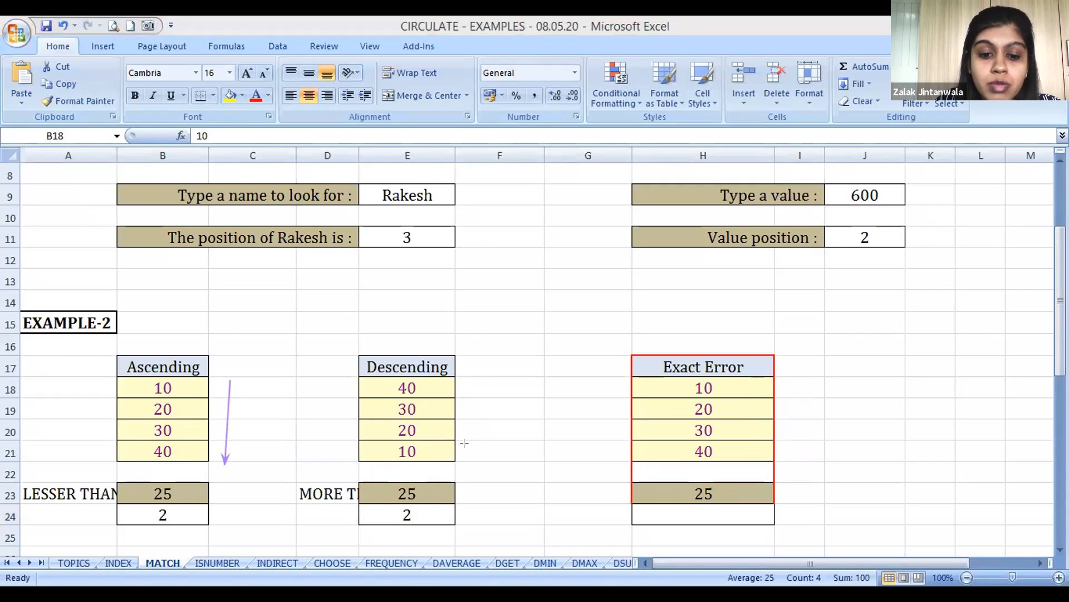
{"action": "left_click_drag", "start_coordinate": [470, 458], "coordinate": [470, 357]}
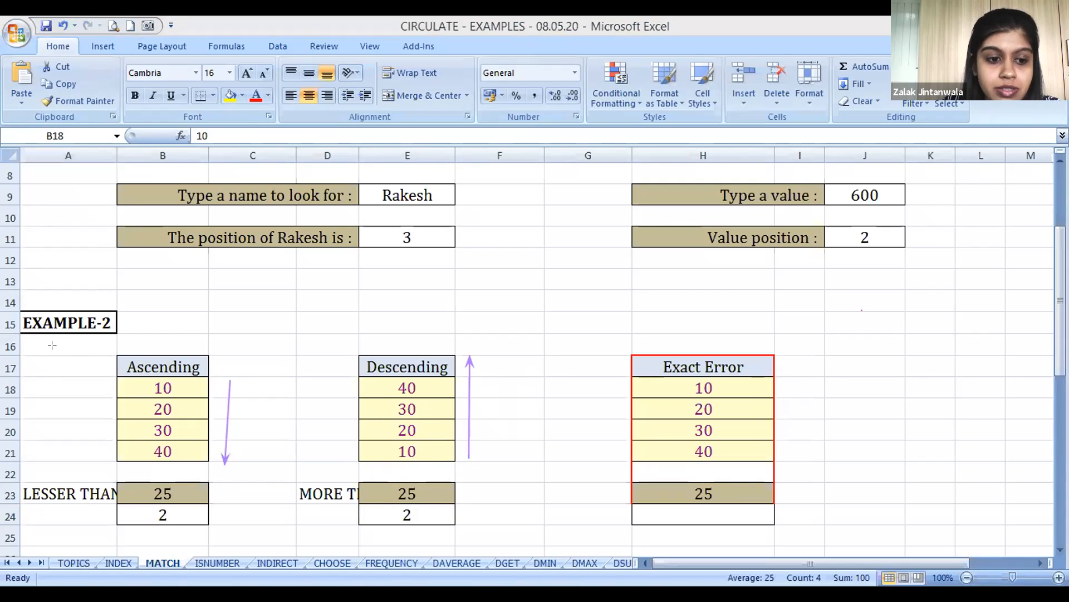
{"action": "mouse_move", "coordinate": [75, 383]}
{"action": "left_mouse_down"}
{"action": "mouse_move", "coordinate": [97, 373]}
{"action": "mouse_move", "coordinate": [103, 382]}
{"action": "left_mouse_up"}
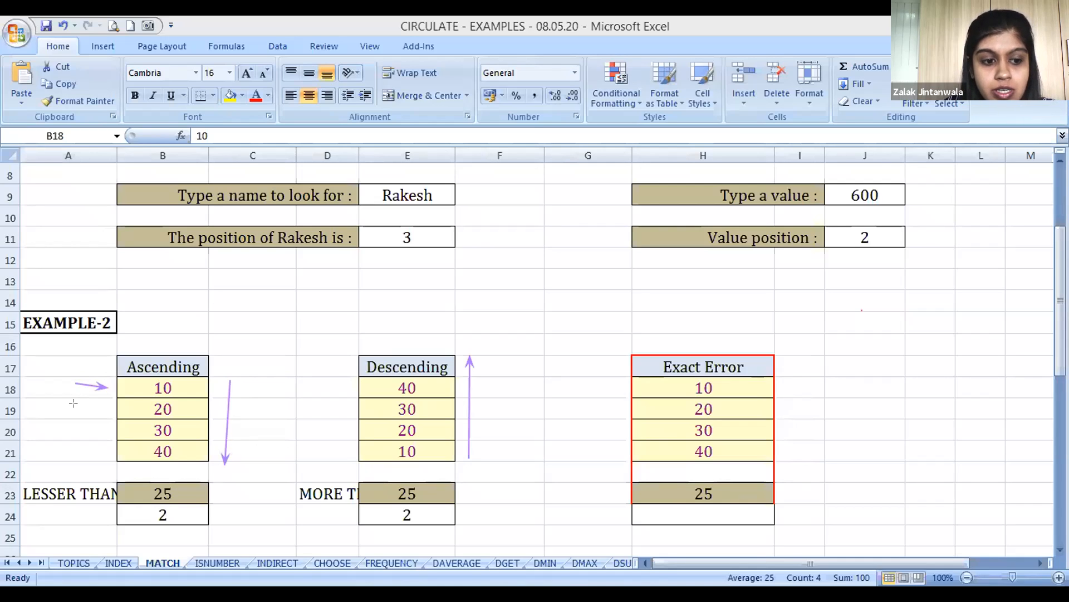
Draw an annotation arrow toward the 20 in B19 and a cross beside the 30 in B20 of the Ascending list
{"action": "left_click_drag", "start_coordinate": [77, 410], "coordinate": [114, 410]}
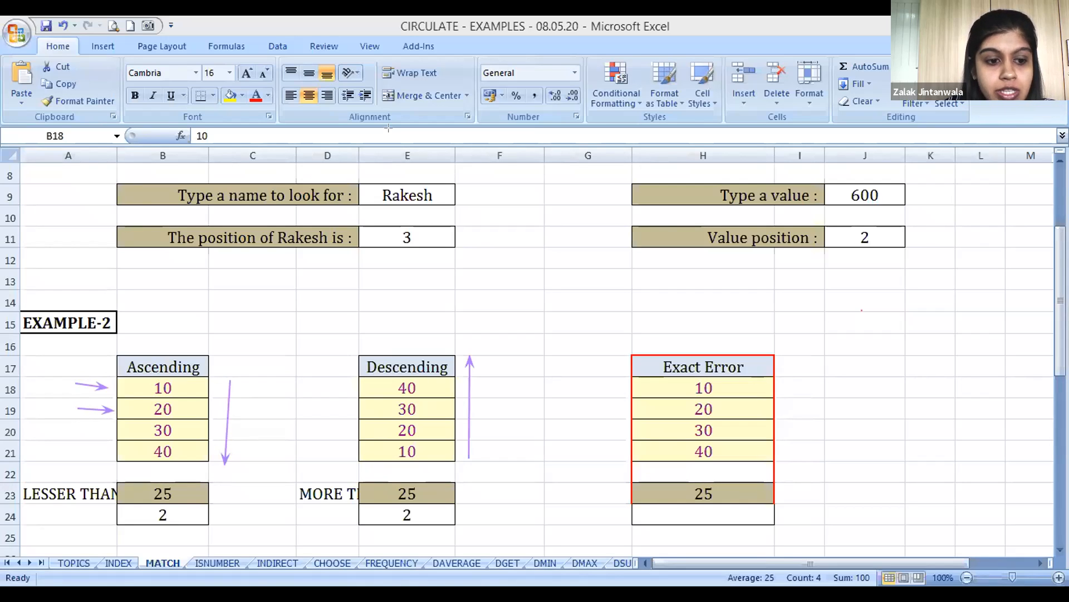
{"action": "mouse_move", "coordinate": [90, 425]}
{"action": "left_mouse_down"}
{"action": "mouse_move", "coordinate": [103, 438]}
{"action": "mouse_move", "coordinate": [89, 438]}
{"action": "left_mouse_up"}
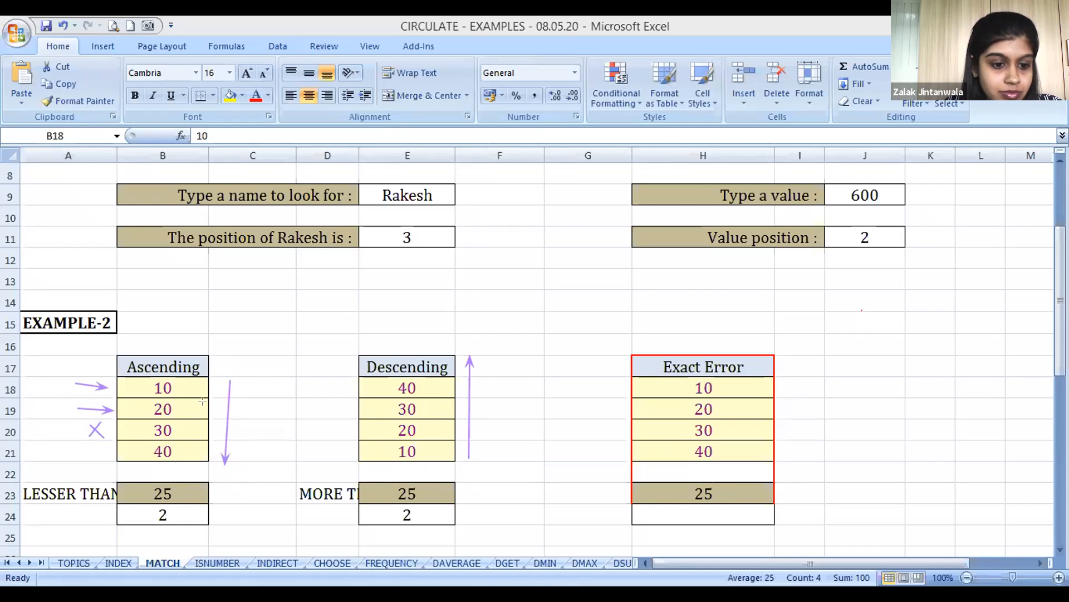
Clear the annotations, enter the label MORE THAN in A24, and select the neighbouring MATCH formula cell B24
{"action": "left_click", "coordinate": [66, 509]}
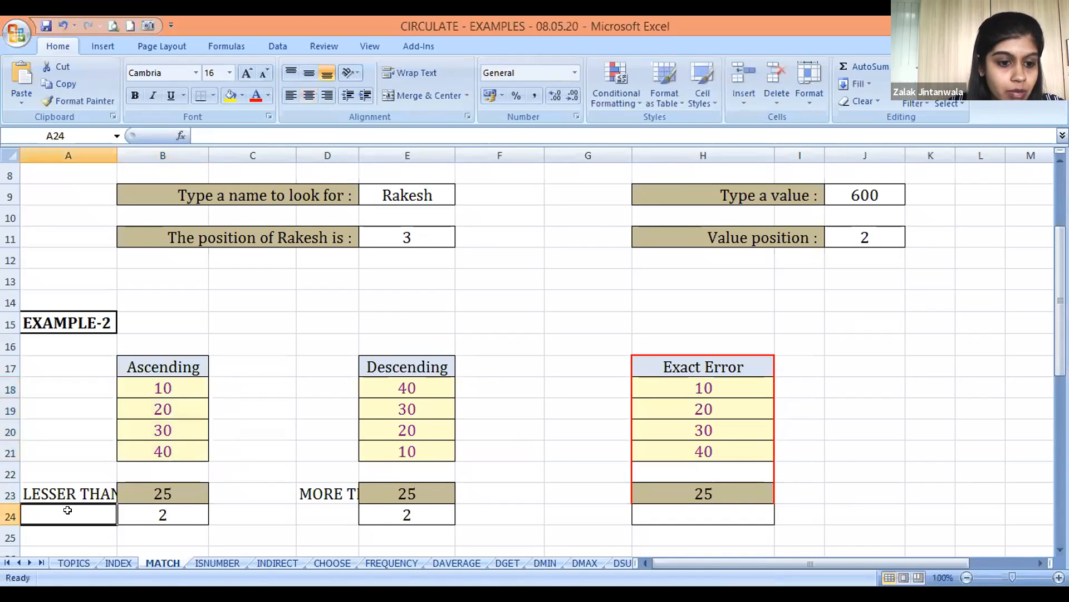
{"action": "type", "text": "MORE THAN"}
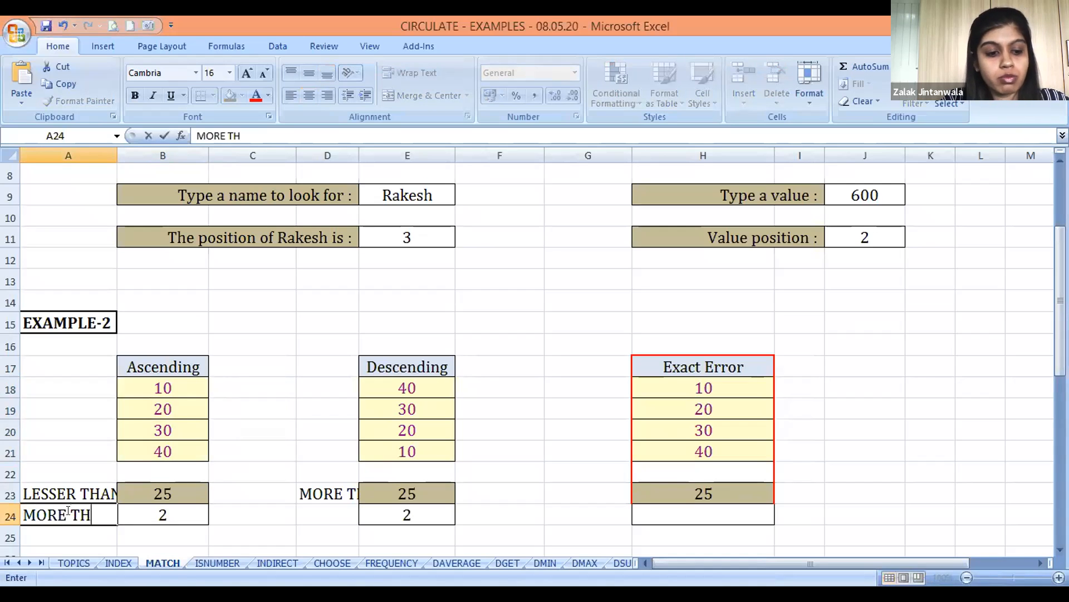
{"action": "key", "text": "Return"}
{"action": "key", "text": "Up"}
{"action": "key", "text": "Right"}
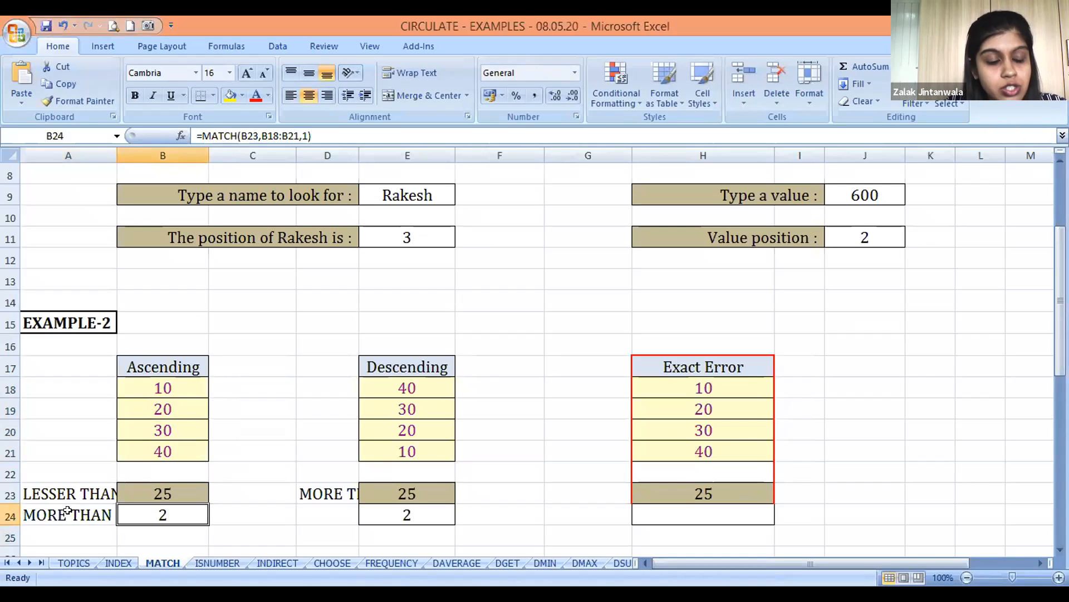
Change the match type in the B24 MATCH formula to -1 and return to that cell
{"action": "key", "text": "F2"}
{"action": "key", "text": "Escape"}
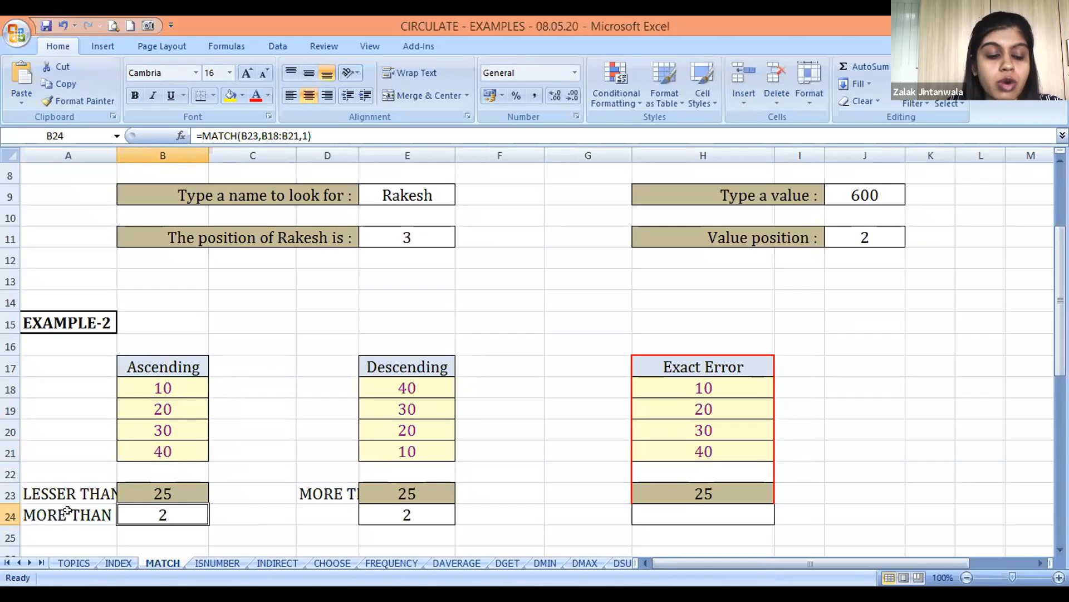
{"action": "key", "text": "F2"}
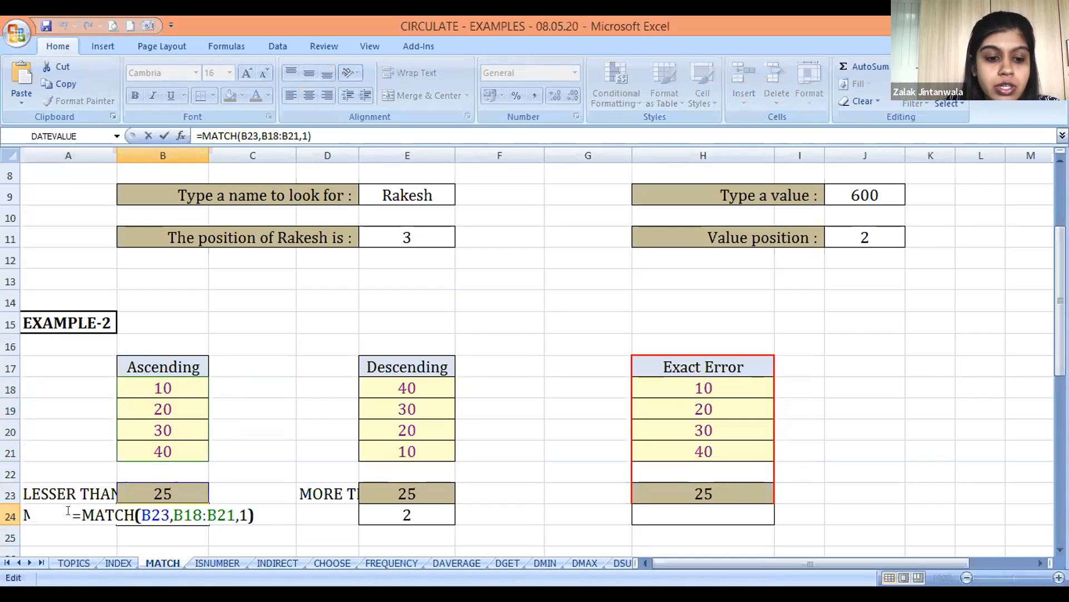
{"action": "key", "text": "Left"}
{"action": "key", "text": "Left"}
{"action": "type", "text": "-"}
{"action": "key", "text": "Return"}
{"action": "key", "text": "Up"}
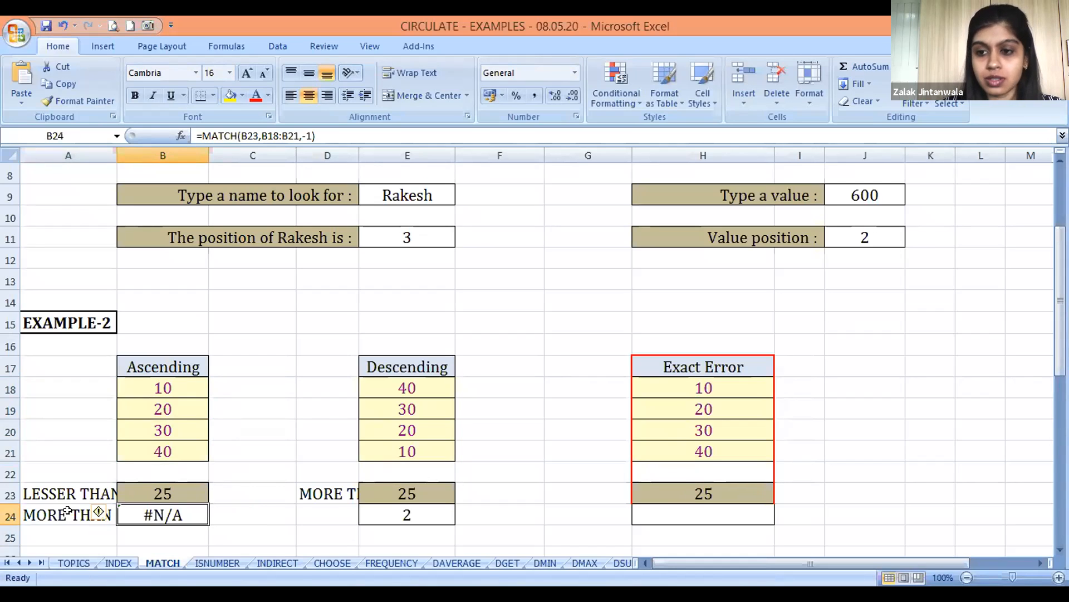
Compare the first Ascending value in B18 and the MATCH formulas in E24 and B24
{"action": "left_click", "coordinate": [129, 385]}
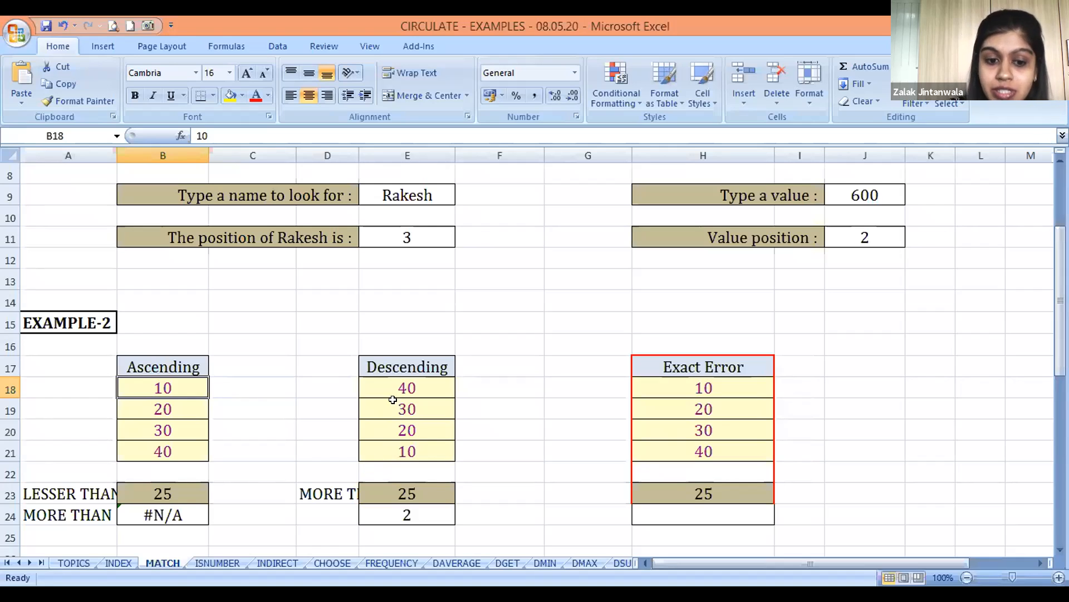
{"action": "left_click", "coordinate": [387, 513]}
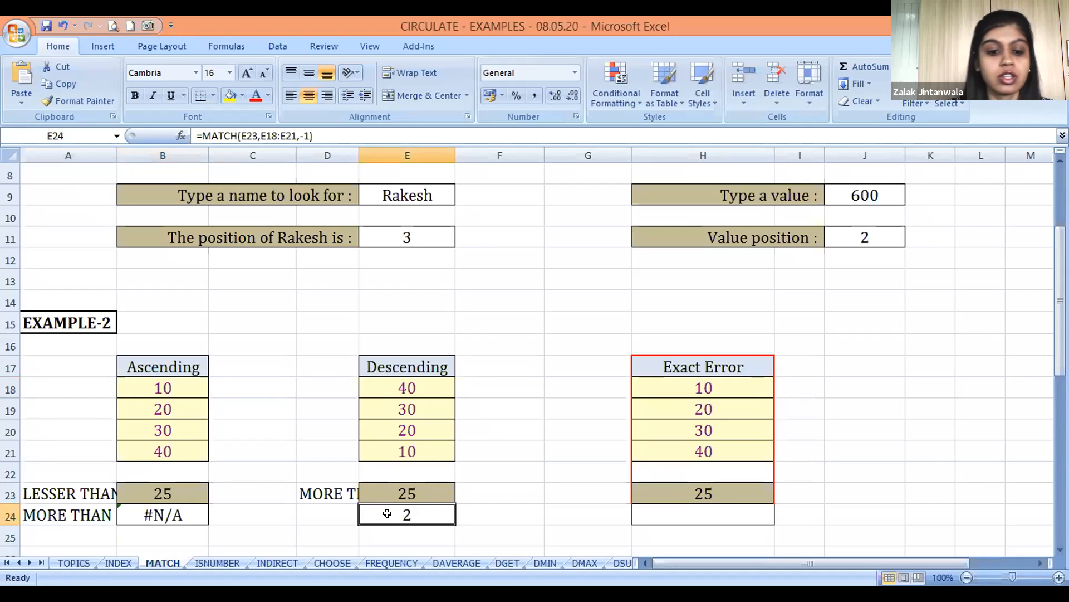
{"action": "key", "text": "Left"}
{"action": "key", "text": "Left"}
{"action": "key", "text": "Left"}
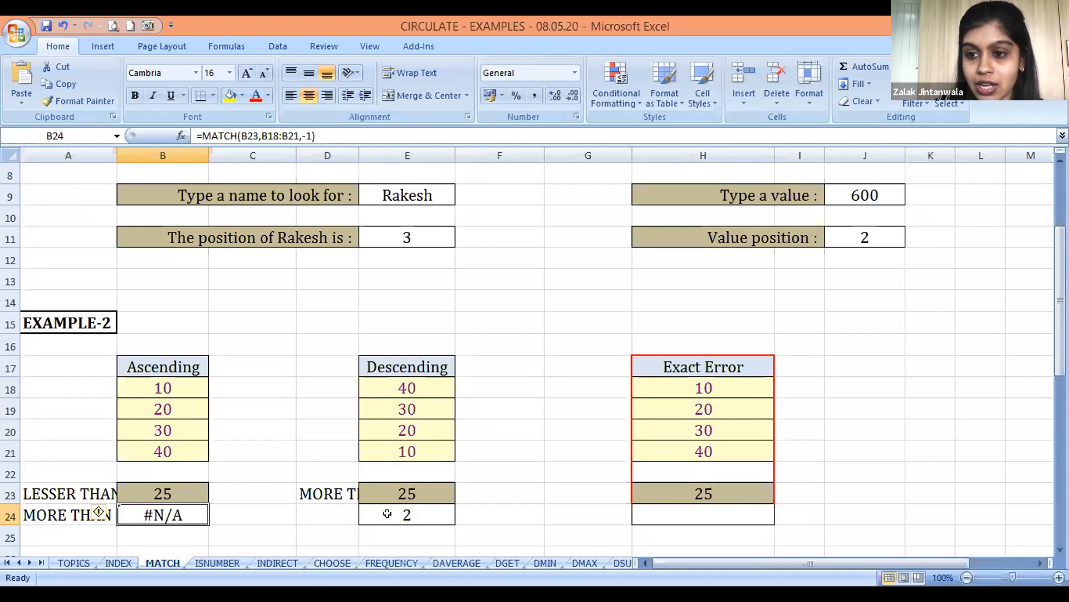
Highlight the Exact Error list H18:H21, and start a MATCH formula in H24 with H23 as its lookup value
{"action": "left_click", "coordinate": [697, 503]}
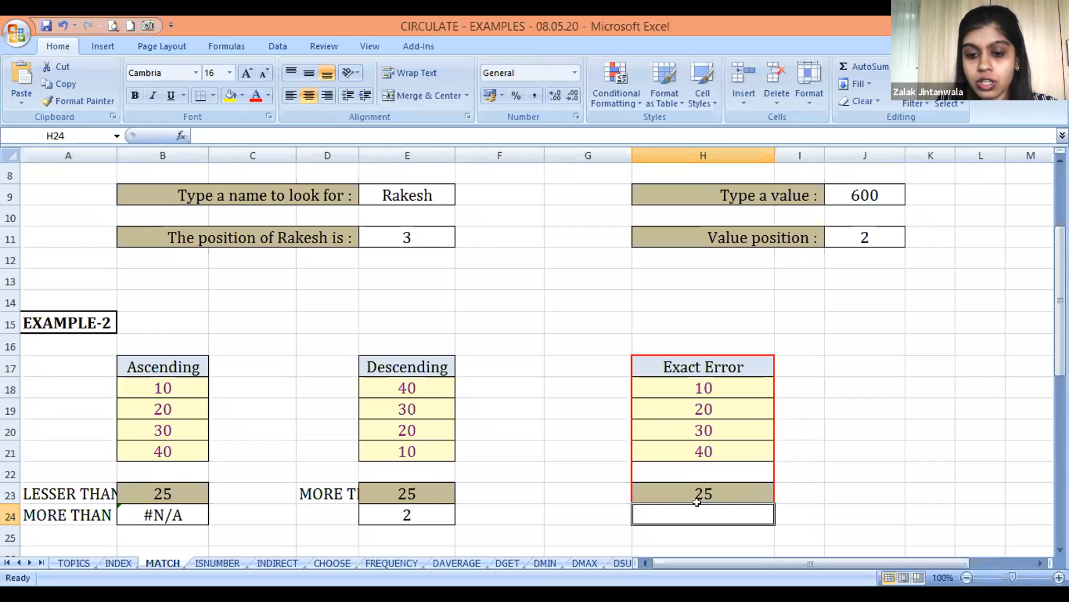
{"action": "left_click_drag", "start_coordinate": [706, 384], "coordinate": [711, 440]}
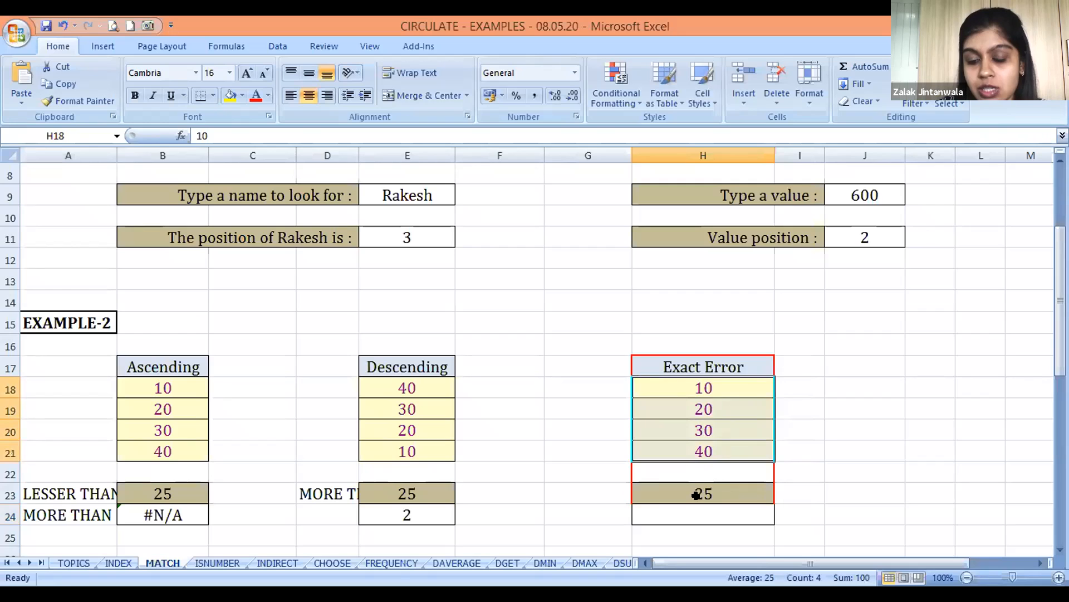
{"action": "left_click", "coordinate": [674, 504]}
{"action": "type", "text": "=MA"}
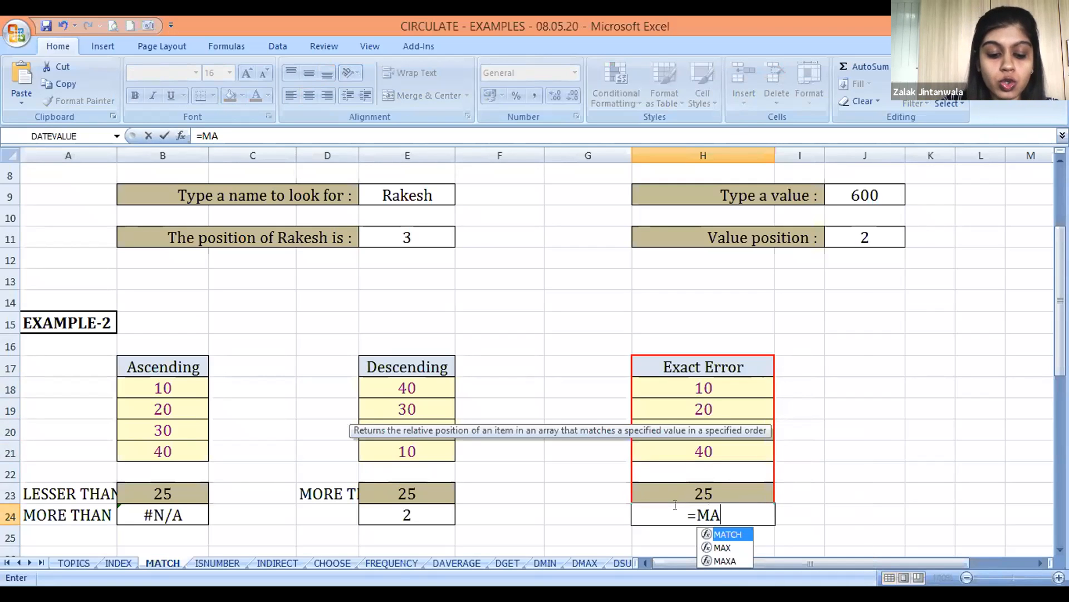
{"action": "type", "text": "T"}
{"action": "key", "text": "Tab"}
{"action": "left_click", "coordinate": [675, 503]}
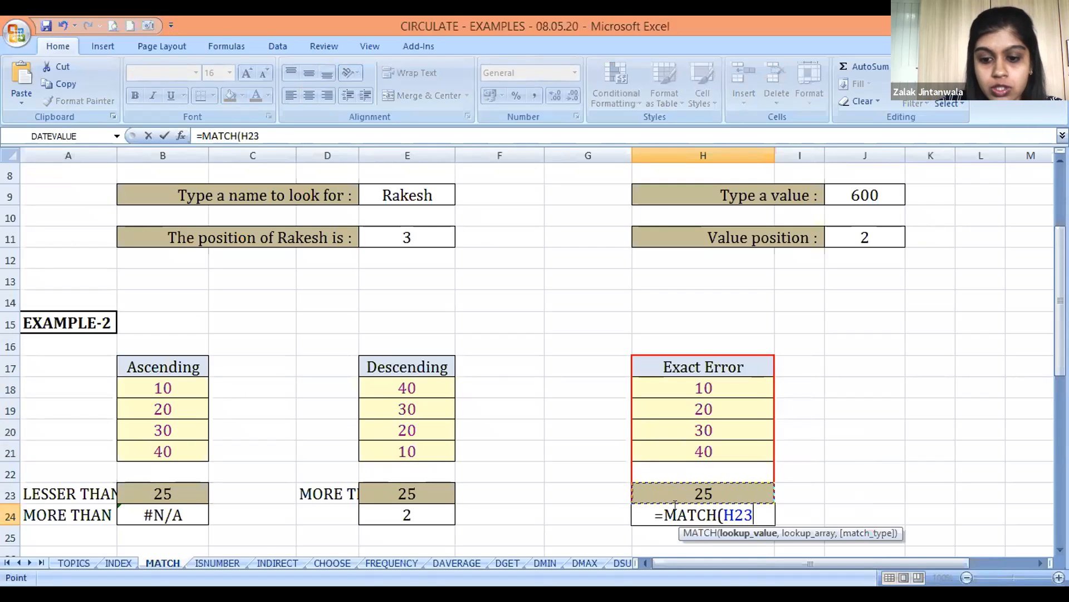
Complete the H24 MATCH formula with lookup array H18:H21 and exact match type 0, and return to that cell
{"action": "type", "text": ","}
{"action": "key", "text": "Up"}
{"action": "key", "text": "Up"}
{"action": "key", "text": "Up"}
{"action": "key", "text": "Up"}
{"action": "key", "text": "Up"}
{"action": "key", "text": "Up"}
{"action": "key", "text": "shift+Down"}
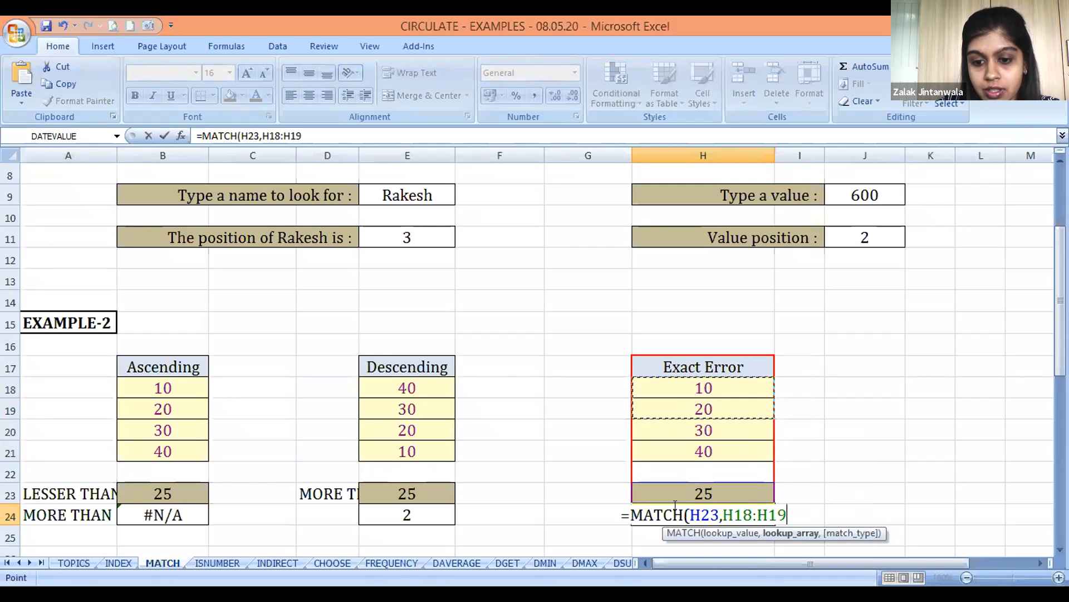
{"action": "key", "text": "shift+Down"}
{"action": "key", "text": "shift+Down"}
{"action": "type", "text": ","}
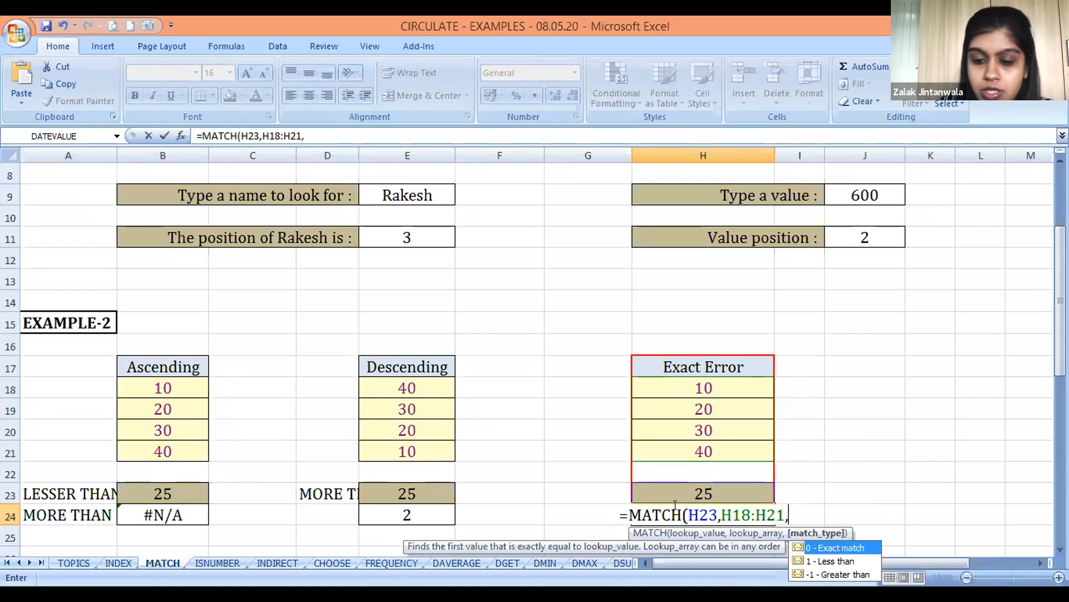
{"action": "type", "text": "0"}
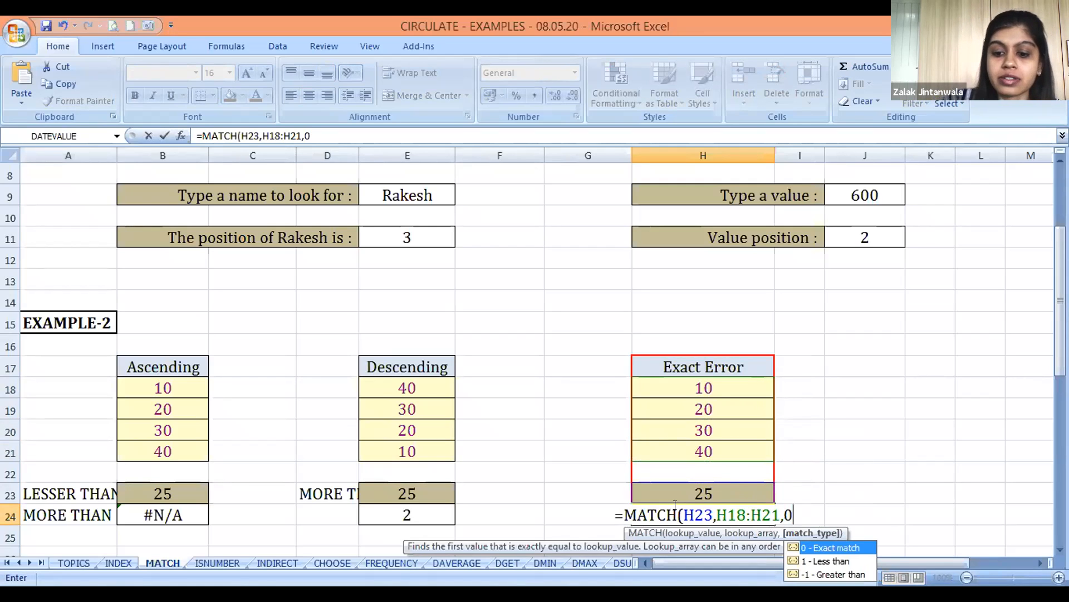
{"action": "key", "text": "Return"}
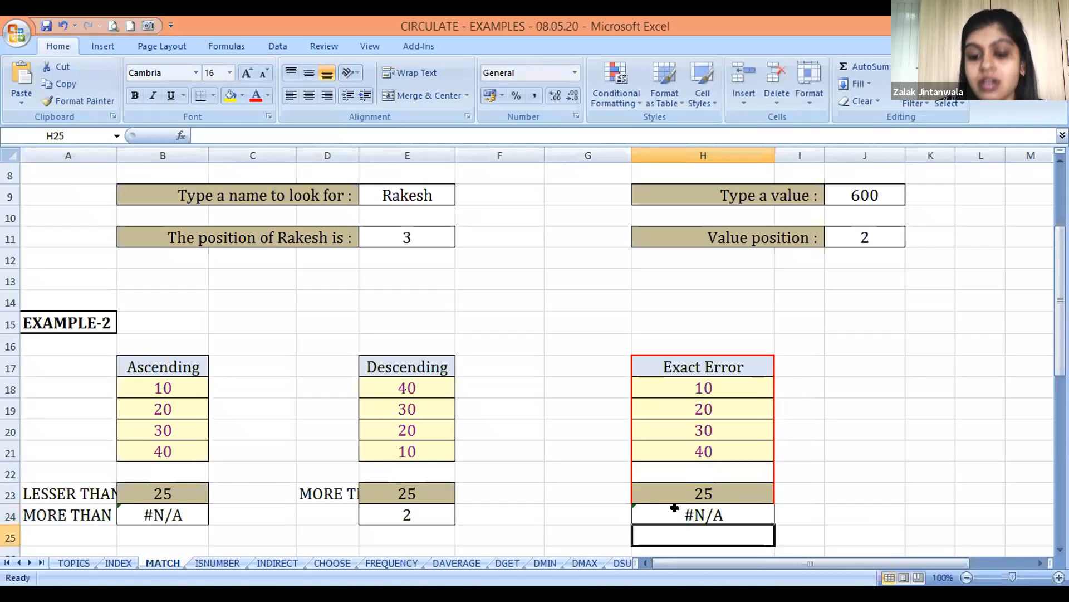
{"action": "left_click", "coordinate": [675, 507]}
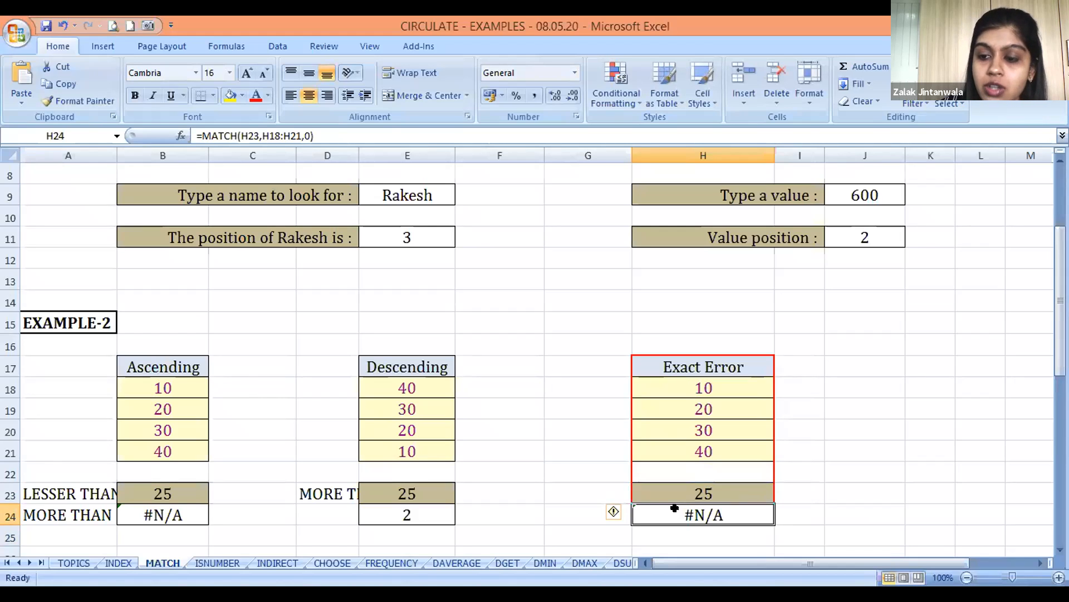
Move down to EXAMPLE-3 and examine the layout of its bus table and passenger cells
{"action": "key", "text": "Down"}
{"action": "key", "text": "Down"}
{"action": "key", "text": "Left"}
{"action": "key", "text": "Left"}
{"action": "key", "text": "Left"}
{"action": "key", "text": "Left"}
{"action": "key", "text": "Down"}
{"action": "key", "text": "Down"}
{"action": "key", "text": "Down"}
{"action": "key", "text": "Down"}
{"action": "key", "text": "Left"}
{"action": "key", "text": "Left"}
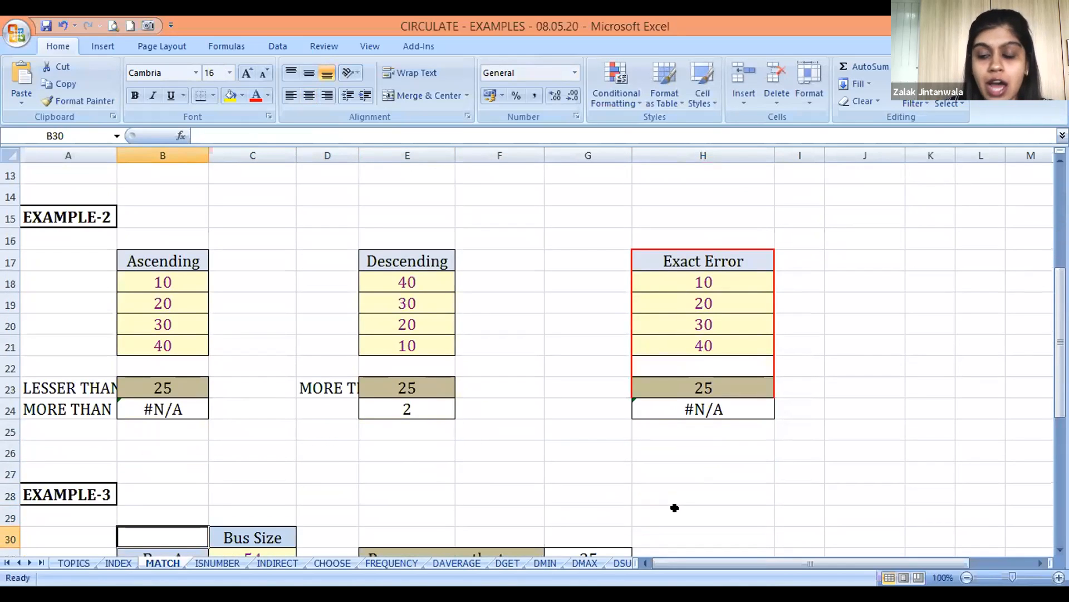
{"action": "key", "text": "Down"}
{"action": "key", "text": "Down"}
{"action": "key", "text": "Down"}
{"action": "key", "text": "Down"}
{"action": "key", "text": "Right"}
{"action": "key", "text": "Right"}
{"action": "key", "text": "Up"}
{"action": "key", "text": "Down"}
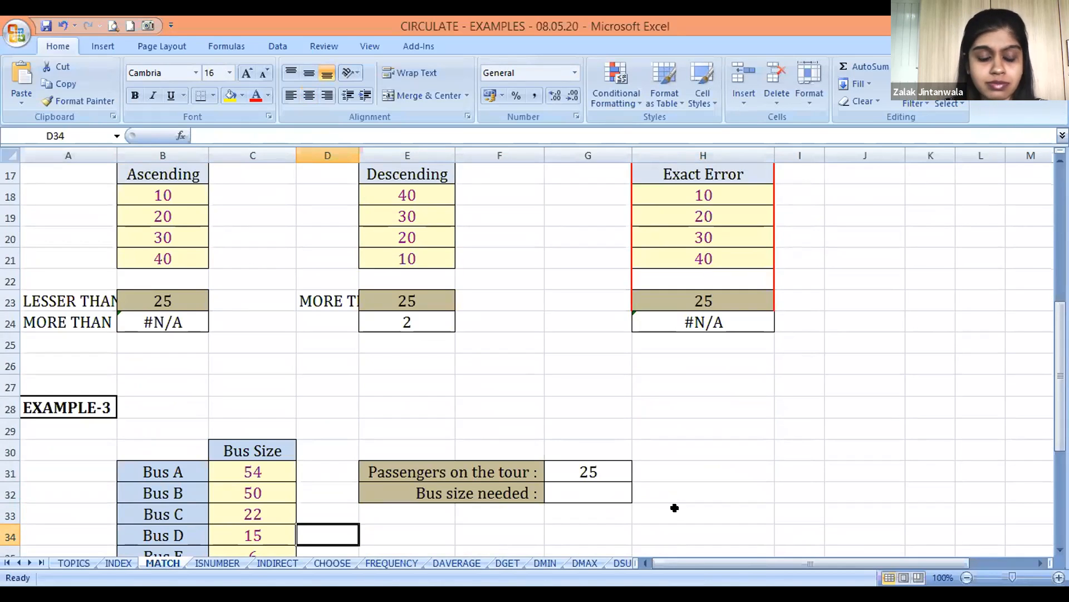
{"action": "key", "text": "Down"}
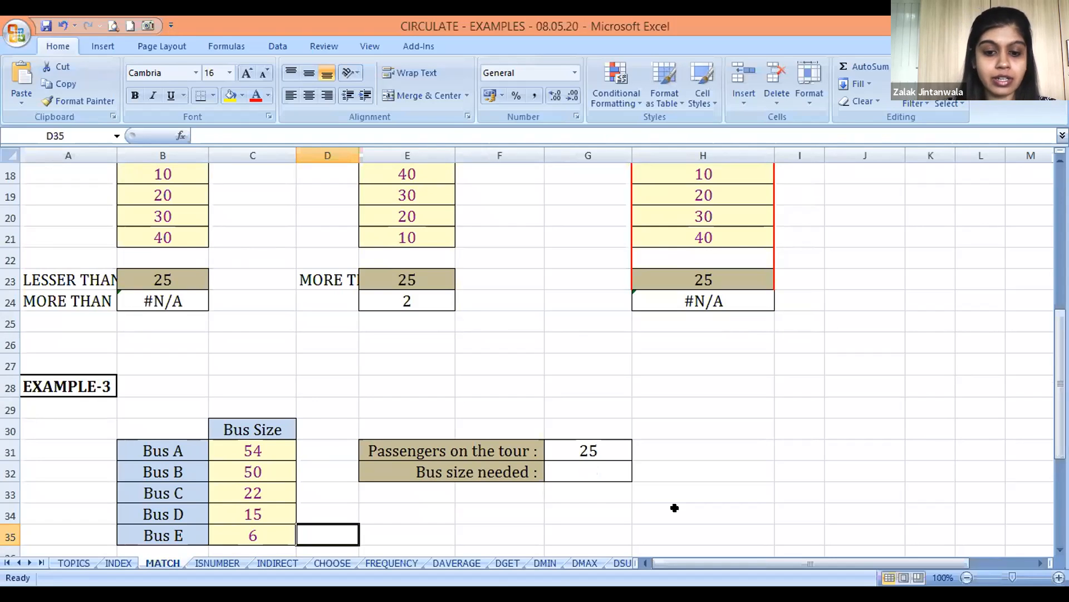
{"action": "key", "text": "Down"}
{"action": "key", "text": "Down"}
{"action": "key", "text": "Up"}
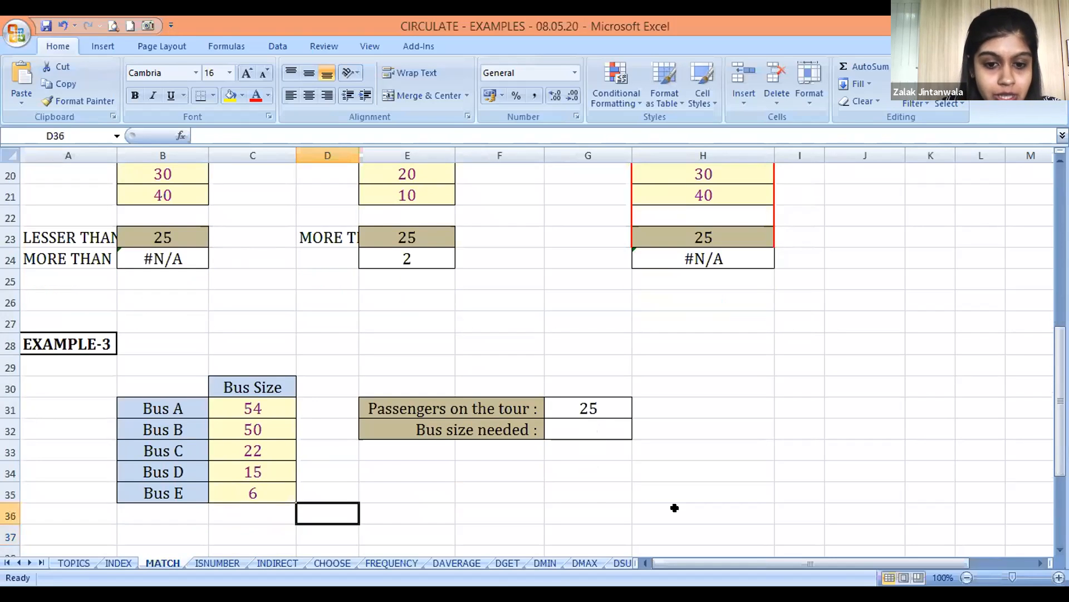
Go through the bus names and their Bus Size values in B31:C35
{"action": "key", "text": "Up"}
{"action": "key", "text": "Up"}
{"action": "key", "text": "Left"}
{"action": "key", "text": "Left"}
{"action": "key", "text": "Left"}
{"action": "key", "text": "Up"}
{"action": "key", "text": "Up"}
{"action": "key", "text": "Up"}
{"action": "key", "text": "Right"}
{"action": "key", "text": "Up"}
{"action": "key", "text": "Down"}
{"action": "key", "text": "Down"}
{"action": "key", "text": "Down"}
{"action": "key", "text": "Down"}
{"action": "key", "text": "Down"}
{"action": "key", "text": "Down"}
{"action": "key", "text": "Up"}
{"action": "key", "text": "Right"}
{"action": "key", "text": "Up"}
{"action": "key", "text": "Up"}
{"action": "key", "text": "Up"}
{"action": "key", "text": "Up"}
{"action": "key", "text": "Left"}
{"action": "key", "text": "Right"}
{"action": "key", "text": "Left"}
{"action": "key", "text": "Down"}
{"action": "key", "text": "Down"}
{"action": "key", "text": "Down"}
{"action": "key", "text": "Down"}
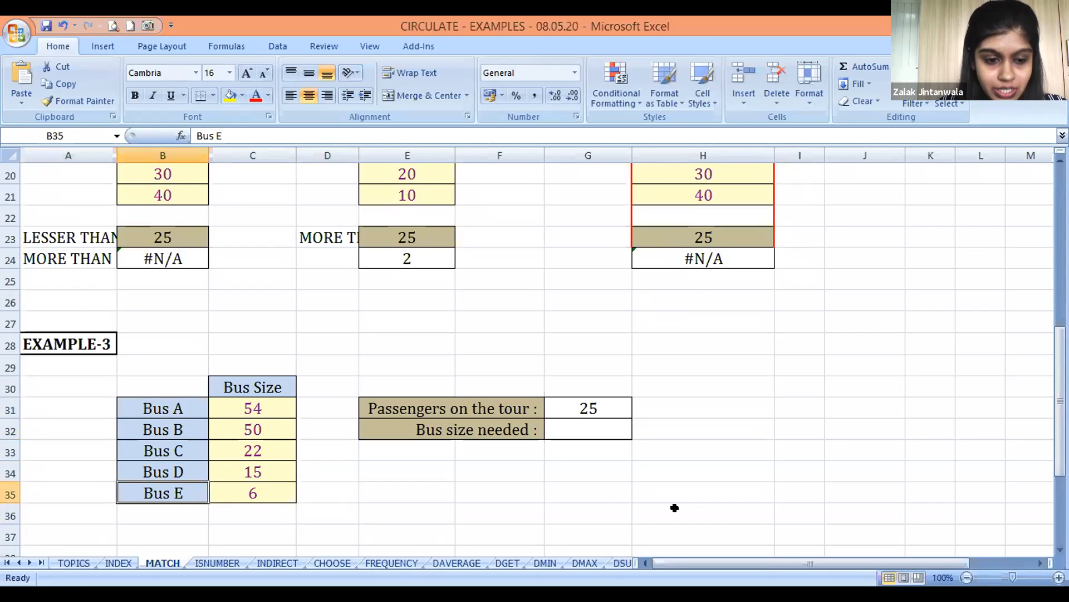
{"action": "key", "text": "Right"}
{"action": "key", "text": "Up"}
{"action": "key", "text": "Up"}
{"action": "key", "text": "Up"}
{"action": "key", "text": "Up"}
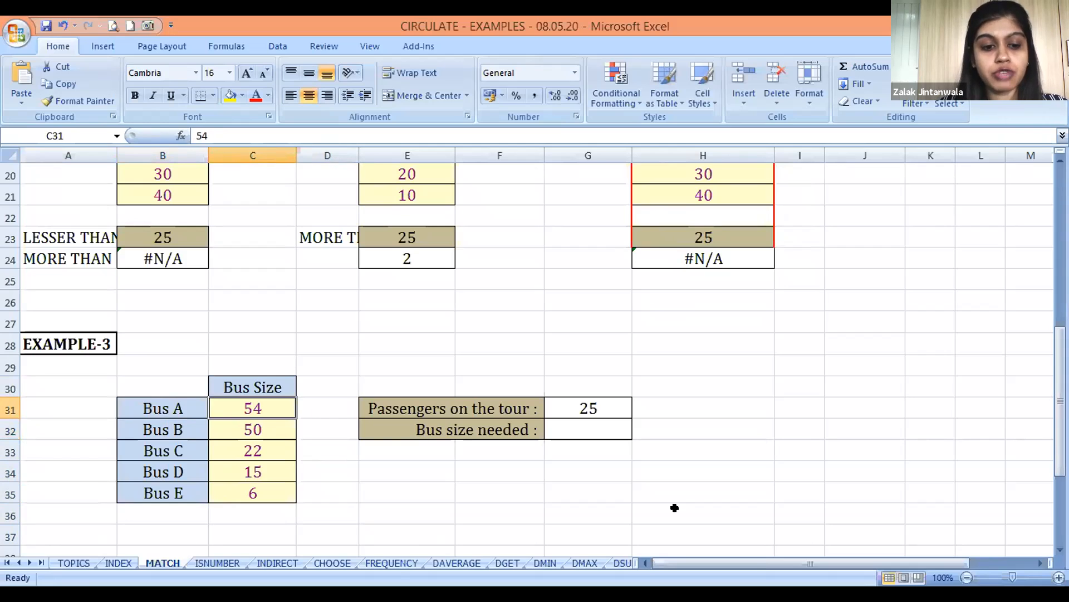
Review the Passengers on the tour entry and select the empty Bus size needed cell G32
{"action": "key", "text": "Down"}
{"action": "key", "text": "Down"}
{"action": "key", "text": "Right"}
{"action": "key", "text": "Right"}
{"action": "key", "text": "Up"}
{"action": "key", "text": "Up"}
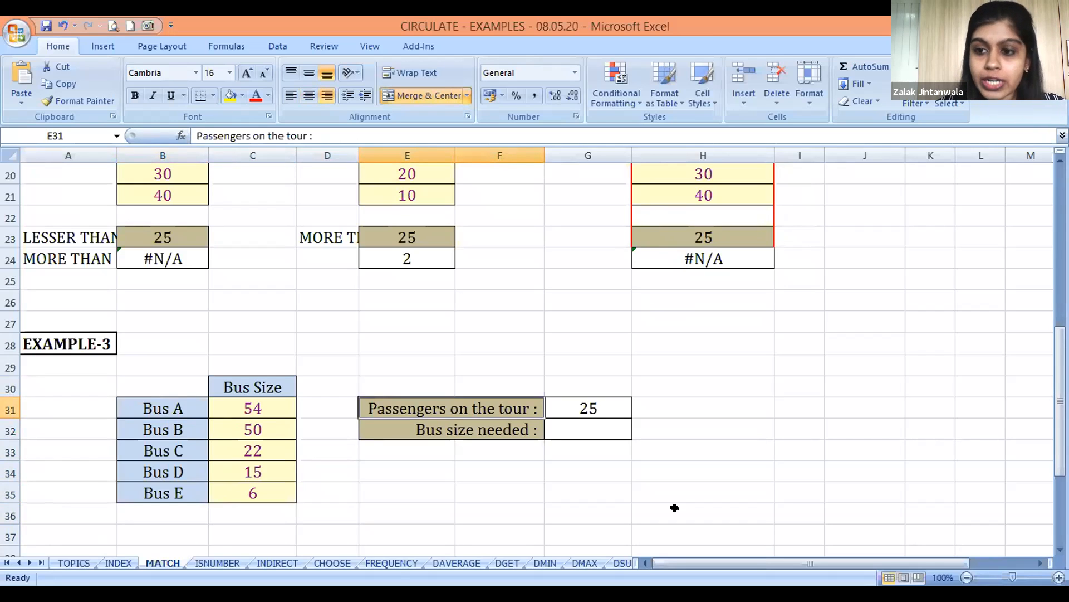
{"action": "key", "text": "Down"}
{"action": "key", "text": "Right"}
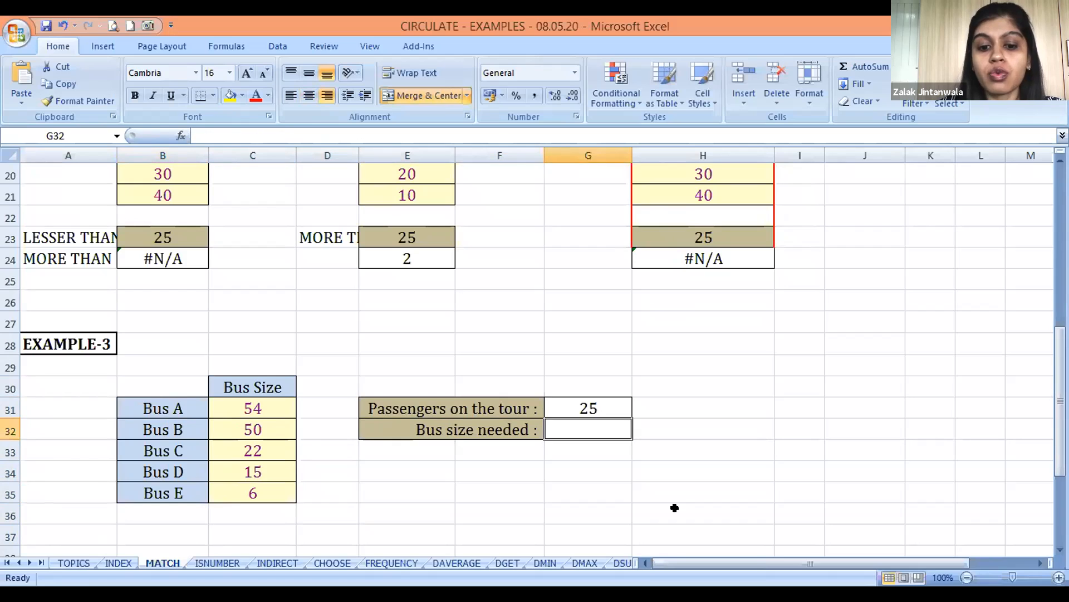
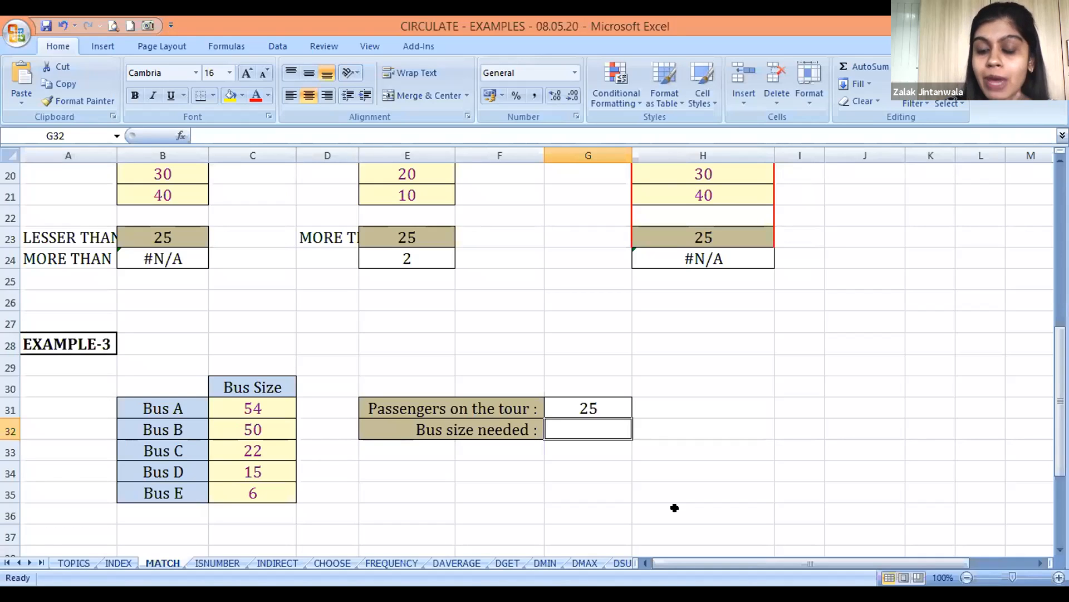
Start a helper MATCH formula in G33, below Bus size needed, with the passenger count G31 as lookup value
{"action": "key", "text": "Down"}
{"action": "key", "text": "Down"}
{"action": "key", "text": "Up"}
{"action": "key", "text": "Up"}
{"action": "key", "text": "Down"}
{"action": "key", "text": "Down"}
{"action": "key", "text": "Up"}
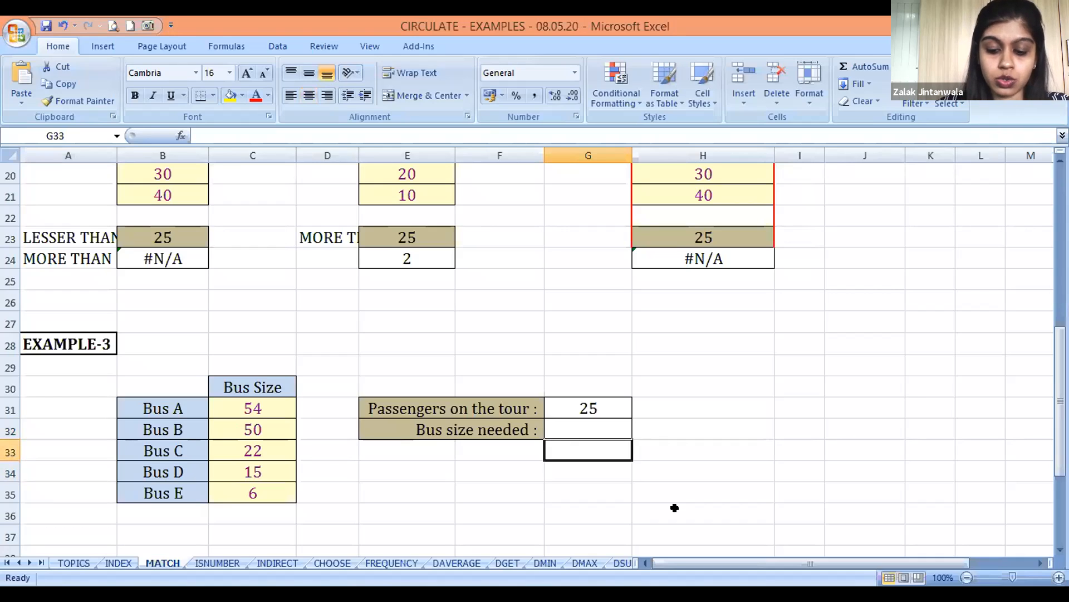
{"action": "type", "text": "="}
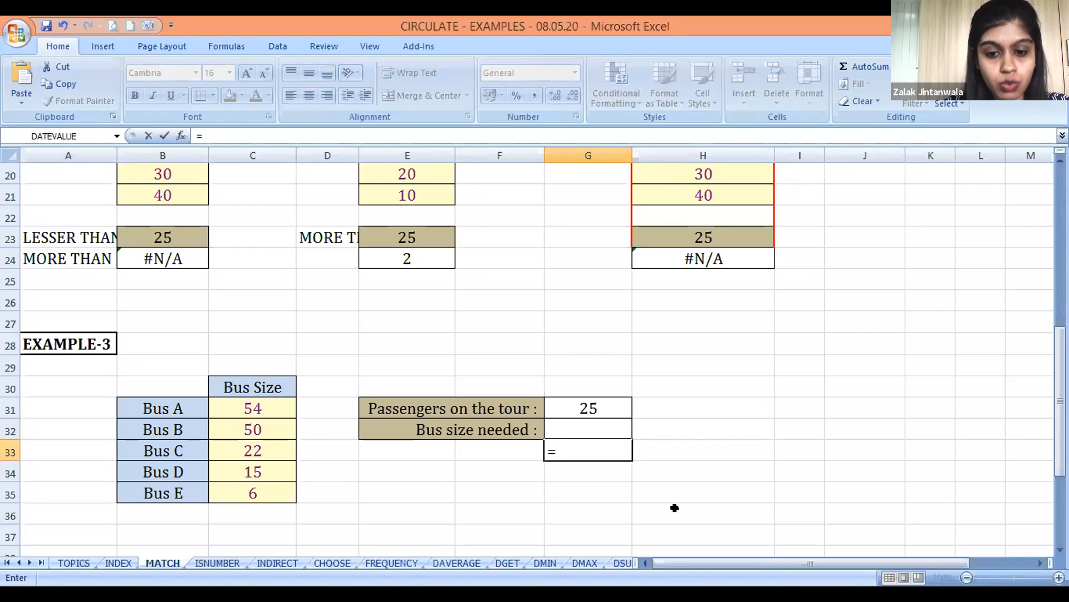
{"action": "type", "text": "M"}
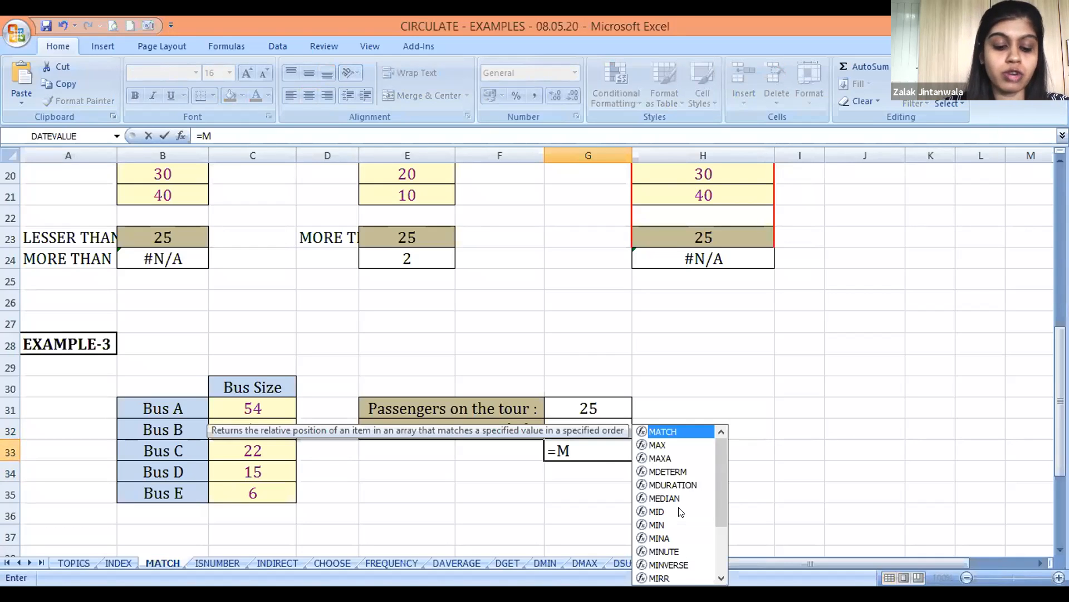
{"action": "type", "text": "ATCH("}
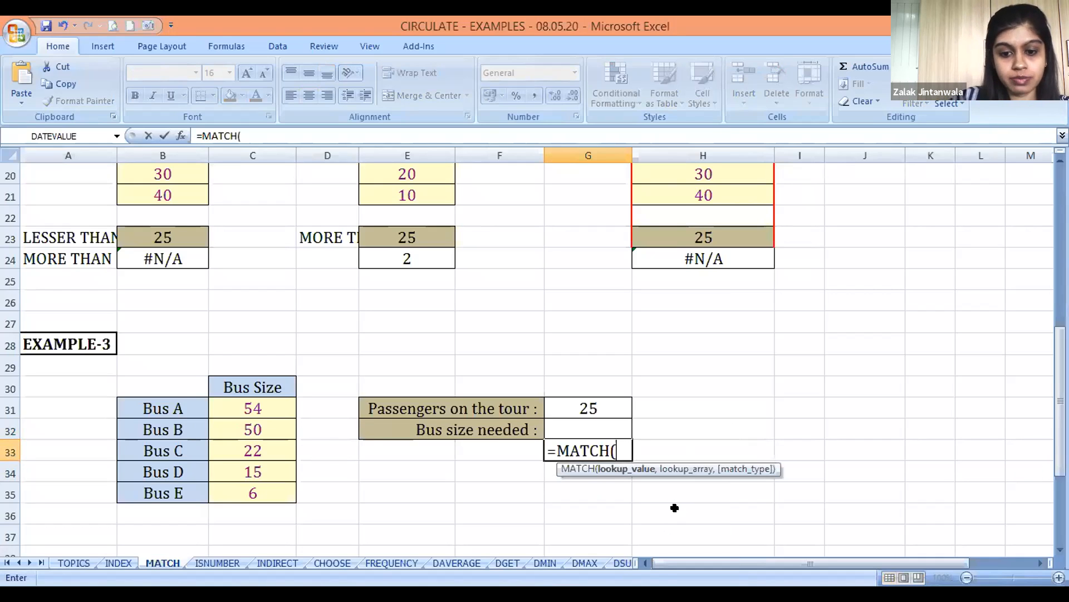
{"action": "key", "text": "Up"}
{"action": "key", "text": "Up"}
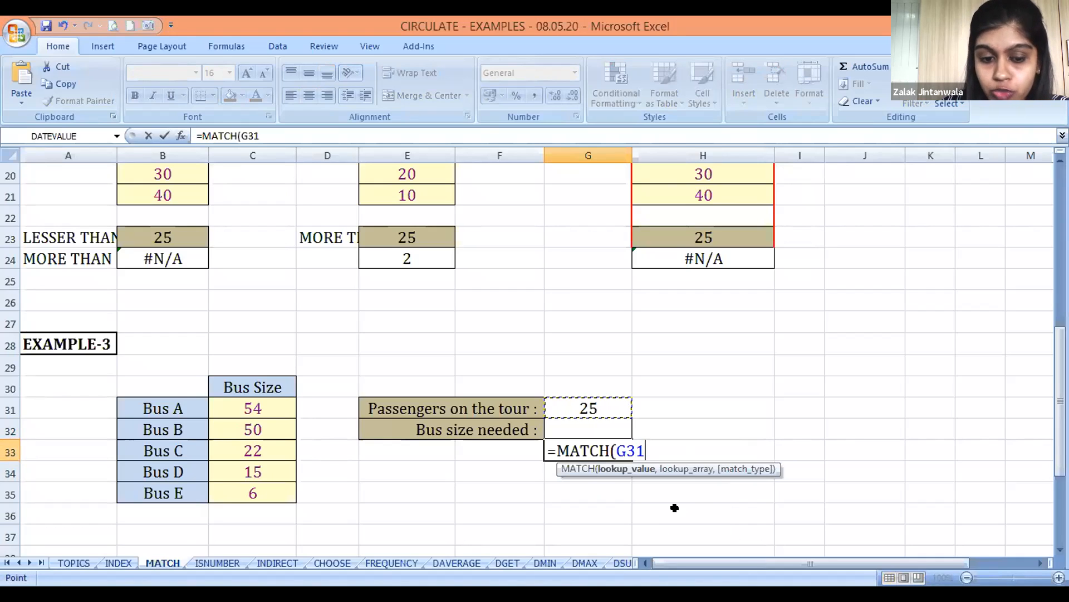
{"action": "type", "text": ","}
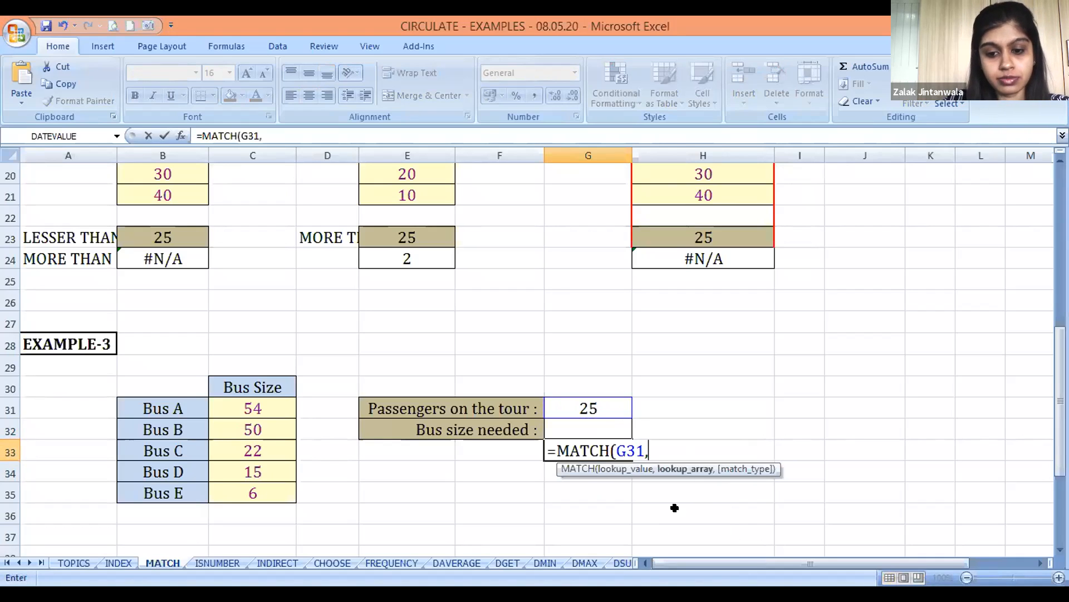
Complete the G33 MATCH formula with the bus sizes C31:C35 as lookup array and match type -1
{"action": "key", "text": "Left"}
{"action": "key", "text": "Left"}
{"action": "key", "text": "Left"}
{"action": "key", "text": "Up"}
{"action": "key", "text": "Up"}
{"action": "key", "text": "Left"}
{"action": "key", "text": "shift+Down"}
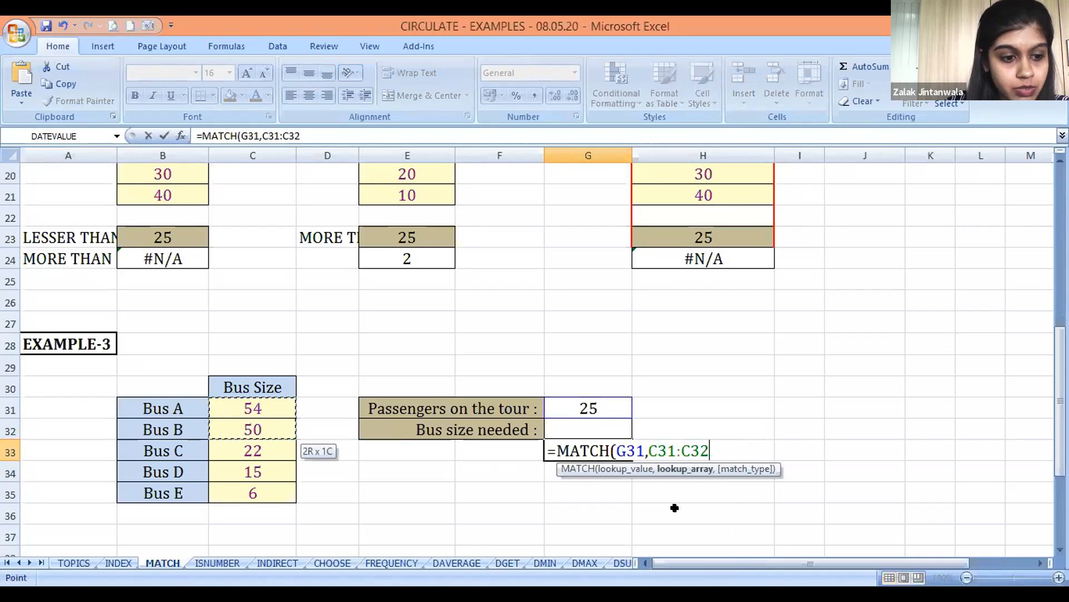
{"action": "key", "text": "shift+Down"}
{"action": "key", "text": "shift+Down"}
{"action": "key", "text": "shift+Down"}
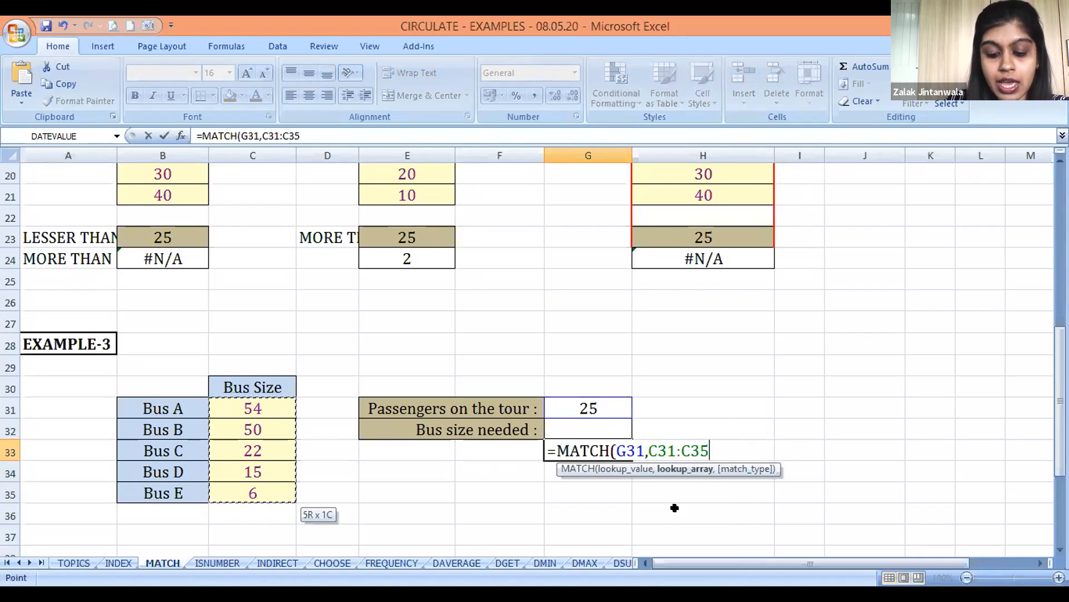
{"action": "type", "text": ","}
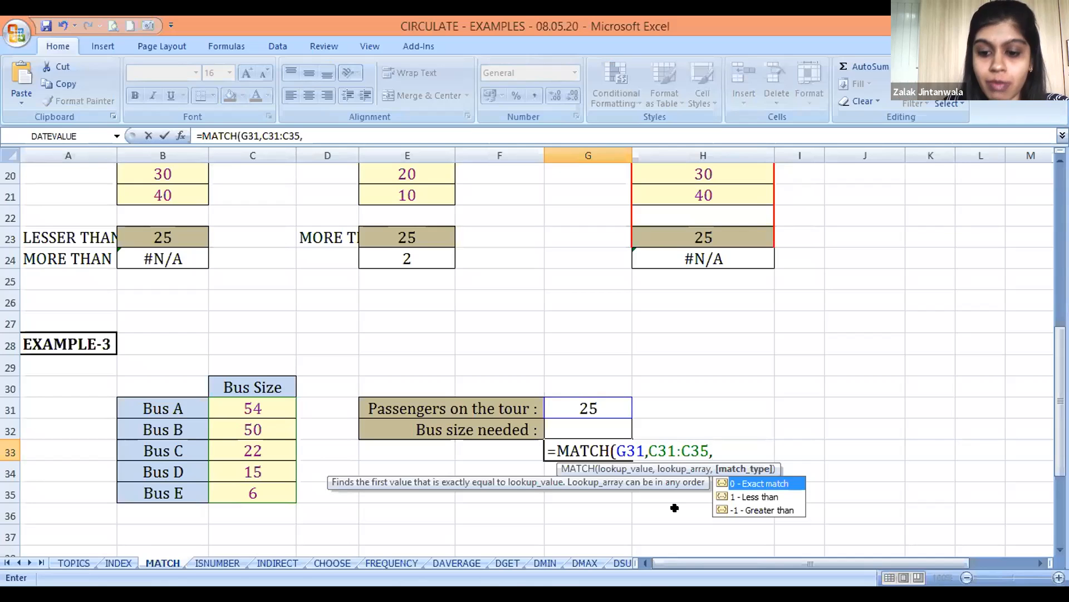
{"action": "type", "text": "-1"}
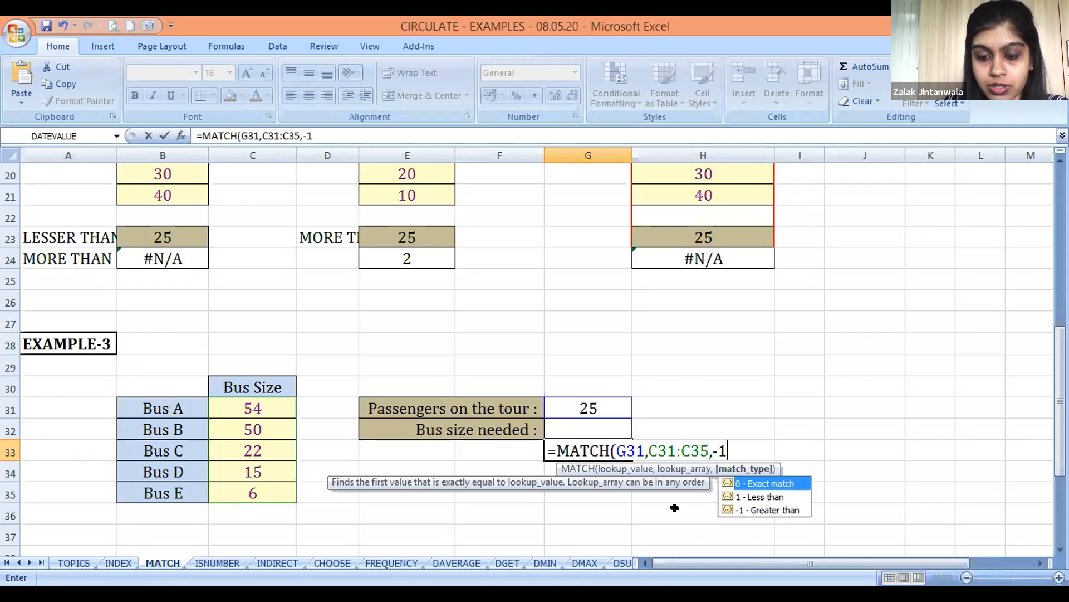
{"action": "type", "text": ")"}
{"action": "key", "text": "Return"}
{"action": "key", "text": "Up"}
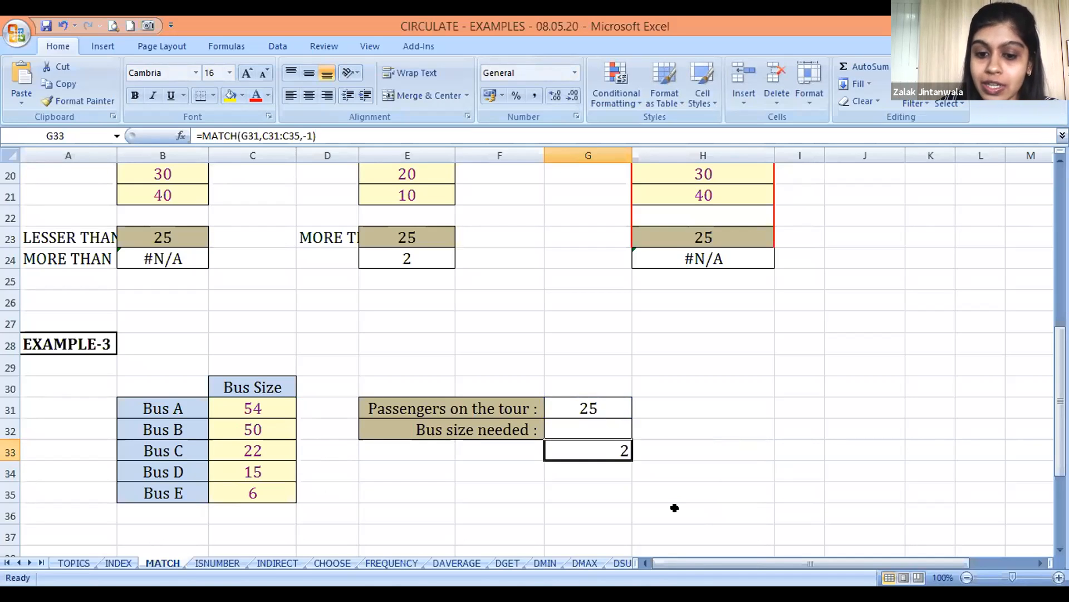
Start an INDEX formula in the Bus size needed cell G32 with the bus names B31:B35 as array
{"action": "key", "text": "Up"}
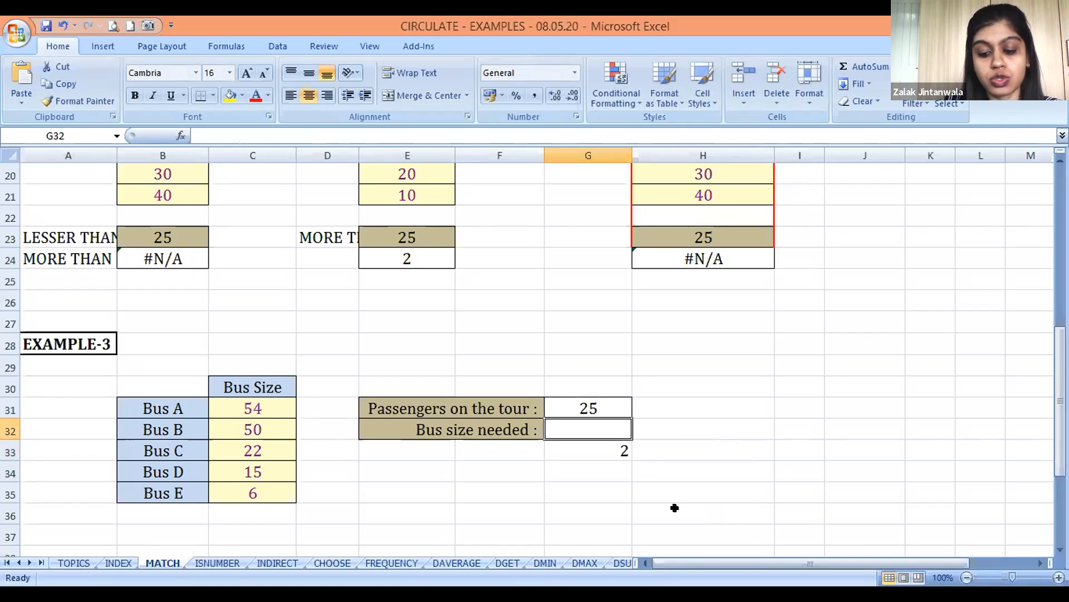
{"action": "type", "text": "="}
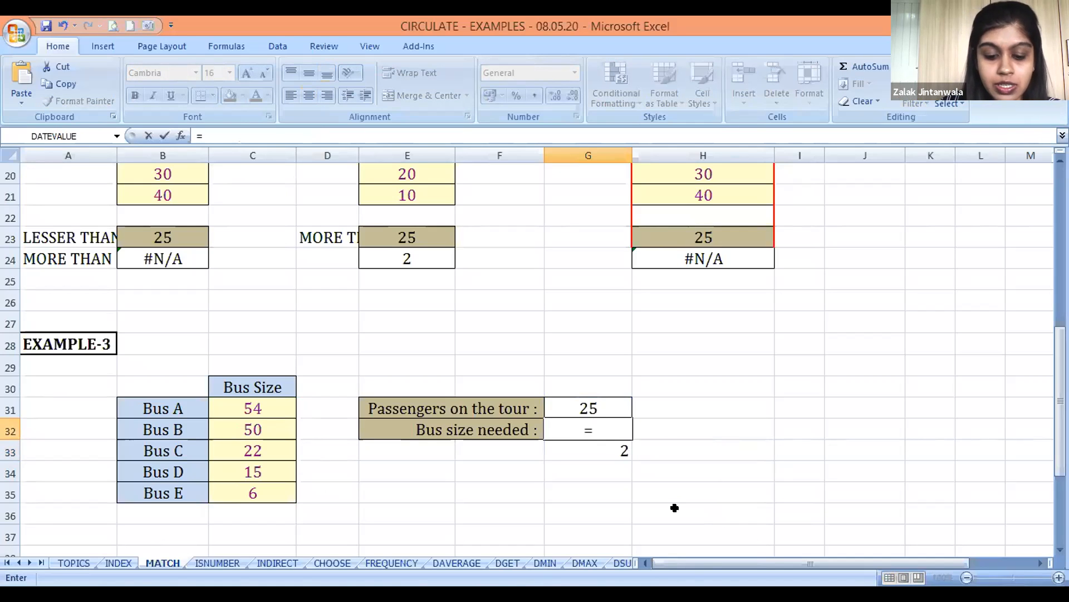
{"action": "type", "text": "I"}
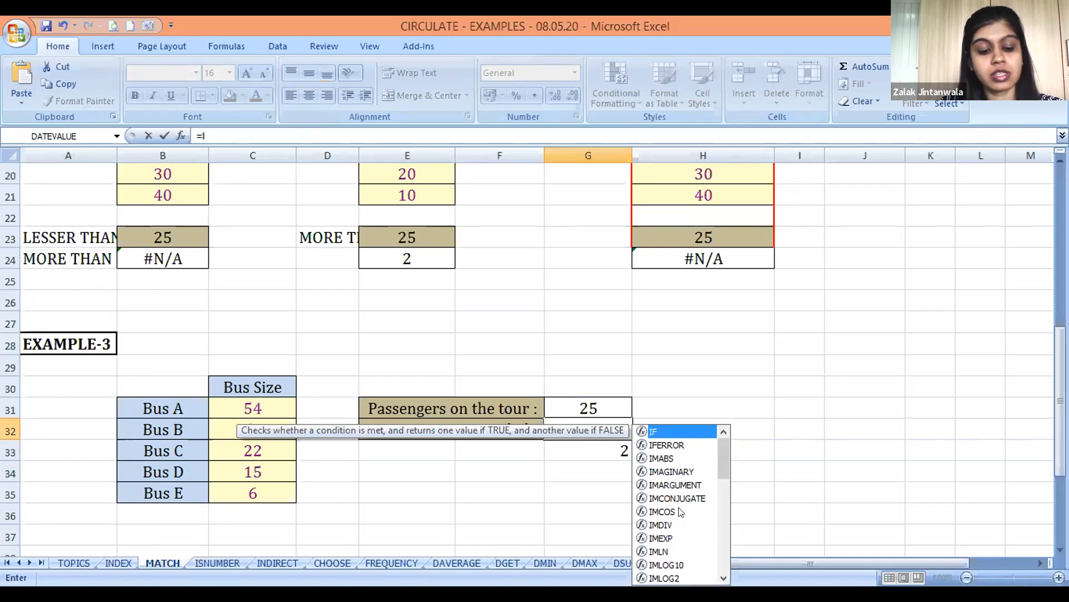
{"action": "type", "text": "NDEX("}
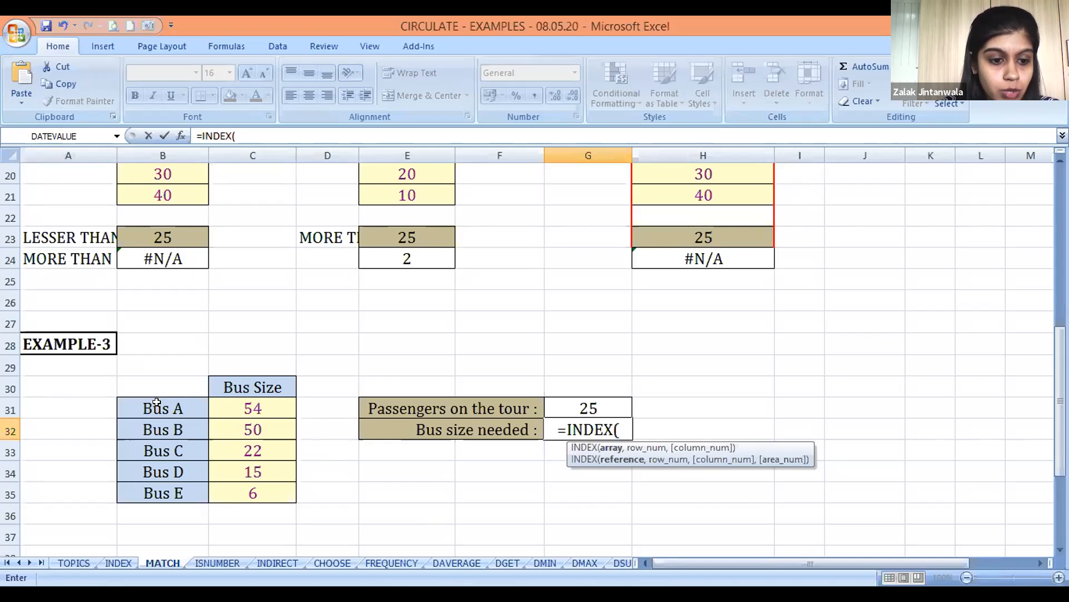
{"action": "left_click_drag", "start_coordinate": [156, 402], "coordinate": [159, 490]}
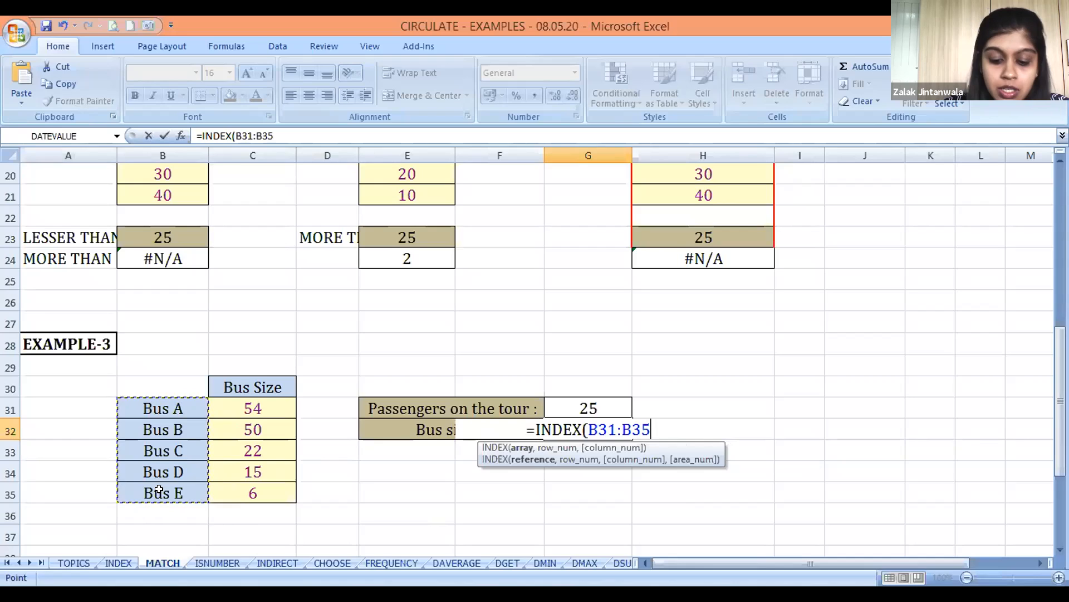
{"action": "type", "text": ","}
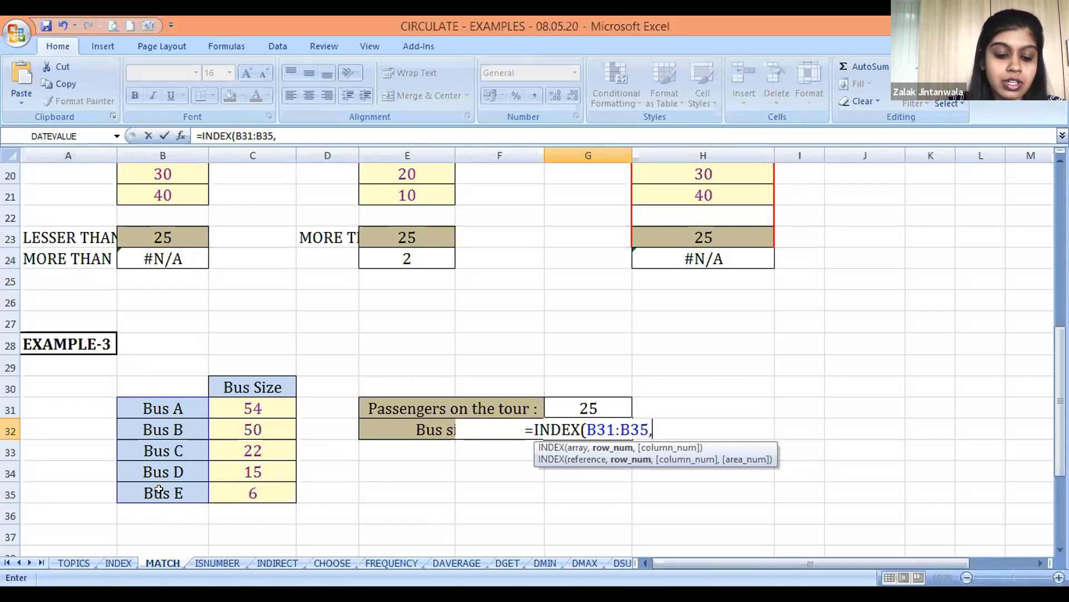
Finish the G32 formula by nesting MATCH(G31,C31:C35,-1) as the row number of INDEX
{"action": "type", "text": "MATC"}
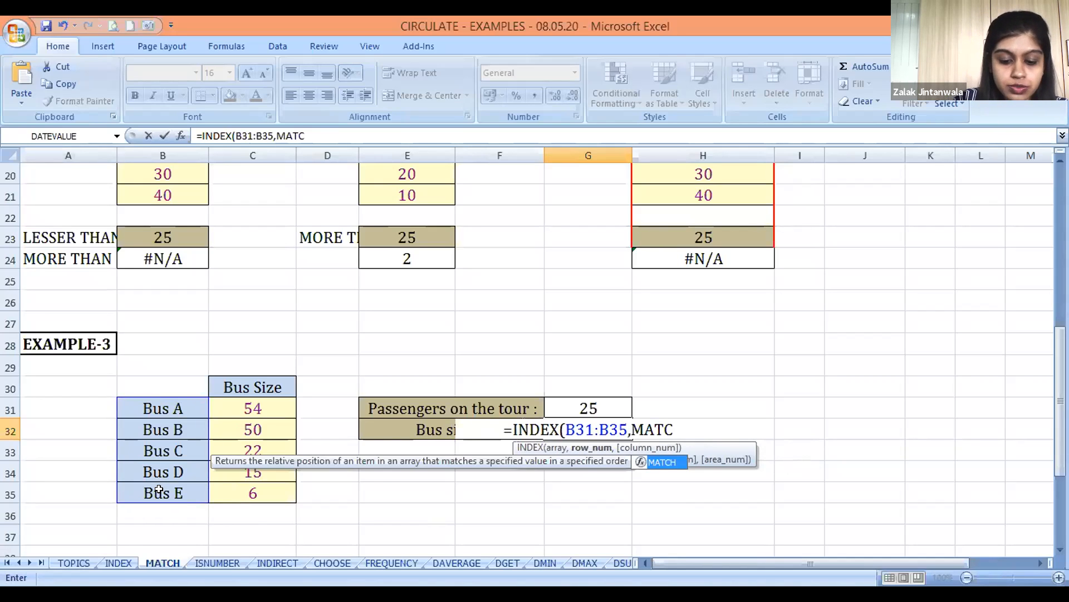
{"action": "type", "text": "H("}
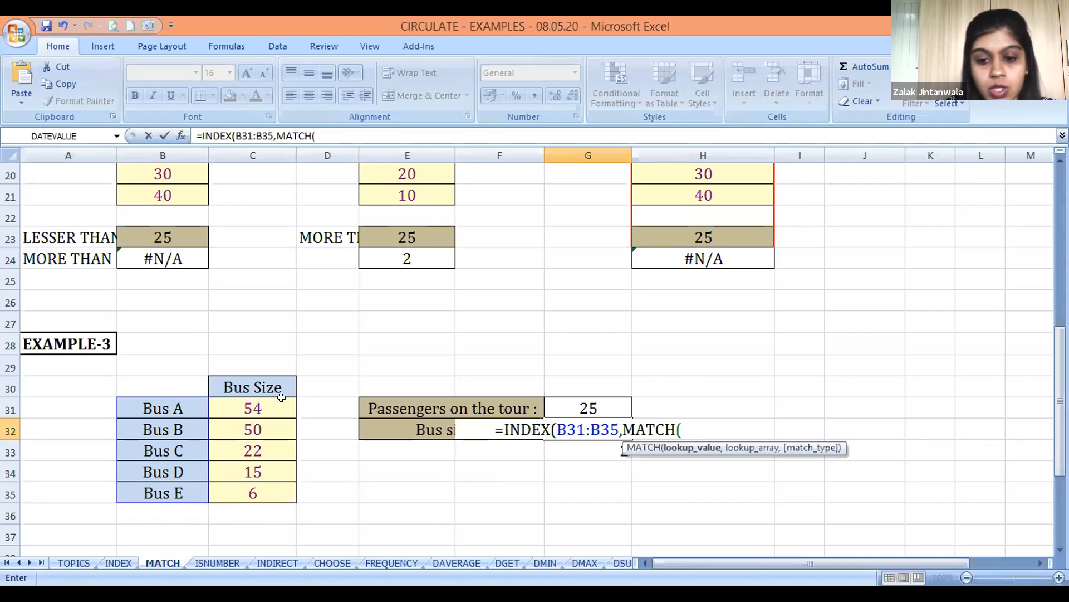
{"action": "left_click", "coordinate": [595, 402]}
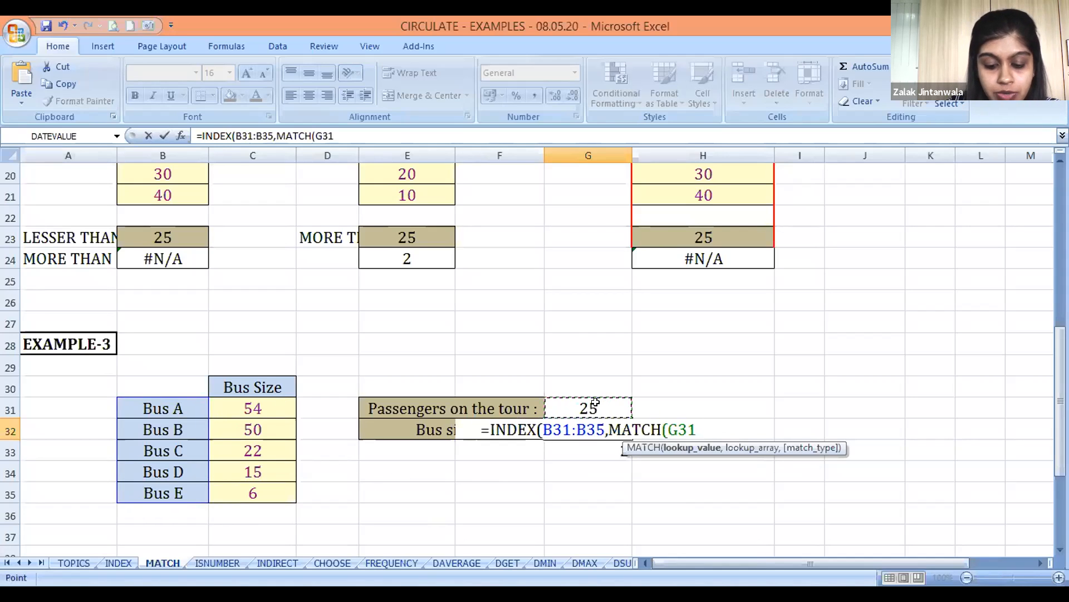
{"action": "type", "text": ","}
{"action": "left_click", "coordinate": [241, 401]}
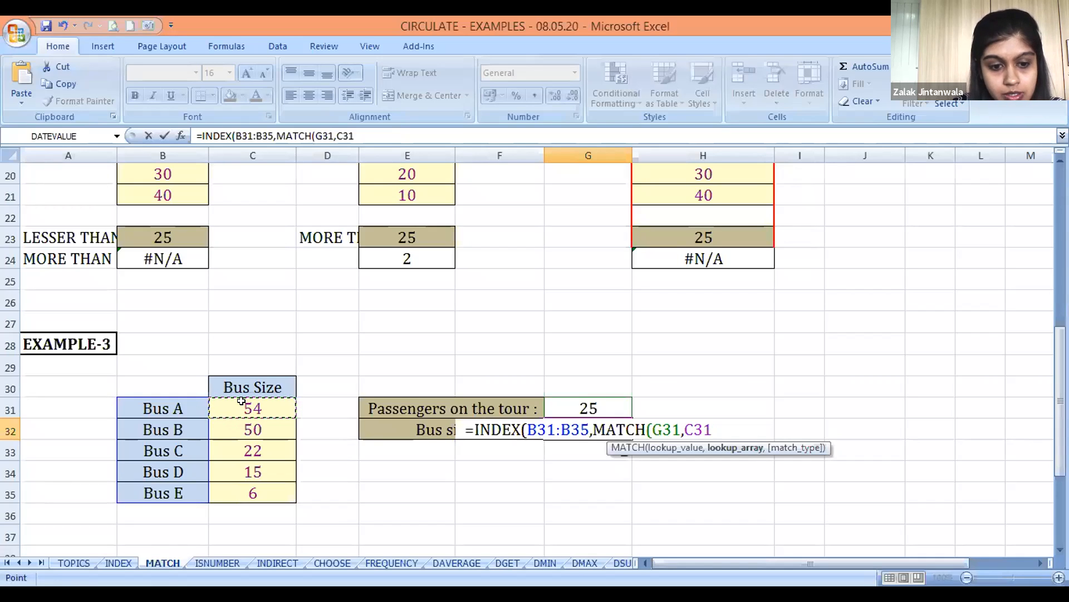
{"action": "key", "text": "ctrl+shift+Down"}
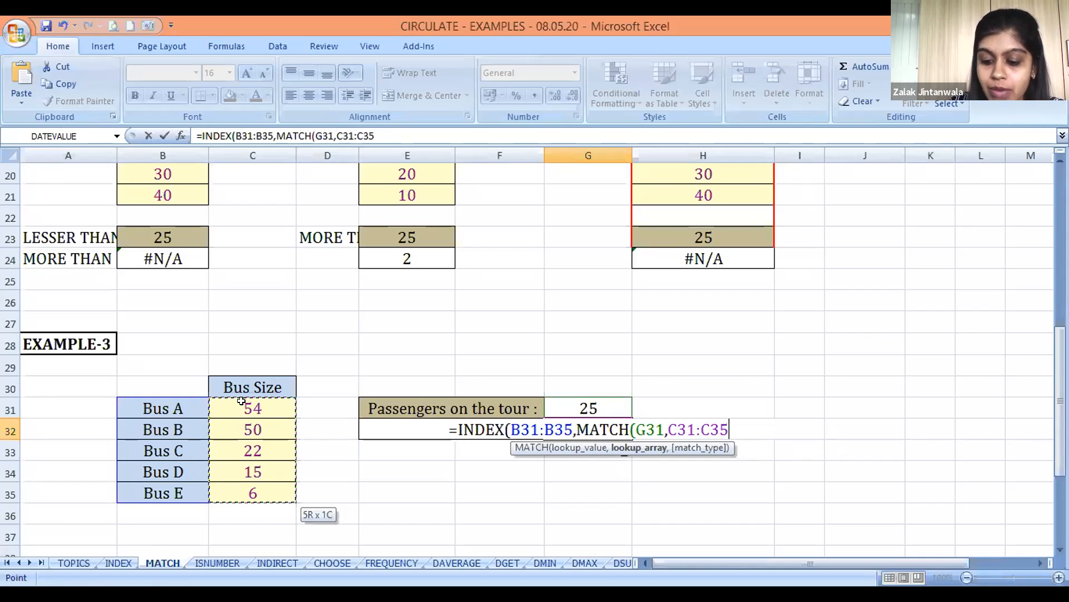
{"action": "type", "text": ",-1"}
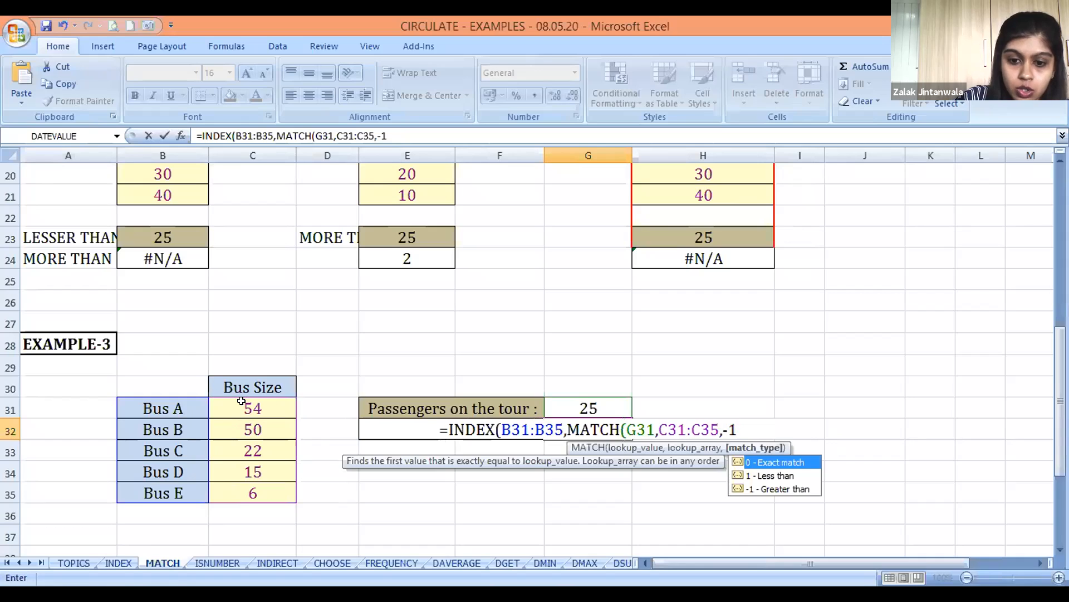
{"action": "type", "text": ")"}
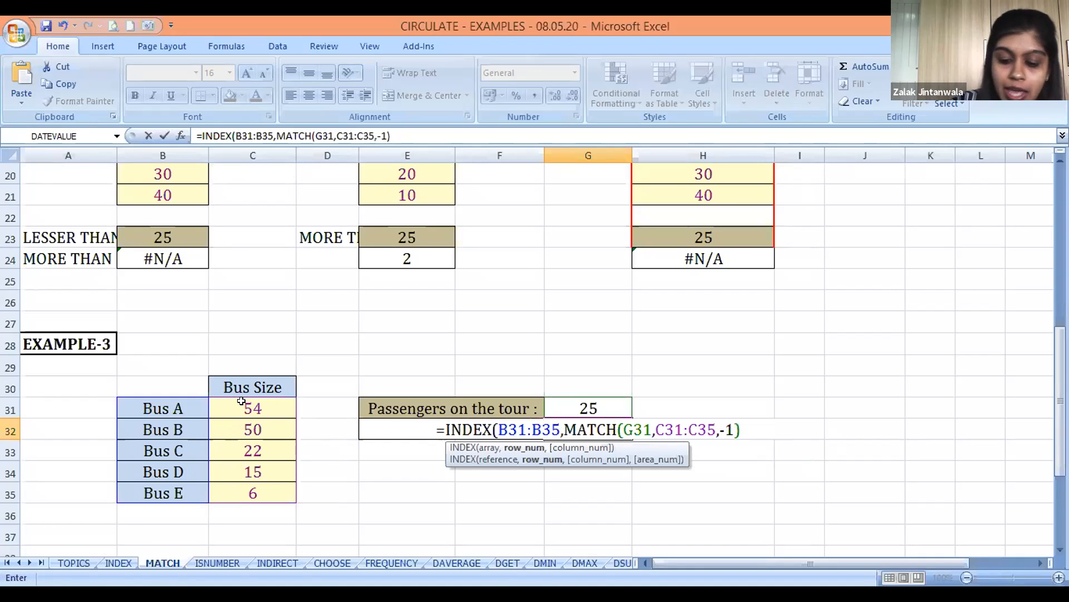
{"action": "type", "text": ")"}
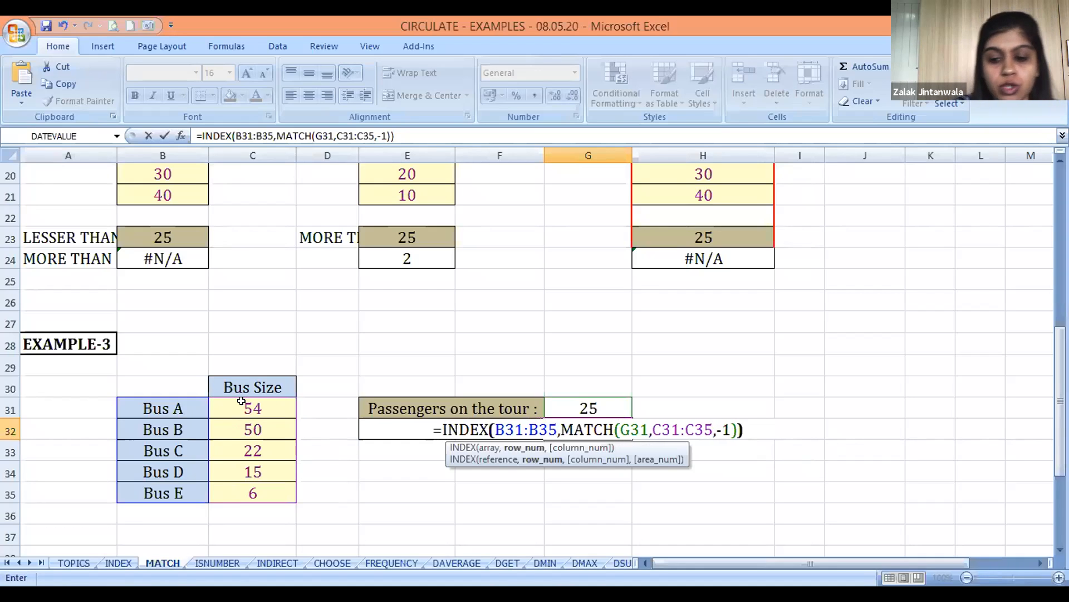
{"action": "key", "text": "Return"}
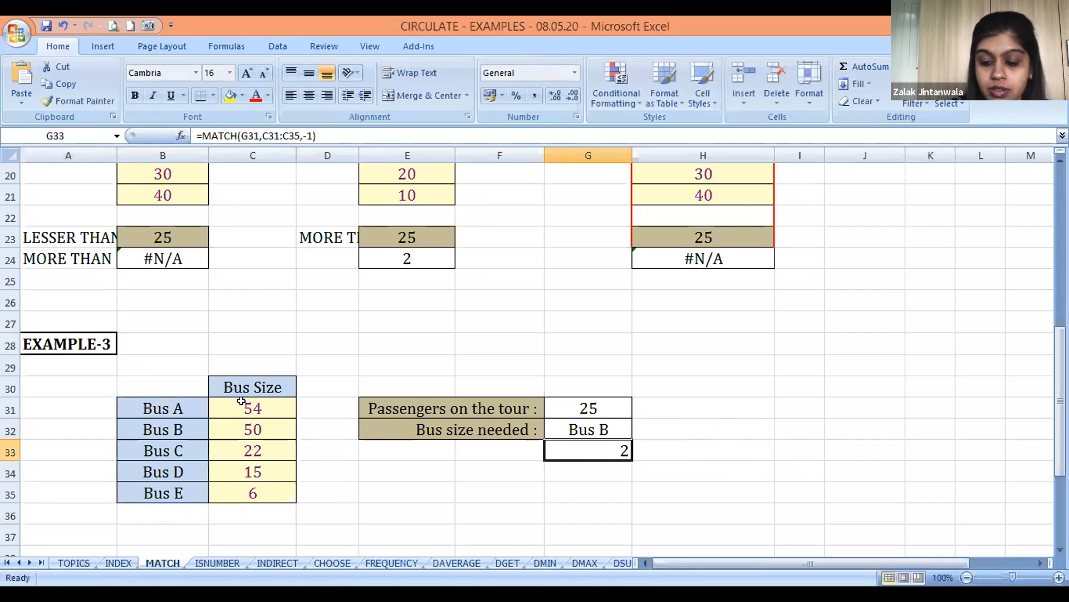
Clear the helper MATCH formula from G33 and review the combined INDEX and MATCH formula in G32
{"action": "key", "text": "Delete"}
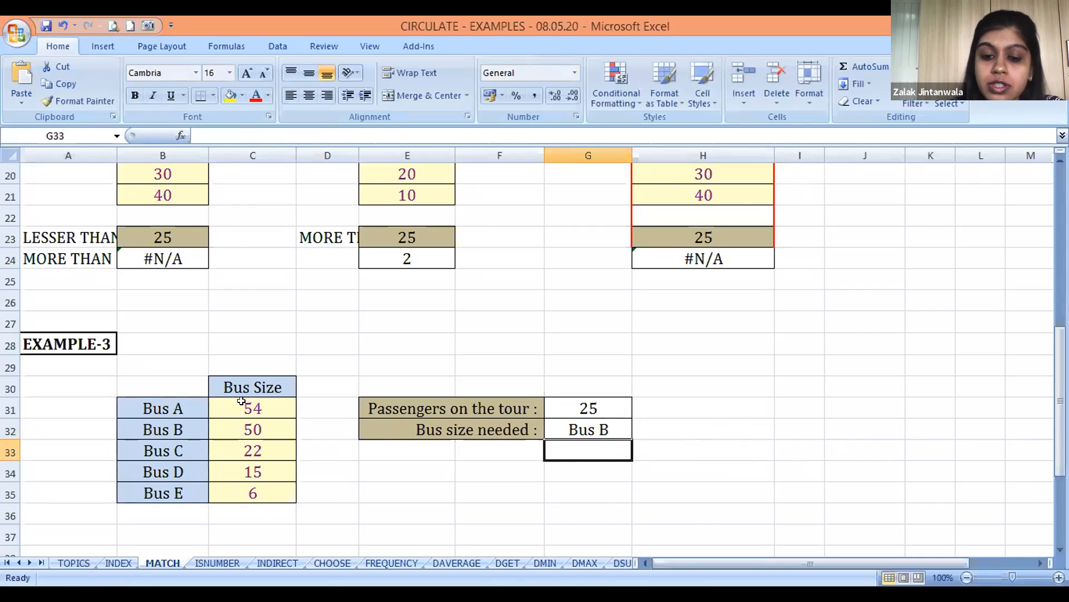
{"action": "key", "text": "Up"}
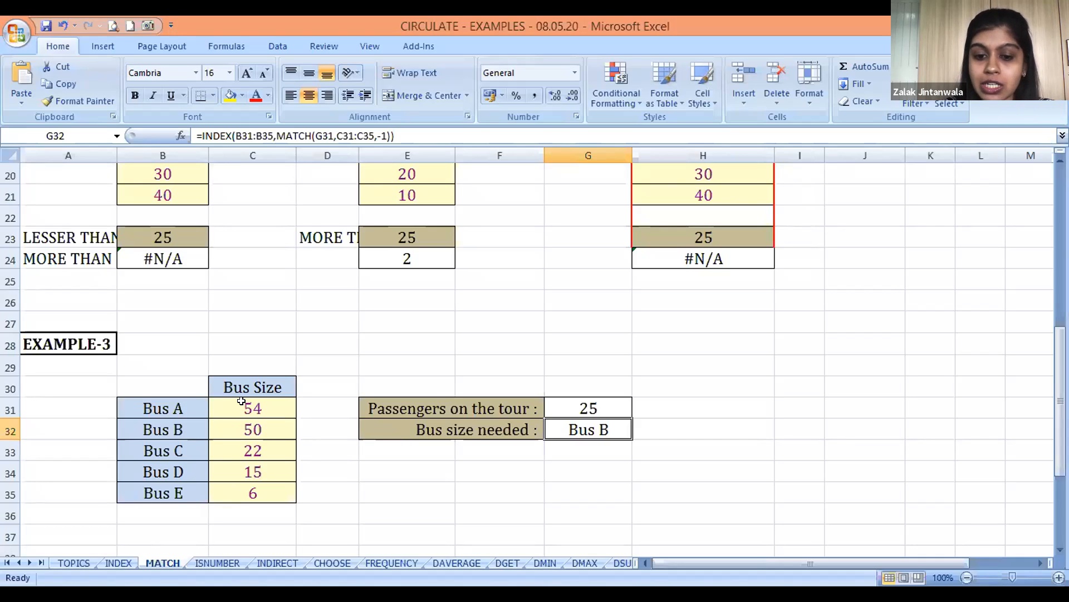
{"action": "key", "text": "Down"}
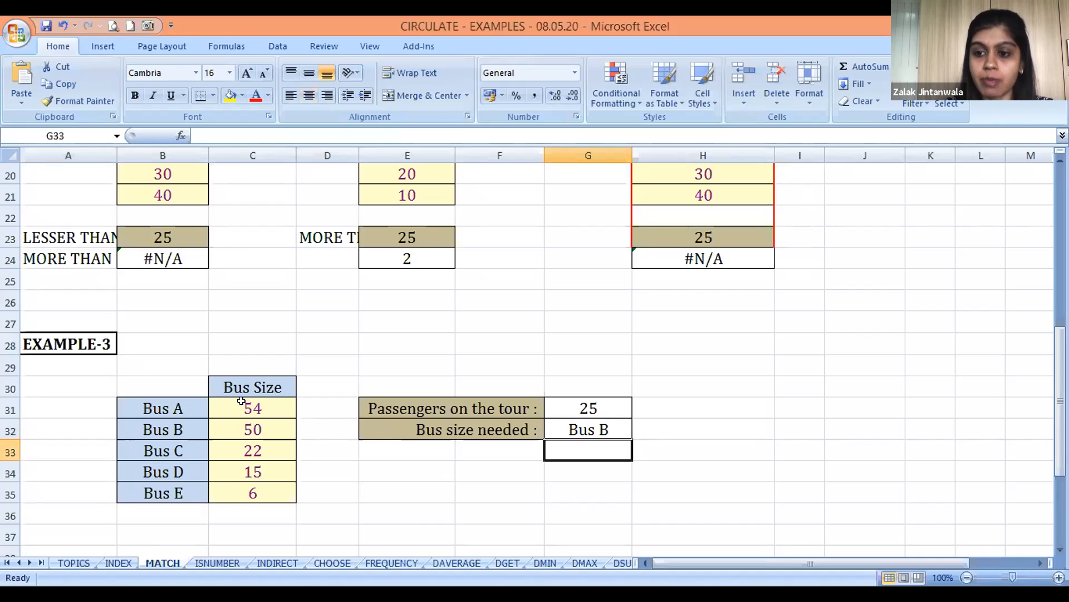
Move down to EXAMPLE-4 and examine the layout of its grade table and pupil table
{"action": "key", "text": "Left"}
{"action": "key", "text": "Left"}
{"action": "key", "text": "Down"}
{"action": "key", "text": "Left"}
{"action": "key", "text": "Left"}
{"action": "key", "text": "Down"}
{"action": "key", "text": "Down"}
{"action": "key", "text": "Down"}
{"action": "key", "text": "Down"}
{"action": "key", "text": "Down"}
{"action": "key", "text": "Down"}
{"action": "key", "text": "Down"}
{"action": "key", "text": "Down"}
{"action": "key", "text": "Down"}
{"action": "key", "text": "Down"}
{"action": "key", "text": "Down"}
{"action": "key", "text": "Down"}
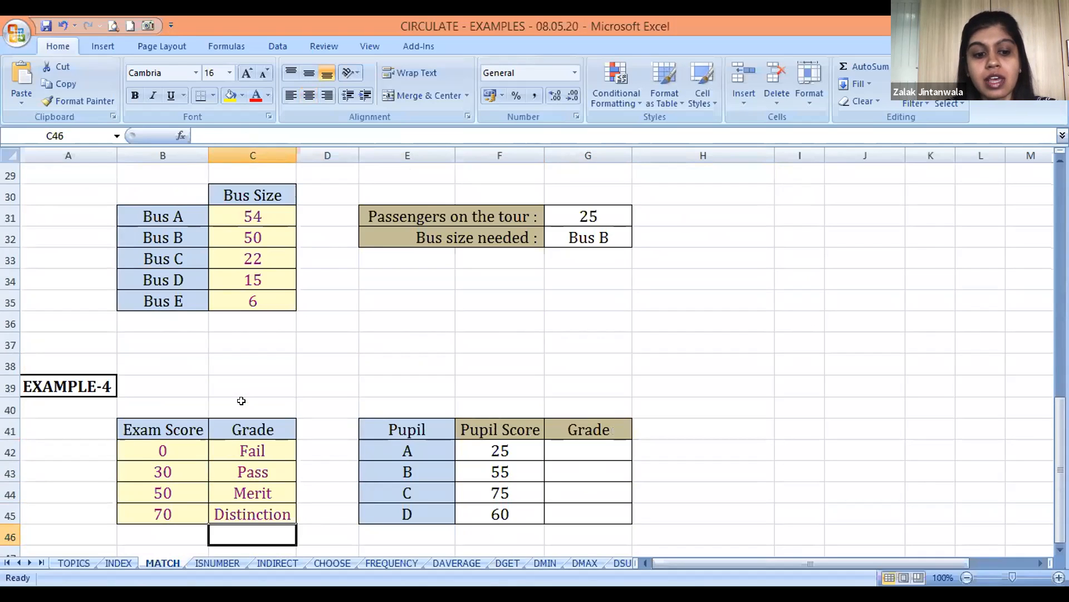
Go through the Exam Score thresholds in B42:B45 and their corresponding grades up to Distinction
{"action": "key", "text": "Left"}
{"action": "key", "text": "Up"}
{"action": "key", "text": "Up"}
{"action": "key", "text": "Up"}
{"action": "key", "text": "Up"}
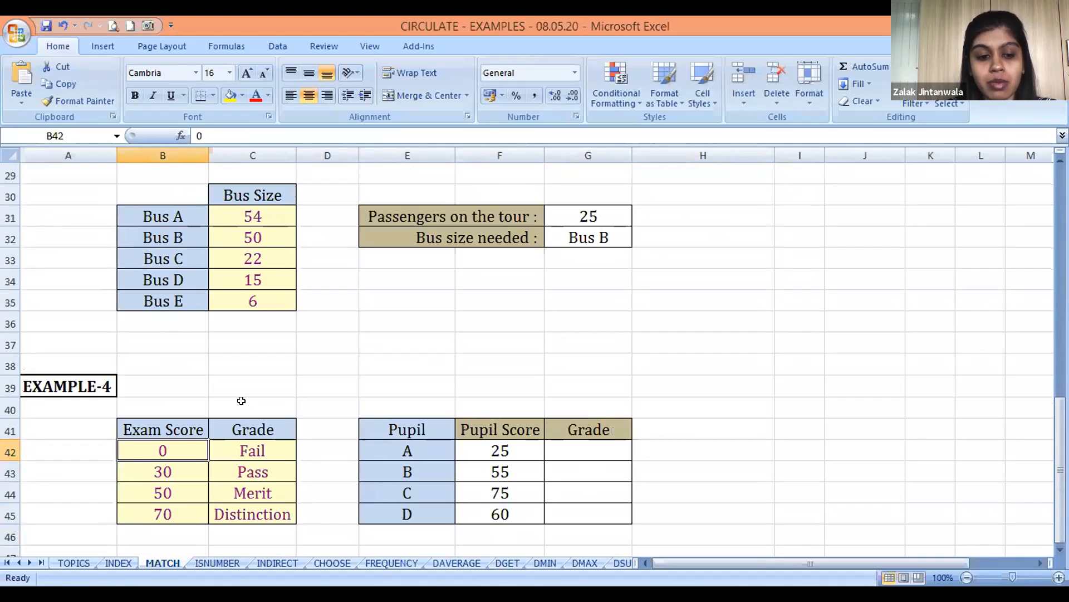
{"action": "key", "text": "Down"}
{"action": "key", "text": "Down"}
{"action": "key", "text": "Down"}
{"action": "key", "text": "Up"}
{"action": "key", "text": "Up"}
{"action": "key", "text": "Up"}
{"action": "key", "text": "Up"}
{"action": "key", "text": "Down"}
{"action": "key", "text": "Down"}
{"action": "key", "text": "Up"}
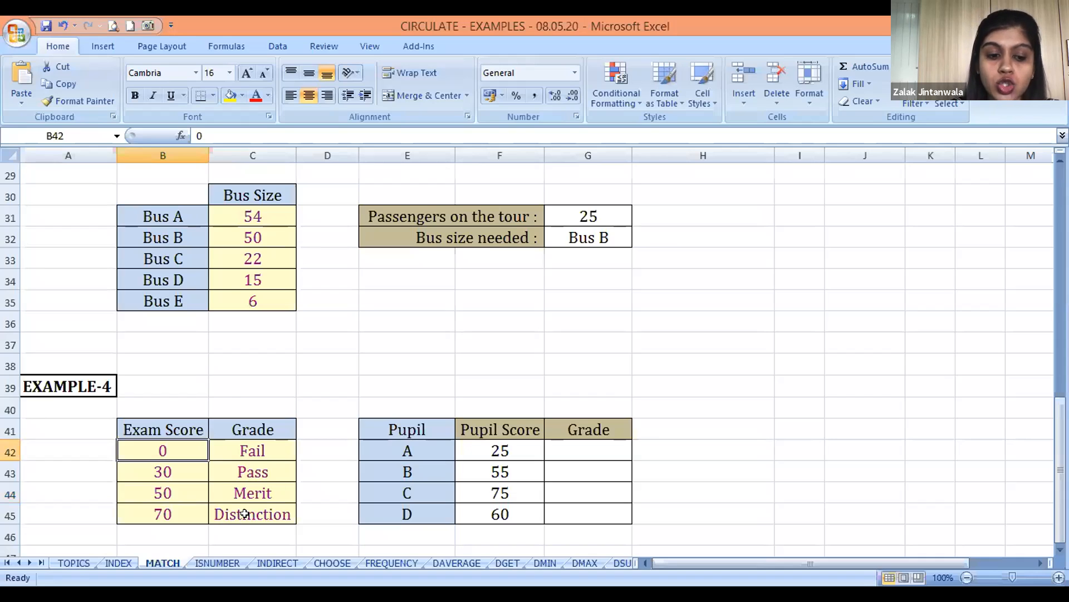
{"action": "left_click", "coordinate": [244, 513]}
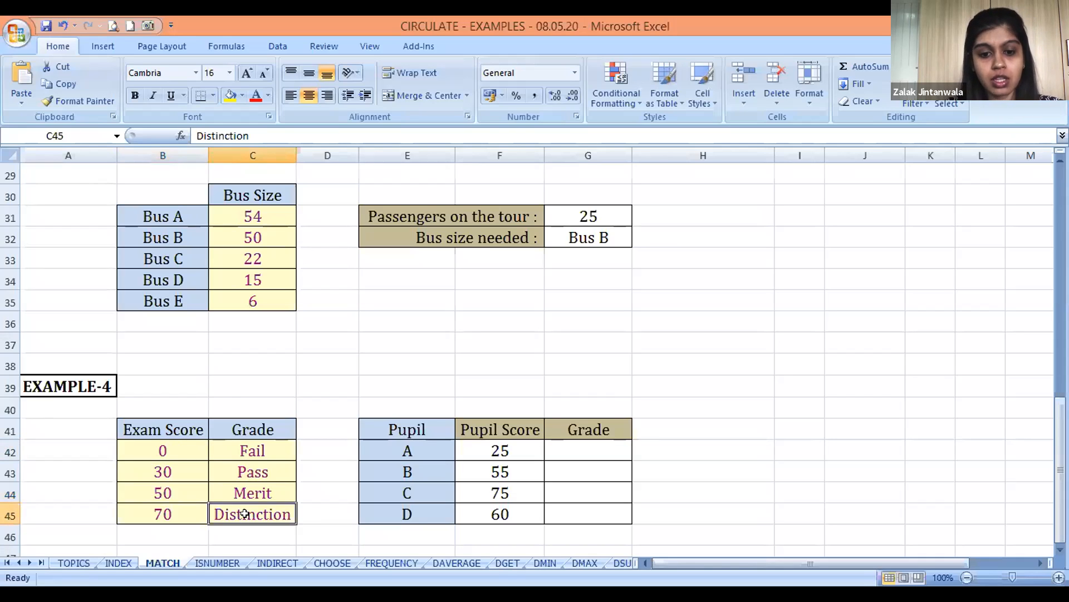
Go through the pupils and their Pupil Score values in E42:F45
{"action": "left_click", "coordinate": [404, 446]}
{"action": "key", "text": "Down"}
{"action": "key", "text": "Down"}
{"action": "key", "text": "Down"}
{"action": "key", "text": "Right"}
{"action": "key", "text": "Up"}
{"action": "key", "text": "Up"}
{"action": "key", "text": "Up"}
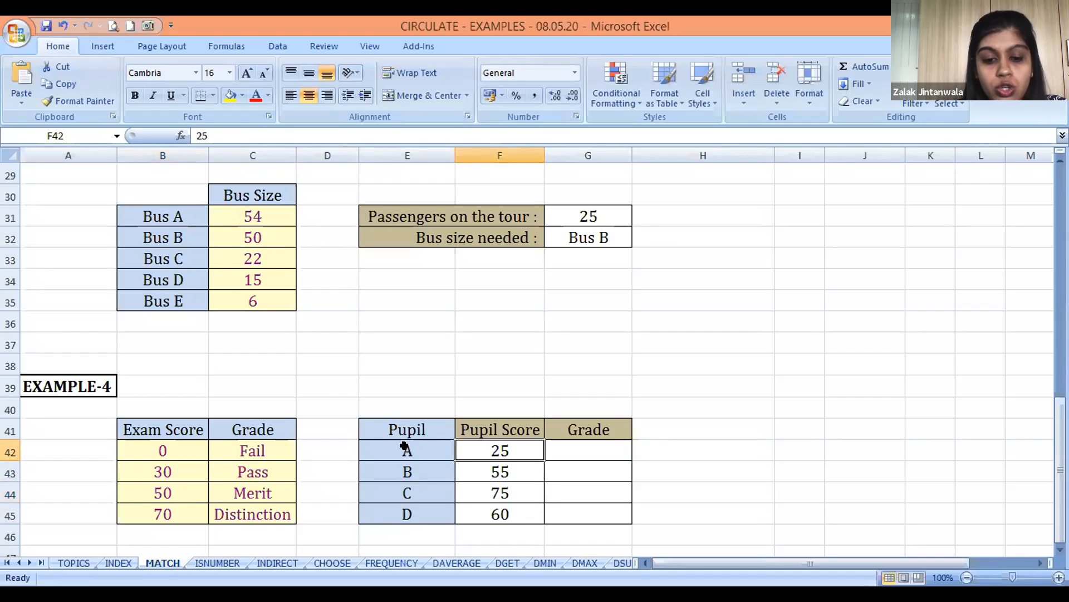
{"action": "key", "text": "Down"}
{"action": "key", "text": "Down"}
{"action": "key", "text": "Down"}
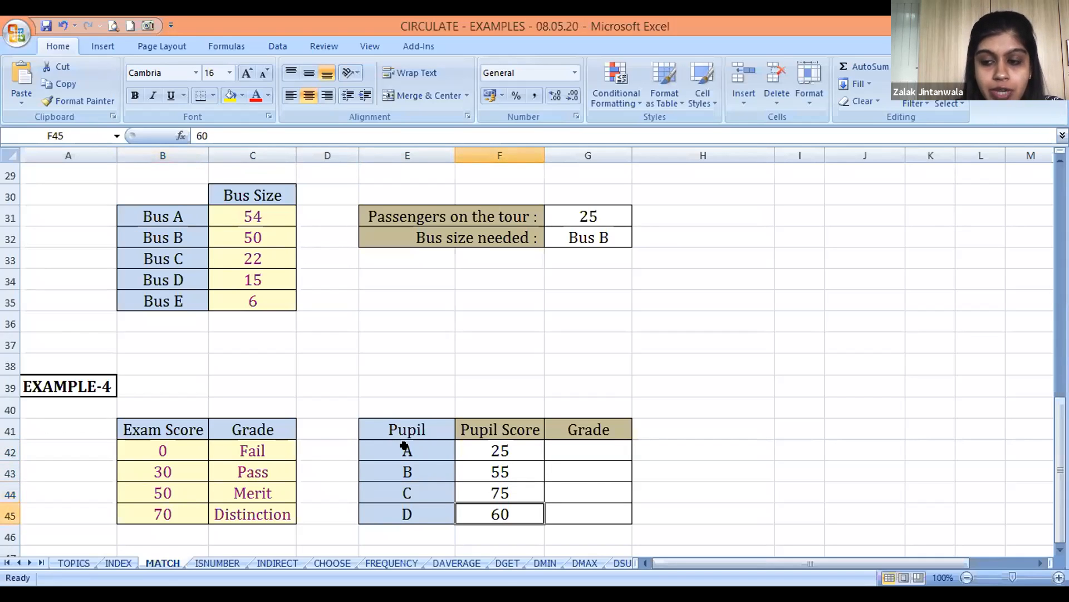
Examine pupil A's empty Grade cell G42, the Pupil Score in F42 and the first Exam Score threshold in B42
{"action": "key", "text": "Right"}
{"action": "key", "text": "Up"}
{"action": "key", "text": "Up"}
{"action": "key", "text": "Up"}
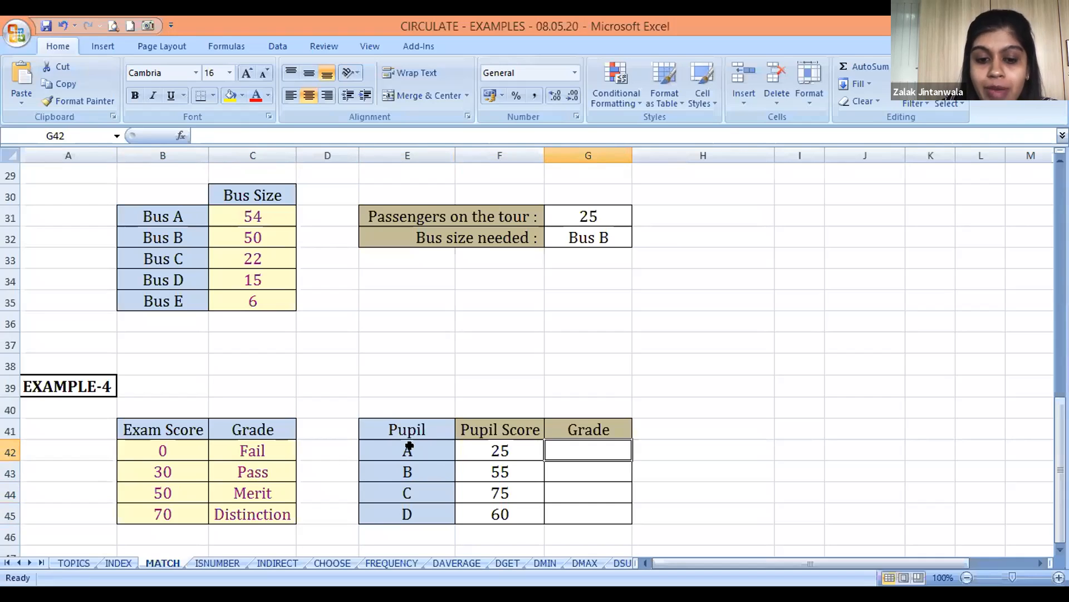
{"action": "left_click", "coordinate": [492, 448]}
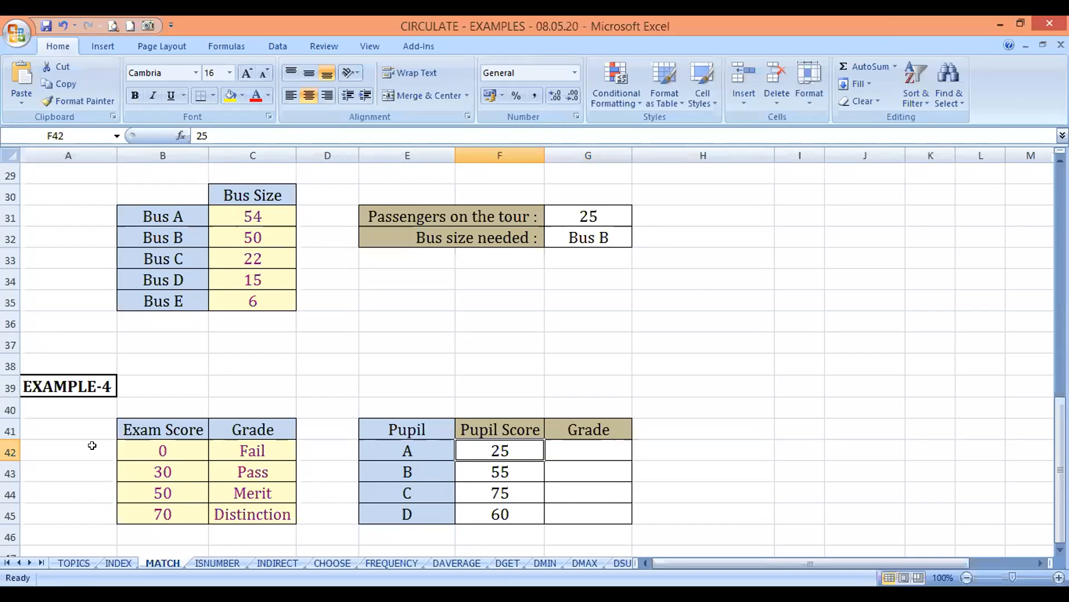
{"action": "left_click", "coordinate": [160, 445]}
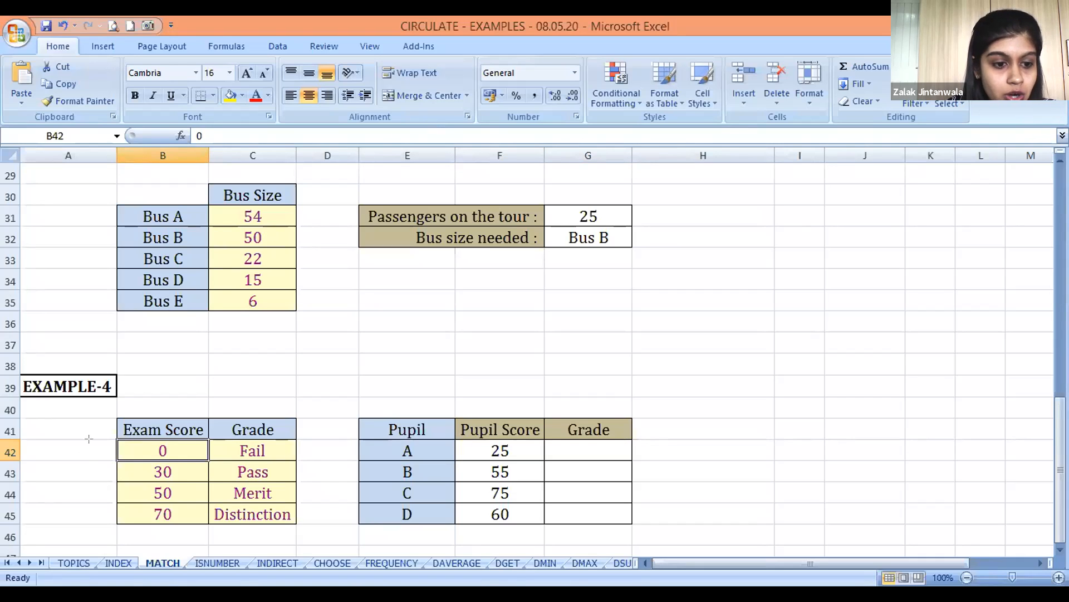
Mark the downward order of the Exam Score and Grade columns with annotation arrows, and clear the arrows
{"action": "left_click_drag", "start_coordinate": [98, 439], "coordinate": [89, 519]}
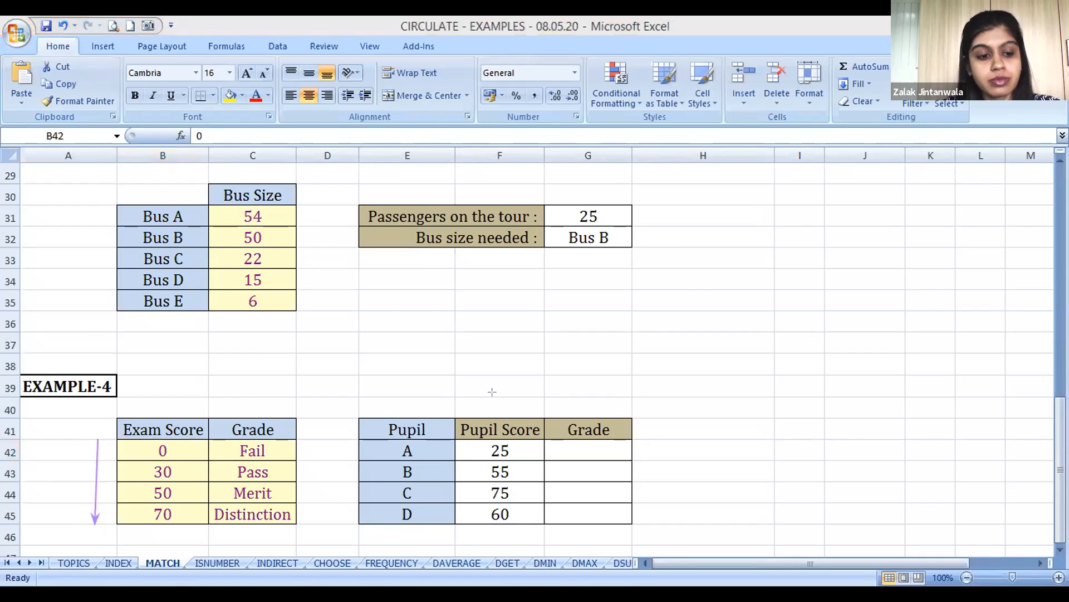
{"action": "left_click", "coordinate": [753, 51]}
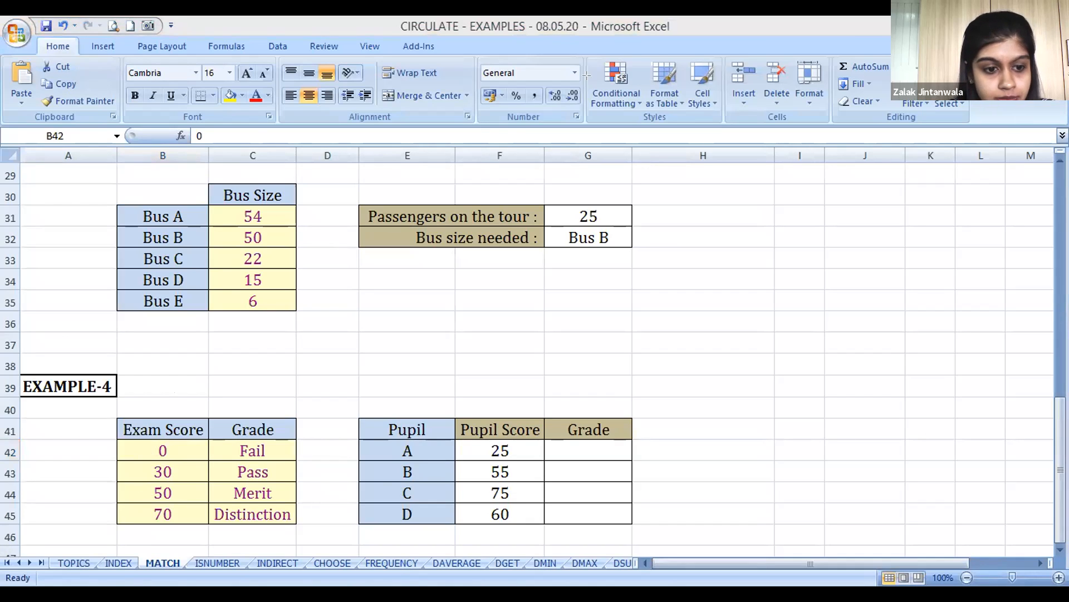
{"action": "mouse_move", "coordinate": [127, 399]}
{"action": "left_mouse_down"}
{"action": "mouse_move", "coordinate": [165, 531]}
{"action": "mouse_move", "coordinate": [135, 529]}
{"action": "left_mouse_up"}
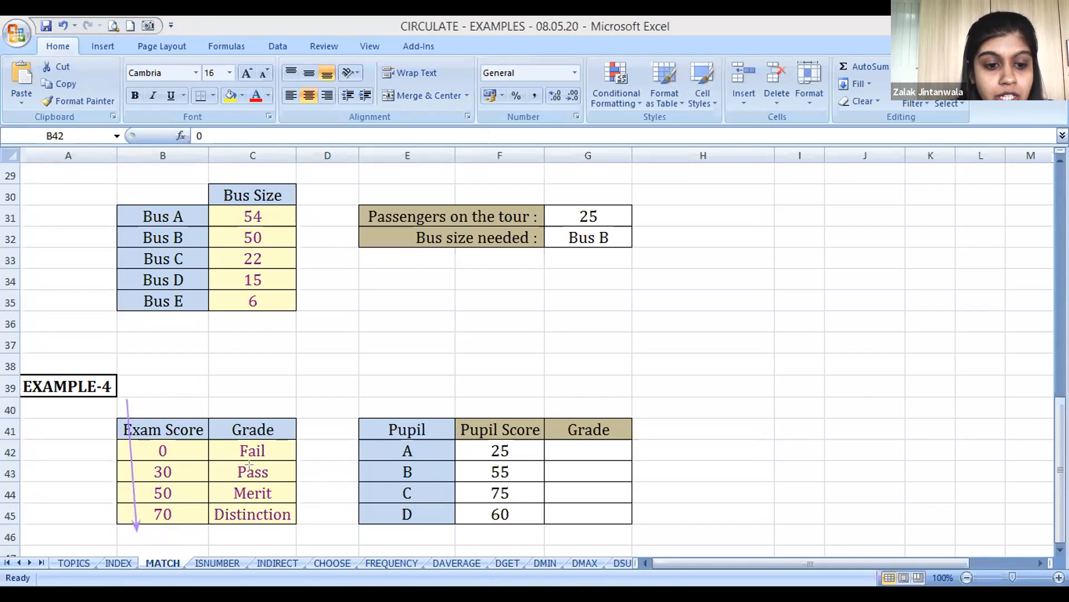
{"action": "left_click_drag", "start_coordinate": [221, 430], "coordinate": [222, 524]}
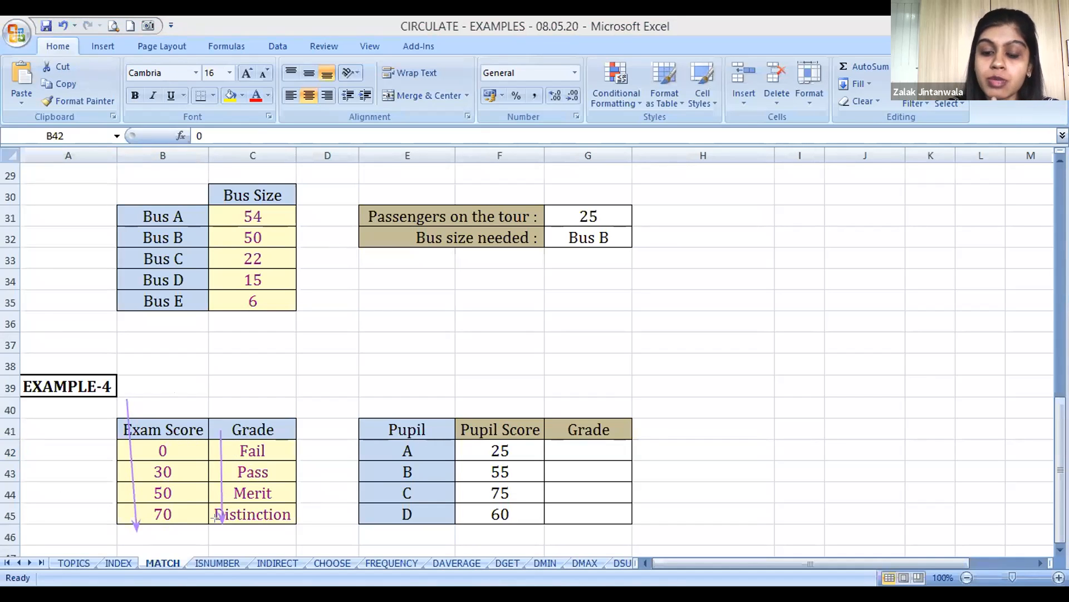
{"action": "left_click", "coordinate": [646, 201]}
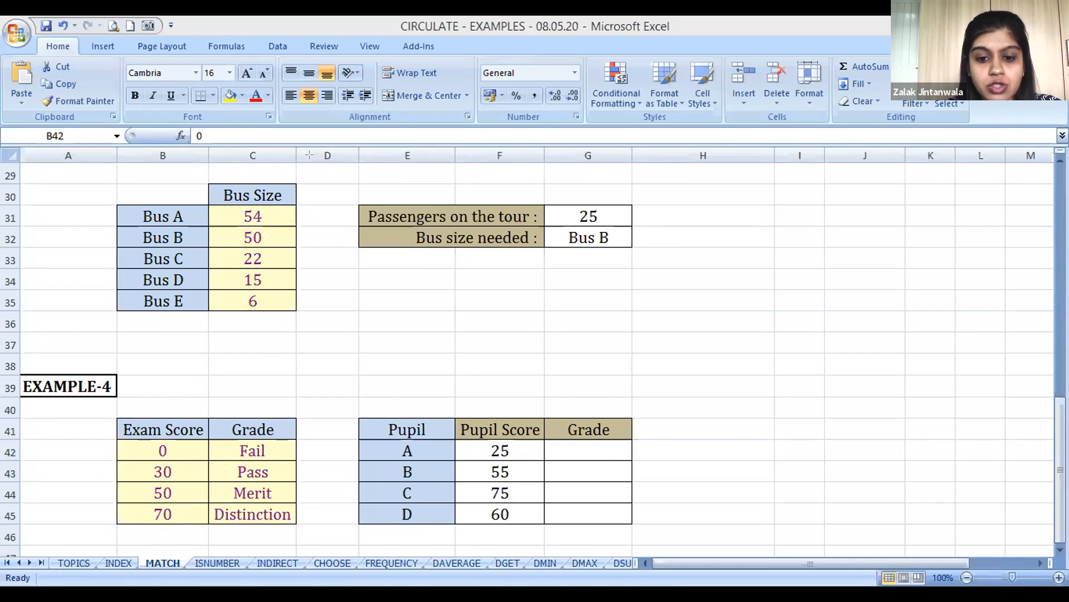
Start an INDEX formula in G42 with the grade range C42:C45 as its array
{"action": "left_click", "coordinate": [574, 451]}
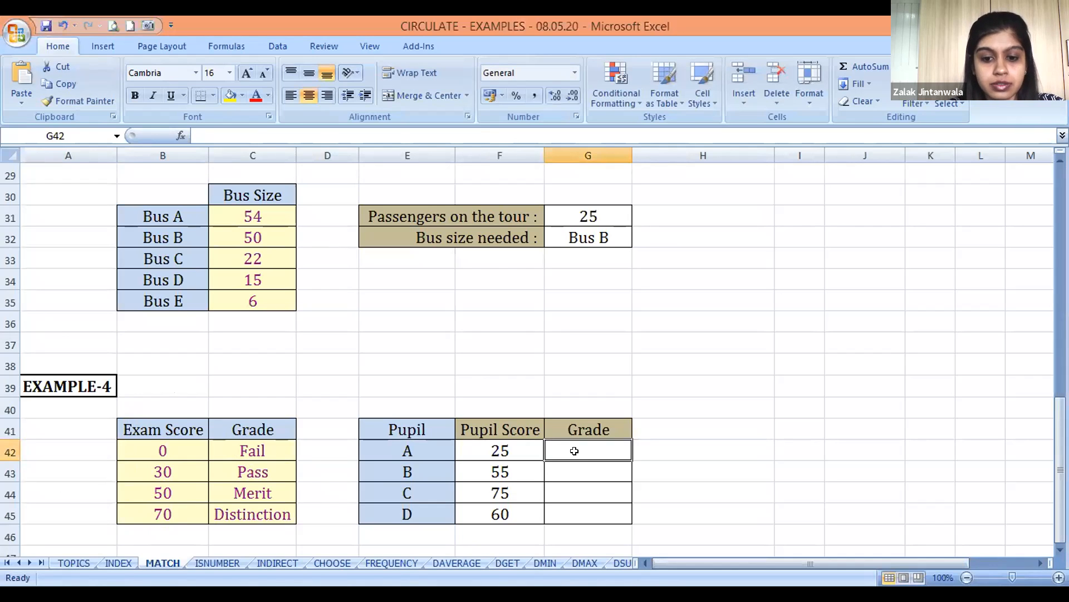
{"action": "type", "text": "=I"}
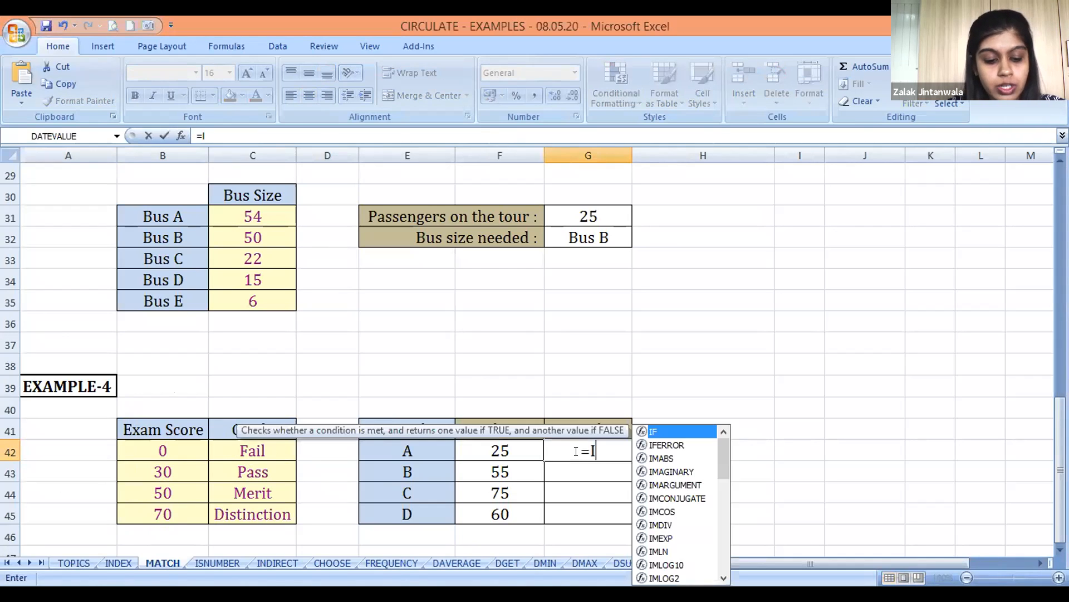
{"action": "type", "text": "NDEX("}
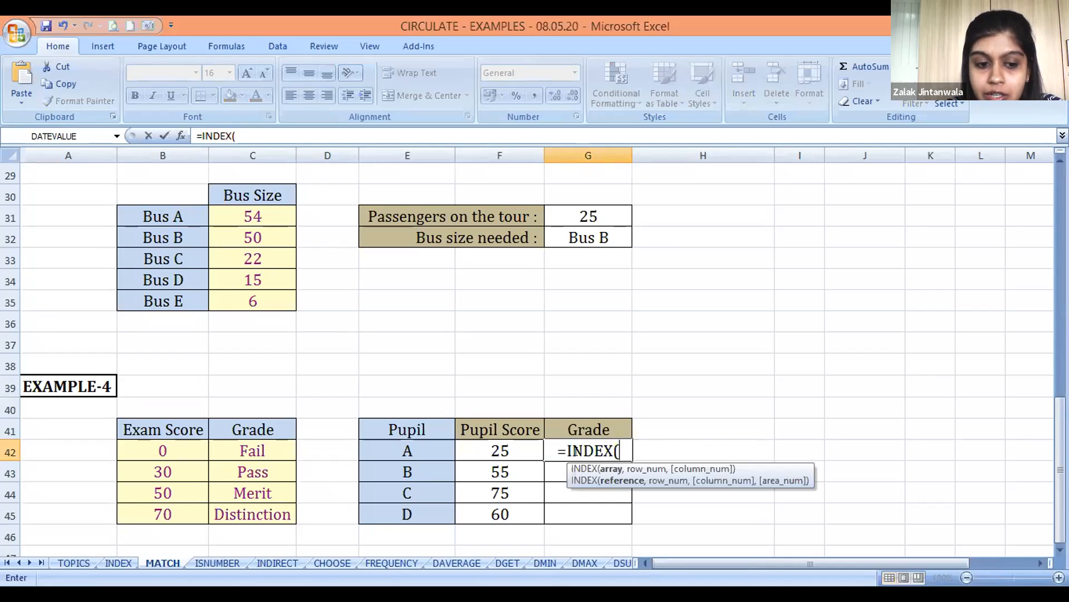
{"action": "left_click_drag", "start_coordinate": [245, 446], "coordinate": [248, 472]}
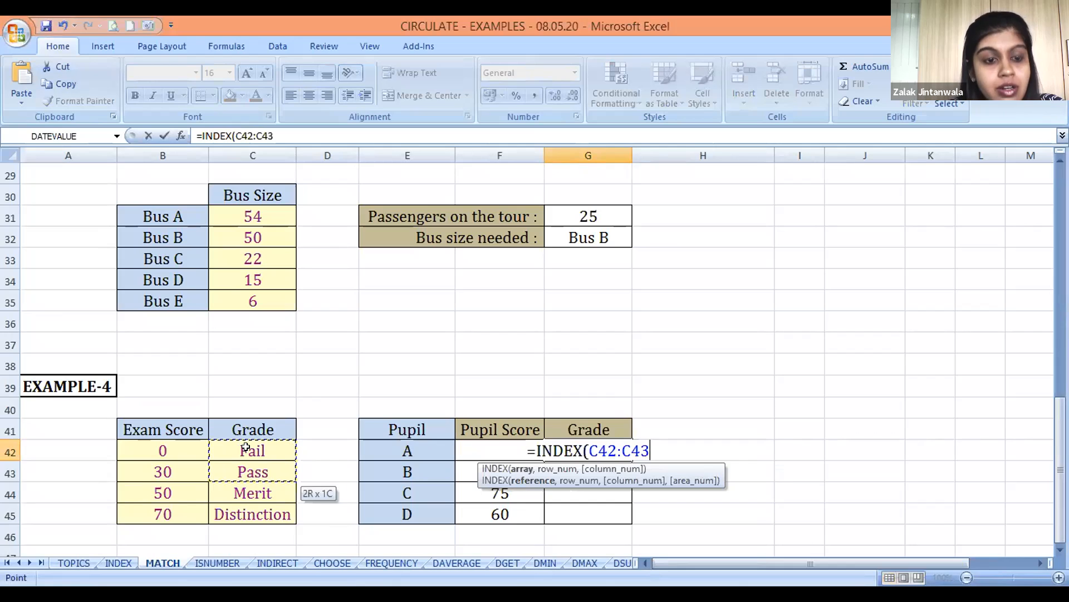
{"action": "key", "text": "shift+Down"}
{"action": "key", "text": "shift+Down"}
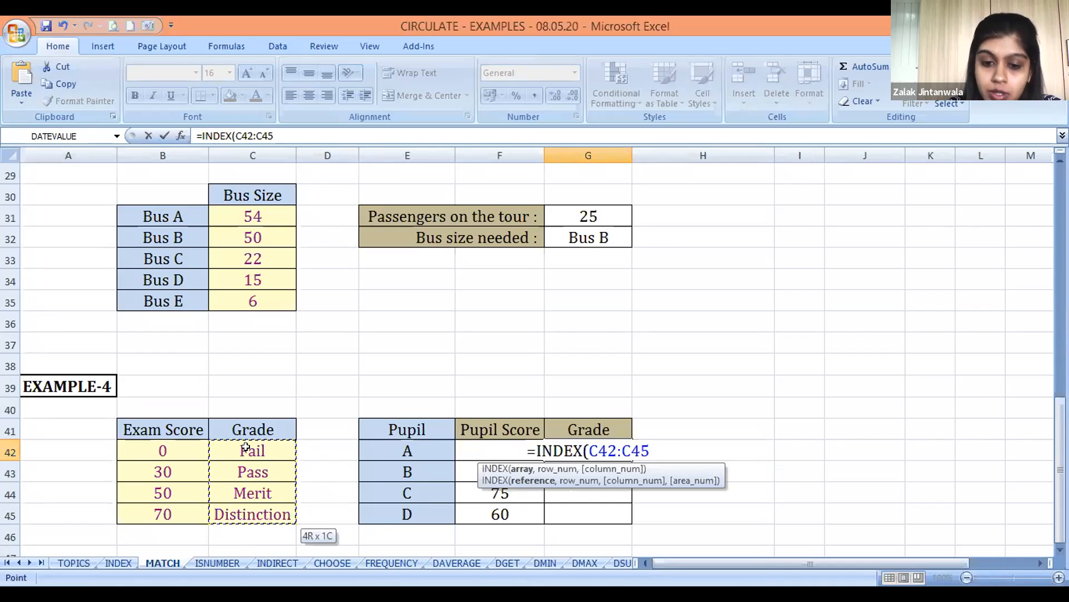
{"action": "type", "text": ","}
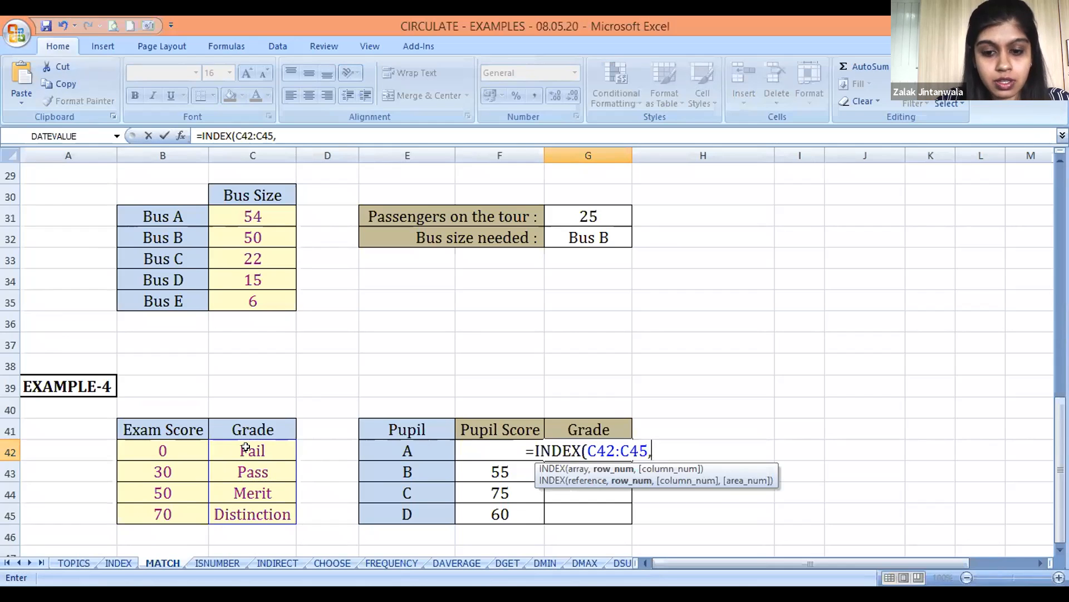
Nest a MATCH function as the row number of the G42 formula, with pupil A's score F42 as lookup value
{"action": "type", "text": "MA"}
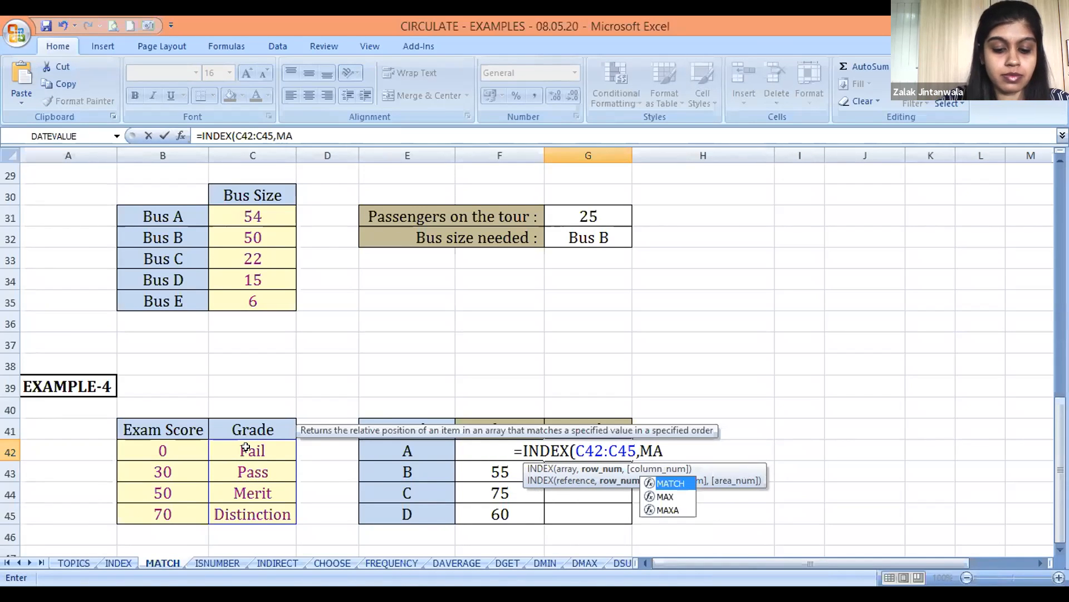
{"action": "type", "text": "TCH("}
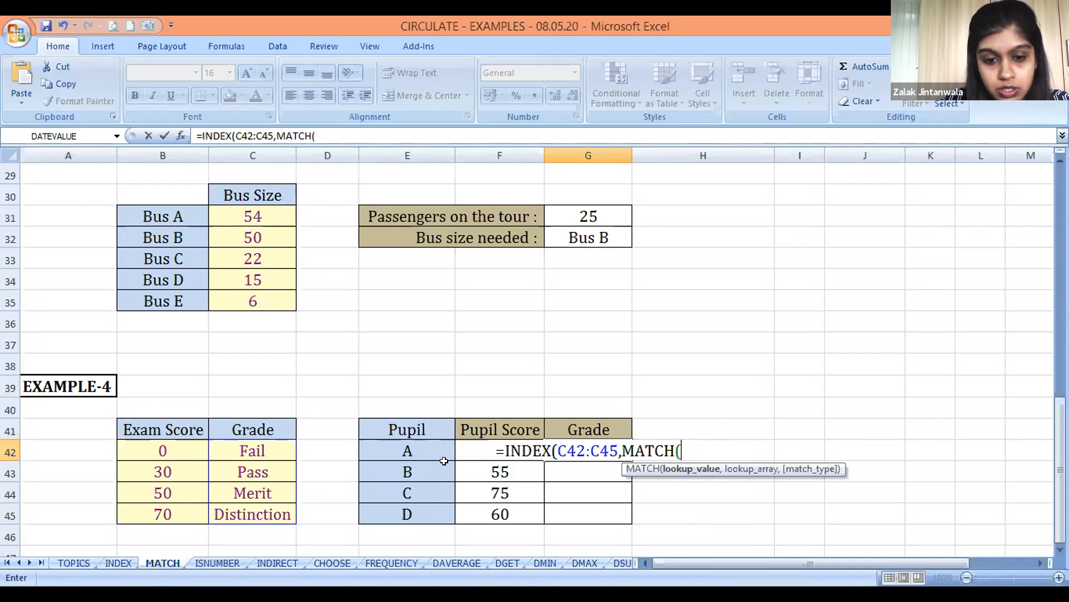
{"action": "left_click", "coordinate": [470, 463]}
{"action": "left_click", "coordinate": [470, 460]}
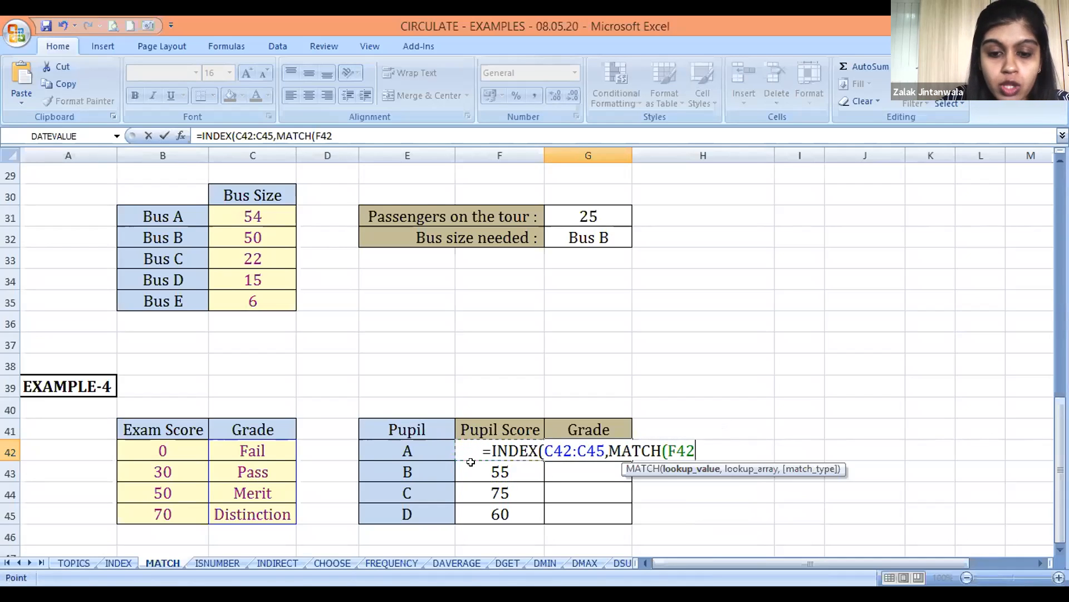
{"action": "type", "text": ","}
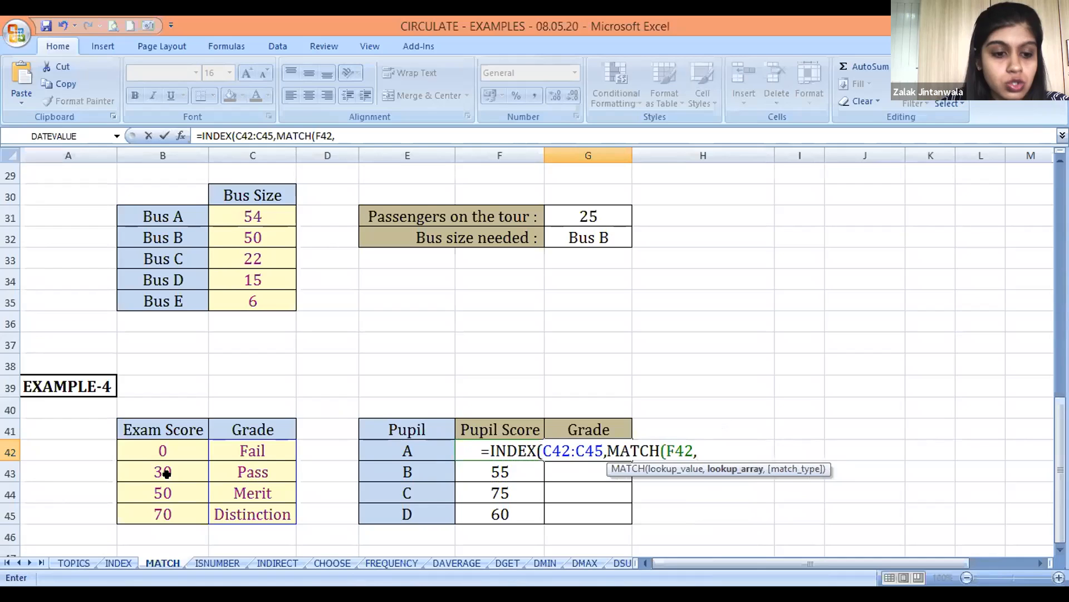
Complete the MATCH with lookup array B42:B45 and match type 1, and enter the finished formula in G42
{"action": "left_click", "coordinate": [170, 441]}
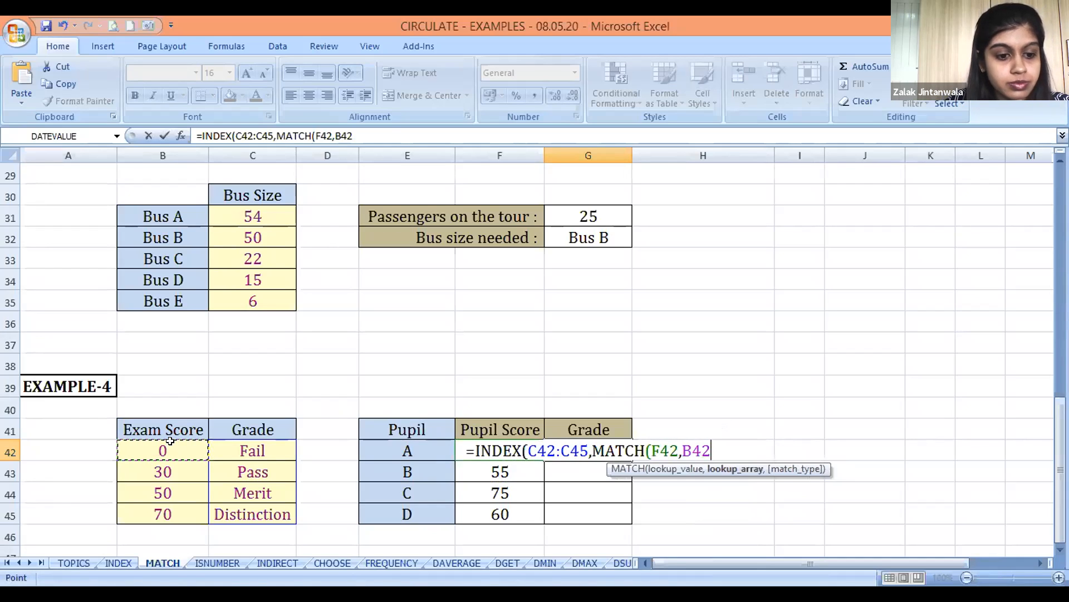
{"action": "key", "text": "ctrl+shift+Down"}
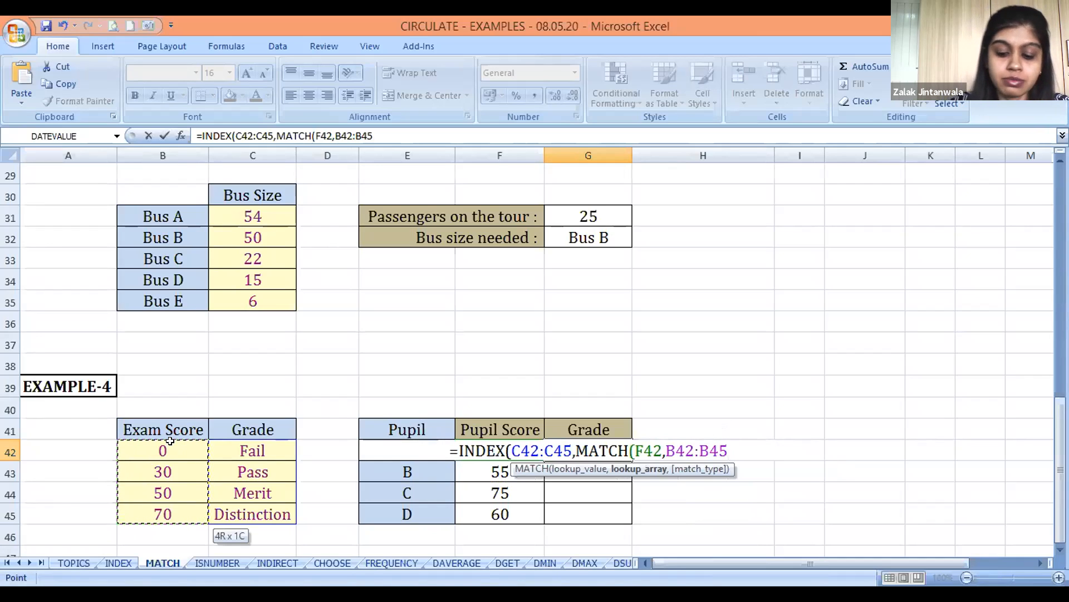
{"action": "type", "text": ","}
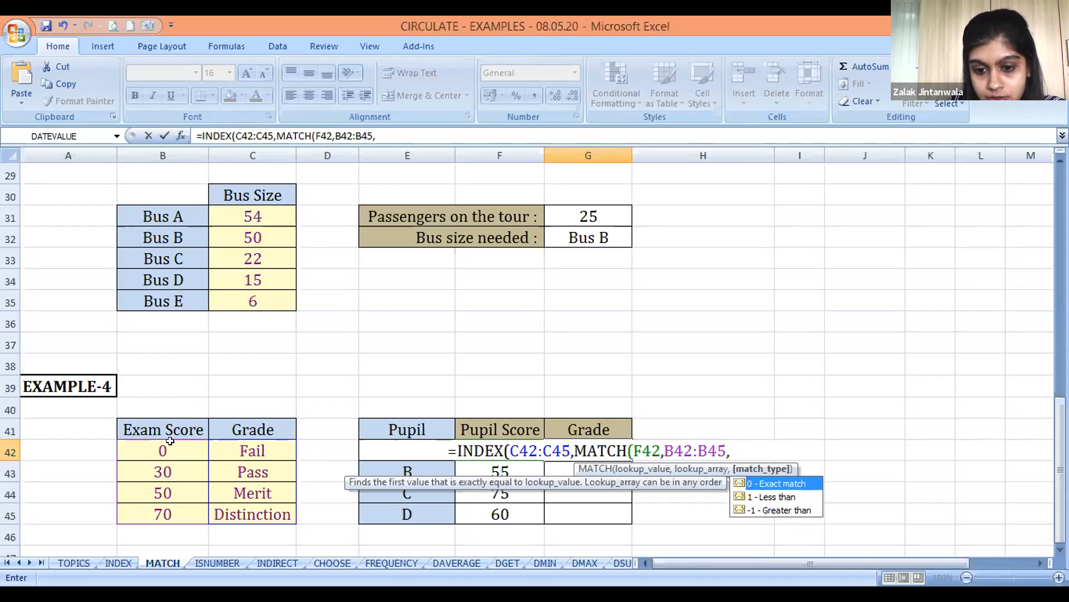
{"action": "type", "text": "1)"}
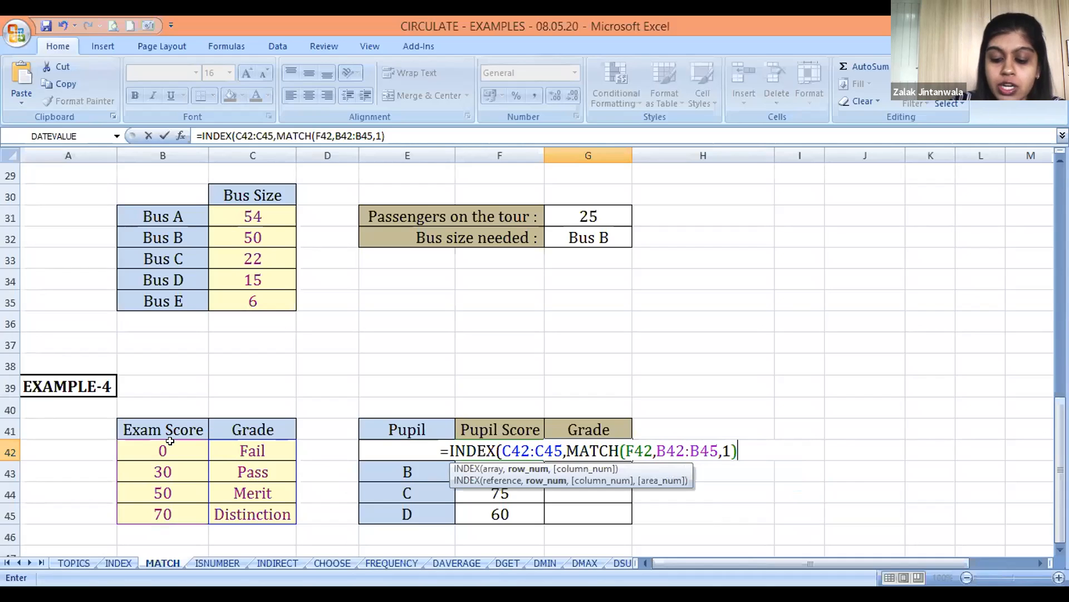
{"action": "type", "text": ")"}
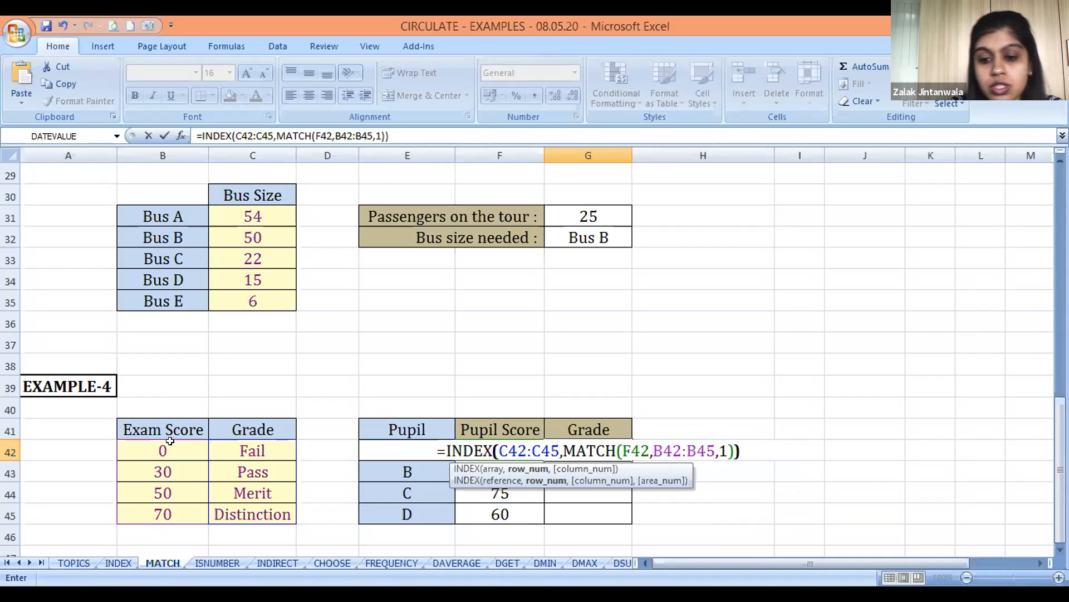
{"action": "key", "text": "Return"}
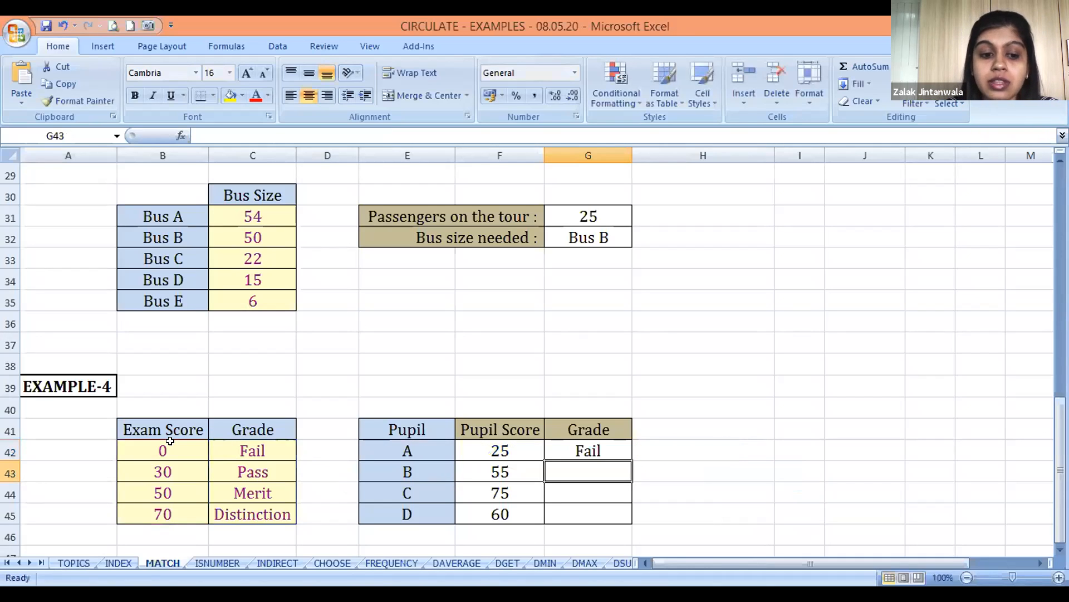
Go over the Grade column from G42 down through the empty cells that need the same formula
{"action": "key", "text": "Up"}
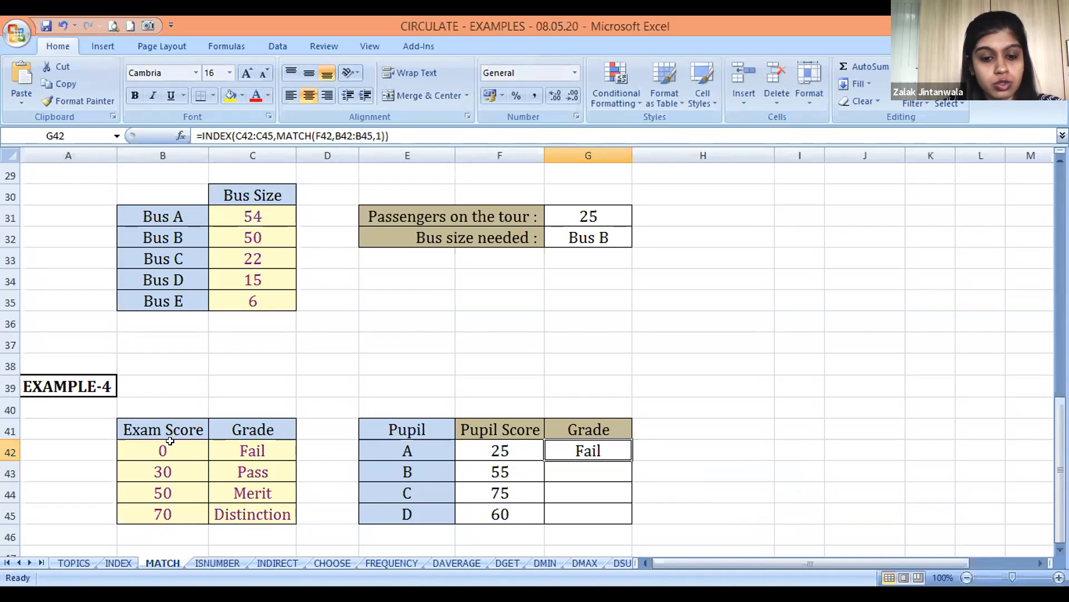
{"action": "key", "text": "Down"}
{"action": "key", "text": "Down"}
{"action": "key", "text": "Up"}
{"action": "key", "text": "Up"}
{"action": "key", "text": "Down"}
{"action": "key", "text": "Down"}
{"action": "key", "text": "Down"}
{"action": "key", "text": "Up"}
{"action": "key", "text": "Up"}
{"action": "key", "text": "Up"}
{"action": "key", "text": "Down"}
{"action": "key", "text": "Down"}
{"action": "key", "text": "Up"}
{"action": "key", "text": "Up"}
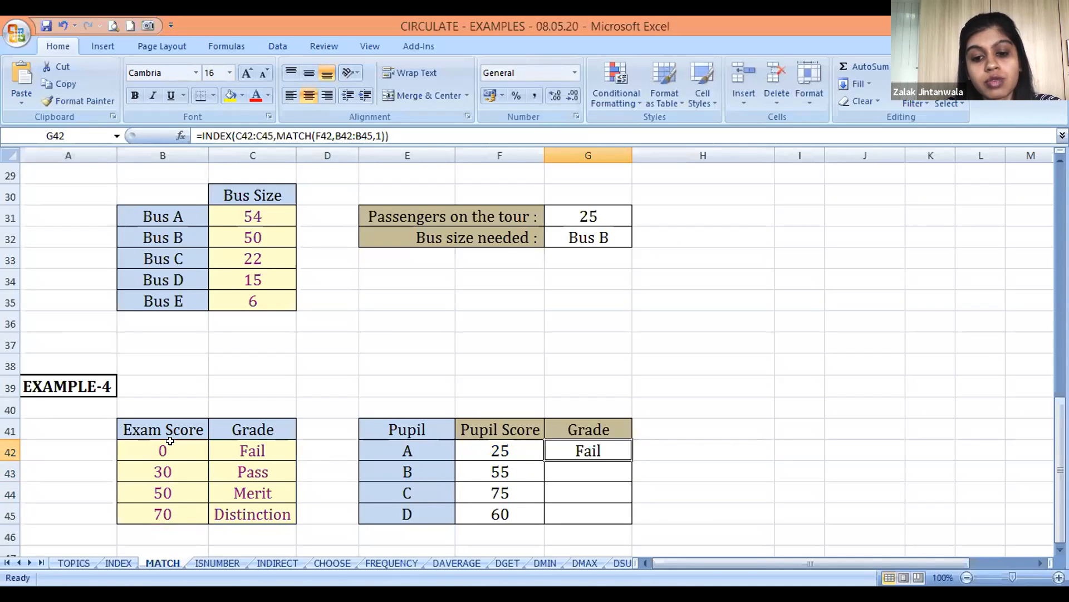
Edit the G42 formula to make the INDEX array absolute as $C$42:$C$45
{"action": "key", "text": "F2"}
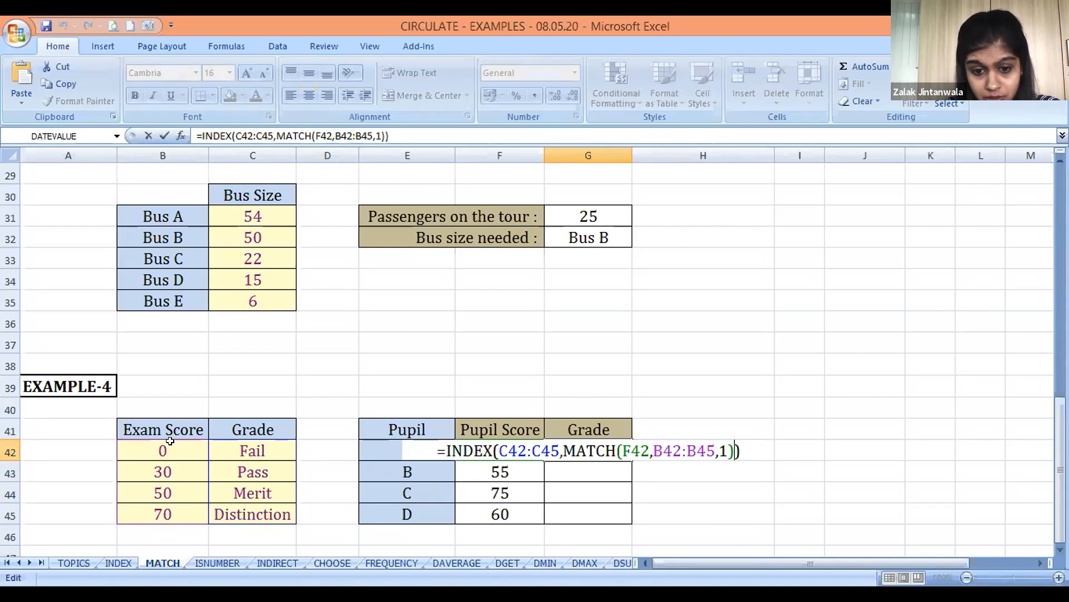
{"action": "key", "text": "Left"}
{"action": "key", "text": "Left"}
{"action": "key", "text": "Left"}
{"action": "key", "text": "Left"}
{"action": "key", "text": "Left"}
{"action": "key", "text": "Left"}
{"action": "key", "text": "Left"}
{"action": "key", "text": "Left"}
{"action": "key", "text": "Left"}
{"action": "key", "text": "Left"}
{"action": "key", "text": "Left"}
{"action": "key", "text": "Left"}
{"action": "key", "text": "Left"}
{"action": "key", "text": "Left"}
{"action": "key", "text": "Left"}
{"action": "key", "text": "Left"}
{"action": "key", "text": "Left"}
{"action": "key", "text": "Left"}
{"action": "key", "text": "Left"}
{"action": "key", "text": "Left"}
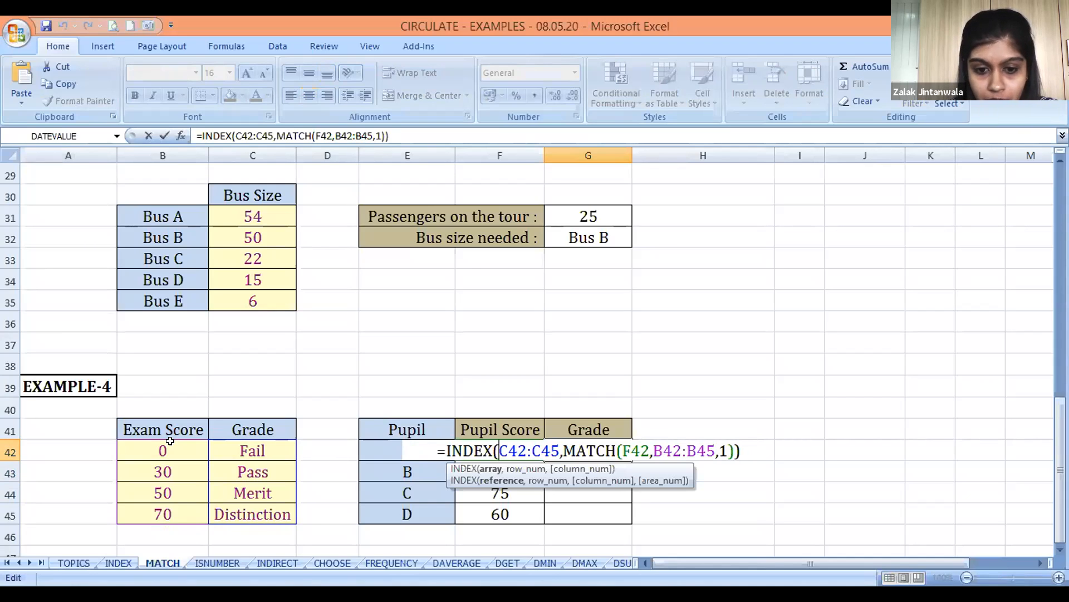
{"action": "key", "text": "F4"}
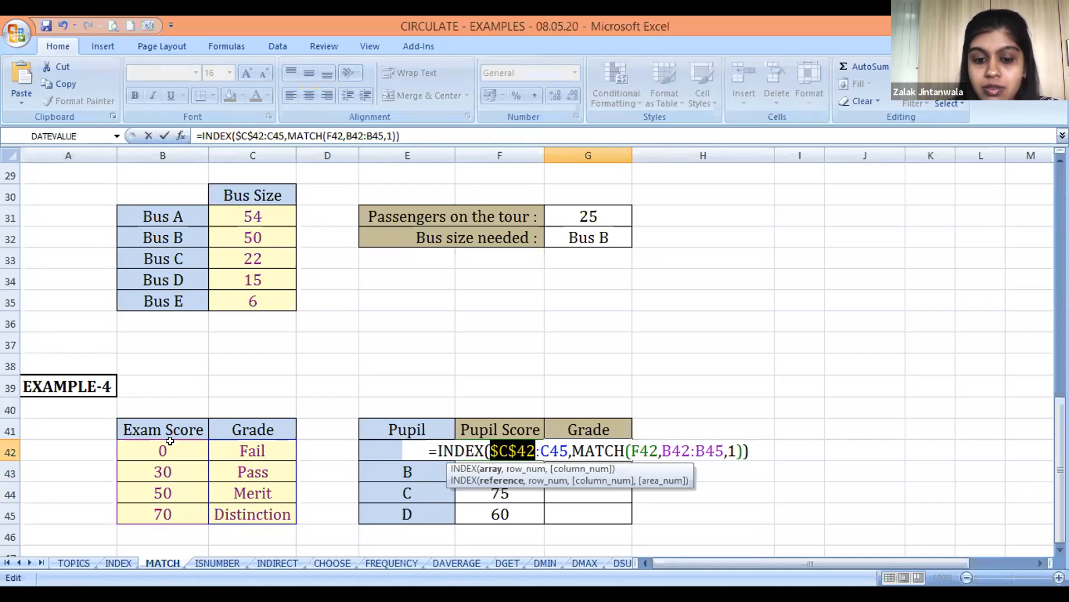
{"action": "key", "text": "Right"}
{"action": "key", "text": "Right"}
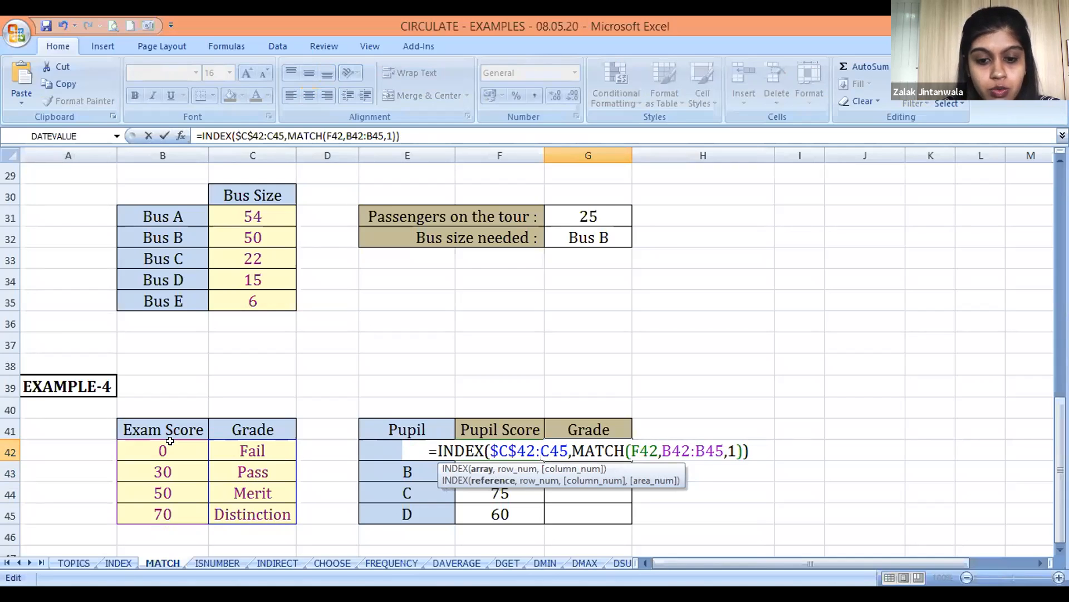
{"action": "key", "text": "F4"}
Make the MATCH lookup array absolute as $B$42:$B$45 and confirm the G42 formula
{"action": "key", "text": "Right"}
{"action": "key", "text": "Right"}
{"action": "key", "text": "Right"}
{"action": "key", "text": "Right"}
{"action": "key", "text": "Right"}
{"action": "key", "text": "Right"}
{"action": "key", "text": "Right"}
{"action": "key", "text": "Right"}
{"action": "key", "text": "Right"}
{"action": "key", "text": "Right"}
{"action": "key", "text": "Right"}
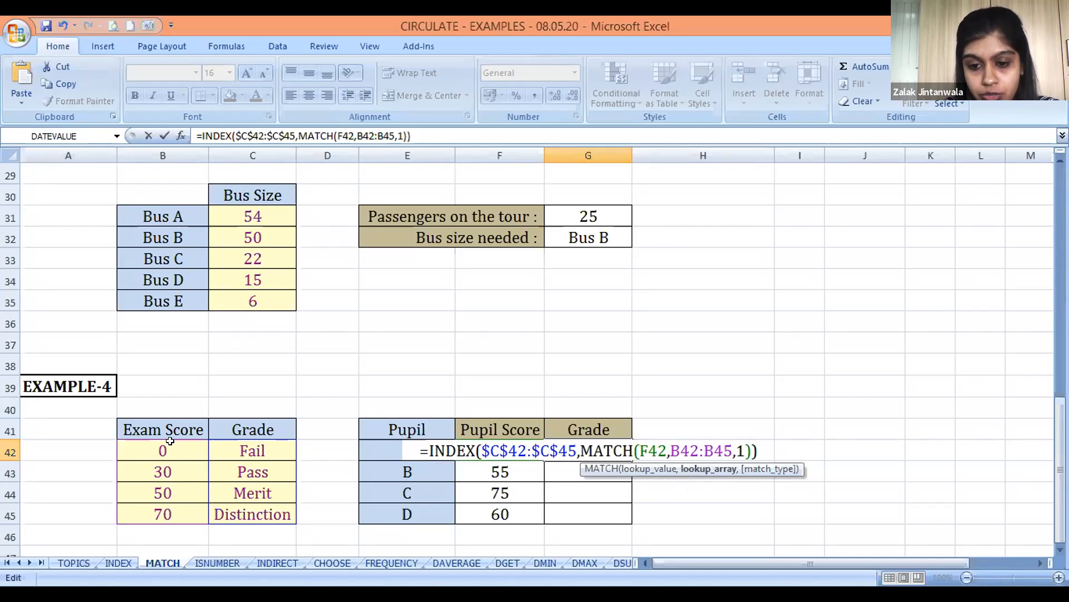
{"action": "key", "text": "F4"}
{"action": "key", "text": "F4"}
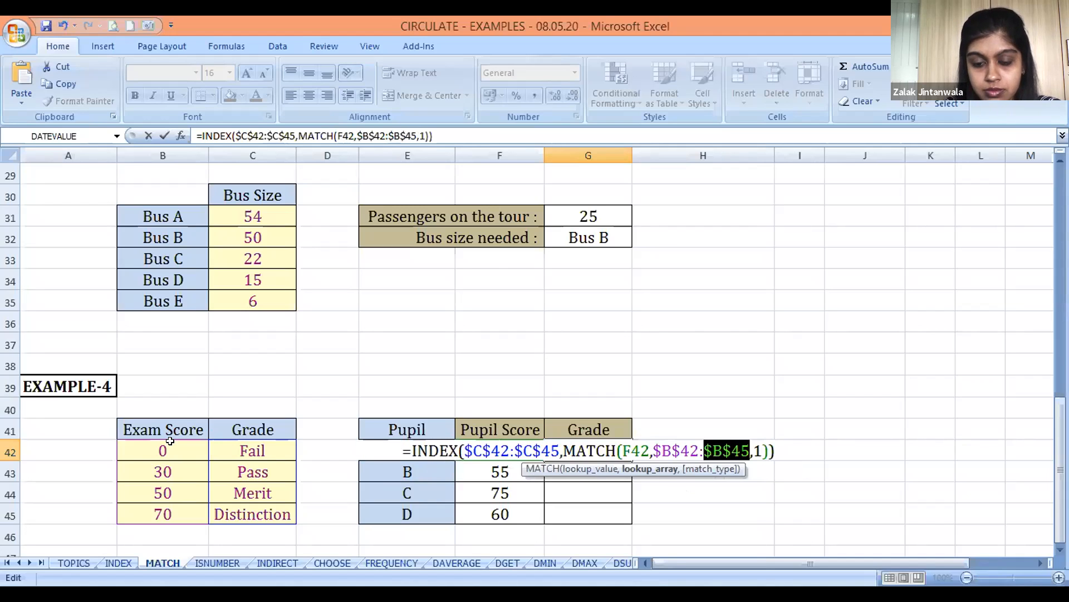
{"action": "key", "text": "ctrl+Return"}
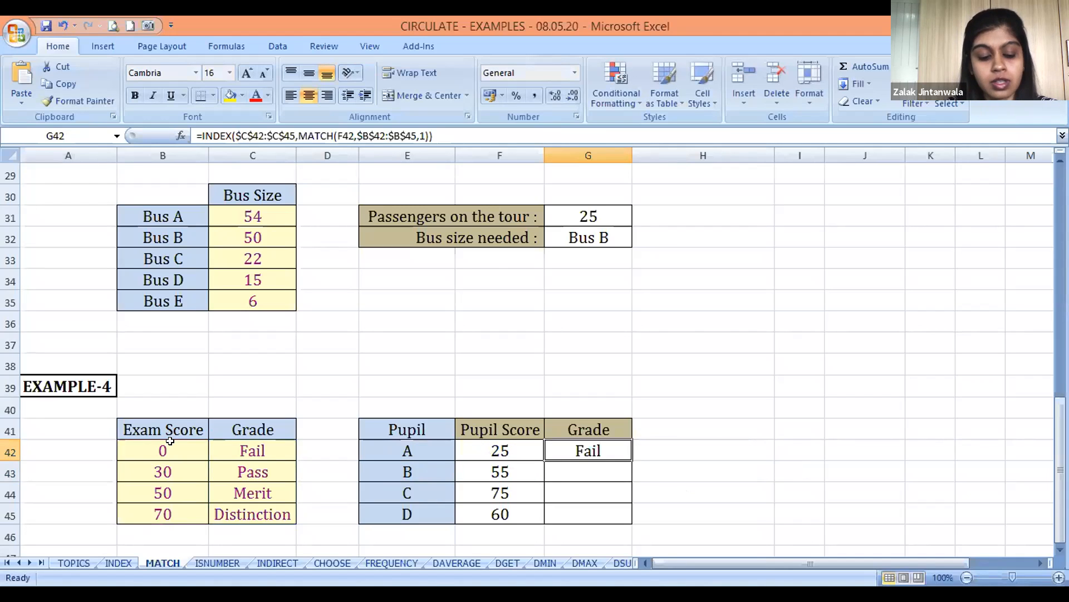
Copy the grade formula from G42 into G43:G45 for pupils B, C and D
{"action": "key", "text": "ctrl+c"}
{"action": "key", "text": "Down"}
{"action": "key", "text": "shift+Down"}
{"action": "key", "text": "shift+Down"}
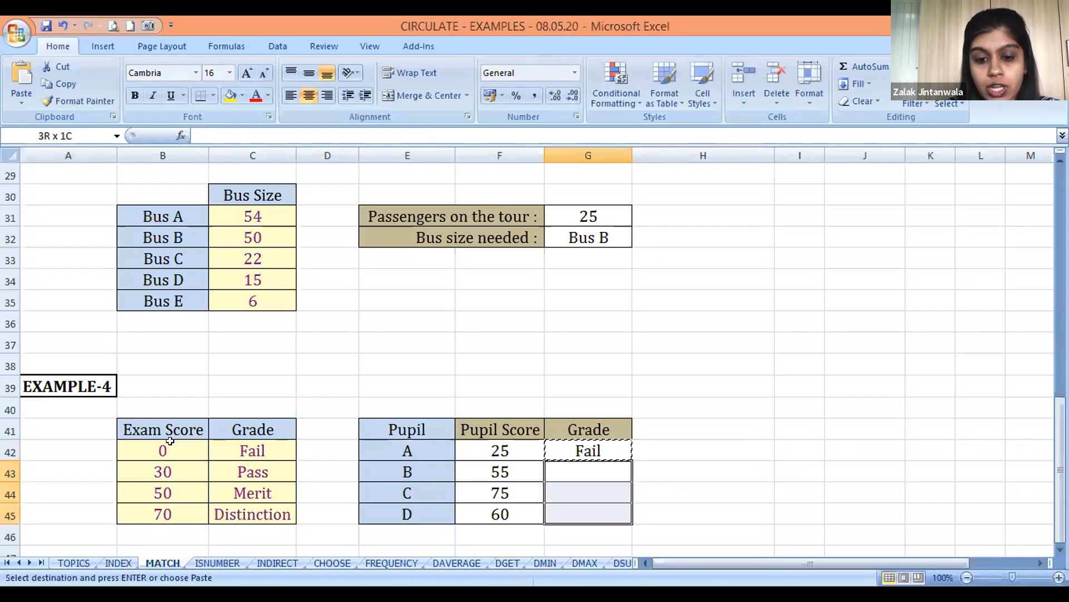
{"action": "key", "text": "Return"}
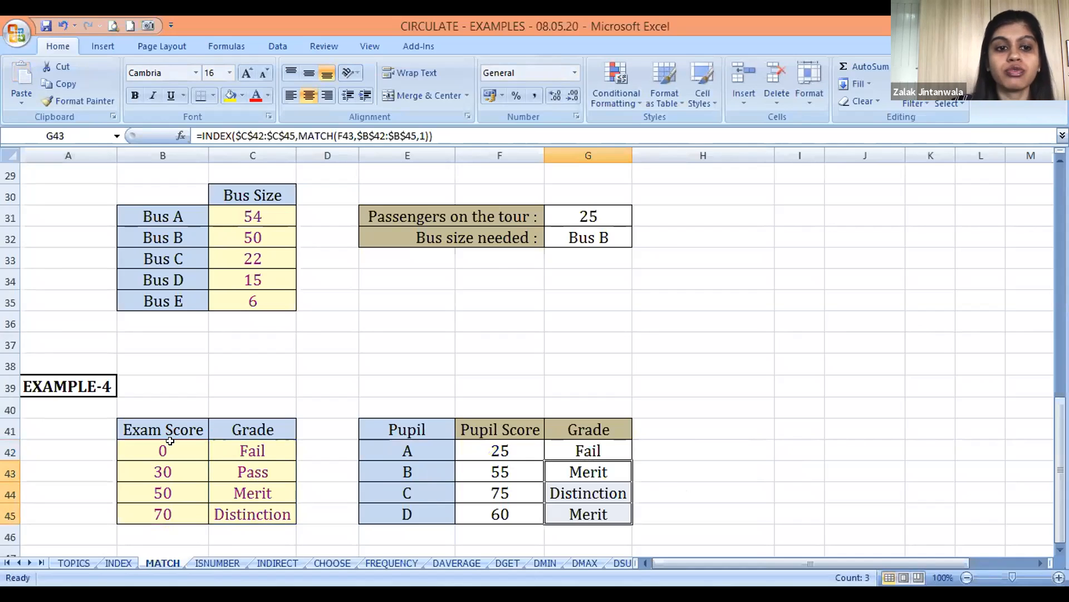
Review the grade formulas and results in G42:G45 of EXAMPLE-4 for pupils A to D
{"action": "key", "text": "Up"}
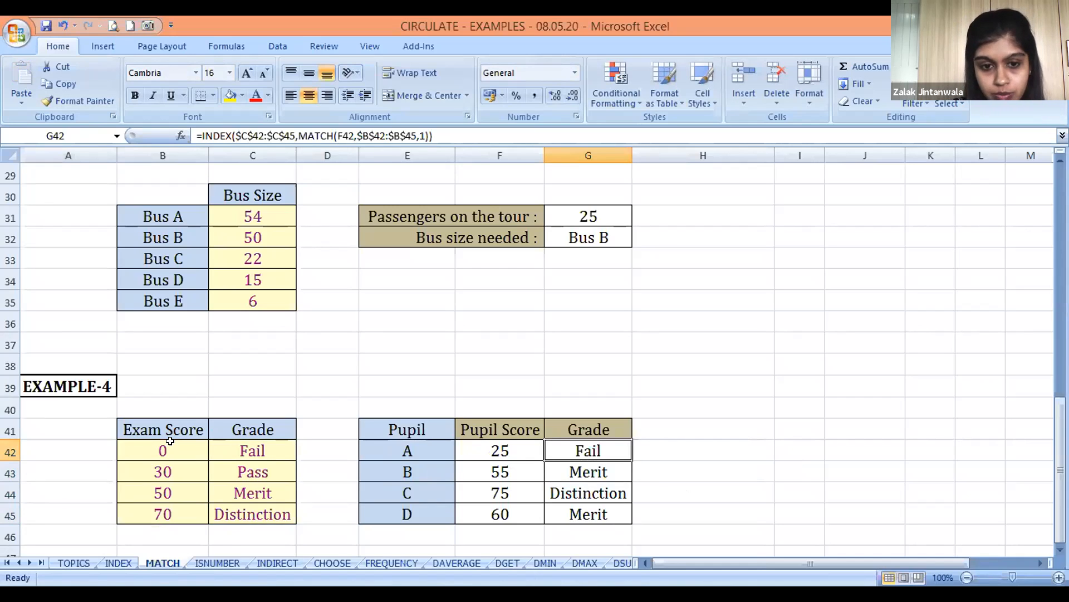
{"action": "key", "text": "Down"}
{"action": "key", "text": "Down"}
{"action": "key", "text": "Down"}
{"action": "key", "text": "Down"}
{"action": "key", "text": "Down"}
{"action": "key", "text": "Down"}
{"action": "key", "text": "Up"}
{"action": "key", "text": "Up"}
{"action": "key", "text": "Up"}
{"action": "key", "text": "Up"}
{"action": "key", "text": "Up"}
{"action": "key", "text": "Up"}
{"action": "key", "text": "Up"}
{"action": "key", "text": "Up"}
{"action": "key", "text": "Up"}
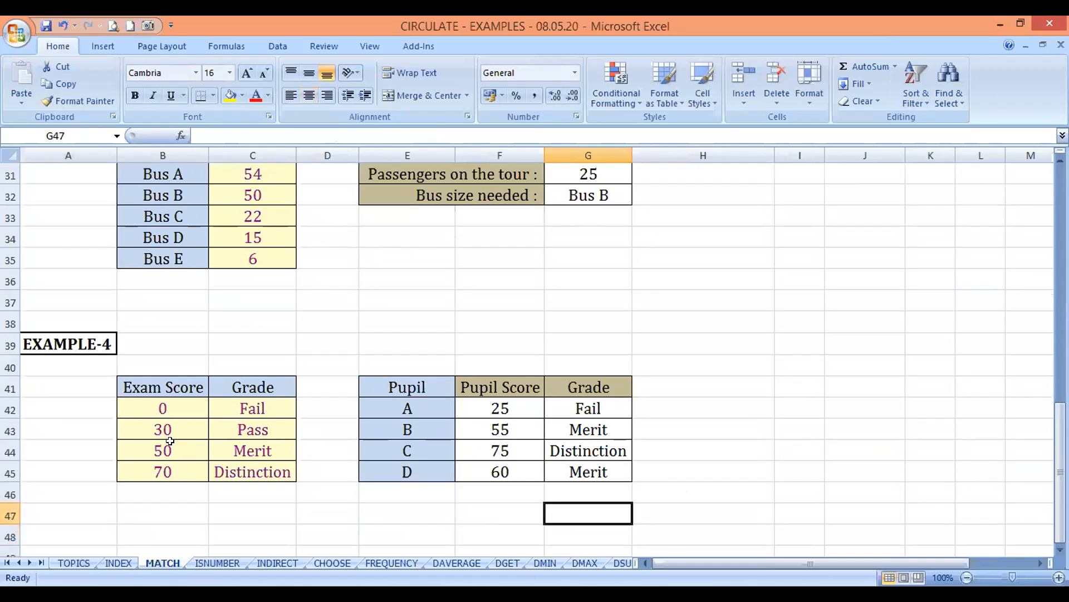
{"action": "key", "text": "Up"}
{"action": "key", "text": "Up"}
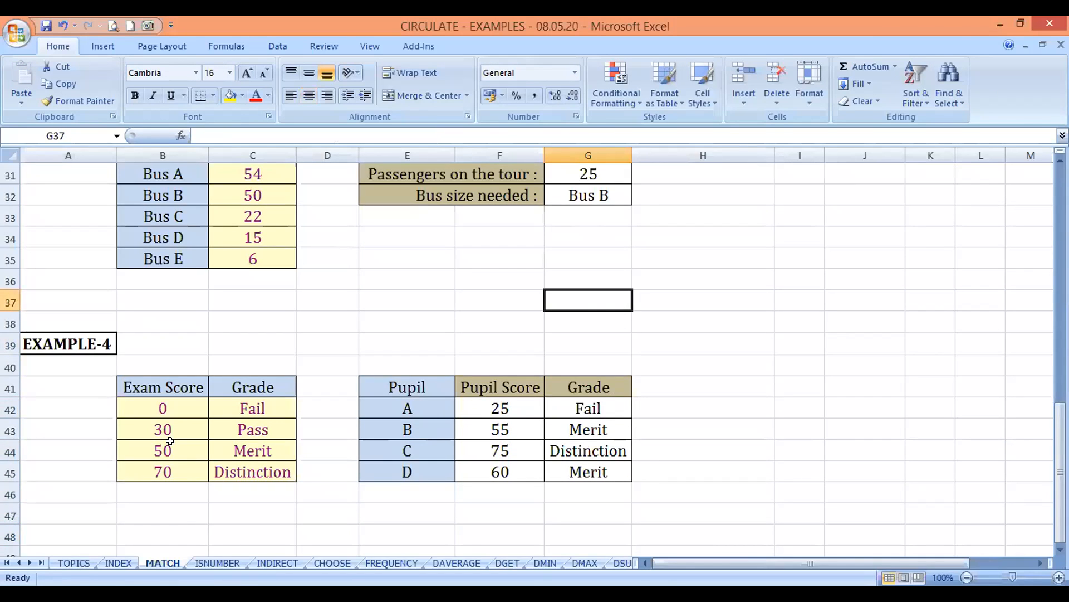
Open the ISNUMBER sheet and go to C6, the first Result cell of EXAMPLE-1
{"action": "key", "text": "ctrl+Page_Down"}
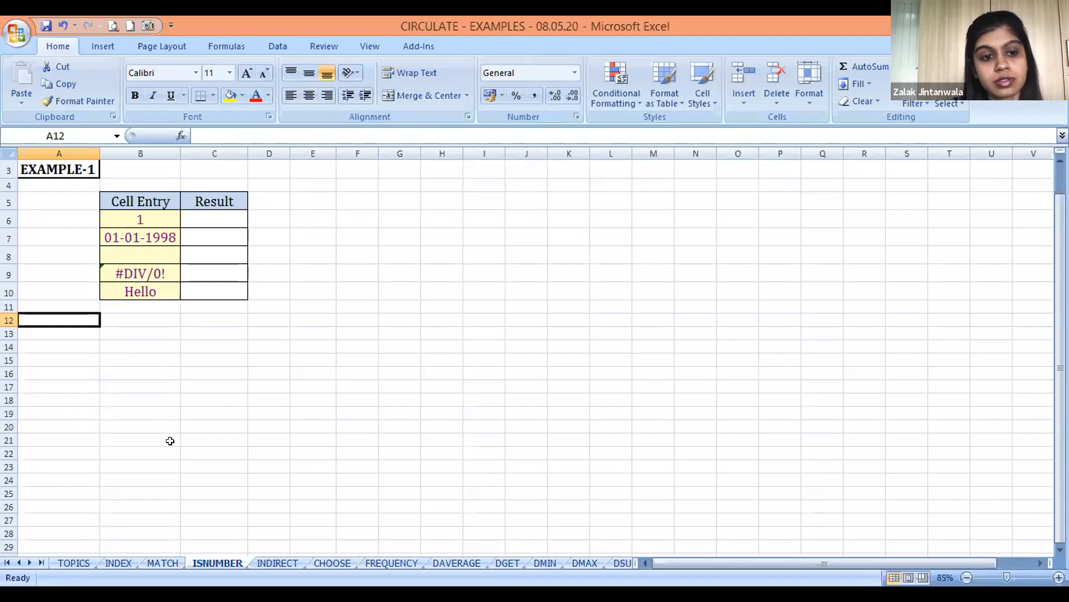
{"action": "key", "text": "alt+Tab"}
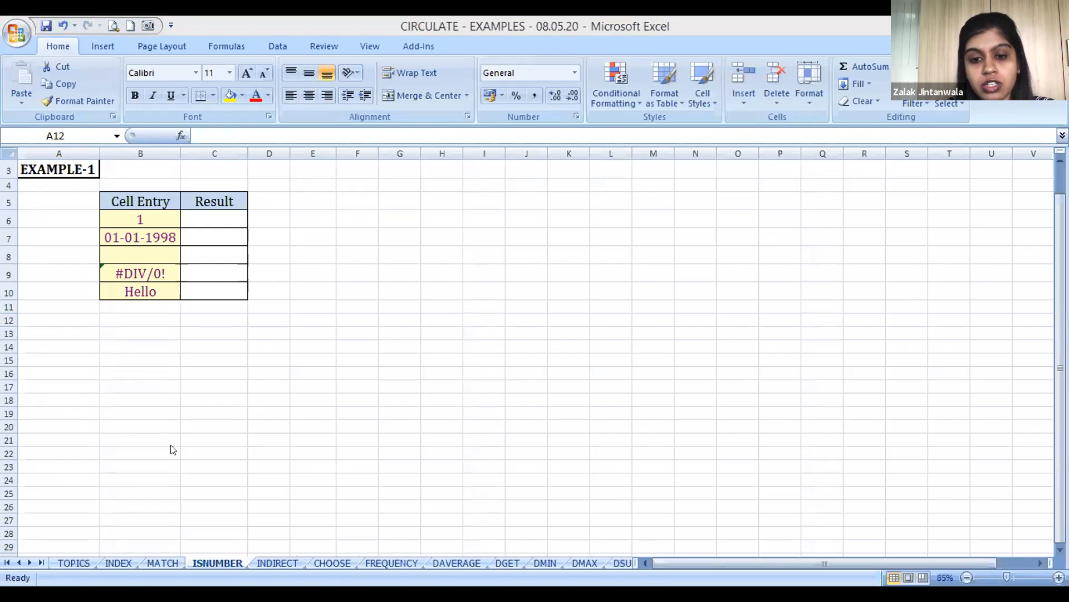
{"action": "left_click", "coordinate": [169, 441]}
{"action": "key", "text": "Up"}
{"action": "key", "text": "Up"}
{"action": "key", "text": "Right"}
{"action": "key", "text": "Right"}
{"action": "key", "text": "Up"}
{"action": "key", "text": "Up"}
{"action": "key", "text": "Up"}
{"action": "key", "text": "Up"}
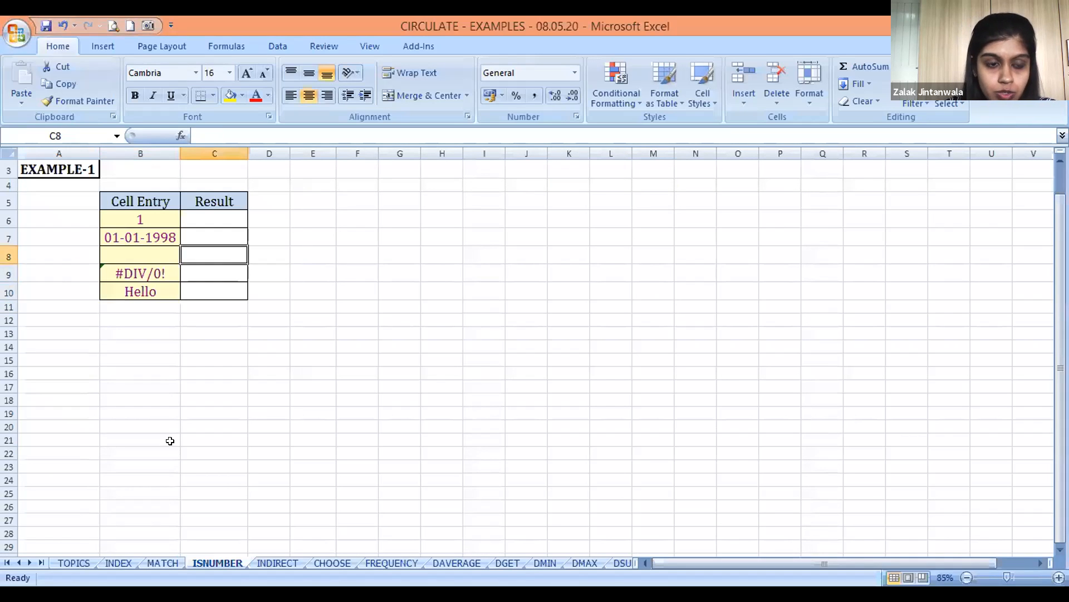
Enter the formula =ISNUMBER(B6) in C6 to test whether the first cell entry is a number
{"action": "type", "text": "="}
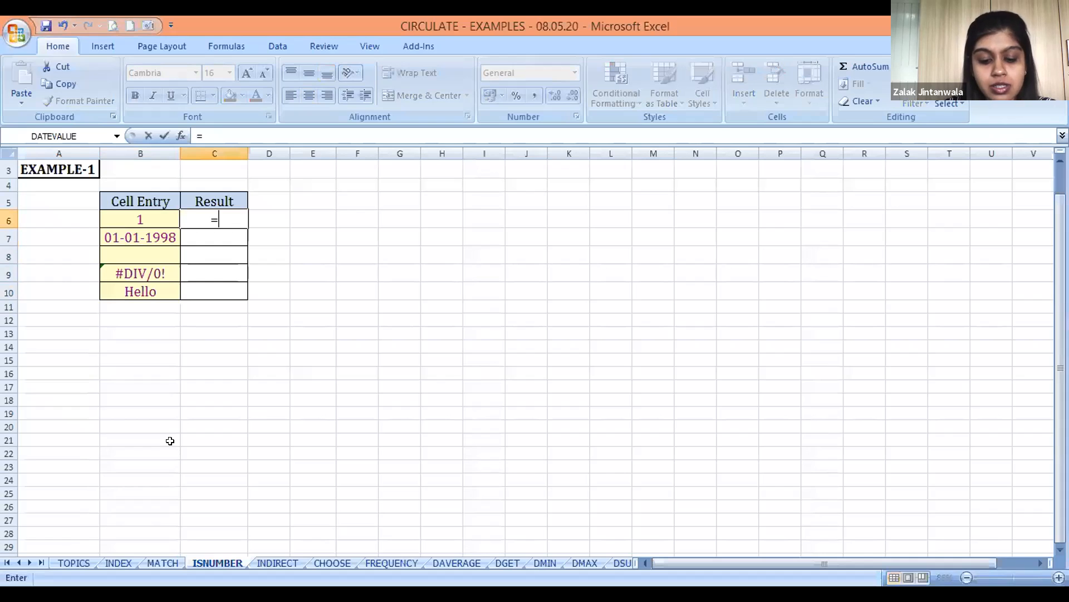
{"action": "type", "text": "I"}
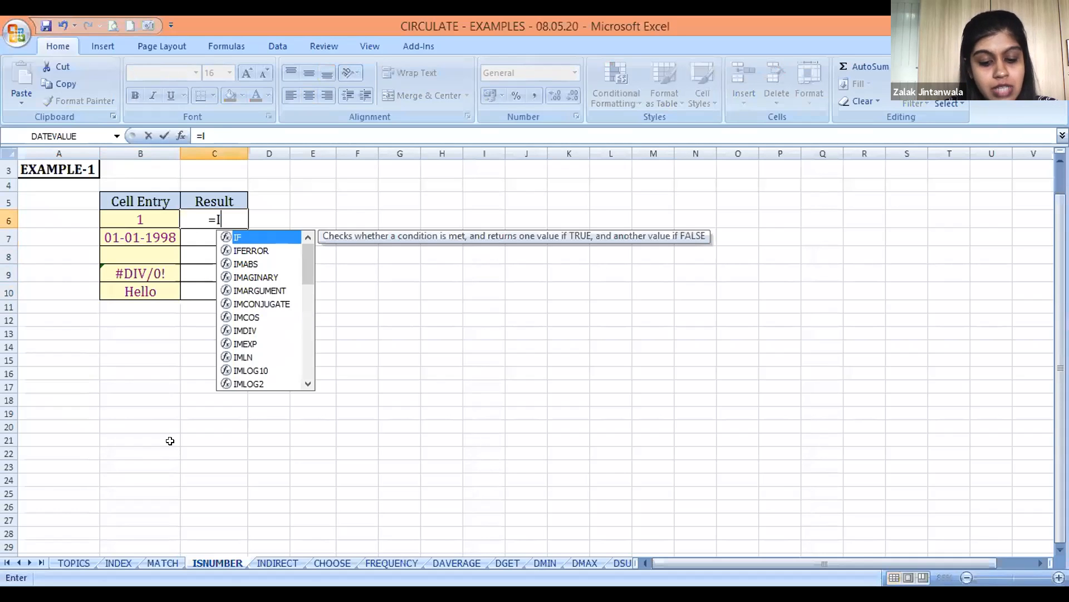
{"action": "type", "text": "SNUM"}
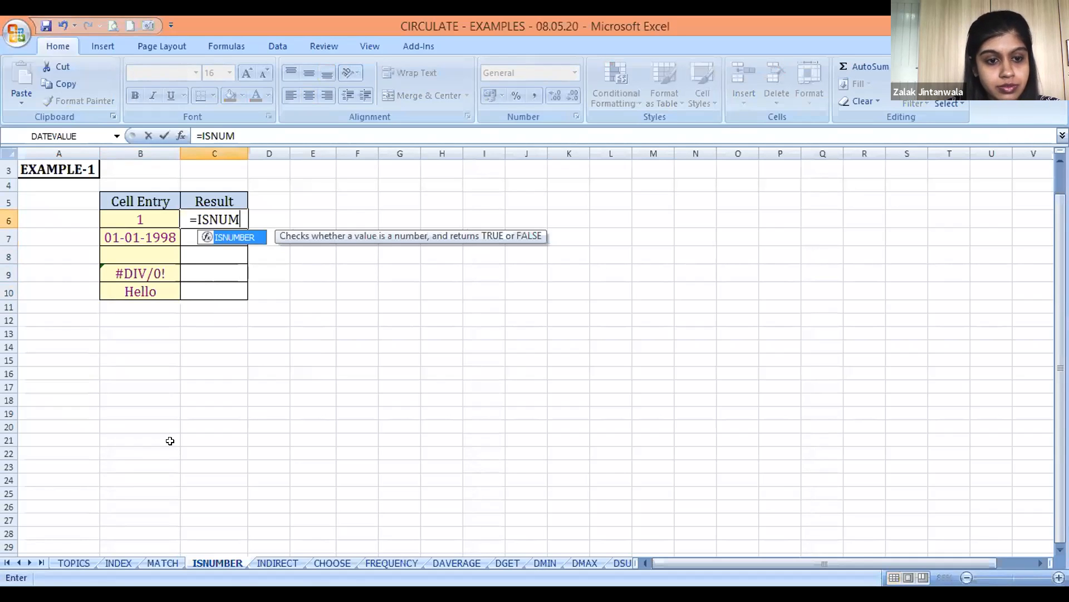
{"action": "key", "text": "Tab"}
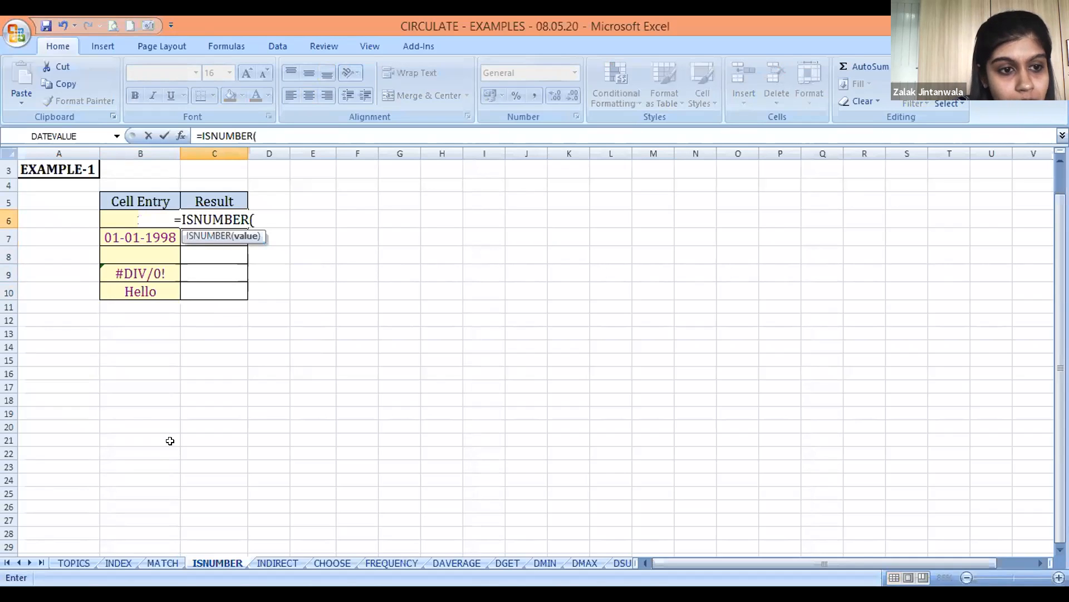
{"action": "key", "text": "Left"}
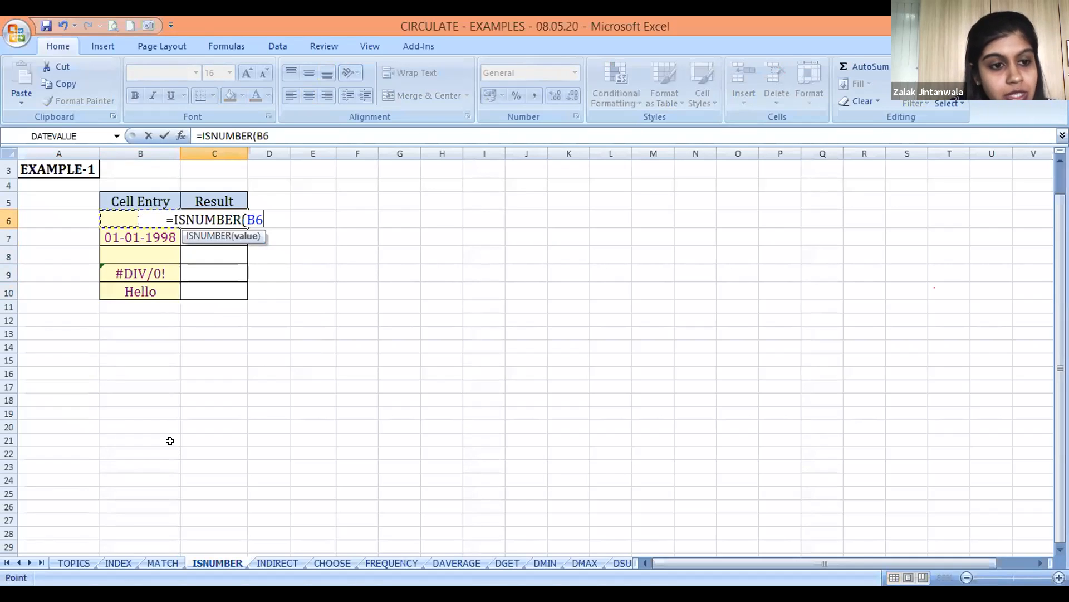
{"action": "type", "text": ")"}
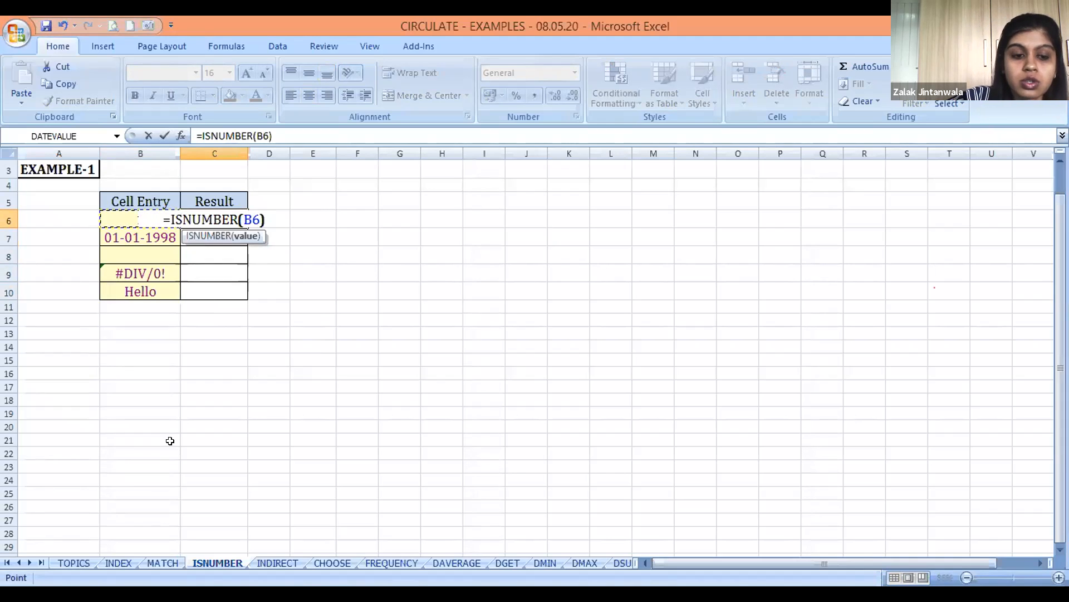
{"action": "key", "text": "Return"}
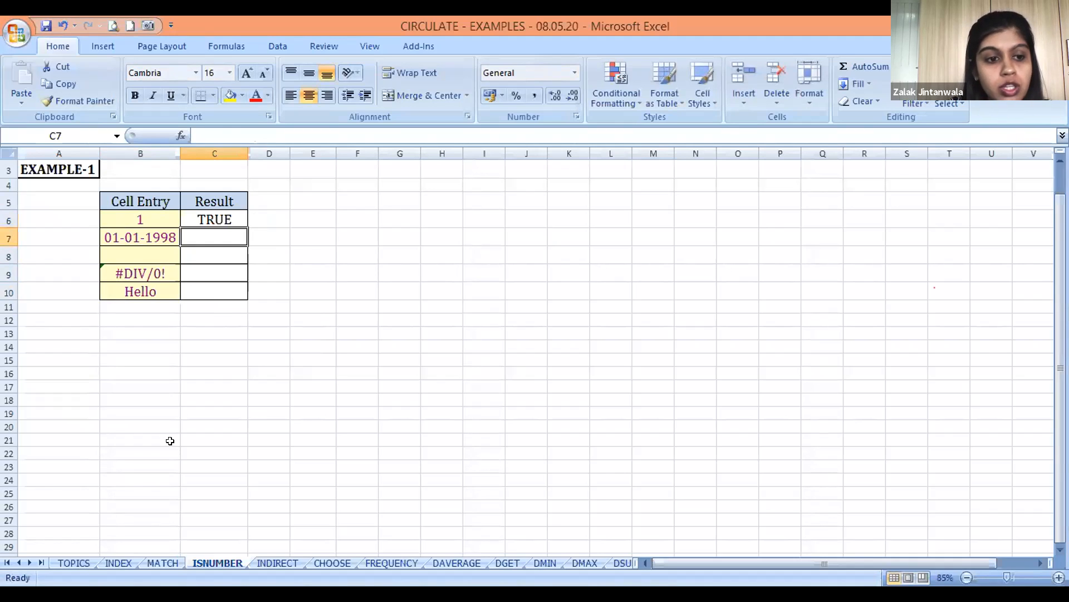
Copy the ISNUMBER formula from C6 into C7 to test the date entry in B7
{"action": "key", "text": "Left"}
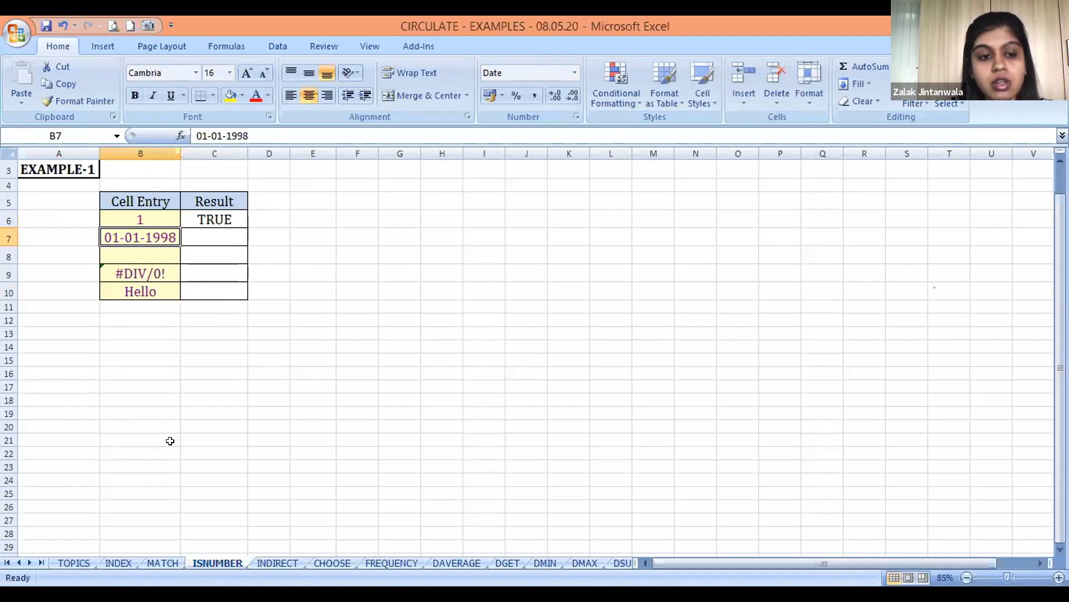
{"action": "key", "text": "Up"}
{"action": "key", "text": "Right"}
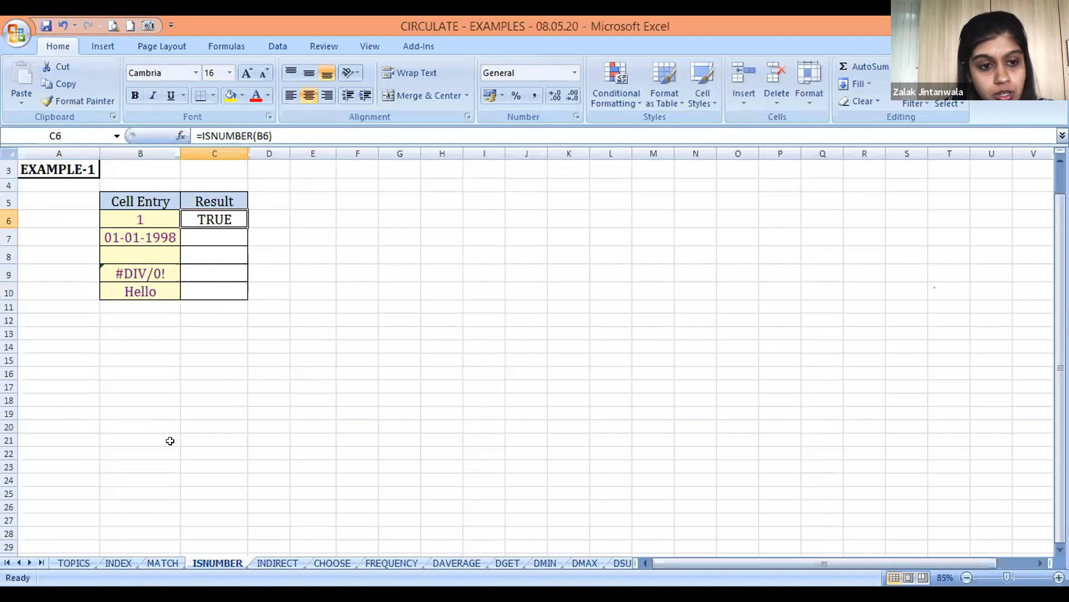
{"action": "key", "text": "ctrl+c"}
{"action": "key", "text": "Down"}
{"action": "key", "text": "Return"}
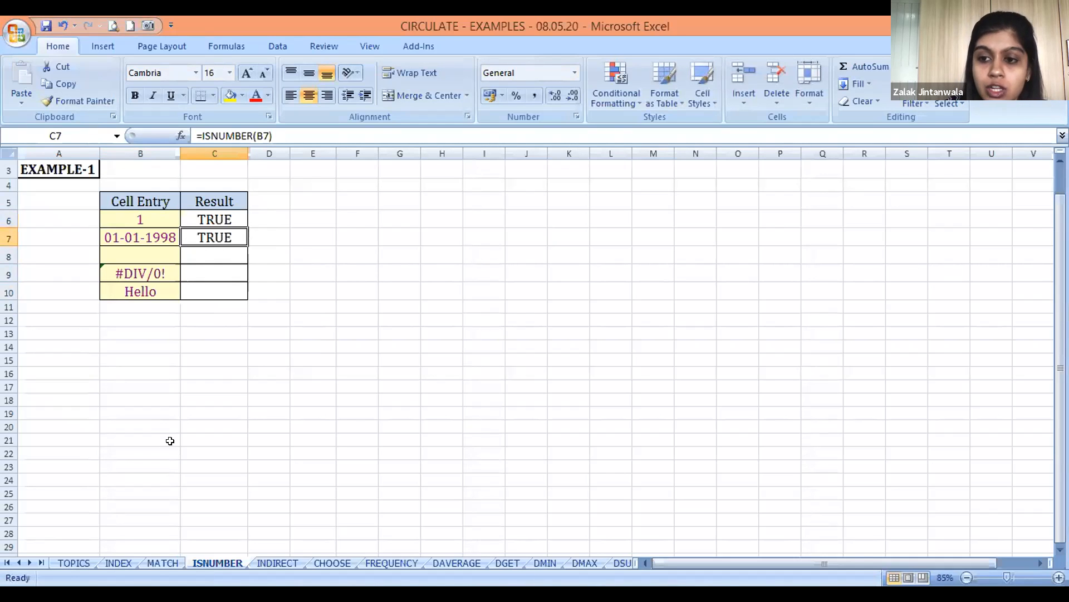
Copy the ISNUMBER formula from C7 into C8 to test the blank entry in B8
{"action": "key", "text": "Left"}
{"action": "key", "text": "Down"}
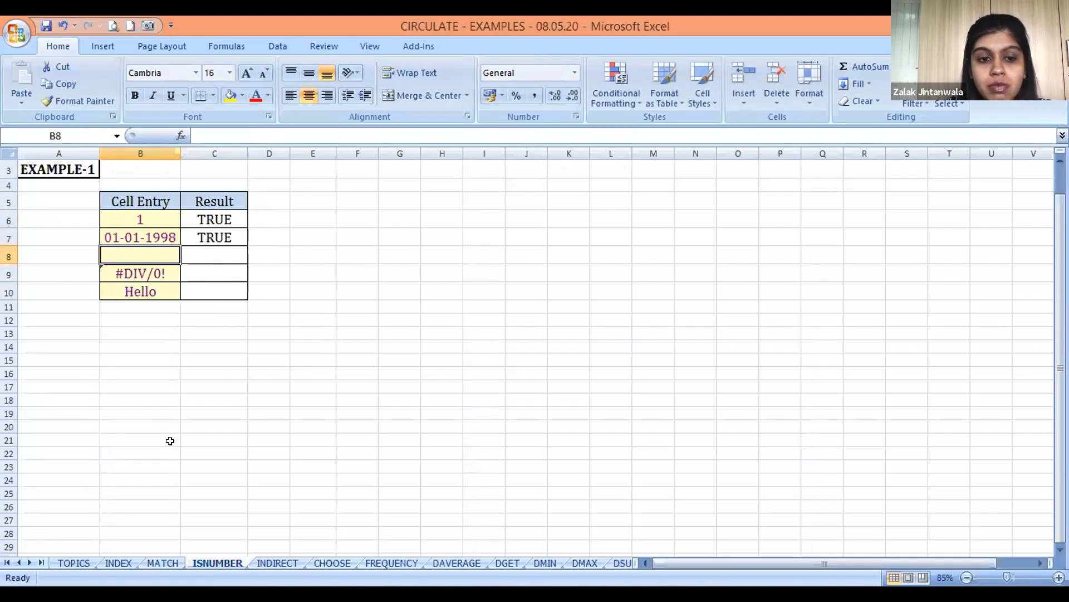
{"action": "key", "text": "Right"}
{"action": "key", "text": "Up"}
{"action": "key", "text": "ctrl+c"}
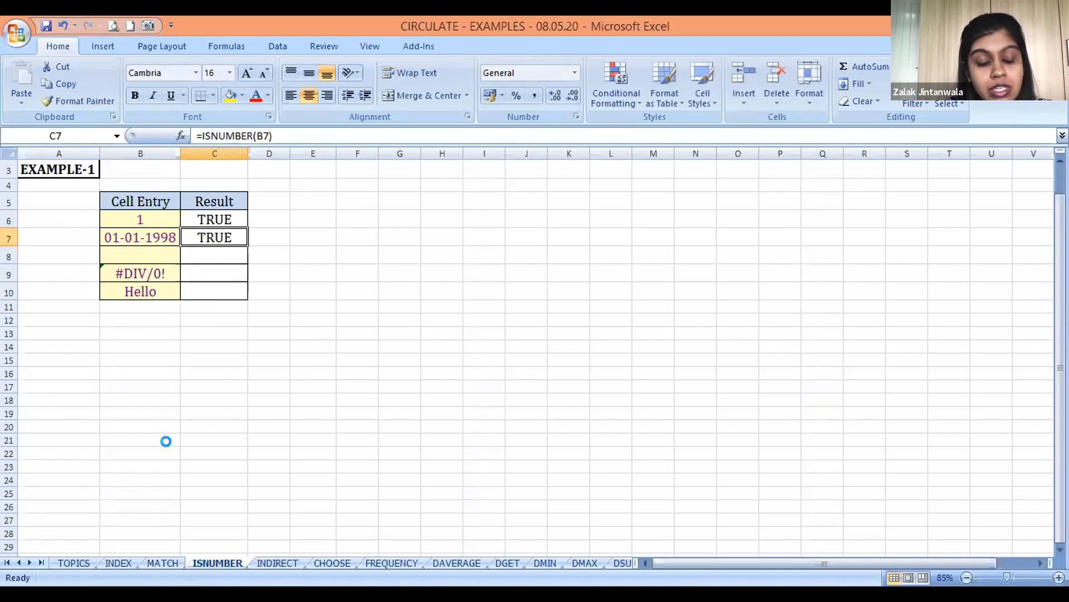
{"action": "key", "text": "Down"}
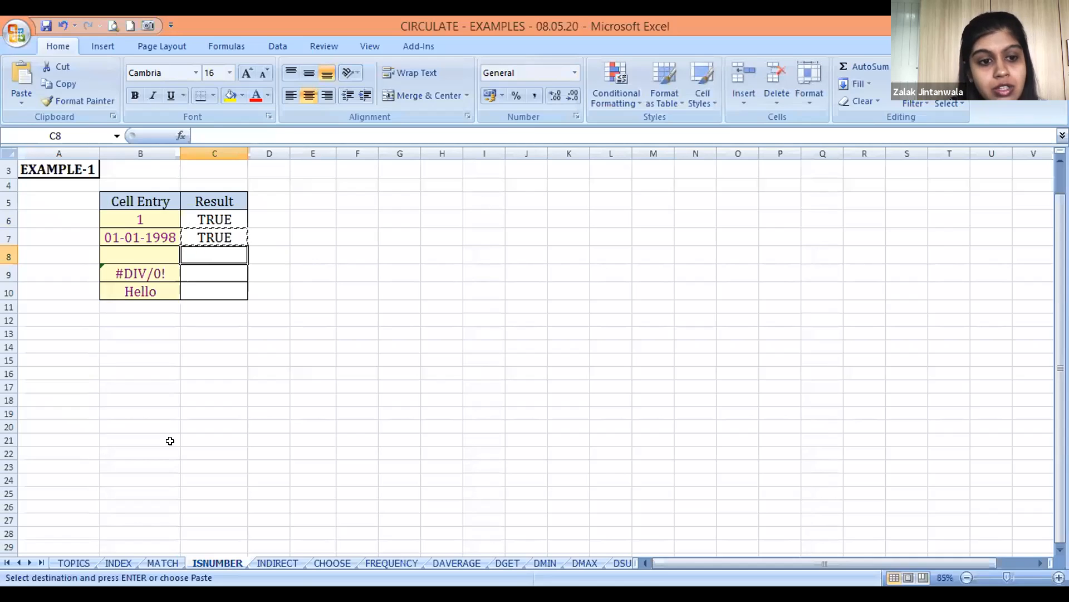
{"action": "key", "text": "Return"}
Copy the ISNUMBER formula from C8 into C9 to test the #DIV/0! entry in B9
{"action": "key", "text": "Down"}
{"action": "key", "text": "Left"}
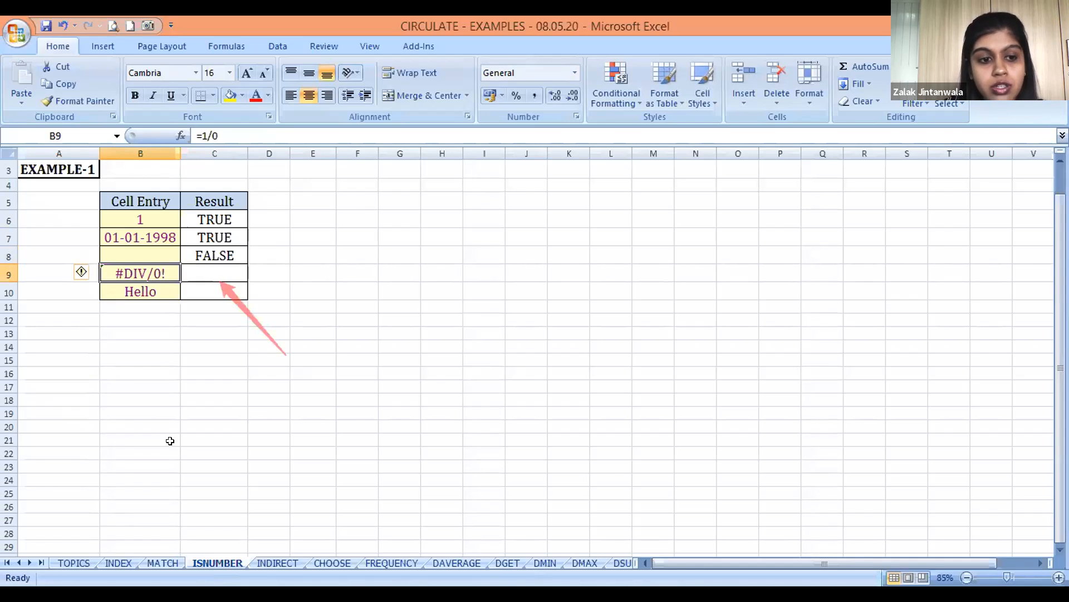
{"action": "key", "text": "Up"}
{"action": "key", "text": "Right"}
{"action": "key", "text": "ctrl+c"}
{"action": "key", "text": "Down"}
{"action": "key", "text": "Return"}
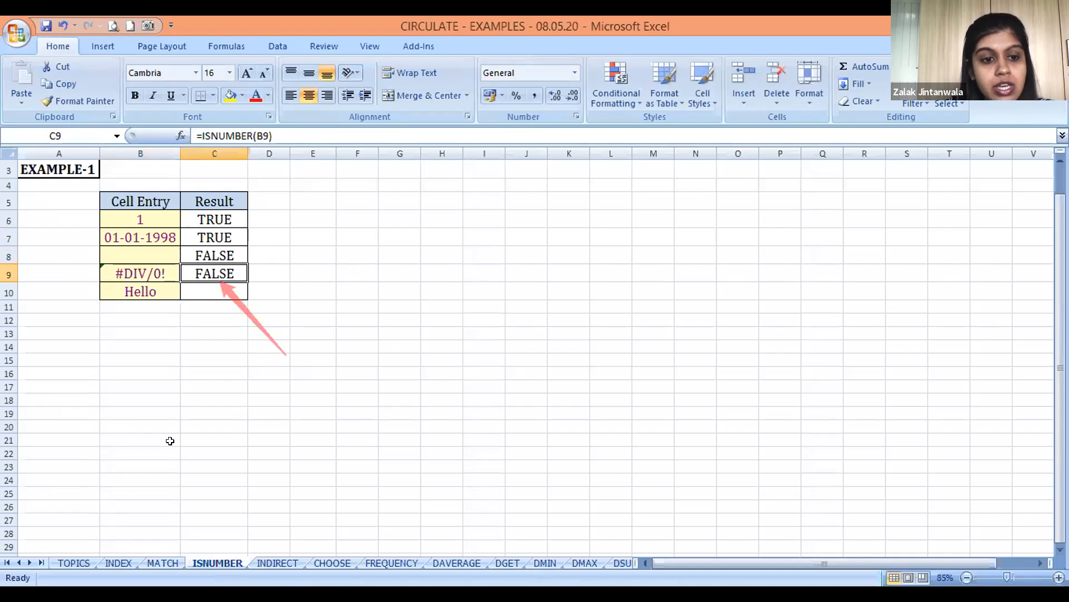
Copy the ISNUMBER formula from C9 into C10 to test the text entry Hello
{"action": "key", "text": "Down"}
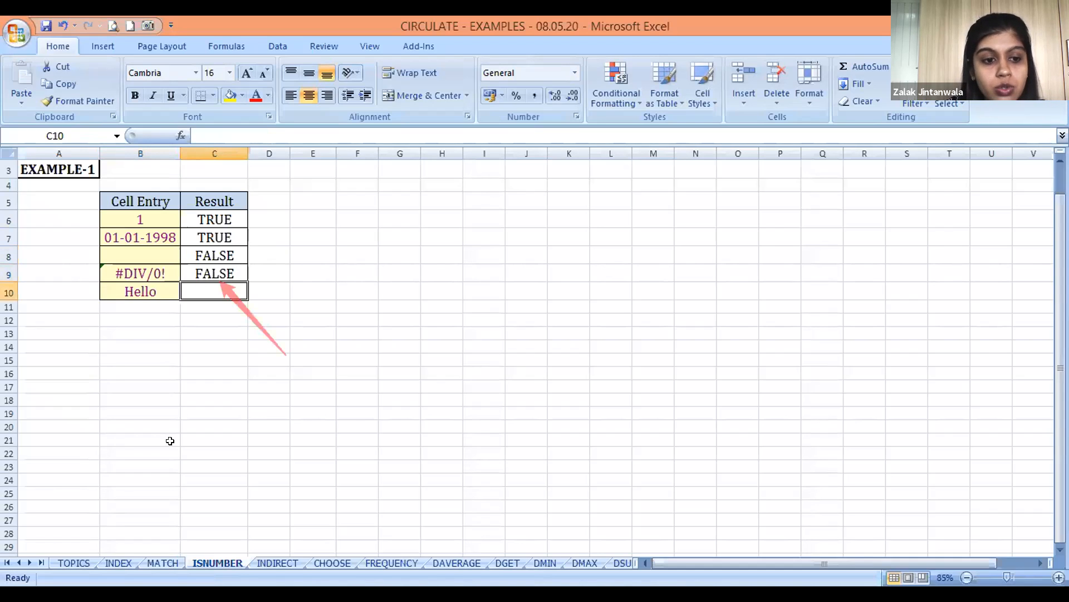
{"action": "key", "text": "Up"}
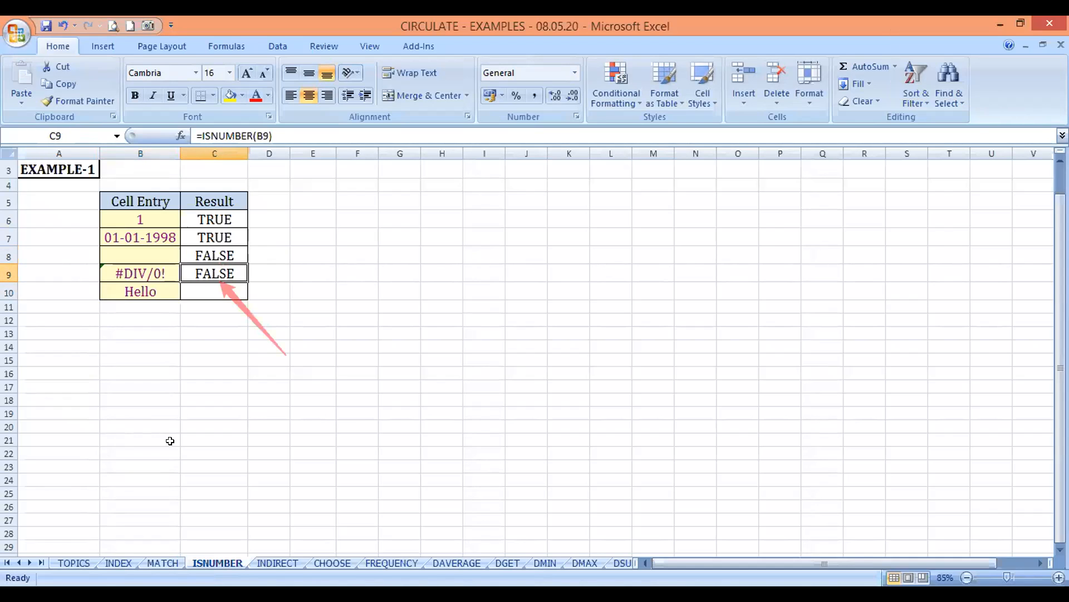
{"action": "key", "text": "ctrl+c"}
{"action": "key", "text": "Down"}
{"action": "key", "text": "Return"}
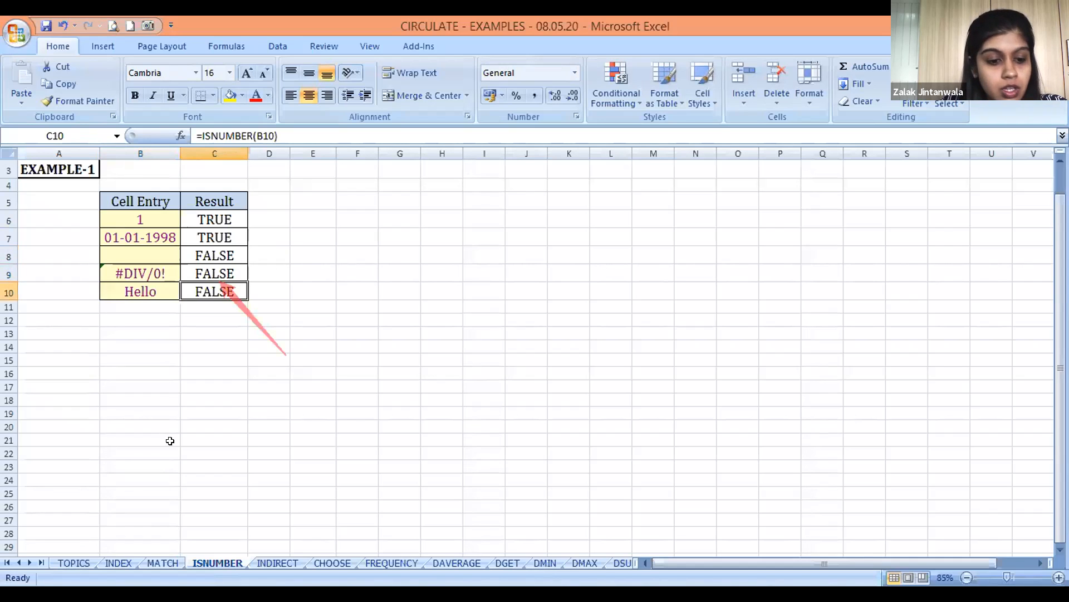
Open the INDIRECT sheet and examine EXAMPLE-1's table, the typed address in H10 and the value cell H12
{"action": "key", "text": "ctrl+Page_Down"}
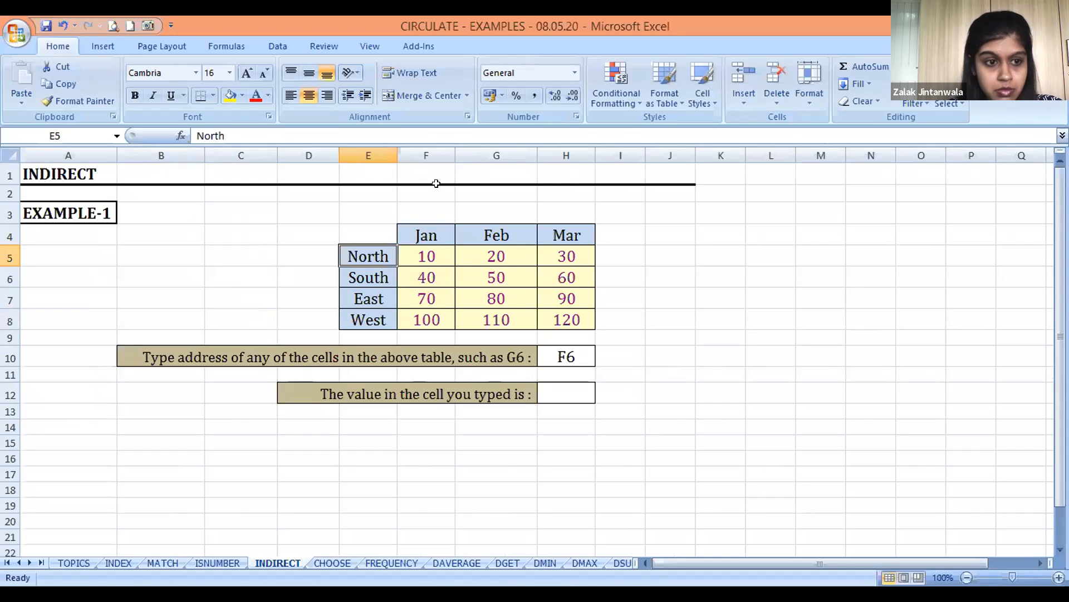
{"action": "left_click", "coordinate": [706, 327]}
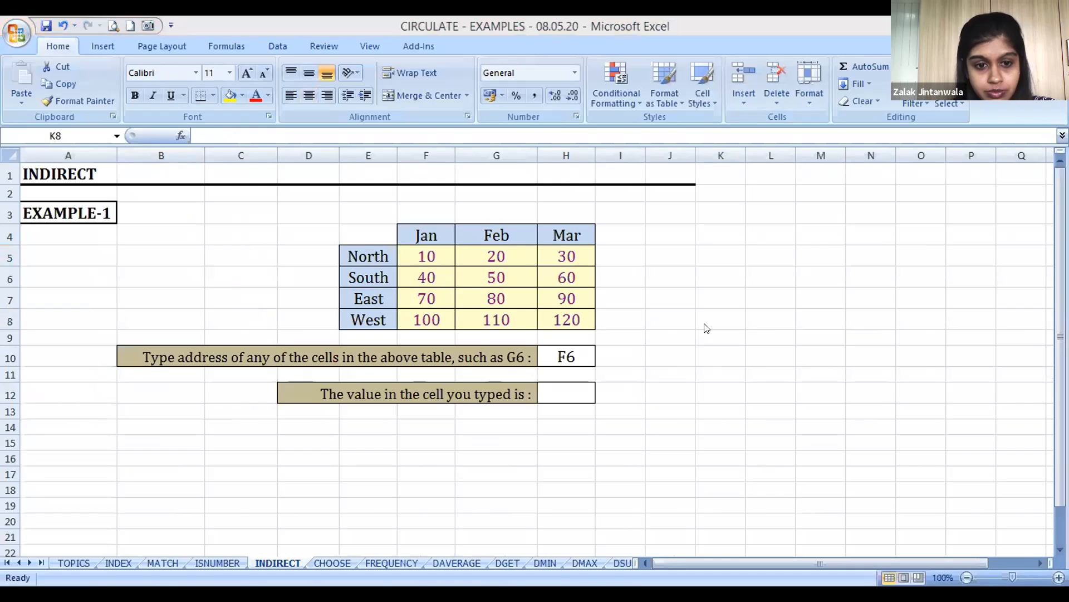
{"action": "left_click", "coordinate": [700, 322]}
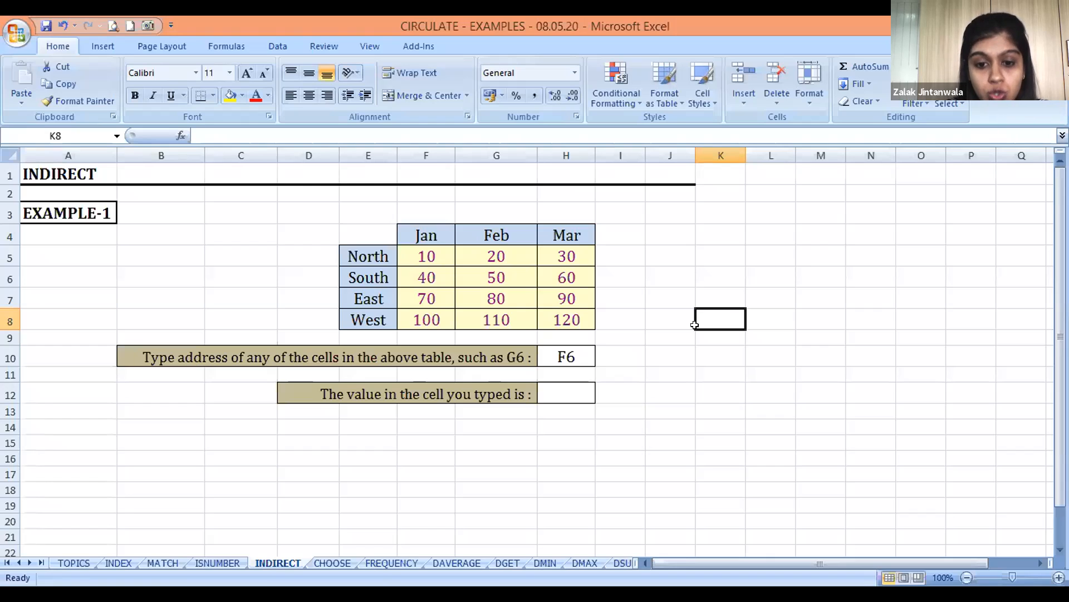
{"action": "key", "text": "alt+Tab"}
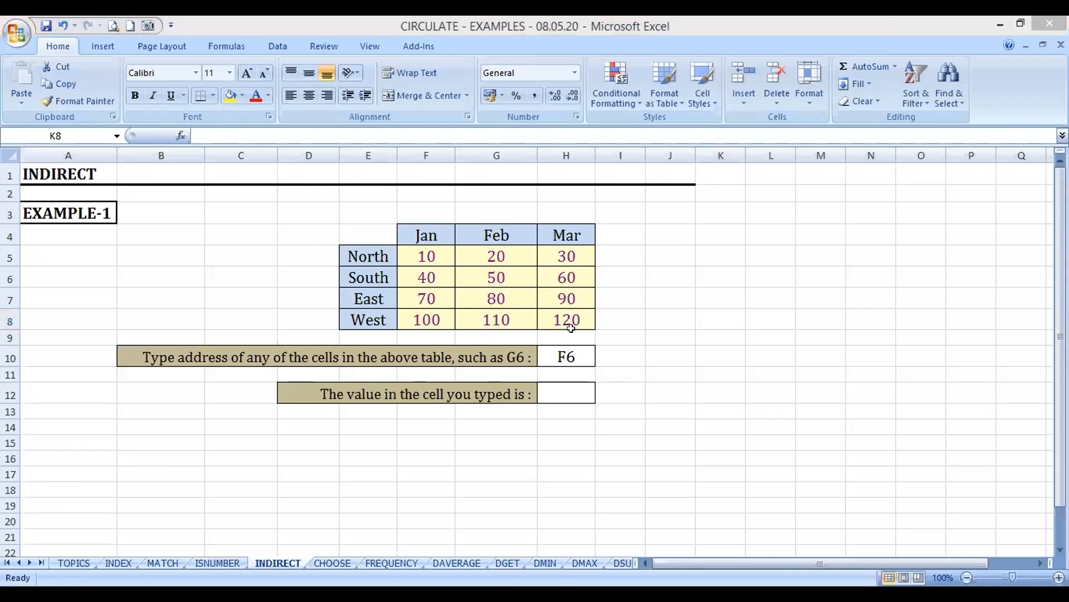
{"action": "key", "text": "alt+Tab"}
{"action": "left_click", "coordinate": [572, 354]}
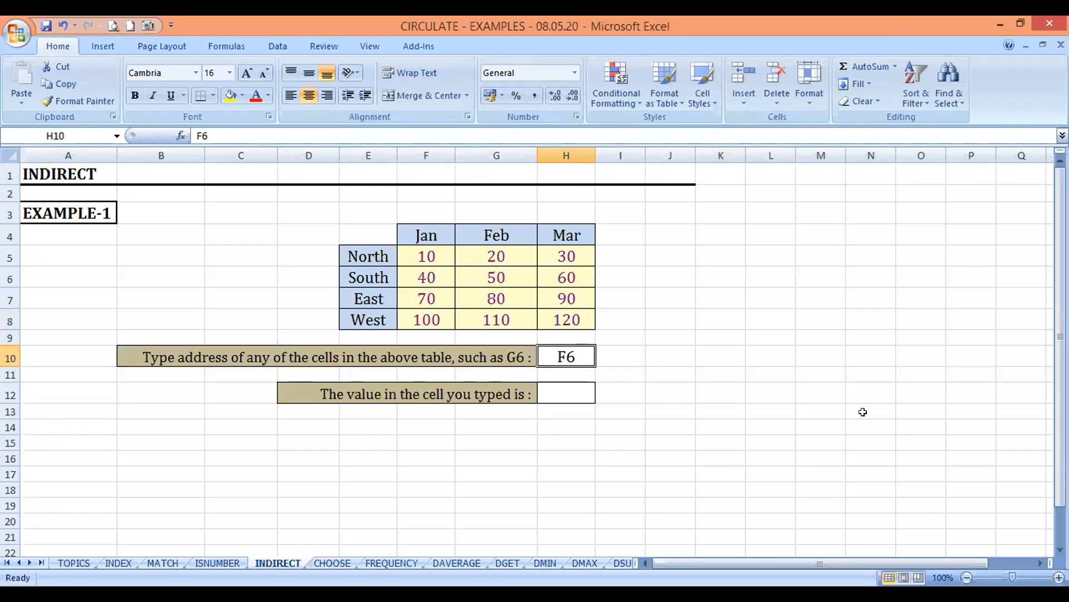
{"action": "left_click", "coordinate": [731, 468]}
{"action": "left_click", "coordinate": [567, 388]}
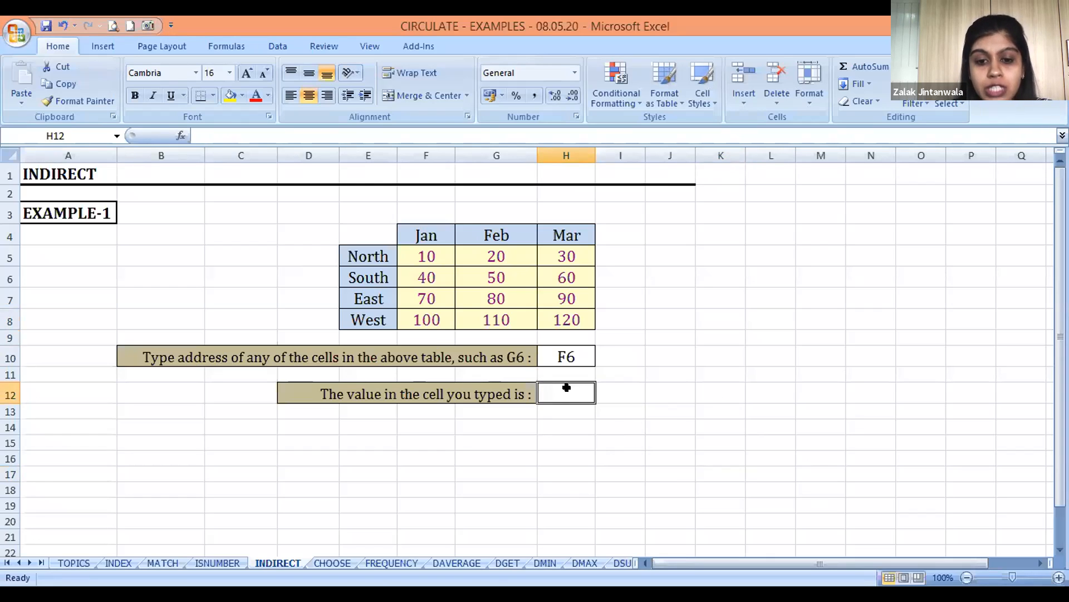
{"action": "left_click", "coordinate": [570, 353]}
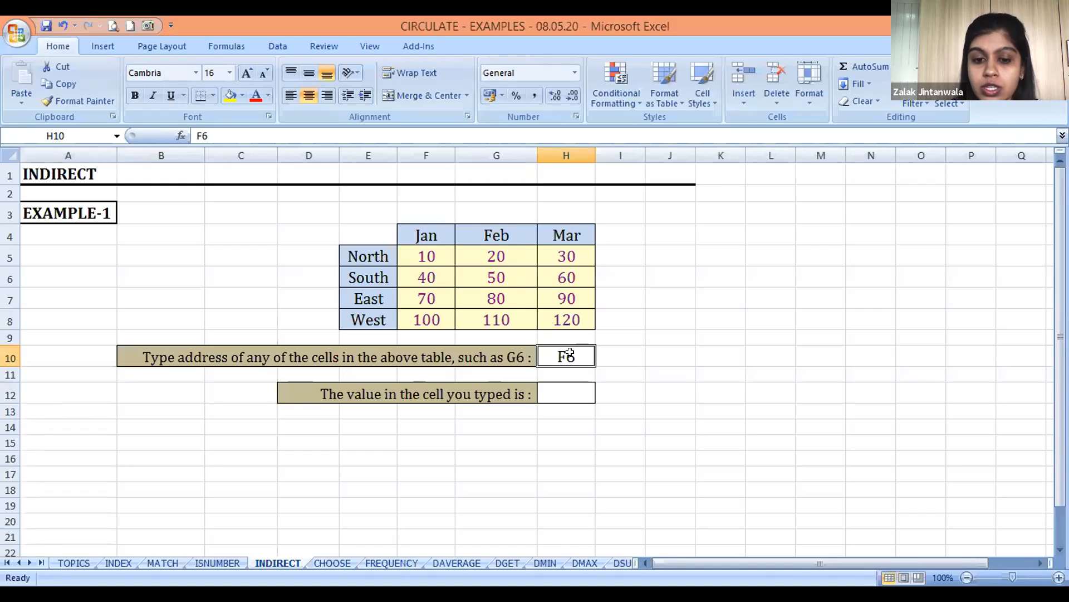
Enter =INDIRECT(H10) in H12 to return the value stored at the address typed in H10
{"action": "left_click", "coordinate": [561, 391]}
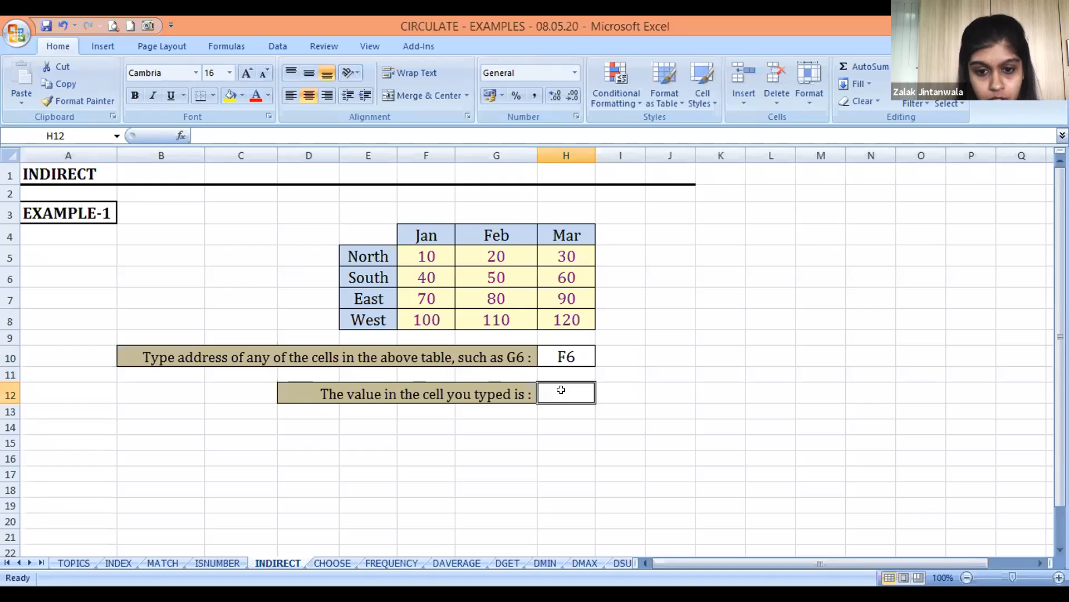
{"action": "type", "text": "="}
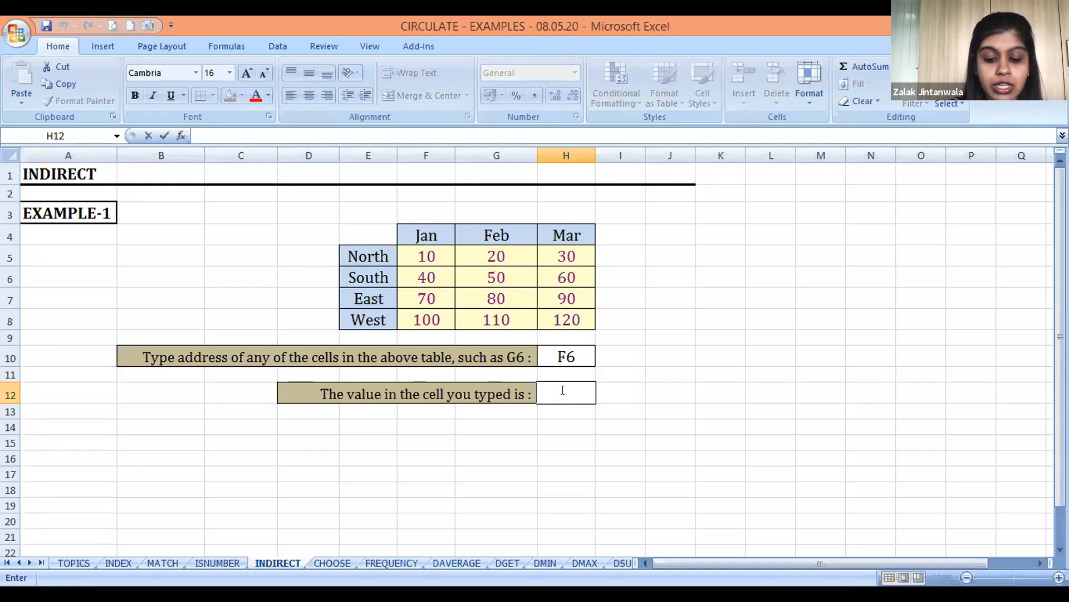
{"action": "type", "text": "I"}
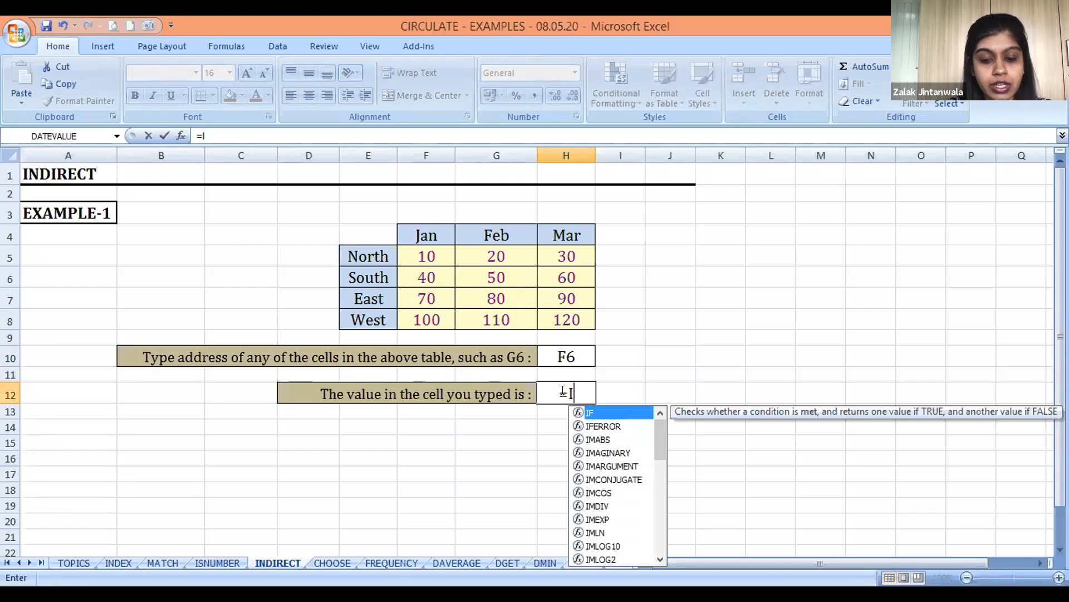
{"action": "type", "text": "NDIRECT("}
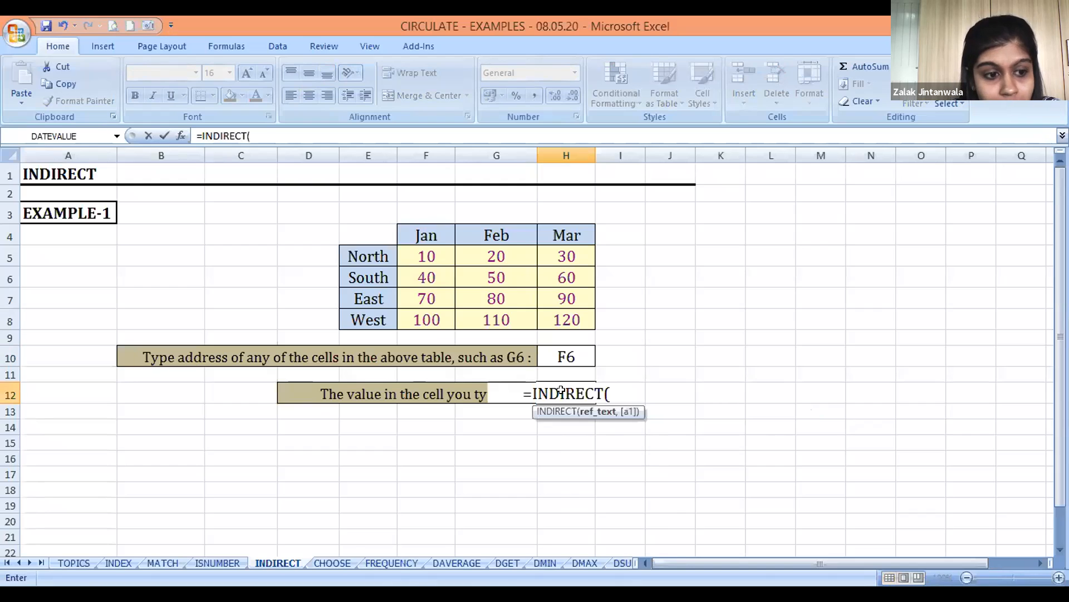
{"action": "left_click", "coordinate": [568, 351]}
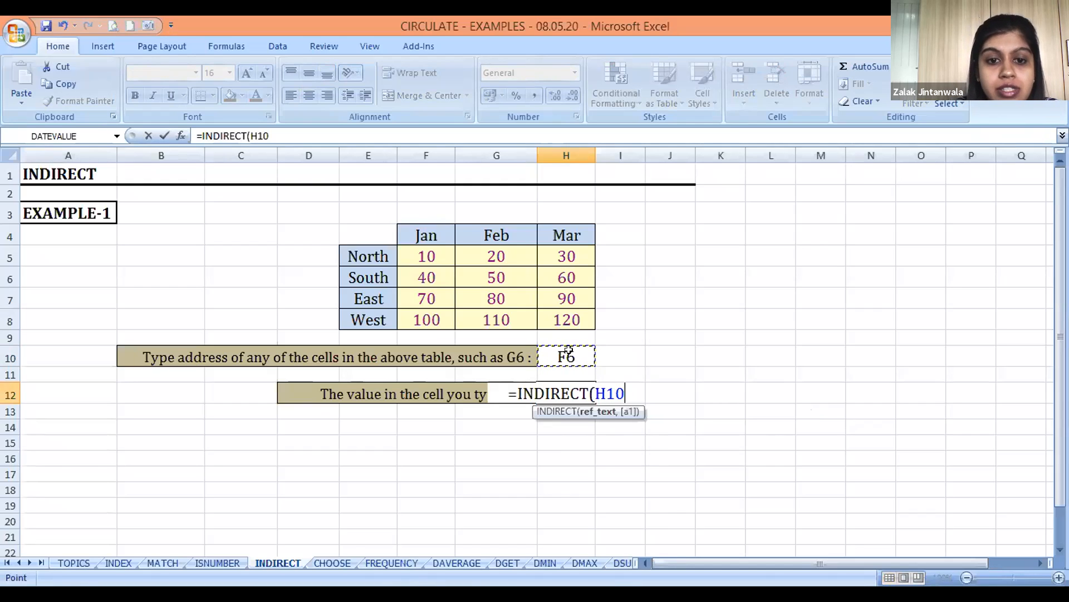
{"action": "type", "text": ")"}
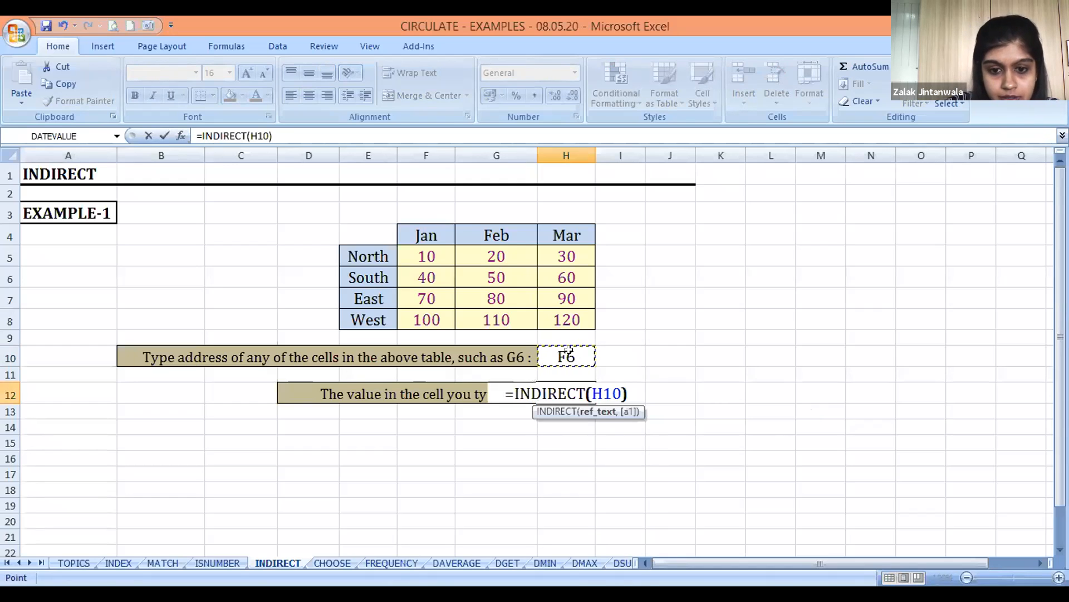
{"action": "key", "text": "Return"}
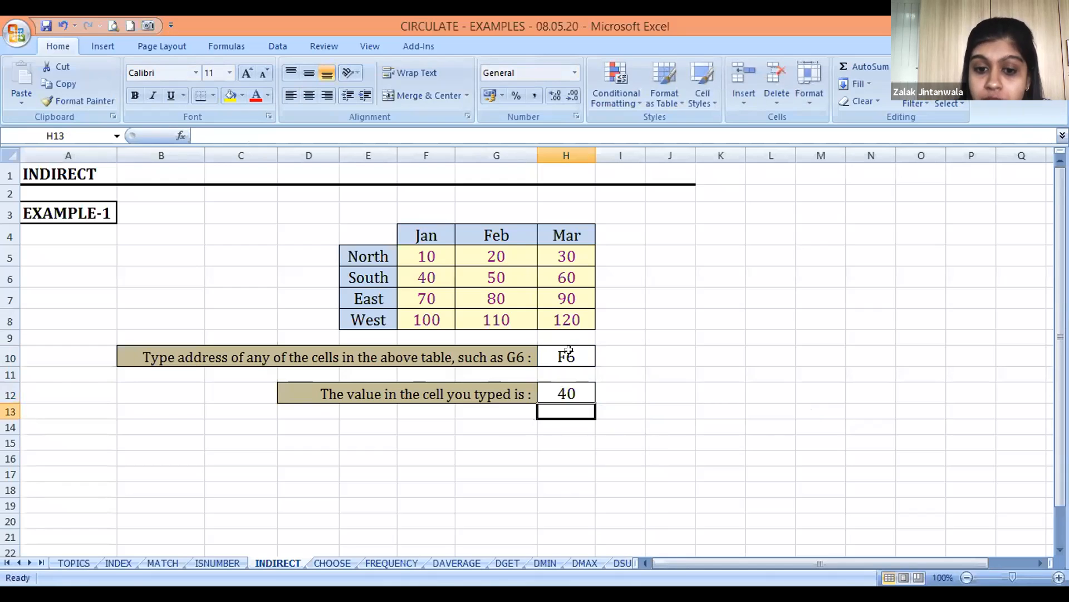
{"action": "key", "text": "Up"}
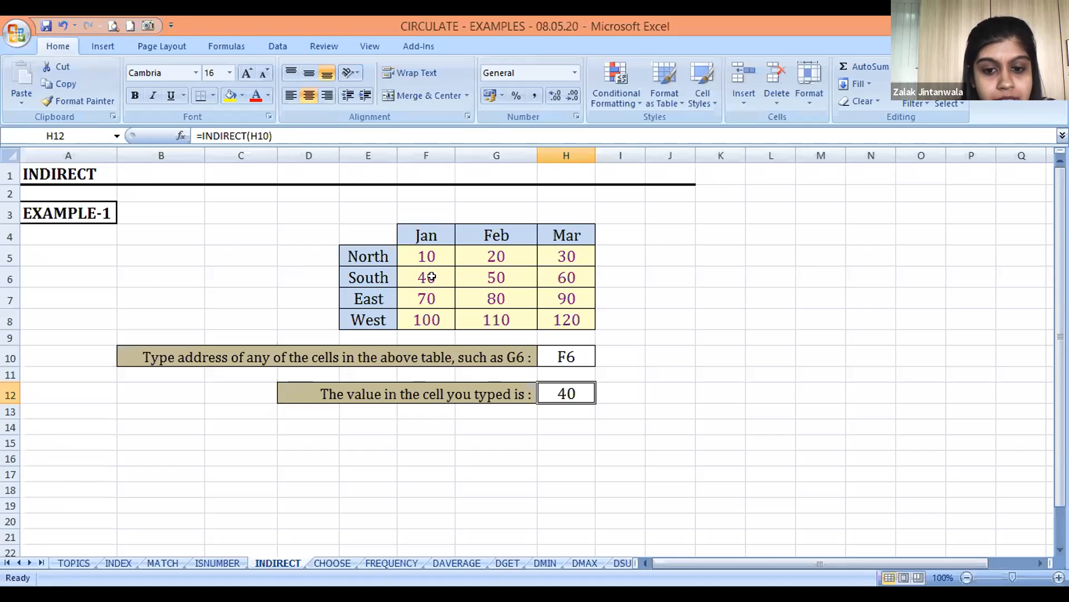
Change the typed cell address in H10 to H6
{"action": "double_click", "coordinate": [569, 357]}
{"action": "key", "text": "Left"}
{"action": "key", "text": "BackSpace"}
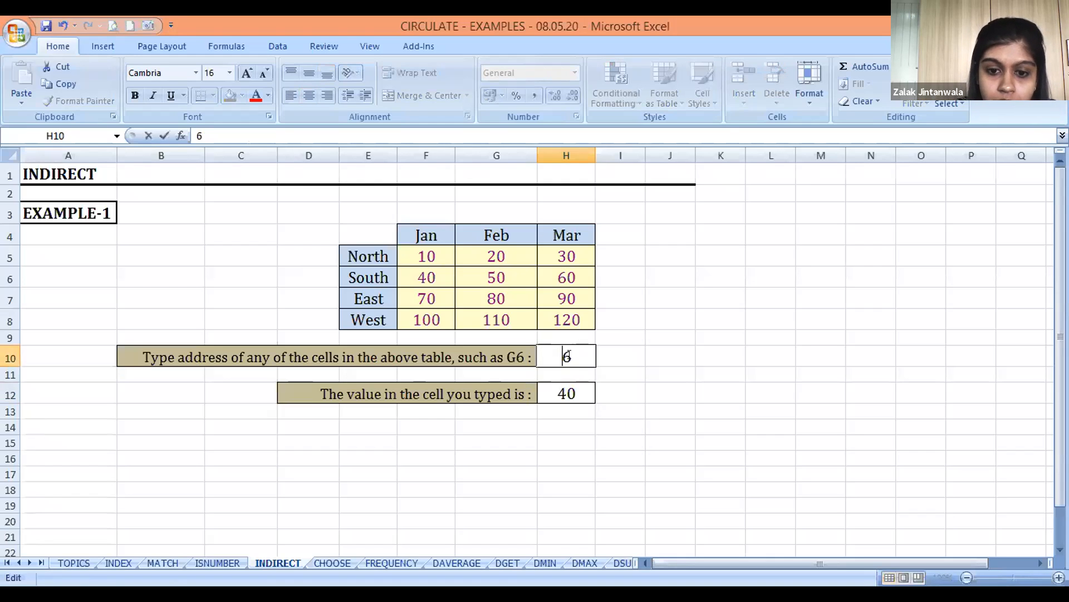
{"action": "type", "text": "H"}
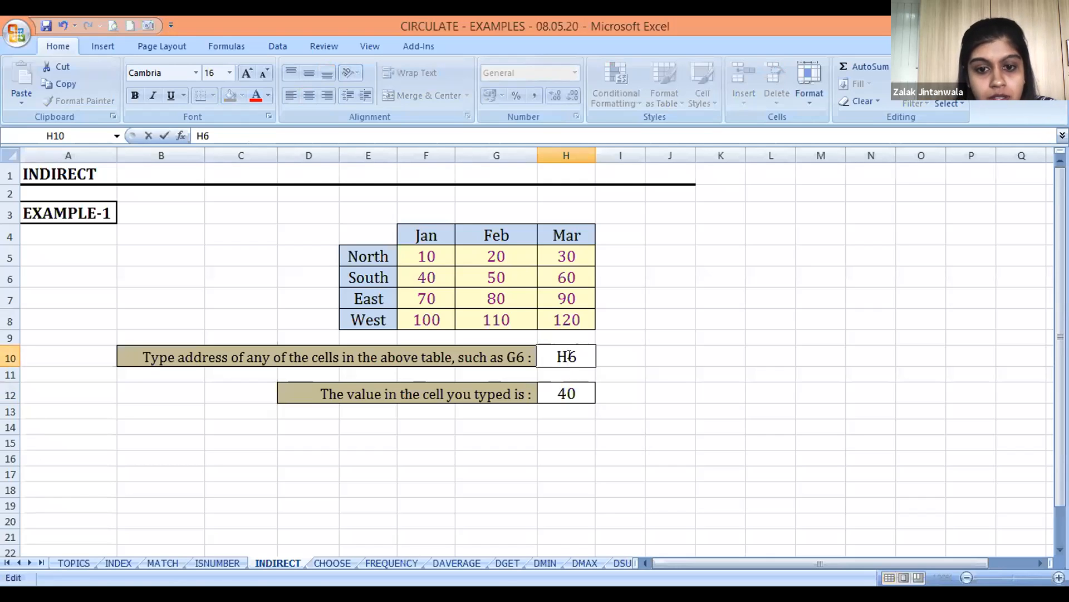
{"action": "key", "text": "Return"}
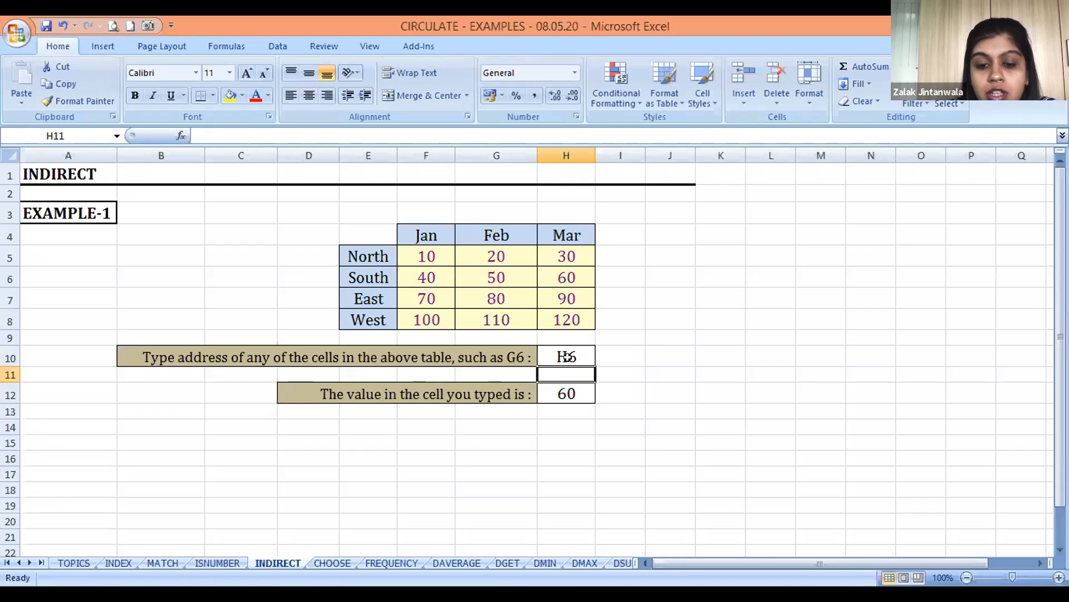
Compare the typed address in H10 with the INDIRECT formula and its result in H12
{"action": "left_click", "coordinate": [566, 356]}
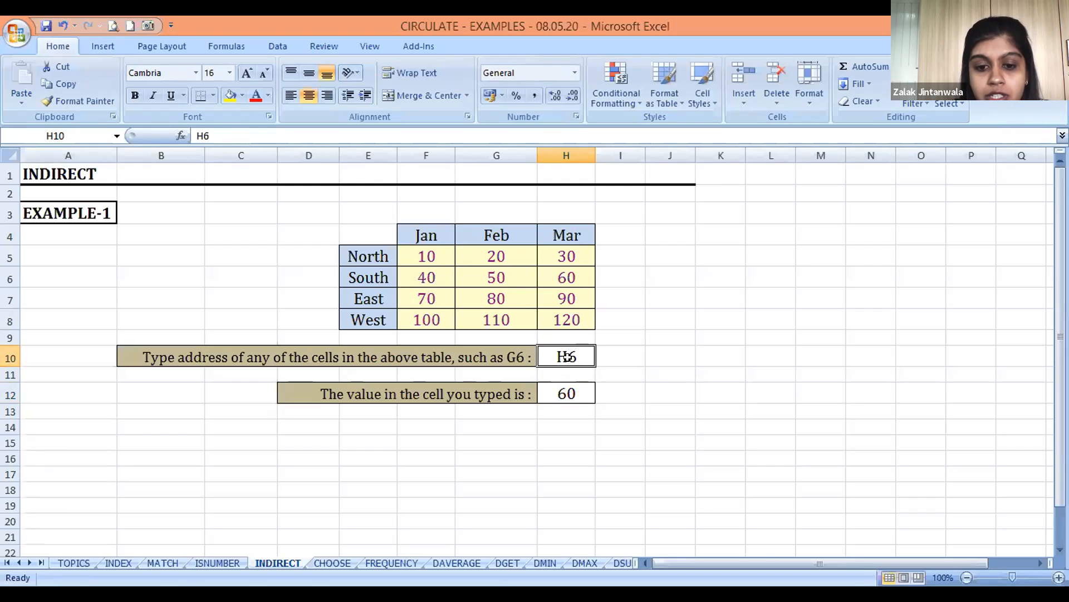
{"action": "key", "text": "Down"}
{"action": "key", "text": "Down"}
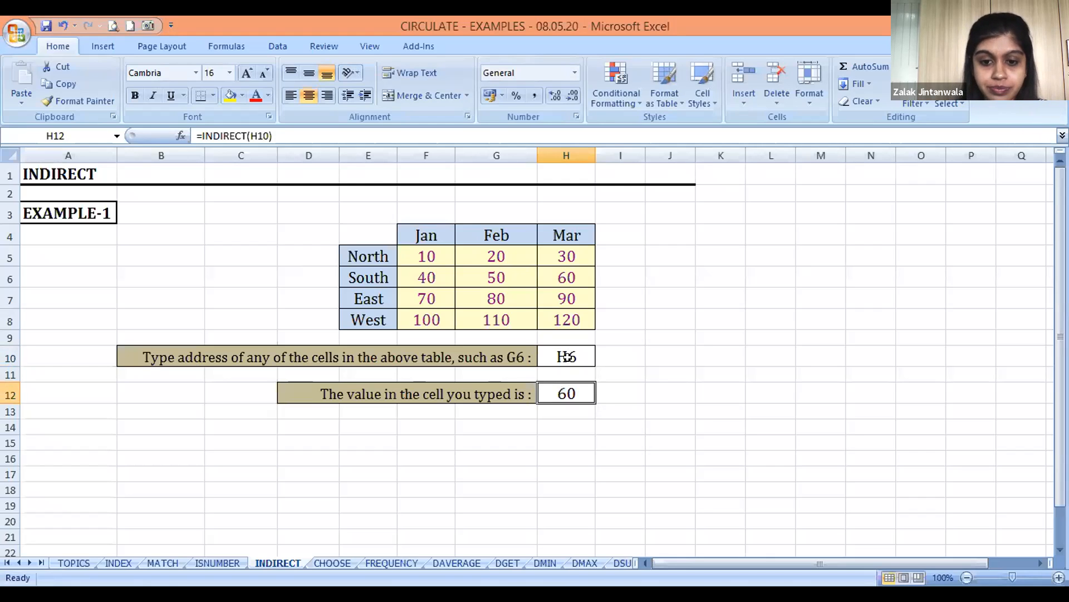
{"action": "key", "text": "Up"}
{"action": "key", "text": "Down"}
{"action": "key", "text": "Down"}
{"action": "key", "text": "Up"}
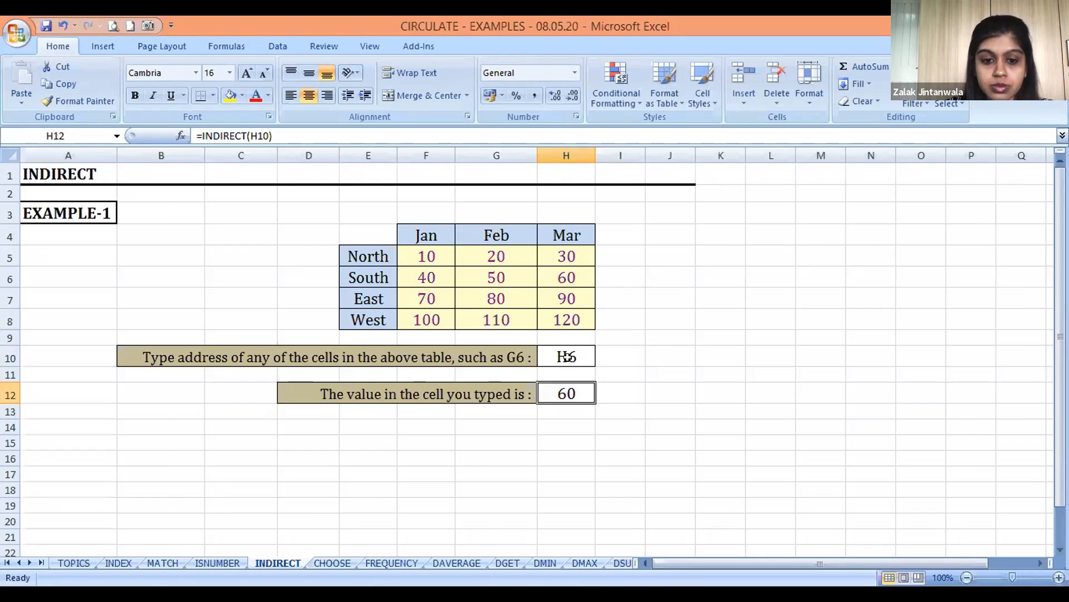
Open the CHOOSE sheet and go to the first Position cell, E6, in EXAMPLE-1's table
{"action": "key", "text": "ctrl+Page_Down"}
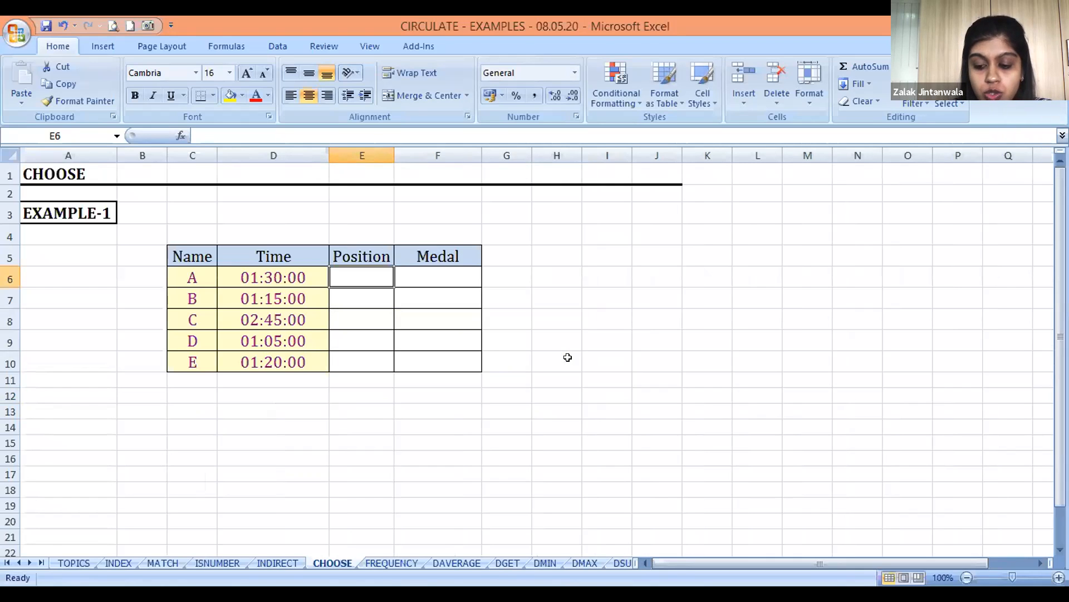
{"action": "key", "text": "alt+Tab"}
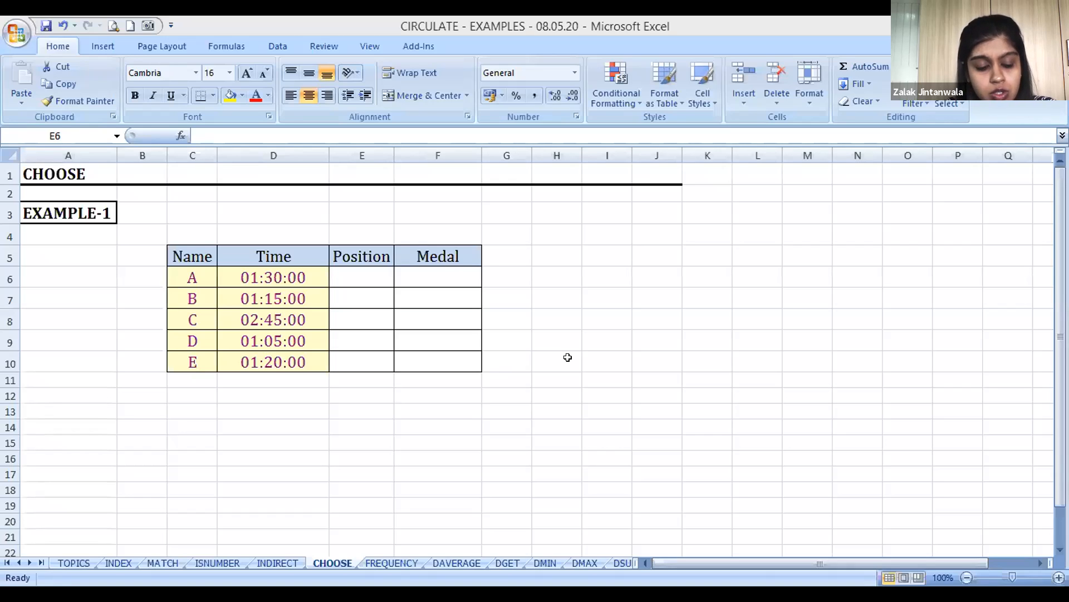
{"action": "key", "text": "alt+Tab"}
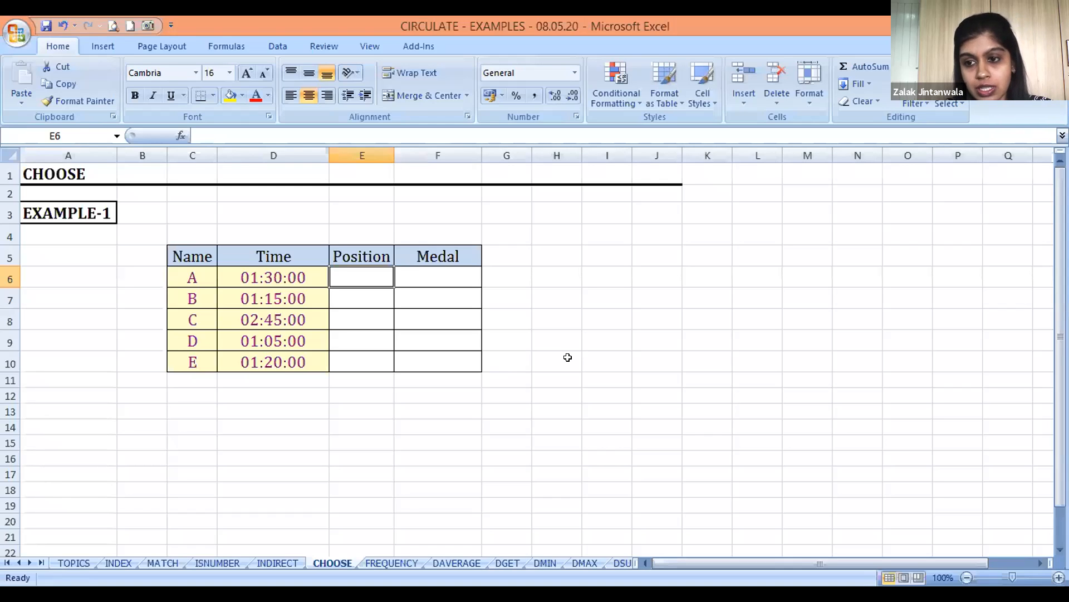
{"action": "key", "text": "Down"}
{"action": "key", "text": "Down"}
{"action": "key", "text": "Up"}
{"action": "key", "text": "Up"}
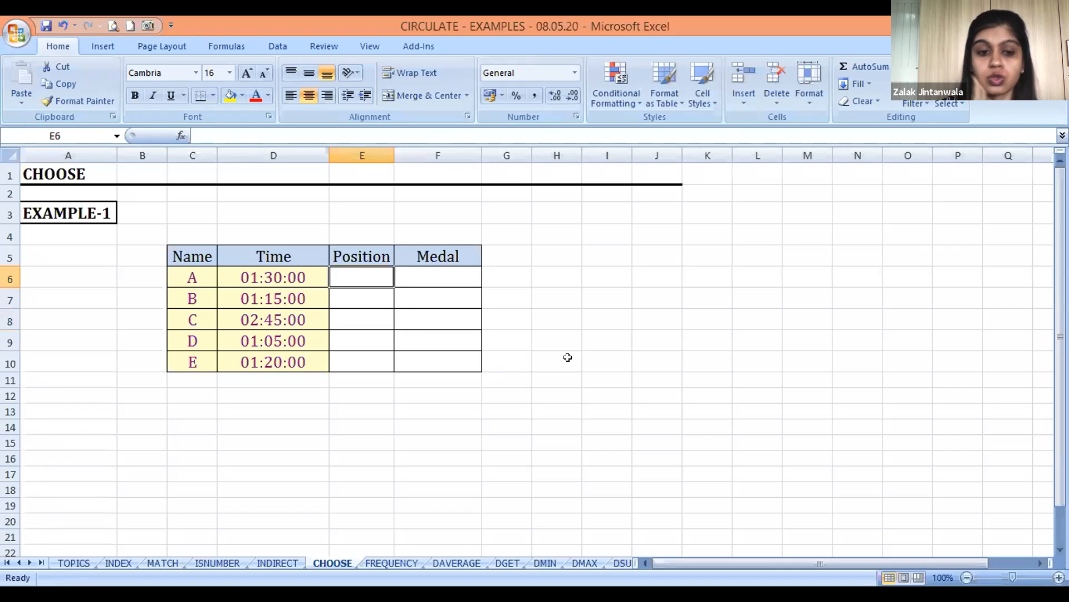
Enter =RANK(D6,D6:D10) in E6 to rank competitor A's time among all five times
{"action": "type", "text": "="}
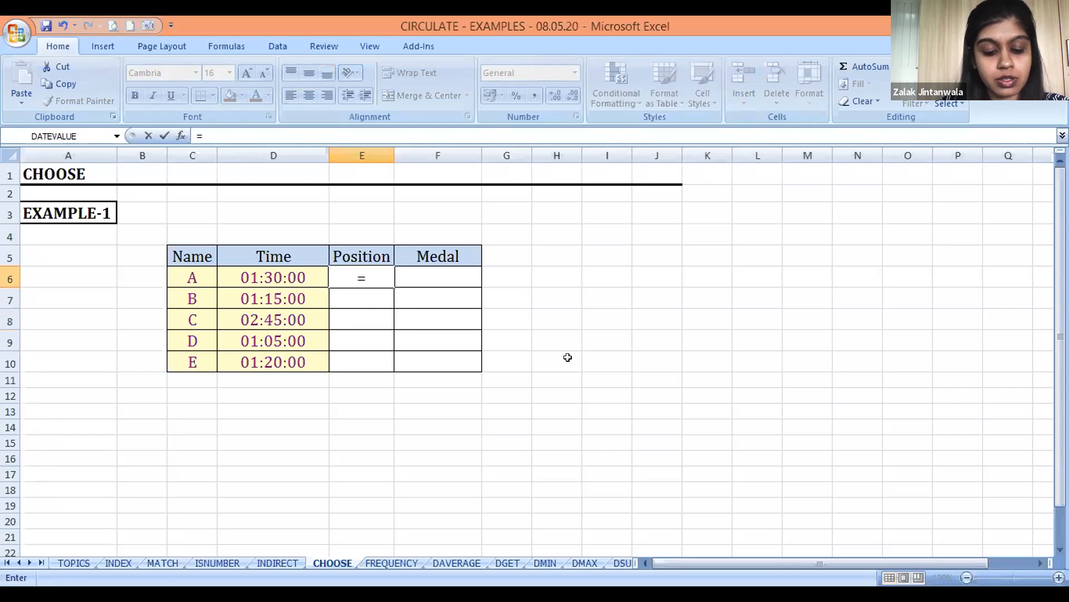
{"action": "type", "text": "RANK("}
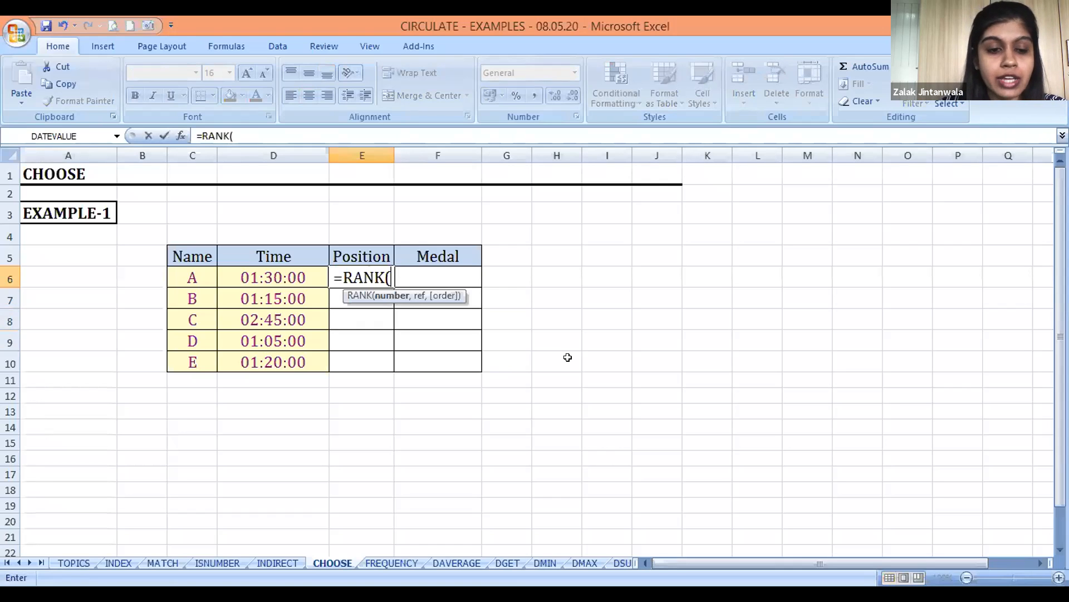
{"action": "left_click", "coordinate": [286, 271]}
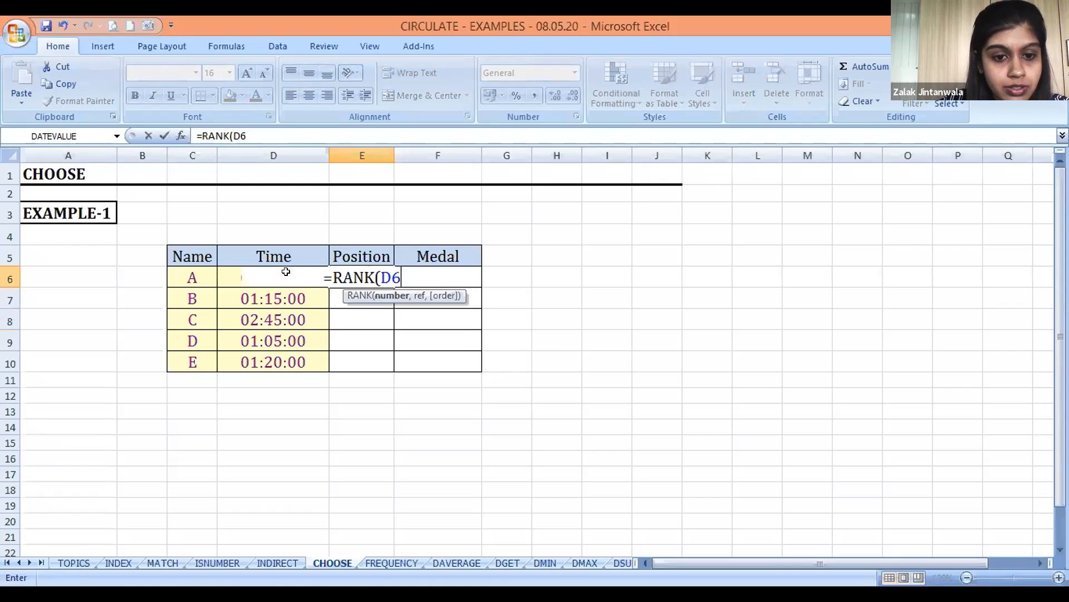
{"action": "type", "text": ","}
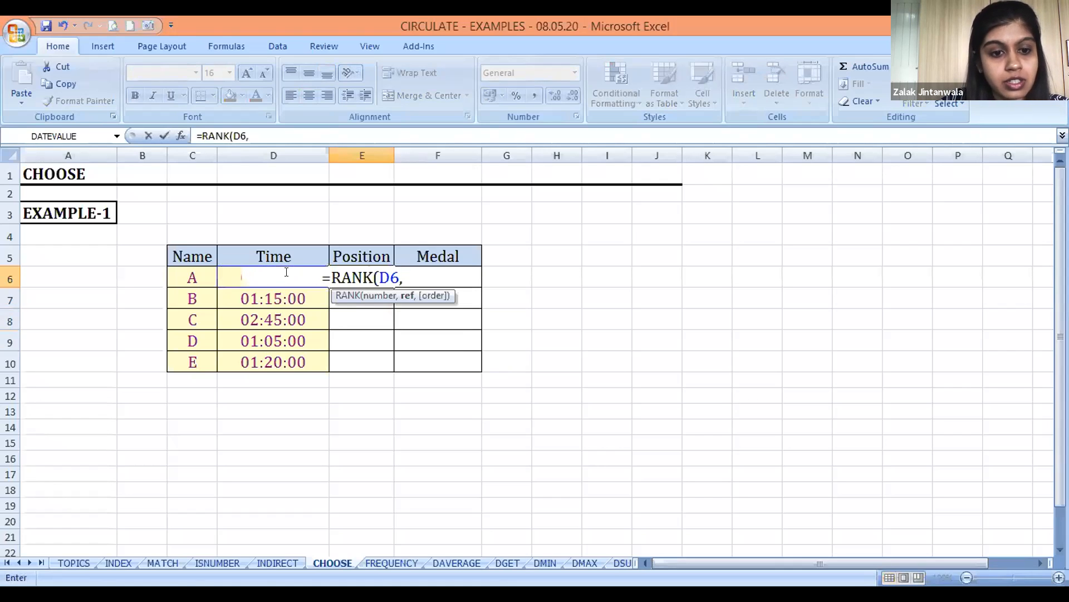
{"action": "left_click", "coordinate": [221, 274]}
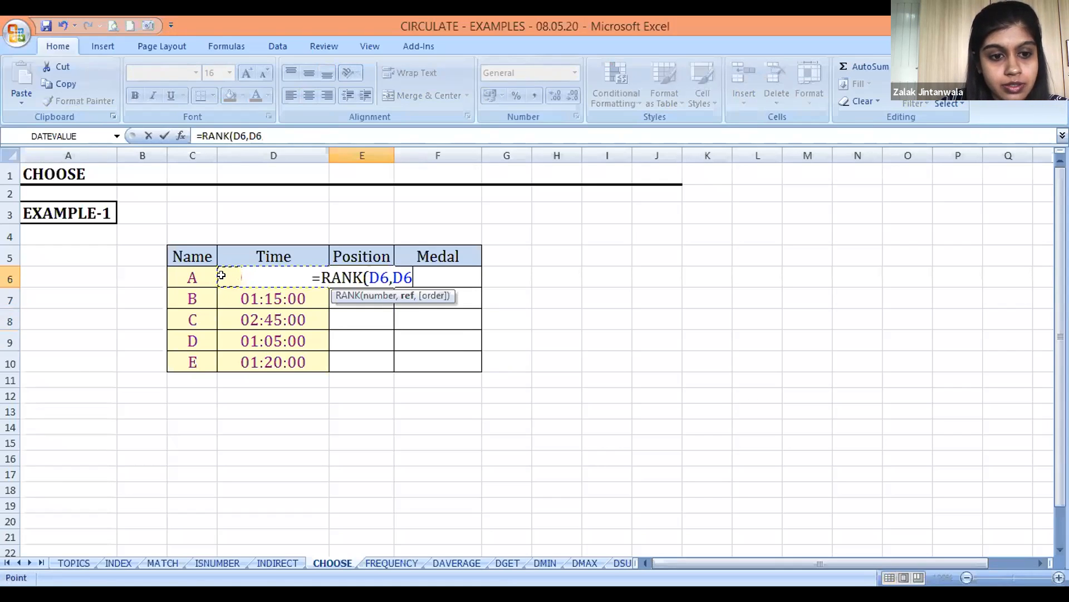
{"action": "key", "text": "shift+Down"}
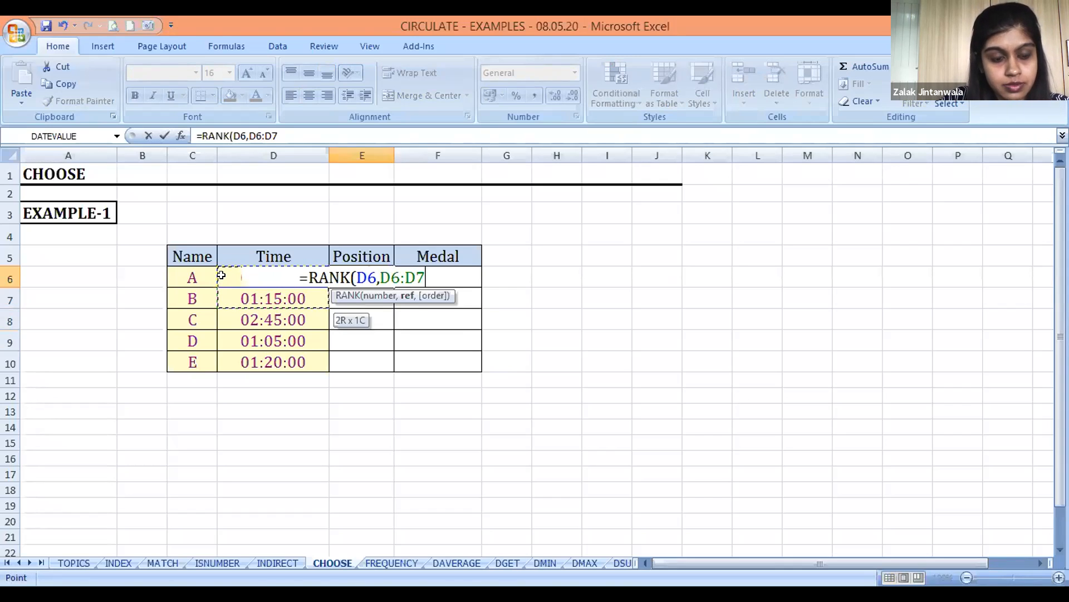
{"action": "key", "text": "shift+Down"}
{"action": "key", "text": "shift+Down"}
{"action": "key", "text": "shift+Down"}
{"action": "key", "text": "Return"}
{"action": "key", "text": "Up"}
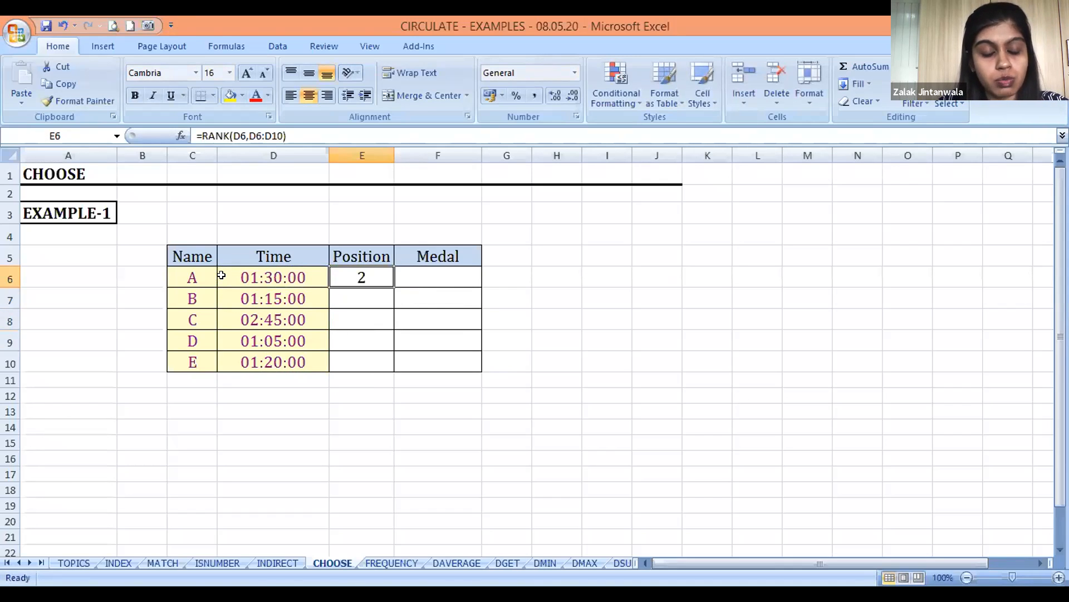
Make the range in E6's RANK formula absolute, as $D$6:$D$10
{"action": "key", "text": "Left"}
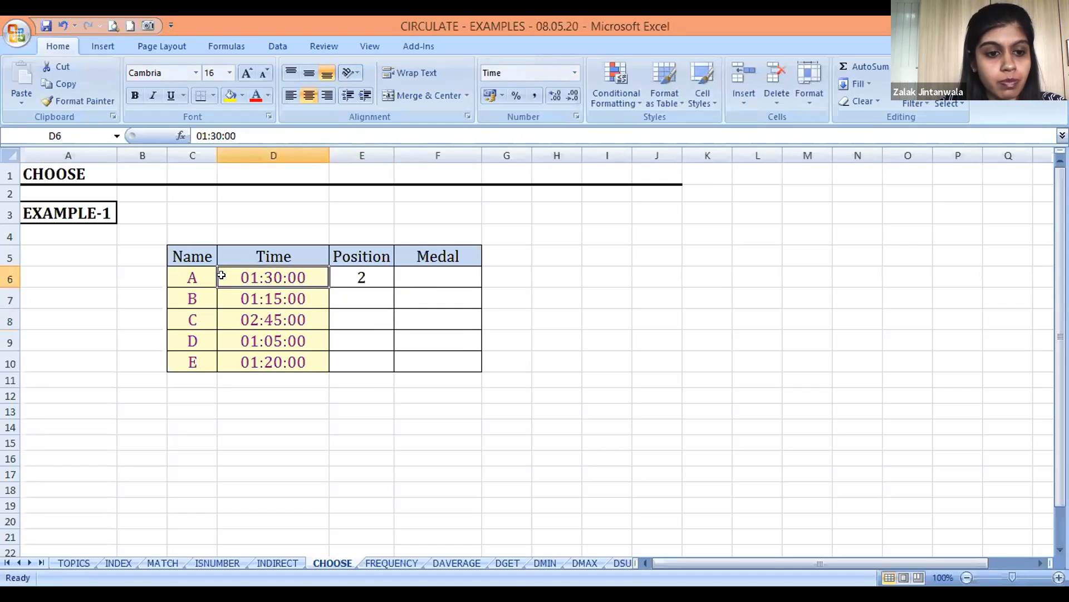
{"action": "key", "text": "Left"}
{"action": "key", "text": "Right"}
{"action": "key", "text": "Right"}
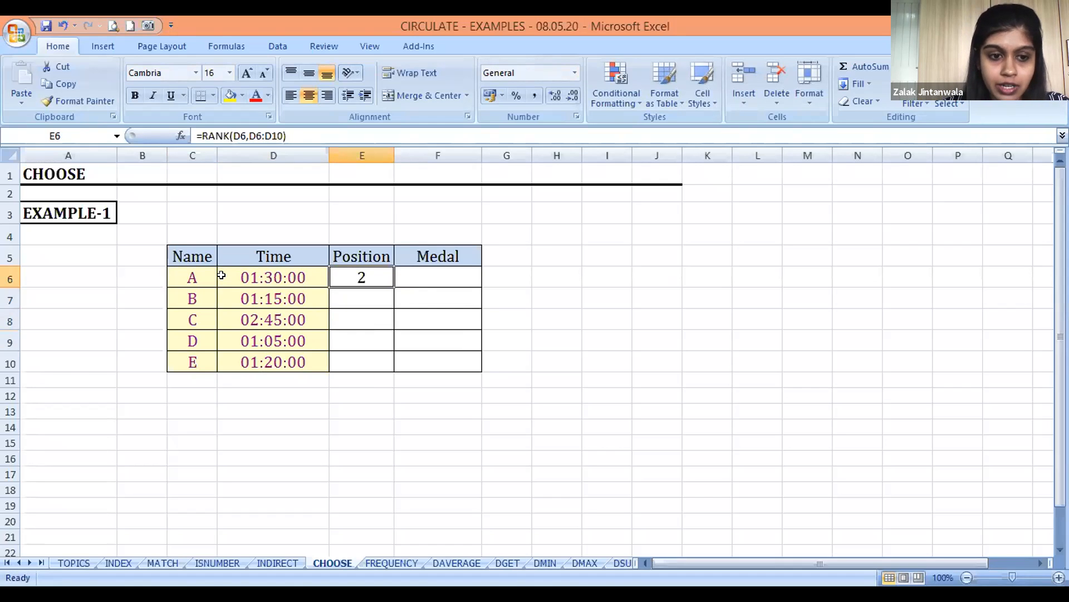
{"action": "key", "text": "F2"}
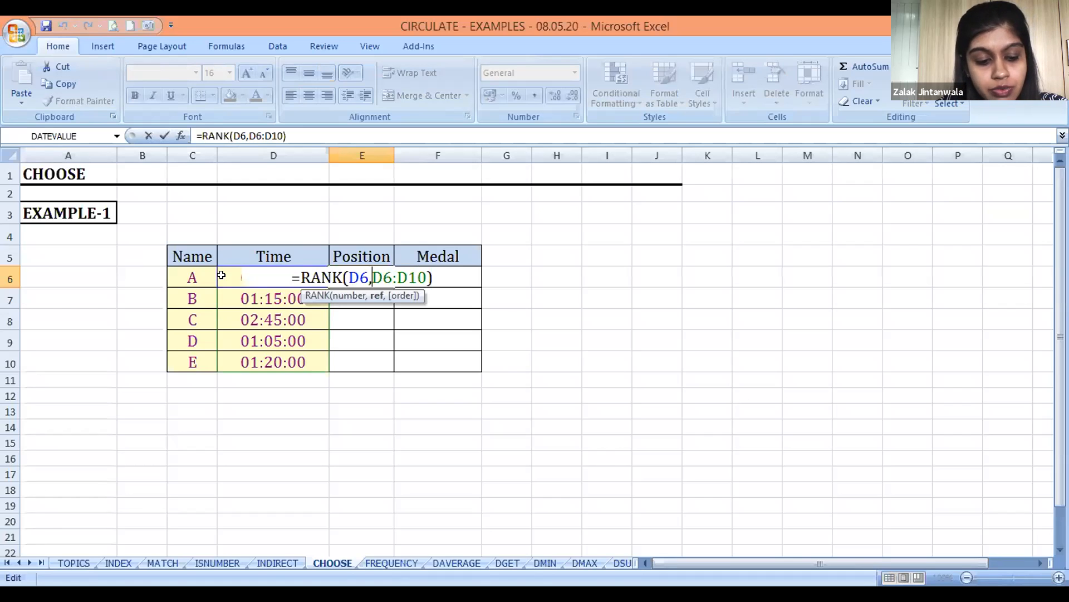
{"action": "key", "text": "F4"}
{"action": "key", "text": "Right"}
{"action": "key", "text": "Right"}
{"action": "key", "text": "F4"}
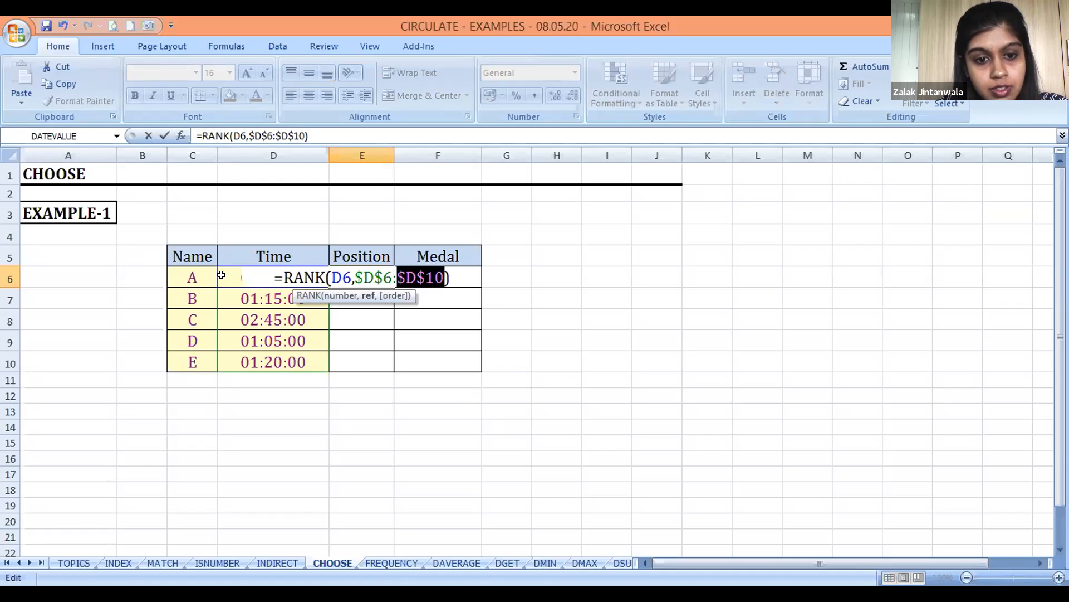
{"action": "key", "text": "Return"}
Copy the RANK formula from E6 into E7:E10 to fill the remaining Position cells
{"action": "key", "text": "ctrl+c"}
{"action": "key", "text": "Down"}
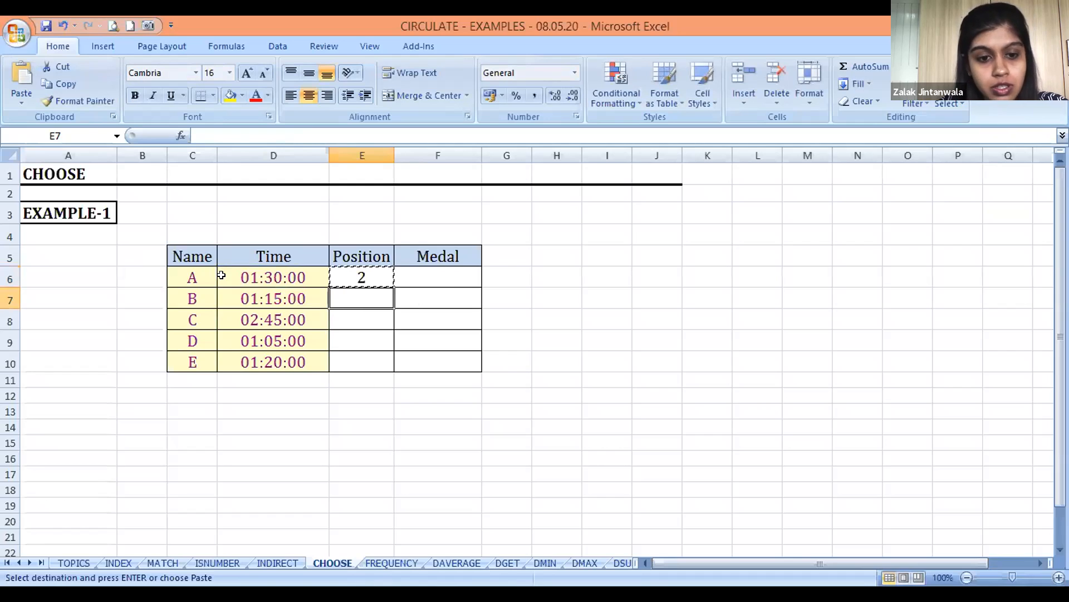
{"action": "key", "text": "shift+Down"}
{"action": "key", "text": "shift+Down"}
{"action": "key", "text": "shift+Down"}
{"action": "key", "text": "Return"}
{"action": "key", "text": "Up"}
{"action": "key", "text": "Down"}
{"action": "key", "text": "Down"}
{"action": "key", "text": "Up"}
{"action": "key", "text": "Up"}
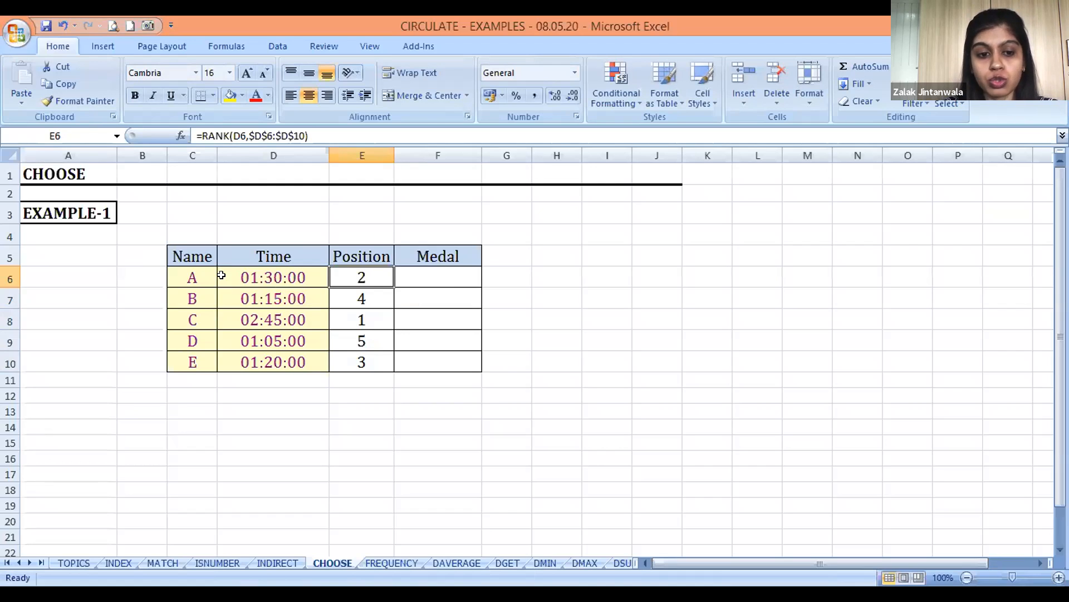
Add the order argument 0 (descending) to the RANK formula in E6
{"action": "key", "text": "Down"}
{"action": "key", "text": "Down"}
{"action": "key", "text": "Down"}
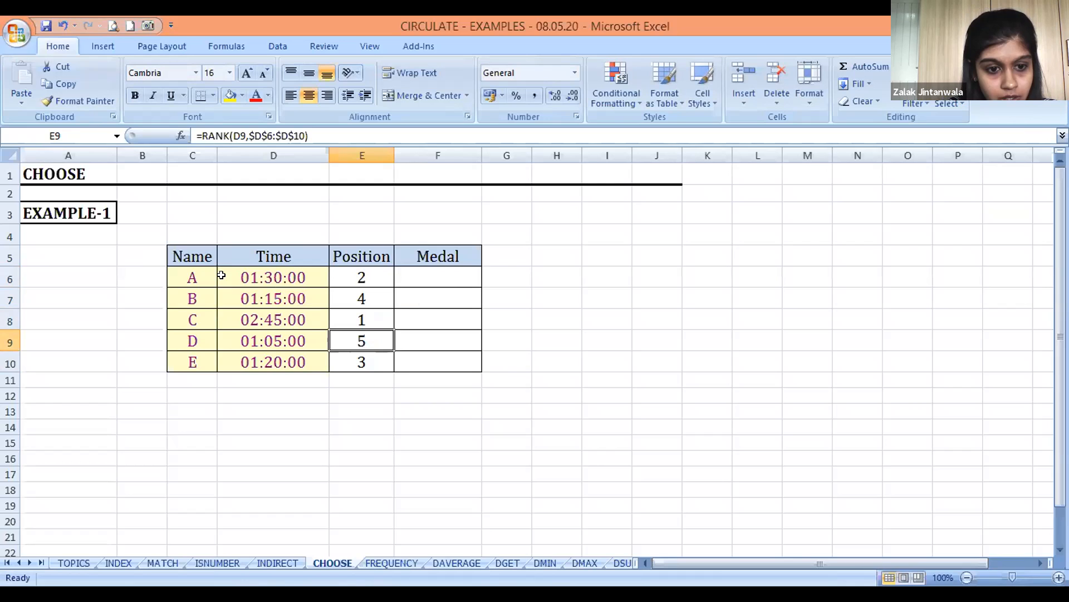
{"action": "key", "text": "Up"}
{"action": "key", "text": "Up"}
{"action": "key", "text": "Up"}
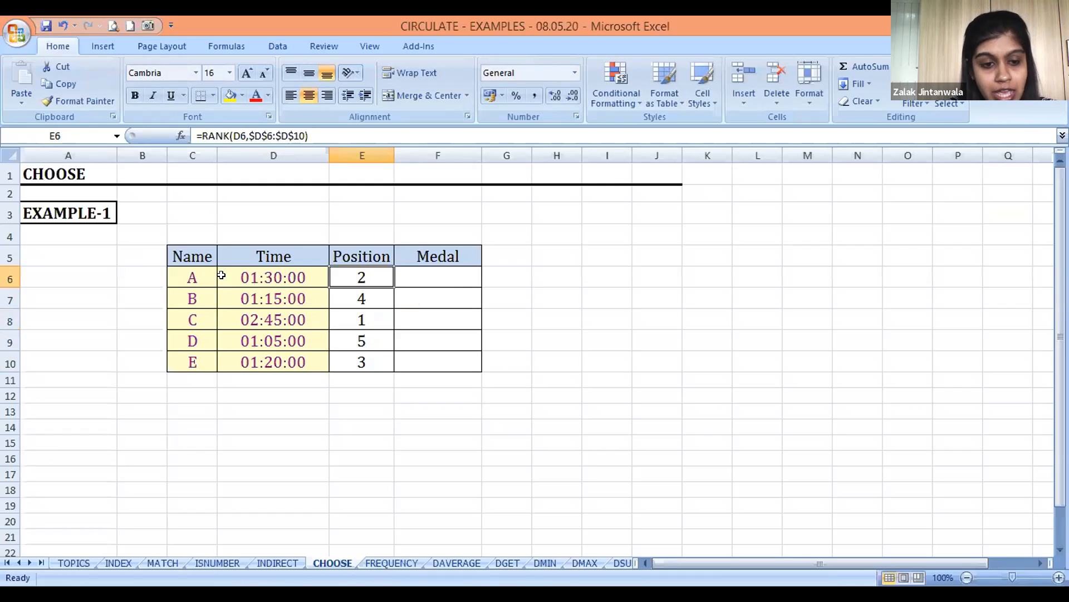
{"action": "key", "text": "F2"}
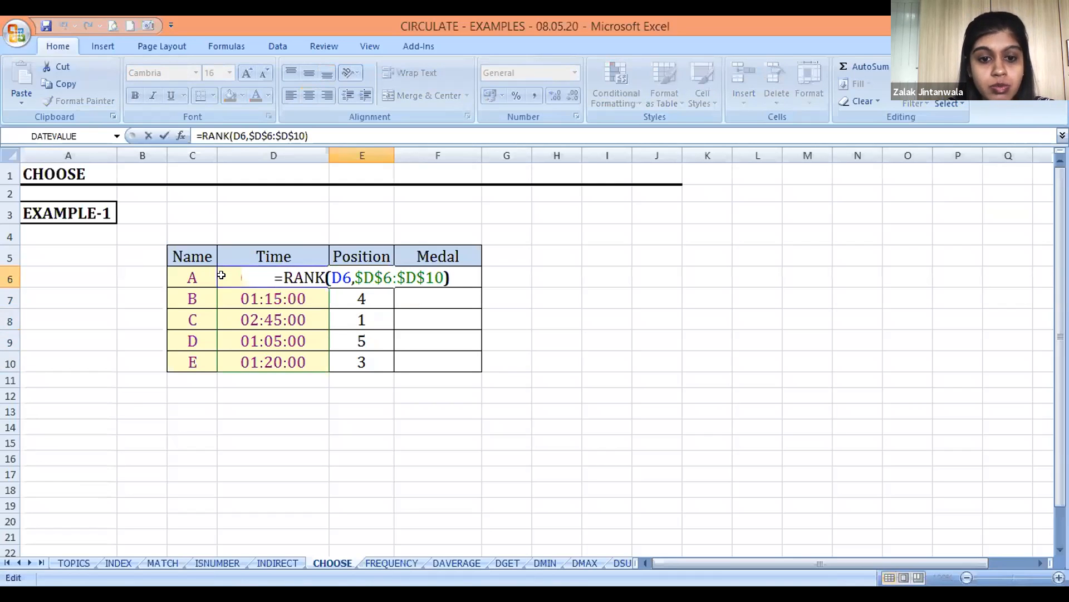
{"action": "key", "text": "Left"}
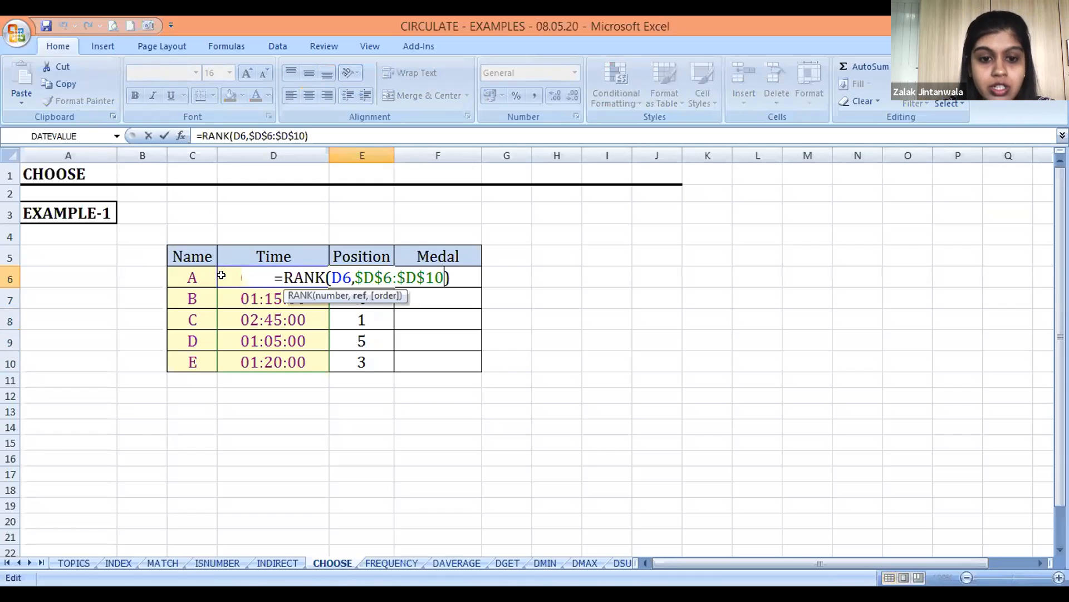
{"action": "type", "text": ","}
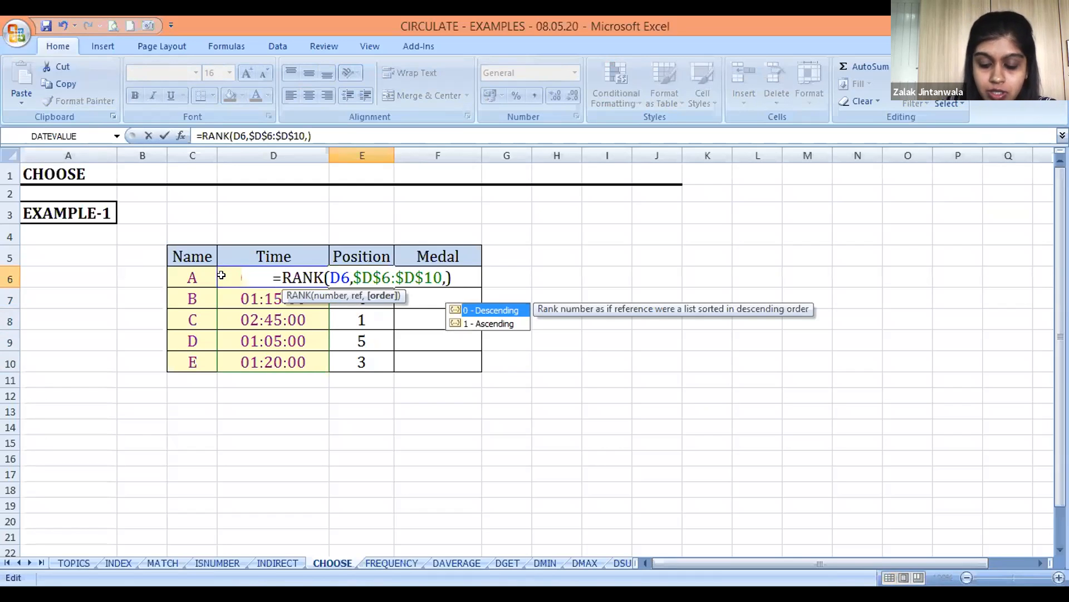
{"action": "type", "text": "0"}
{"action": "key", "text": "Return"}
{"action": "key", "text": "Up"}
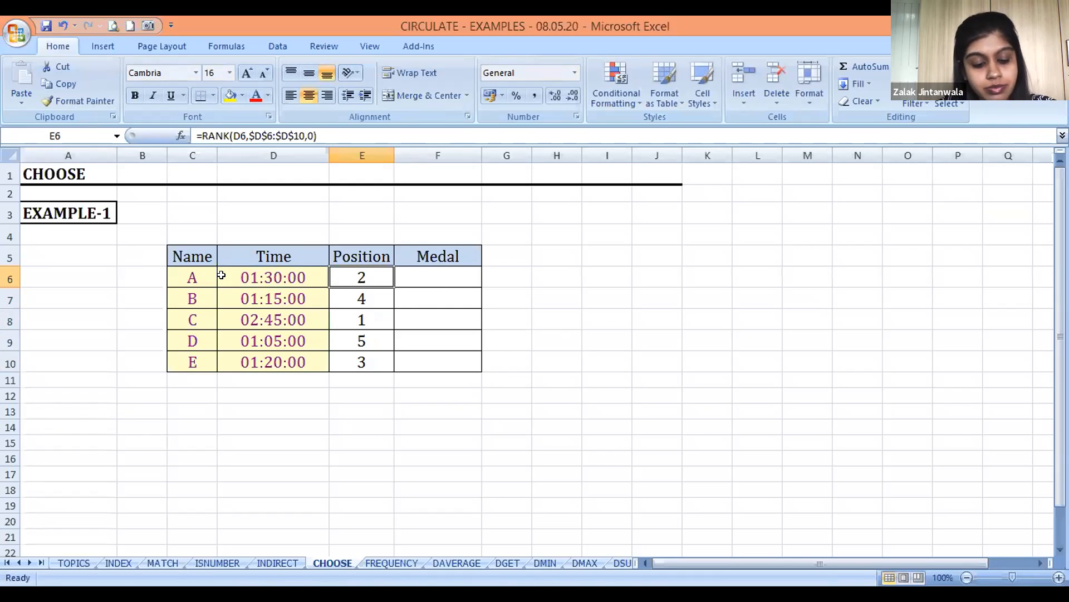
Copy the descending-order RANK formula from E6 into E7:E10
{"action": "key", "text": "ctrl+c"}
{"action": "key", "text": "Down"}
{"action": "key", "text": "ctrl+shift+Down"}
{"action": "key", "text": "Return"}
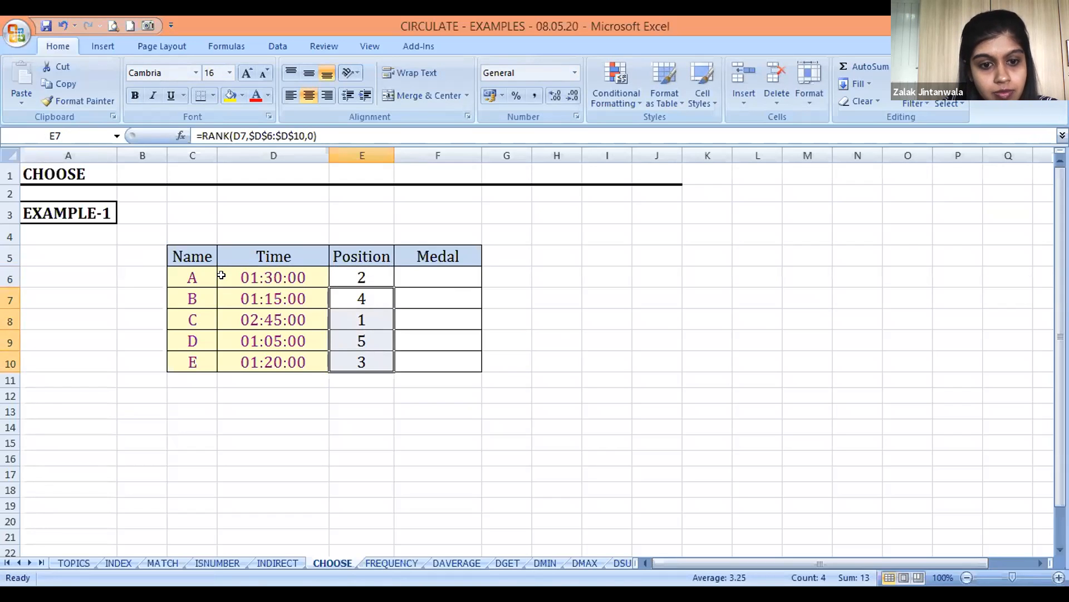
Change the order argument of E6's RANK formula to 1 so the shortest time ranks first
{"action": "key", "text": "Up"}
{"action": "key", "text": "F2"}
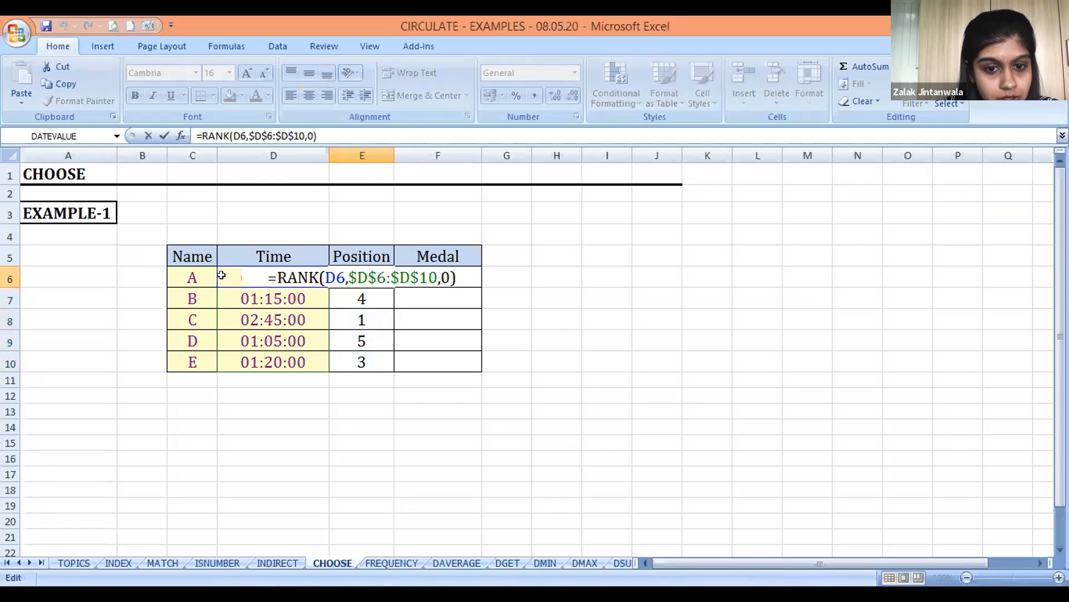
{"action": "key", "text": "Left"}
{"action": "key", "text": "BackSpace"}
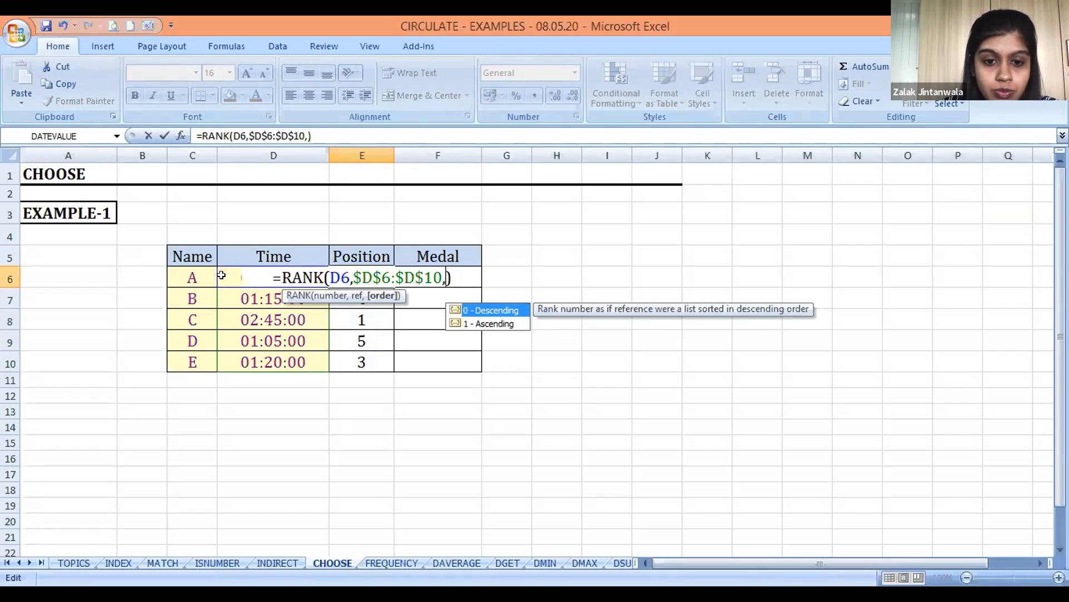
{"action": "type", "text": "1"}
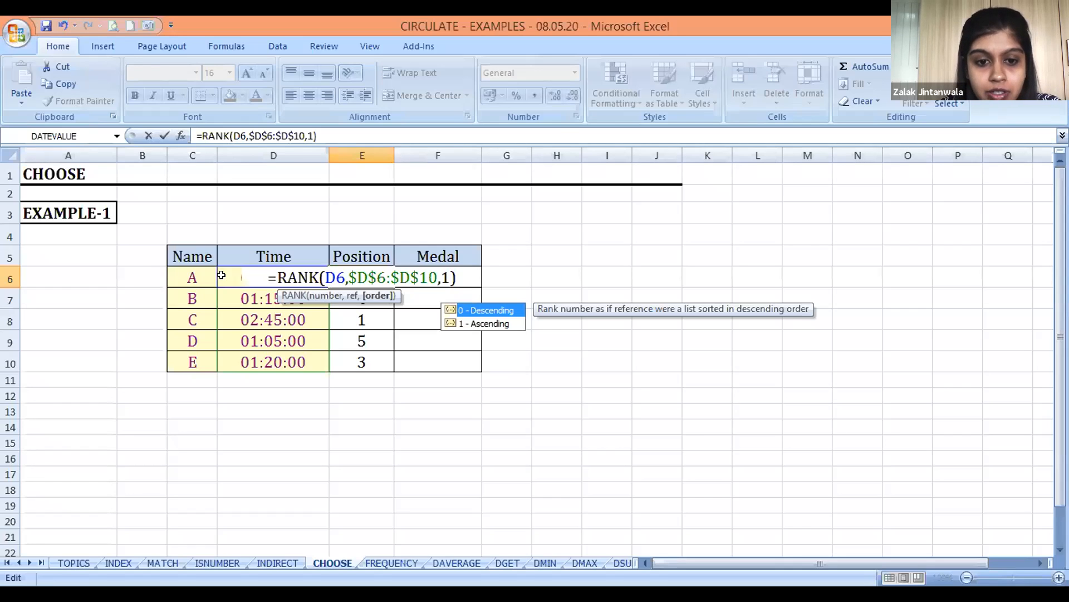
{"action": "key", "text": "Return"}
Copy the ascending-order RANK formula from E6 into the other Position cells, E7:E10
{"action": "key", "text": "Up"}
{"action": "key", "text": "ctrl+c"}
{"action": "key", "text": "Down"}
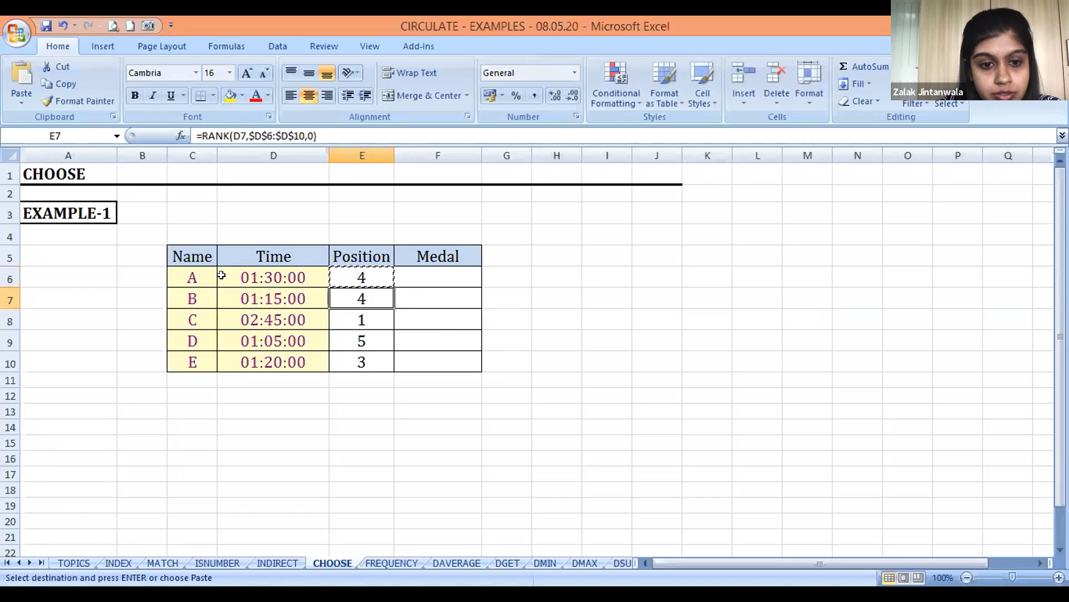
{"action": "key", "text": "shift+Down"}
{"action": "key", "text": "shift+Down"}
{"action": "key", "text": "shift+Down"}
{"action": "key", "text": "Return"}
{"action": "key", "text": "Up"}
{"action": "key", "text": "Down"}
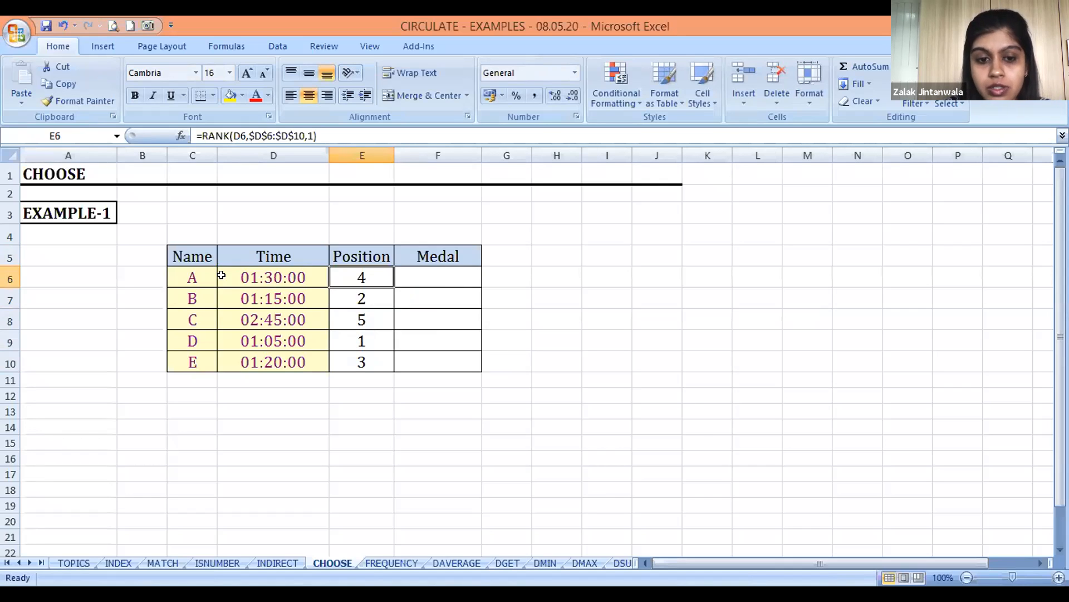
Enter =CHOOSE(E6,"GOLD","SILVER","BRONZE","UNPLACED","UNPLACED") in F6 to give competitor A's medal from the position
{"action": "key", "text": "Right"}
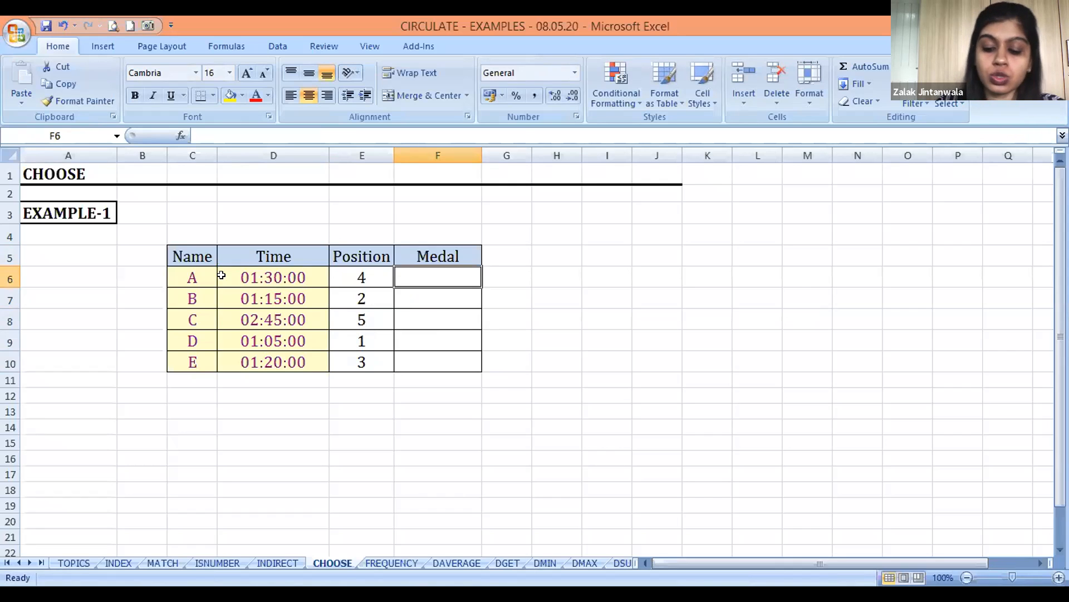
{"action": "type", "text": "=C"}
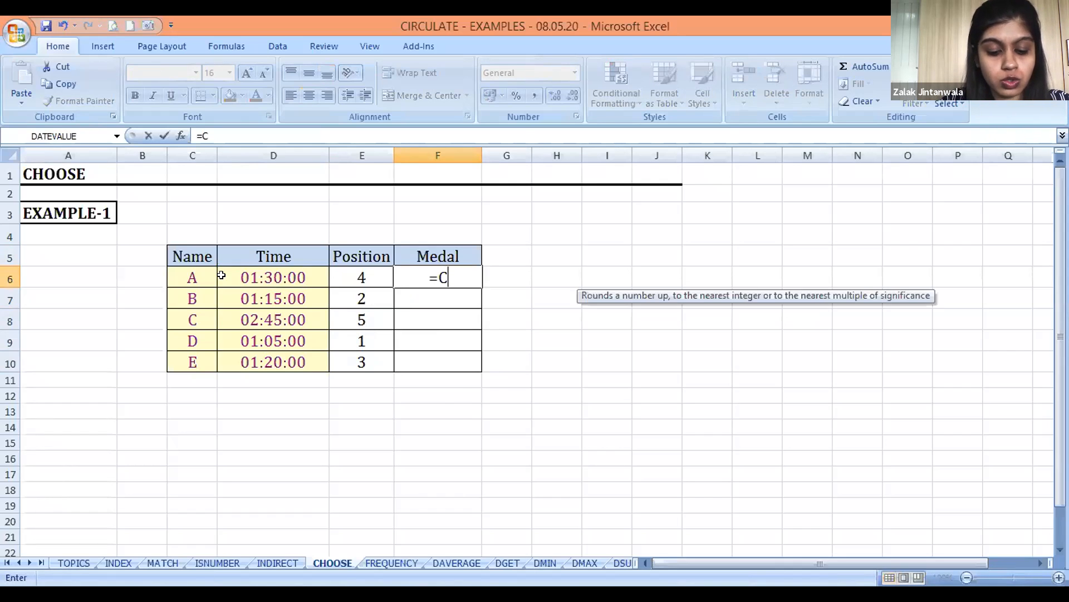
{"action": "type", "text": "HOOSE("}
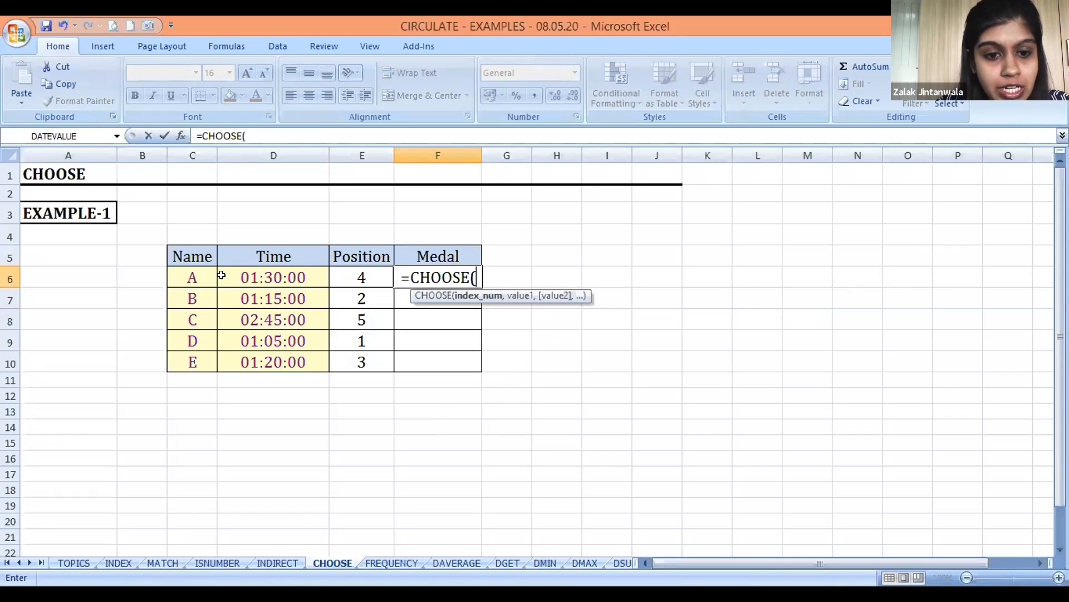
{"action": "key", "text": "Left"}
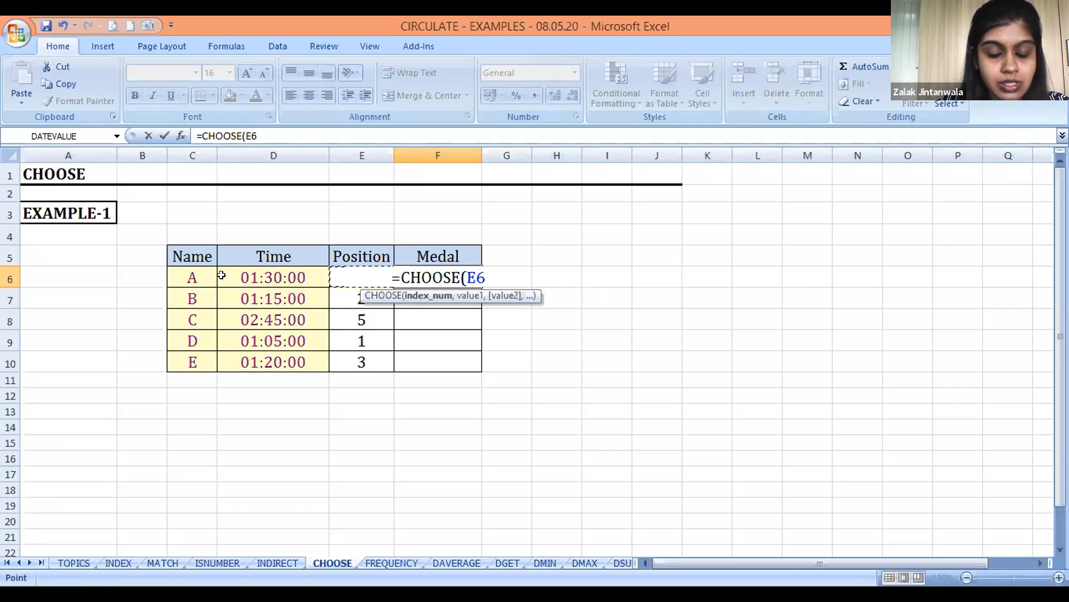
{"action": "type", "text": ","}
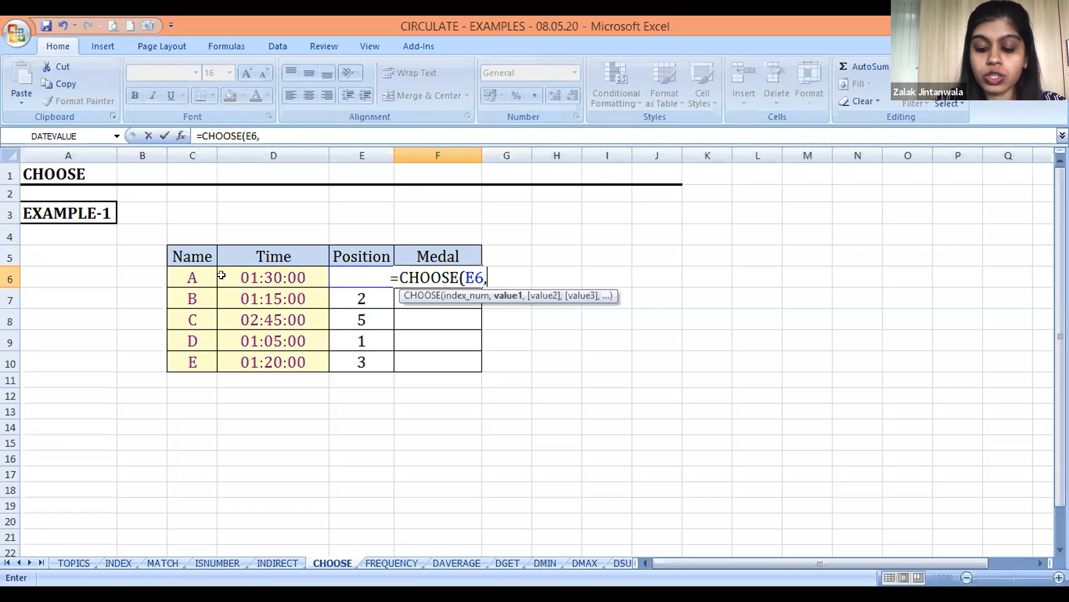
{"action": "type", "text": "\"G"}
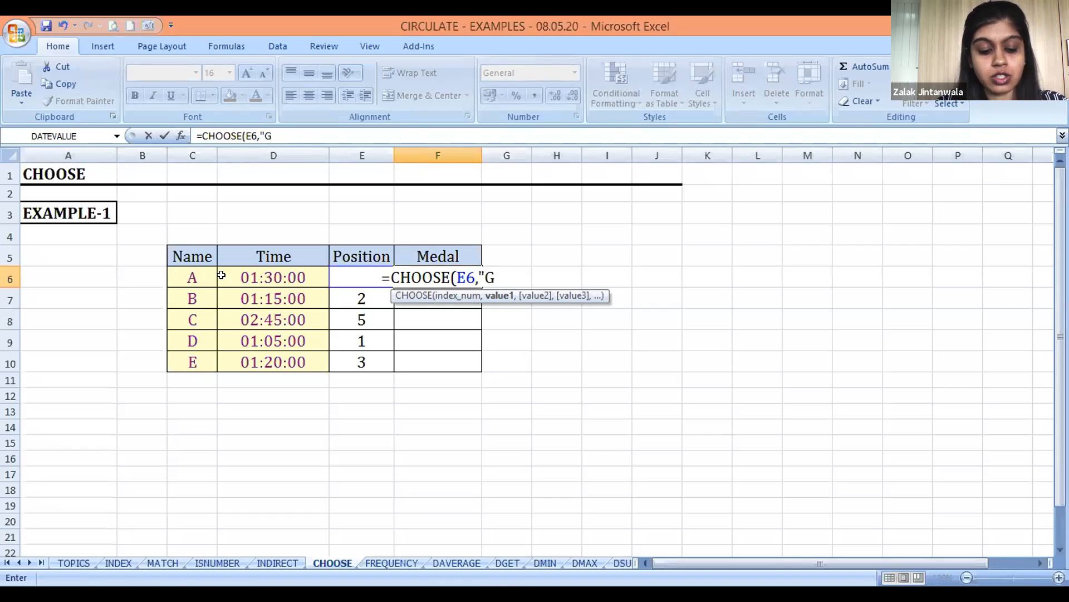
{"action": "type", "text": "OLD"}
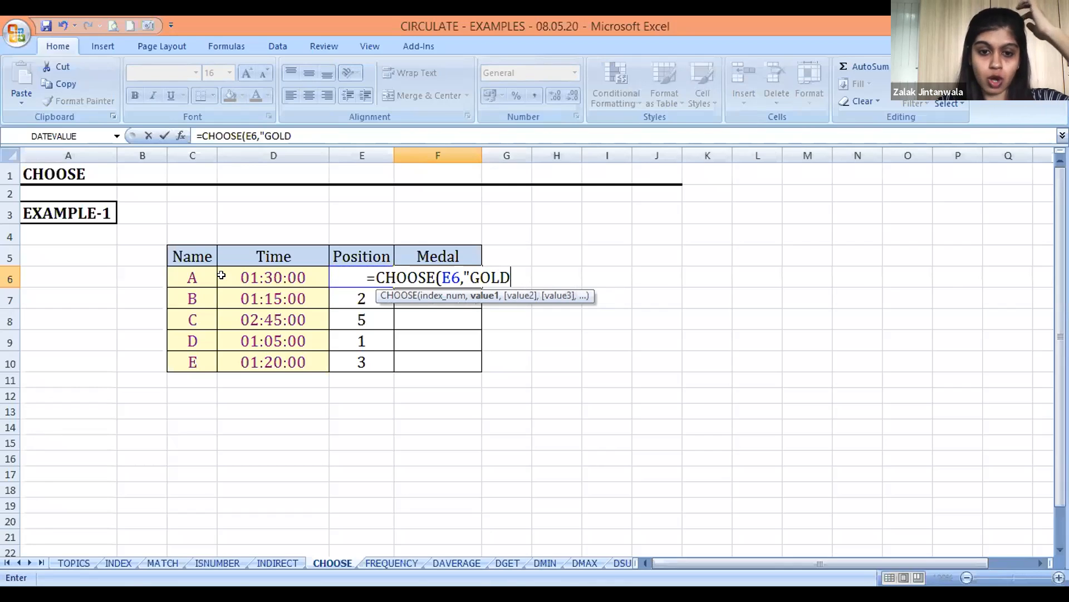
{"action": "type", "text": "\""}
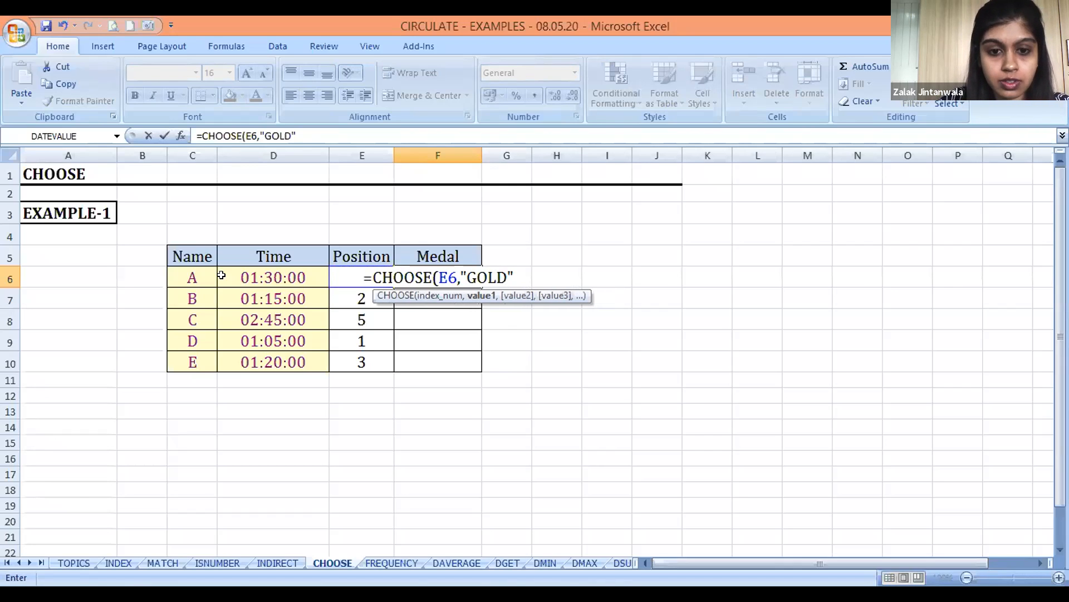
{"action": "type", "text": ","}
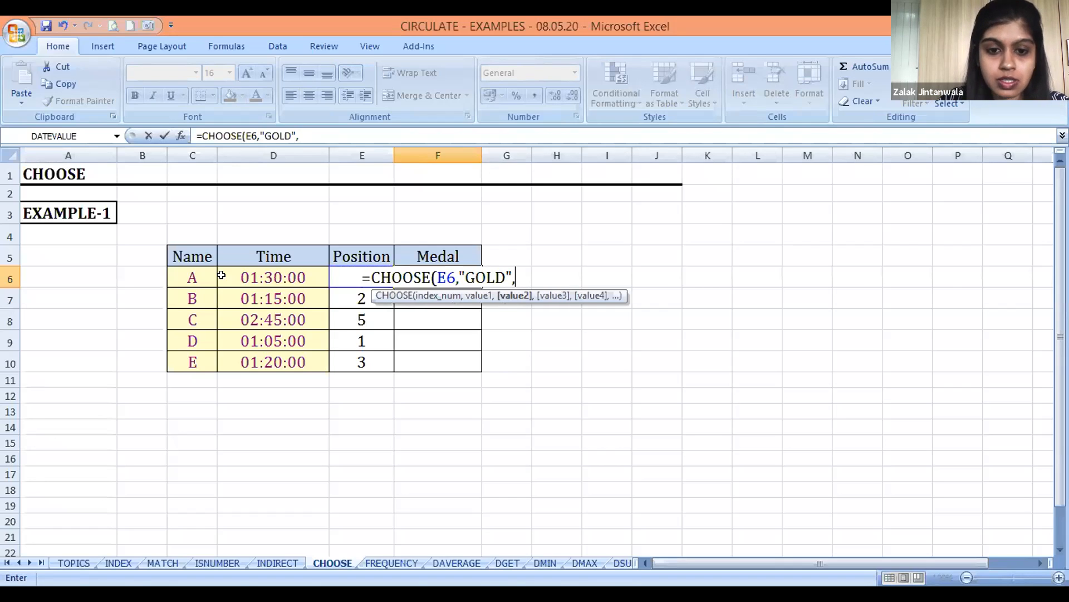
{"action": "type", "text": "\""}
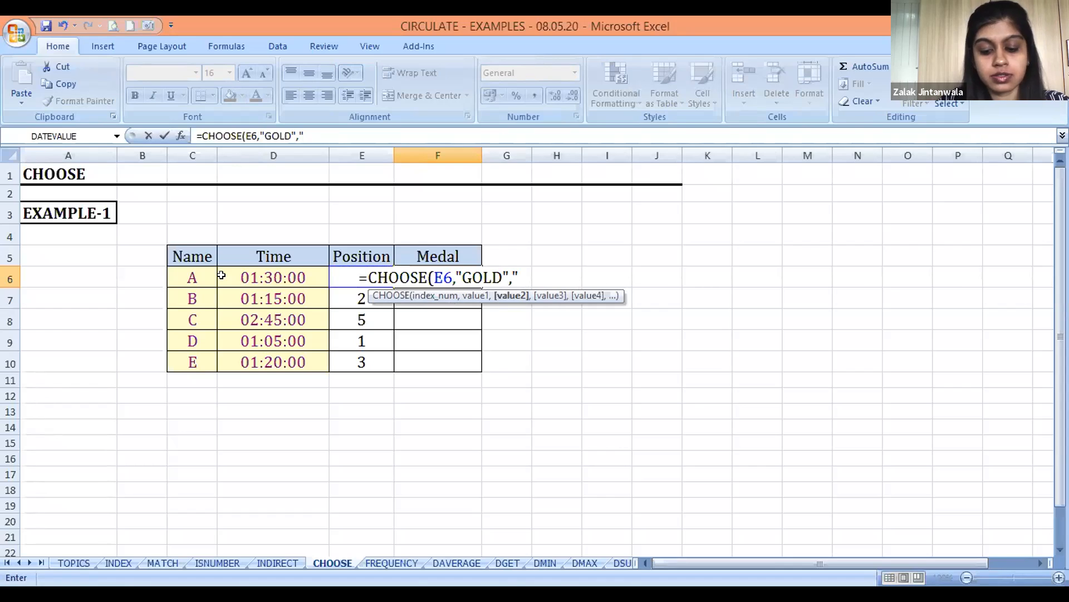
{"action": "type", "text": "SILVER\","}
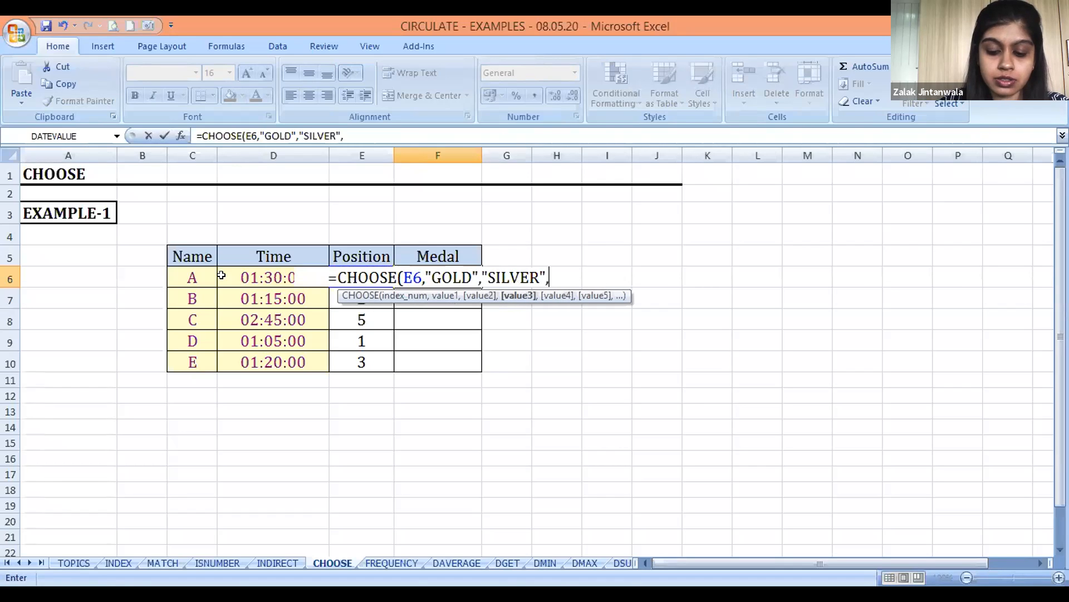
{"action": "type", "text": "\""}
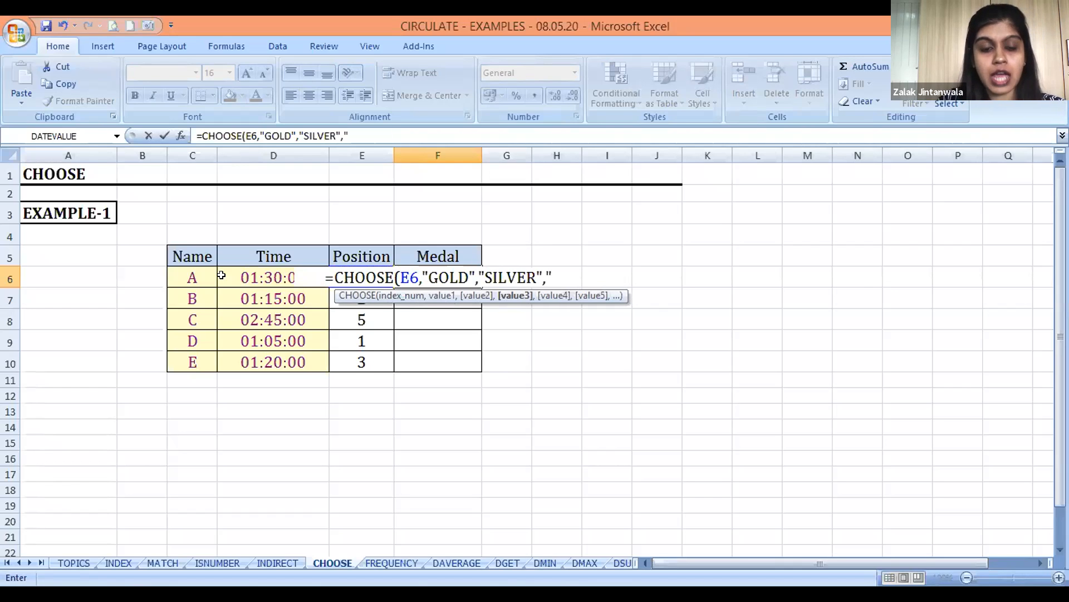
{"action": "type", "text": "BRONZE\""}
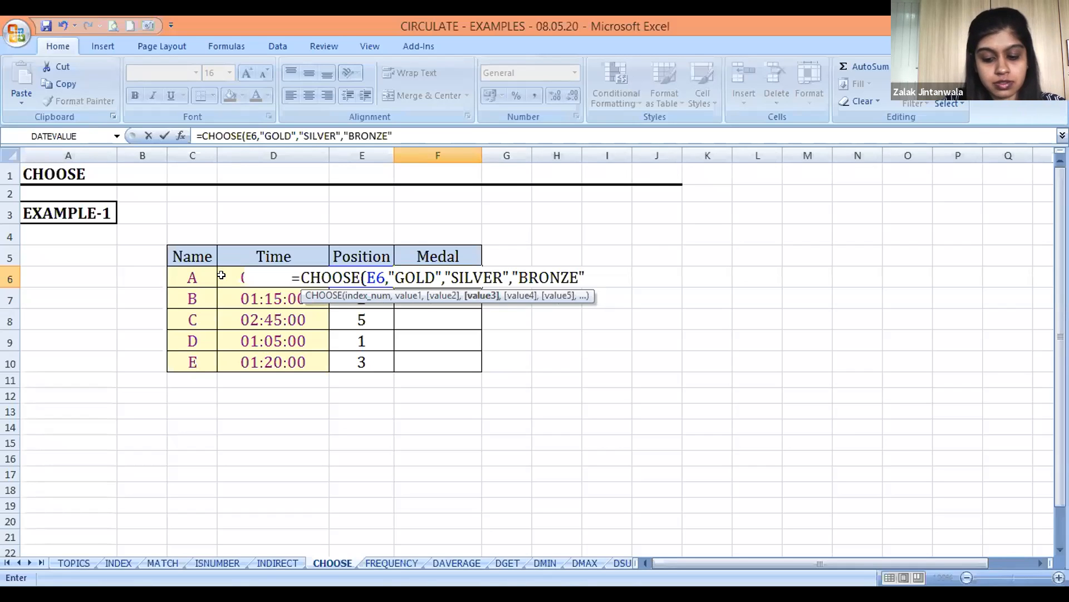
{"action": "type", "text": ",\"UNPLACED\",\""}
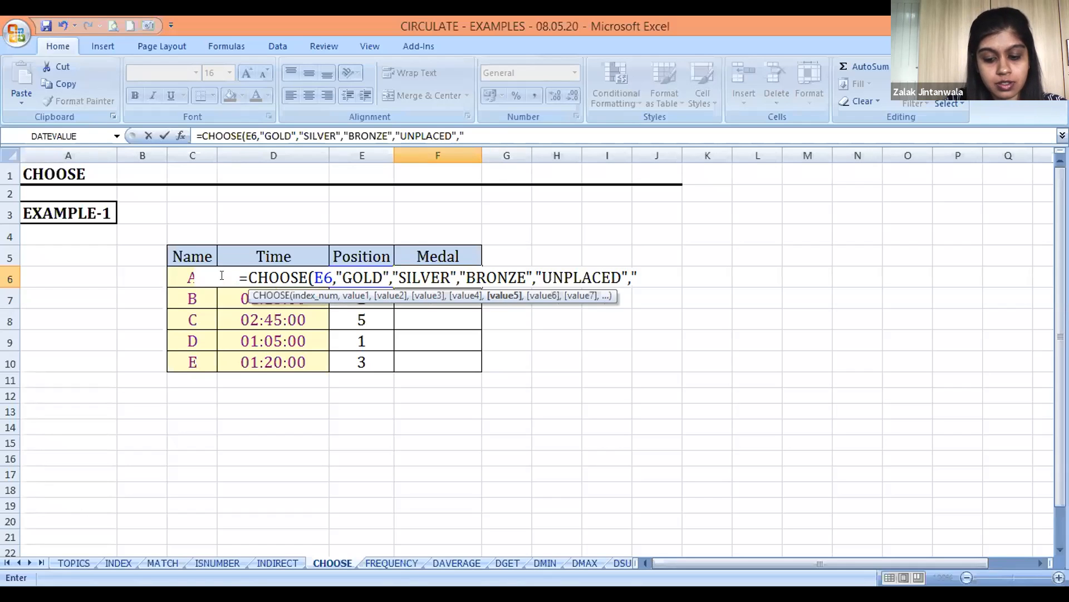
{"action": "type", "text": "UNPLACED\")"}
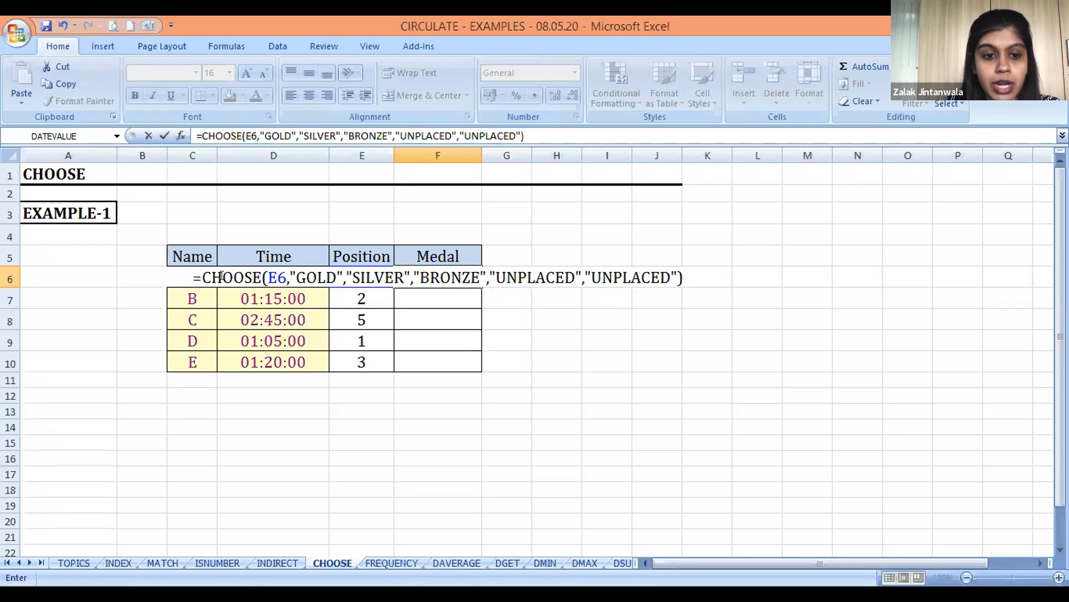
{"action": "key", "text": "Return"}
{"action": "key", "text": "Up"}
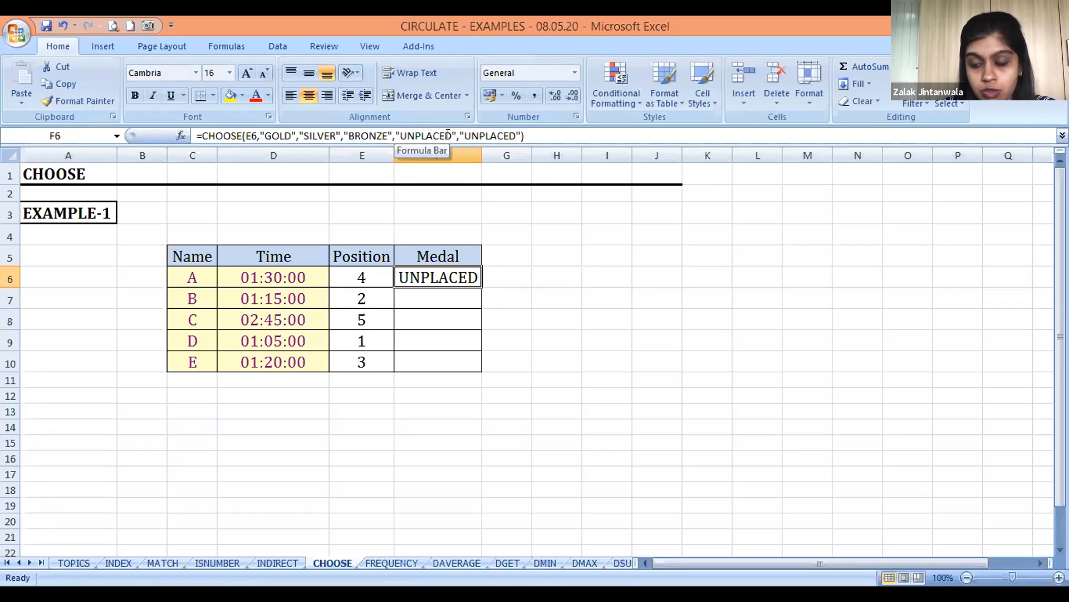
Copy the CHOOSE formula from F6 into F7:F10 to fill the remaining Medal cells
{"action": "key", "text": "Down"}
{"action": "key", "text": "Up"}
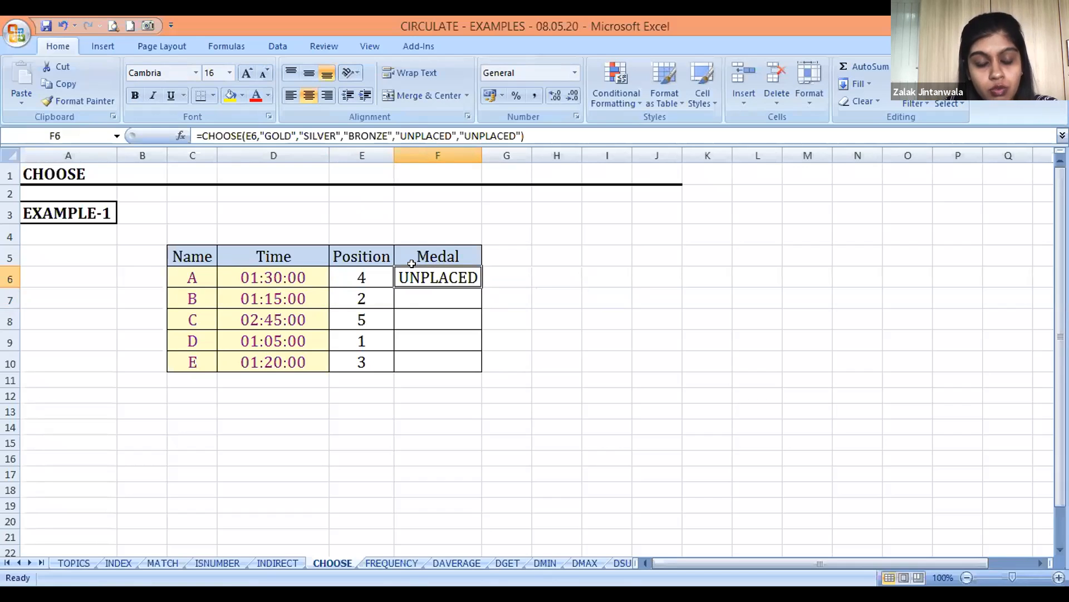
{"action": "key", "text": "ctrl+c"}
{"action": "key", "text": "Down"}
{"action": "key", "text": "shift+Down"}
{"action": "key", "text": "shift+Down"}
{"action": "key", "text": "shift+Down"}
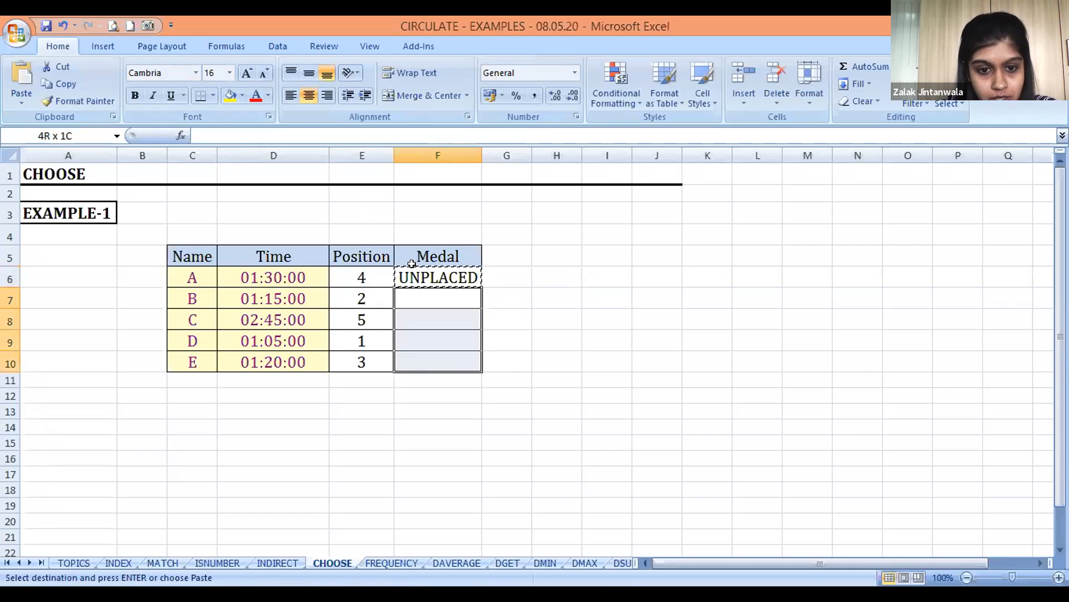
{"action": "key", "text": "Return"}
Check the medals and CHOOSE formulas in F6:F10 against each competitor's position
{"action": "key", "text": "Down"}
{"action": "key", "text": "Down"}
{"action": "key", "text": "Down"}
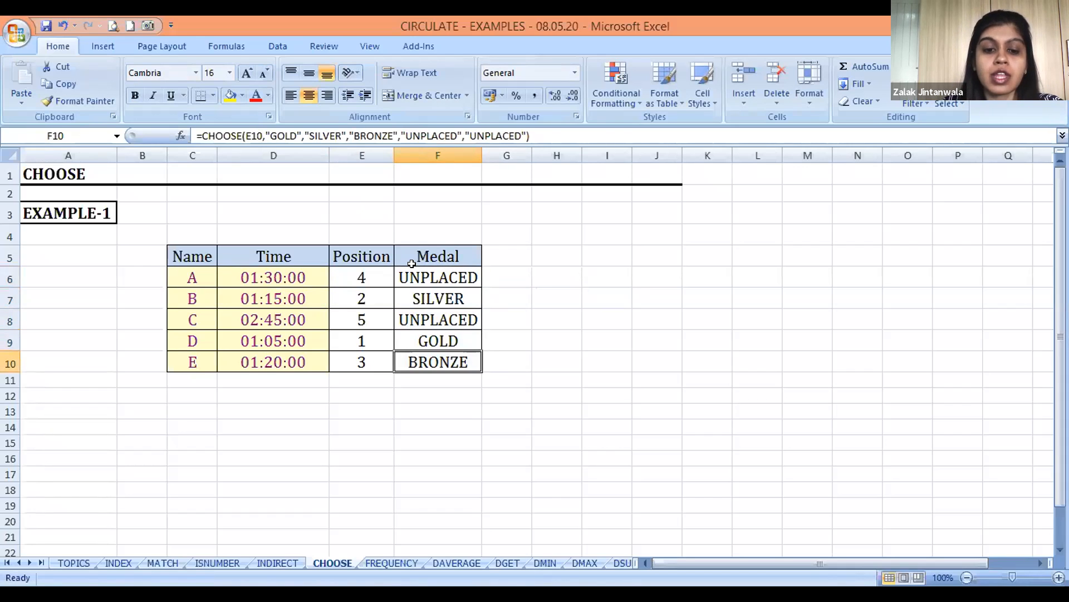
{"action": "key", "text": "Up"}
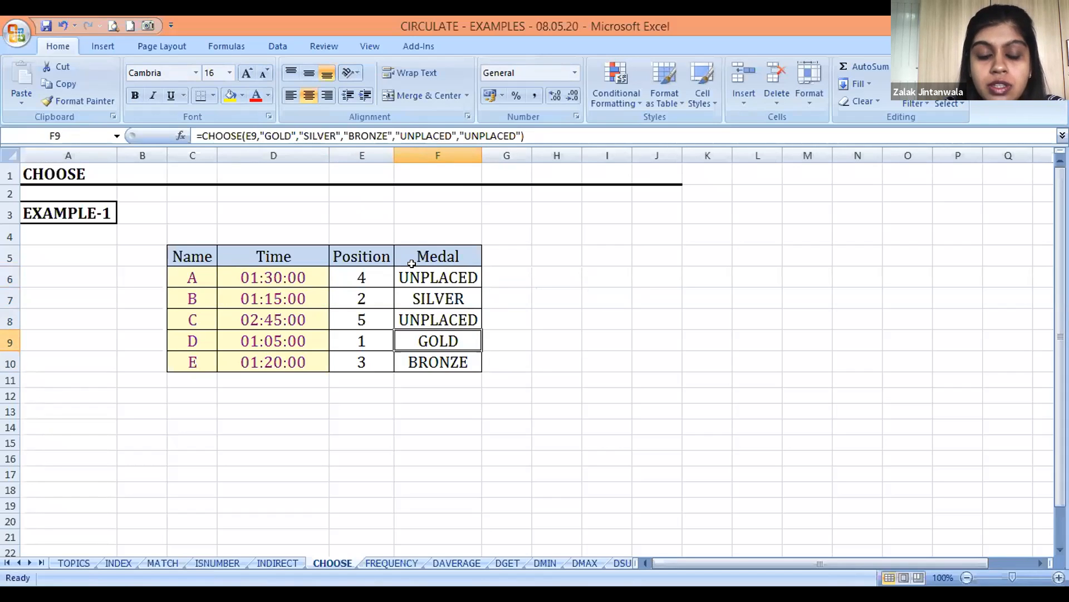
{"action": "key", "text": "Up"}
{"action": "key", "text": "Up"}
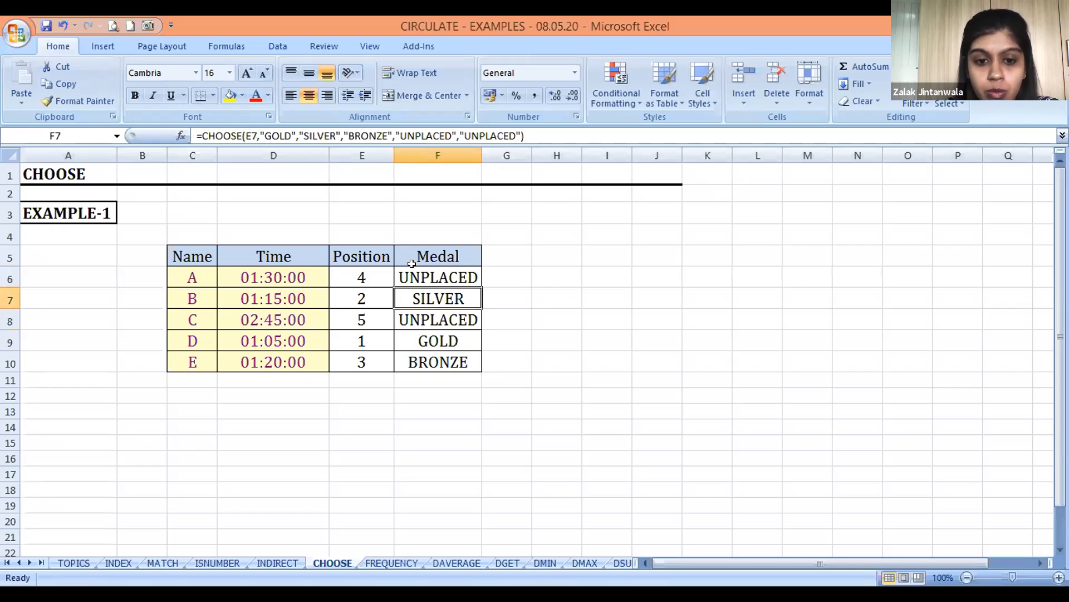
{"action": "key", "text": "Down"}
{"action": "key", "text": "Down"}
{"action": "key", "text": "Down"}
{"action": "key", "text": "Up"}
{"action": "key", "text": "Up"}
{"action": "key", "text": "Up"}
{"action": "key", "text": "Up"}
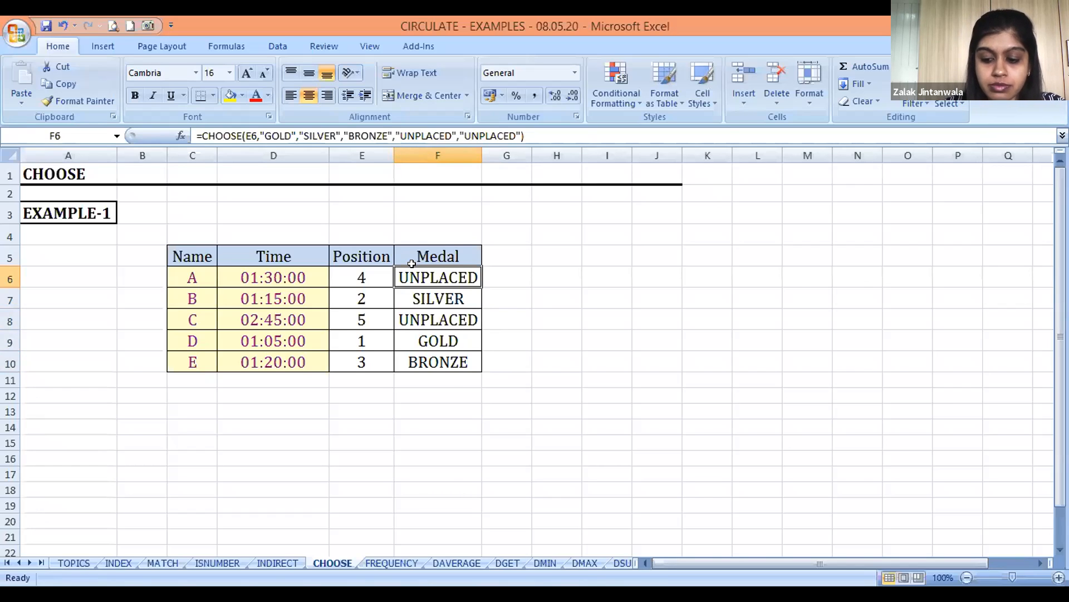
Open the FREQUENCY sheet
{"action": "key", "text": "ctrl+Page_Down"}
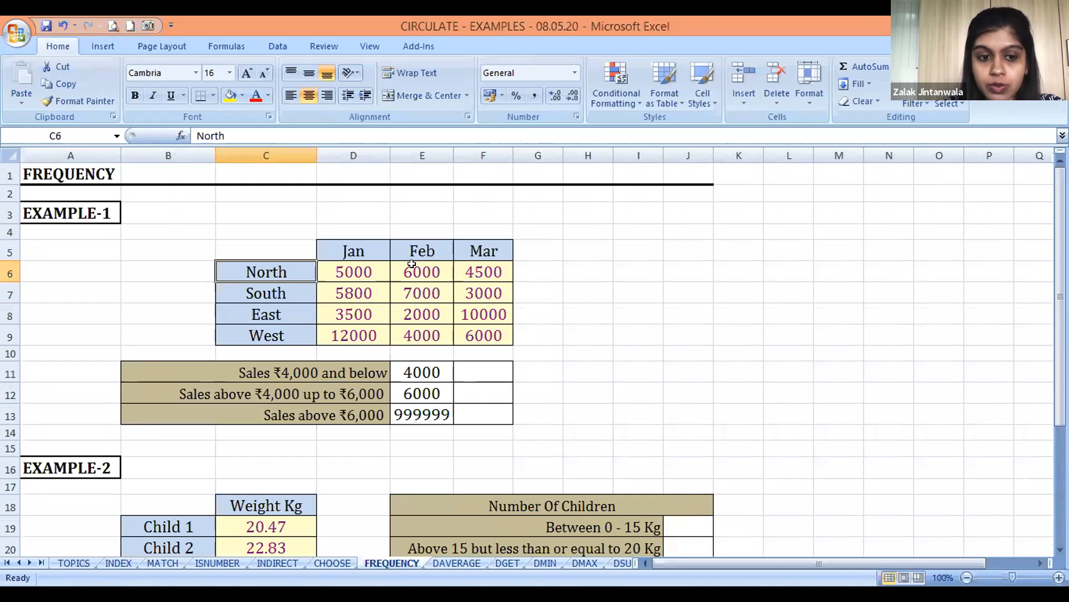
Examine Example 1's regional sales in D6:F9, the band limits in E11:E13 and the result cells F11:F13
{"action": "key", "text": "Right"}
{"action": "key", "text": "Down"}
{"action": "key", "text": "Down"}
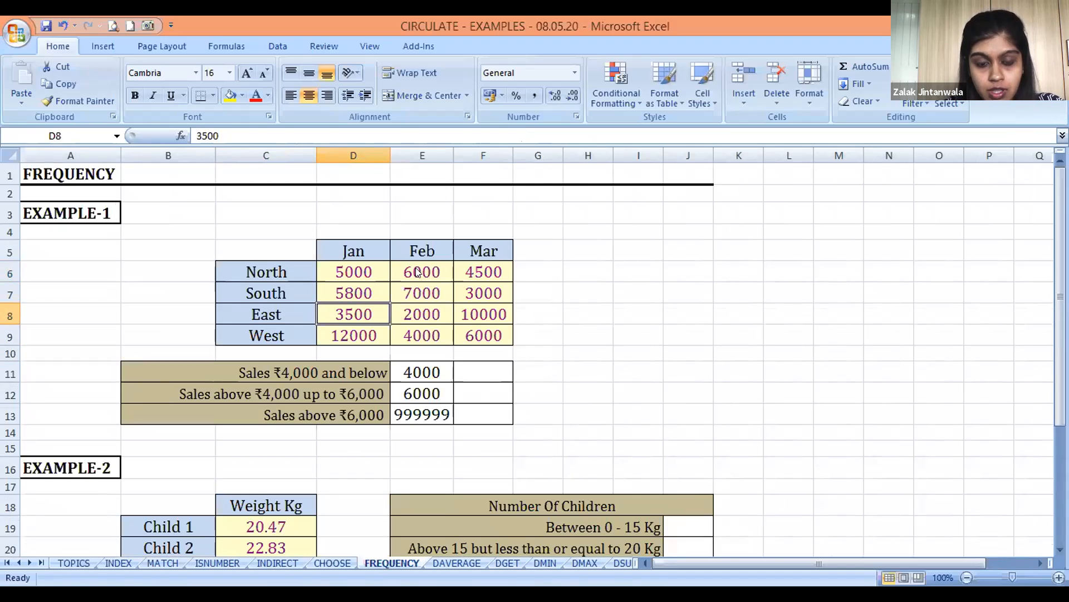
{"action": "key", "text": "alt+Tab"}
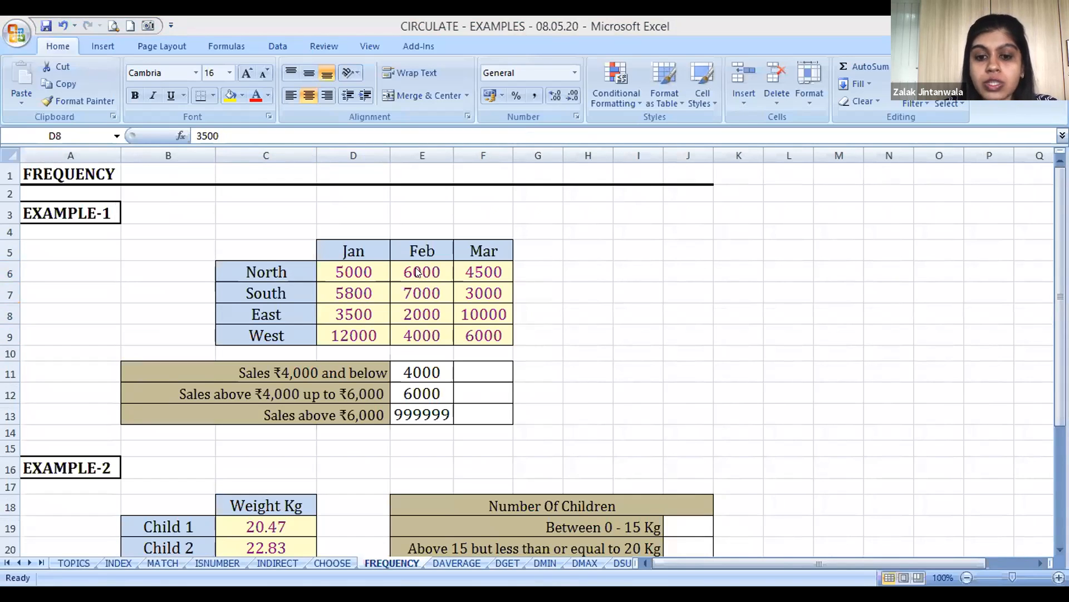
{"action": "left_click", "coordinate": [414, 267]}
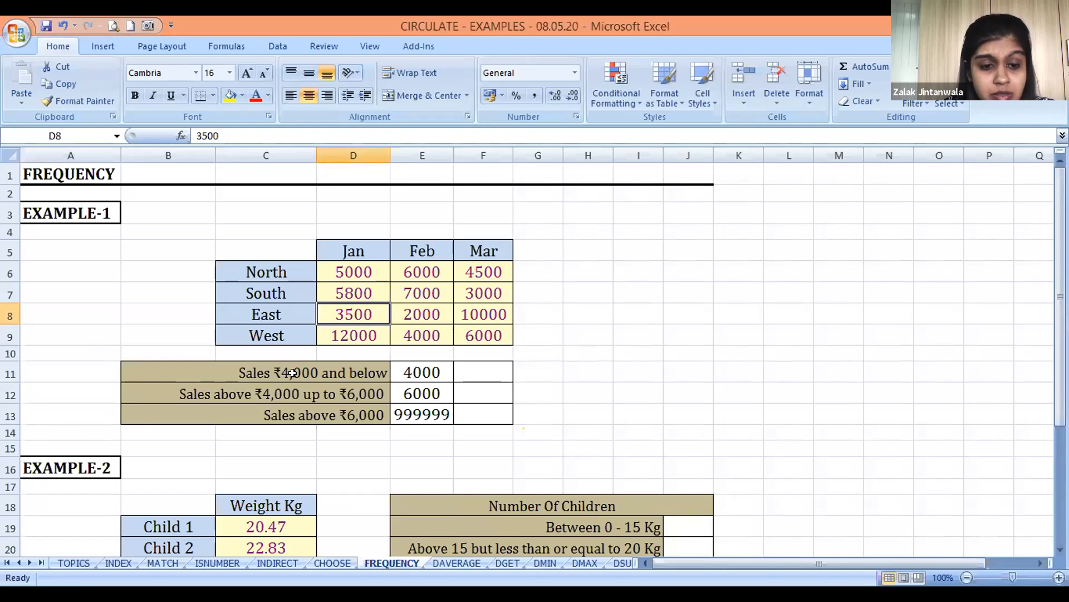
{"action": "left_click", "coordinate": [418, 371]}
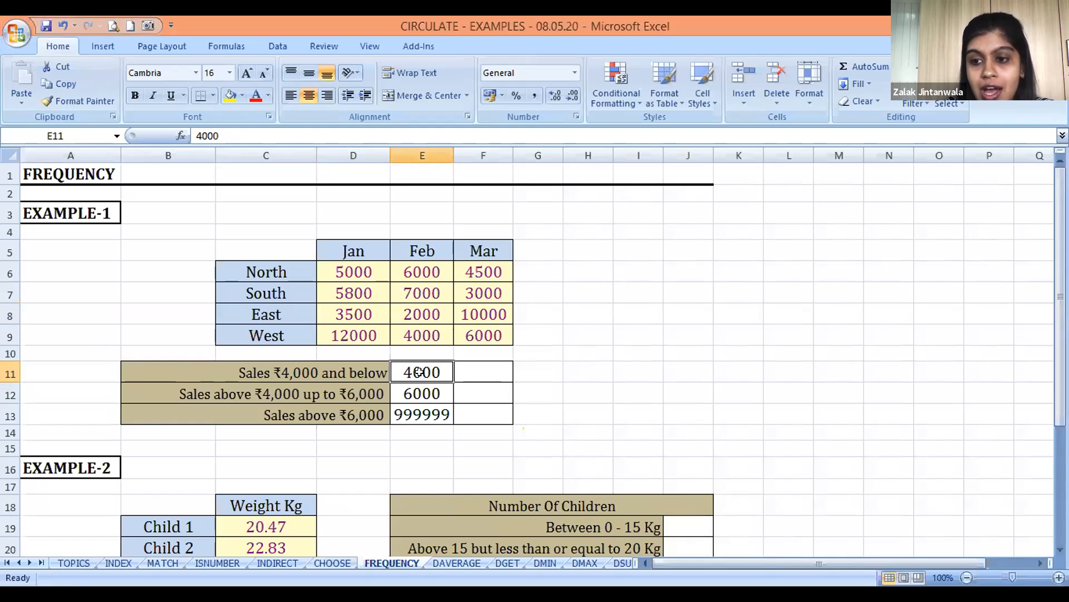
{"action": "key", "text": "Down"}
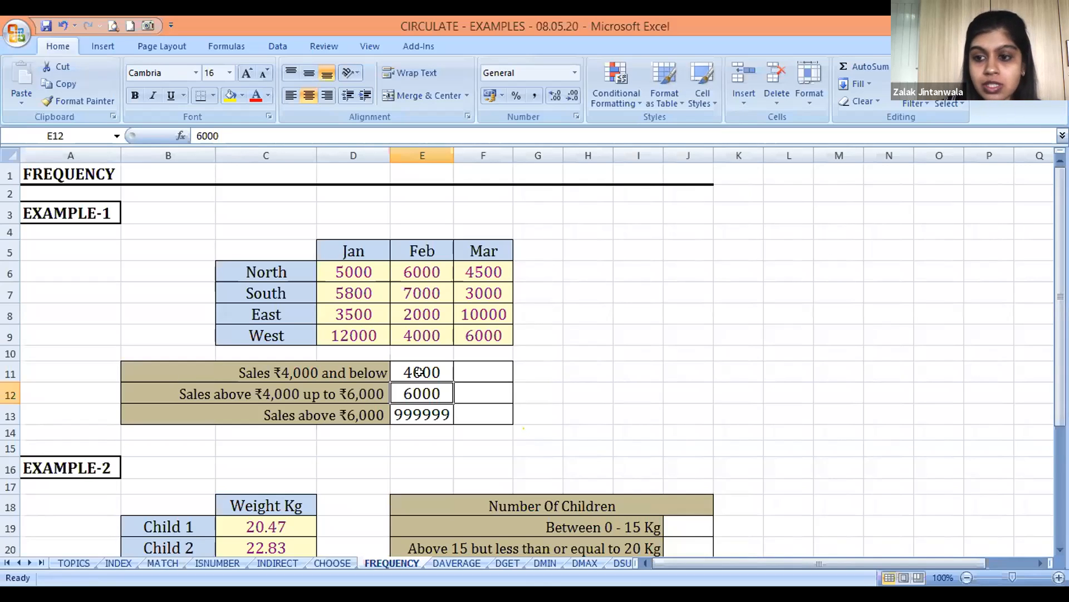
{"action": "key", "text": "Up"}
{"action": "key", "text": "Down"}
{"action": "key", "text": "Down"}
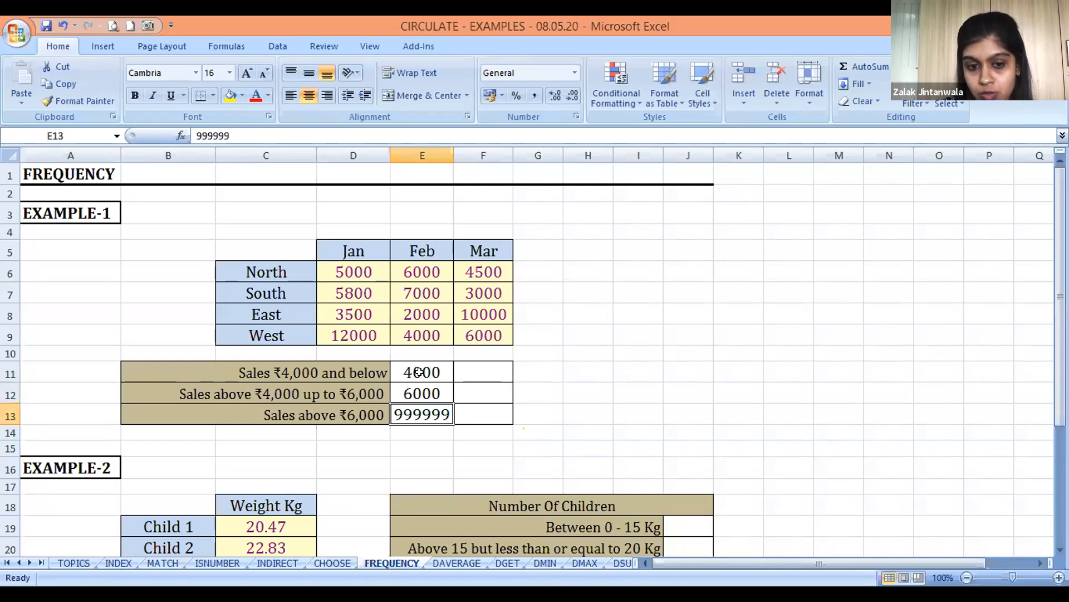
{"action": "key", "text": "Up"}
{"action": "key", "text": "Up"}
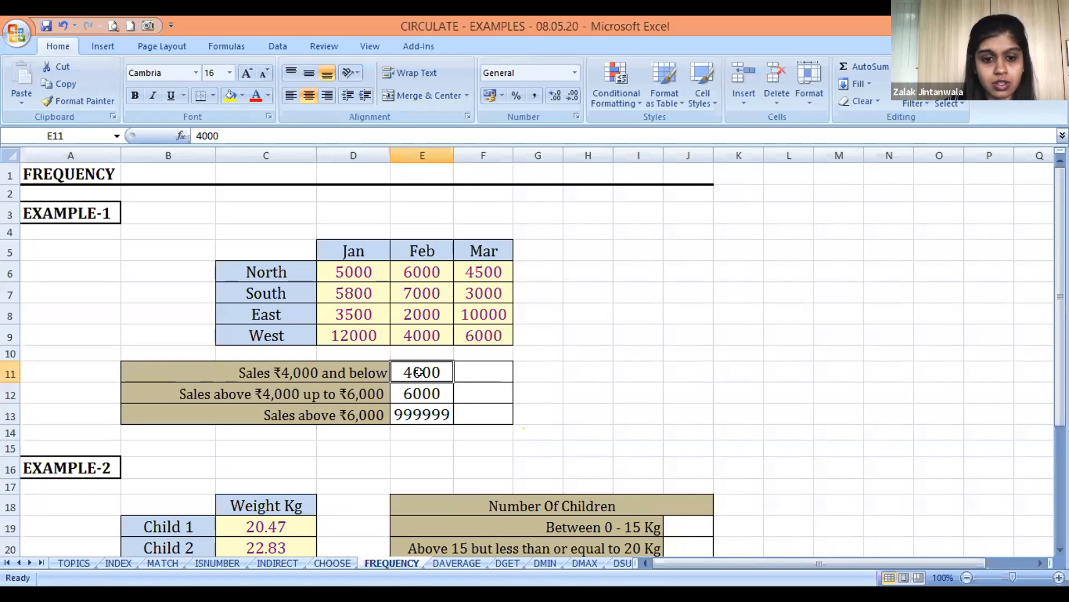
{"action": "key", "text": "Right"}
{"action": "left_click", "coordinate": [395, 417]}
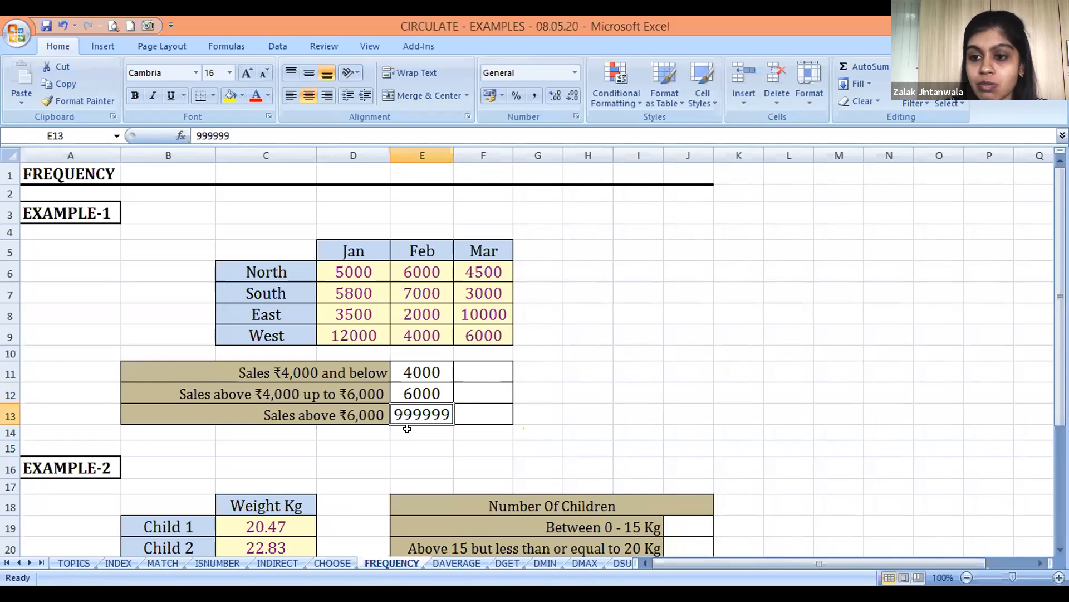
{"action": "key", "text": "Up"}
{"action": "key", "text": "Up"}
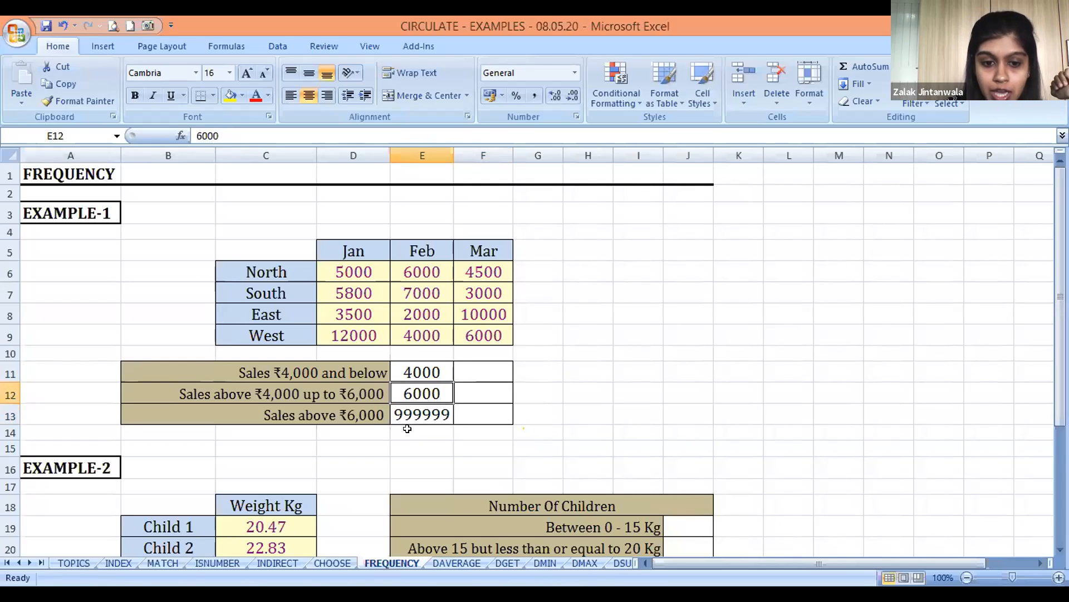
{"action": "key", "text": "Down"}
{"action": "key", "text": "Down"}
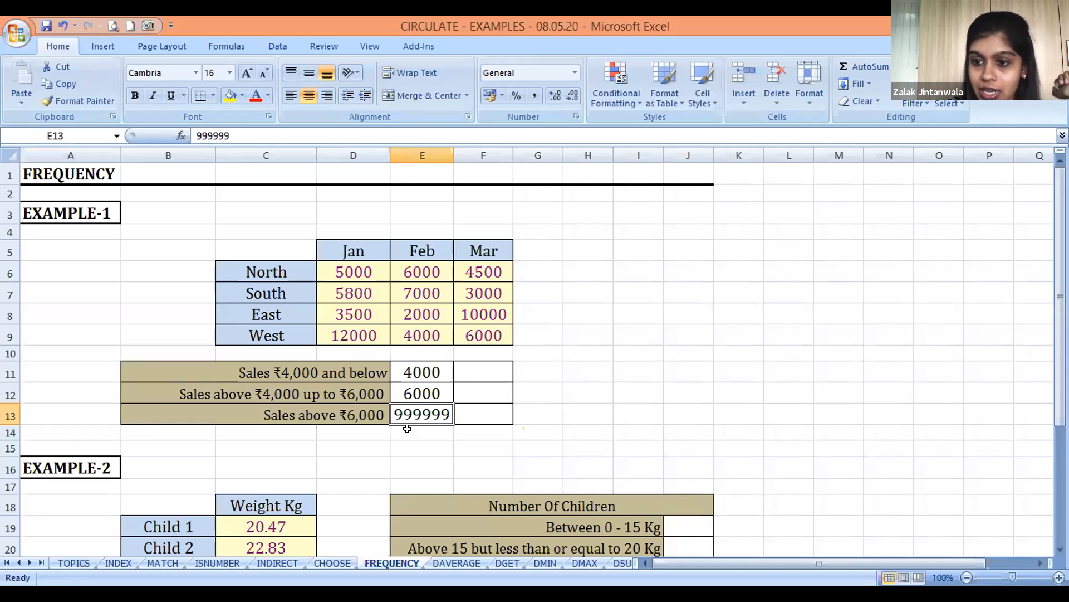
{"action": "key", "text": "Right"}
{"action": "key", "text": "Up"}
{"action": "key", "text": "Up"}
{"action": "key", "text": "Up"}
{"action": "key", "text": "Down"}
{"action": "key", "text": "Left"}
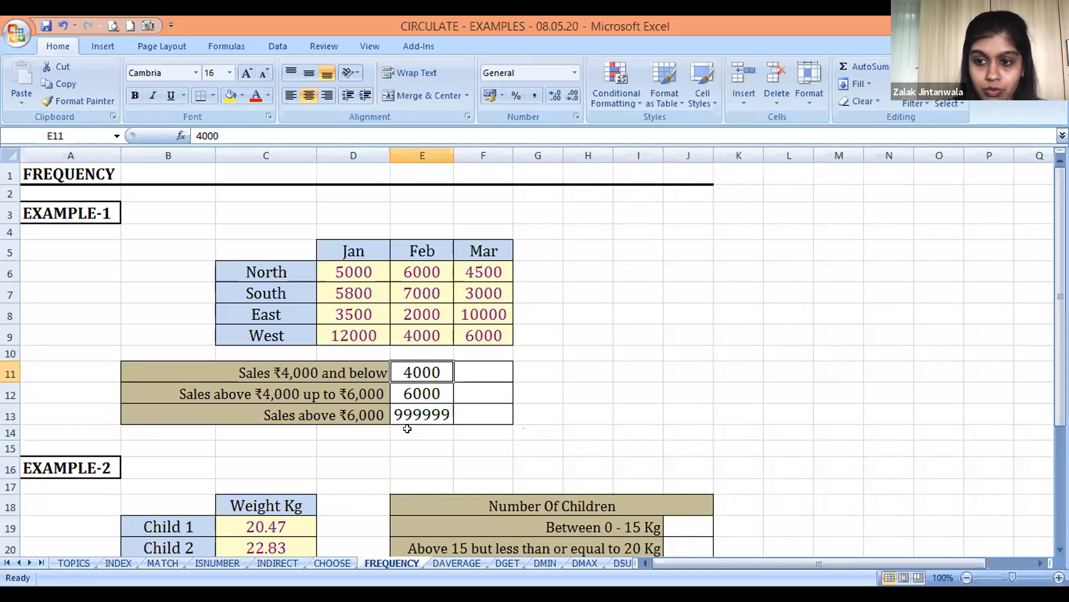
{"action": "key", "text": "Right"}
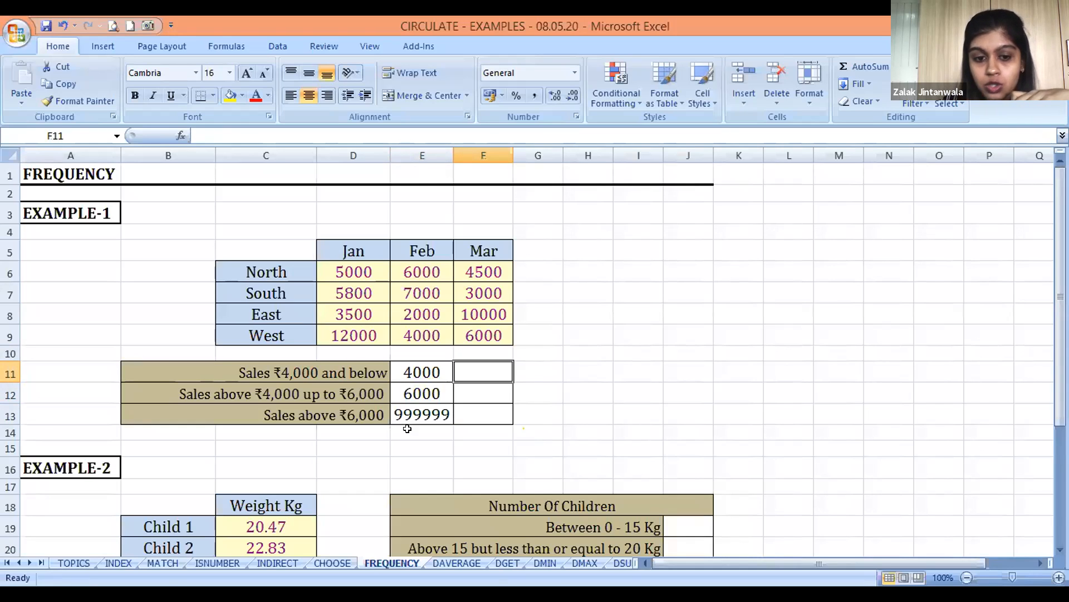
{"action": "key", "text": "shift+Down"}
{"action": "key", "text": "shift+Down"}
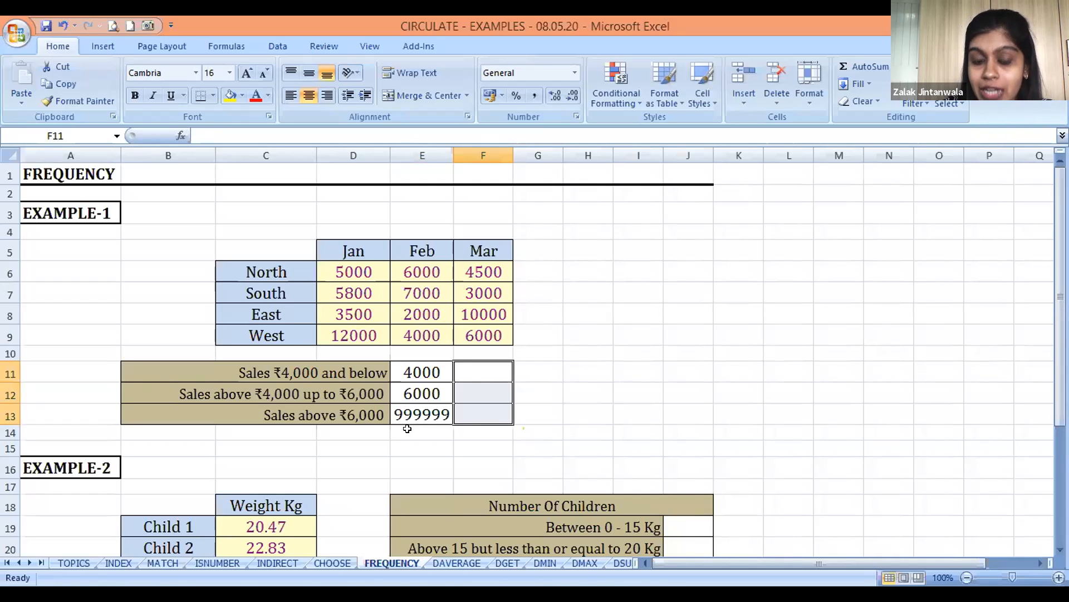
{"action": "key", "text": "Up"}
{"action": "key", "text": "Down"}
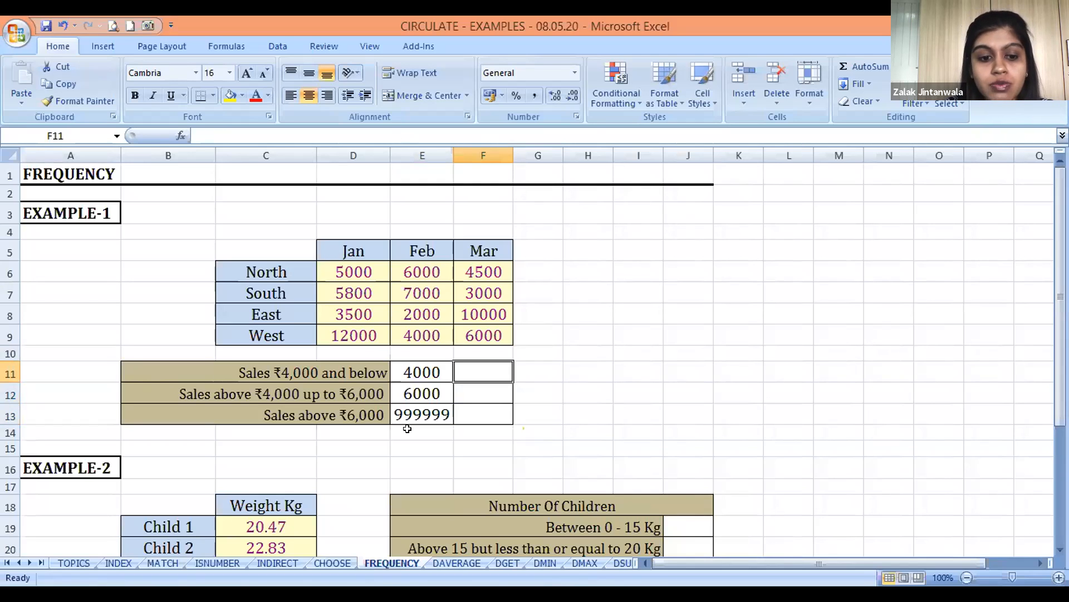
Enter =FREQUENCY(D6:F9,E11:E13) in F11 to count the sales figures falling in the first sales band
{"action": "type", "text": "="}
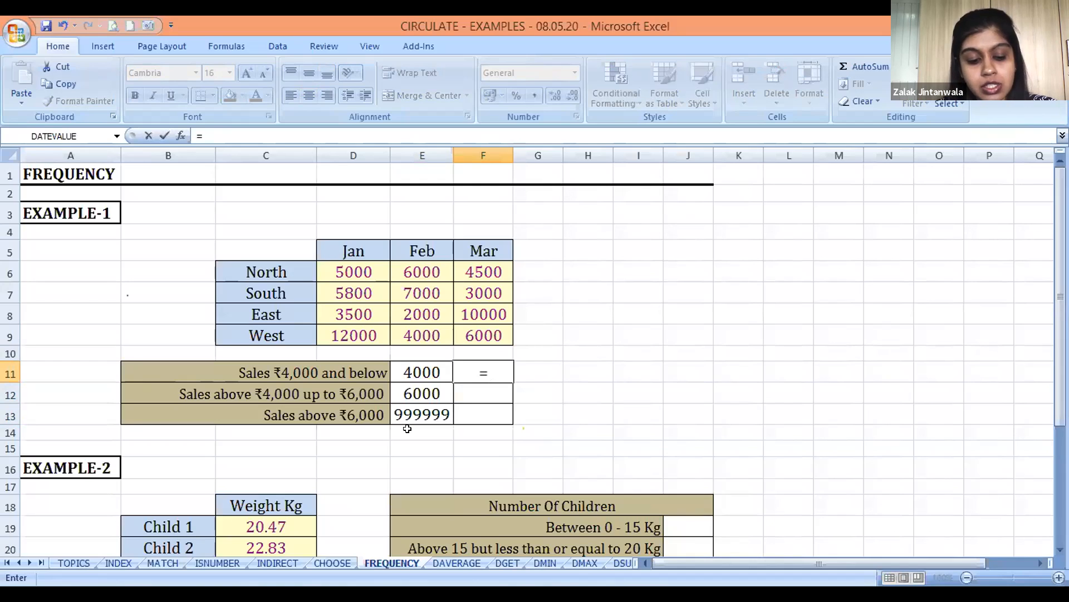
{"action": "type", "text": "F"}
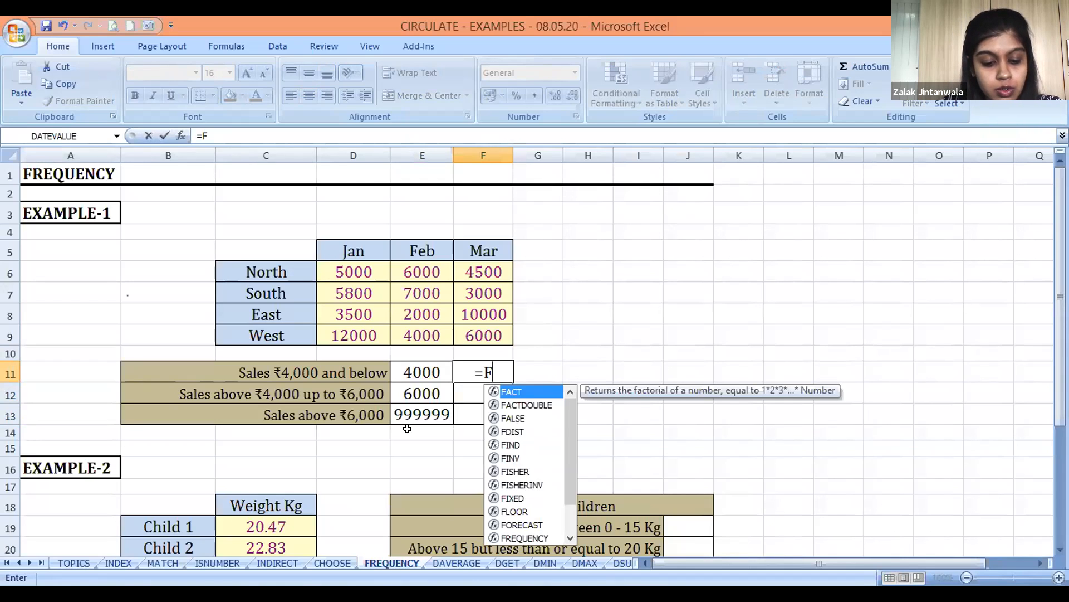
{"action": "type", "text": "REQU"}
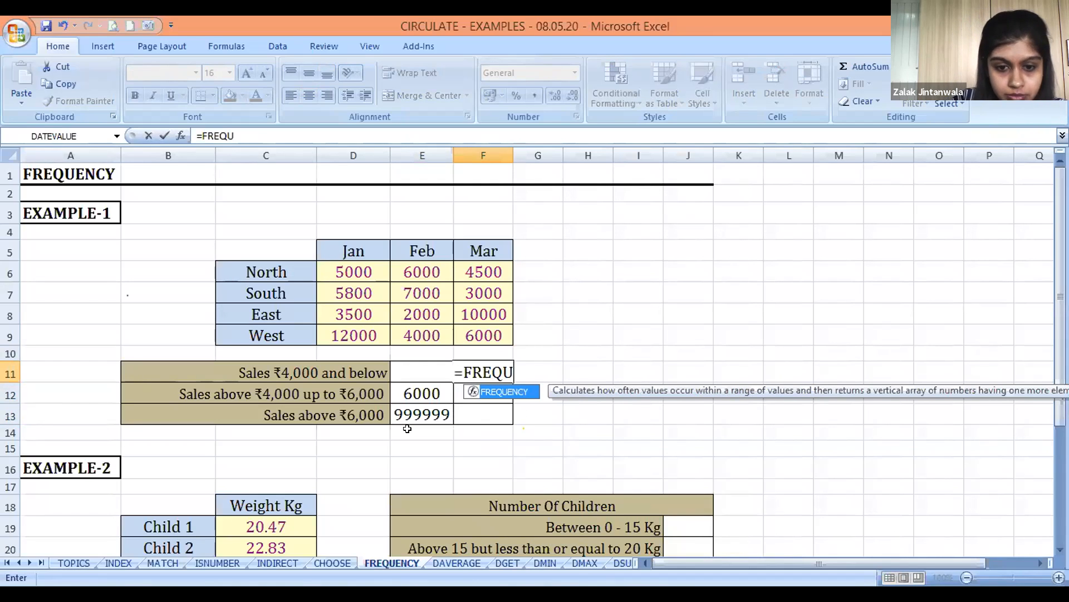
{"action": "type", "text": "ENCY("}
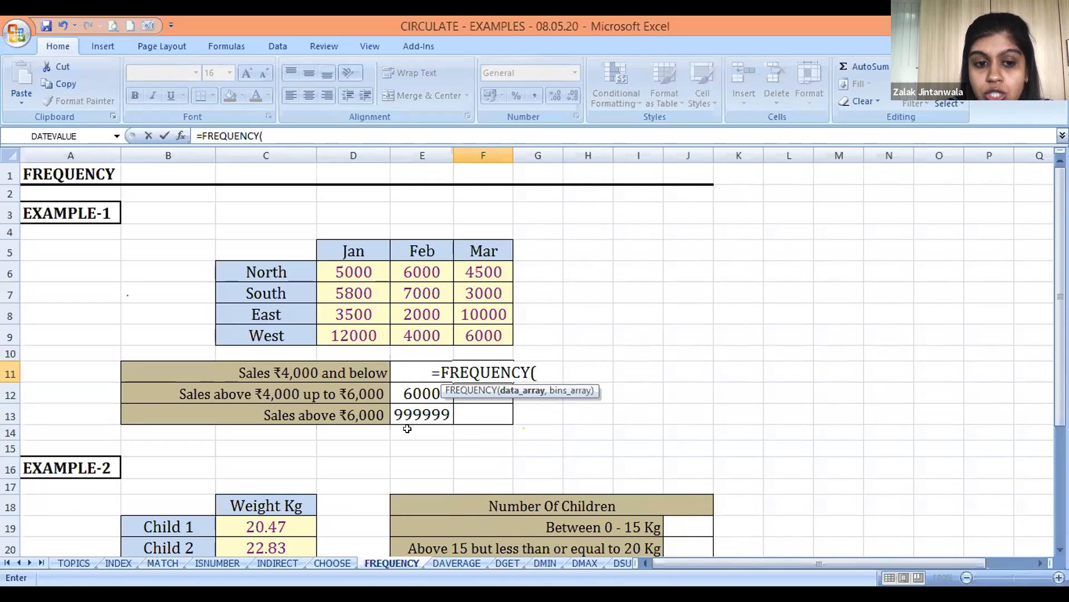
{"action": "left_click", "coordinate": [354, 262]}
{"action": "key", "text": "shift+Down"}
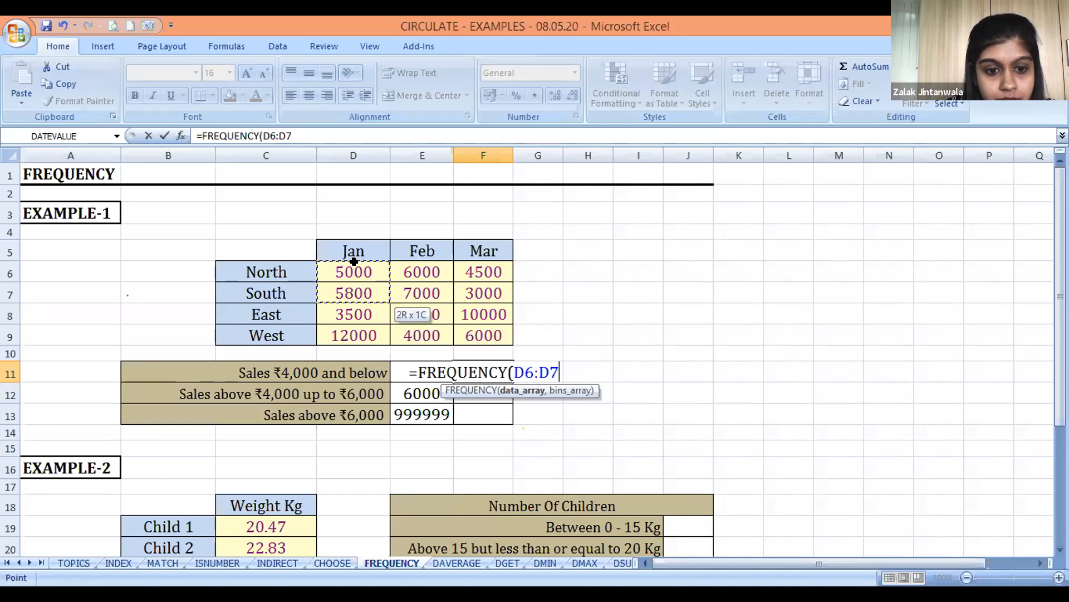
{"action": "key", "text": "shift+Down"}
{"action": "key", "text": "shift+Down"}
{"action": "key", "text": "shift+Right"}
{"action": "key", "text": "shift+Right"}
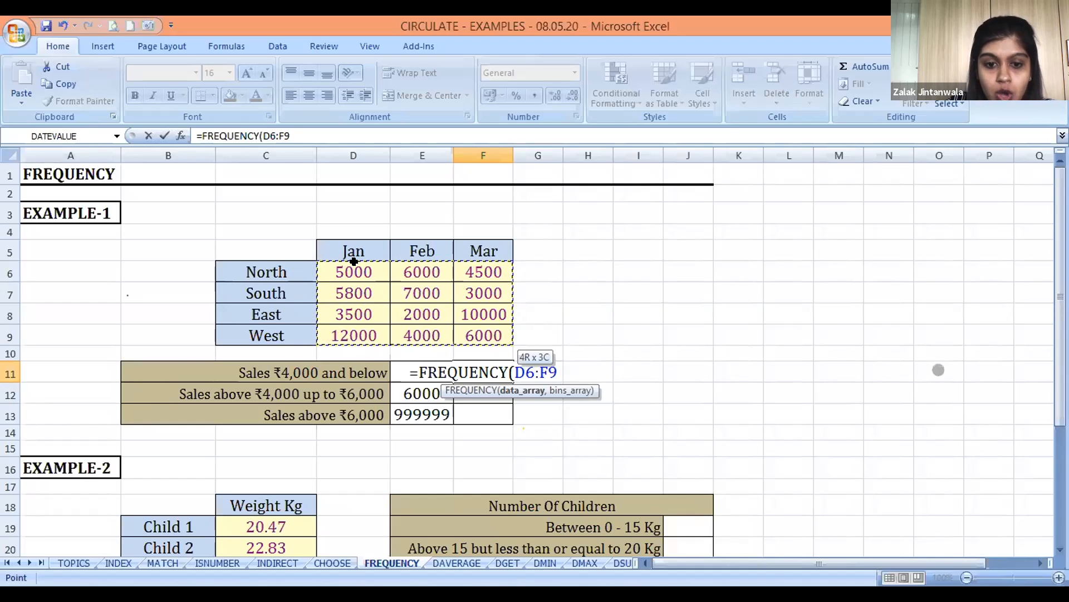
{"action": "type", "text": ","}
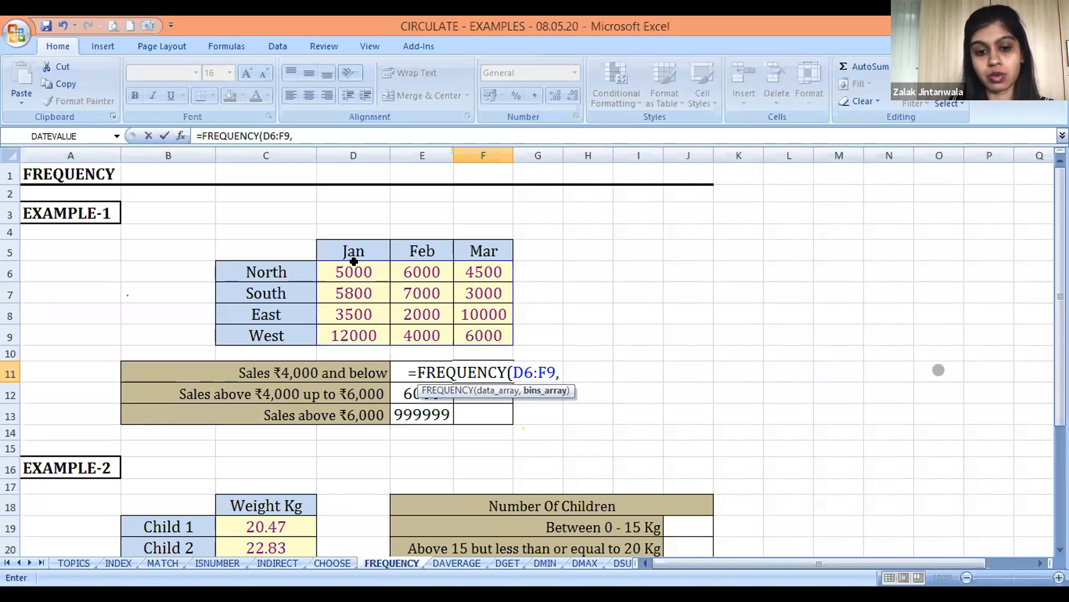
{"action": "left_click", "coordinate": [394, 372]}
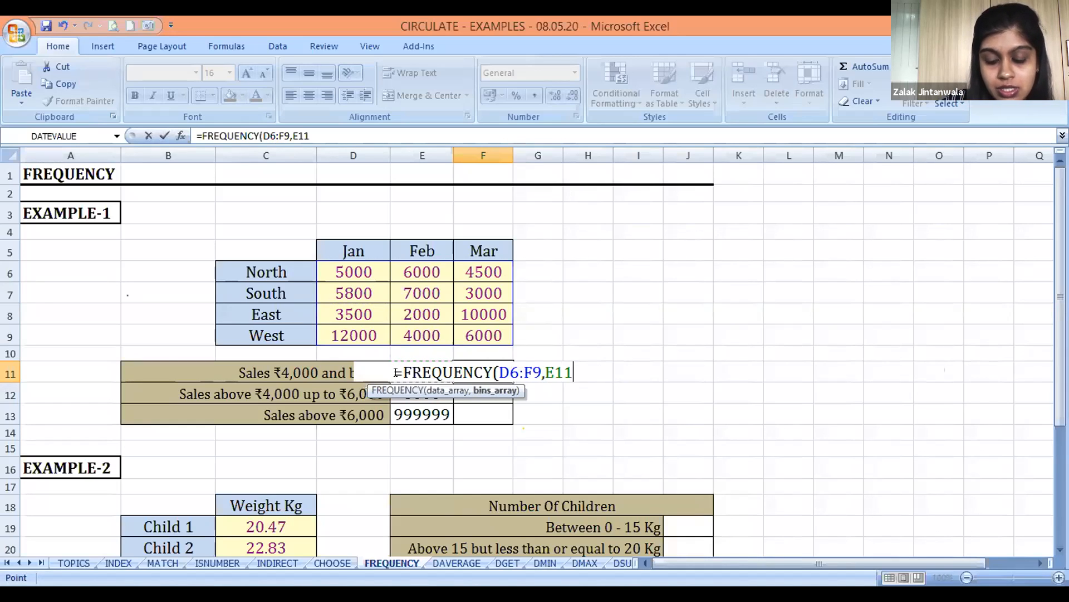
{"action": "key", "text": "shift+Down"}
{"action": "key", "text": "shift+Down"}
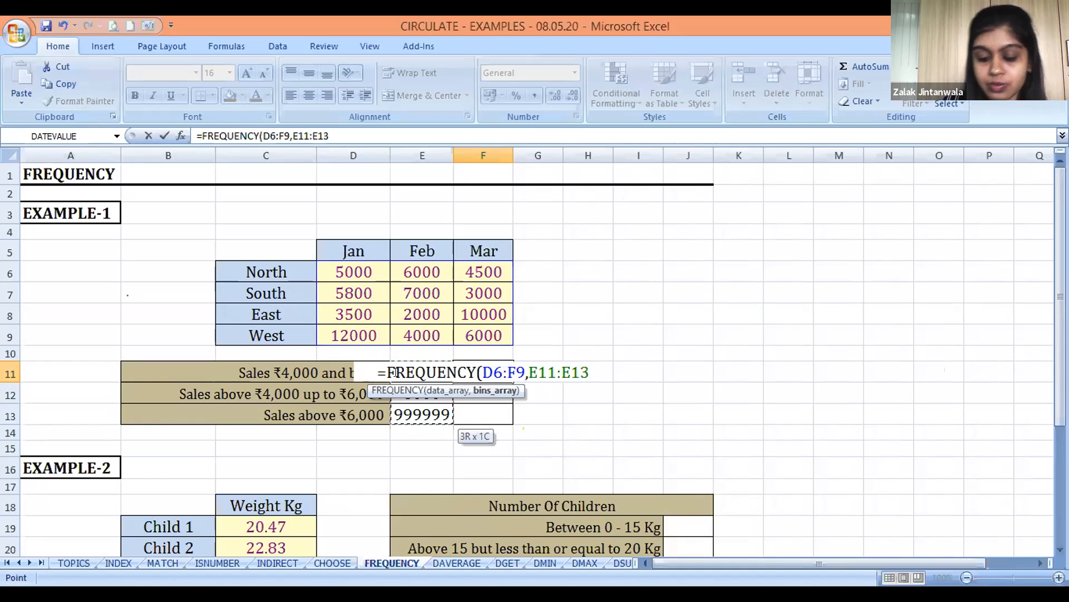
{"action": "type", "text": ")"}
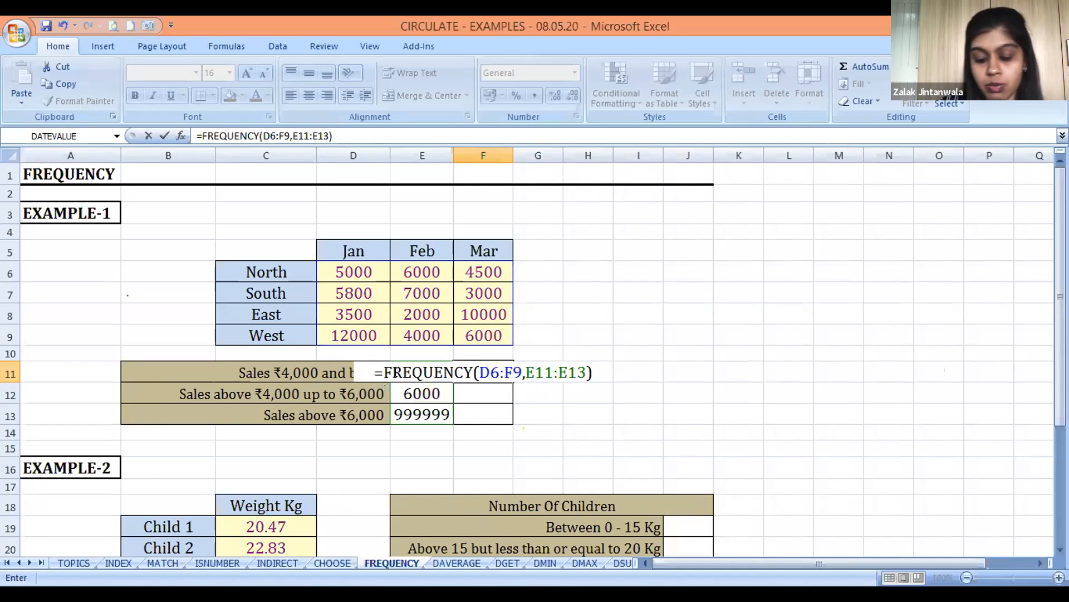
{"action": "key", "text": "Return"}
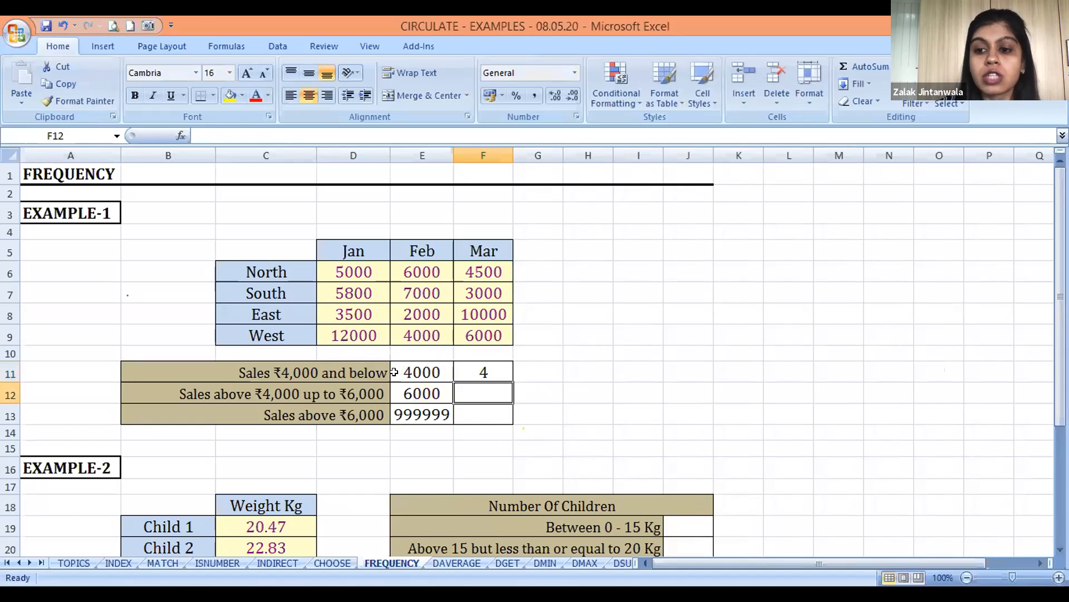
Extend the FREQUENCY formula from F11 over F11:F13 as a single array formula
{"action": "key", "text": "Up"}
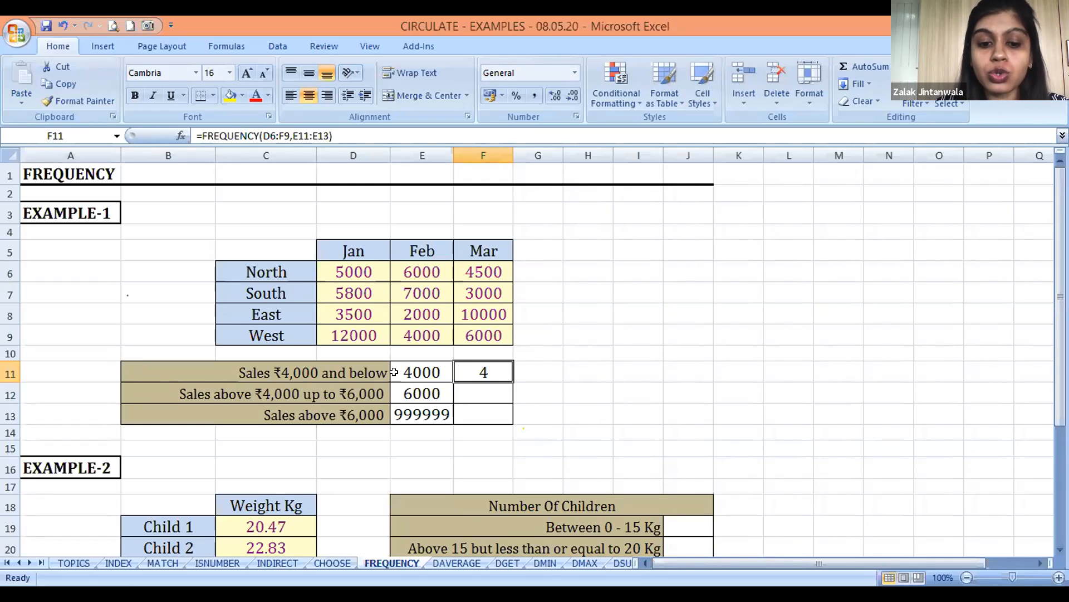
{"action": "key", "text": "shift+Down"}
{"action": "key", "text": "shift+Down"}
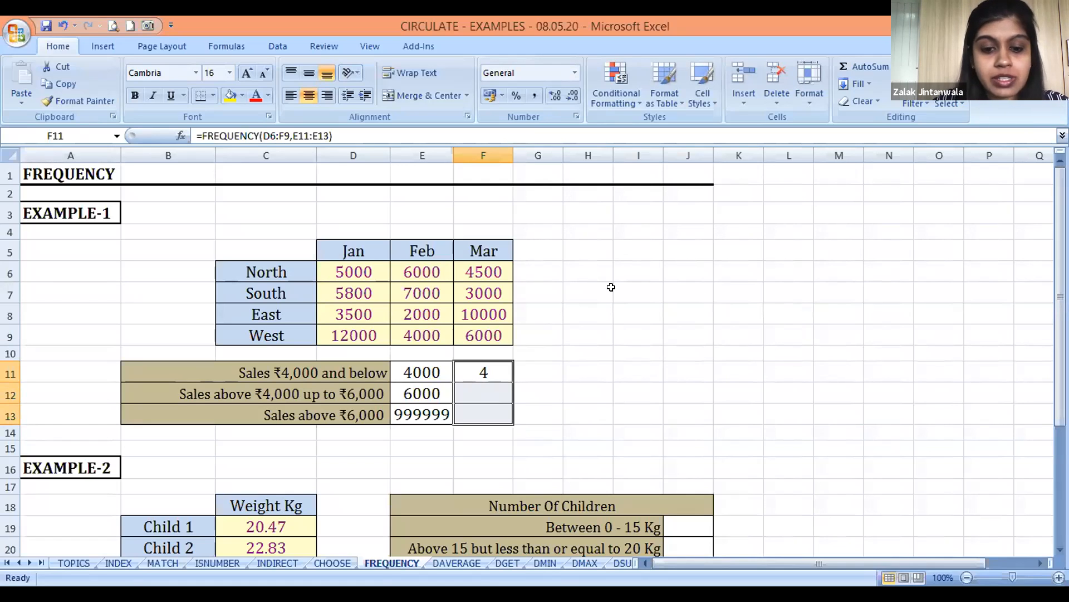
{"action": "key", "text": "F2"}
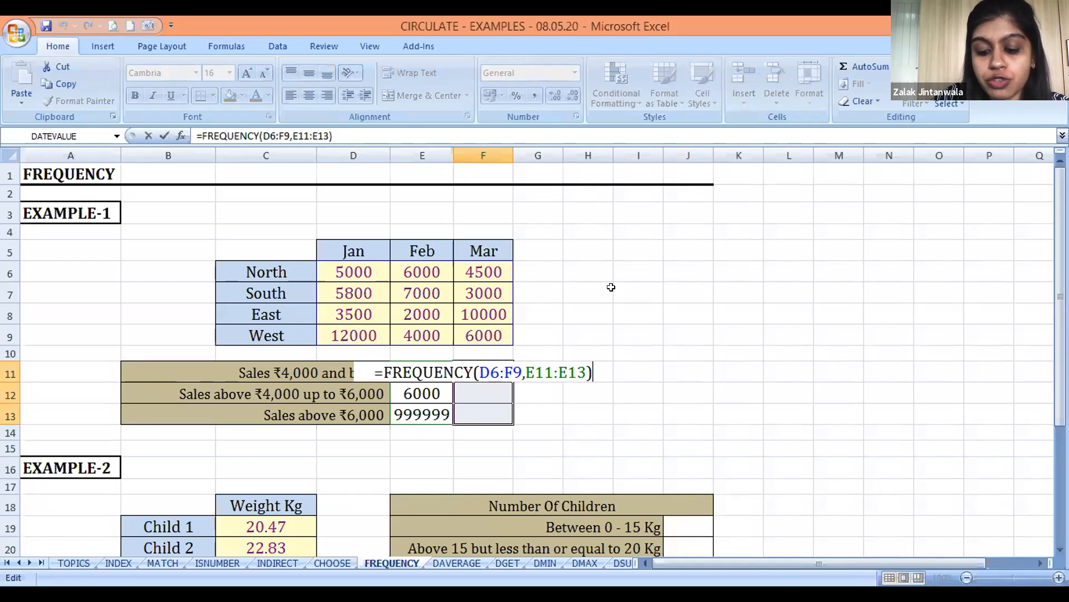
{"action": "key", "text": "ctrl+shift+Return"}
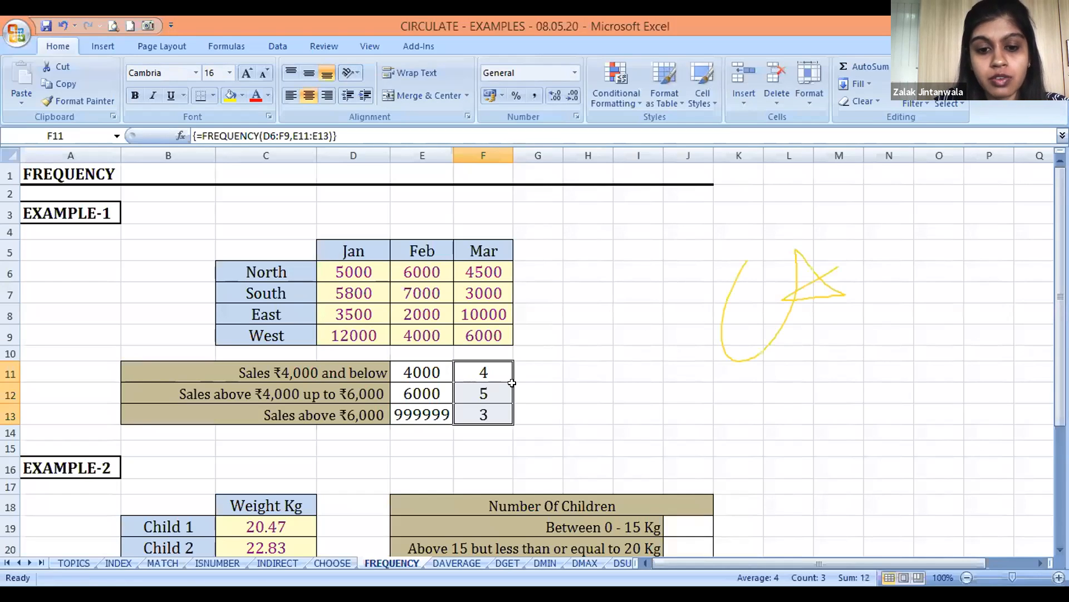
Undo the array entry in F11:F13 and return to F11
{"action": "key", "text": "ctrl+z"}
{"action": "key", "text": "Down"}
{"action": "key", "text": "Up"}
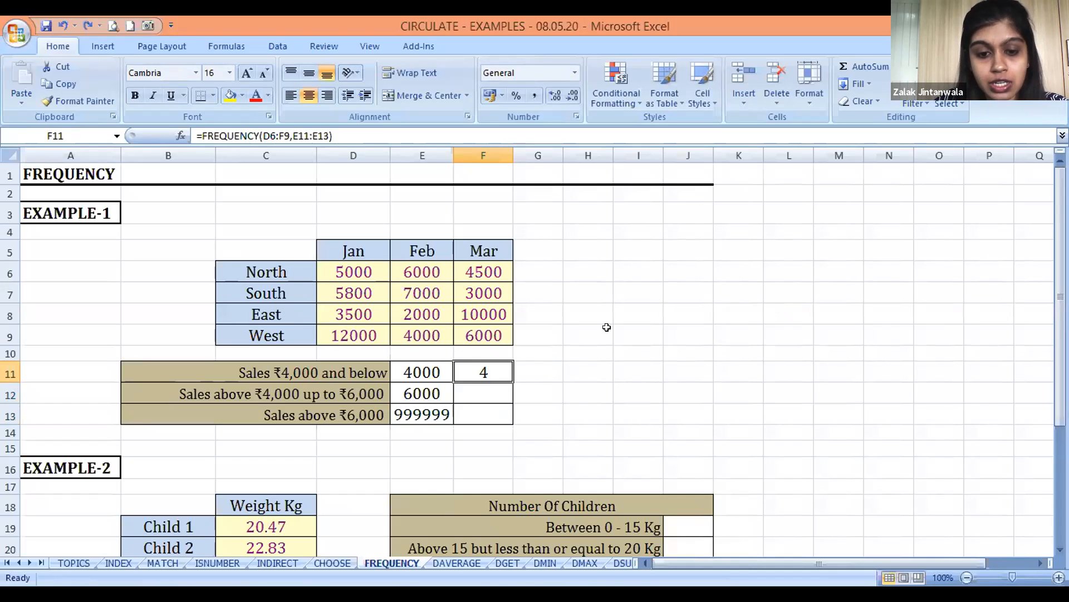
Re-enter the F11 FREQUENCY formula as an array formula across F11:F13 and check it in each cell
{"action": "key", "text": "shift+Down"}
{"action": "key", "text": "shift+Down"}
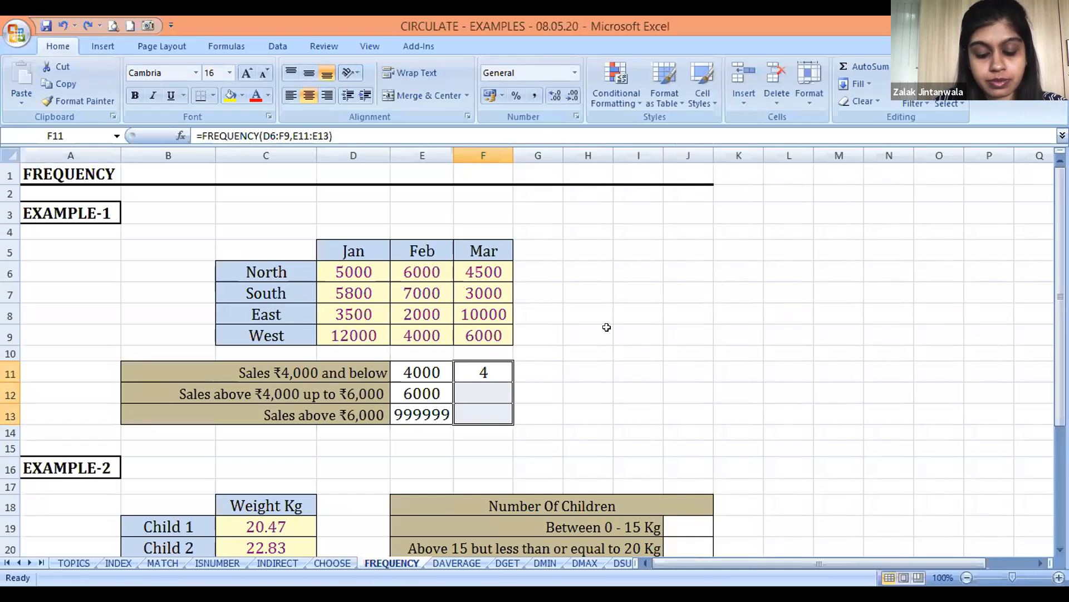
{"action": "key", "text": "F2"}
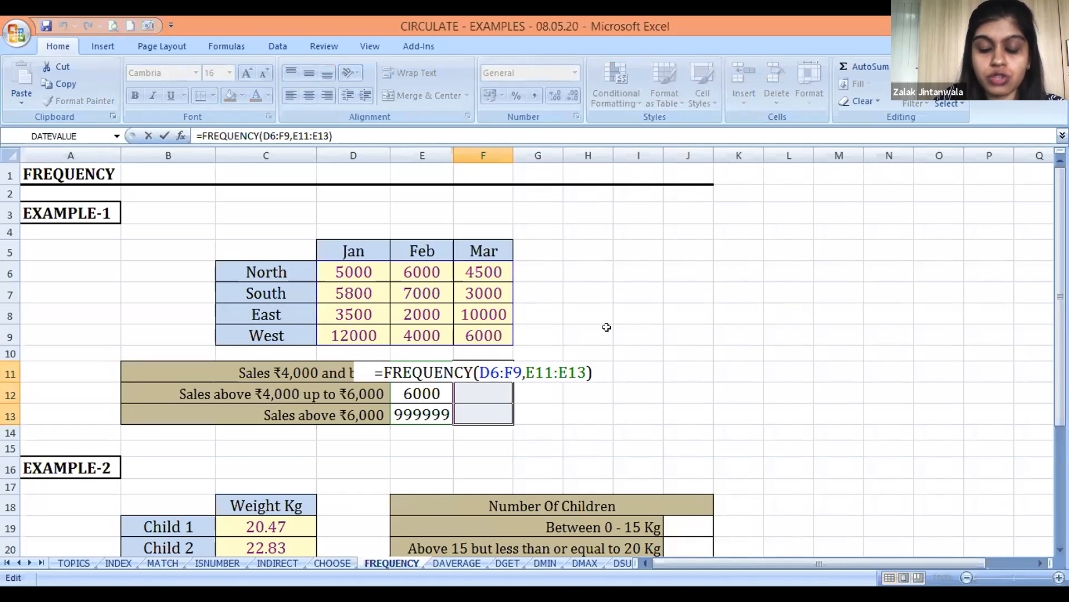
{"action": "key", "text": "ctrl+shift+Return"}
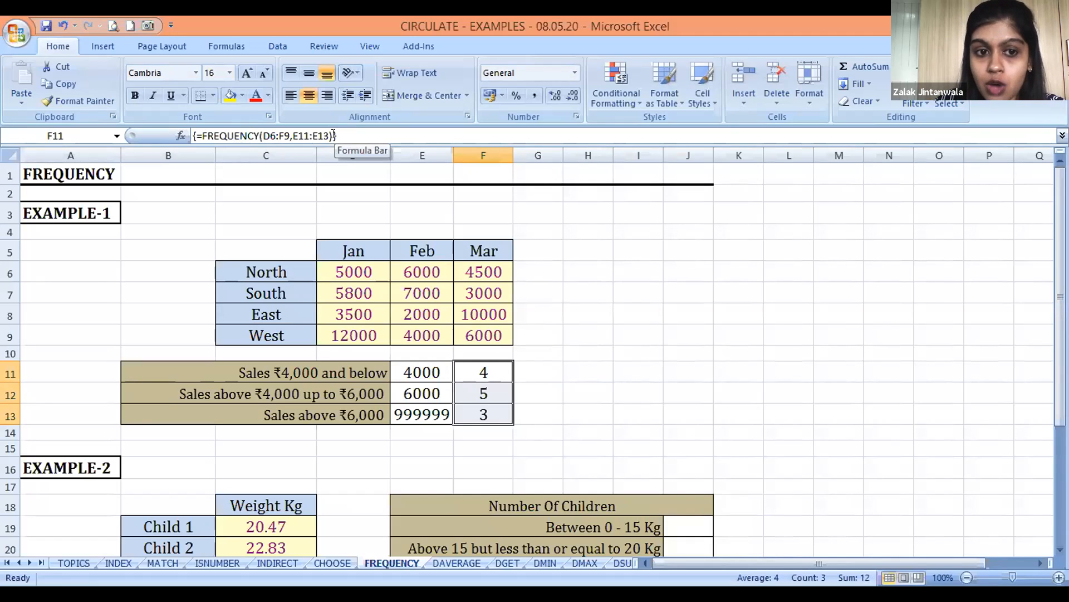
{"action": "key", "text": "Down"}
{"action": "key", "text": "Down"}
{"action": "key", "text": "Up"}
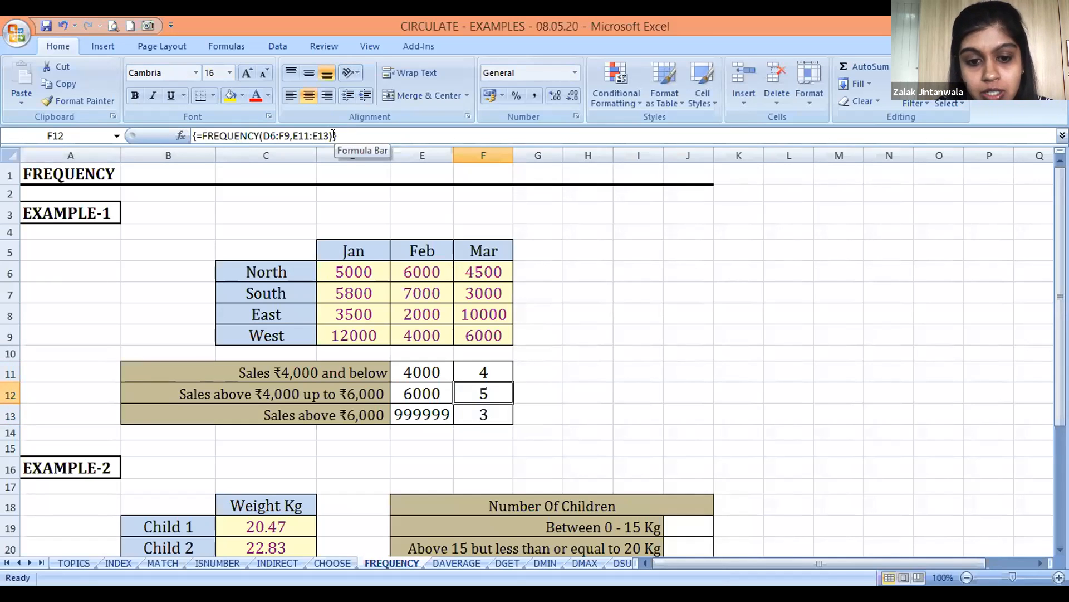
{"action": "key", "text": "Down"}
{"action": "key", "text": "Up"}
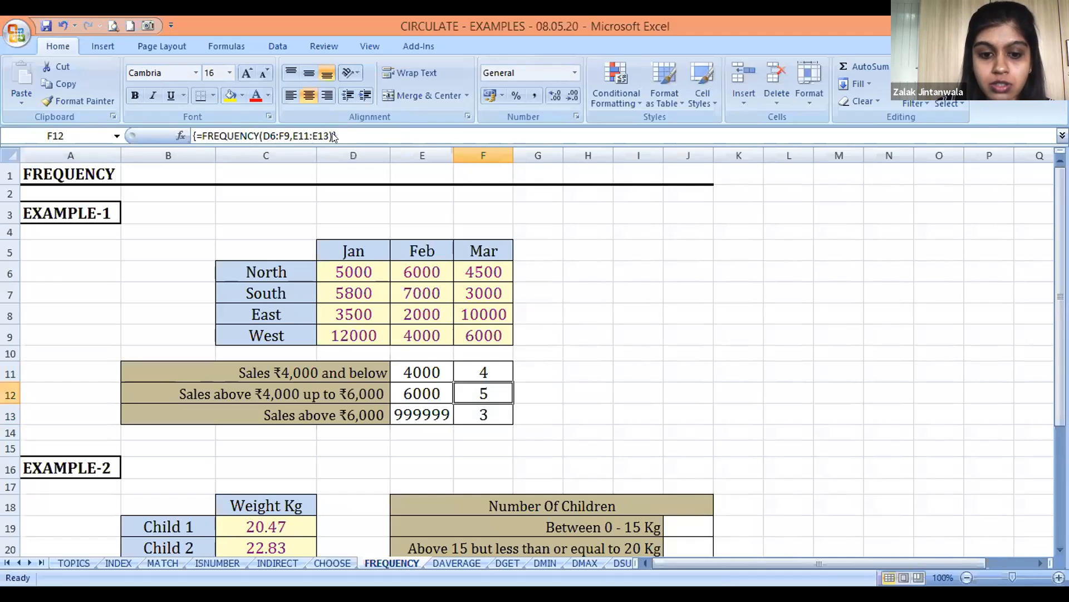
Try to delete F12 alone from the FREQUENCY array, and clear the whole array in F11:F13 instead
{"action": "key", "text": "Delete"}
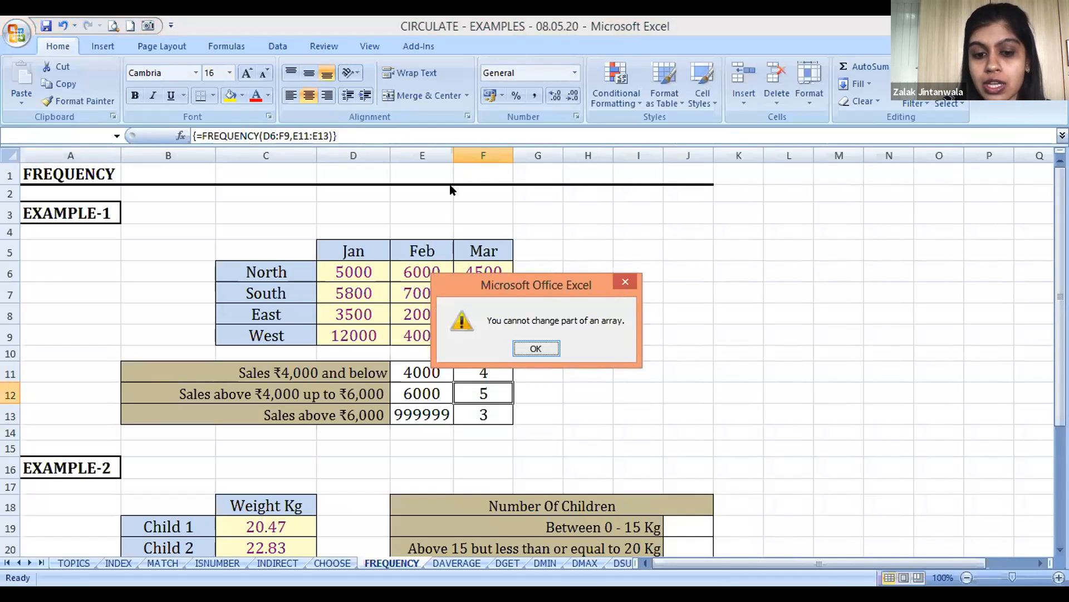
{"action": "left_click", "coordinate": [543, 348]}
{"action": "key", "text": "Up"}
{"action": "key", "text": "shift+Down"}
{"action": "key", "text": "shift+Down"}
{"action": "key", "text": "Delete"}
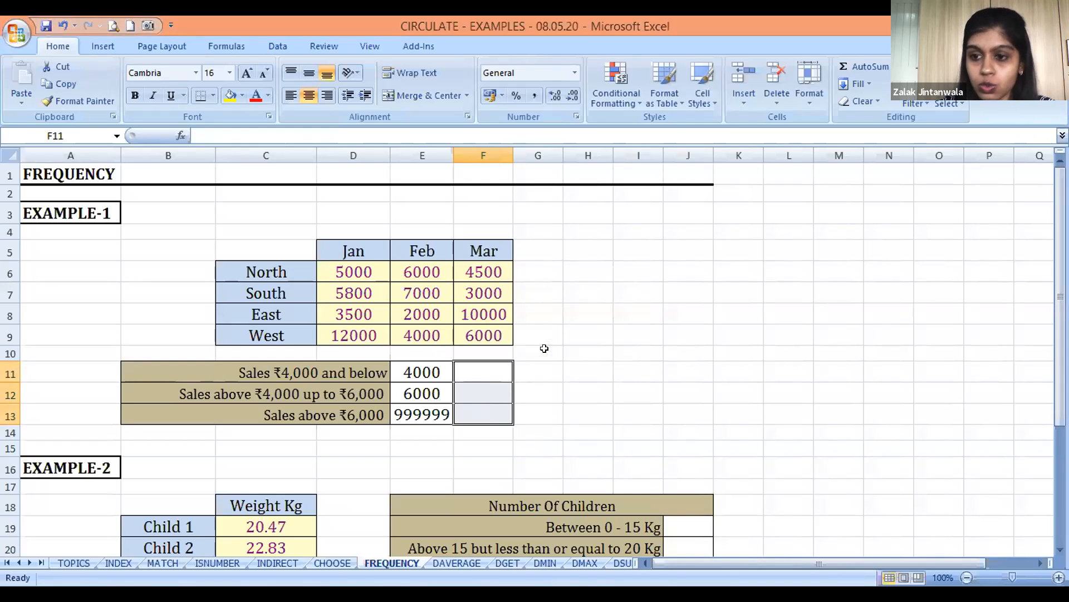
{"action": "key", "text": "Up"}
{"action": "key", "text": "Down"}
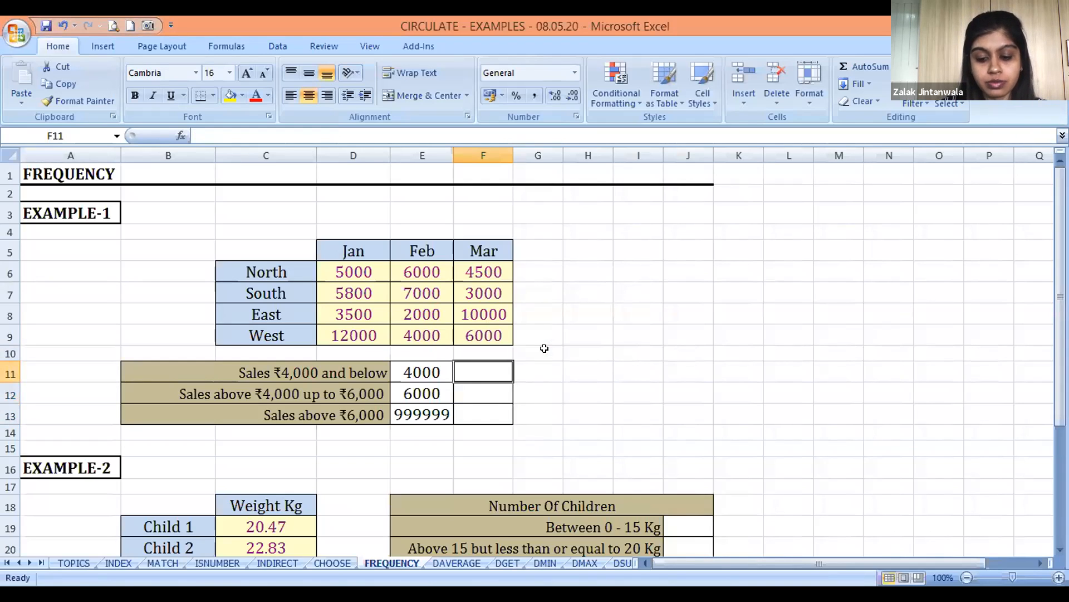
Enter =FREQUENCY(D6:F9,E11:E13) in F11 as an ordinary formula
{"action": "type", "text": "=F"}
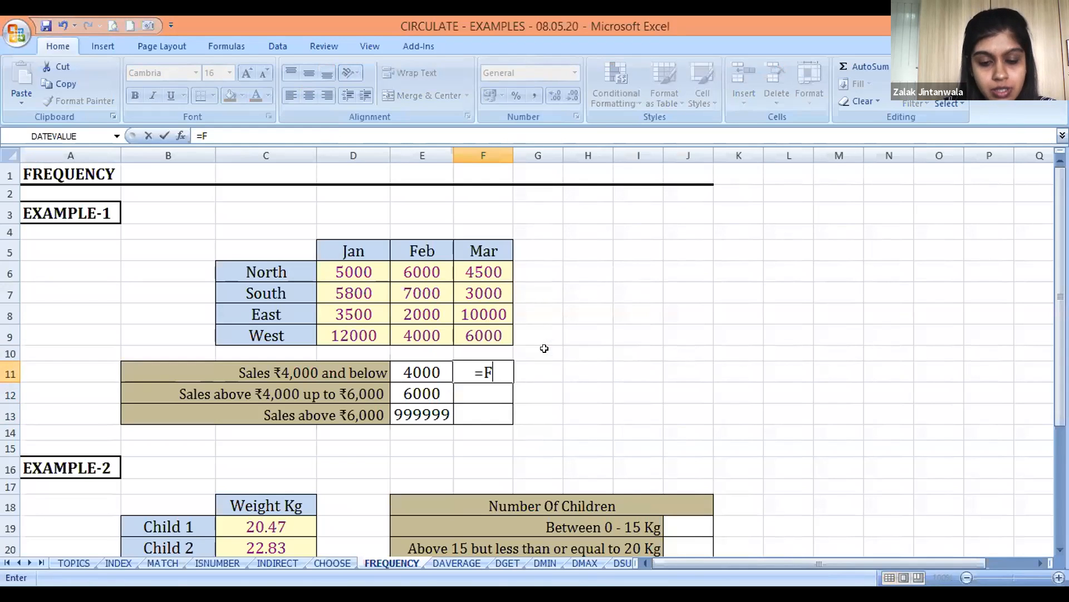
{"action": "type", "text": "REQU"}
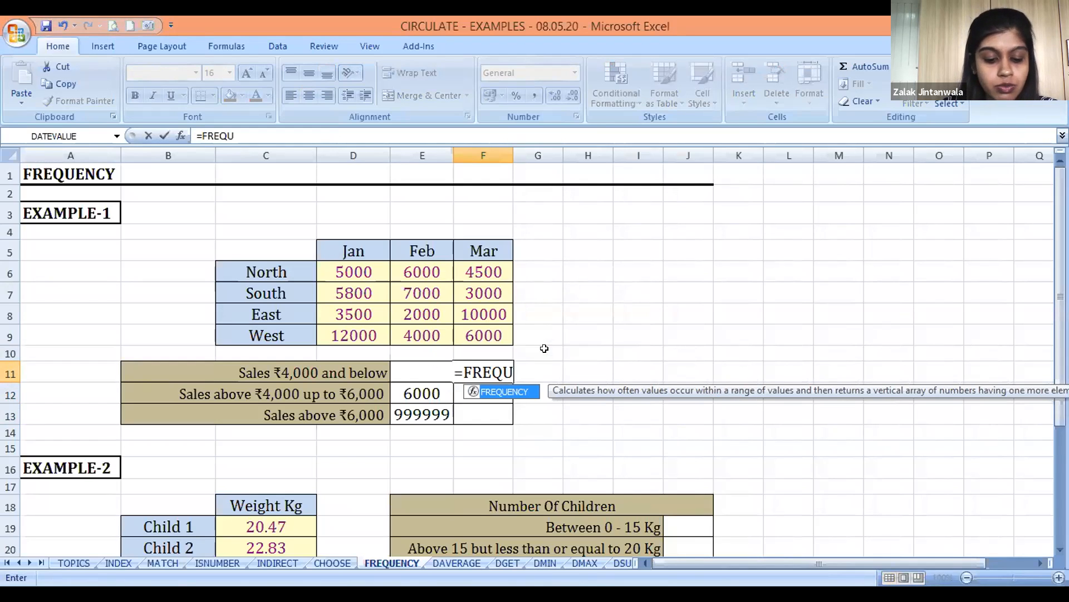
{"action": "type", "text": "EN"}
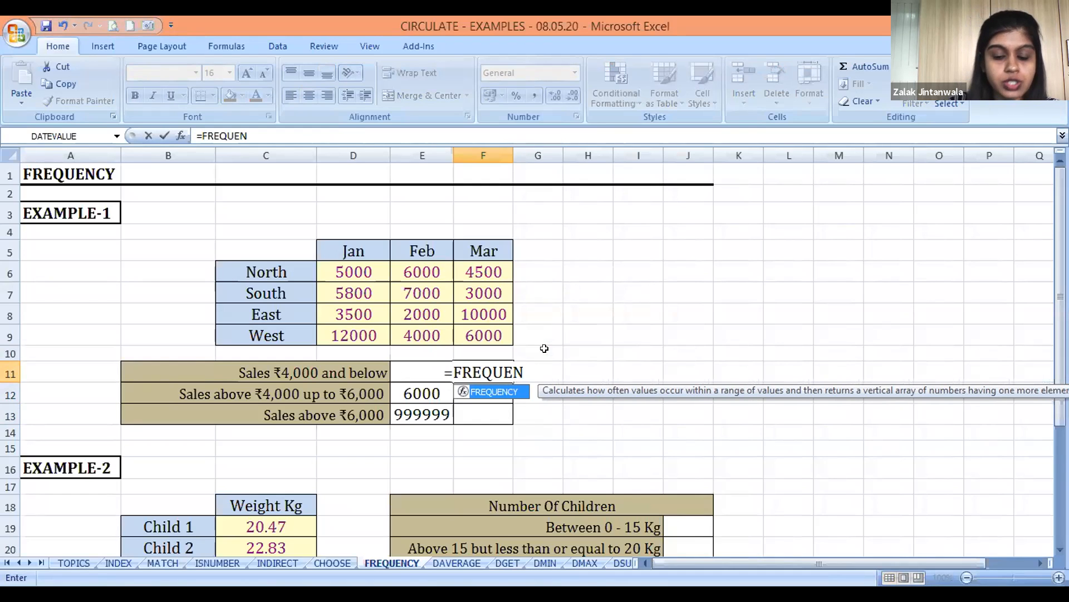
{"action": "key", "text": "Tab"}
{"action": "key", "text": "Left"}
{"action": "key", "text": "Up"}
{"action": "key", "text": "Up"}
{"action": "key", "text": "Up"}
{"action": "key", "text": "Left"}
{"action": "key", "text": "Up"}
{"action": "key", "text": "Up"}
{"action": "key", "text": "shift+Down"}
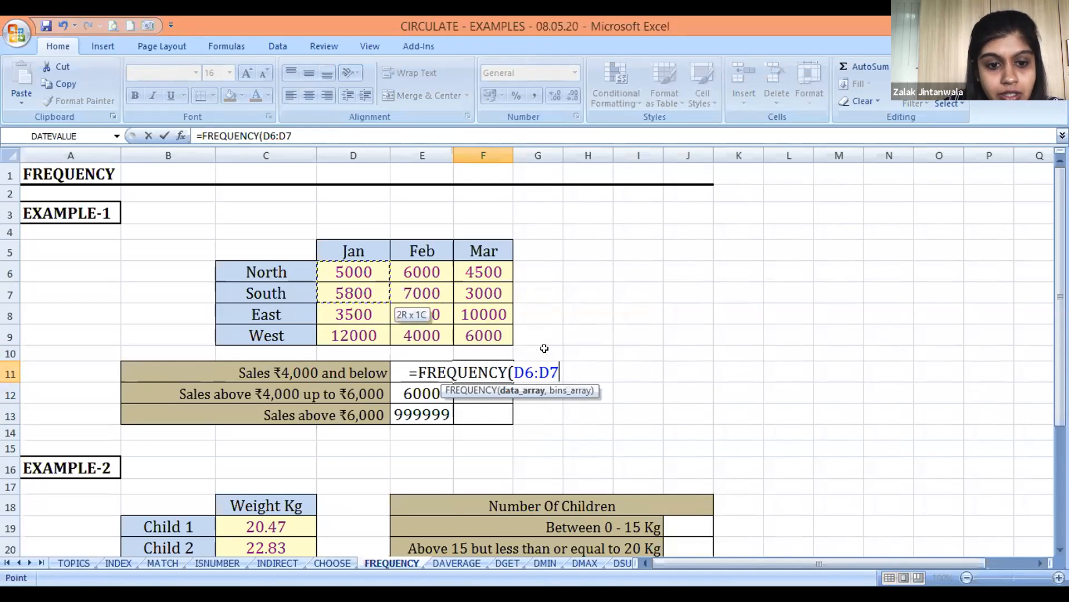
{"action": "key", "text": "shift+Down"}
{"action": "key", "text": "shift+Down"}
{"action": "key", "text": "shift+Right"}
{"action": "key", "text": "shift+Right"}
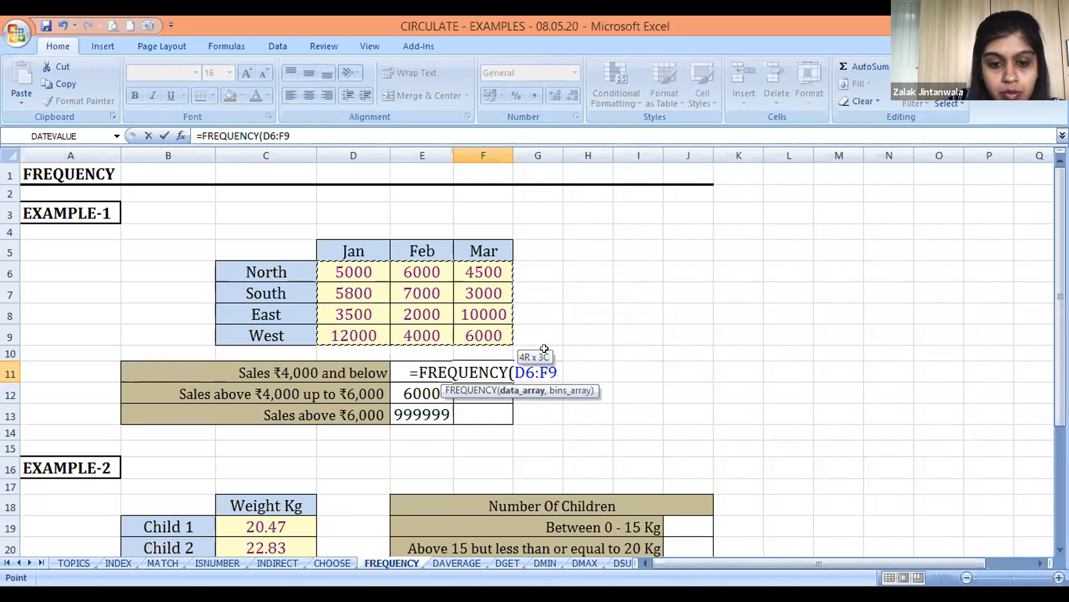
{"action": "type", "text": ","}
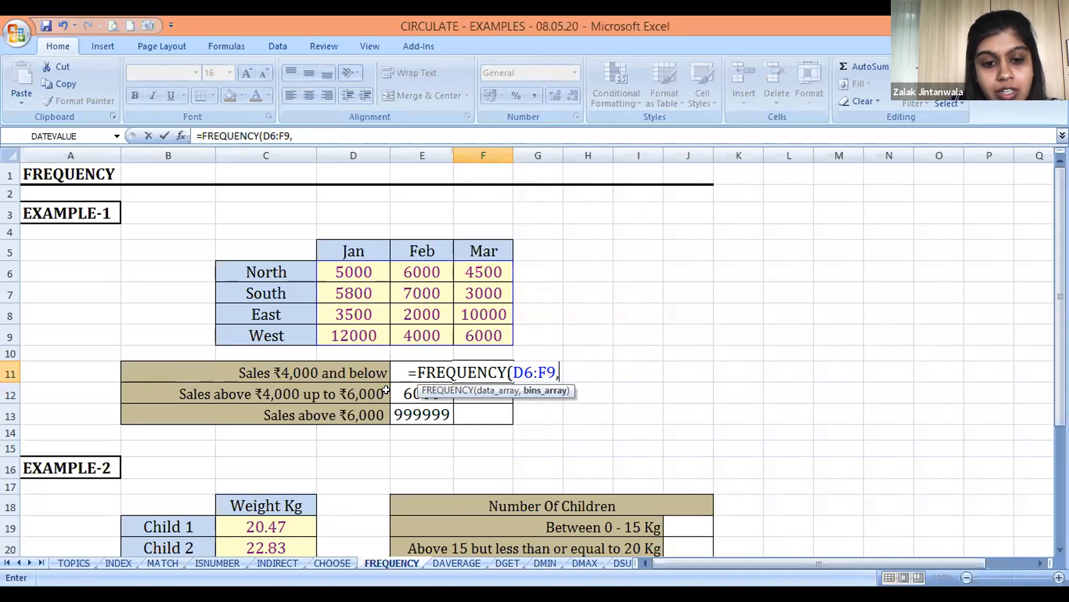
{"action": "key", "text": "Left"}
{"action": "key", "text": "Down"}
{"action": "key", "text": "Up"}
{"action": "key", "text": "shift+Down"}
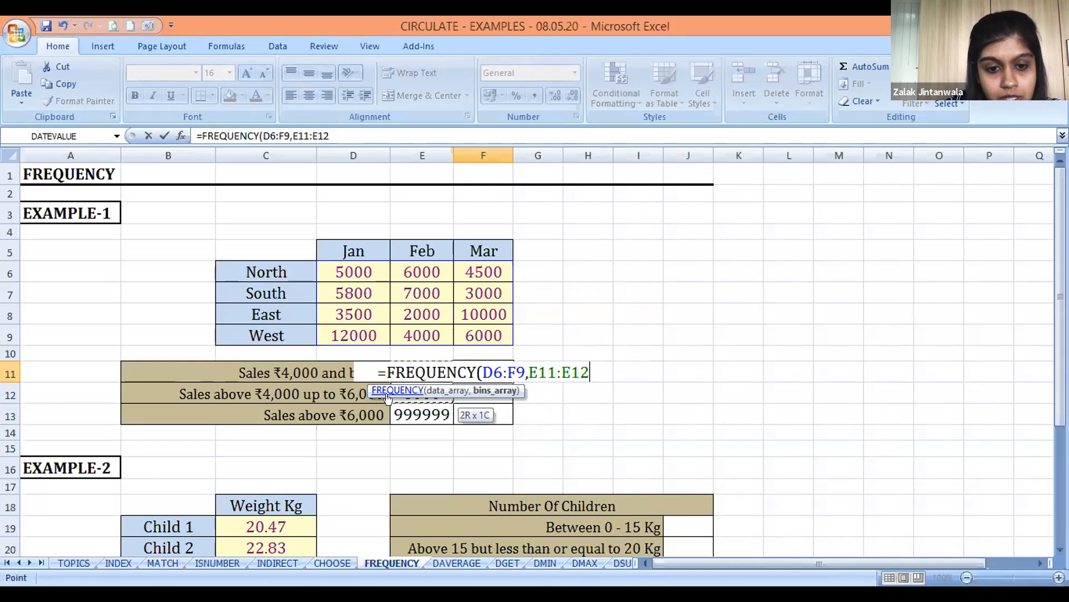
{"action": "key", "text": "shift+Down"}
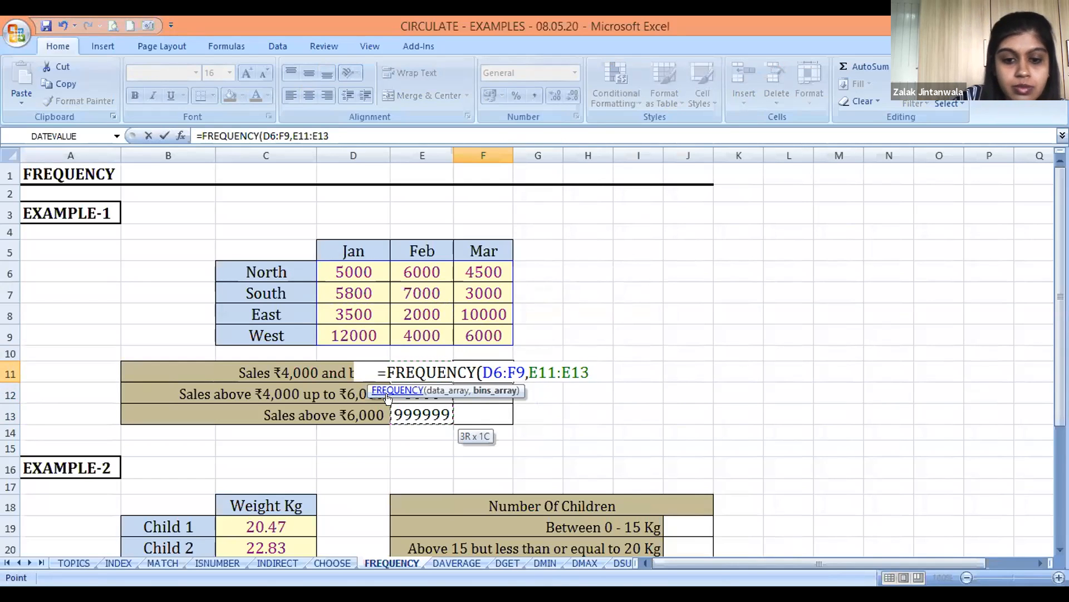
{"action": "type", "text": ")"}
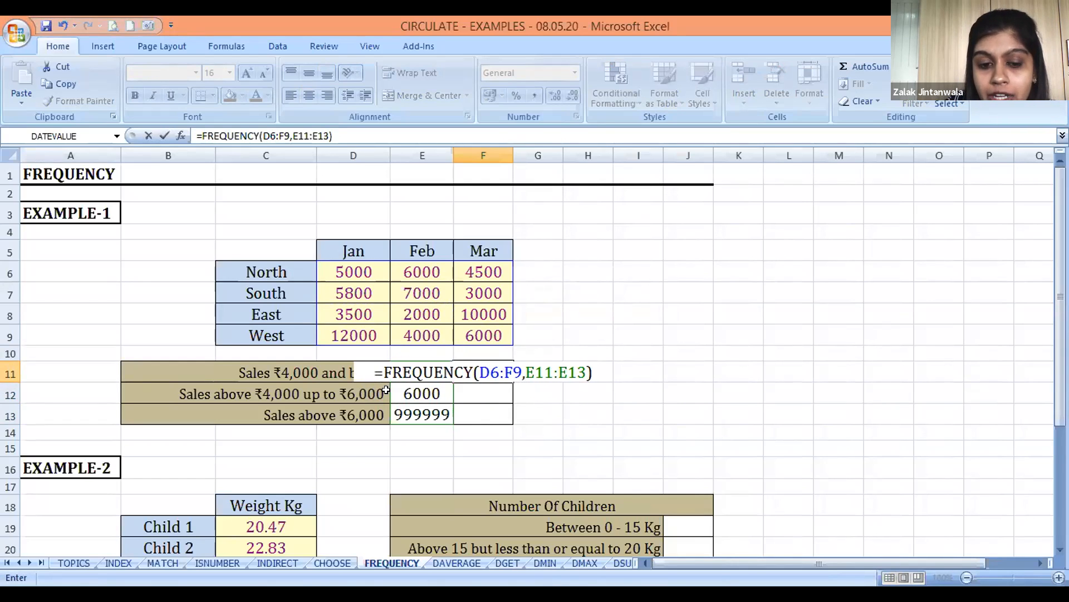
{"action": "key", "text": "ctrl+Return"}
Convert the F11 formula into a single array formula covering F11:F13
{"action": "key", "text": "shift+Down"}
{"action": "key", "text": "shift+Down"}
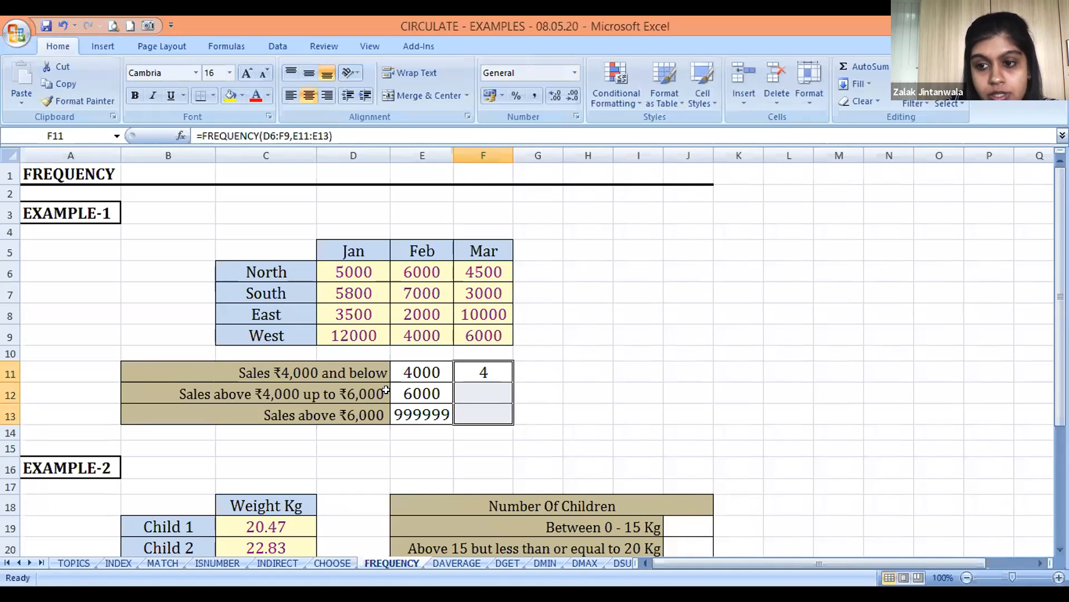
{"action": "key", "text": "F2"}
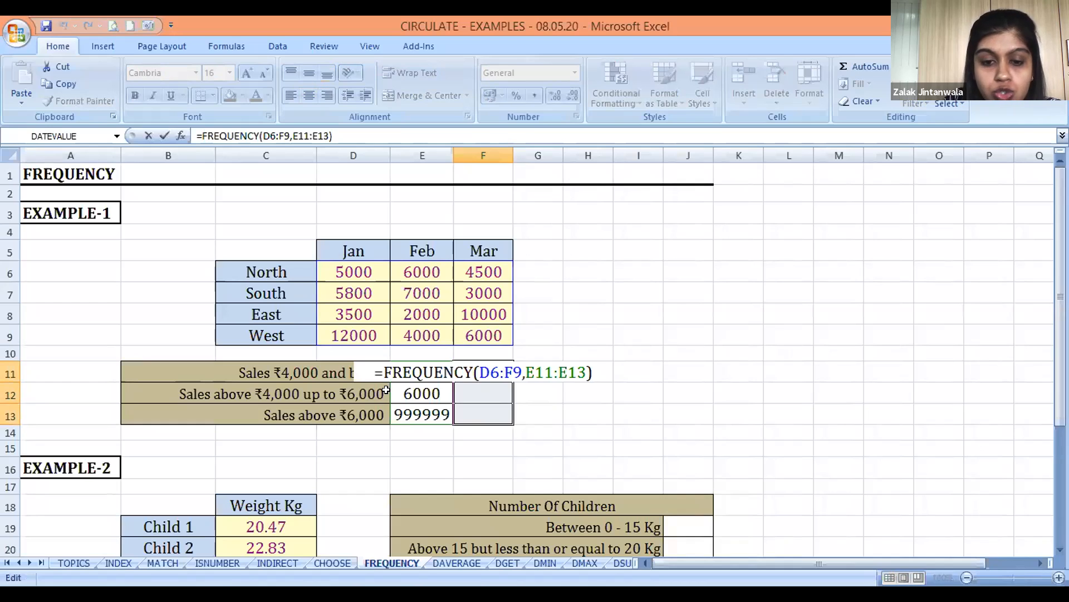
{"action": "key", "text": "ctrl+shift+Return"}
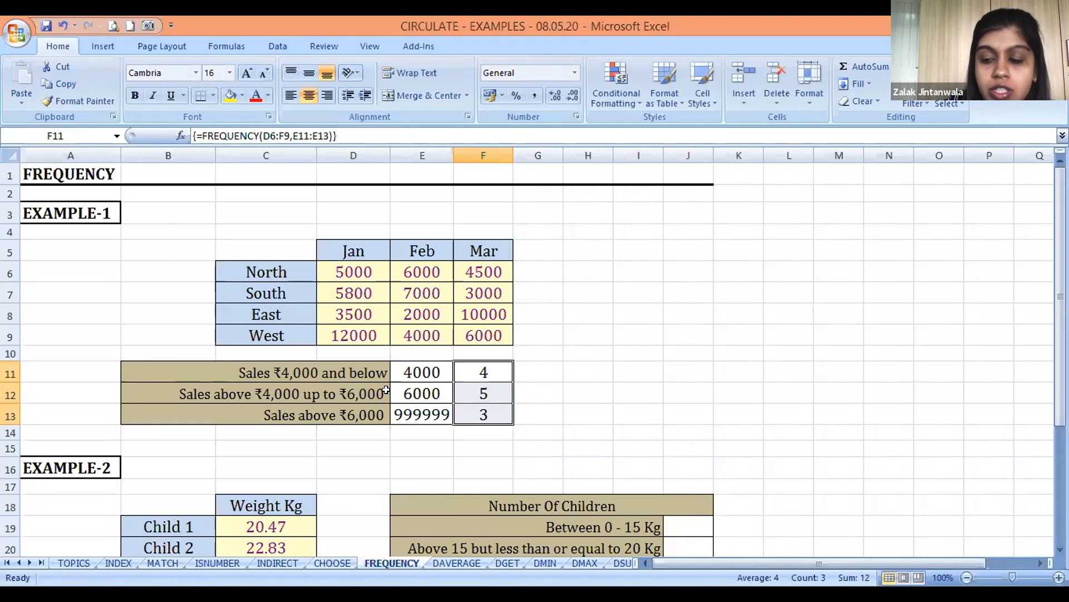
{"action": "key", "text": "Down"}
{"action": "key", "text": "Down"}
{"action": "key", "text": "Down"}
{"action": "key", "text": "Down"}
{"action": "key", "text": "Down"}
{"action": "key", "text": "Down"}
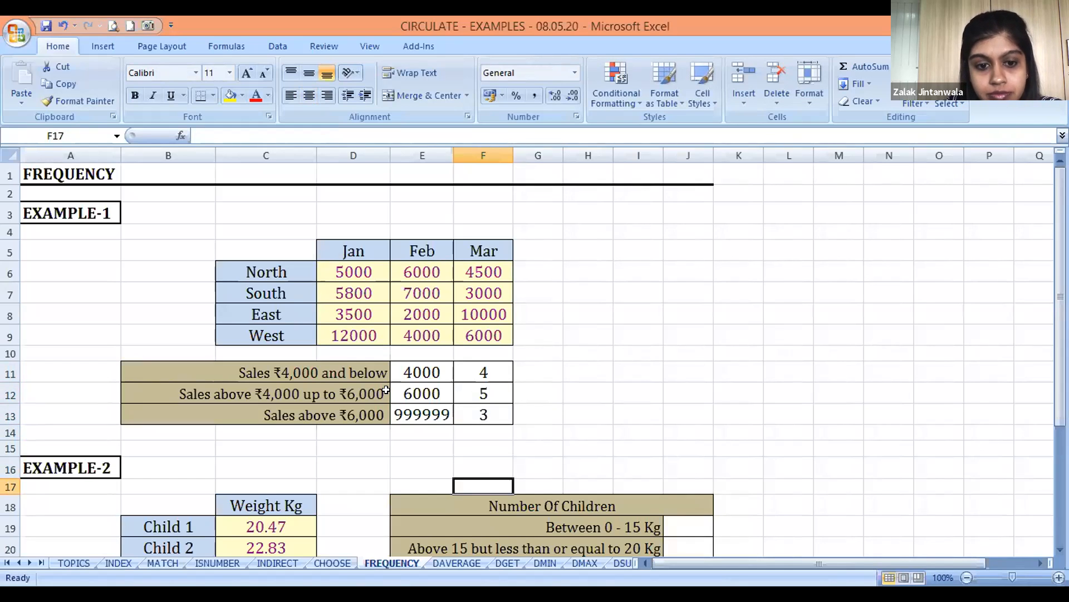
{"action": "key", "text": "alt+Tab"}
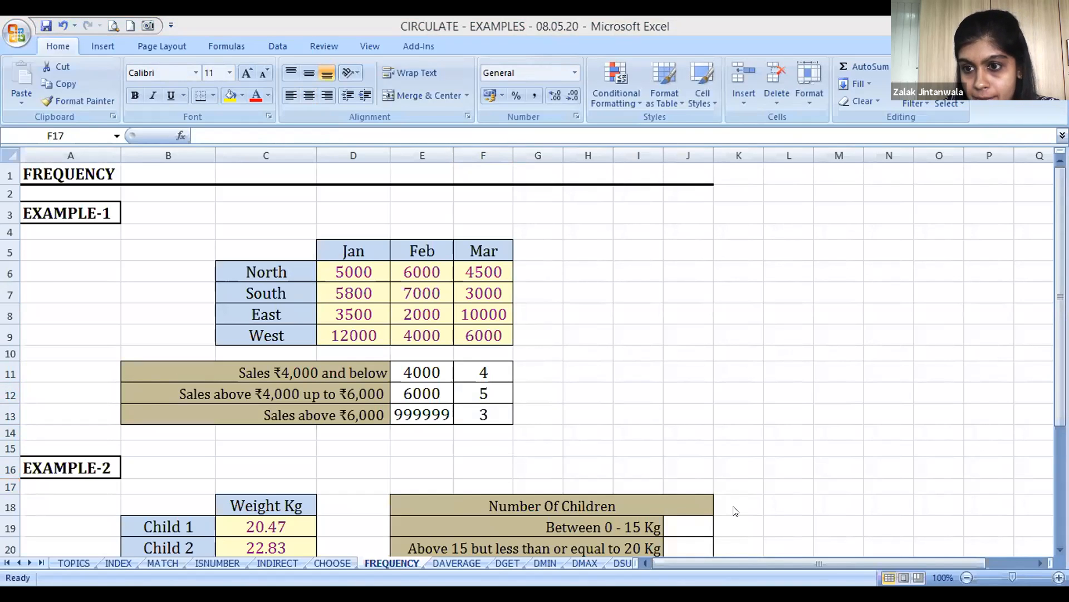
{"action": "left_click", "coordinate": [780, 274]}
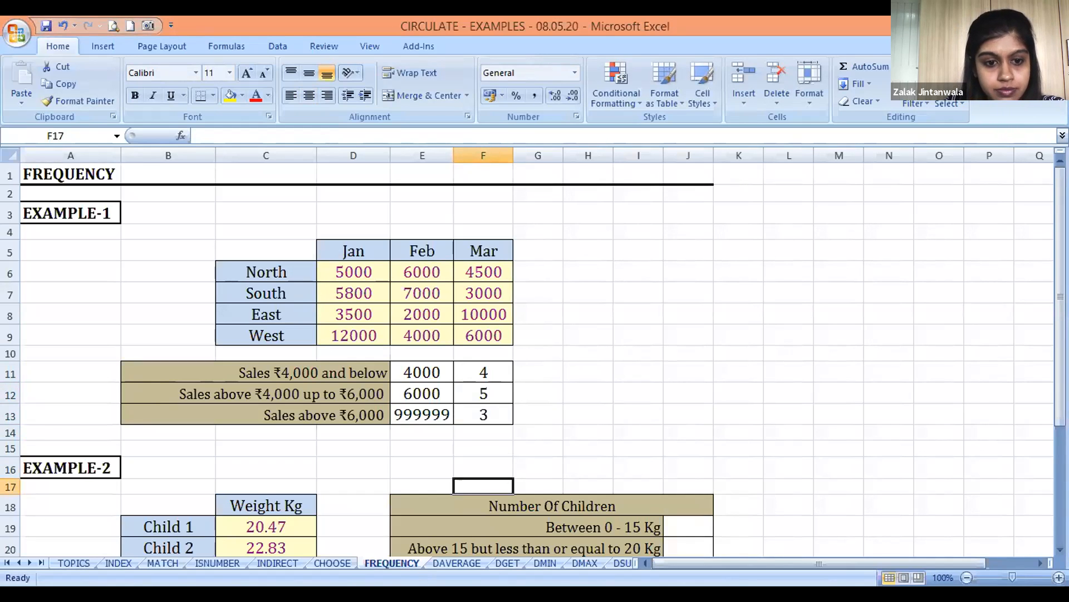
{"action": "key", "text": "alt+Tab"}
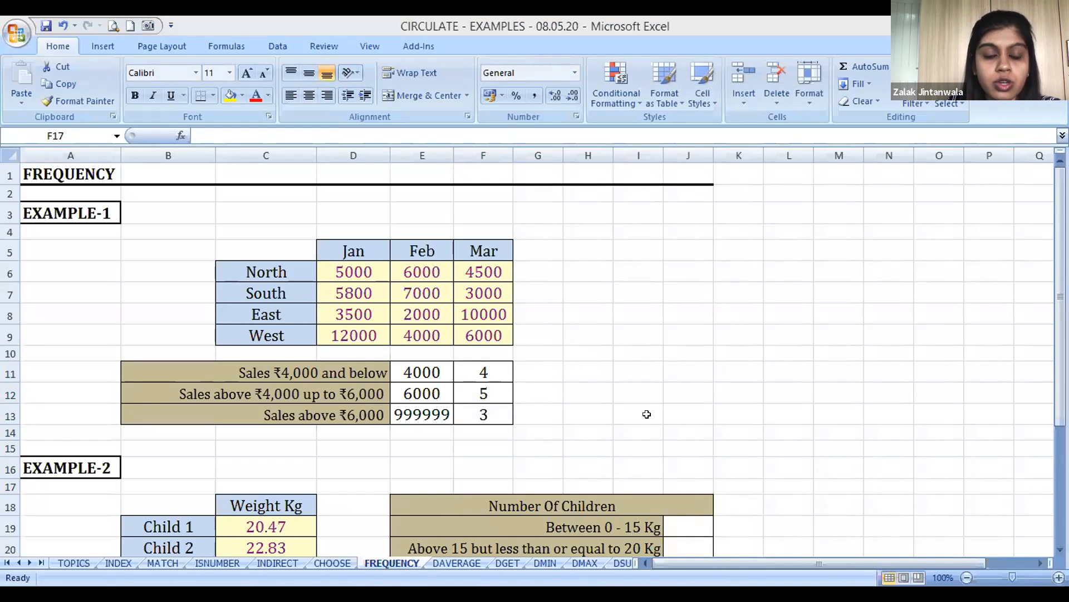
Examine EXAMPLE-2's children's weights and the weight bands in the Number Of Children table
{"action": "key", "text": "Down"}
{"action": "key", "text": "Down"}
{"action": "key", "text": "Down"}
{"action": "key", "text": "Down"}
{"action": "key", "text": "Down"}
{"action": "key", "text": "Down"}
{"action": "key", "text": "Down"}
{"action": "key", "text": "Down"}
{"action": "key", "text": "Down"}
{"action": "key", "text": "Down"}
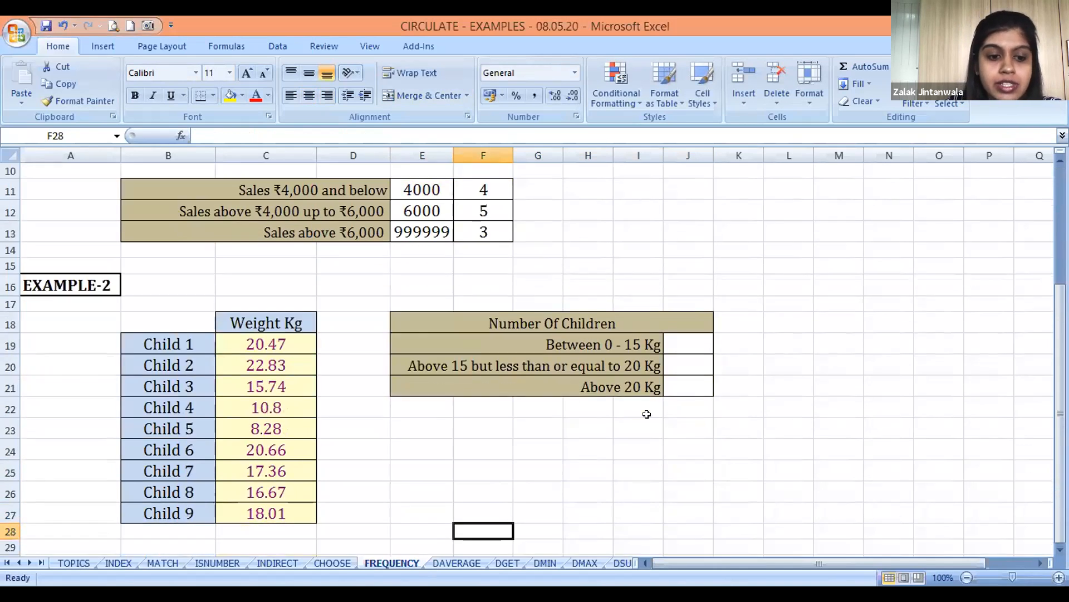
{"action": "key", "text": "Right"}
{"action": "key", "text": "Right"}
{"action": "key", "text": "Left"}
{"action": "key", "text": "Up"}
{"action": "key", "text": "Up"}
{"action": "key", "text": "Up"}
{"action": "key", "text": "Left"}
{"action": "key", "text": "Left"}
{"action": "key", "text": "Left"}
{"action": "key", "text": "Up"}
{"action": "key", "text": "Up"}
{"action": "key", "text": "Left"}
{"action": "key", "text": "Up"}
{"action": "key", "text": "Up"}
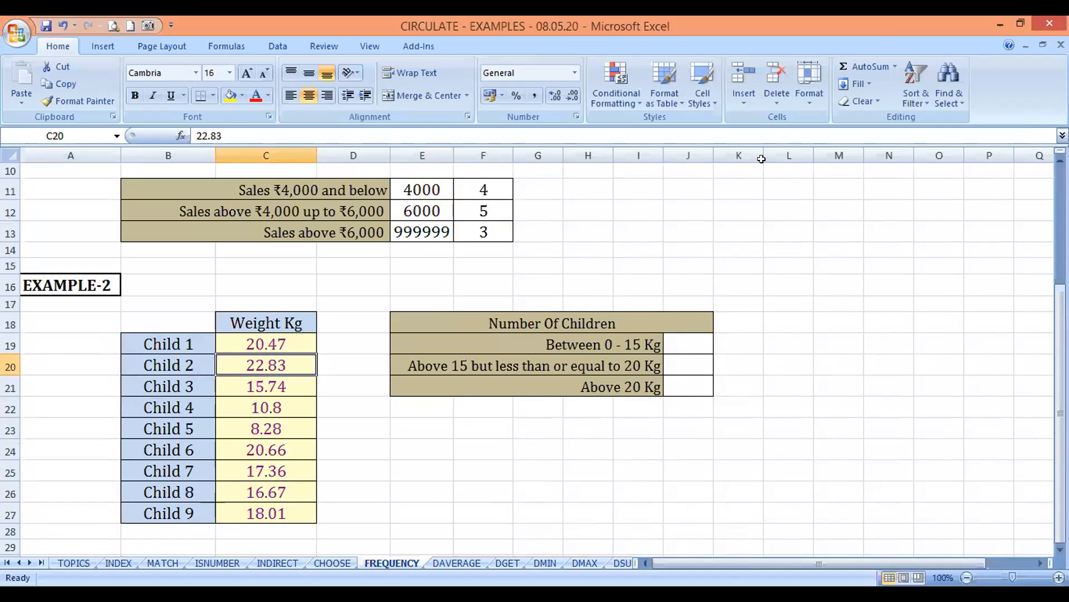
Enter the weight bands' upper limits 15, 20 and 100 in K19:K21 beside the Number Of Children table
{"action": "left_click", "coordinate": [682, 337]}
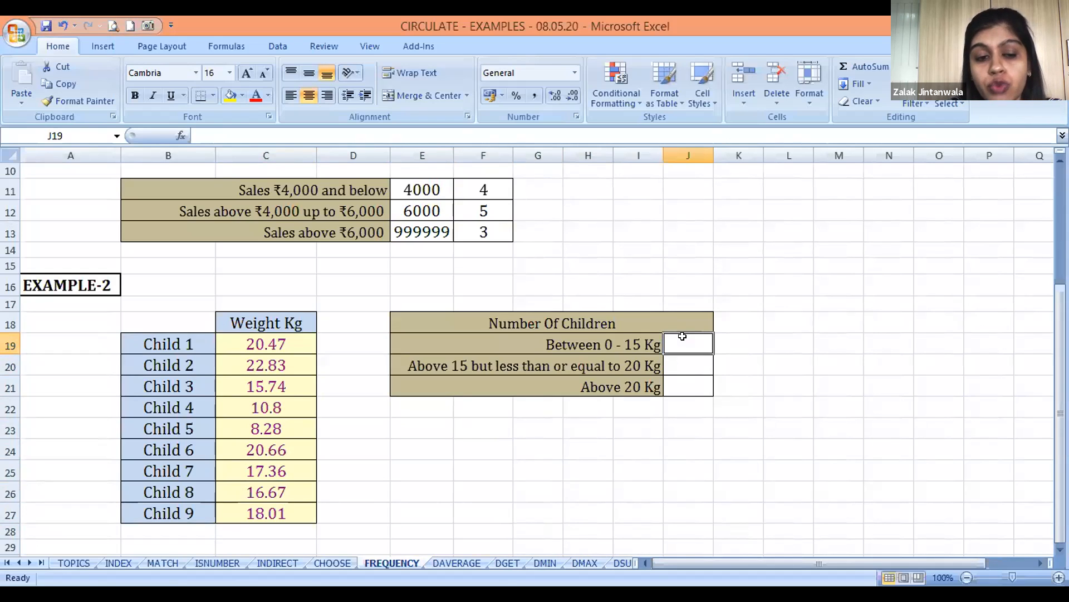
{"action": "key", "text": "Right"}
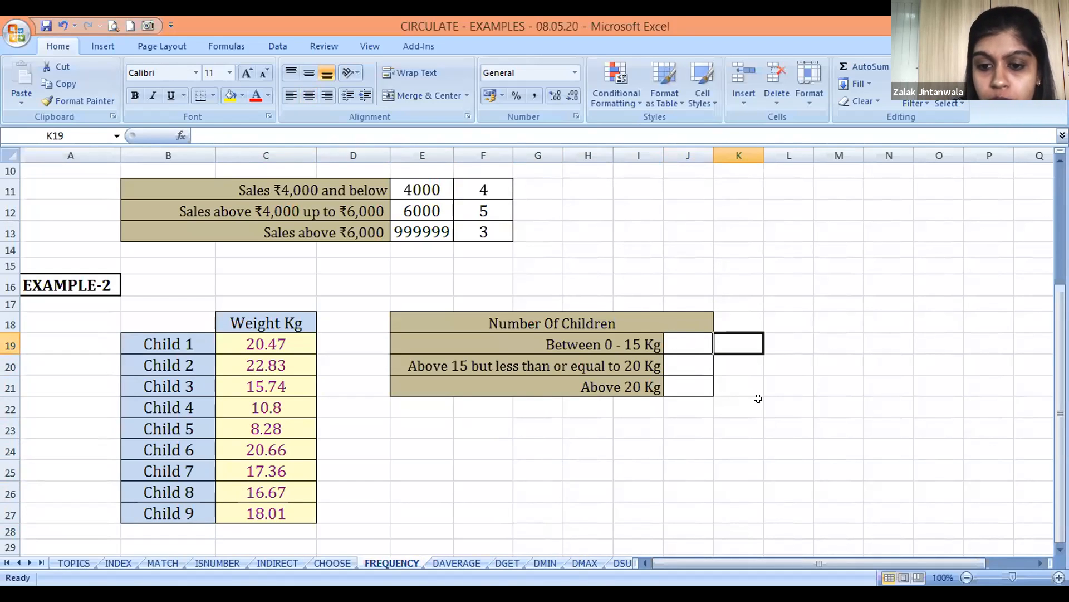
{"action": "type", "text": "15"}
{"action": "key", "text": "Return"}
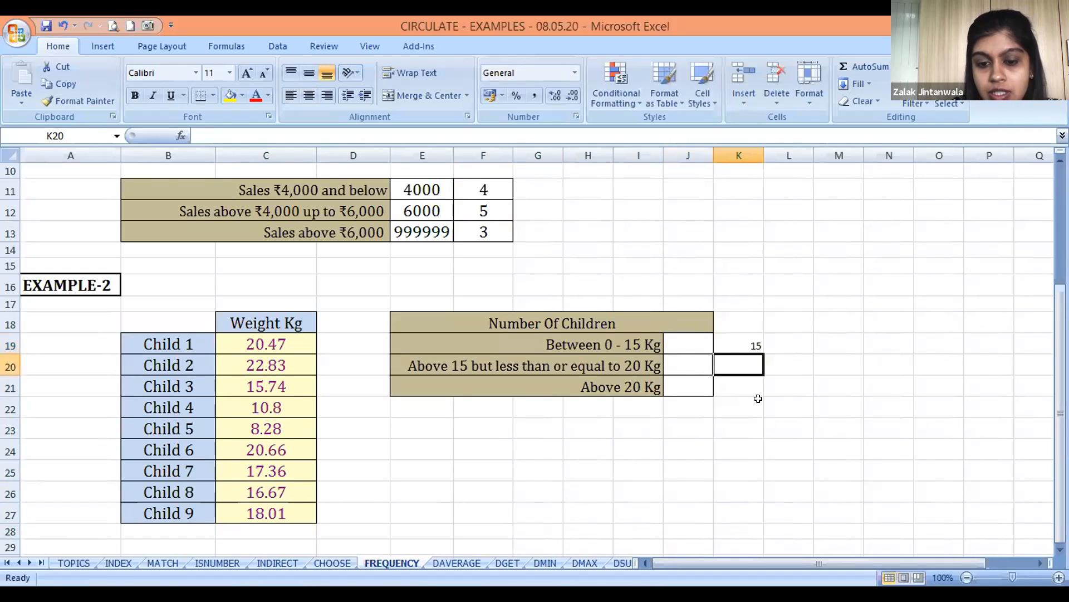
{"action": "type", "text": "20"}
{"action": "key", "text": "Return"}
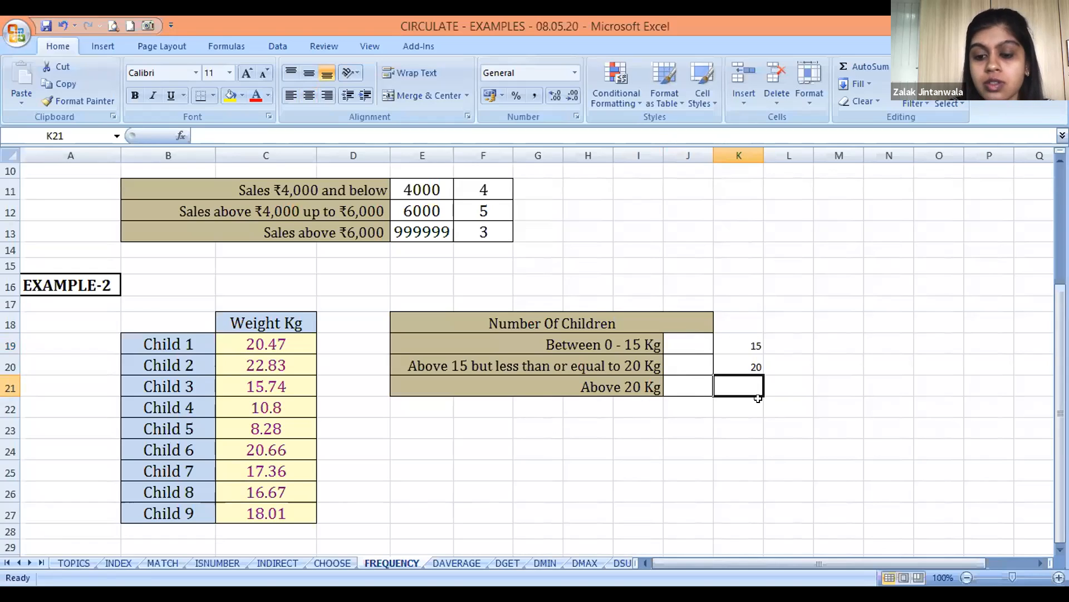
{"action": "type", "text": "100"}
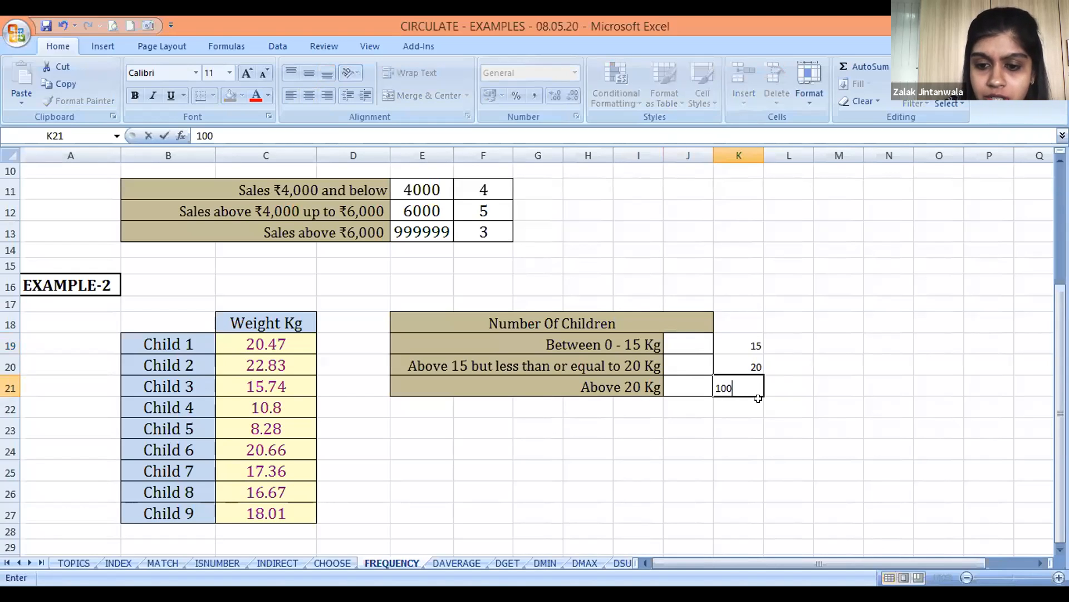
{"action": "key", "text": "Return"}
Set the upper limit of the Above 20 Kg band in K21 to 1000 and review the limits in K19:K21
{"action": "key", "text": "Up"}
{"action": "key", "text": "Up"}
{"action": "key", "text": "Down"}
{"action": "type", "text": "1000"}
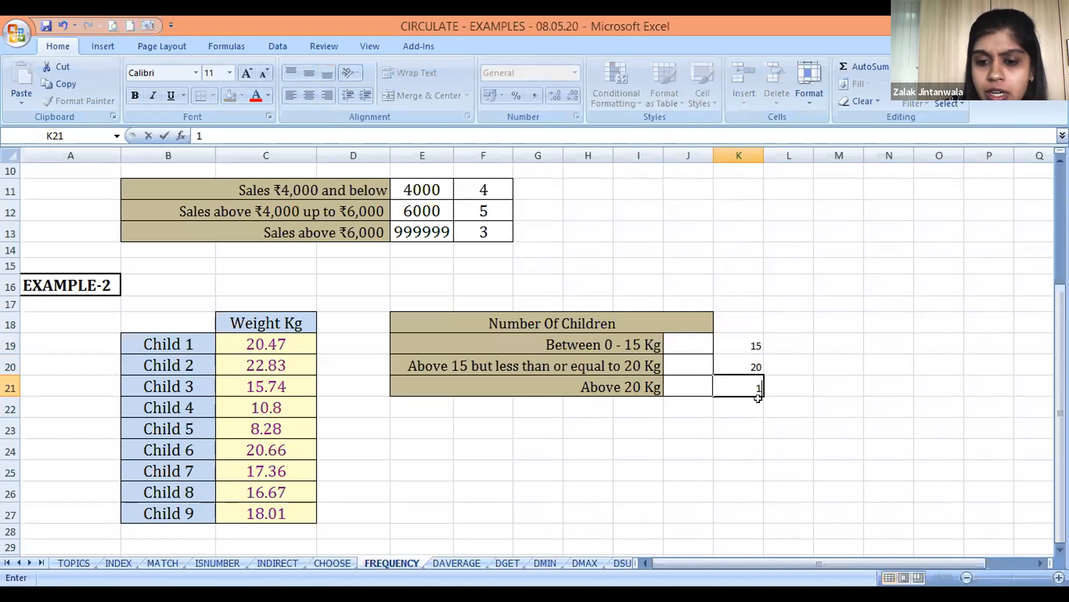
{"action": "key", "text": "Return"}
{"action": "key", "text": "Up"}
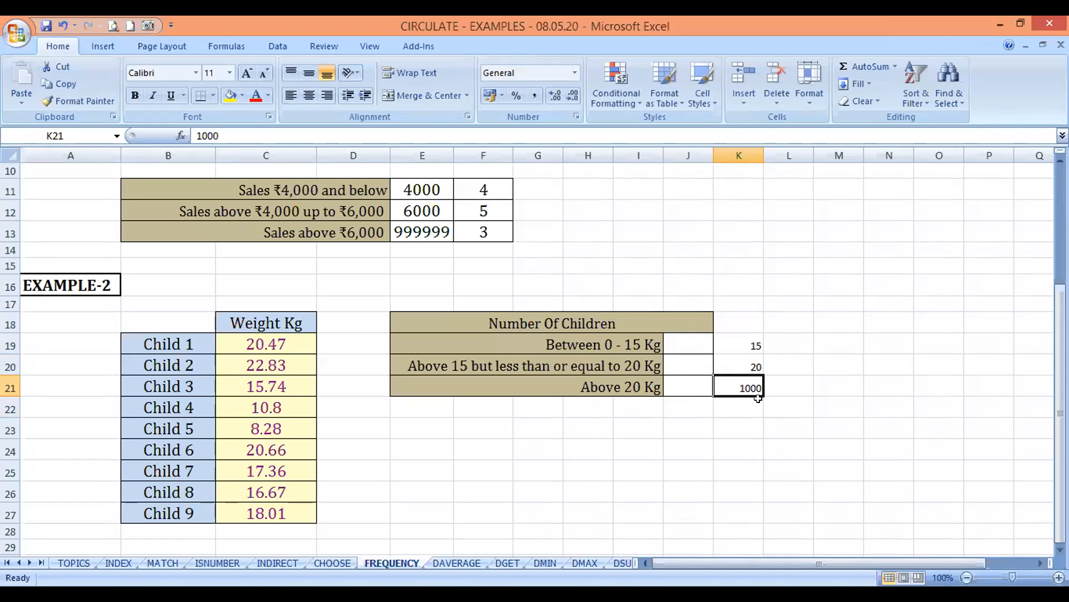
{"action": "key", "text": "Up"}
{"action": "key", "text": "Left"}
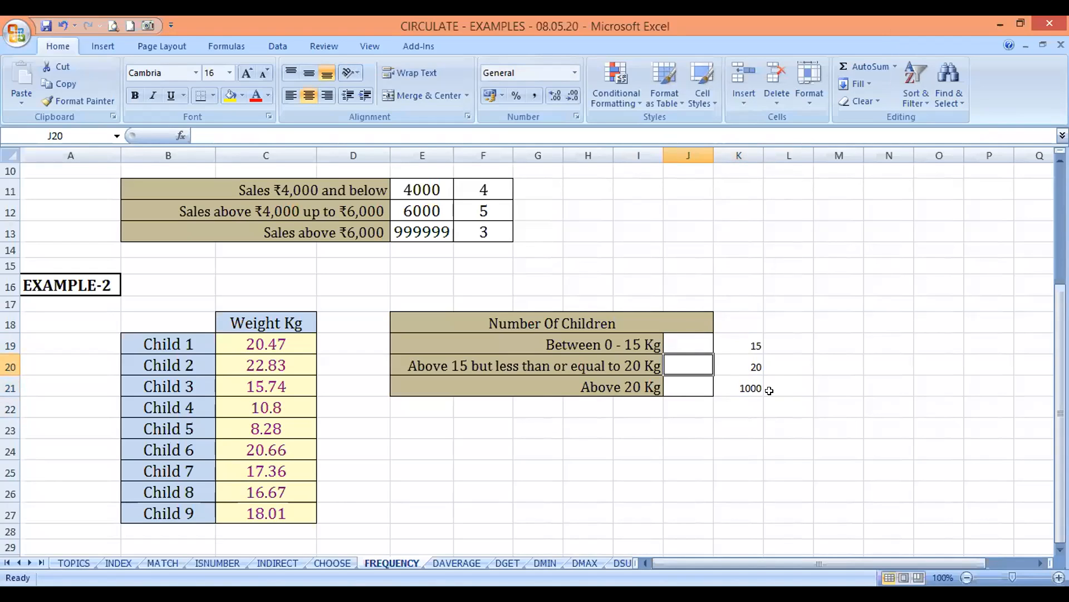
{"action": "left_click", "coordinate": [686, 337]}
{"action": "key", "text": "Right"}
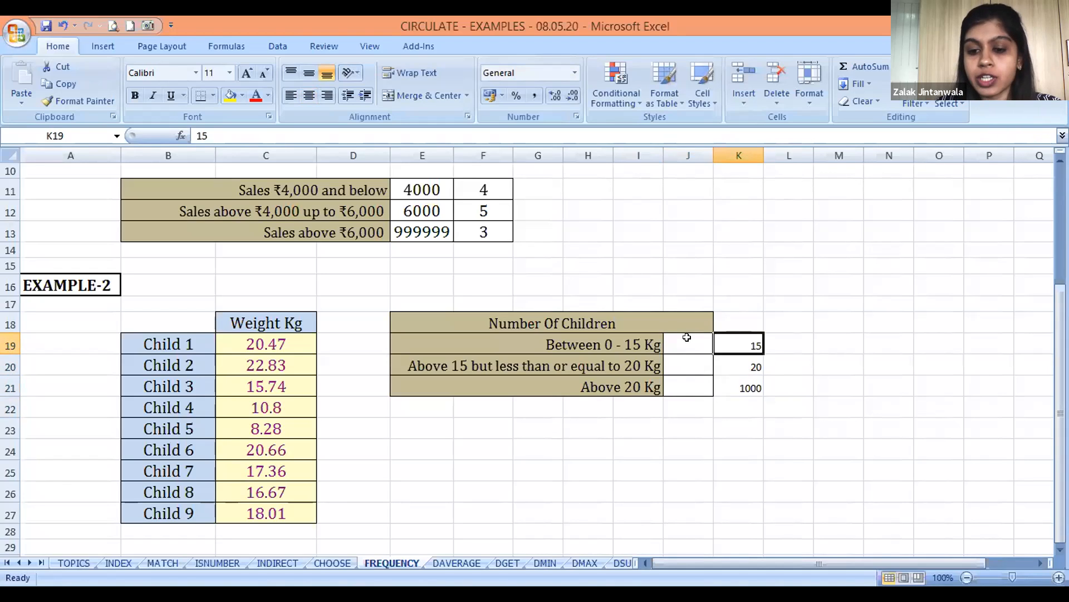
{"action": "key", "text": "Down"}
{"action": "key", "text": "Down"}
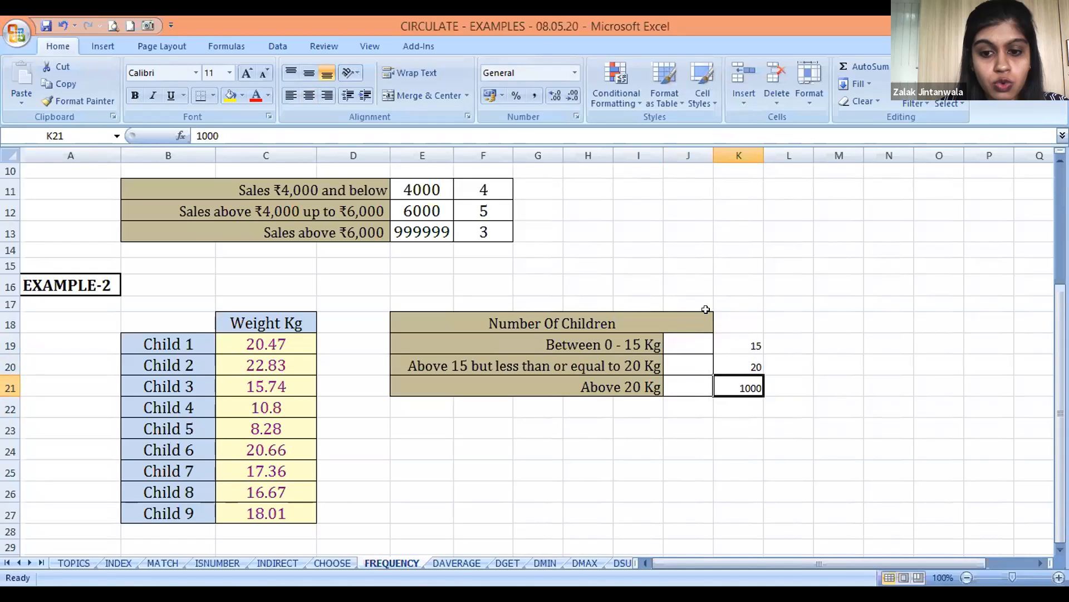
Enter =FREQUENCY(C19:C27,K19:K21) in J19 to count the children between 0 and 15 Kg
{"action": "left_click", "coordinate": [687, 338]}
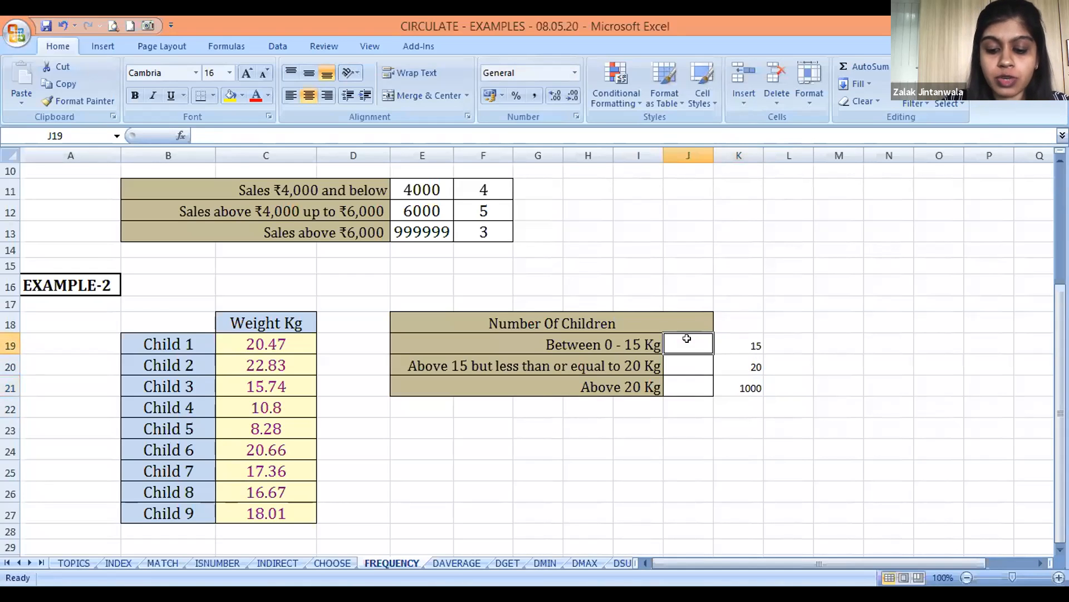
{"action": "type", "text": "=F"}
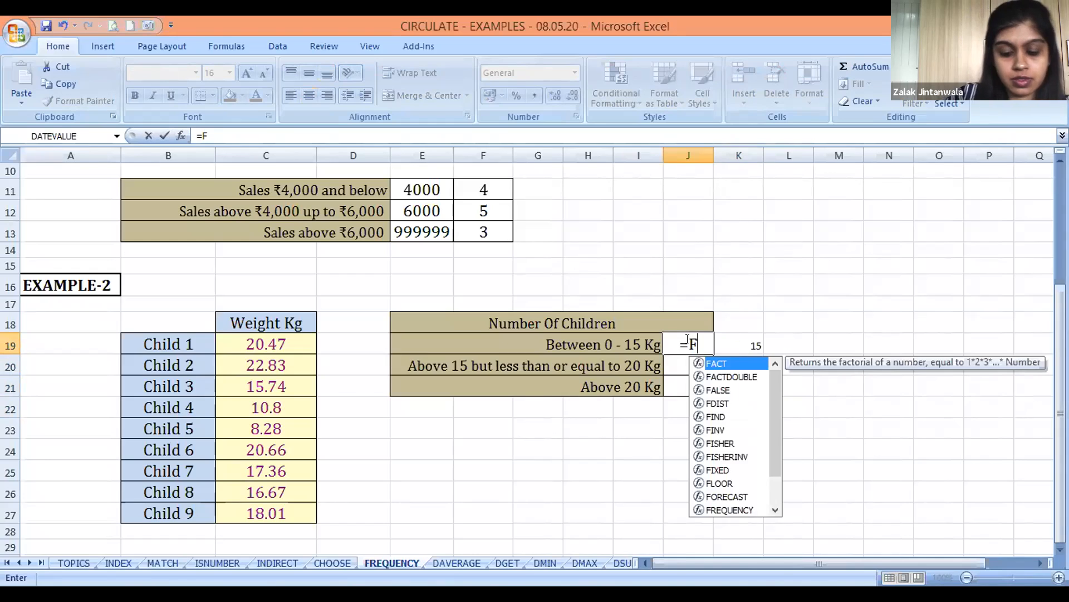
{"action": "type", "text": "REQUENCY("}
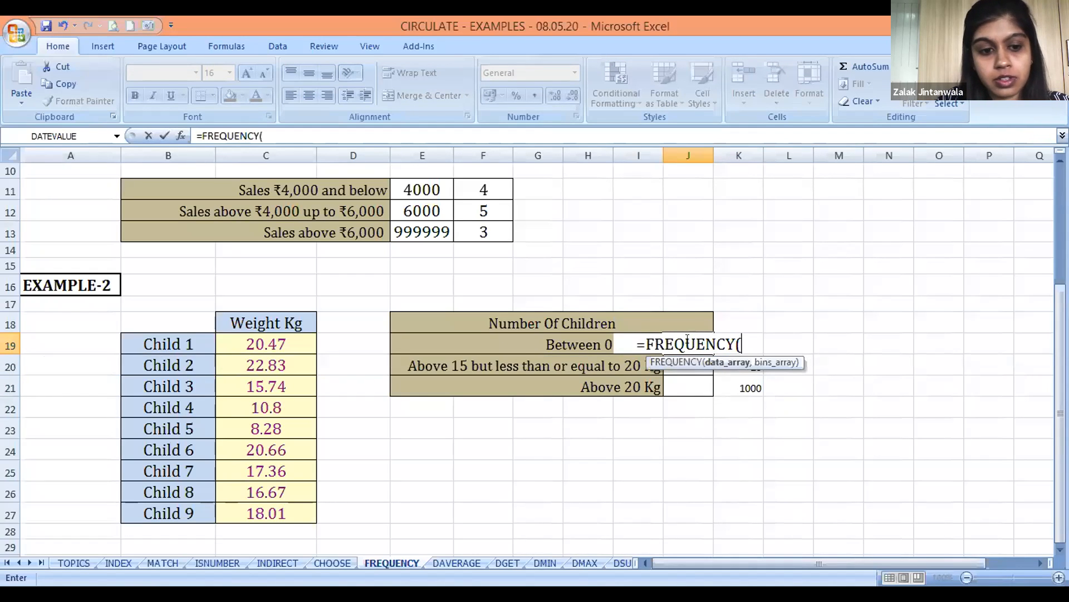
{"action": "left_click", "coordinate": [279, 340]}
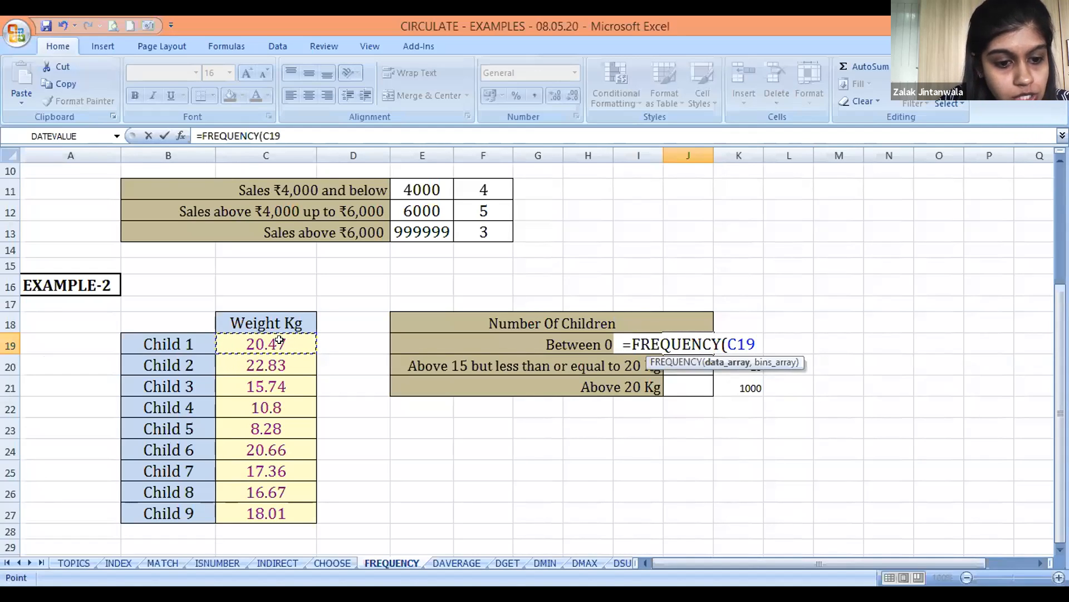
{"action": "key", "text": "ctrl+shift+Down"}
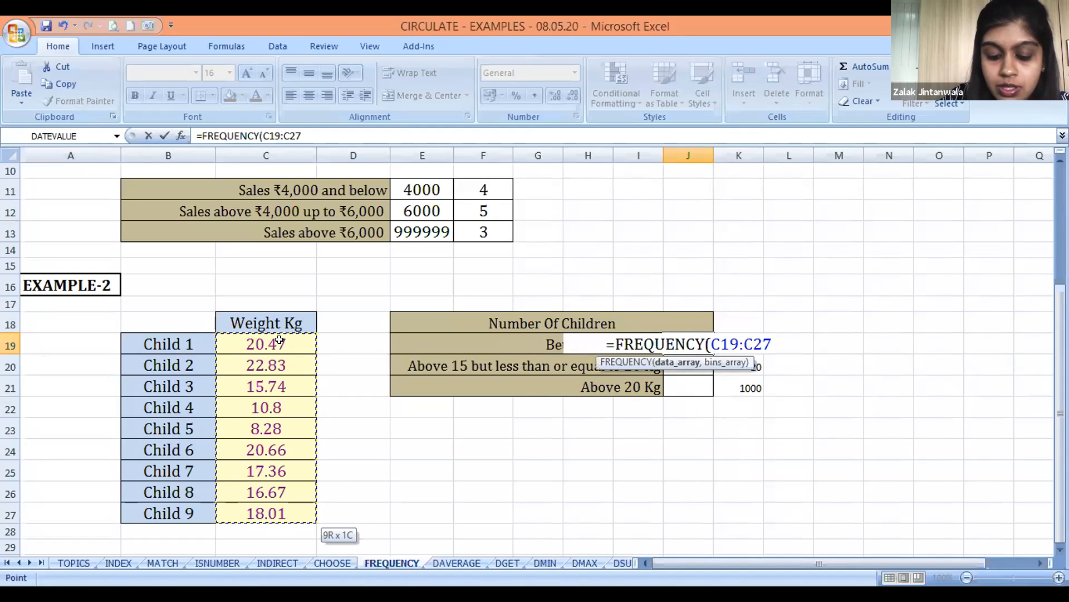
{"action": "type", "text": ","}
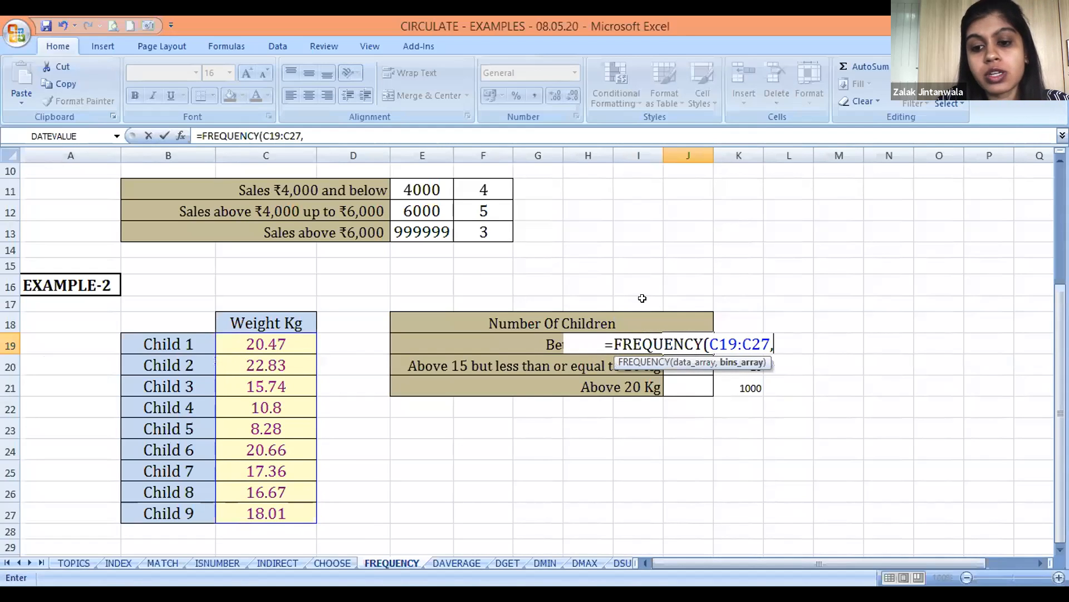
{"action": "left_click", "coordinate": [807, 337]}
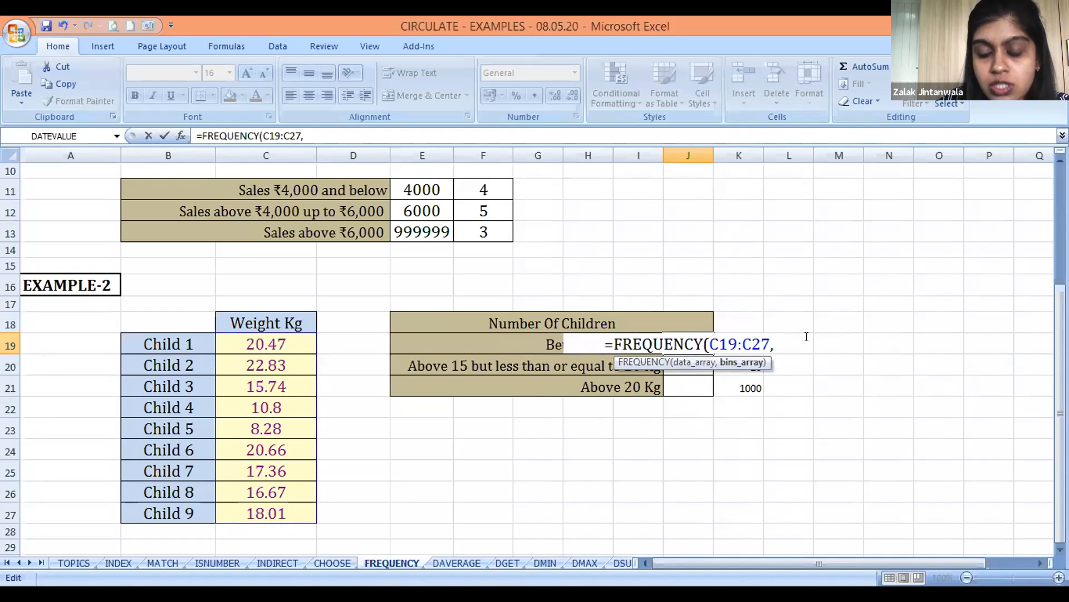
{"action": "left_click", "coordinate": [735, 379]}
{"action": "key", "text": "Up"}
{"action": "key", "text": "Up"}
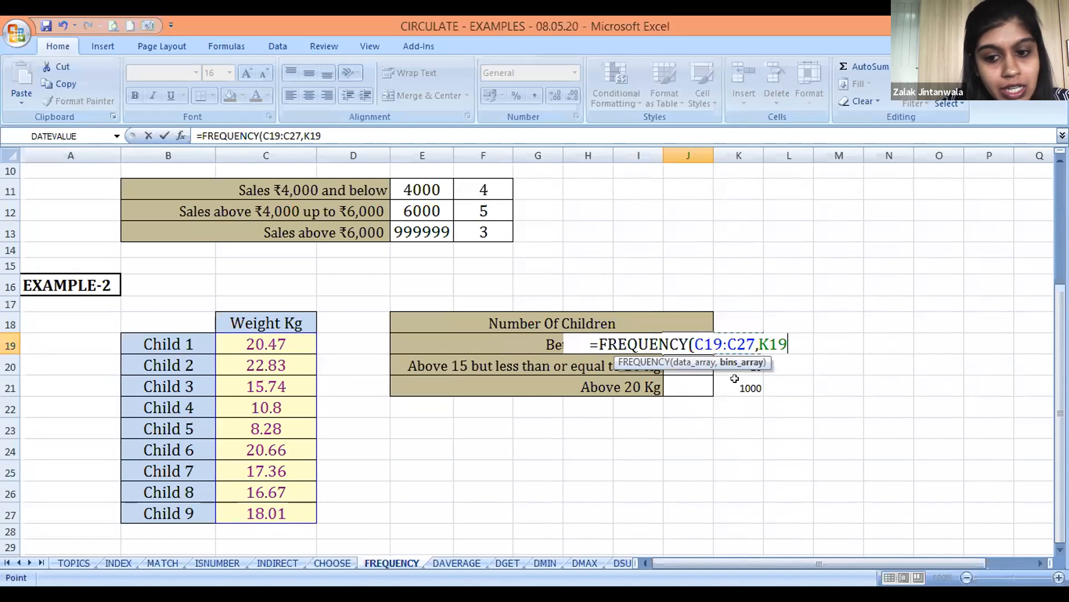
{"action": "key", "text": "shift+Down"}
{"action": "key", "text": "shift+Down"}
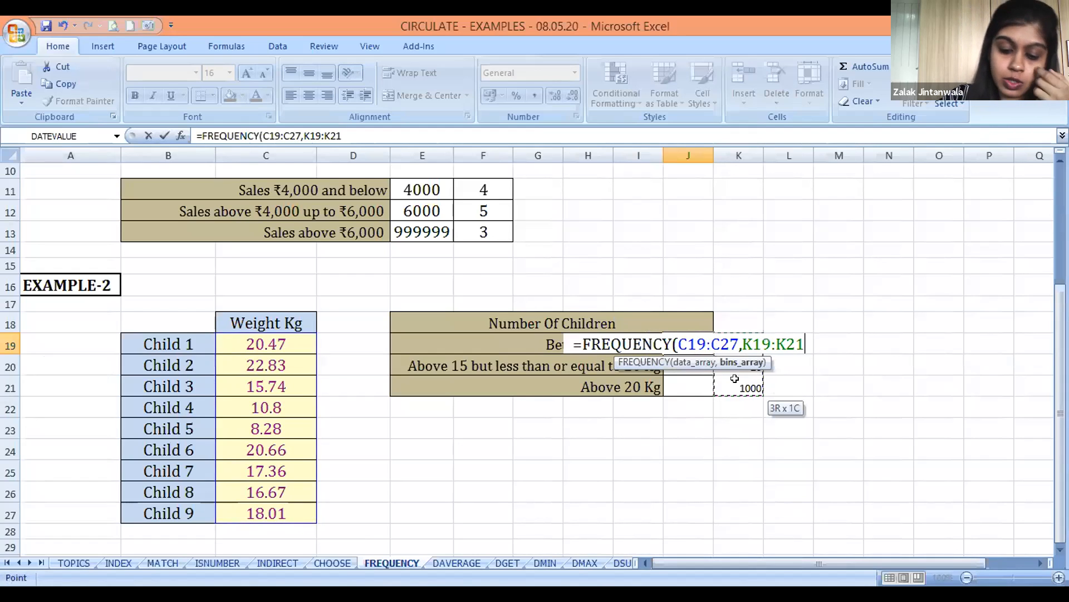
{"action": "type", "text": ")"}
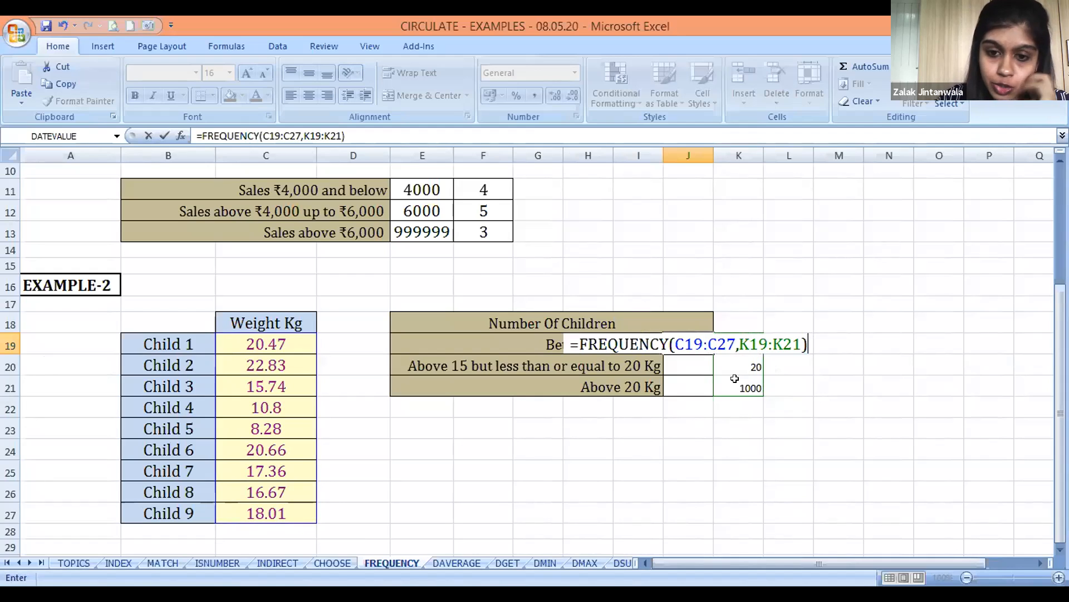
{"action": "key", "text": "ctrl+Return"}
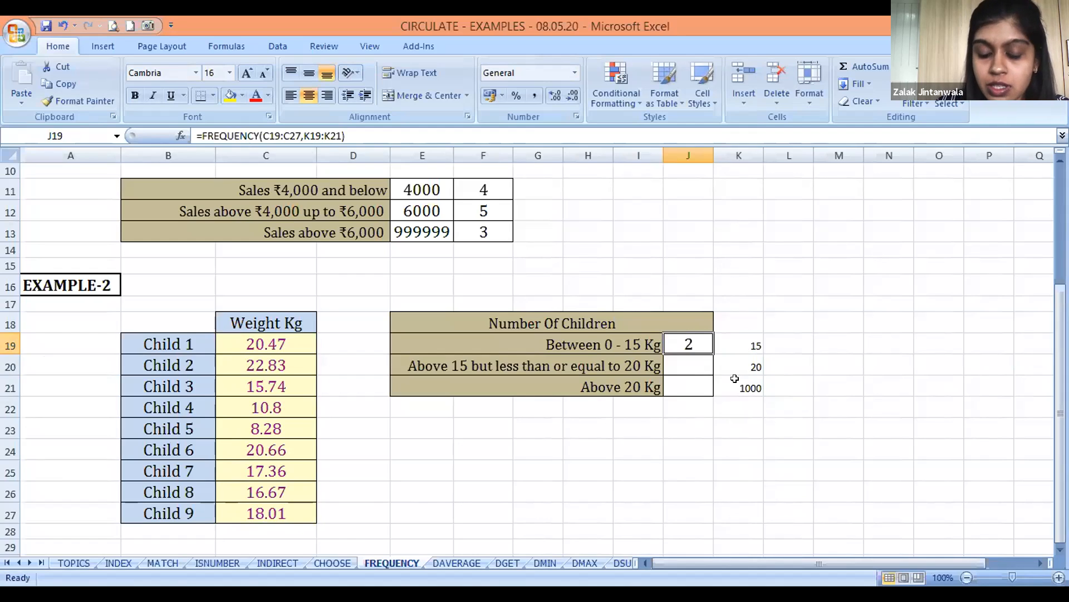
Convert the J19 formula into a single array formula covering J19:J21
{"action": "key", "text": "shift+Down"}
{"action": "key", "text": "shift+Down"}
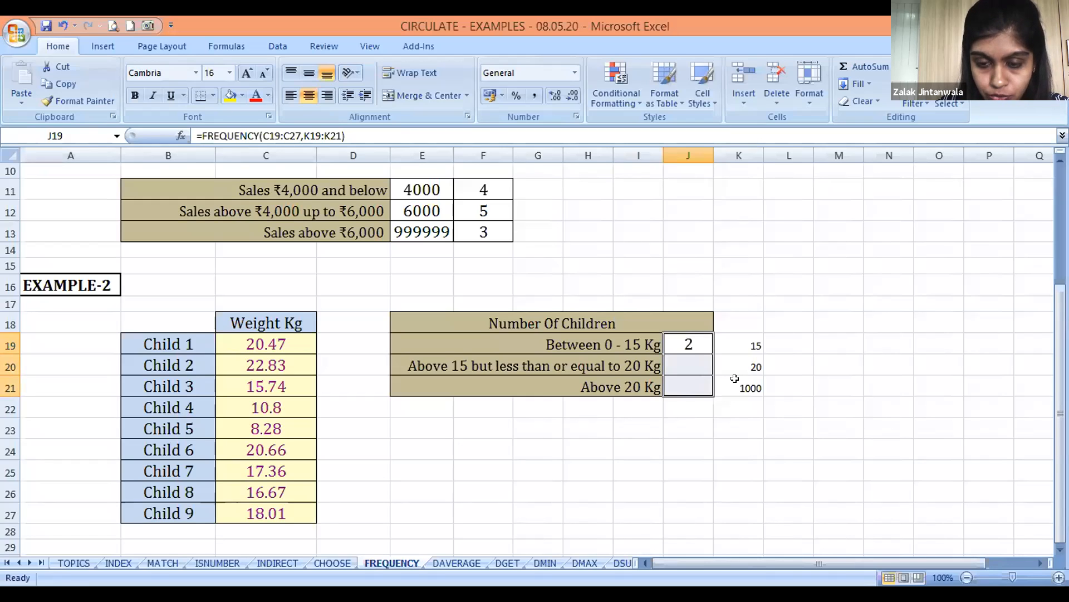
{"action": "key", "text": "F2"}
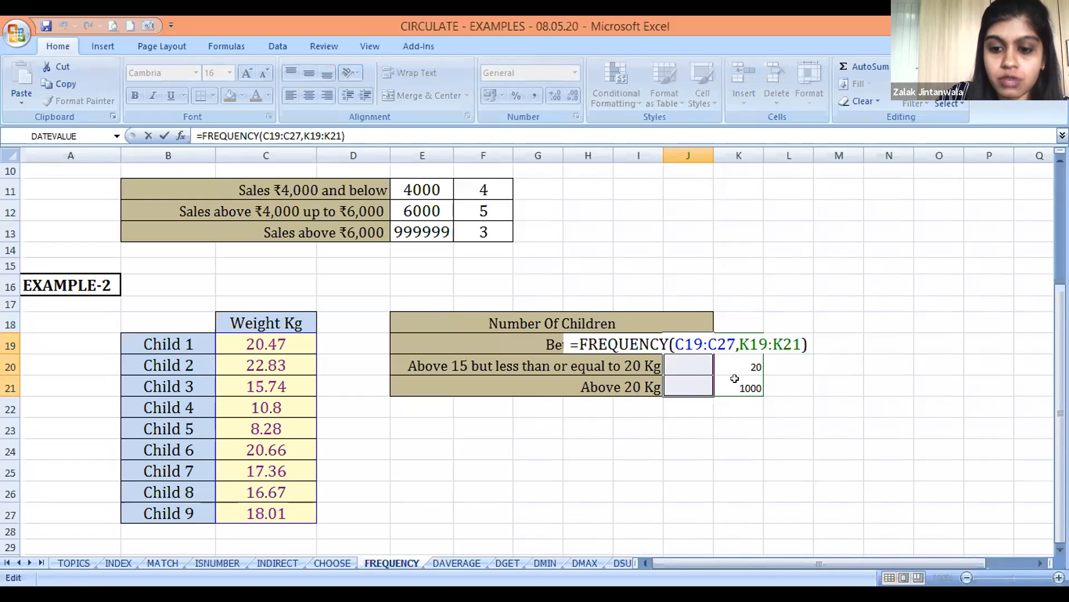
{"action": "key", "text": "ctrl+shift+Return"}
Review the counts in J19:J21 against their weight bands and check the array formula behind them
{"action": "key", "text": "Up"}
{"action": "key", "text": "Down"}
{"action": "key", "text": "Down"}
{"action": "key", "text": "Left"}
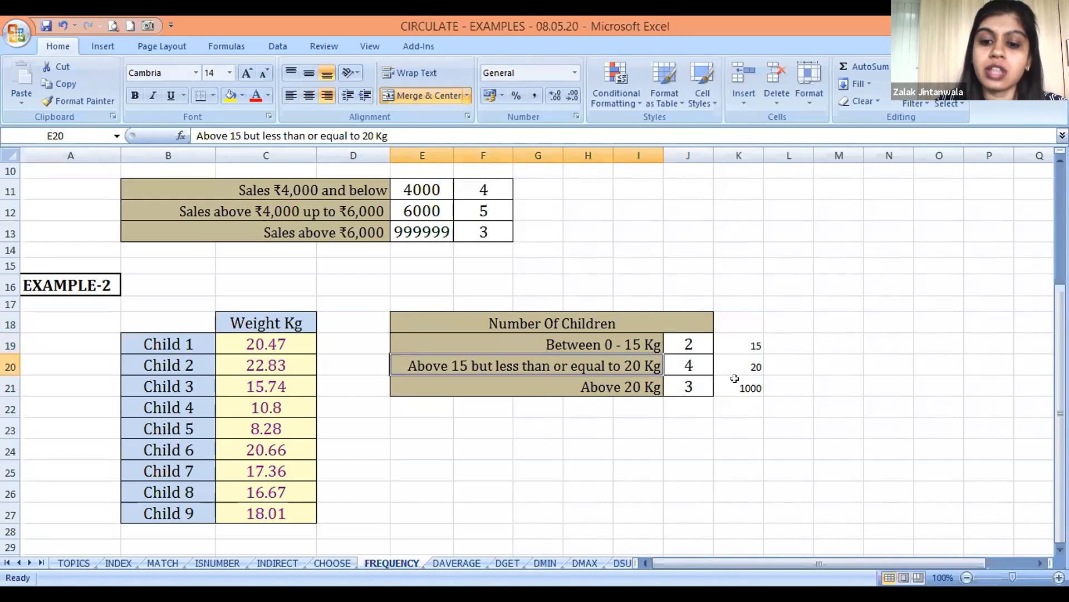
{"action": "key", "text": "Down"}
{"action": "key", "text": "Right"}
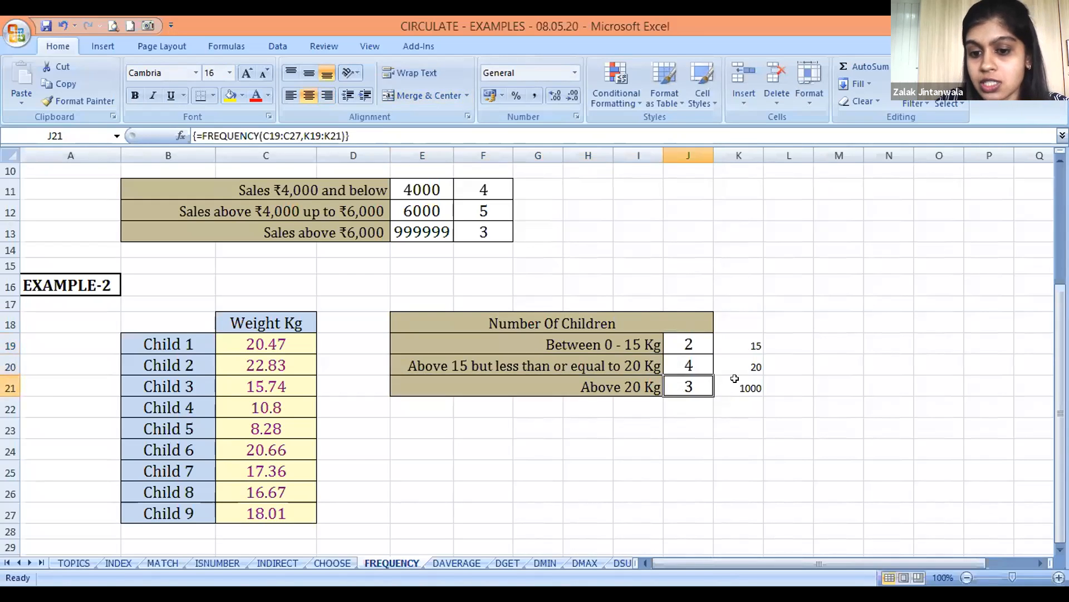
{"action": "key", "text": "shift+Up"}
{"action": "key", "text": "shift+Up"}
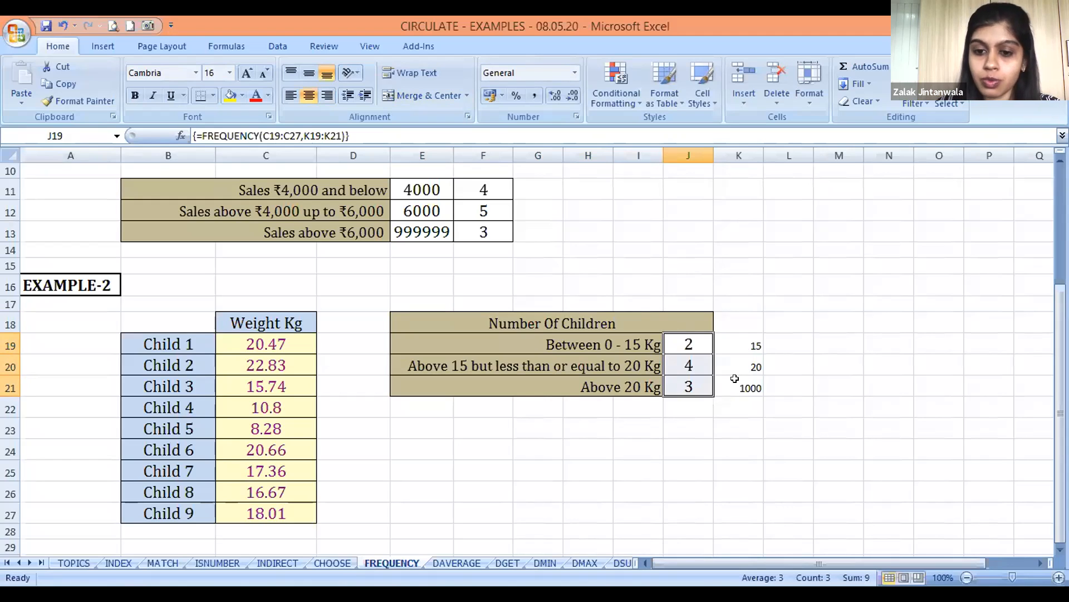
{"action": "key", "text": "Up"}
{"action": "key", "text": "Down"}
{"action": "key", "text": "Down"}
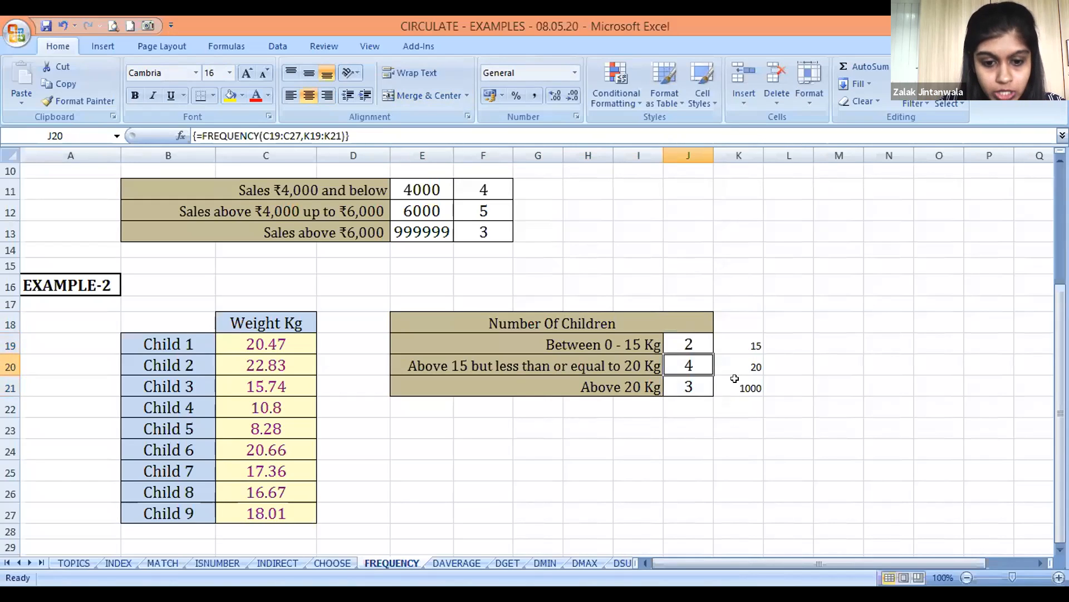
Look through the database function sheets from DAVERAGE to DSUM, ending on the DAVERAGE sheet
{"action": "key", "text": "ctrl+Page_Down"}
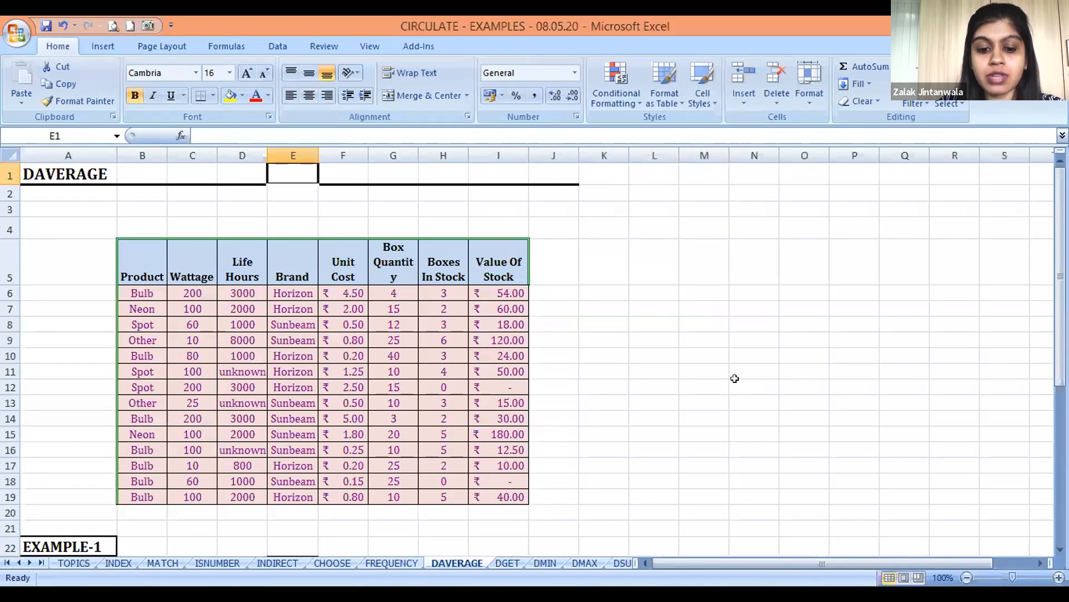
{"action": "key", "text": "ctrl+Page_Down"}
{"action": "key", "text": "ctrl+Page_Down"}
{"action": "key", "text": "ctrl+Page_Down"}
{"action": "key", "text": "ctrl+Page_Down"}
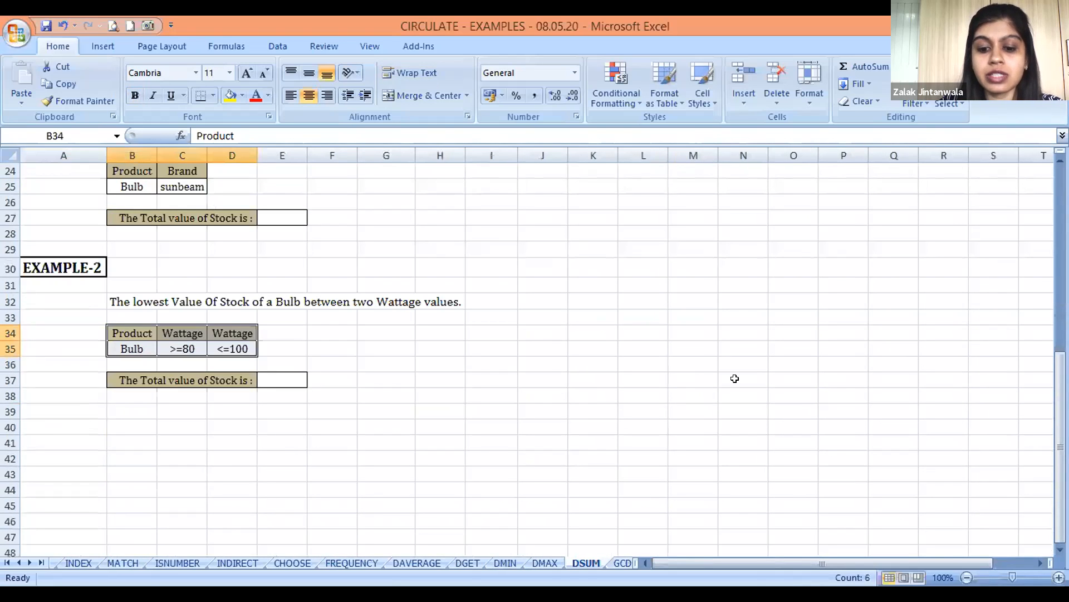
{"action": "key", "text": "ctrl+Page_Up"}
{"action": "key", "text": "ctrl+Page_Up"}
{"action": "key", "text": "ctrl+Page_Up"}
{"action": "key", "text": "ctrl+Page_Up"}
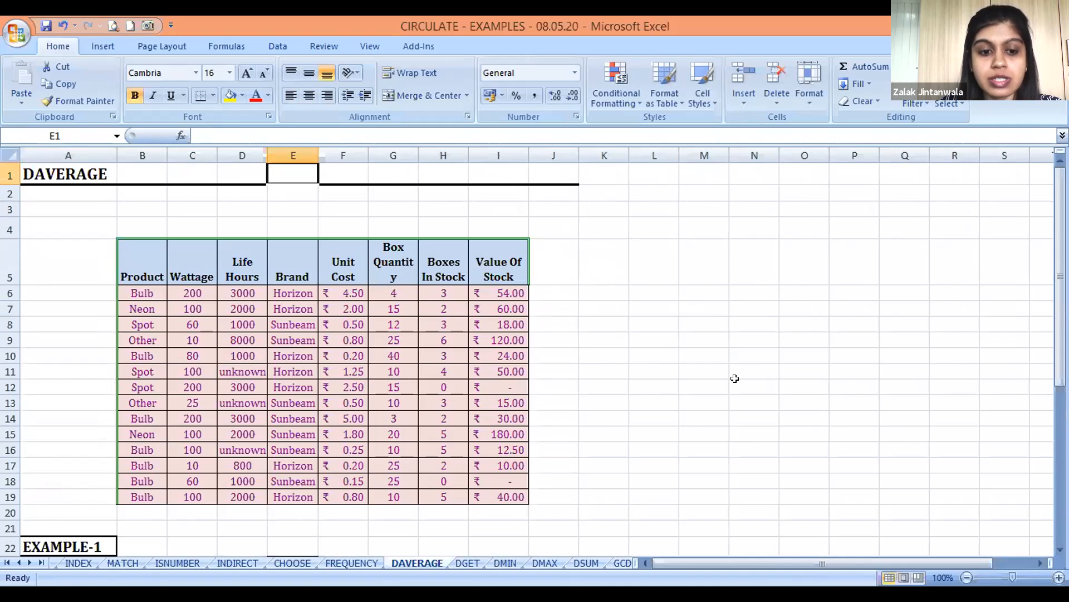
Look over the DAVERAGE sheet from the product stock table down to EXAMPLE-1, returning to the heading in A1
{"action": "key", "text": "Down"}
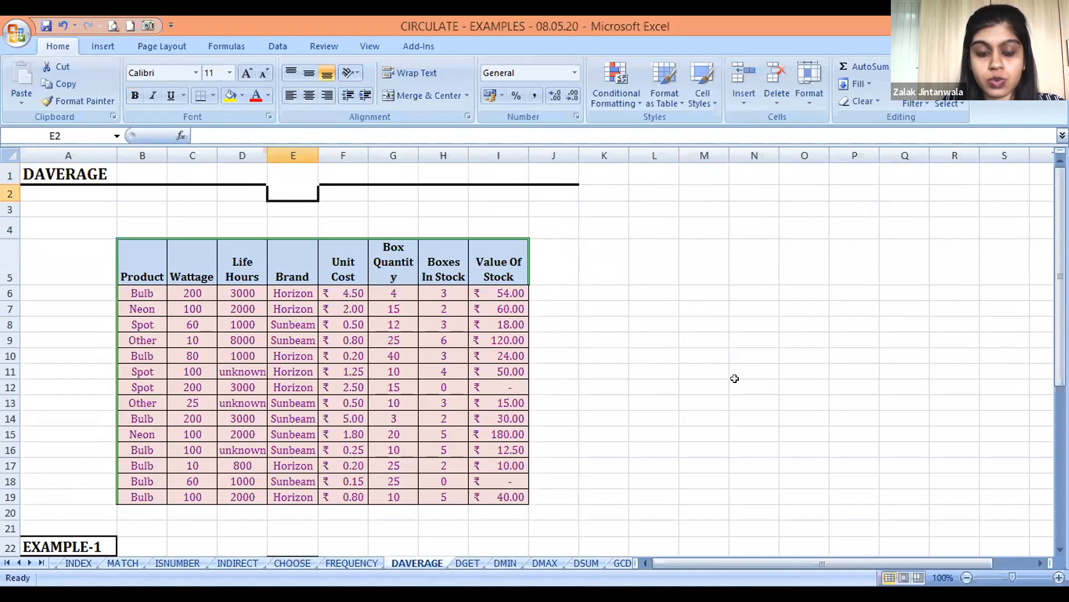
{"action": "key", "text": "Down"}
{"action": "key", "text": "Down"}
{"action": "key", "text": "Down"}
{"action": "key", "text": "Down"}
{"action": "key", "text": "Down"}
{"action": "key", "text": "Down"}
{"action": "key", "text": "Down"}
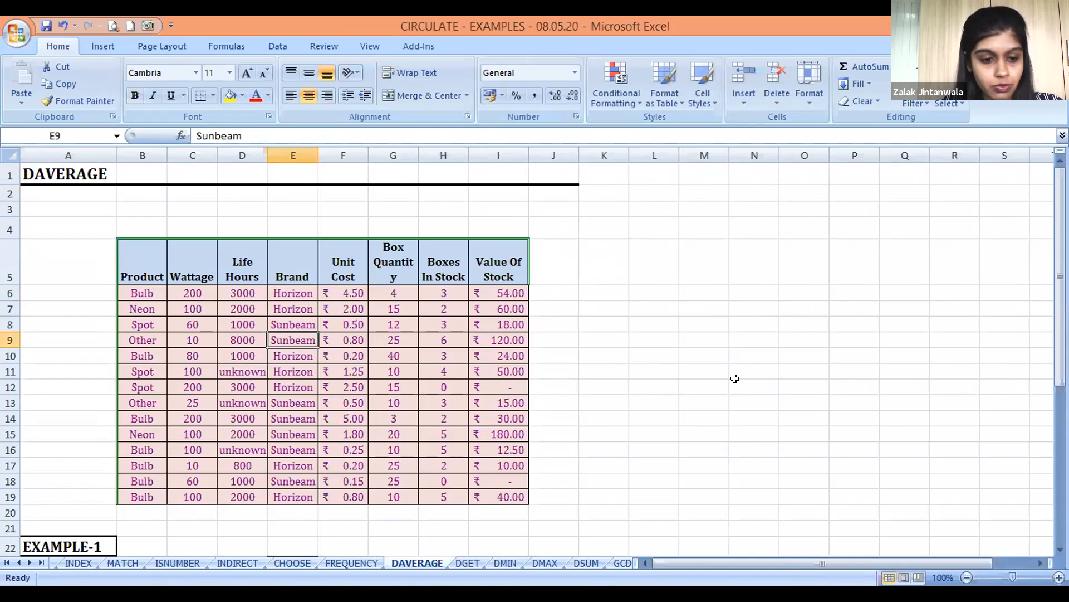
{"action": "key", "text": "Down"}
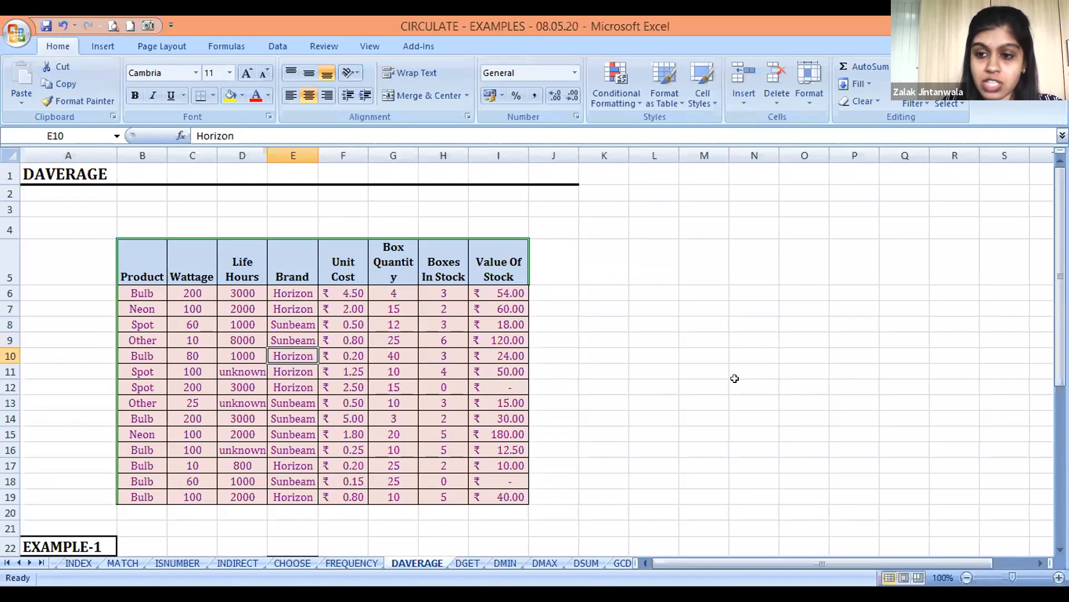
{"action": "key", "text": "Down"}
{"action": "key", "text": "Down"}
{"action": "key", "text": "Down"}
{"action": "key", "text": "Down"}
{"action": "key", "text": "Down"}
{"action": "key", "text": "Down"}
{"action": "key", "text": "Down"}
{"action": "key", "text": "Down"}
{"action": "key", "text": "Down"}
{"action": "key", "text": "Down"}
{"action": "key", "text": "Down"}
{"action": "key", "text": "Down"}
{"action": "key", "text": "Down"}
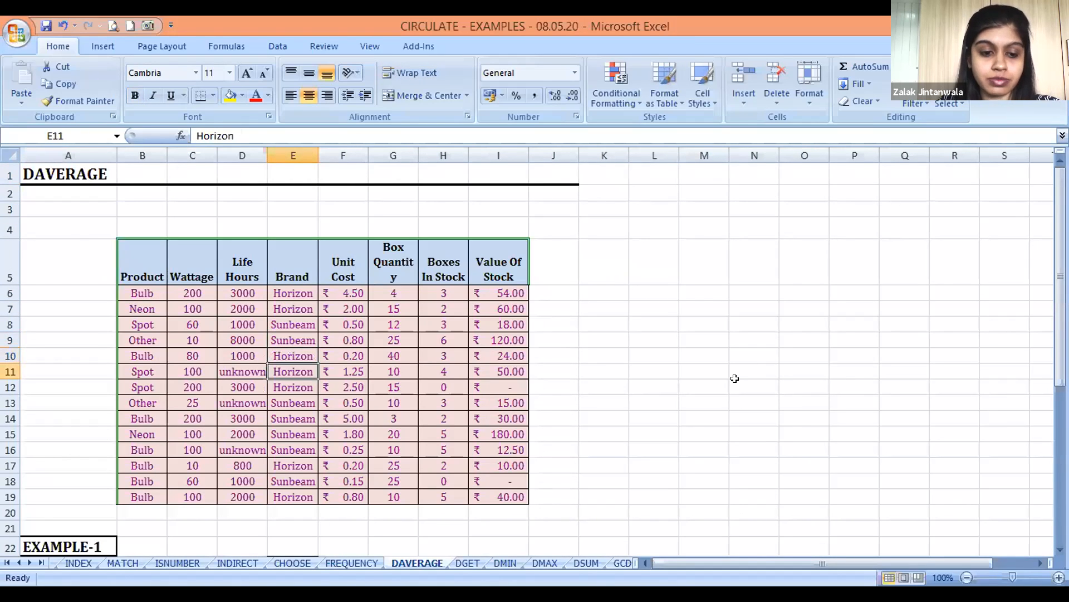
{"action": "key", "text": "Down"}
{"action": "key", "text": "Down"}
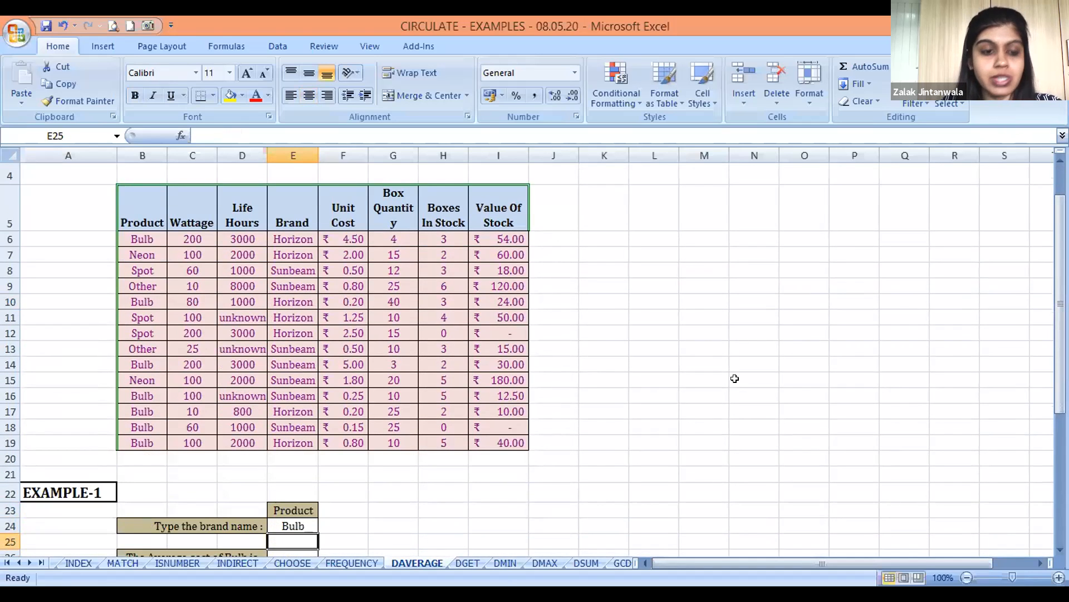
{"action": "key", "text": "Down"}
{"action": "key", "text": "Up"}
{"action": "key", "text": "Up"}
{"action": "key", "text": "Up"}
{"action": "key", "text": "Up"}
{"action": "key", "text": "Up"}
{"action": "key", "text": "Up"}
{"action": "key", "text": "Up"}
{"action": "key", "text": "Up"}
{"action": "key", "text": "Up"}
{"action": "key", "text": "Up"}
{"action": "key", "text": "Up"}
{"action": "key", "text": "Left"}
{"action": "key", "text": "Up"}
{"action": "key", "text": "Up"}
{"action": "key", "text": "Left"}
{"action": "key", "text": "Up"}
{"action": "key", "text": "Up"}
{"action": "key", "text": "Up"}
{"action": "key", "text": "Up"}
{"action": "key", "text": "Up"}
{"action": "key", "text": "Up"}
{"action": "key", "text": "Up"}
{"action": "key", "text": "Up"}
{"action": "key", "text": "Up"}
{"action": "key", "text": "Up"}
{"action": "key", "text": "Up"}
{"action": "key", "text": "Up"}
{"action": "key", "text": "Left"}
{"action": "key", "text": "Left"}
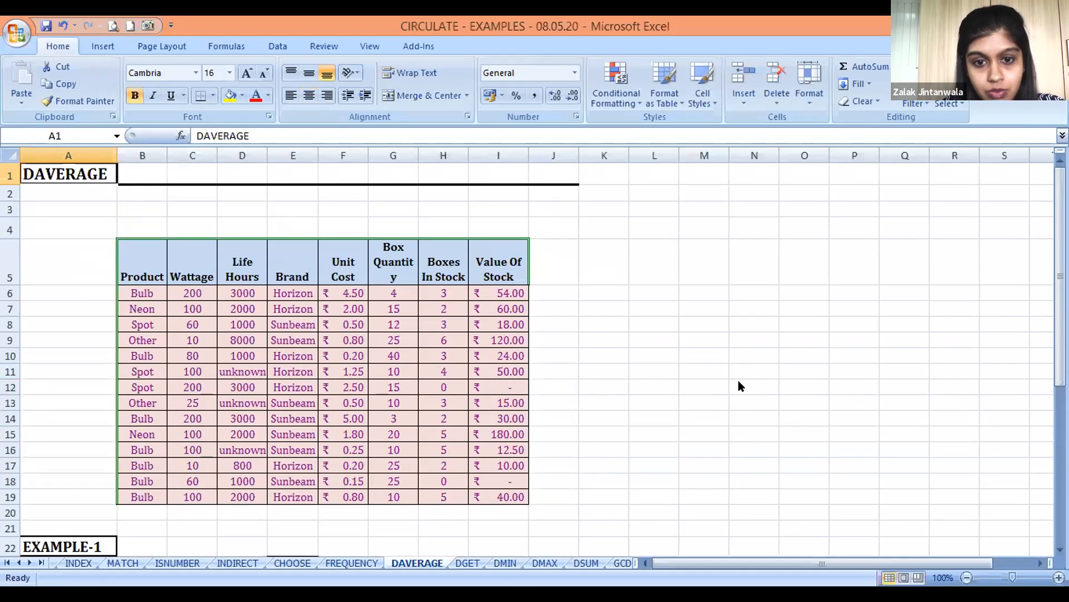
{"action": "key", "text": "alt+Tab"}
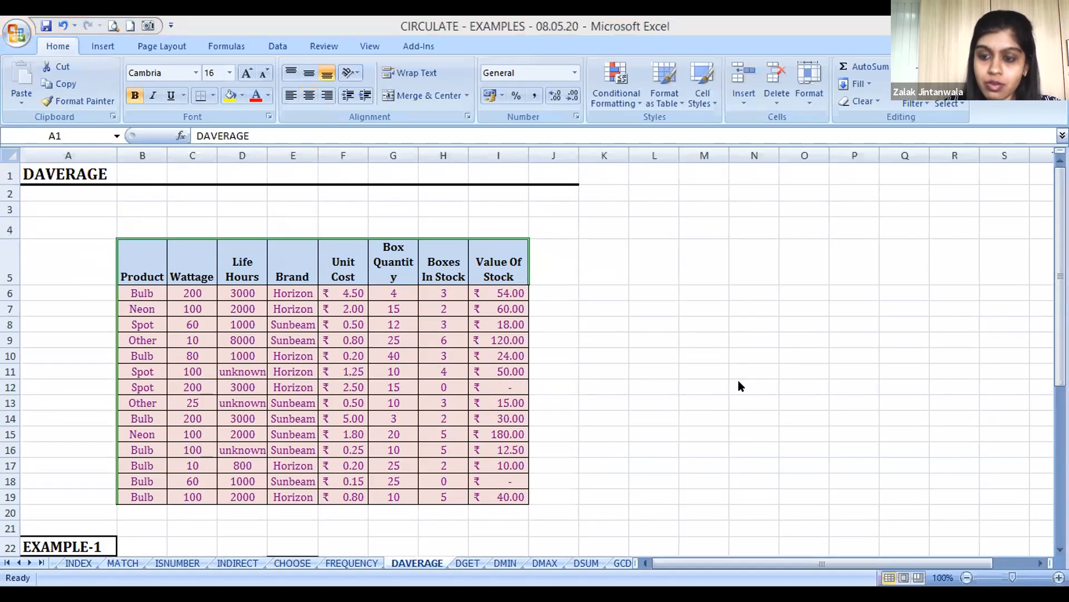
{"action": "left_click", "coordinate": [734, 378]}
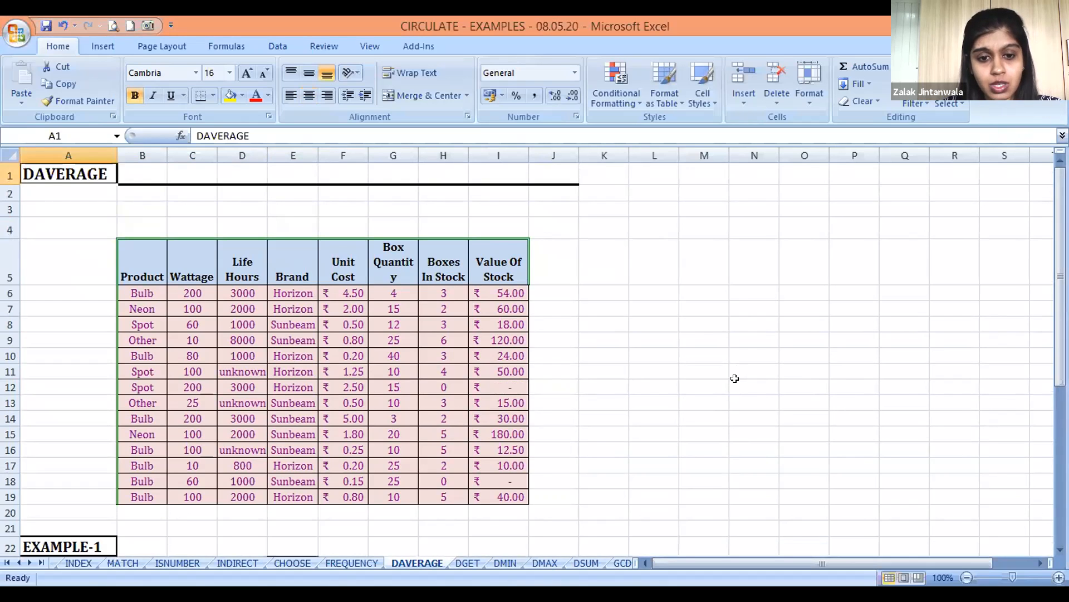
Examine the stock table's fields from Product and Wattage across to Value Of Stock in row 5
{"action": "key", "text": "Down"}
{"action": "key", "text": "Down"}
{"action": "key", "text": "Down"}
{"action": "key", "text": "Down"}
{"action": "key", "text": "Down"}
{"action": "key", "text": "Right"}
{"action": "key", "text": "Up"}
{"action": "key", "text": "Down"}
{"action": "key", "text": "Down"}
{"action": "key", "text": "Down"}
{"action": "key", "text": "Down"}
{"action": "key", "text": "Down"}
{"action": "key", "text": "Down"}
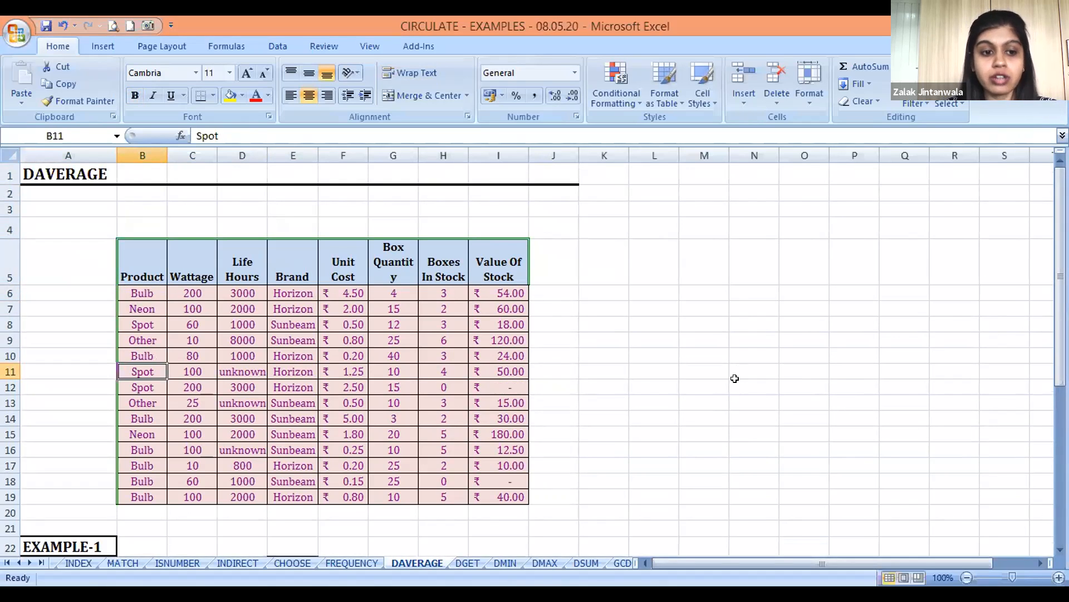
{"action": "key", "text": "Right"}
{"action": "key", "text": "Up"}
{"action": "key", "text": "Up"}
{"action": "key", "text": "Up"}
{"action": "key", "text": "Up"}
{"action": "key", "text": "Up"}
{"action": "key", "text": "Up"}
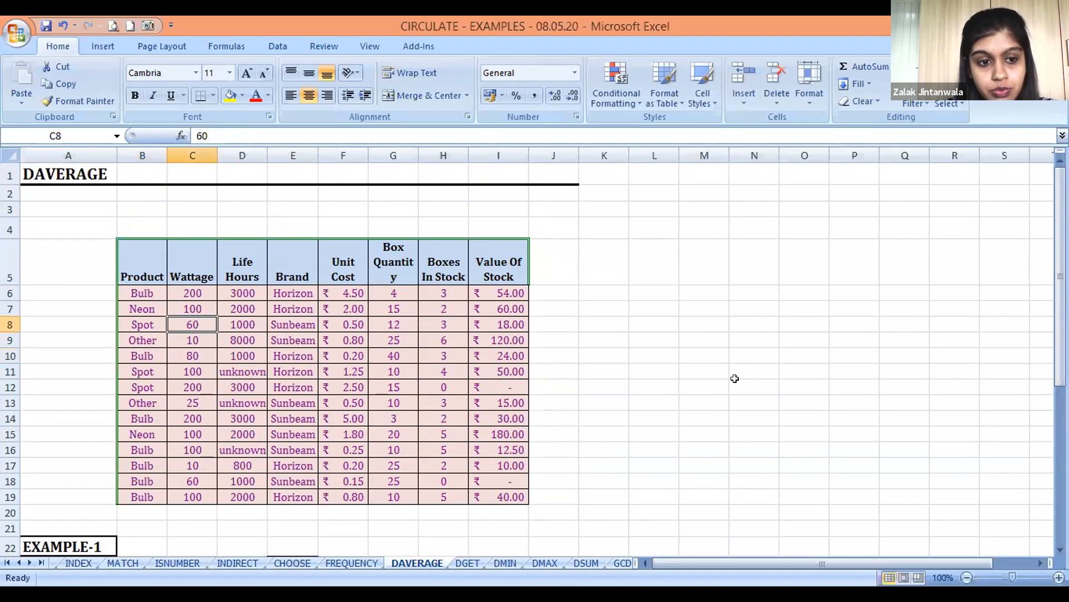
{"action": "key", "text": "Right"}
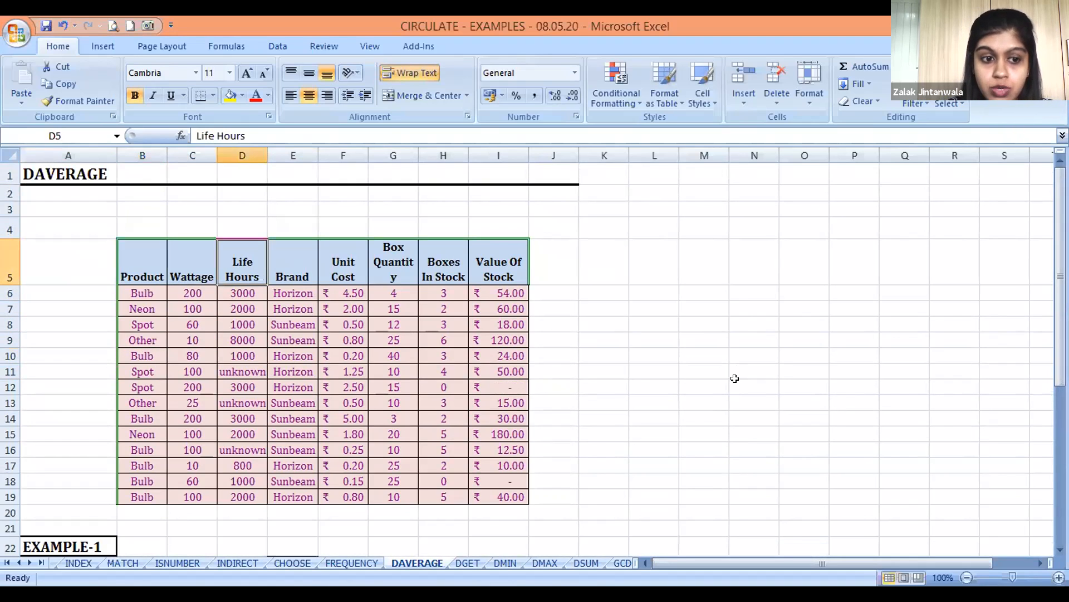
{"action": "key", "text": "Right"}
{"action": "key", "text": "Right"}
{"action": "key", "text": "Right"}
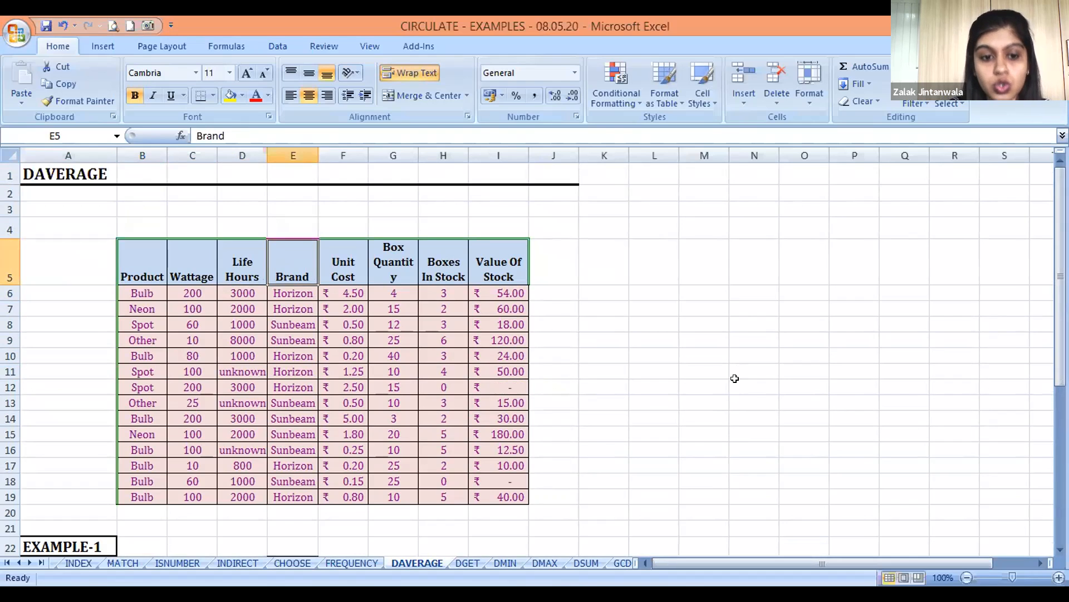
{"action": "key", "text": "Right"}
{"action": "key", "text": "Right"}
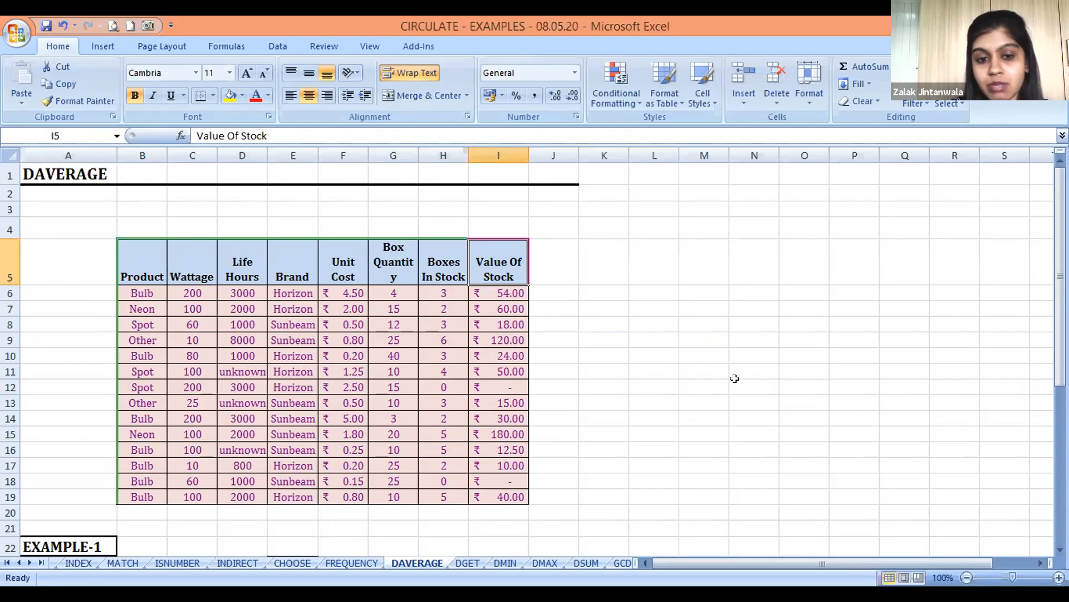
Examine the Value Of Stock entries and move down to the criteria area of EXAMPLE-1
{"action": "key", "text": "Down"}
{"action": "key", "text": "Down"}
{"action": "key", "text": "Down"}
{"action": "key", "text": "Down"}
{"action": "key", "text": "Down"}
{"action": "key", "text": "Down"}
{"action": "key", "text": "Down"}
{"action": "key", "text": "Down"}
{"action": "key", "text": "Down"}
{"action": "key", "text": "Down"}
{"action": "key", "text": "Down"}
{"action": "key", "text": "Down"}
{"action": "key", "text": "Down"}
{"action": "key", "text": "Down"}
{"action": "key", "text": "Down"}
{"action": "key", "text": "Down"}
{"action": "key", "text": "Down"}
{"action": "key", "text": "Down"}
{"action": "key", "text": "Down"}
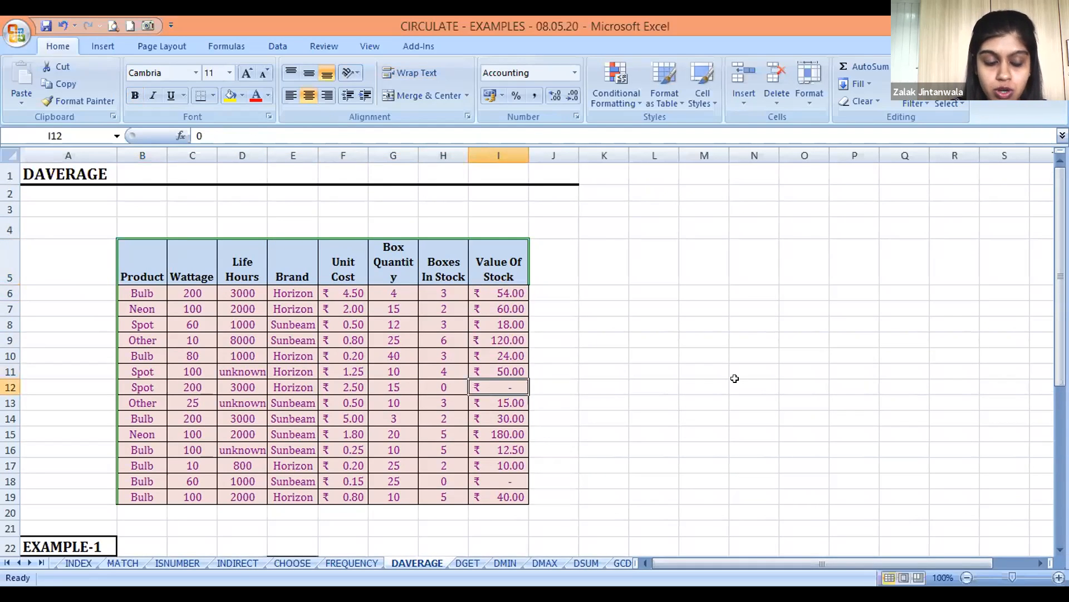
{"action": "key", "text": "Left"}
{"action": "key", "text": "Down"}
{"action": "key", "text": "Left"}
Examine the criteria area of EXAMPLE-1: the brand name prompt, the Product header with its Bulb entry in E23:E24, and the average cost row
{"action": "key", "text": "Left"}
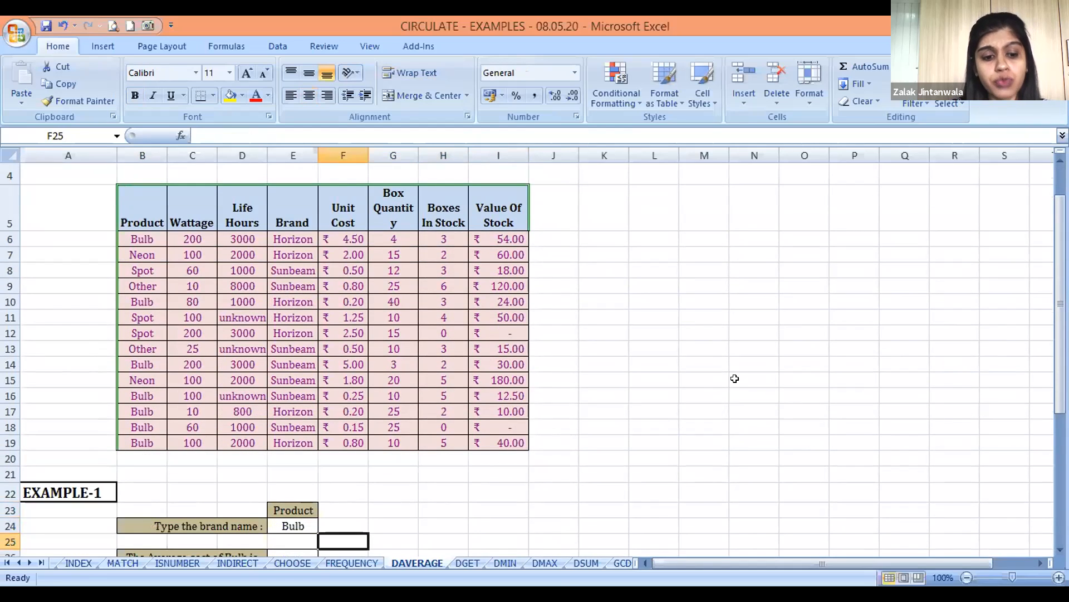
{"action": "key", "text": "Up"}
{"action": "key", "text": "Left"}
{"action": "key", "text": "Left"}
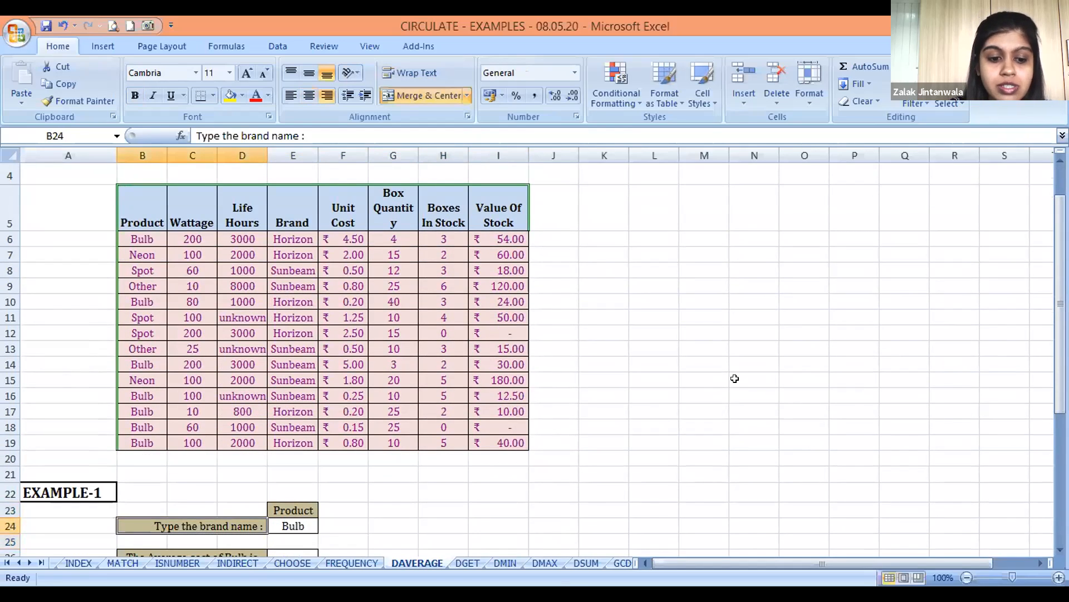
{"action": "key", "text": "Right"}
{"action": "key", "text": "Down"}
{"action": "key", "text": "Down"}
{"action": "key", "text": "Up"}
{"action": "key", "text": "Up"}
{"action": "key", "text": "Up"}
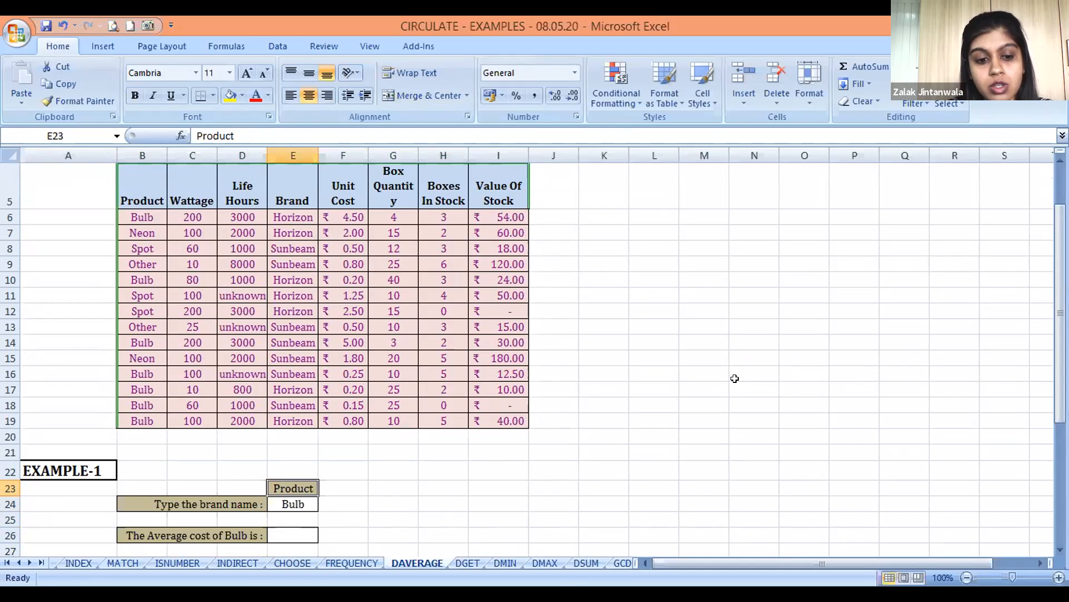
{"action": "key", "text": "shift+Down"}
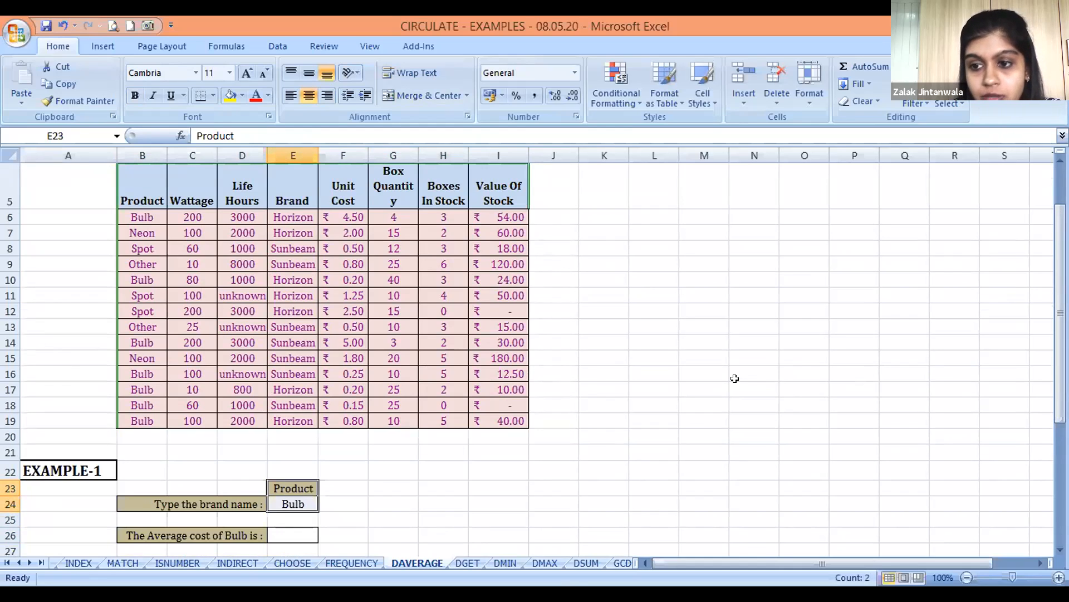
{"action": "key", "text": "Up"}
{"action": "key", "text": "Down"}
{"action": "key", "text": "Down"}
{"action": "key", "text": "Down"}
{"action": "key", "text": "Up"}
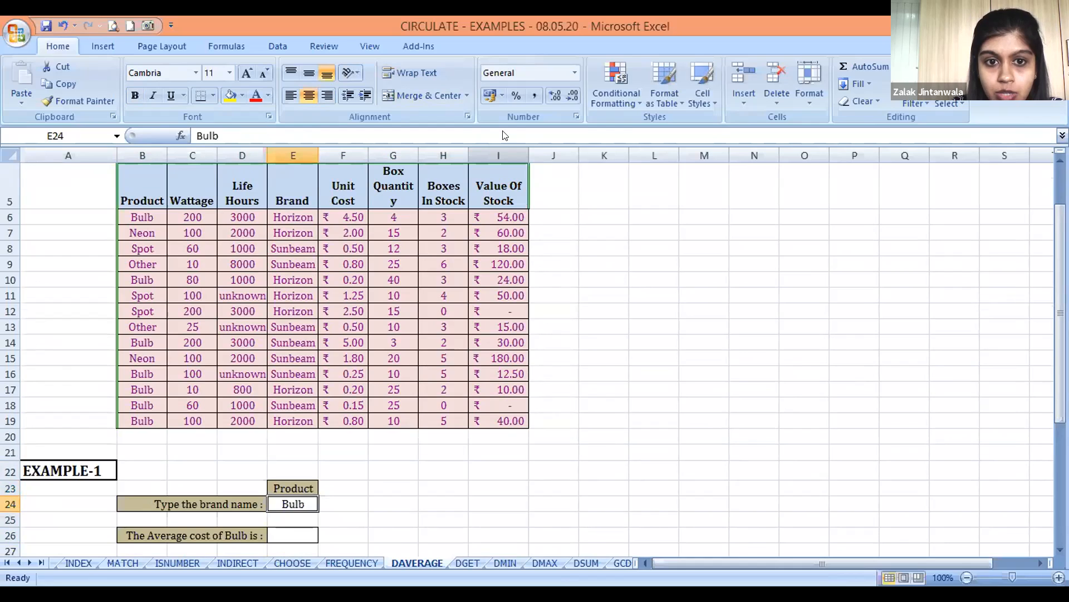
Examine the Unit Cost column and the Product entries down to the last row of the stock table
{"action": "left_click", "coordinate": [443, 184]}
{"action": "left_click", "coordinate": [335, 172]}
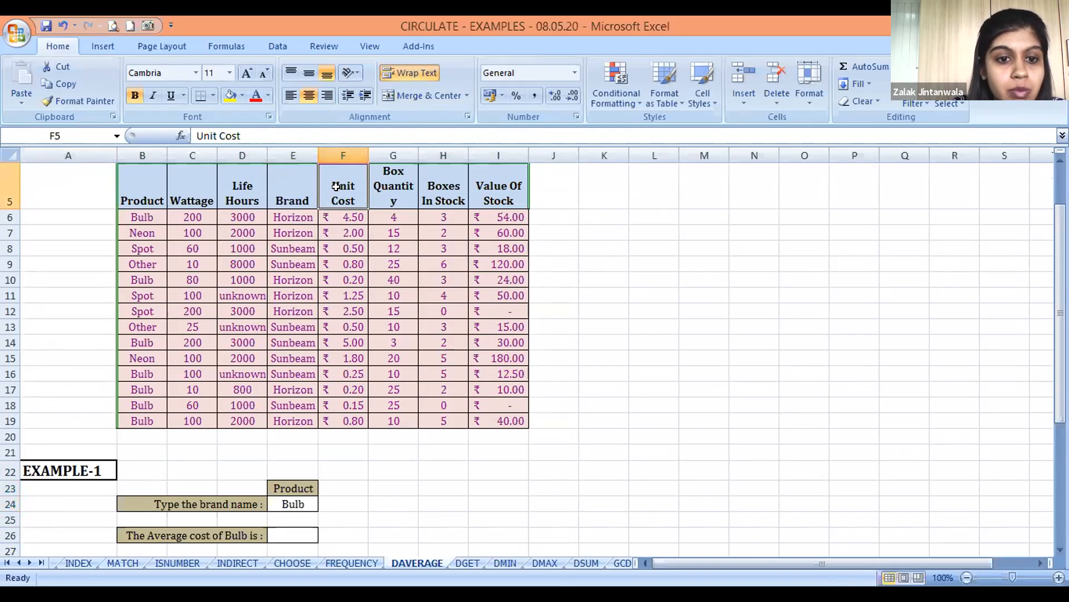
{"action": "left_click", "coordinate": [338, 145]}
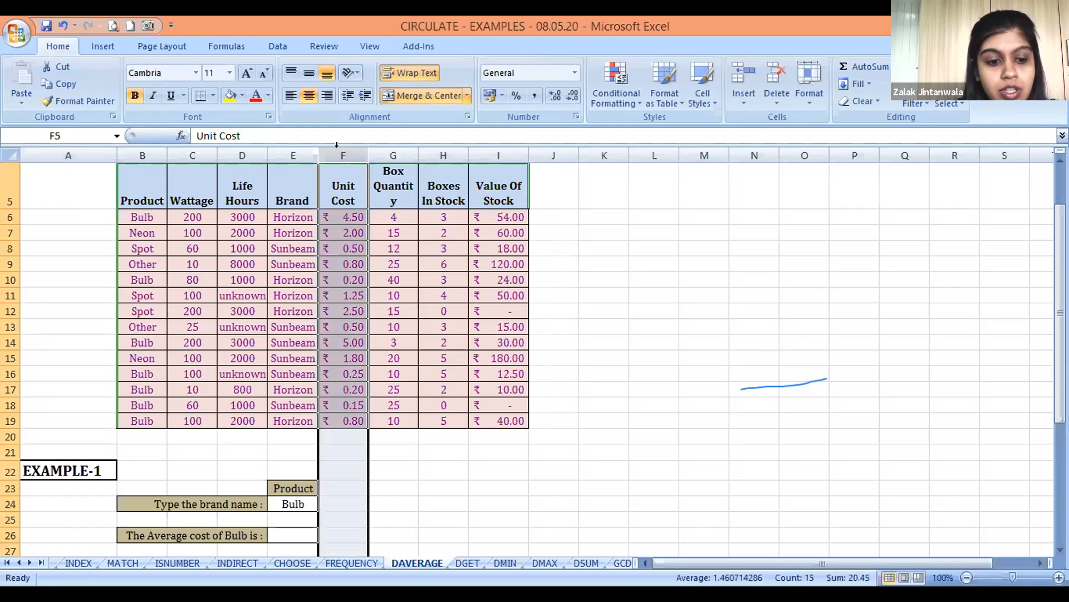
{"action": "left_click", "coordinate": [136, 183]}
{"action": "key", "text": "Down"}
{"action": "key", "text": "Down"}
{"action": "key", "text": "Down"}
{"action": "key", "text": "Down"}
{"action": "key", "text": "Down"}
{"action": "key", "text": "Down"}
{"action": "key", "text": "Down"}
{"action": "key", "text": "Down"}
{"action": "key", "text": "Down"}
{"action": "key", "text": "Down"}
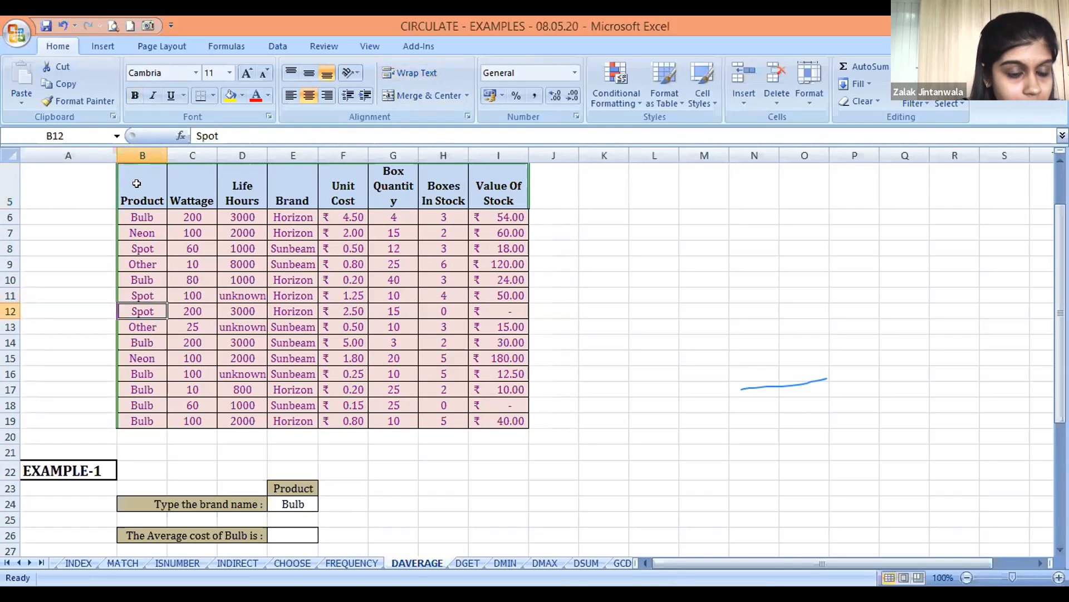
{"action": "key", "text": "Down"}
{"action": "key", "text": "Down"}
{"action": "key", "text": "Down"}
{"action": "key", "text": "Down"}
{"action": "key", "text": "Down"}
{"action": "key", "text": "Up"}
{"action": "key", "text": "Right"}
{"action": "key", "text": "Right"}
{"action": "key", "text": "Right"}
{"action": "key", "text": "Right"}
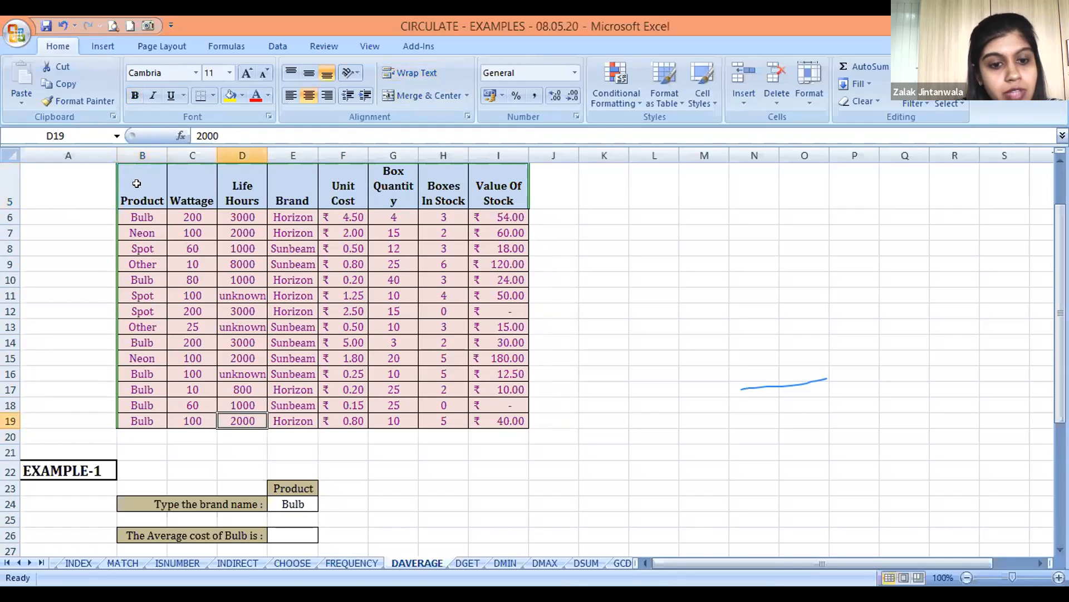
{"action": "key", "text": "Up"}
{"action": "key", "text": "Up"}
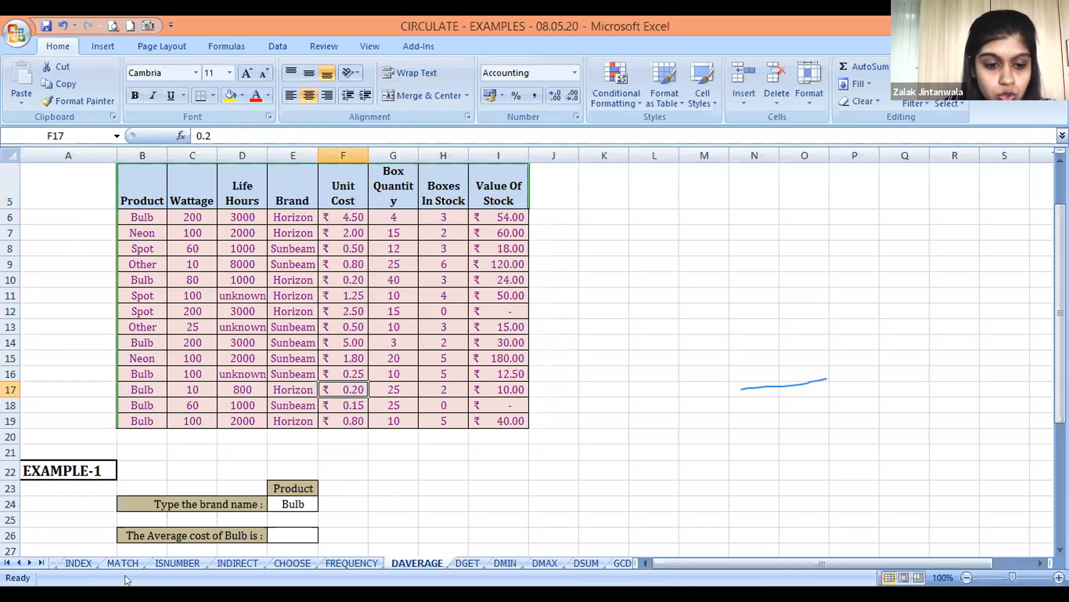
Start a DAVERAGE formula in E26 with the whole stock table including headers, B5:I19, as the database
{"action": "left_click", "coordinate": [287, 534]}
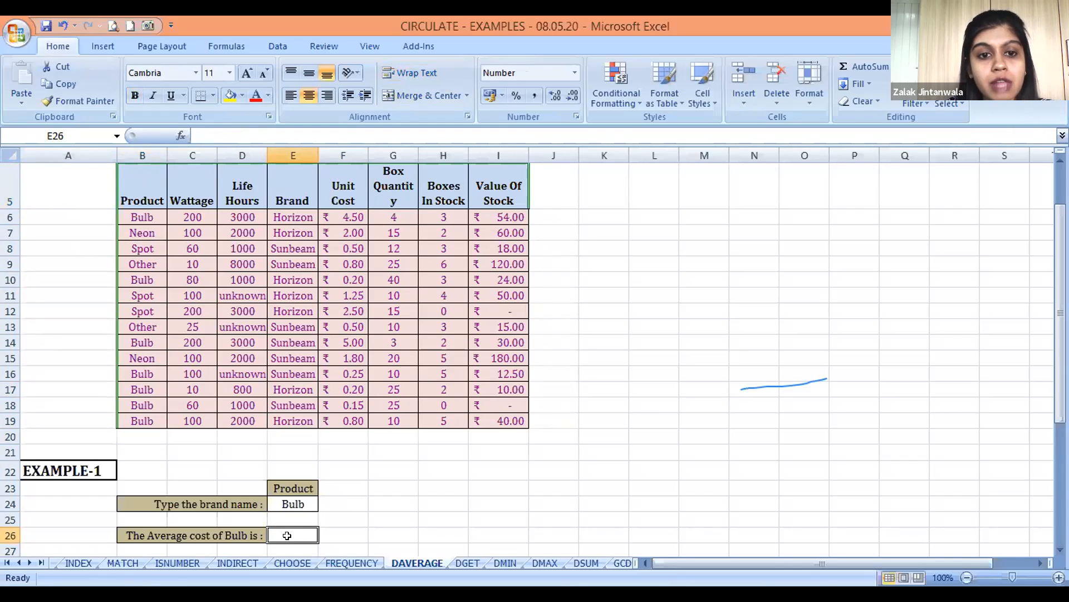
{"action": "type", "text": "="}
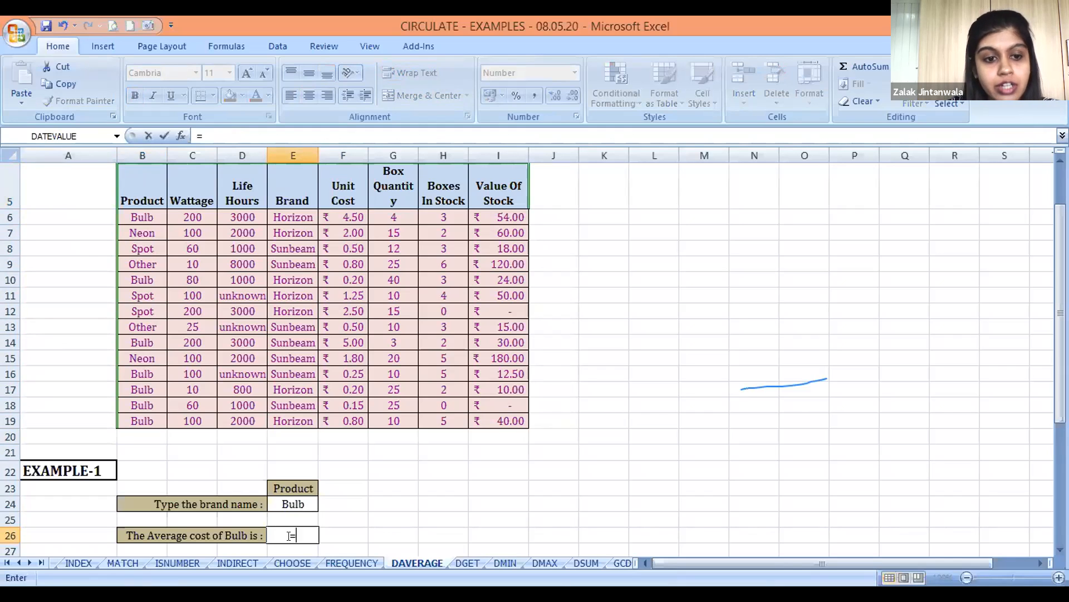
{"action": "type", "text": "D"}
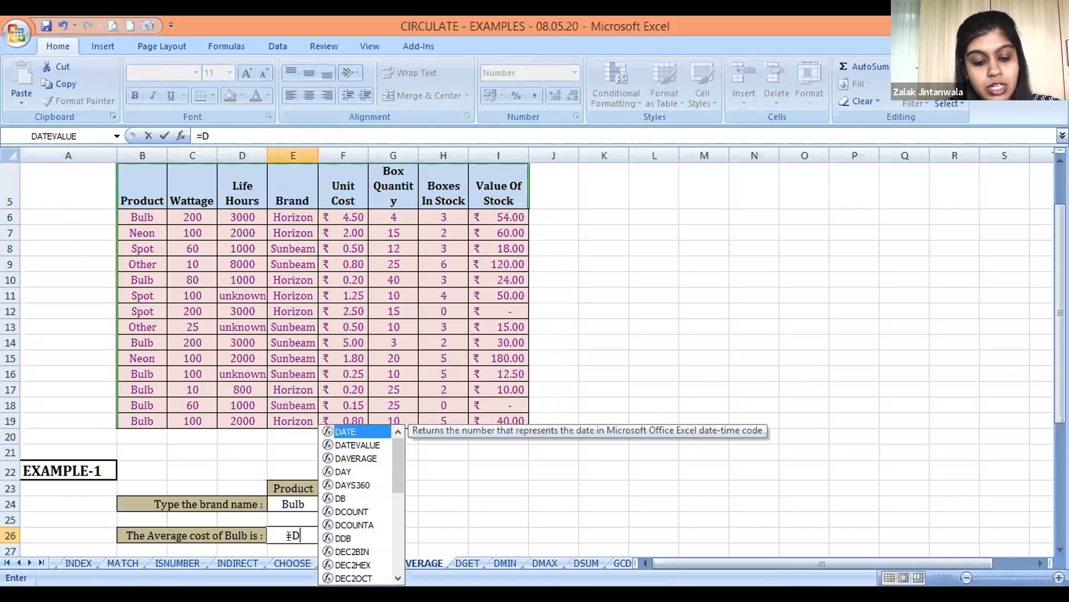
{"action": "type", "text": "AVERAGE"}
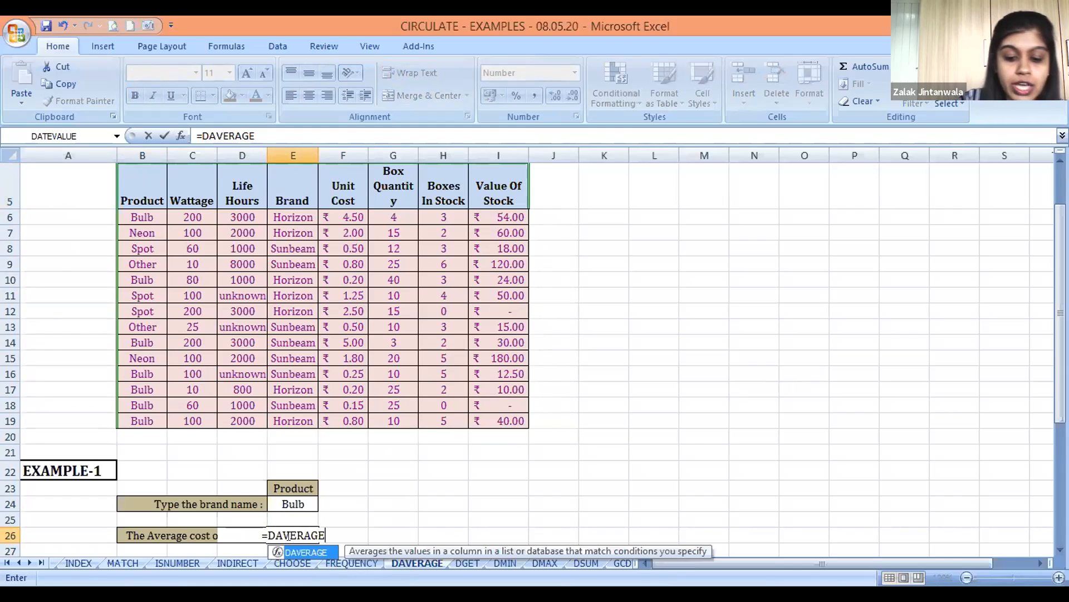
{"action": "type", "text": "("}
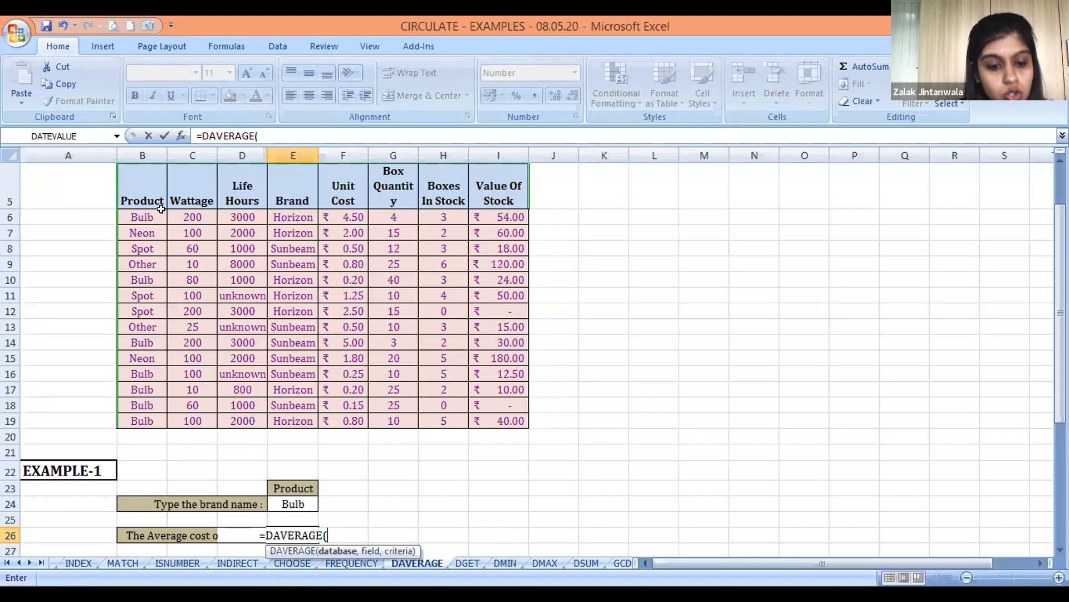
{"action": "left_click", "coordinate": [135, 187]}
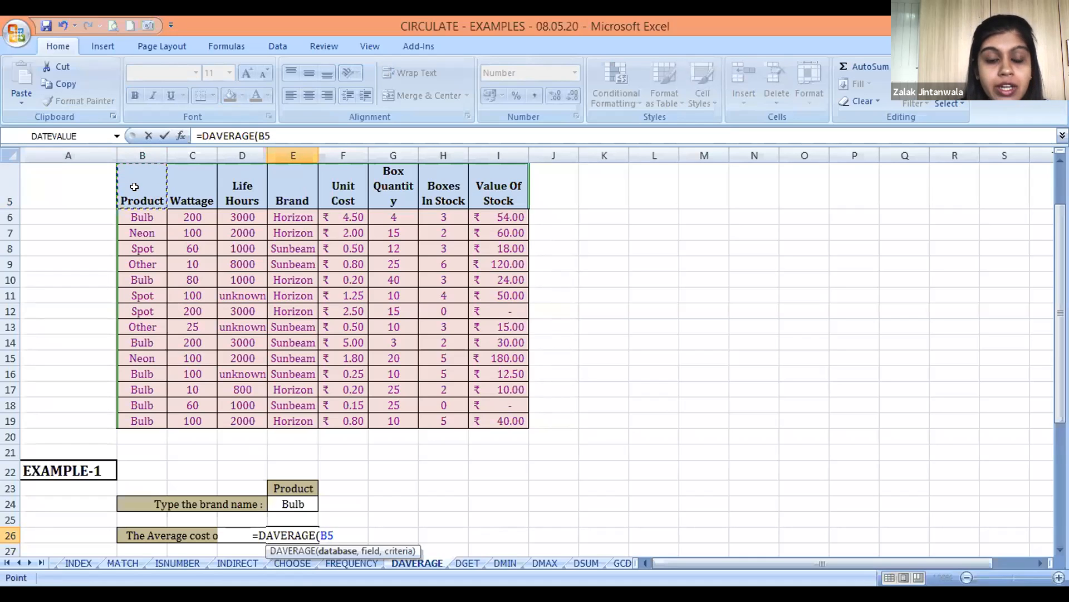
{"action": "left_click_drag", "start_coordinate": [135, 187], "coordinate": [139, 218]}
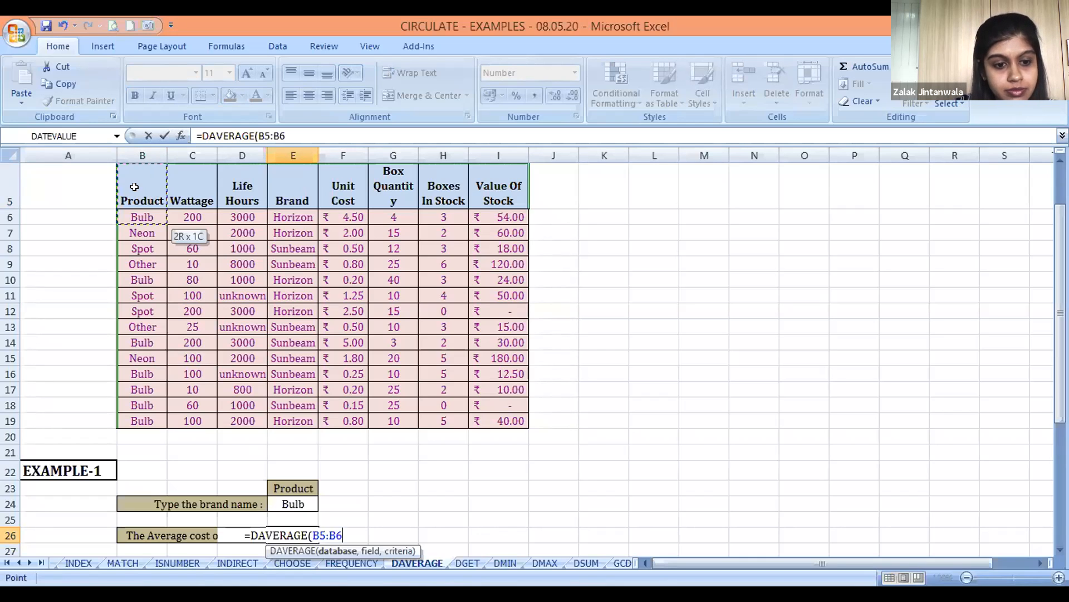
{"action": "key", "text": "ctrl+shift+Down"}
{"action": "key", "text": "ctrl+shift+Right"}
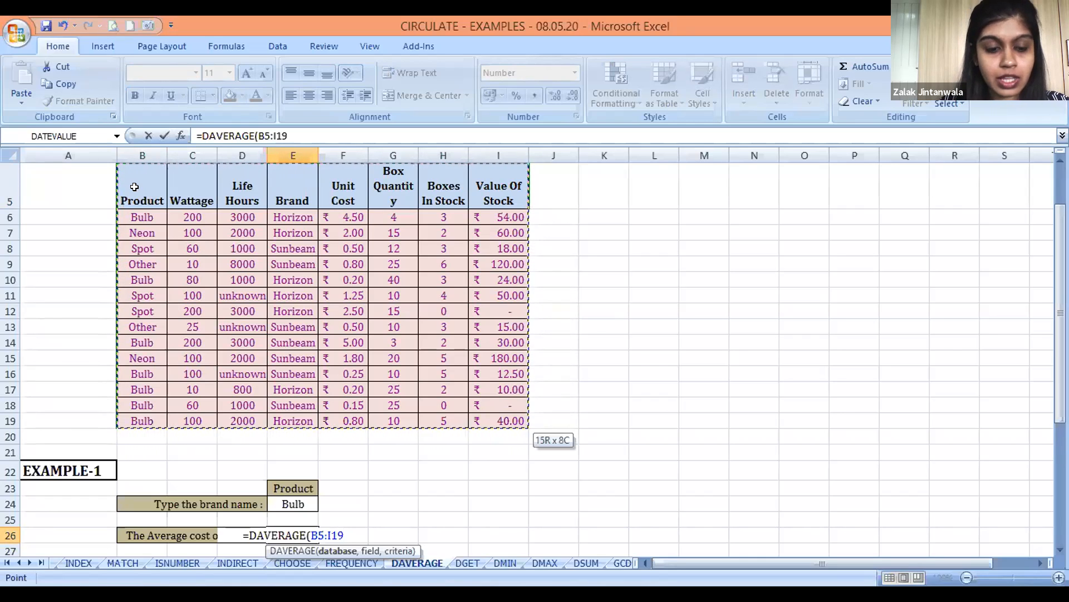
Add the Unit Cost header F5 as the formula's field and E23:E24 as its criteria
{"action": "type", "text": ","}
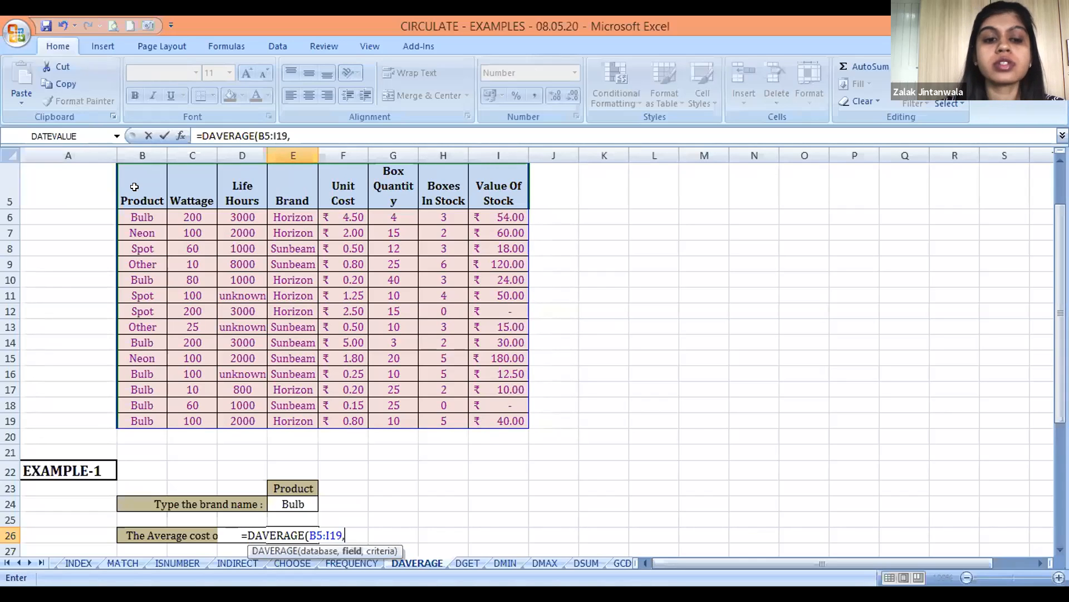
{"action": "left_click", "coordinate": [345, 178]}
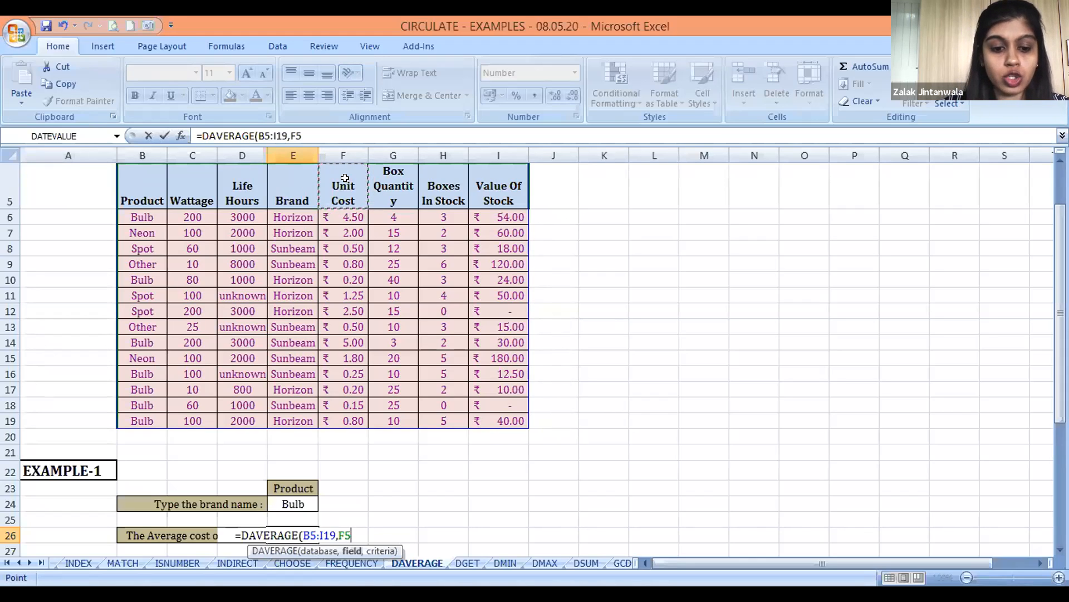
{"action": "type", "text": ","}
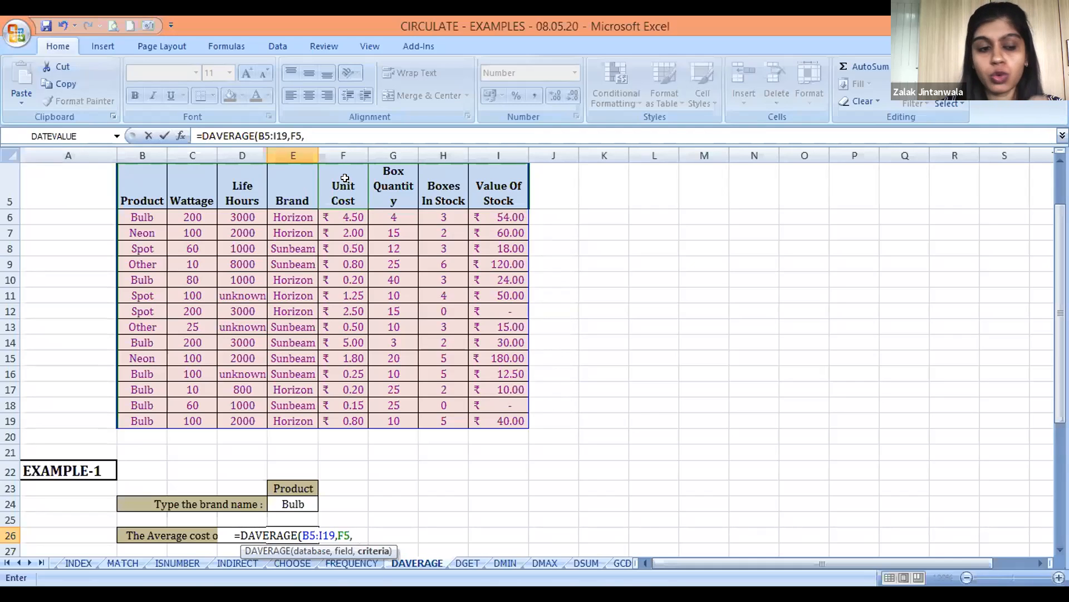
{"action": "left_click", "coordinate": [294, 486]}
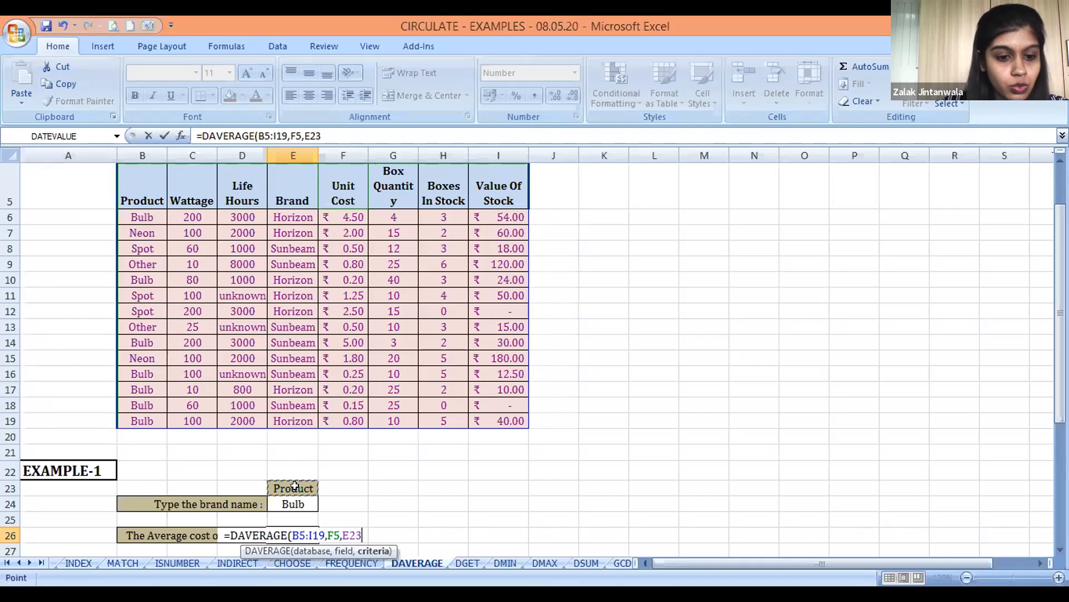
{"action": "key", "text": "shift+Down"}
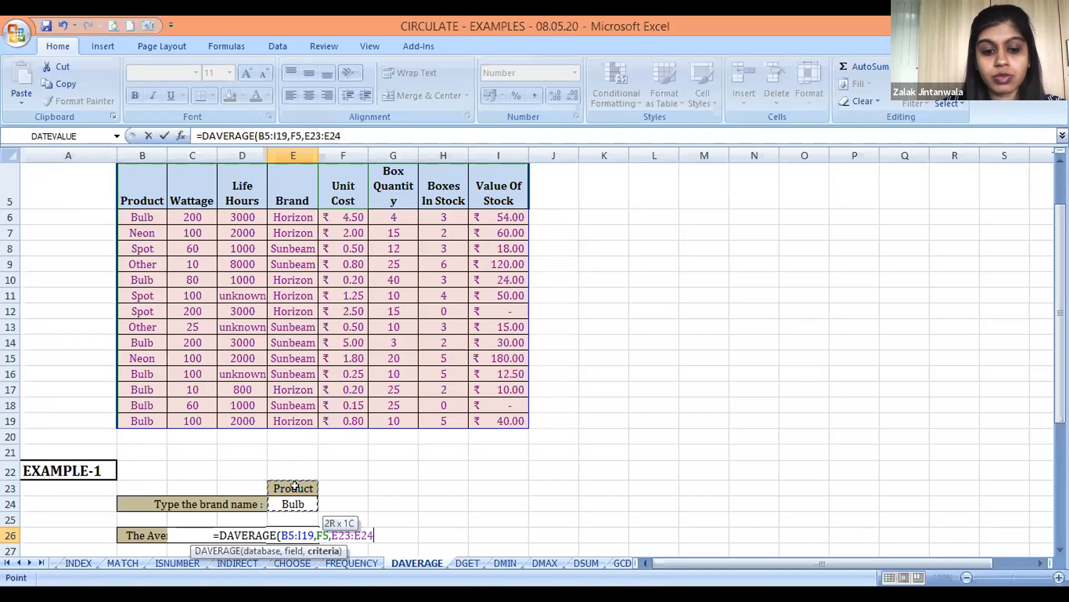
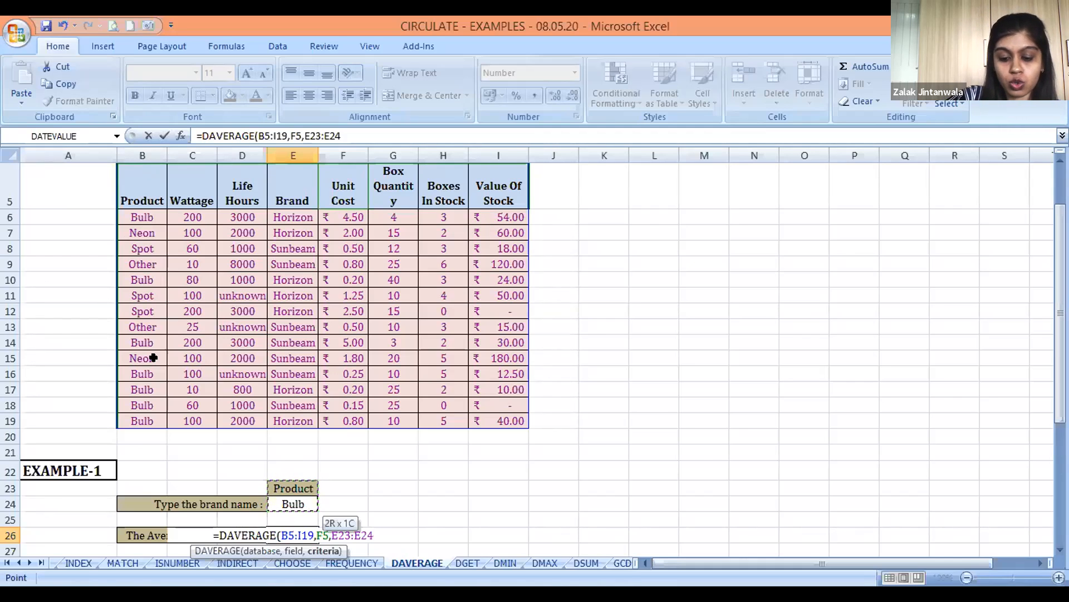
Complete the DAVERAGE formula for the average cost of Bulb in E26 and enter it
{"action": "type", "text": ")"}
{"action": "key", "text": "Return"}
{"action": "key", "text": "Up"}
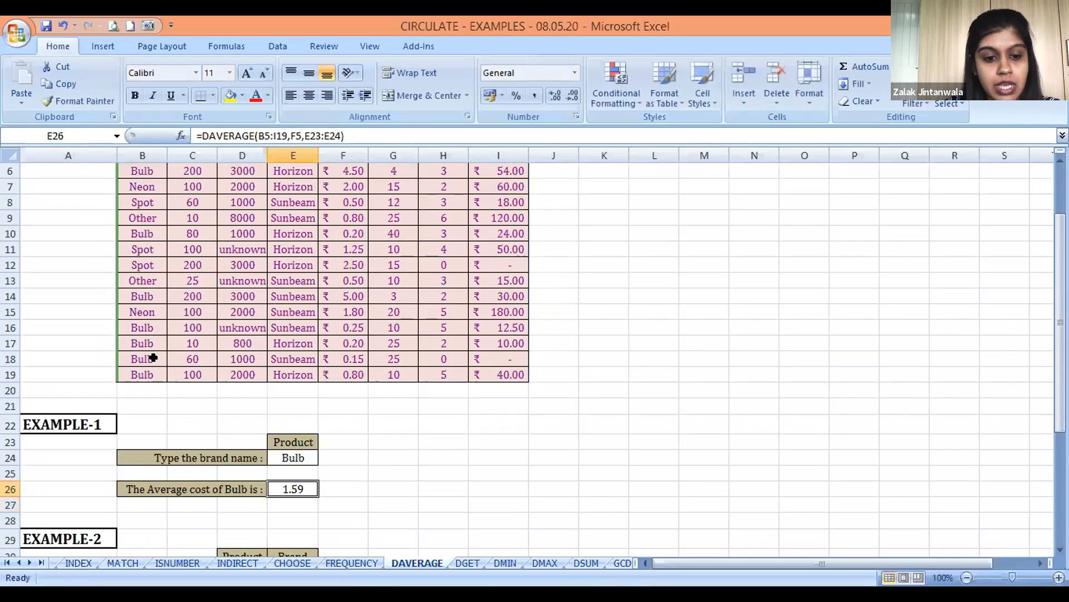
Examine the Unit Cost entries of the stock table row by row from F6 down to F19
{"action": "key", "text": "Up"}
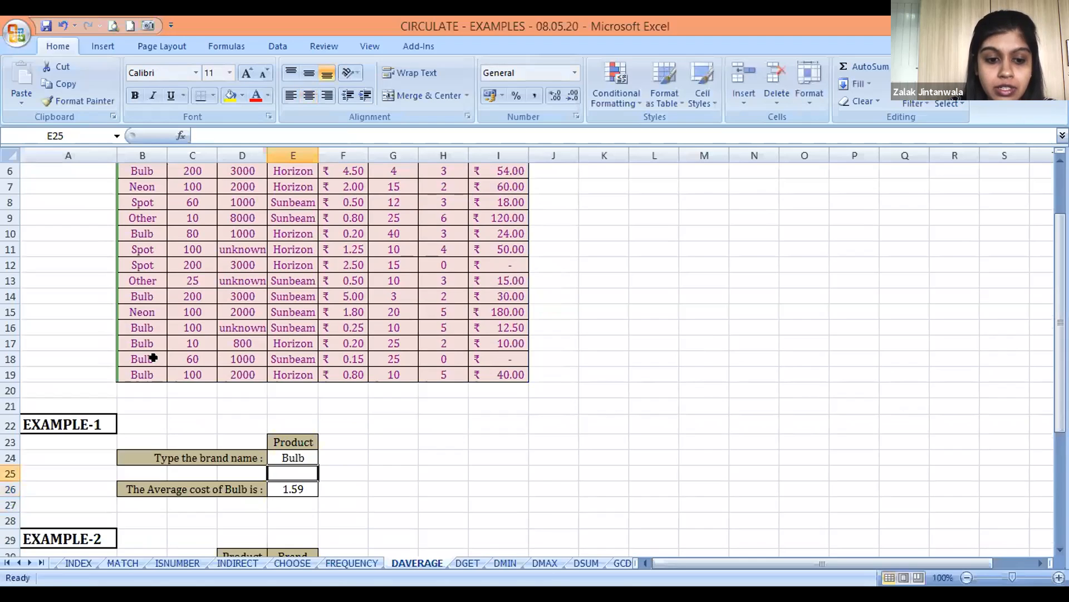
{"action": "key", "text": "Up"}
{"action": "key", "text": "Up"}
{"action": "key", "text": "Up"}
{"action": "key", "text": "Up"}
{"action": "key", "text": "Up"}
{"action": "key", "text": "Up"}
{"action": "key", "text": "Up"}
{"action": "key", "text": "Up"}
{"action": "key", "text": "Up"}
{"action": "key", "text": "Up"}
{"action": "key", "text": "Up"}
{"action": "key", "text": "Up"}
{"action": "key", "text": "Up"}
{"action": "key", "text": "Up"}
{"action": "key", "text": "Up"}
{"action": "key", "text": "Up"}
{"action": "key", "text": "Up"}
{"action": "key", "text": "Up"}
{"action": "key", "text": "Up"}
{"action": "key", "text": "Up"}
{"action": "key", "text": "Up"}
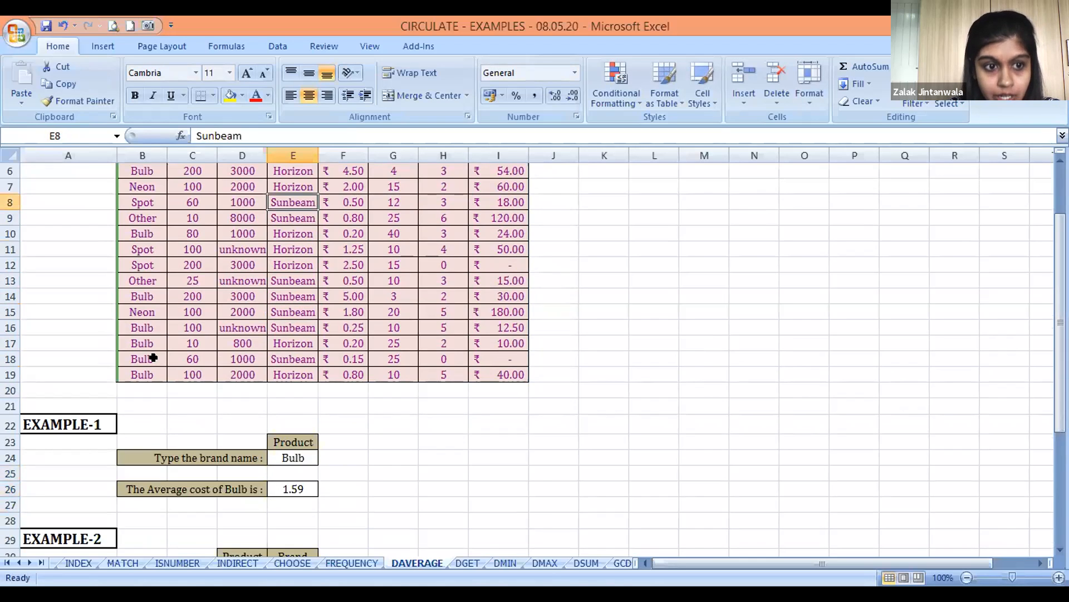
{"action": "key", "text": "Down"}
{"action": "key", "text": "Down"}
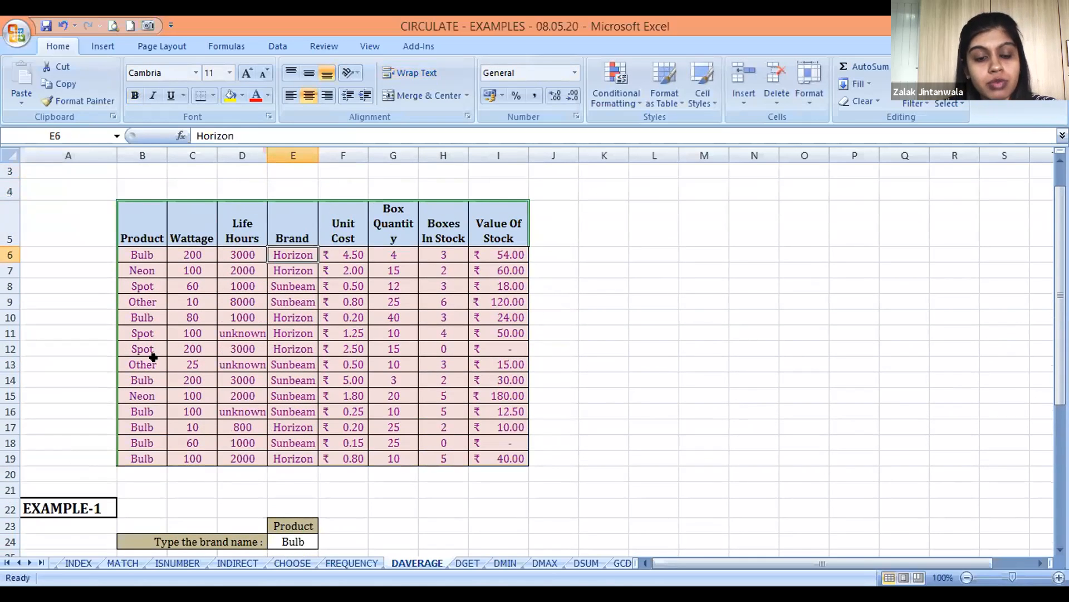
{"action": "left_click", "coordinate": [344, 254]}
{"action": "key", "text": "Down"}
{"action": "key", "text": "Down"}
{"action": "key", "text": "Down"}
{"action": "key", "text": "Down"}
{"action": "key", "text": "Down"}
{"action": "key", "text": "Down"}
{"action": "key", "text": "Down"}
{"action": "key", "text": "Down"}
{"action": "key", "text": "Down"}
{"action": "key", "text": "Down"}
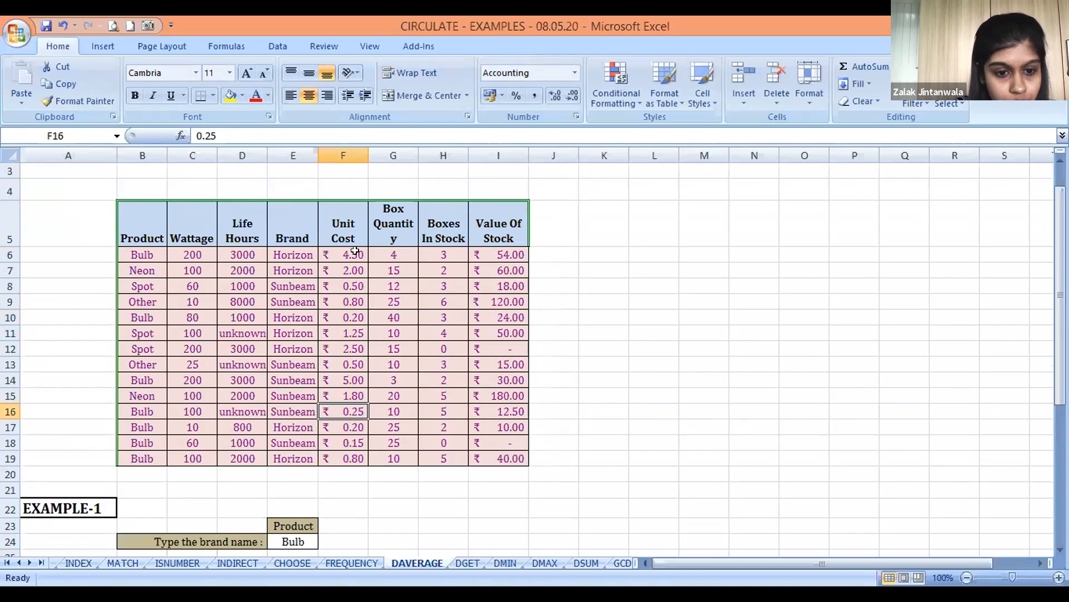
{"action": "key", "text": "Down"}
{"action": "key", "text": "Down"}
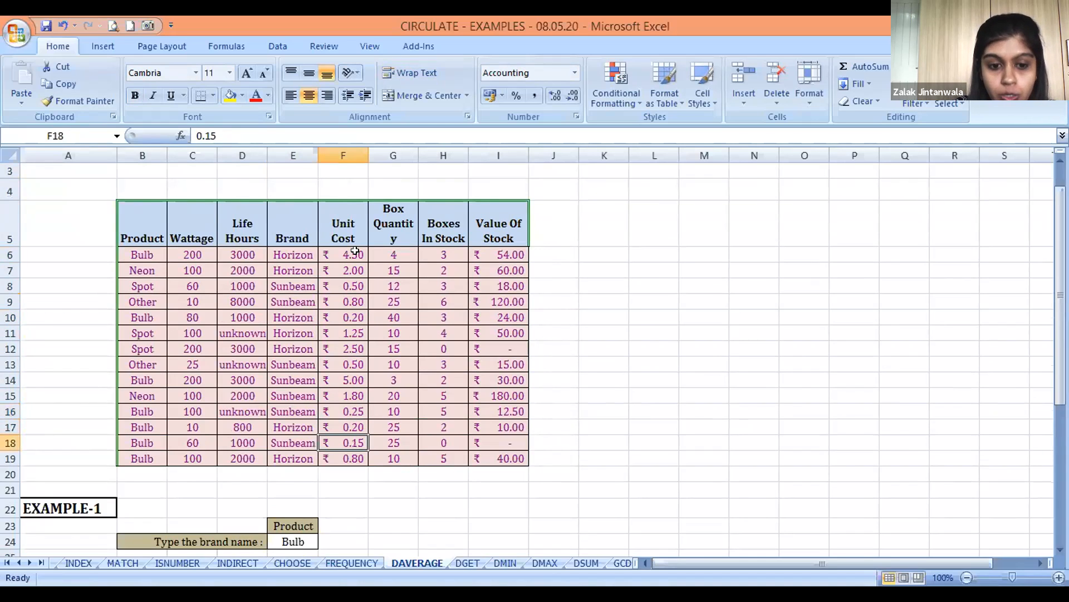
{"action": "key", "text": "Down"}
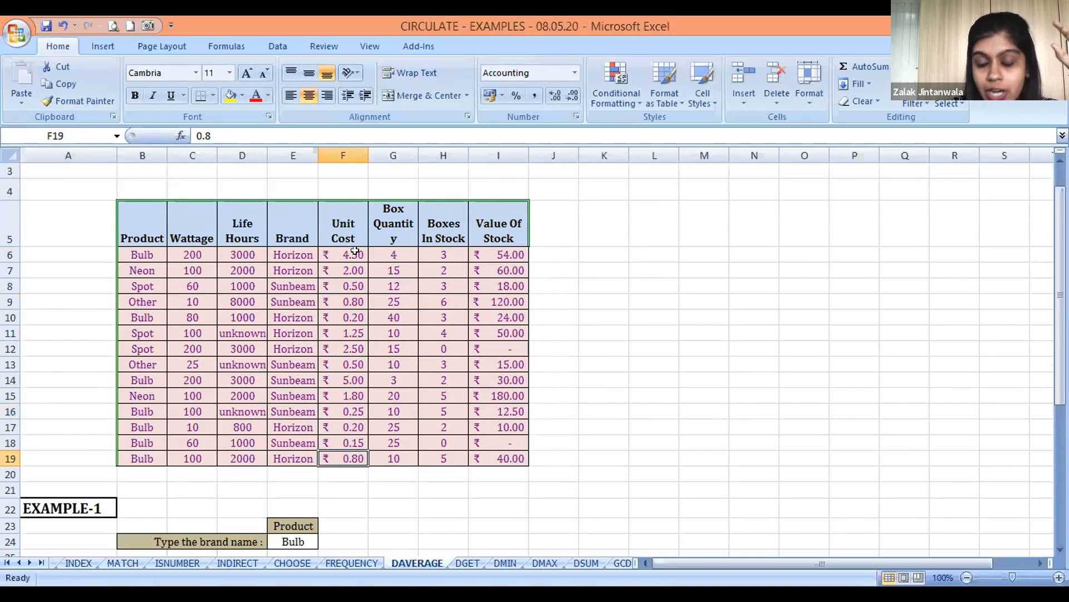
Review the finished average cost formula for Bulb in E26 of EXAMPLE-1
{"action": "key", "text": "Down"}
{"action": "key", "text": "Down"}
{"action": "key", "text": "Down"}
{"action": "key", "text": "Down"}
{"action": "key", "text": "Down"}
{"action": "key", "text": "Down"}
{"action": "key", "text": "Down"}
{"action": "key", "text": "Down"}
{"action": "key", "text": "Down"}
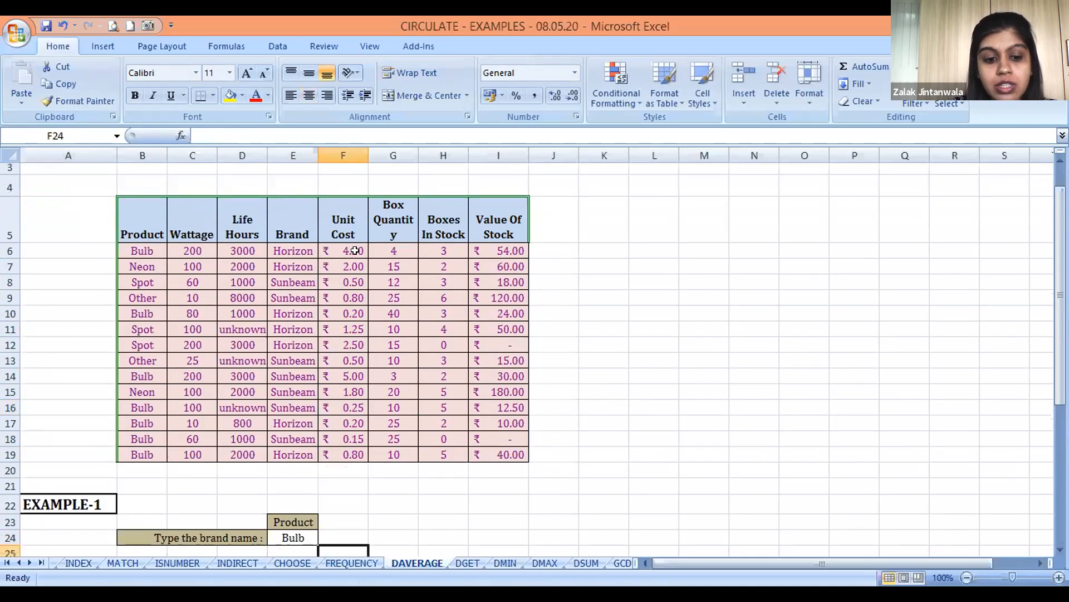
{"action": "key", "text": "Up"}
{"action": "key", "text": "Up"}
{"action": "key", "text": "Left"}
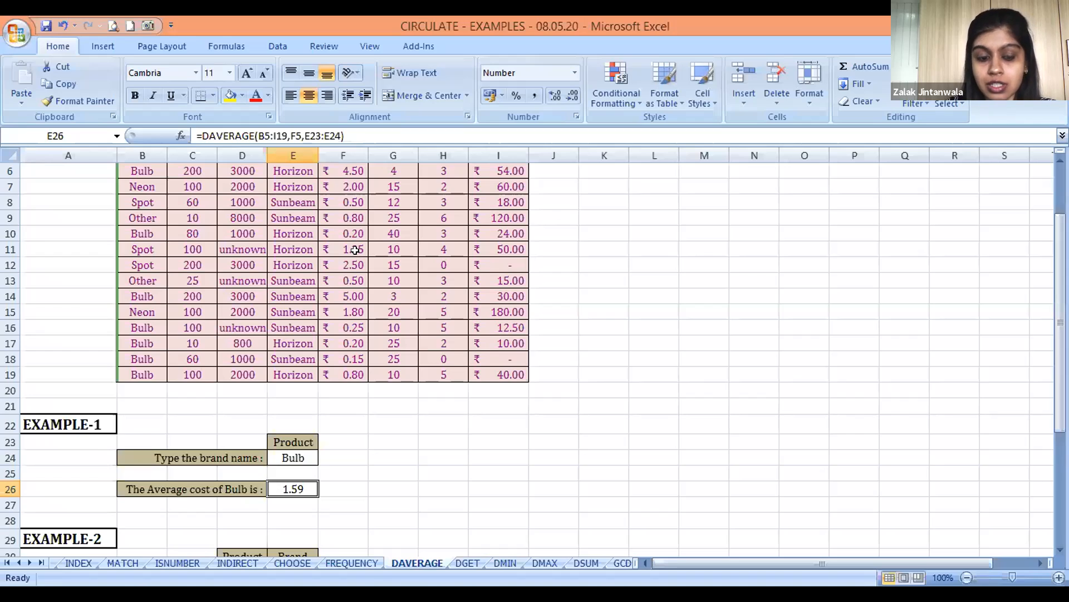
Examine EXAMPLE-2: the Product and Brand criteria in D30:E31 and the average cost of Horizon Bulb row with its empty cell G33
{"action": "key", "text": "Down"}
{"action": "key", "text": "Down"}
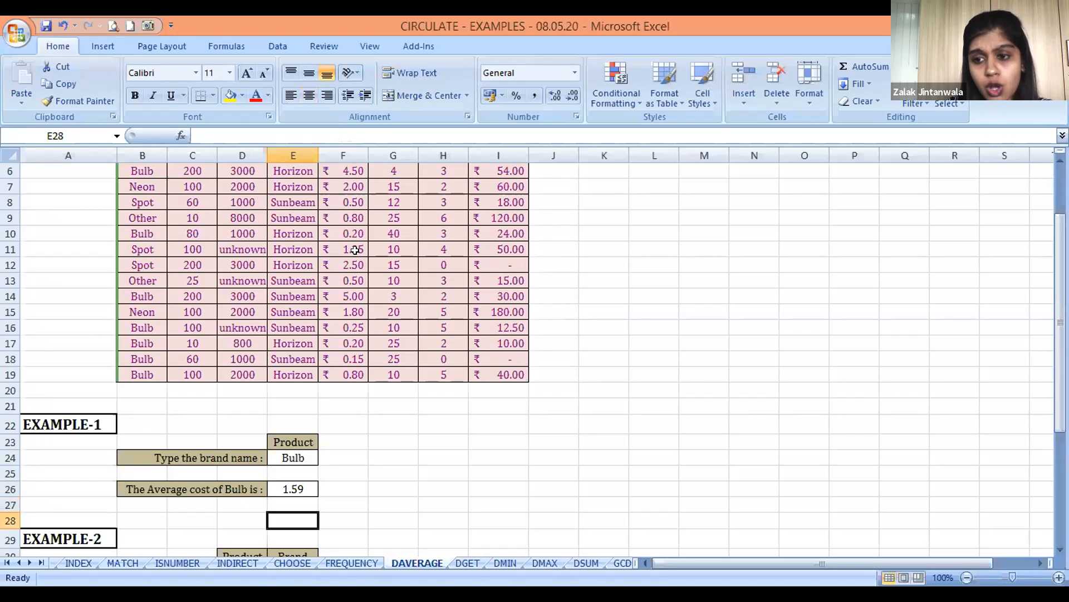
{"action": "key", "text": "Down"}
{"action": "key", "text": "Down"}
{"action": "key", "text": "Down"}
{"action": "key", "text": "Down"}
{"action": "key", "text": "Down"}
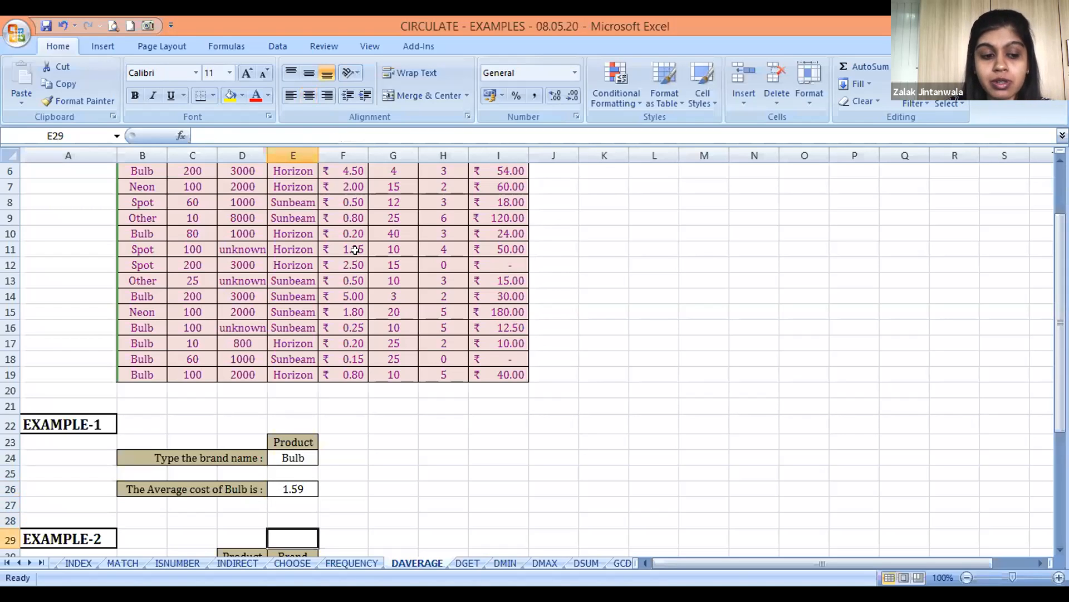
{"action": "key", "text": "Up"}
{"action": "key", "text": "Up"}
{"action": "key", "text": "Right"}
{"action": "key", "text": "Down"}
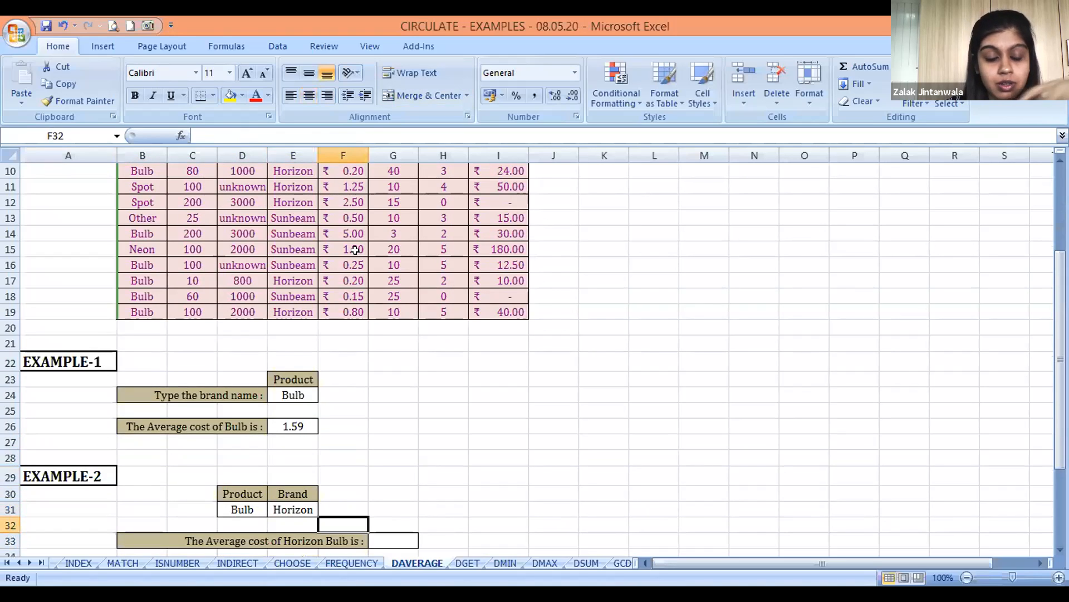
{"action": "key", "text": "Down"}
{"action": "key", "text": "Right"}
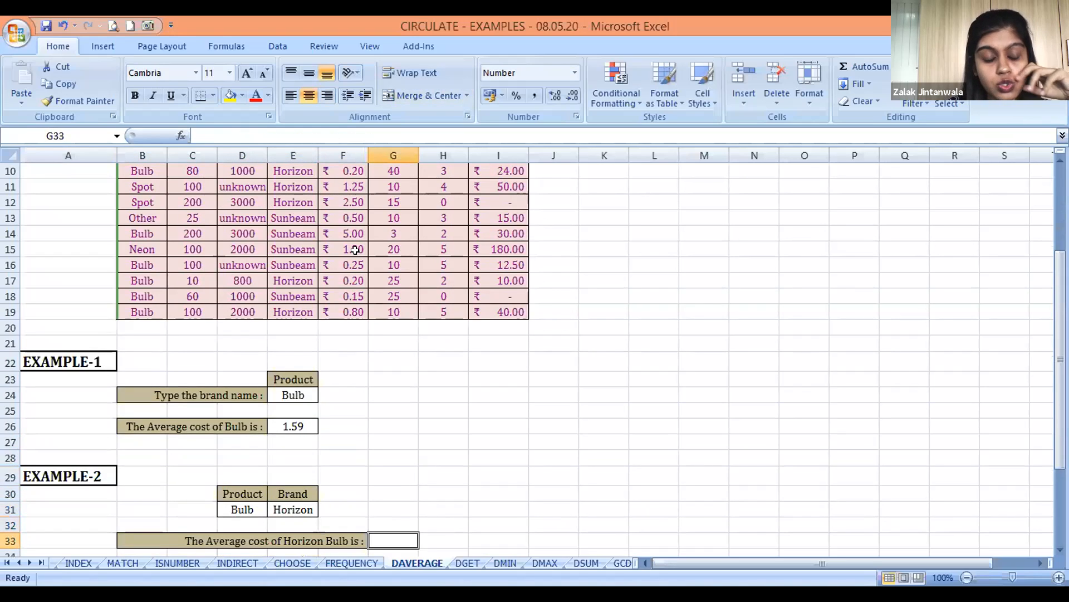
{"action": "key", "text": "Up"}
{"action": "key", "text": "Down"}
{"action": "key", "text": "Up"}
{"action": "key", "text": "Left"}
{"action": "key", "text": "Left"}
{"action": "key", "text": "Left"}
{"action": "key", "text": "Up"}
{"action": "key", "text": "Up"}
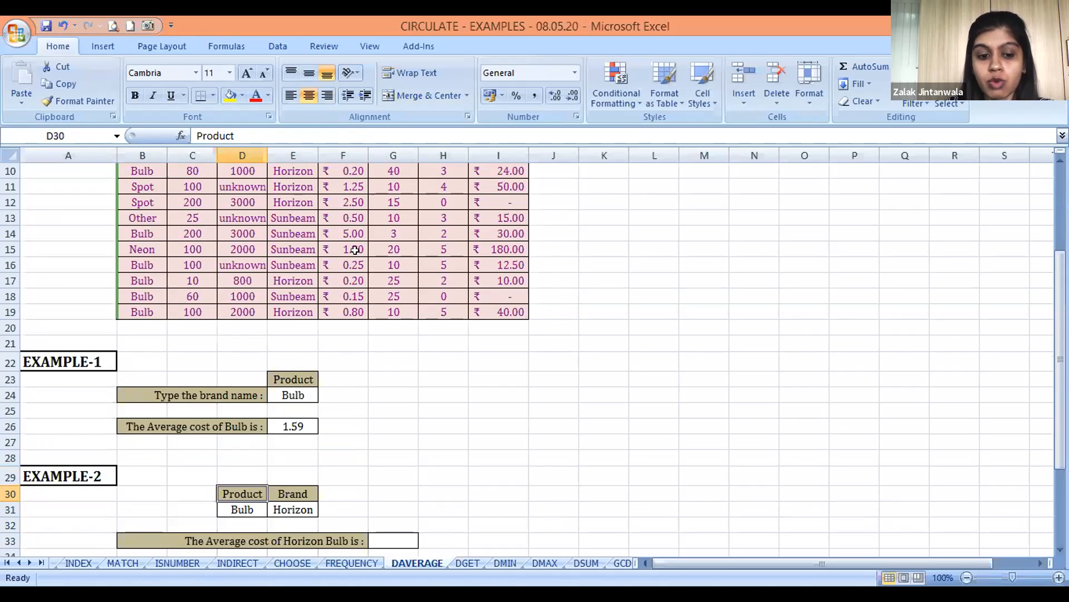
{"action": "key", "text": "Down"}
{"action": "key", "text": "Down"}
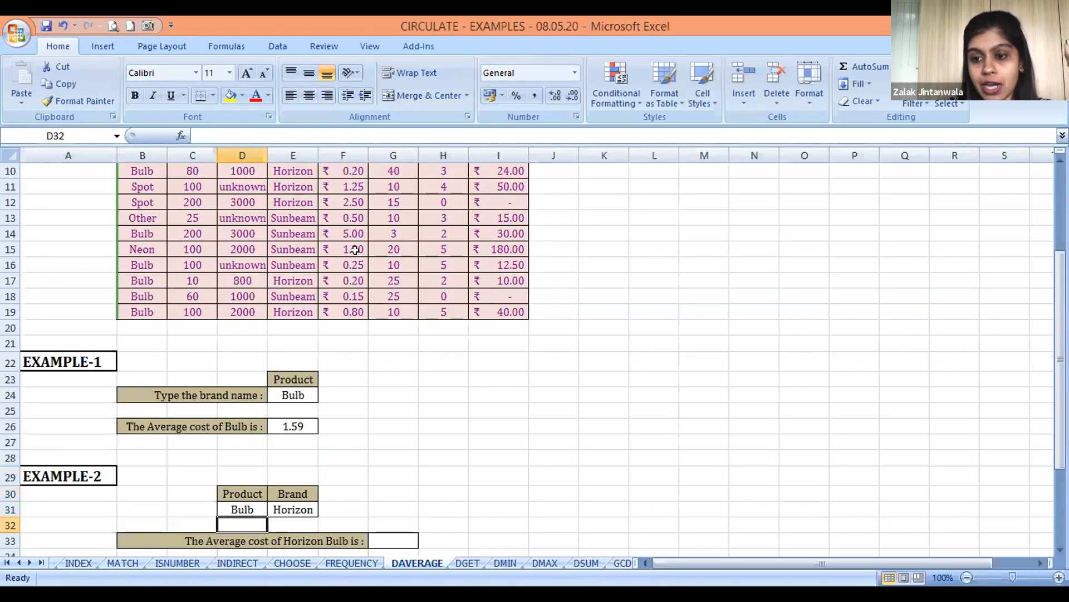
{"action": "key", "text": "Down"}
{"action": "key", "text": "Right"}
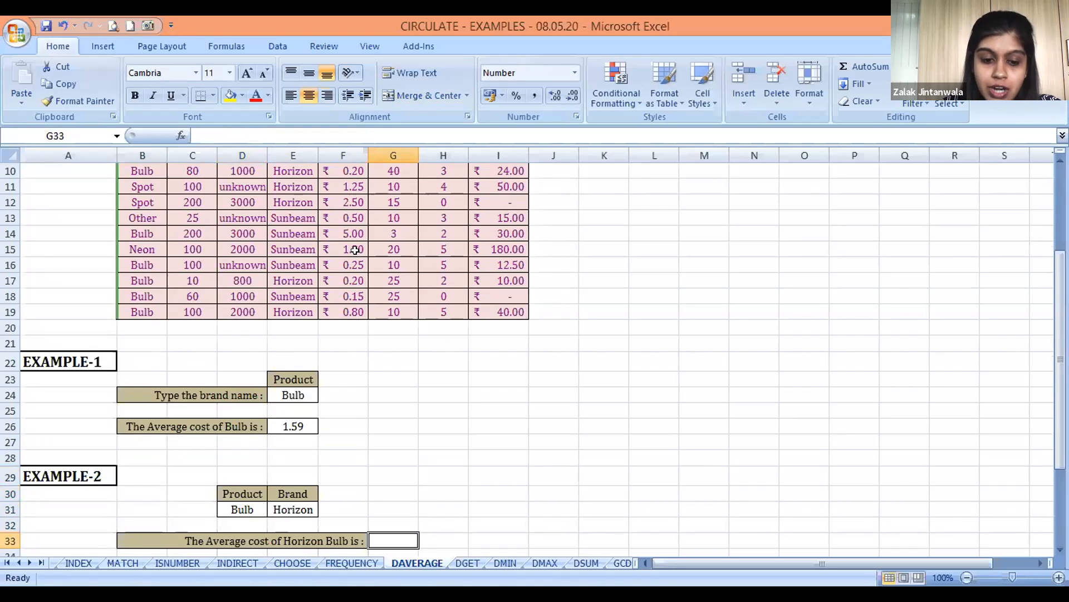
Start a DAVERAGE formula in G33 with the whole stock table including headers, B5:I19, as the database
{"action": "type", "text": "=D"}
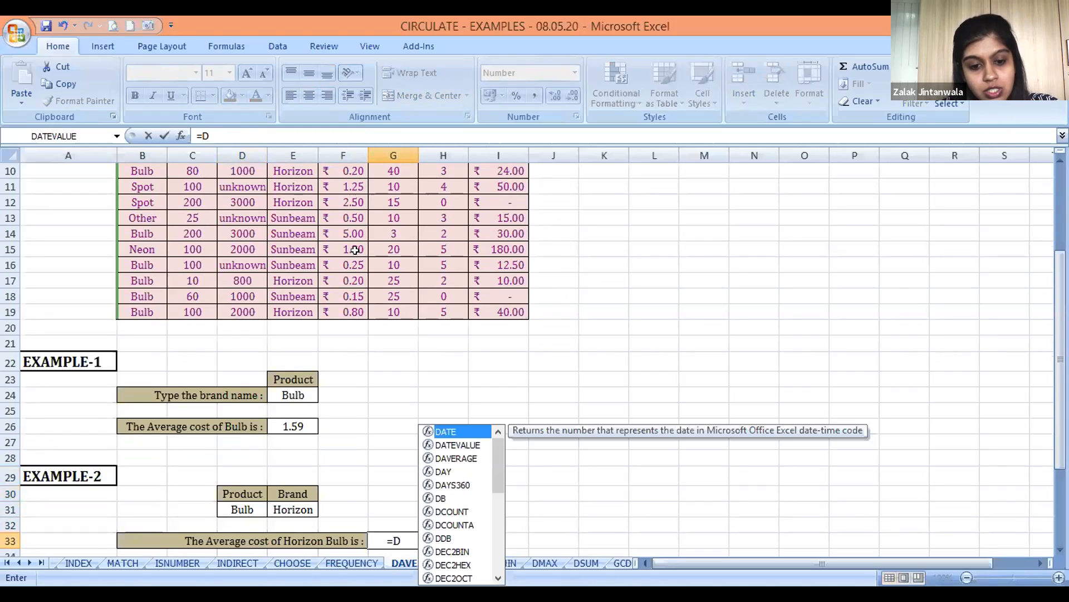
{"action": "type", "text": "AVERAGE("}
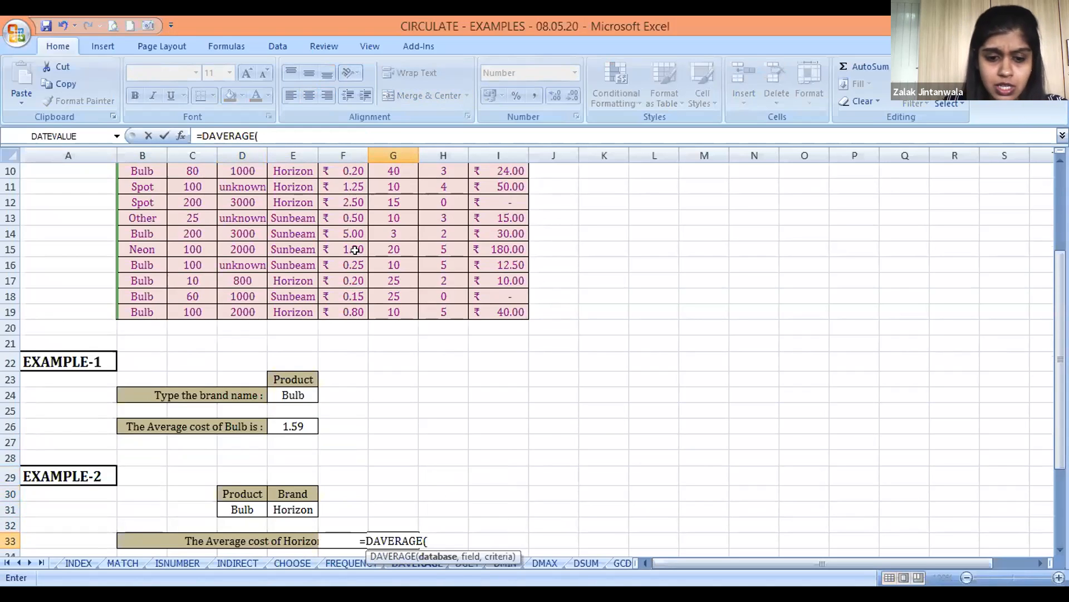
{"action": "left_click", "coordinate": [152, 212]}
{"action": "scroll", "coordinate": [153, 212], "scroll_direction": "up", "scroll_amount": 2}
{"action": "left_click", "coordinate": [153, 212]}
{"action": "scroll", "coordinate": [153, 212], "scroll_direction": "up", "scroll_amount": 1}
{"action": "key", "text": "ctrl+shift+Down"}
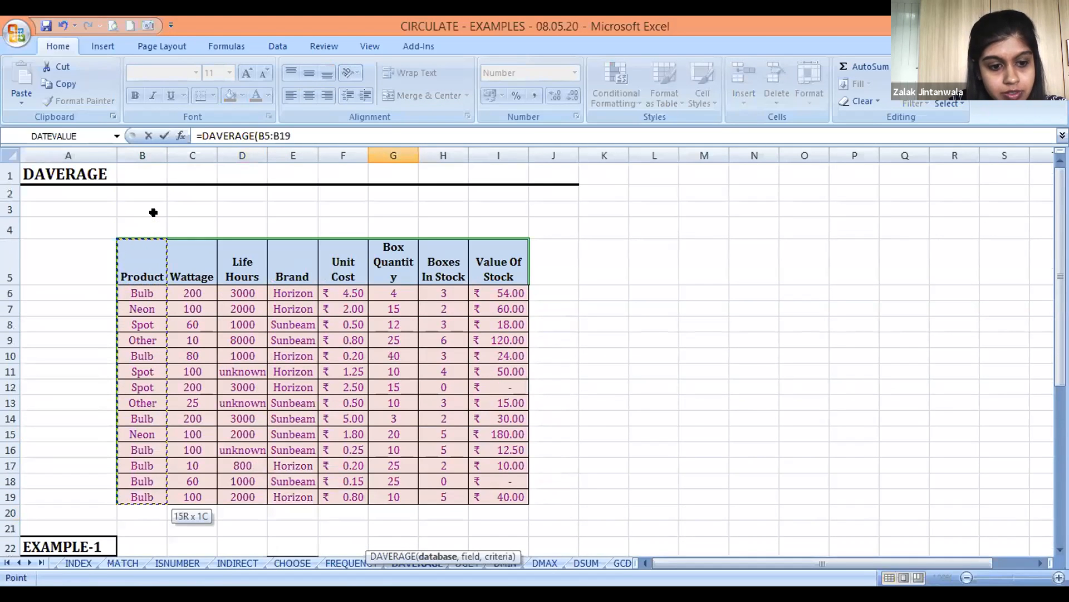
{"action": "key", "text": "ctrl+shift+Right"}
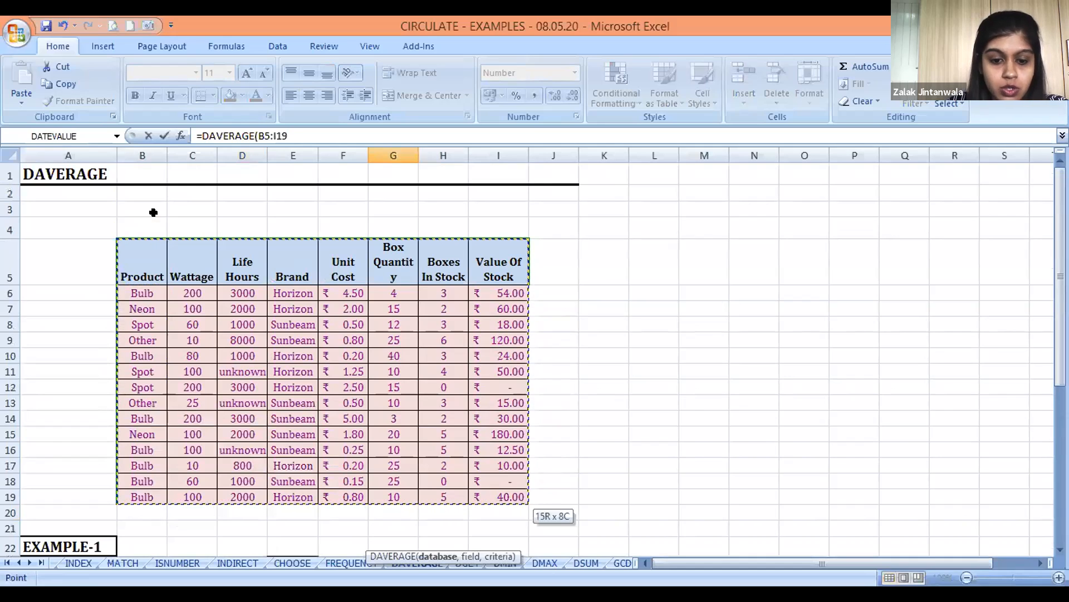
{"action": "type", "text": ","}
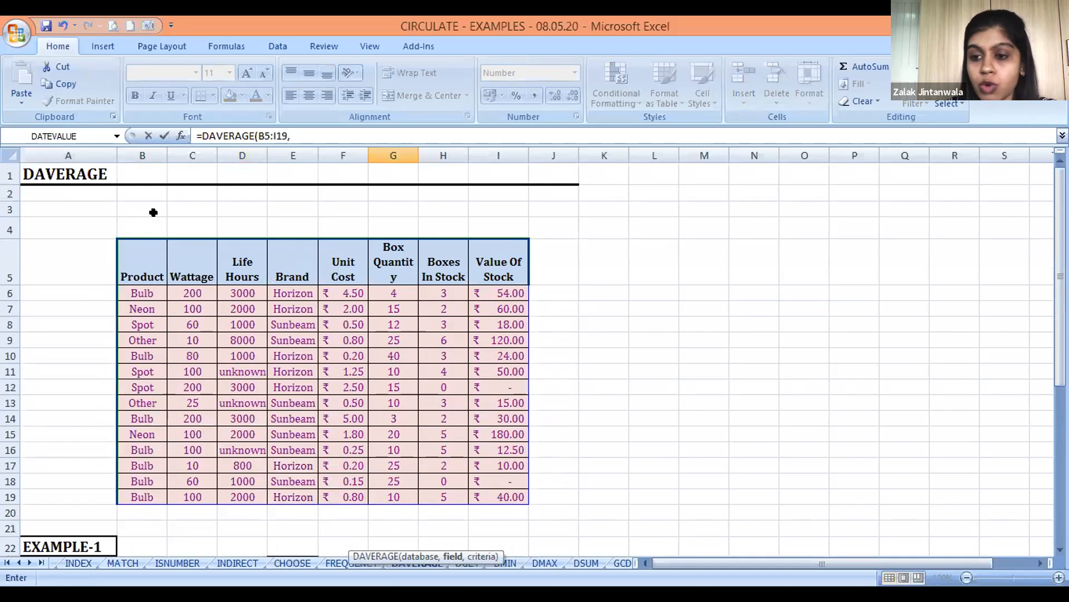
Finish the G33 formula with the Unit Cost header F5 as its field and the Product and Brand block D30:E31 as its criteria
{"action": "left_click", "coordinate": [343, 261]}
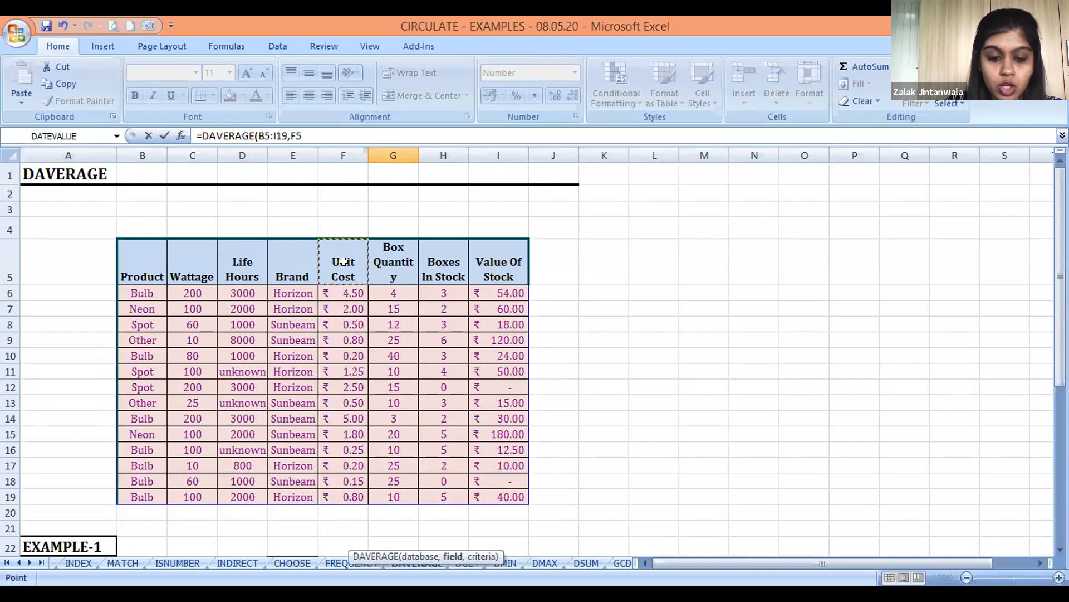
{"action": "type", "text": ","}
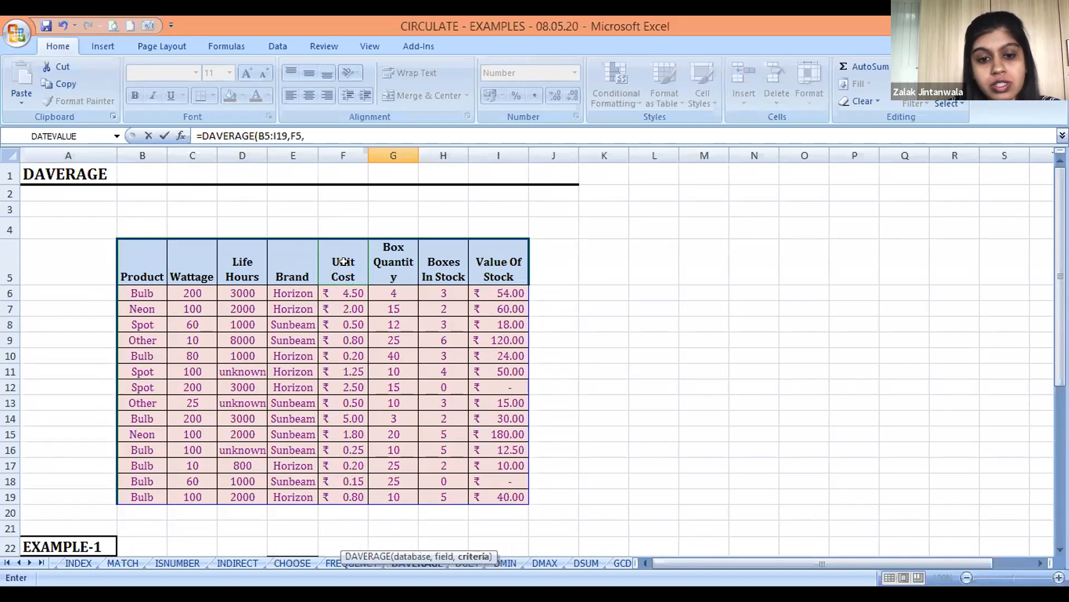
{"action": "left_click", "coordinate": [595, 379]}
{"action": "key", "text": "Down"}
{"action": "key", "text": "Down"}
{"action": "key", "text": "Down"}
{"action": "key", "text": "Down"}
{"action": "key", "text": "Down"}
{"action": "key", "text": "Down"}
{"action": "key", "text": "Down"}
{"action": "key", "text": "Down"}
{"action": "key", "text": "Down"}
{"action": "key", "text": "Down"}
{"action": "key", "text": "Down"}
{"action": "key", "text": "Down"}
{"action": "key", "text": "Down"}
{"action": "key", "text": "Down"}
{"action": "key", "text": "Down"}
{"action": "key", "text": "Down"}
{"action": "key", "text": "Down"}
{"action": "key", "text": "Down"}
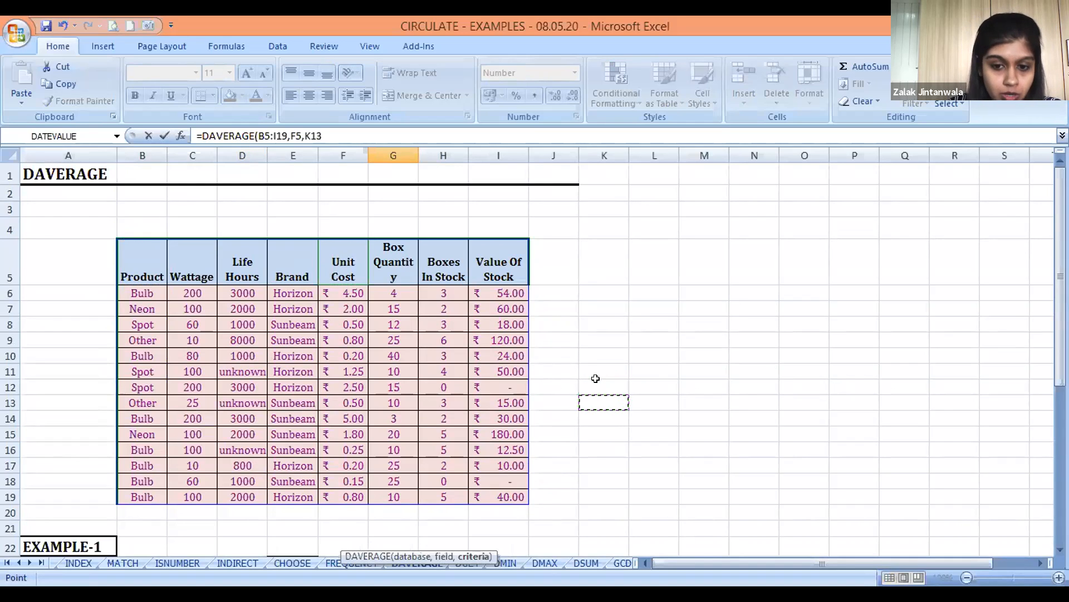
{"action": "key", "text": "Down"}
{"action": "key", "text": "Down"}
{"action": "key", "text": "Down"}
{"action": "key", "text": "Down"}
{"action": "key", "text": "Down"}
{"action": "key", "text": "Down"}
{"action": "key", "text": "Down"}
{"action": "key", "text": "Down"}
{"action": "key", "text": "Left"}
{"action": "key", "text": "Left"}
{"action": "key", "text": "Left"}
{"action": "key", "text": "Left"}
{"action": "key", "text": "Left"}
{"action": "key", "text": "Left"}
{"action": "key", "text": "Left"}
{"action": "key", "text": "Left"}
{"action": "key", "text": "Up"}
{"action": "key", "text": "Up"}
{"action": "key", "text": "Up"}
{"action": "key", "text": "Up"}
{"action": "key", "text": "Up"}
{"action": "key", "text": "Up"}
{"action": "key", "text": "Up"}
{"action": "key", "text": "Up"}
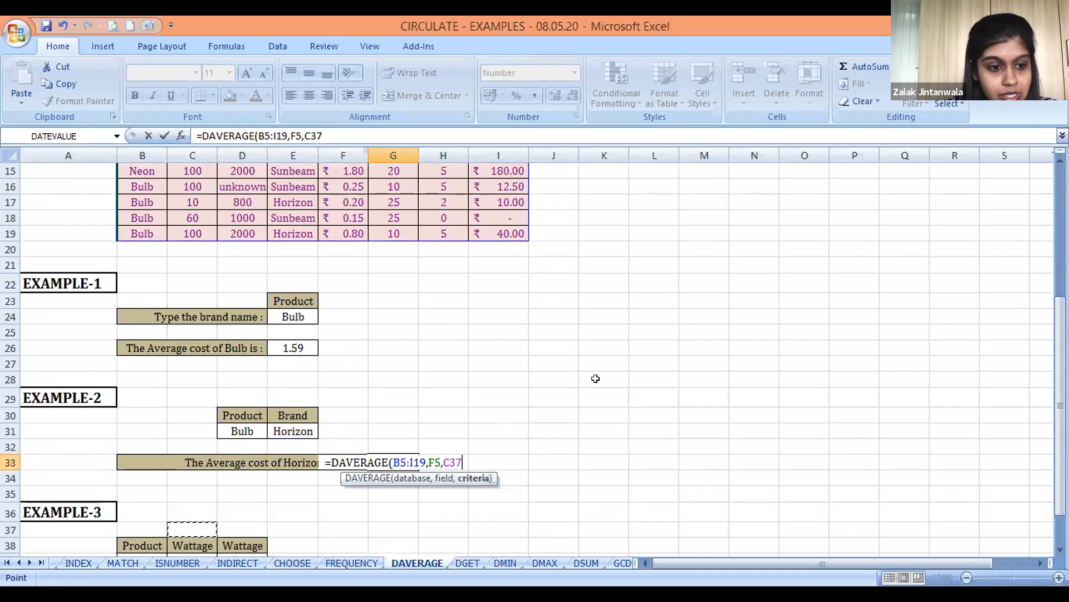
{"action": "key", "text": "Right"}
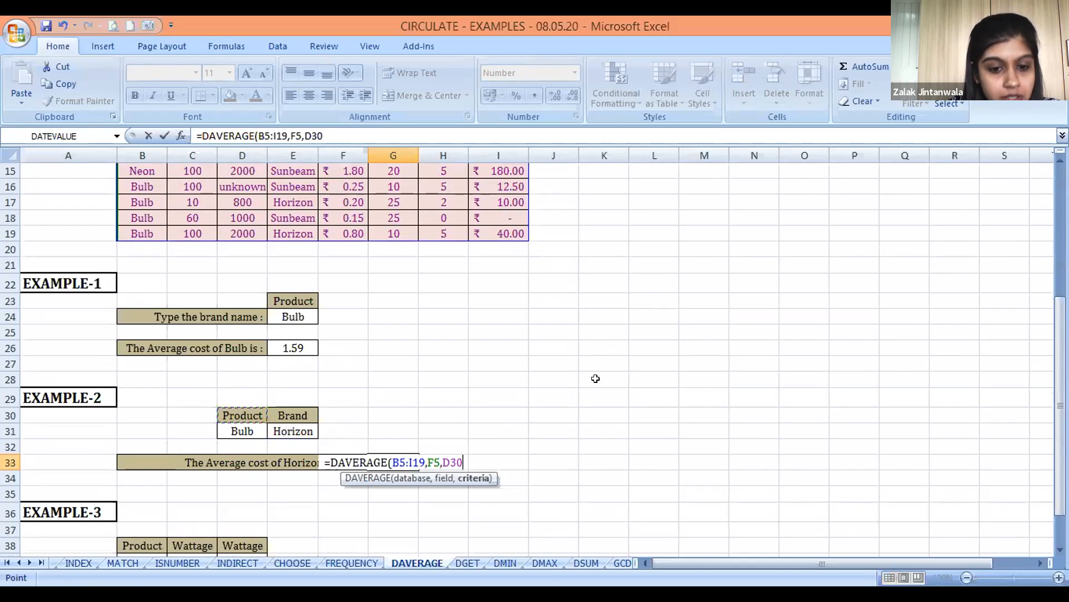
{"action": "key", "text": "shift+Right"}
{"action": "key", "text": "shift+Down"}
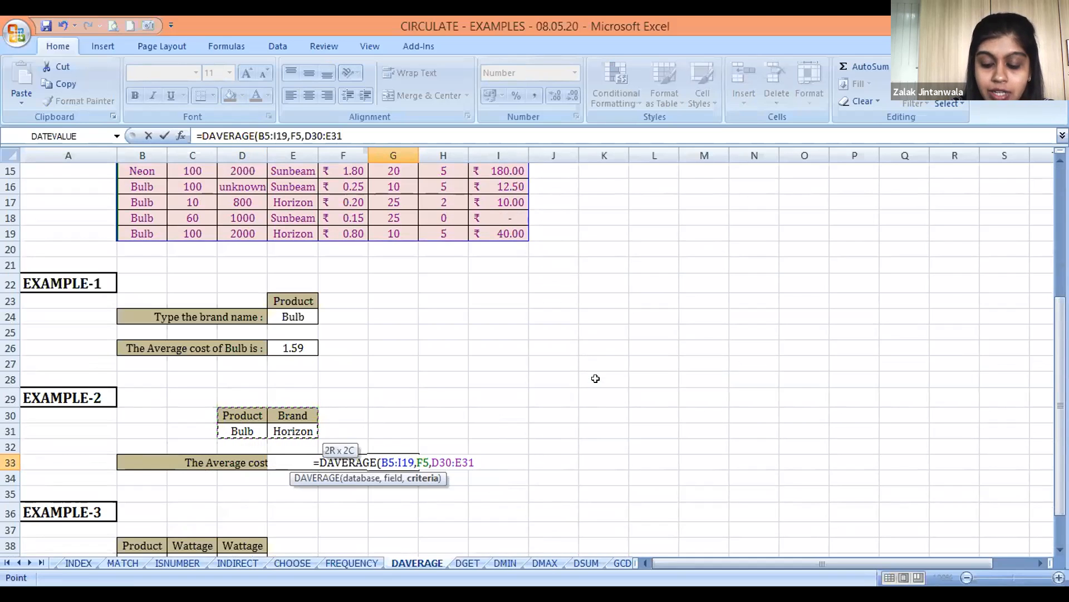
{"action": "type", "text": ")"}
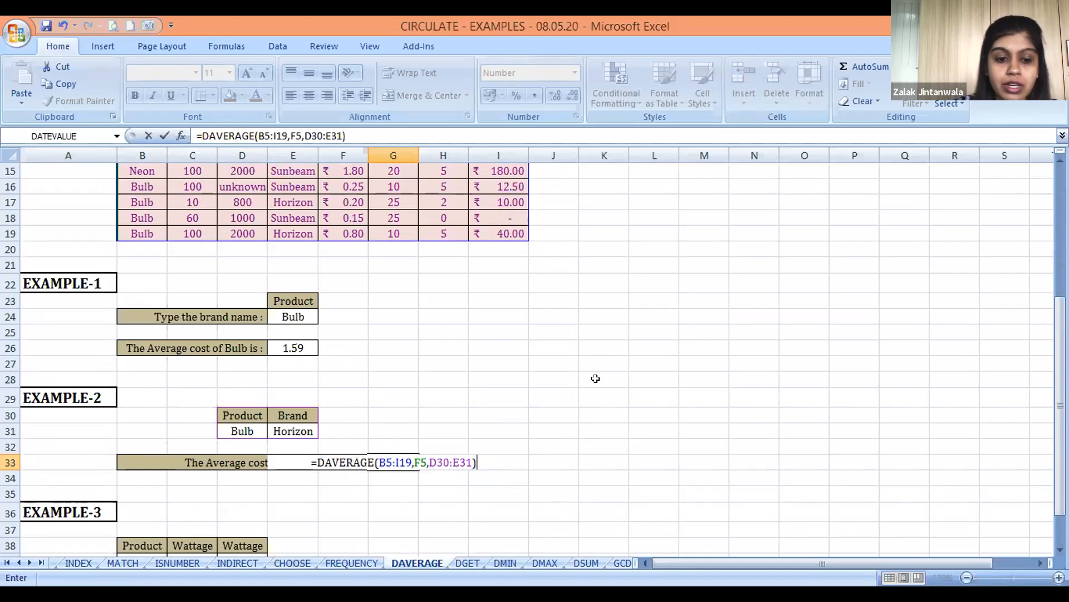
{"action": "key", "text": "Return"}
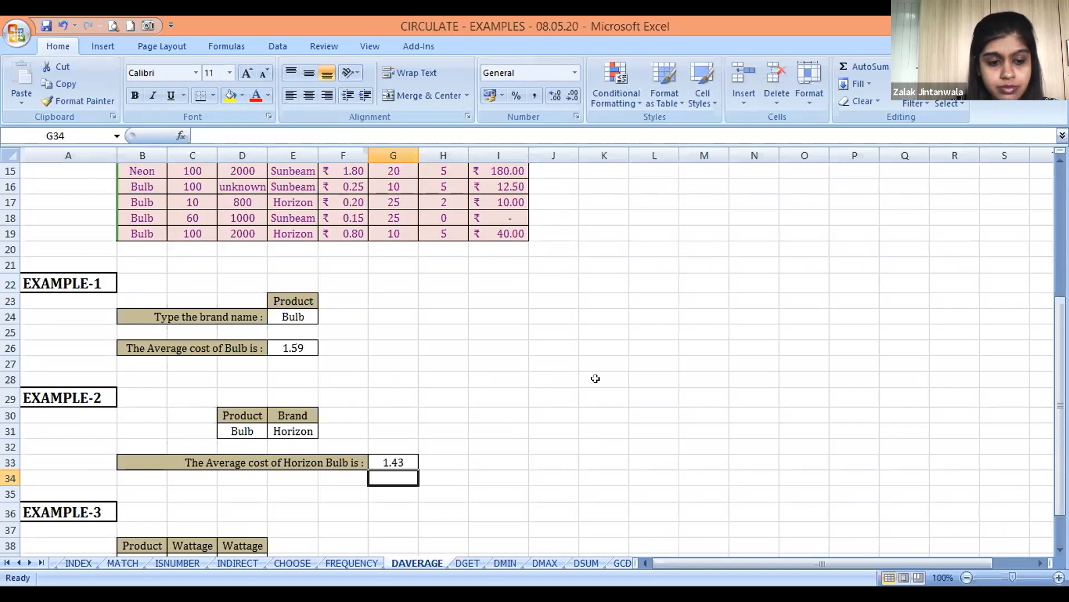
Examine the EXAMPLE-3 area down to the empty result cell E41, including its Product and two Wattage criteria
{"action": "key", "text": "Left"}
{"action": "key", "text": "Down"}
{"action": "key", "text": "Left"}
{"action": "key", "text": "Down"}
{"action": "key", "text": "Down"}
{"action": "key", "text": "Left"}
{"action": "key", "text": "Down"}
{"action": "key", "text": "Down"}
{"action": "key", "text": "Down"}
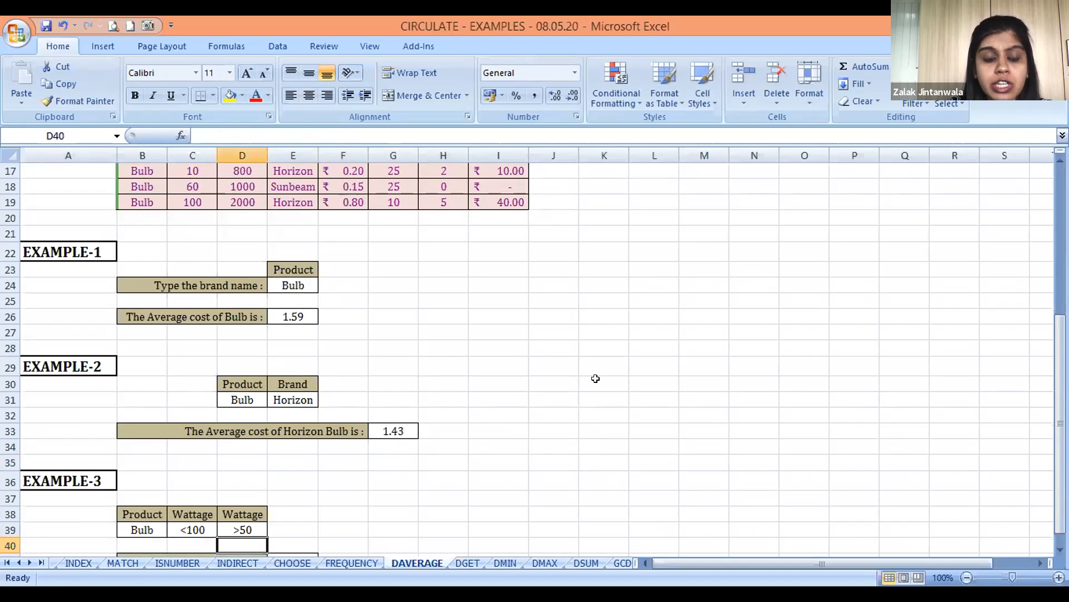
{"action": "key", "text": "Down"}
{"action": "key", "text": "Down"}
{"action": "key", "text": "Up"}
{"action": "key", "text": "Right"}
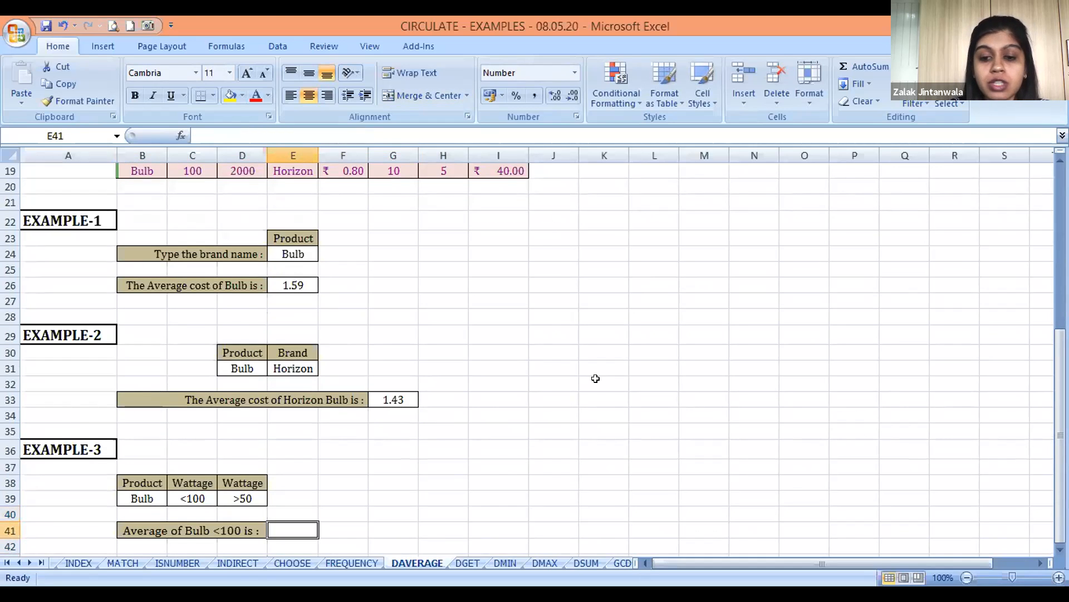
Inspect the label formula in B41 and the Wattage criteria above it that it refers to
{"action": "key", "text": "Left"}
{"action": "key", "text": "Left"}
{"action": "key", "text": "Right"}
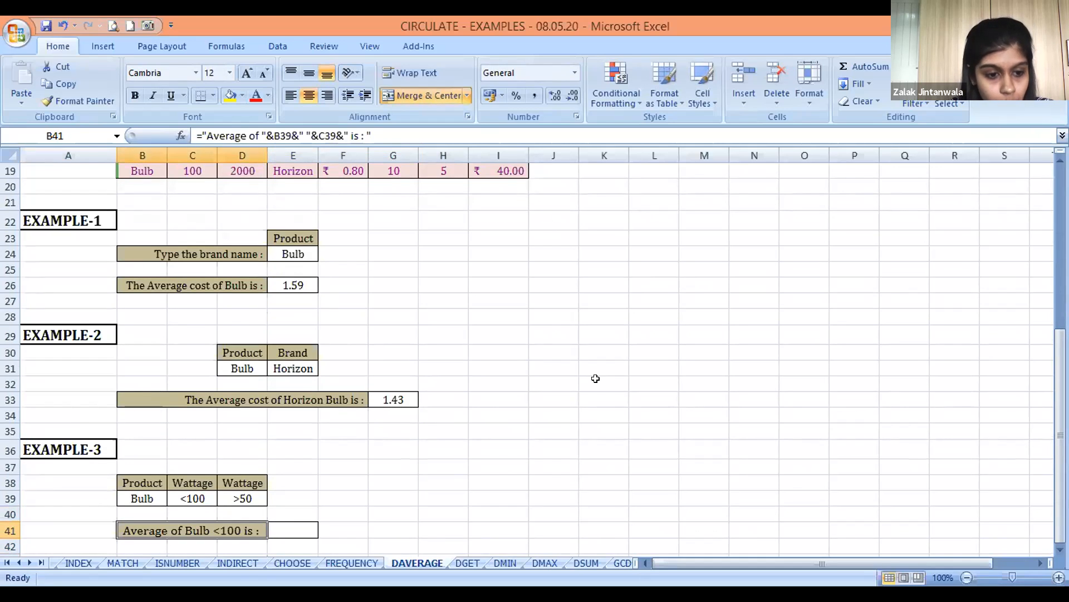
{"action": "key", "text": "Up"}
{"action": "key", "text": "Right"}
{"action": "key", "text": "Up"}
{"action": "key", "text": "Up"}
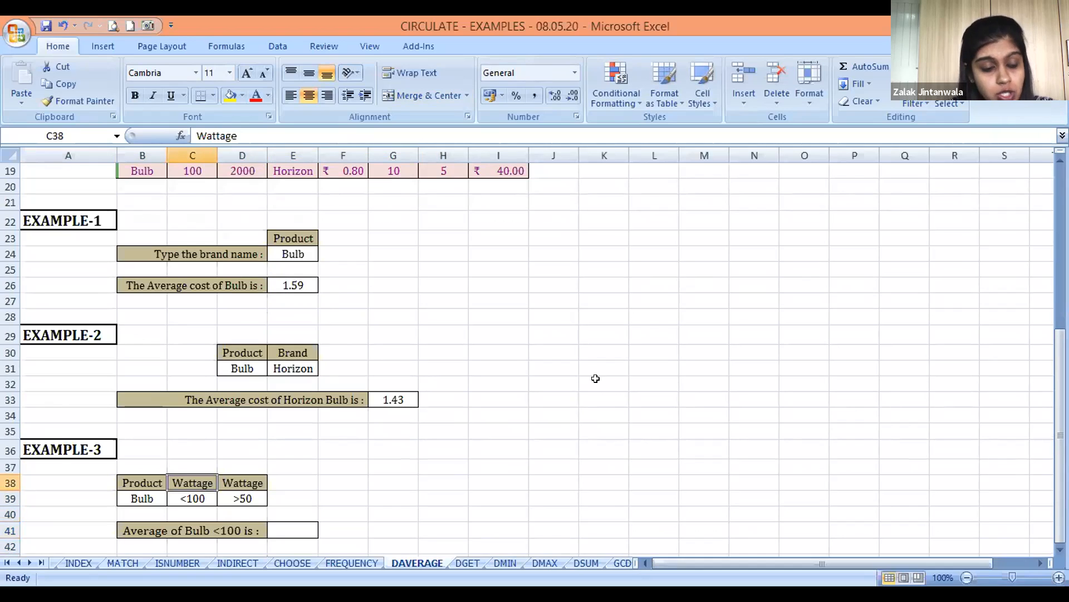
{"action": "key", "text": "Down"}
{"action": "key", "text": "Down"}
{"action": "key", "text": "Down"}
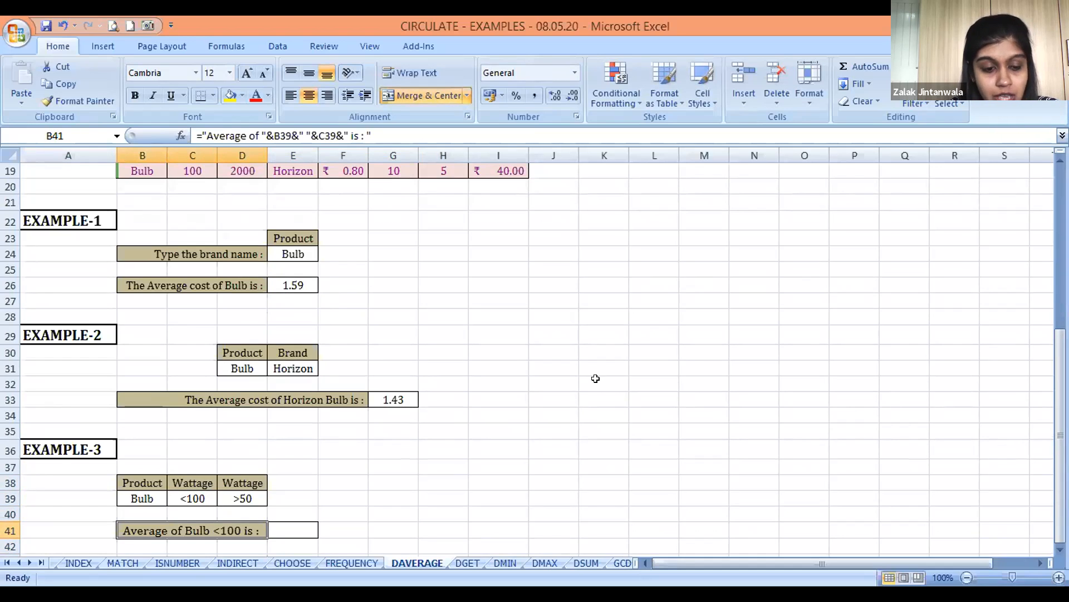
{"action": "key", "text": "F2"}
{"action": "key", "text": "Escape"}
{"action": "key", "text": "Down"}
{"action": "key", "text": "Up"}
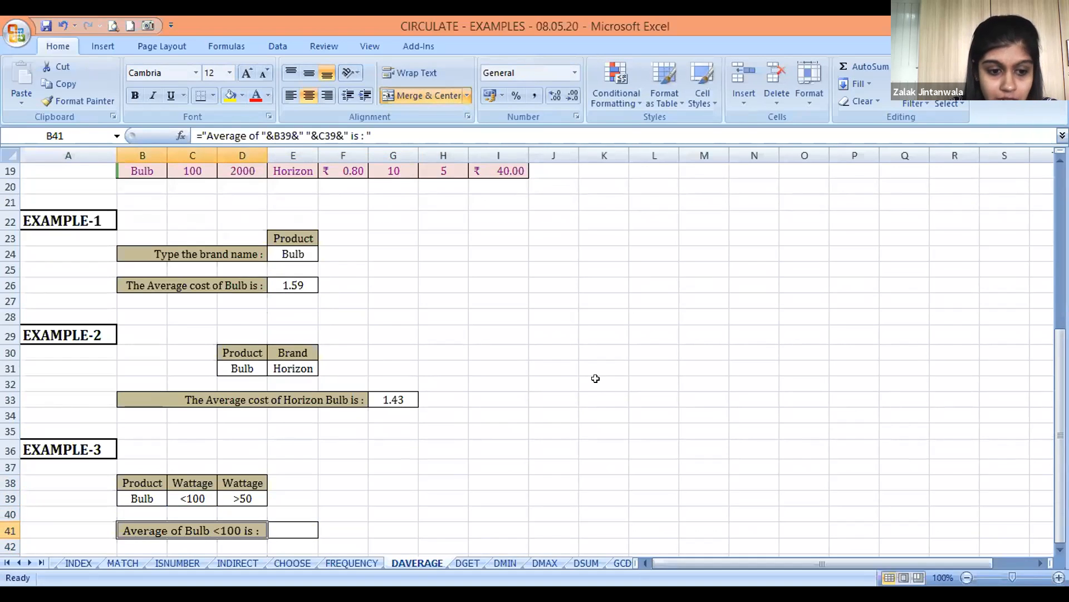
Enter "& >50" in C42, under the EXAMPLE-3 average label, to note the second wattage condition
{"action": "key", "text": "Down"}
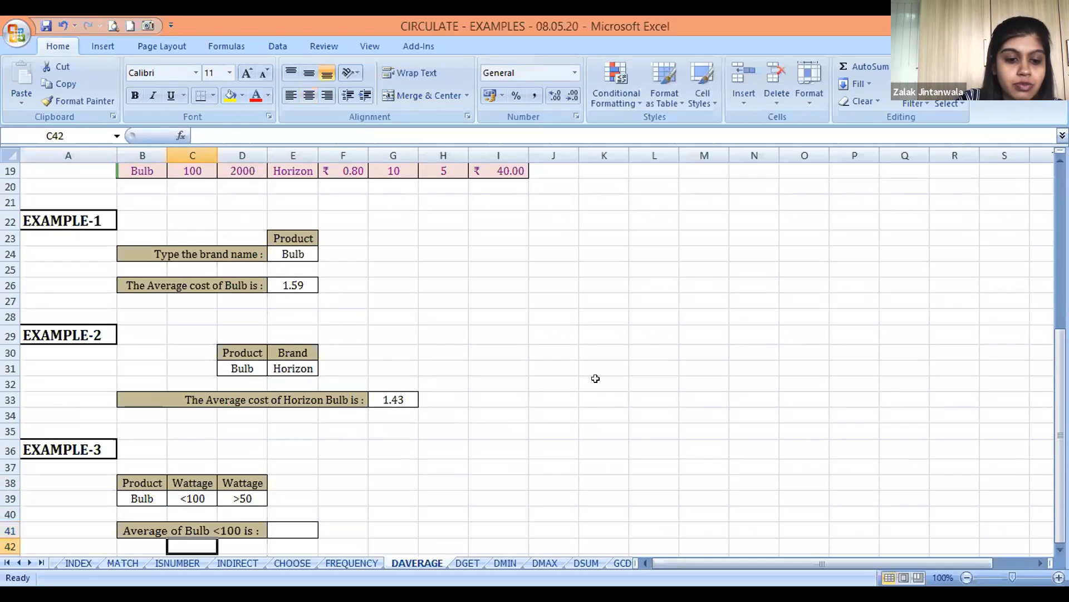
{"action": "type", "text": "& <"}
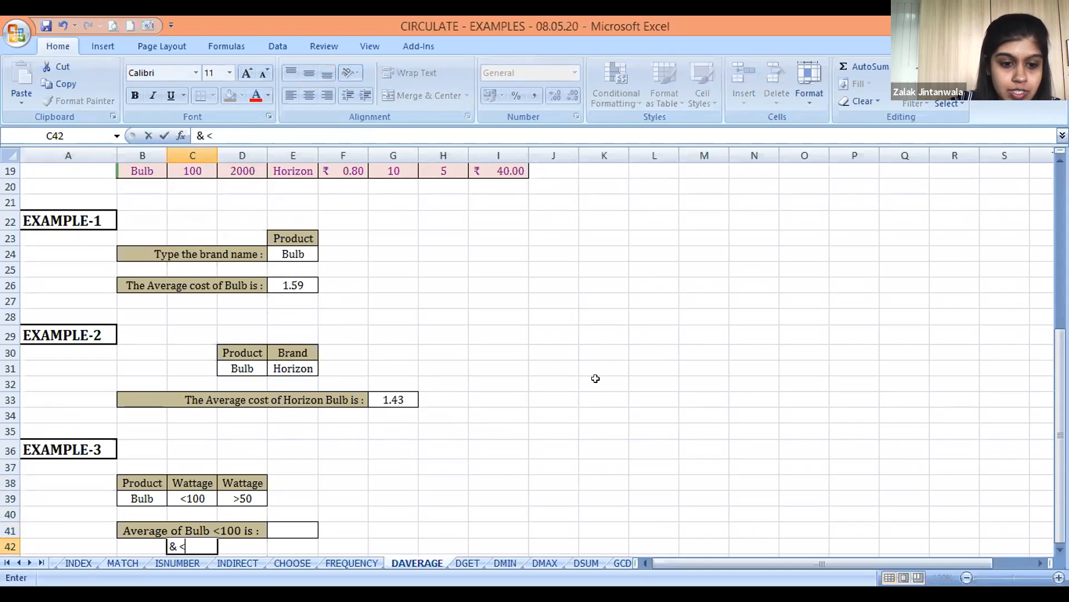
{"action": "type", "text": " >50"}
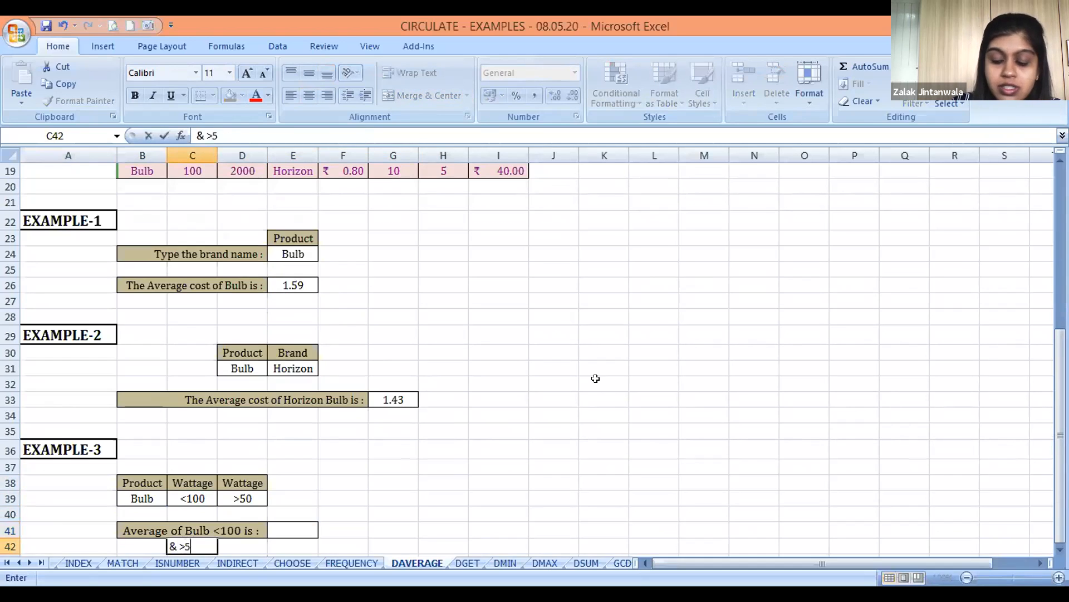
{"action": "key", "text": "Return"}
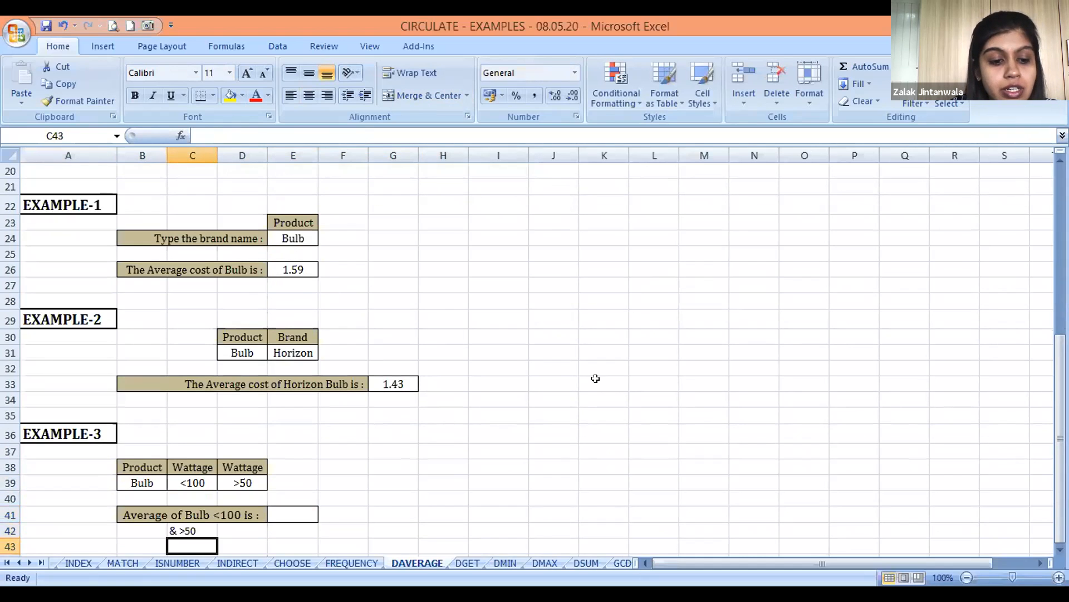
Start a DAVERAGE formula in E41 with the whole stock table including headers, B5:I19, as the database
{"action": "key", "text": "Right"}
{"action": "key", "text": "Right"}
{"action": "key", "text": "Up"}
{"action": "key", "text": "Up"}
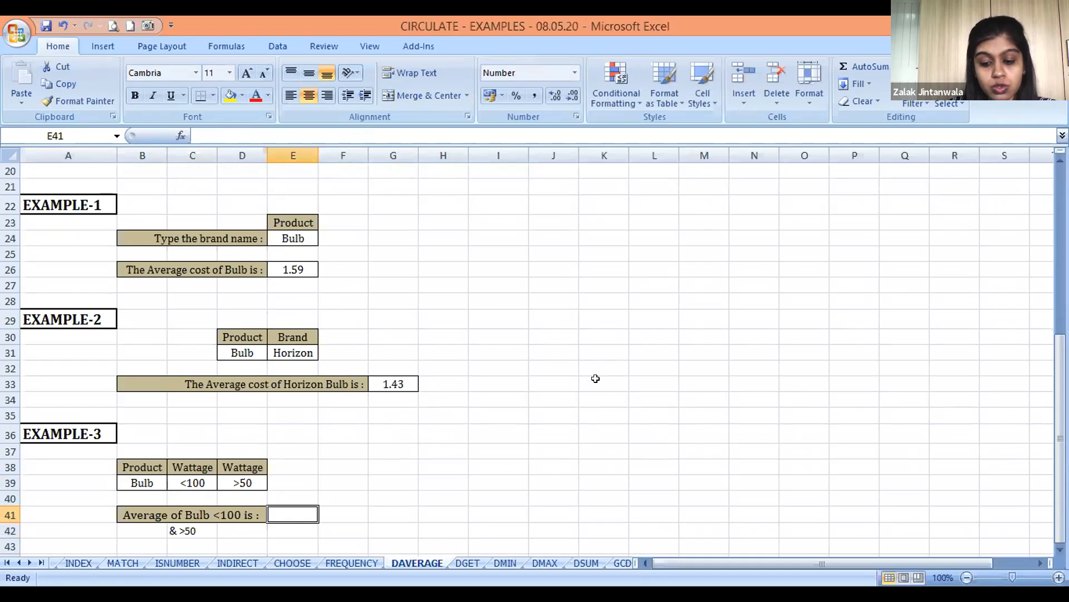
{"action": "type", "text": "="}
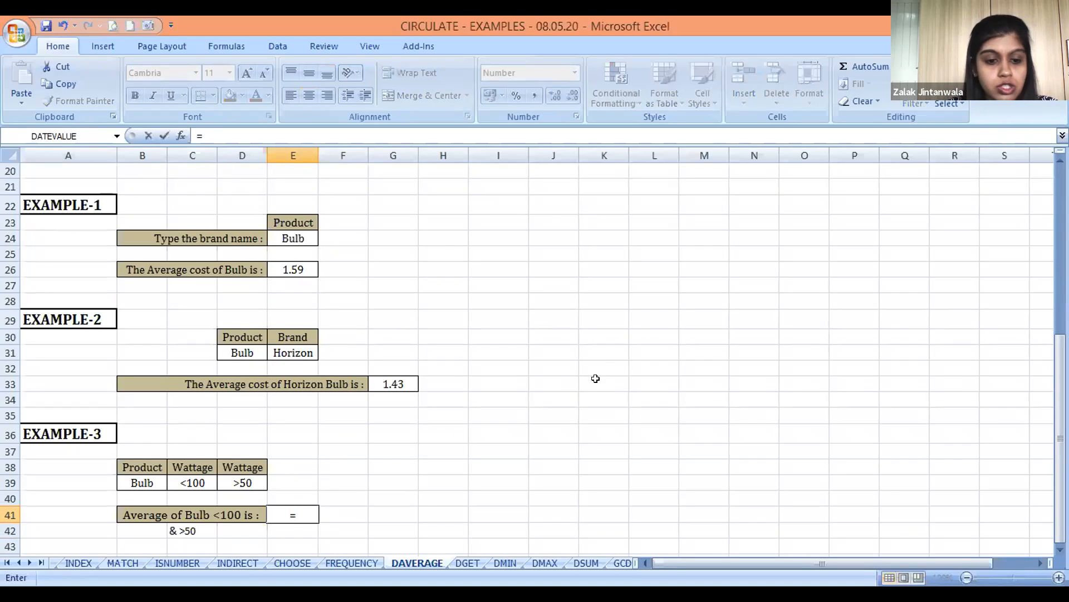
{"action": "type", "text": "D"}
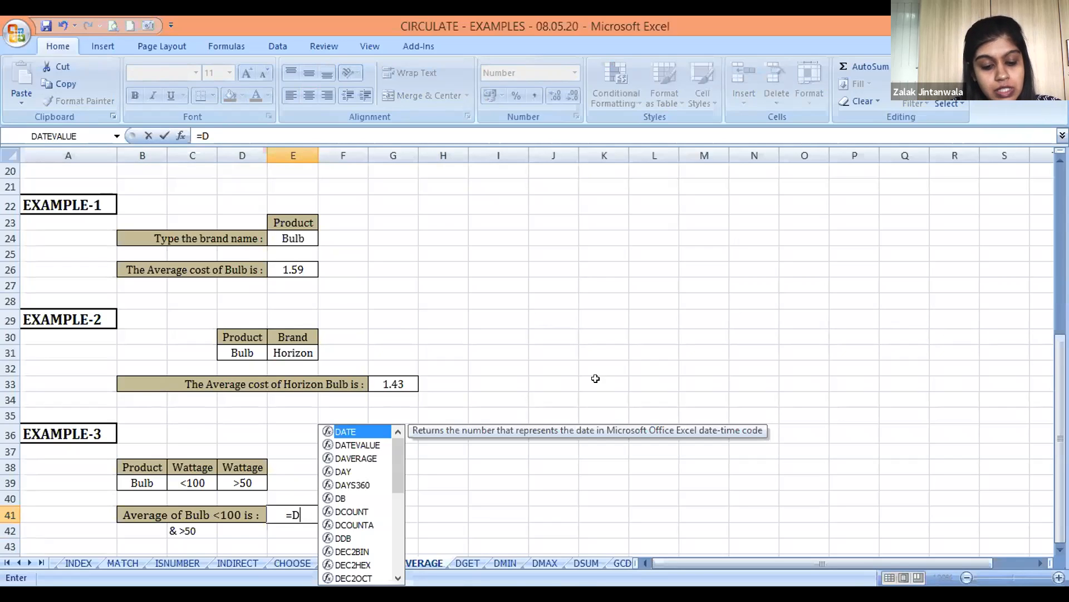
{"action": "type", "text": "AVERAGE("}
{"action": "key", "text": "Left"}
{"action": "key", "text": "Left"}
{"action": "key", "text": "Up"}
{"action": "key", "text": "Up"}
{"action": "key", "text": "Up"}
{"action": "key", "text": "Up"}
{"action": "key", "text": "Up"}
{"action": "key", "text": "Up"}
{"action": "key", "text": "Up"}
{"action": "key", "text": "Up"}
{"action": "key", "text": "Up"}
{"action": "key", "text": "Up"}
{"action": "key", "text": "Up"}
{"action": "key", "text": "Up"}
{"action": "key", "text": "Up"}
{"action": "key", "text": "Up"}
{"action": "key", "text": "Up"}
{"action": "key", "text": "Up"}
{"action": "key", "text": "Up"}
{"action": "key", "text": "Up"}
{"action": "key", "text": "Up"}
{"action": "key", "text": "Up"}
{"action": "key", "text": "Up"}
{"action": "key", "text": "Up"}
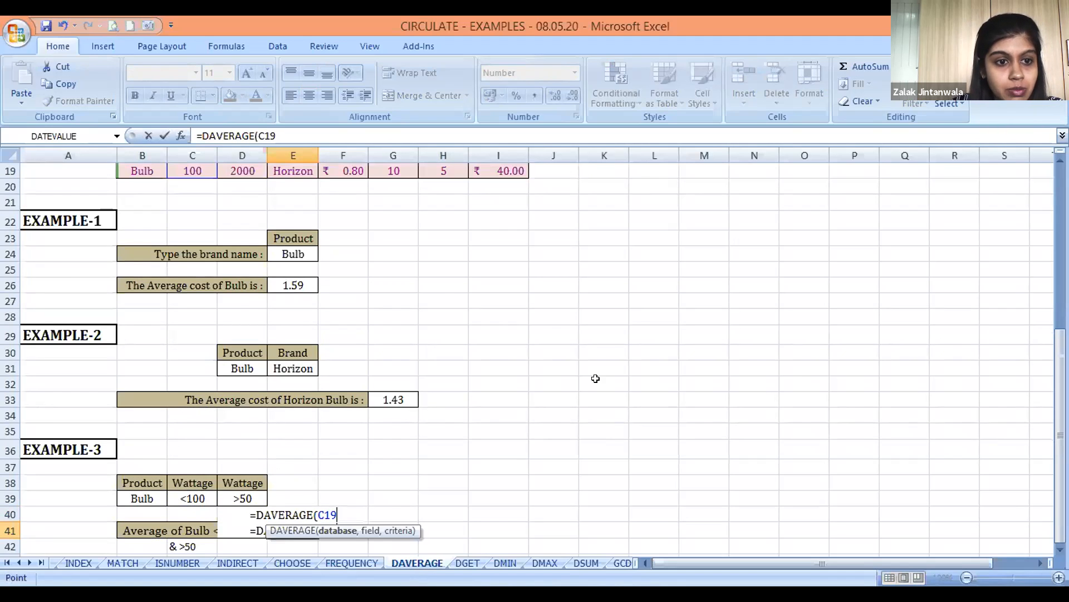
{"action": "key", "text": "Up"}
{"action": "key", "text": "Up"}
{"action": "key", "text": "Up"}
{"action": "key", "text": "Up"}
{"action": "key", "text": "Up"}
{"action": "key", "text": "Up"}
{"action": "key", "text": "Up"}
{"action": "key", "text": "Up"}
{"action": "key", "text": "Up"}
{"action": "key", "text": "Up"}
{"action": "key", "text": "Up"}
{"action": "key", "text": "Up"}
{"action": "key", "text": "Up"}
{"action": "key", "text": "Up"}
{"action": "key", "text": "Left"}
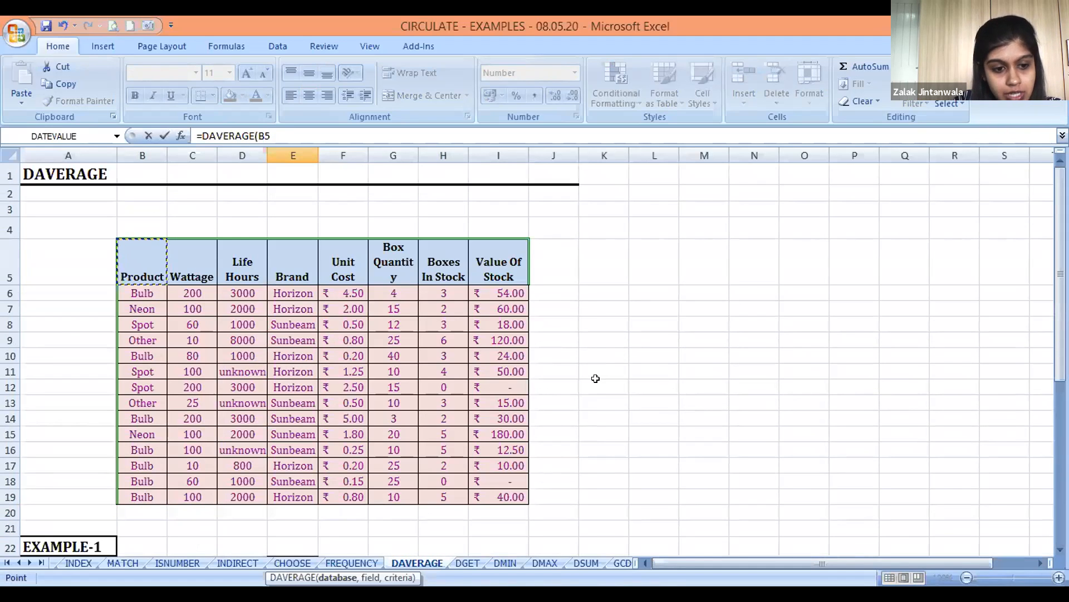
{"action": "key", "text": "ctrl+shift+Down"}
{"action": "key", "text": "ctrl+shift+Right"}
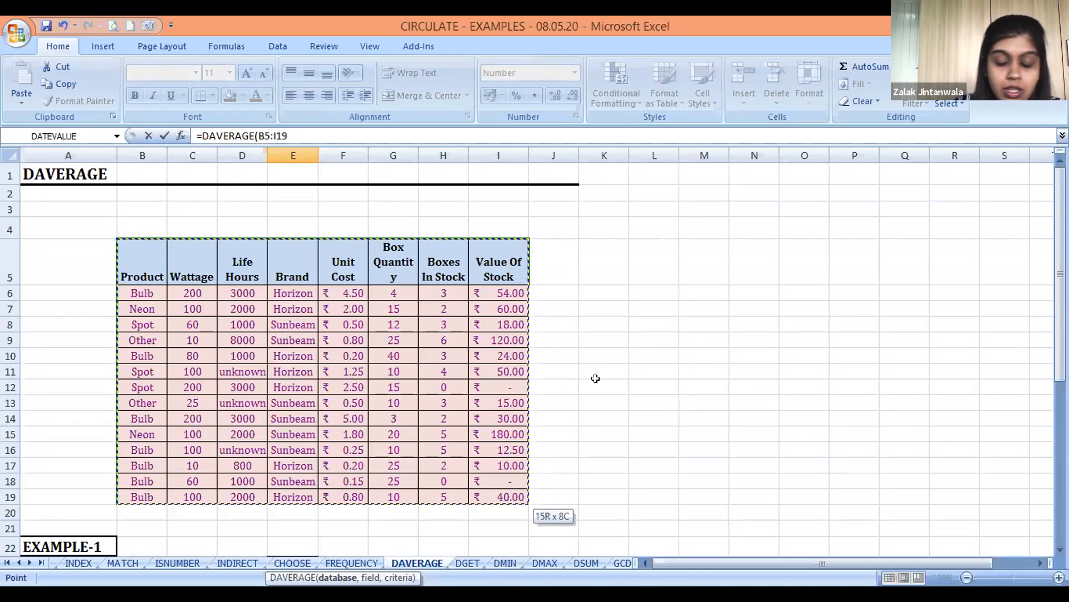
{"action": "type", "text": ","}
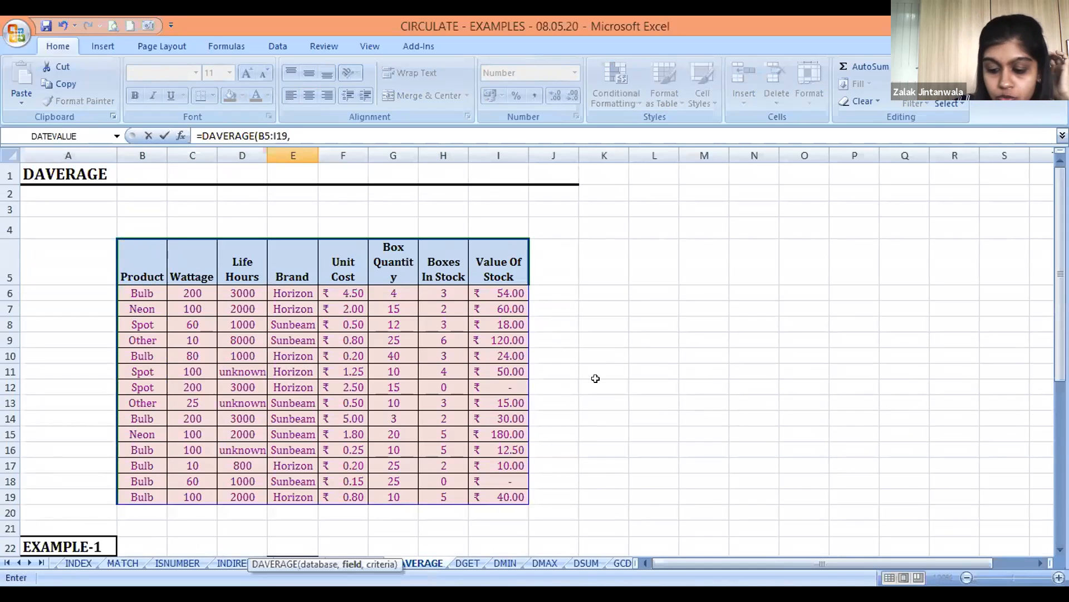
Finish the E41 formula with the Unit Cost header F5 as its field and the Product and Wattage block B38:D39 as its criteria
{"action": "left_click", "coordinate": [354, 261]}
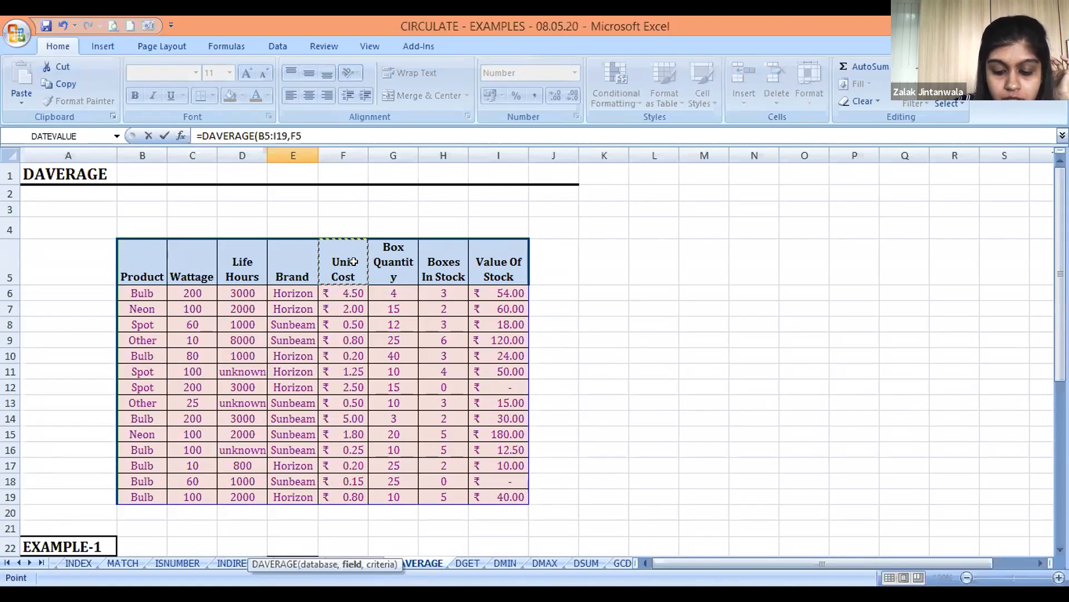
{"action": "type", "text": ","}
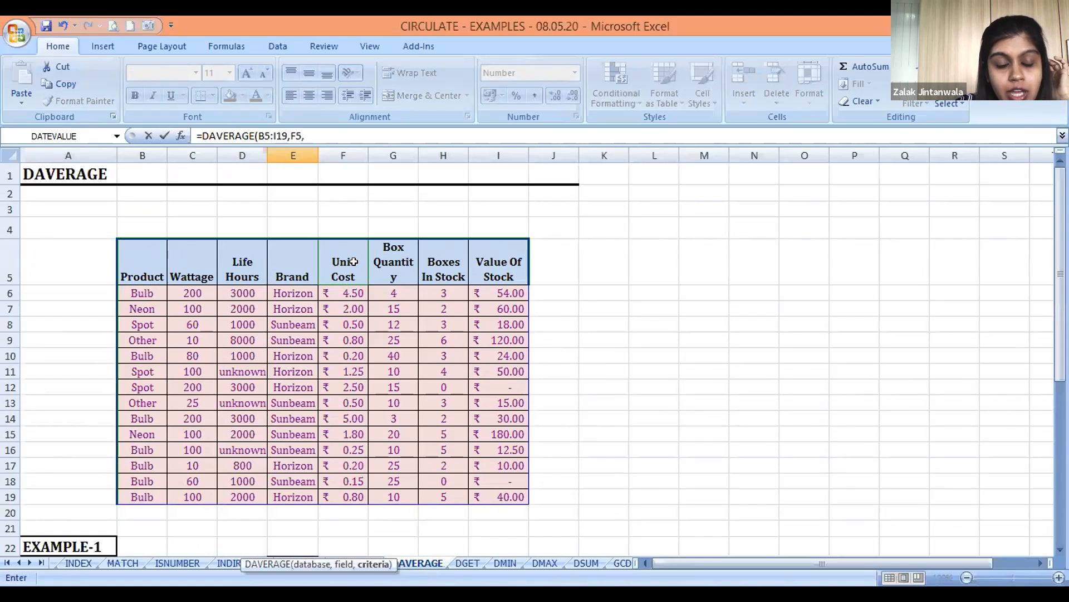
{"action": "key", "text": "Down"}
{"action": "key", "text": "Down"}
{"action": "key", "text": "Down"}
{"action": "key", "text": "Left"}
{"action": "key", "text": "Left"}
{"action": "key", "text": "Up"}
{"action": "key", "text": "Up"}
{"action": "key", "text": "Up"}
{"action": "key", "text": "Up"}
{"action": "key", "text": "Up"}
{"action": "key", "text": "Up"}
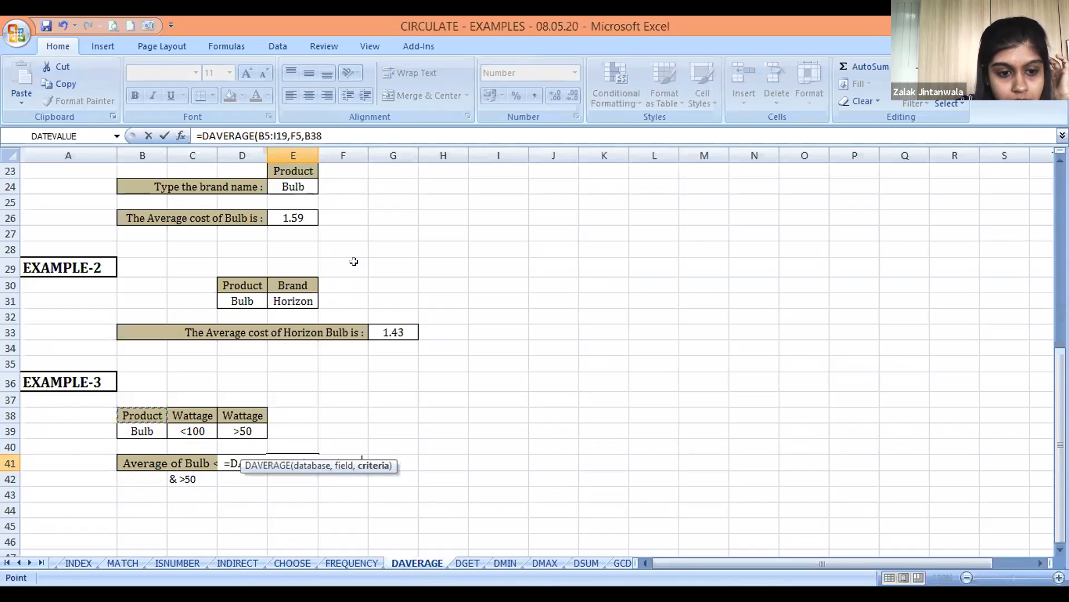
{"action": "key", "text": "shift+Down"}
{"action": "key", "text": "shift+Right"}
{"action": "key", "text": "shift+Right"}
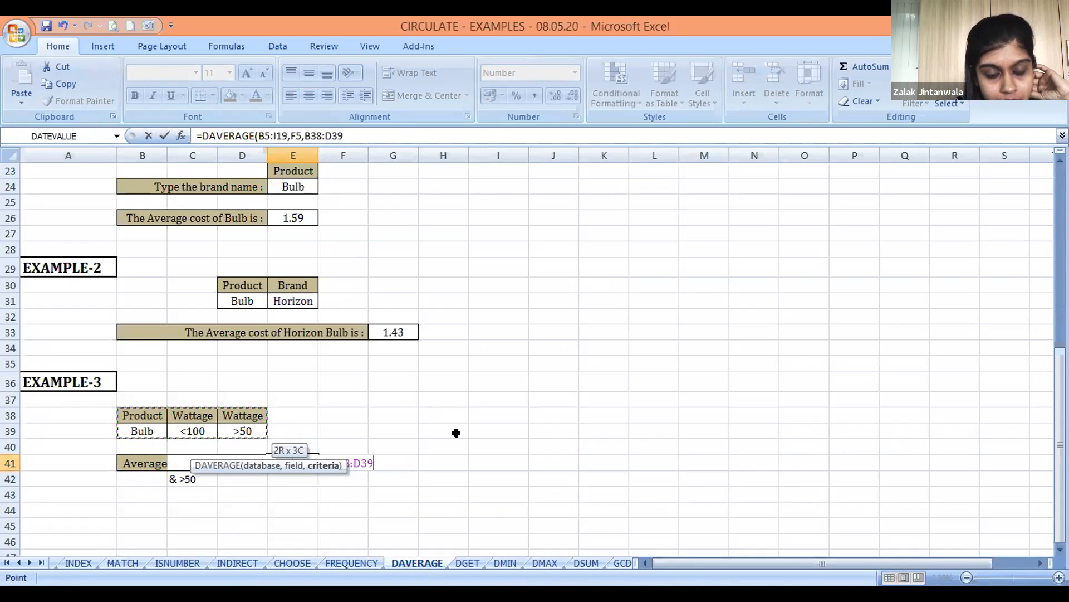
{"action": "type", "text": ")"}
{"action": "key", "text": "Return"}
{"action": "key", "text": "Up"}
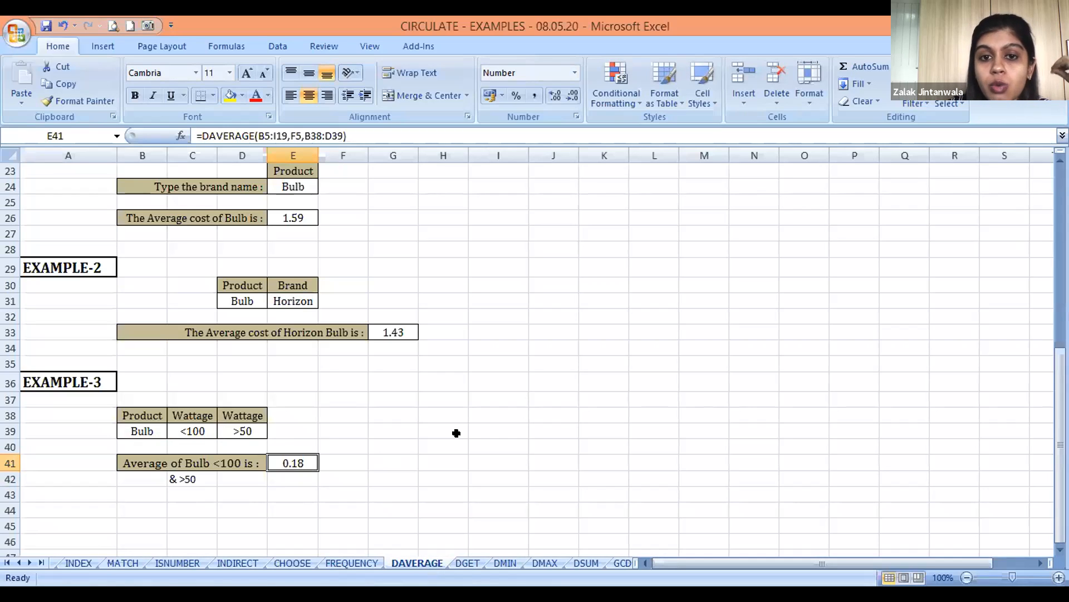
{"action": "key", "text": "Down"}
{"action": "key", "text": "Up"}
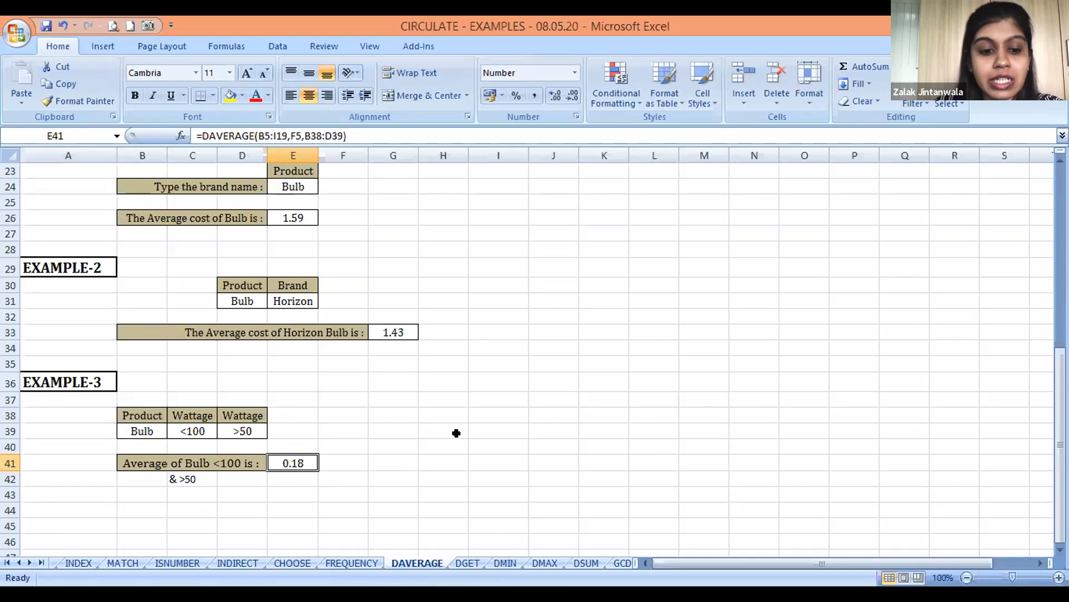
Switch to the DGET sheet and look over its stock table down to the EXAMPLE-1 question and criteria
{"action": "key", "text": "ctrl+Page_Down"}
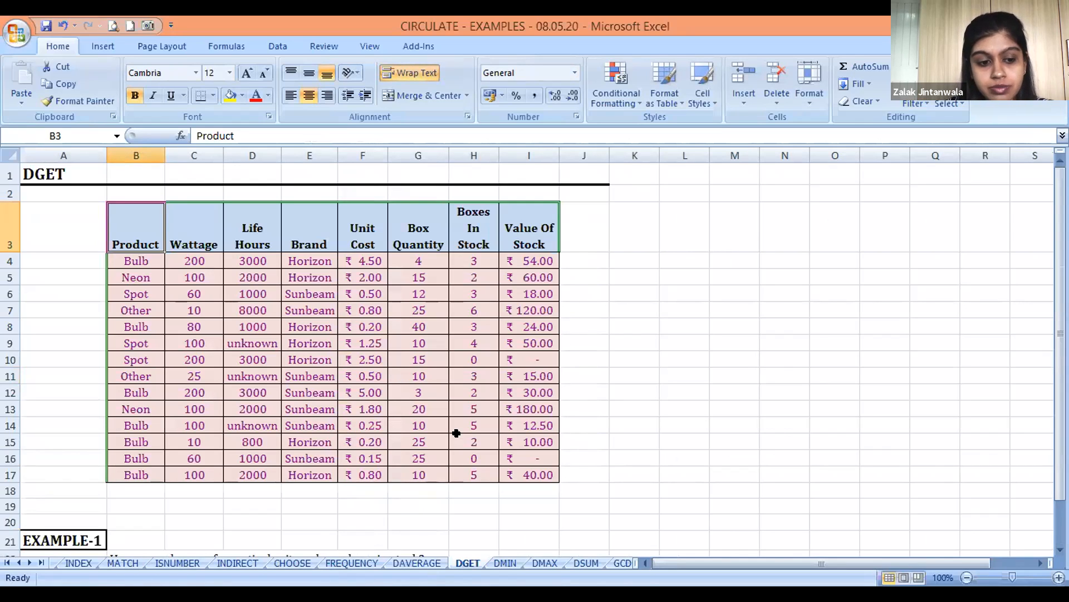
{"action": "key", "text": "Down"}
{"action": "key", "text": "Down"}
{"action": "key", "text": "Down"}
{"action": "key", "text": "Down"}
{"action": "key", "text": "Down"}
{"action": "key", "text": "Down"}
{"action": "key", "text": "Down"}
{"action": "key", "text": "Down"}
{"action": "key", "text": "Down"}
{"action": "key", "text": "Down"}
{"action": "key", "text": "Down"}
{"action": "key", "text": "Down"}
{"action": "key", "text": "Down"}
{"action": "key", "text": "Down"}
{"action": "key", "text": "Down"}
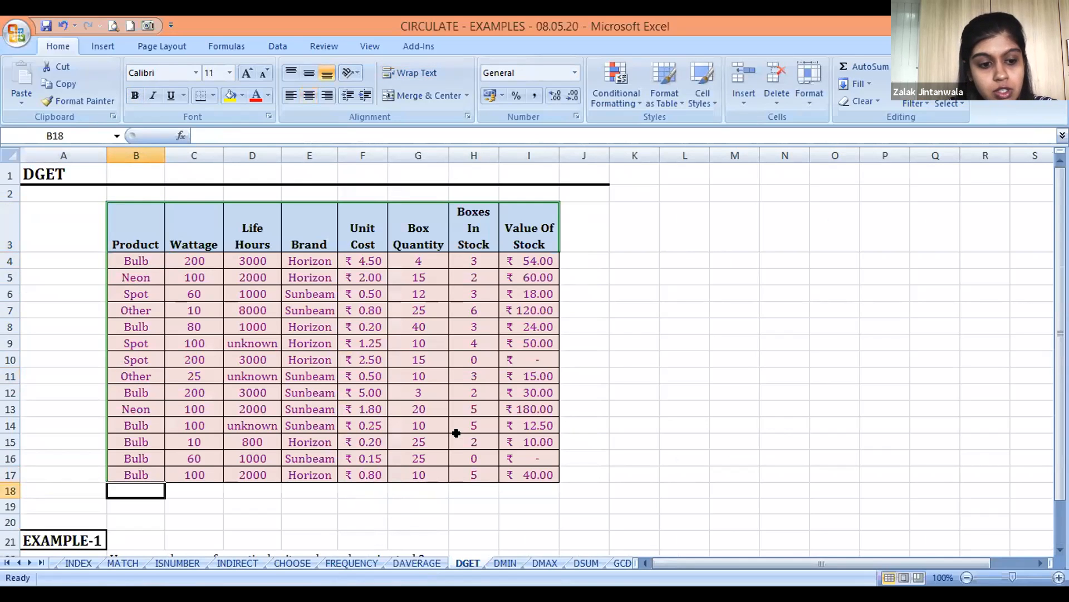
{"action": "key", "text": "Up"}
{"action": "key", "text": "Down"}
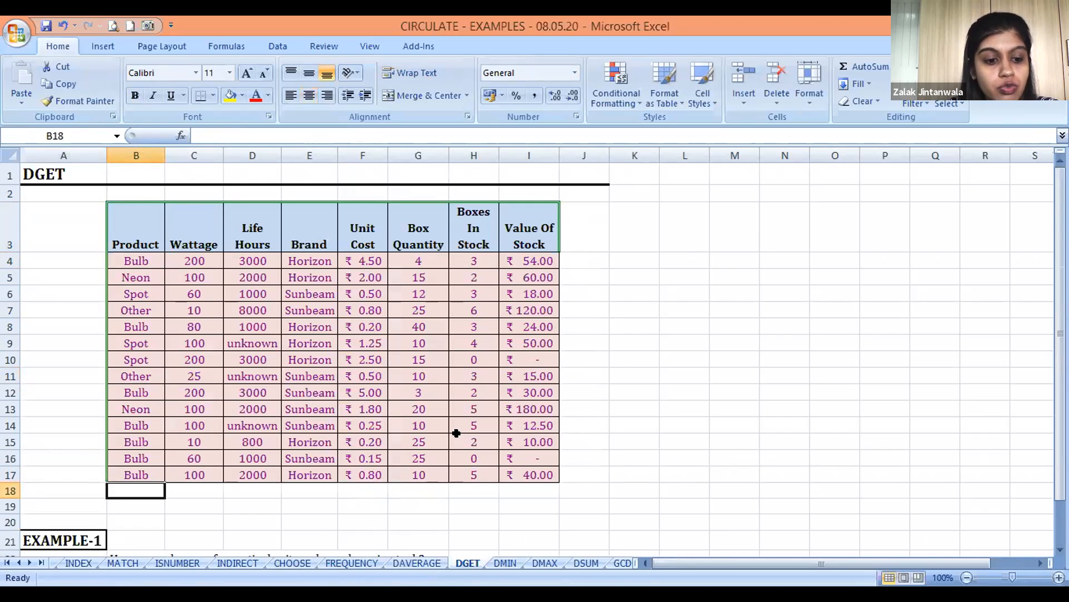
{"action": "key", "text": "Down"}
{"action": "key", "text": "Down"}
{"action": "key", "text": "Down"}
{"action": "key", "text": "Down"}
{"action": "key", "text": "Down"}
{"action": "key", "text": "Down"}
{"action": "key", "text": "Down"}
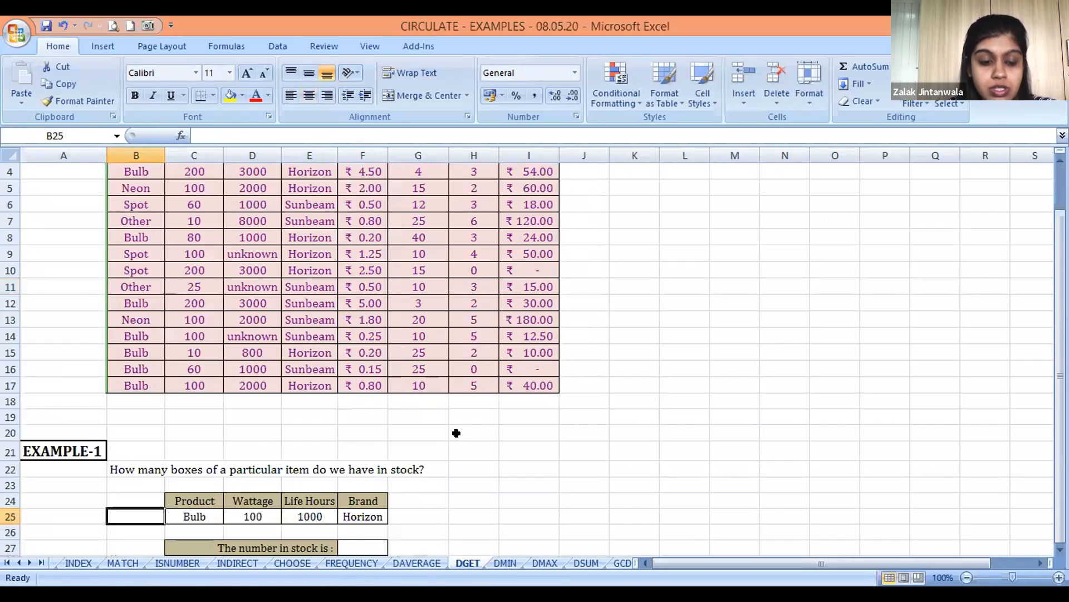
Examine the stock table's Product, Wattage and Life Hours entries against the EXAMPLE-1 criteria
{"action": "key", "text": "Right"}
{"action": "key", "text": "Up"}
{"action": "key", "text": "Up"}
{"action": "key", "text": "Left"}
{"action": "key", "text": "Up"}
{"action": "key", "text": "Up"}
{"action": "key", "text": "Up"}
{"action": "key", "text": "Up"}
{"action": "key", "text": "Up"}
{"action": "key", "text": "Up"}
{"action": "key", "text": "Up"}
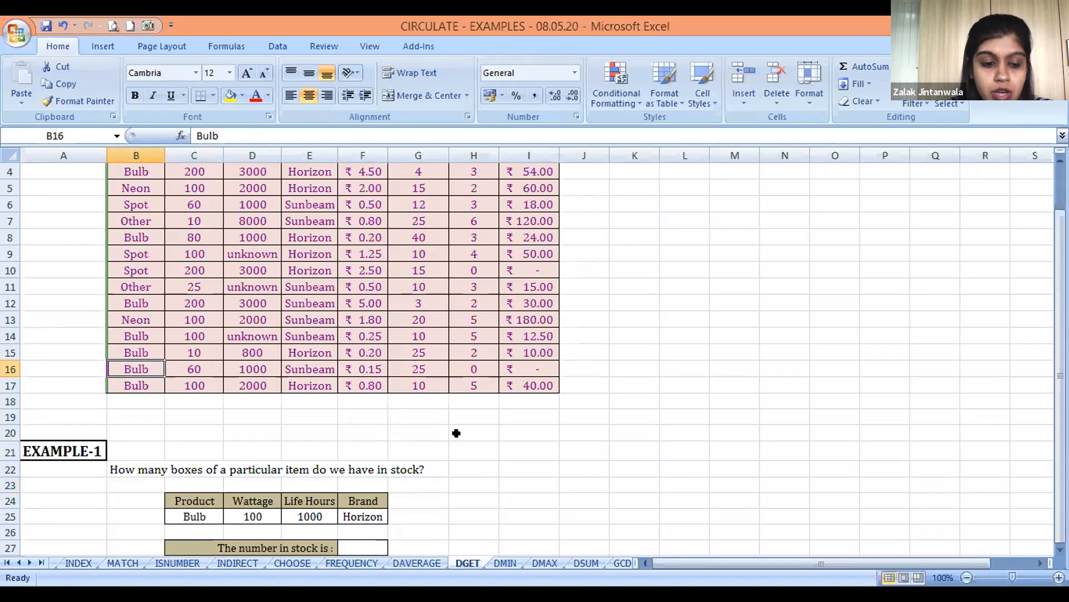
{"action": "key", "text": "Right"}
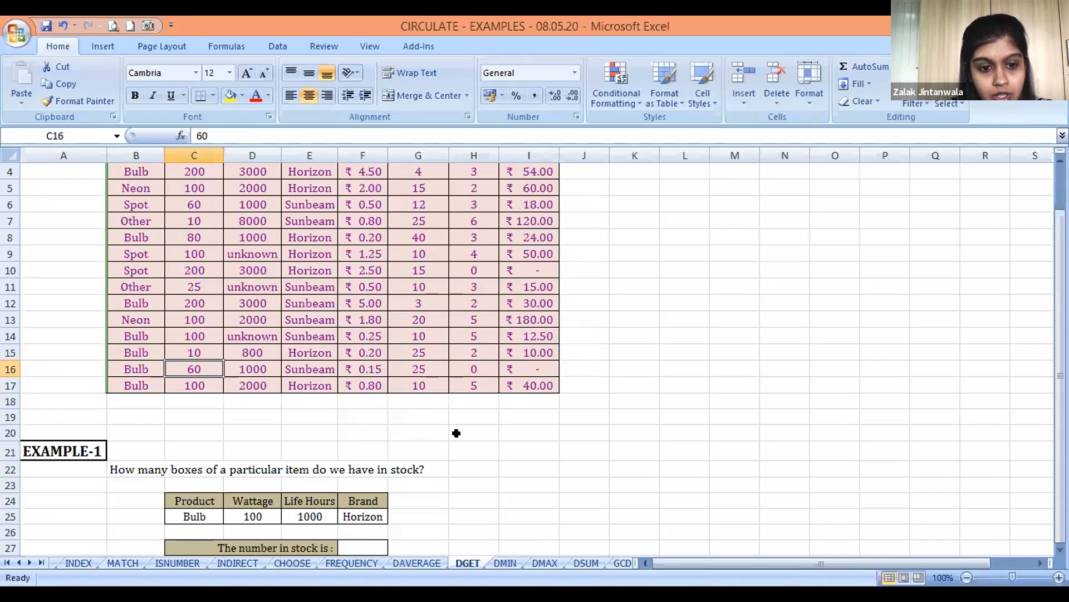
{"action": "key", "text": "Right"}
{"action": "key", "text": "Down"}
{"action": "key", "text": "Down"}
{"action": "key", "text": "Down"}
{"action": "key", "text": "Down"}
{"action": "key", "text": "Down"}
{"action": "key", "text": "Down"}
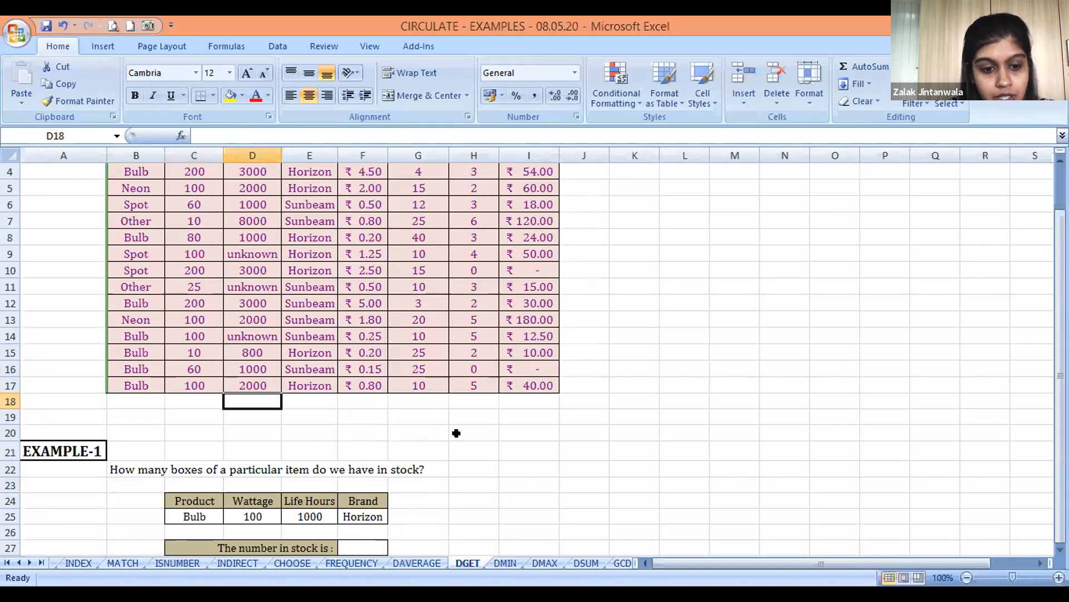
Examine the EXAMPLE-1 criteria block C24:F25 and the "The number in stock is :" label in C27
{"action": "key", "text": "Down"}
{"action": "key", "text": "Down"}
{"action": "key", "text": "Right"}
{"action": "key", "text": "Down"}
{"action": "key", "text": "Right"}
{"action": "key", "text": "Up"}
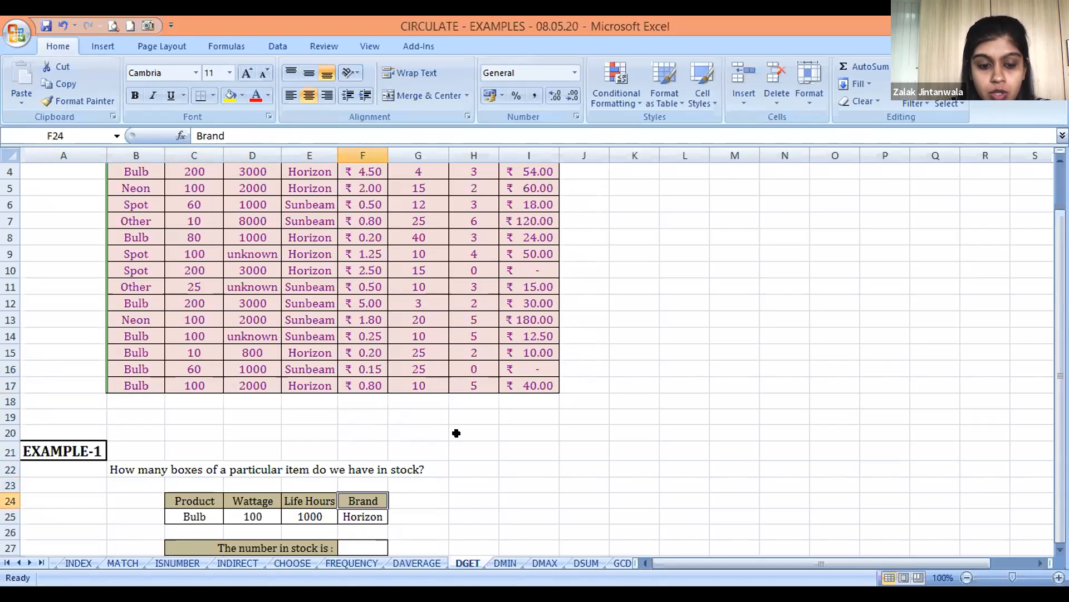
{"action": "key", "text": "Left"}
{"action": "key", "text": "Down"}
{"action": "key", "text": "Left"}
{"action": "key", "text": "Left"}
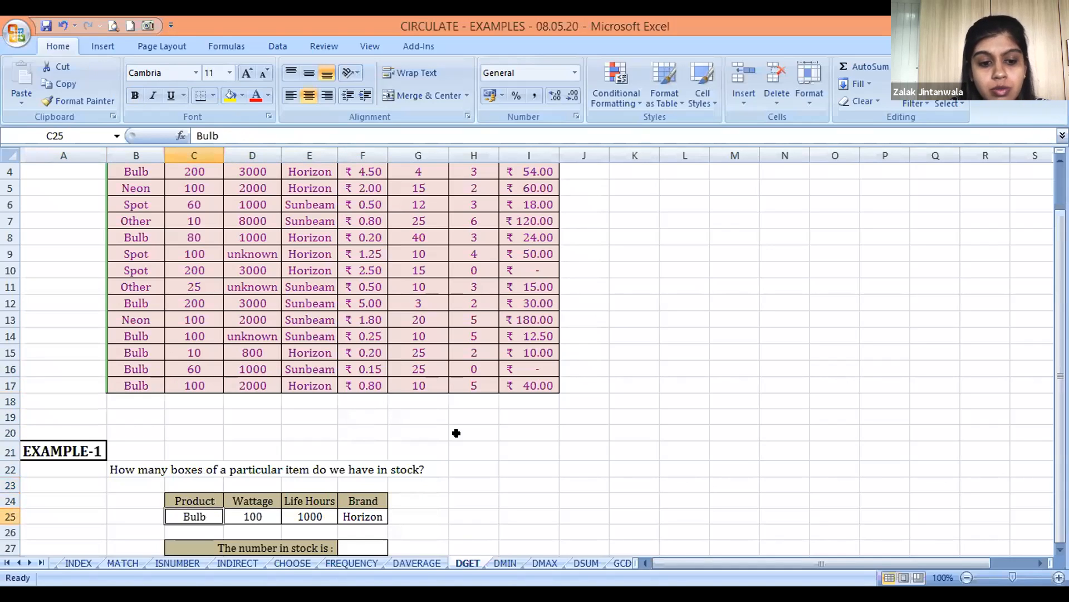
{"action": "key", "text": "Down"}
{"action": "key", "text": "Down"}
{"action": "key", "text": "Right"}
{"action": "key", "text": "Left"}
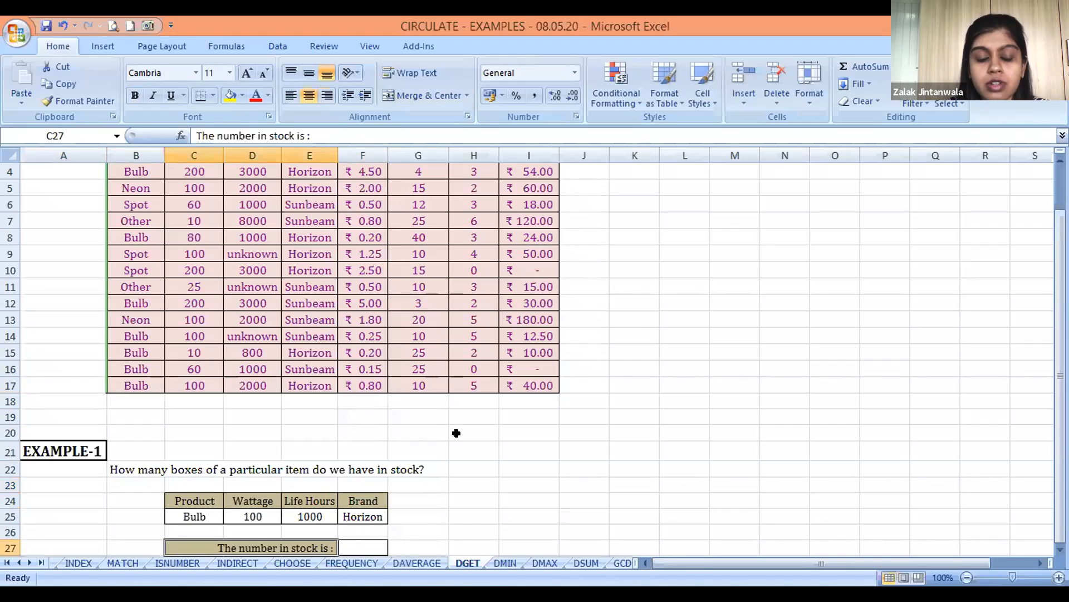
Start a DGET formula in F27 with the whole stock table including headers, B3:I17, as the database
{"action": "key", "text": "Right"}
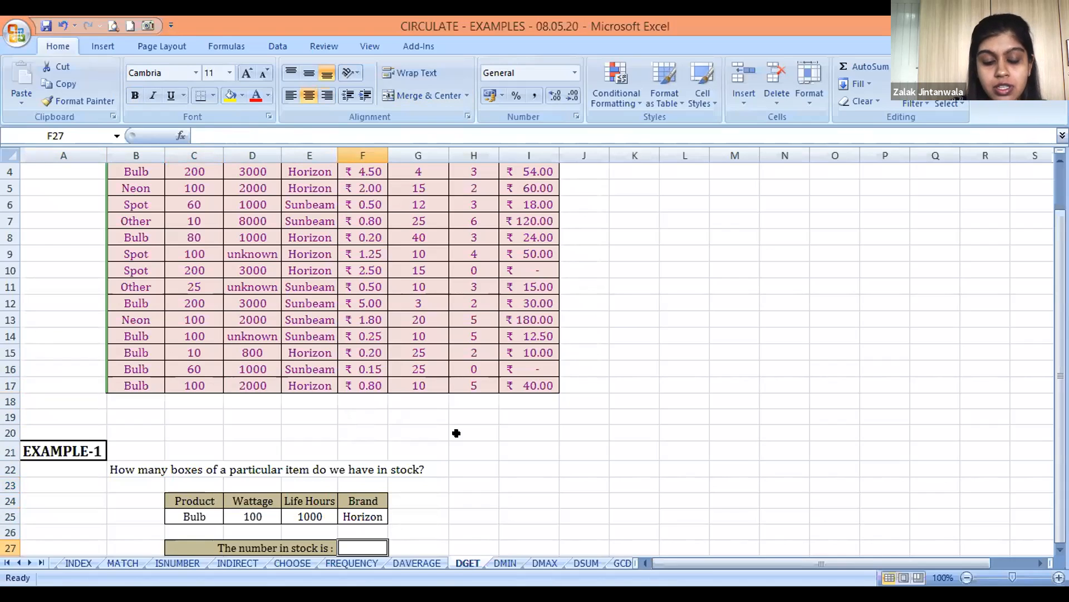
{"action": "type", "text": "=D"}
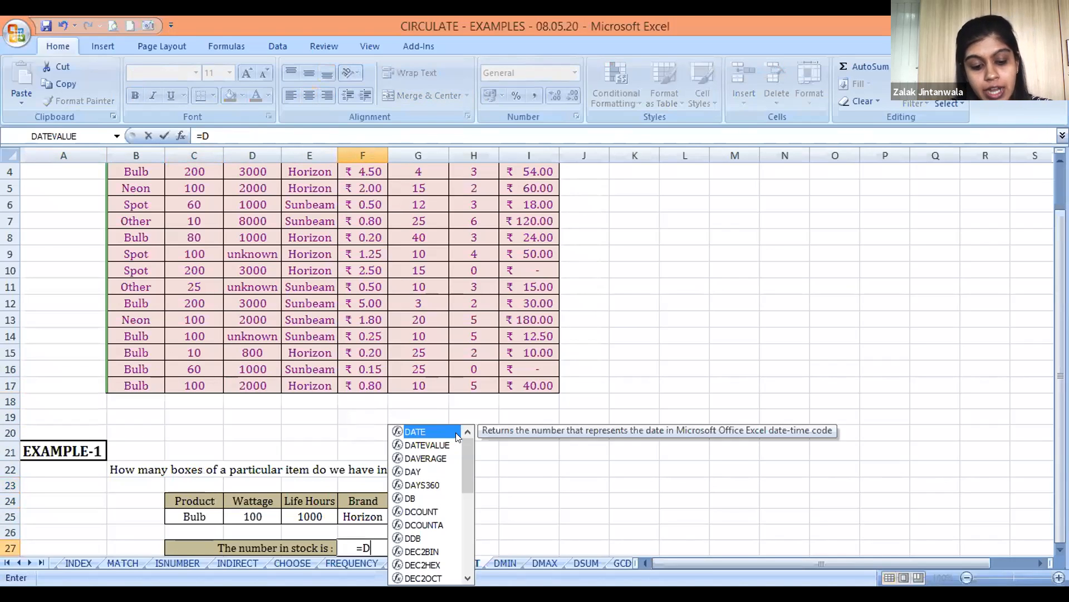
{"action": "type", "text": "GET("}
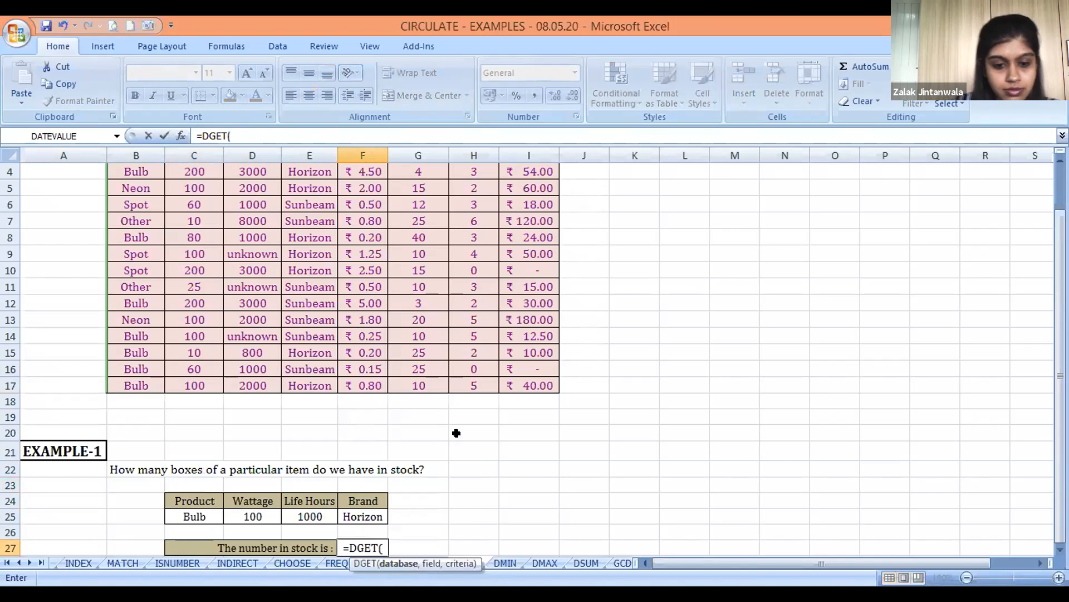
{"action": "key", "text": "Left"}
{"action": "key", "text": "Left"}
{"action": "key", "text": "Left"}
{"action": "key", "text": "Up"}
{"action": "key", "text": "Up"}
{"action": "key", "text": "Up"}
{"action": "key", "text": "Up"}
{"action": "key", "text": "Up"}
{"action": "key", "text": "Up"}
{"action": "key", "text": "Up"}
{"action": "key", "text": "Left"}
{"action": "key", "text": "Up"}
{"action": "key", "text": "Up"}
{"action": "key", "text": "Up"}
{"action": "key", "text": "Up"}
{"action": "key", "text": "Up"}
{"action": "key", "text": "Up"}
{"action": "key", "text": "Up"}
{"action": "key", "text": "Up"}
{"action": "key", "text": "Up"}
{"action": "key", "text": "Up"}
{"action": "key", "text": "Up"}
{"action": "key", "text": "Up"}
{"action": "key", "text": "Up"}
{"action": "key", "text": "Up"}
{"action": "key", "text": "Up"}
{"action": "key", "text": "Up"}
{"action": "key", "text": "Up"}
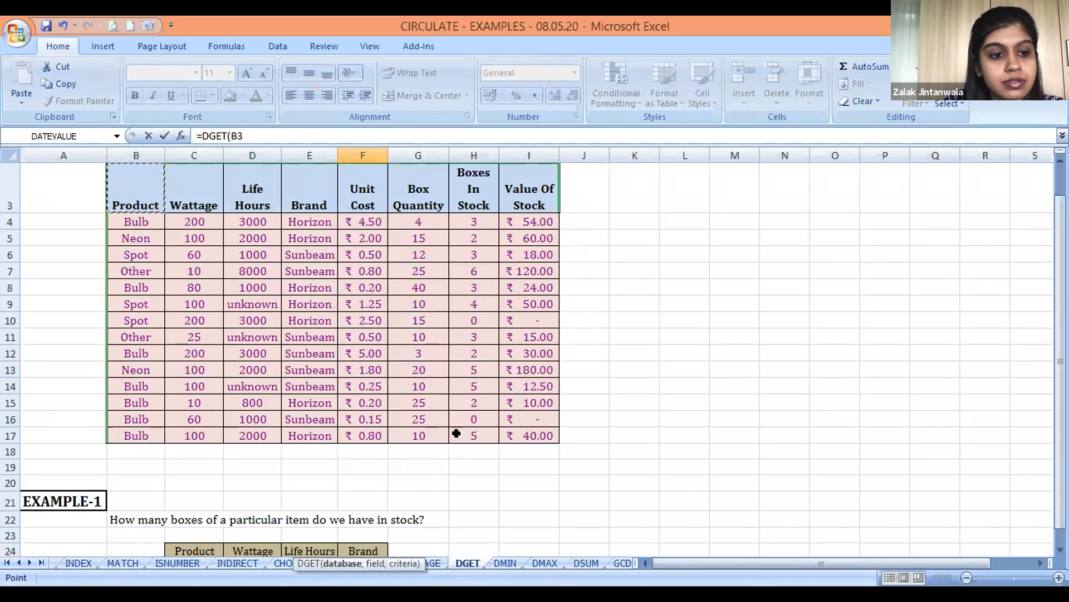
{"action": "key", "text": "ctrl+shift+Down"}
{"action": "key", "text": "ctrl+shift+Right"}
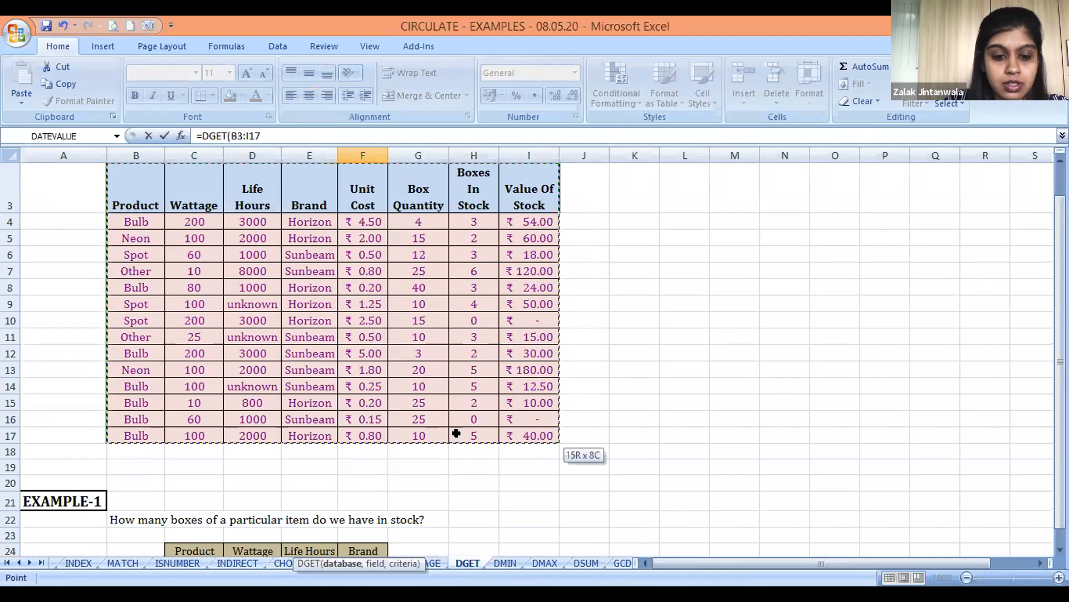
{"action": "type", "text": ","}
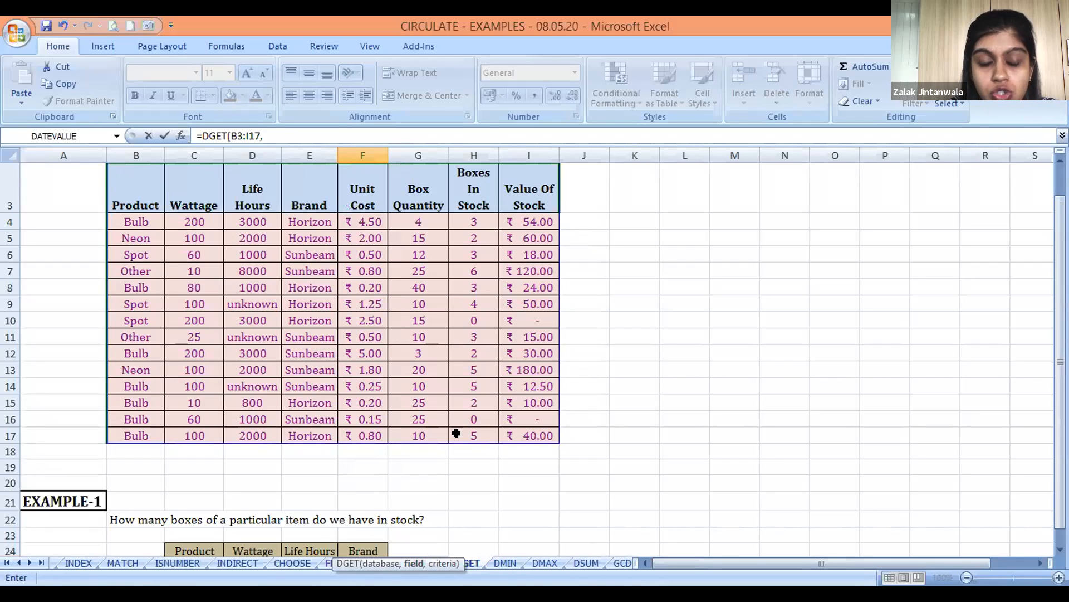
Complete the DGET formula with the Boxes In Stock header H3 as the field and C24:F25 as the criteria, and enter it
{"action": "left_click", "coordinate": [476, 186]}
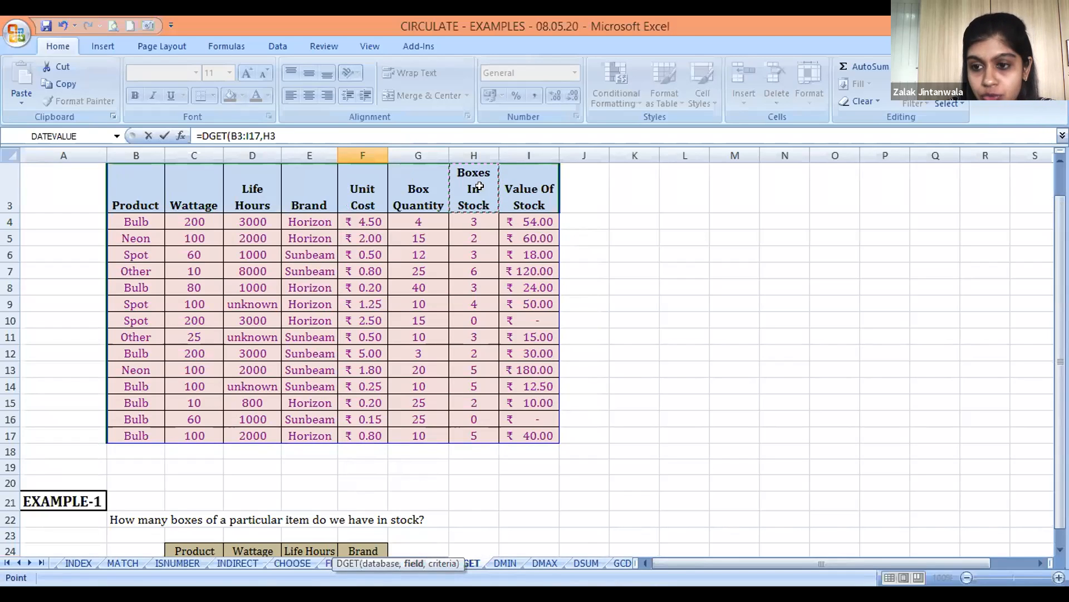
{"action": "type", "text": ","}
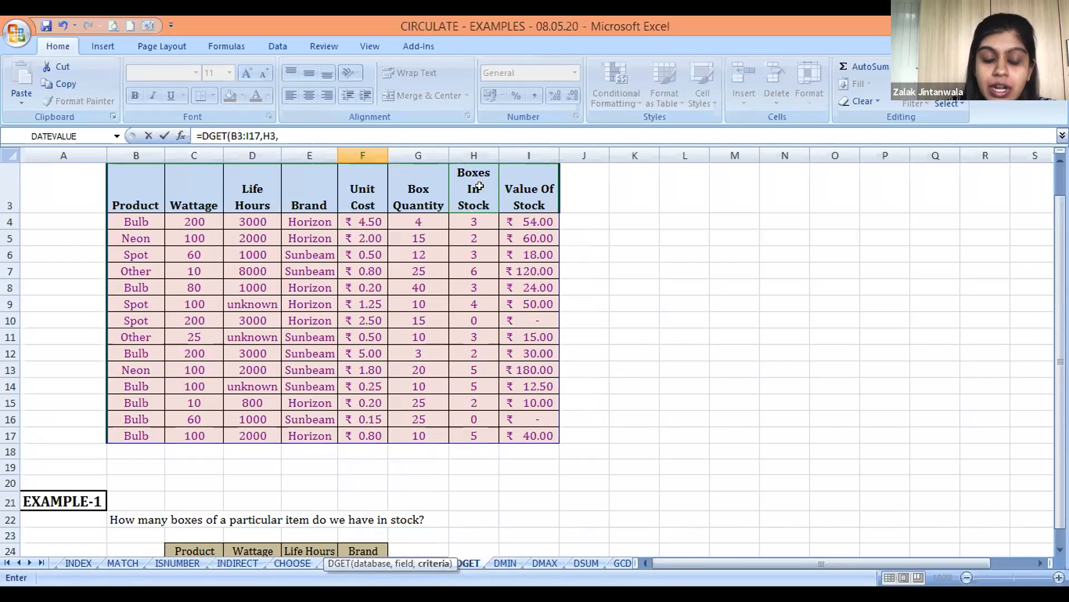
{"action": "left_click", "coordinate": [471, 534]}
{"action": "key", "text": "Down"}
{"action": "key", "text": "Left"}
{"action": "key", "text": "Left"}
{"action": "key", "text": "Left"}
{"action": "key", "text": "Up"}
{"action": "key", "text": "Down"}
{"action": "key", "text": "Left"}
{"action": "key", "text": "Left"}
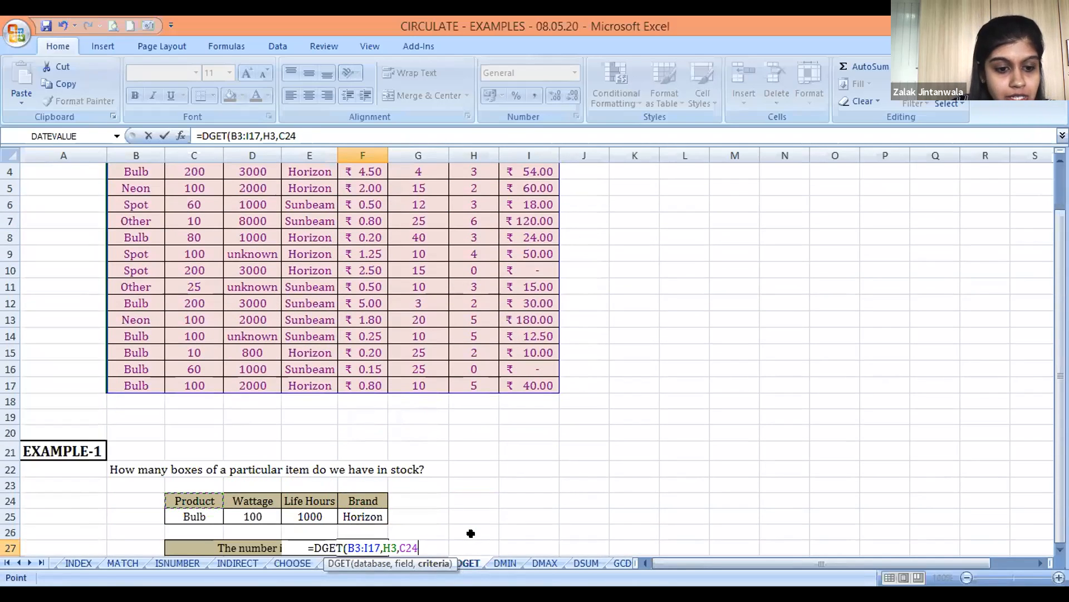
{"action": "key", "text": "shift+Down"}
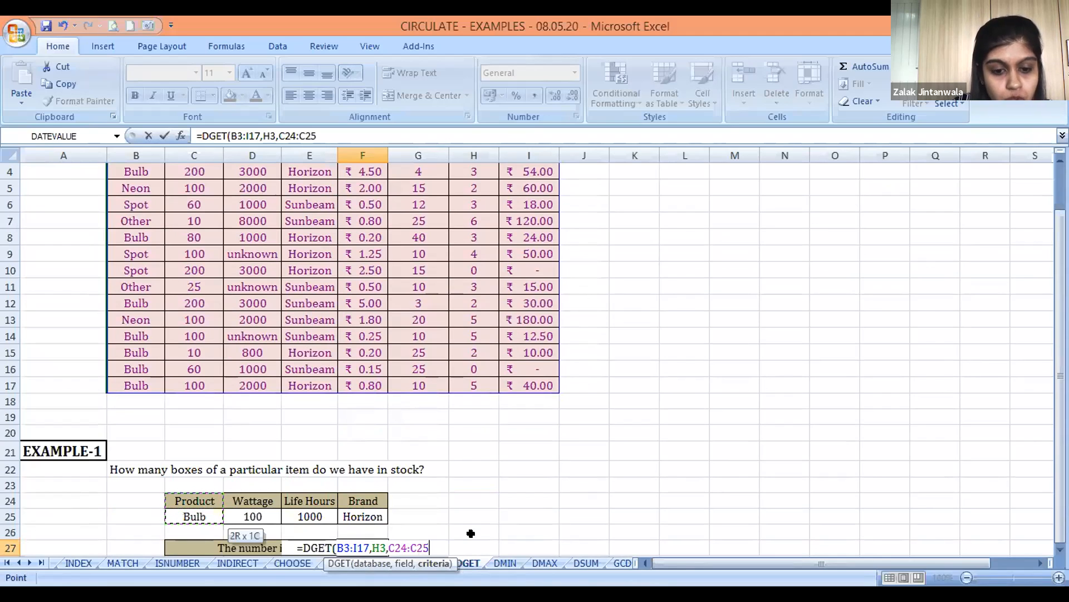
{"action": "key", "text": "shift+Right"}
{"action": "key", "text": "shift+Right"}
{"action": "key", "text": "shift+Right"}
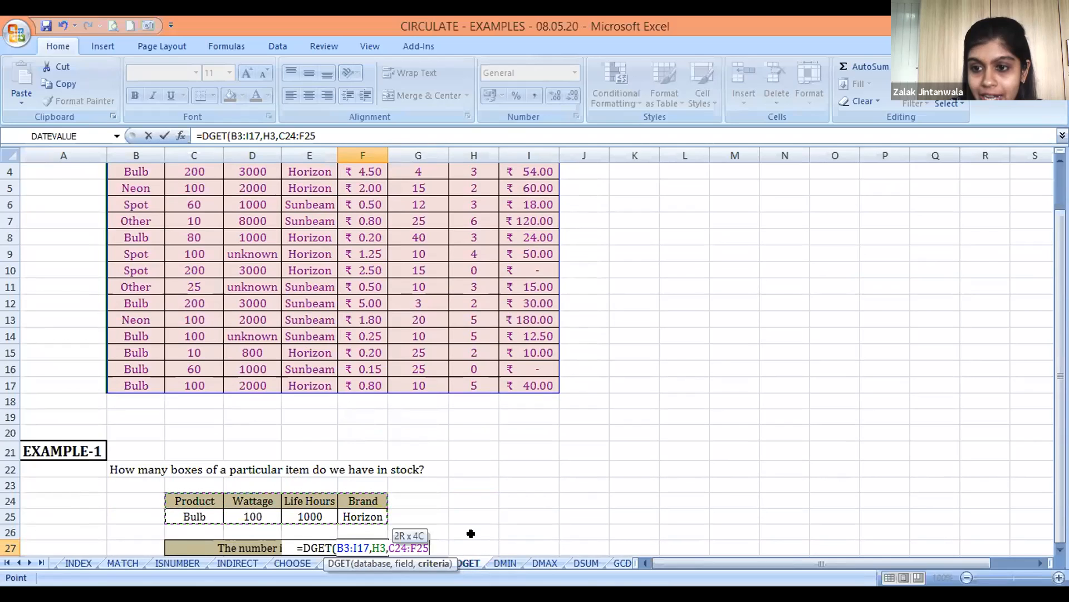
{"action": "type", "text": ")"}
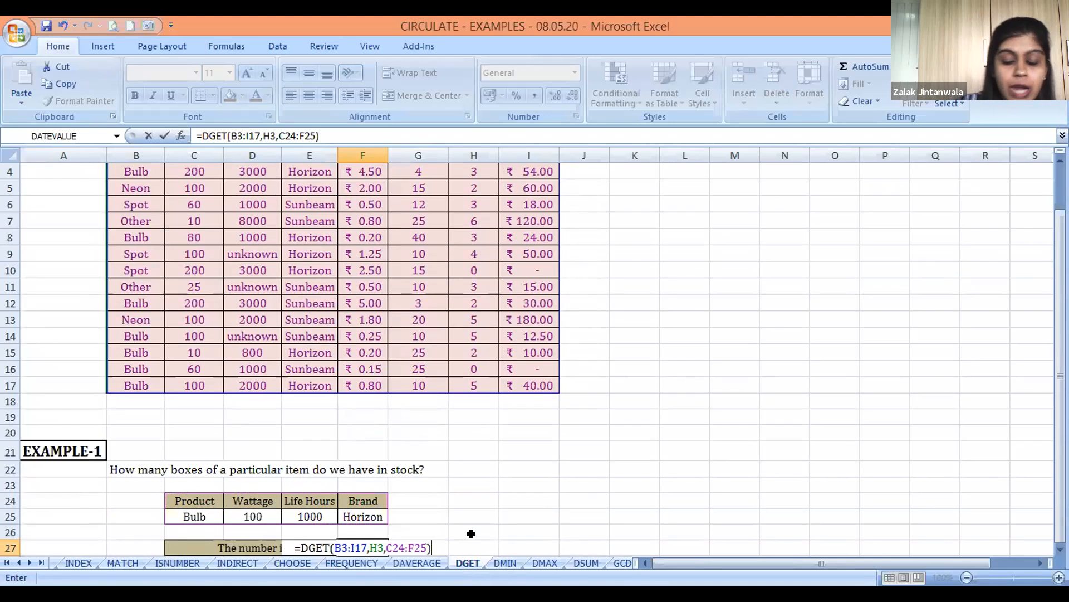
{"action": "key", "text": "Return"}
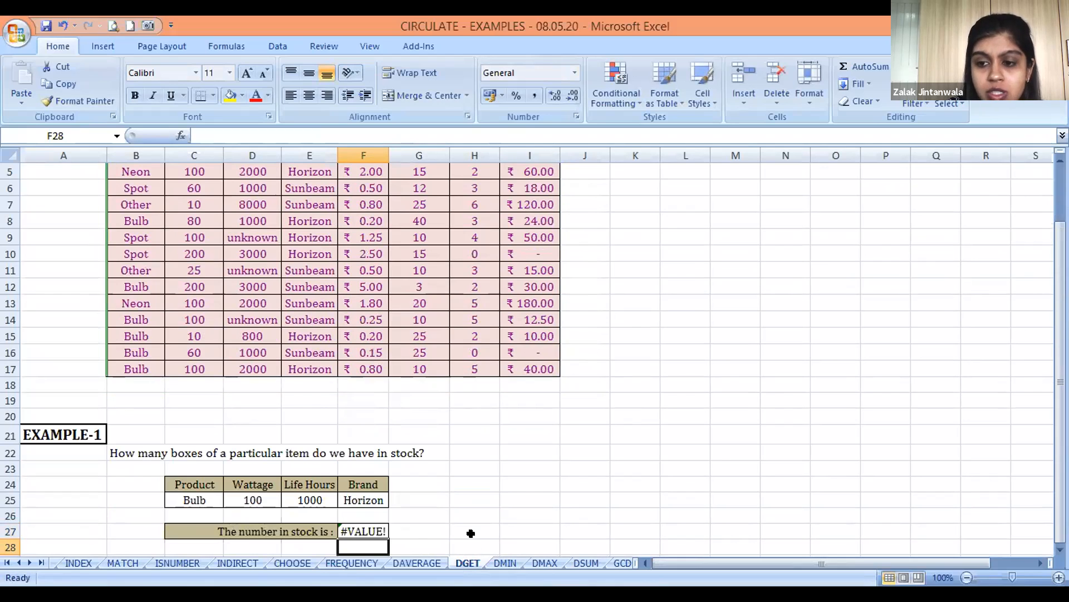
Look back over the stock table from the EXAMPLE-1 result up to the Product header
{"action": "key", "text": "Up"}
{"action": "key", "text": "Left"}
{"action": "key", "text": "Left"}
{"action": "key", "text": "Left"}
{"action": "key", "text": "Left"}
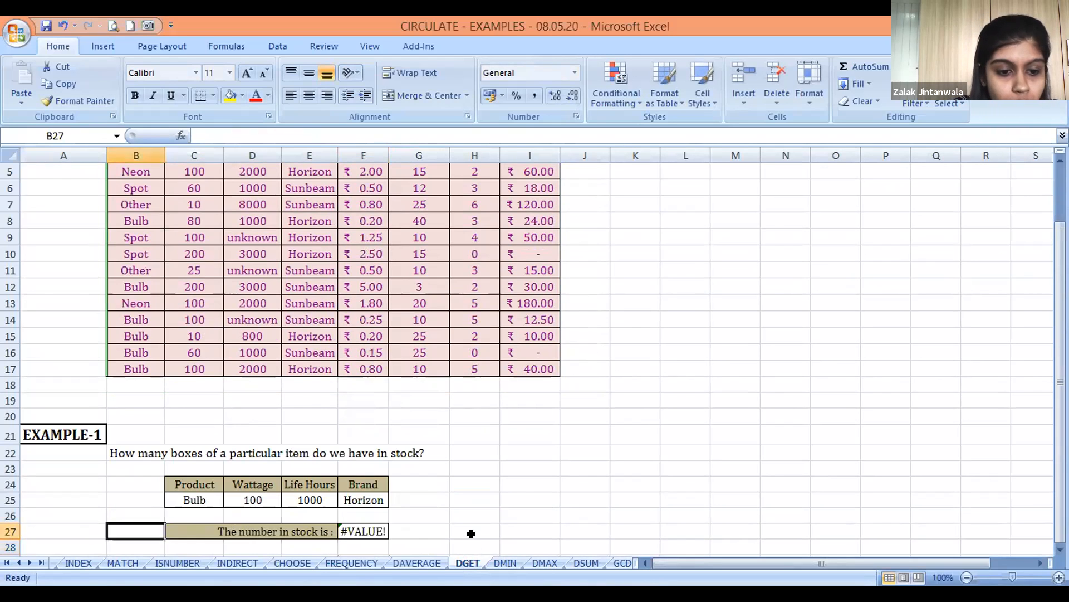
{"action": "key", "text": "Left"}
{"action": "key", "text": "Up"}
{"action": "key", "text": "Up"}
{"action": "key", "text": "Up"}
{"action": "key", "text": "Up"}
{"action": "key", "text": "Up"}
{"action": "key", "text": "Up"}
{"action": "key", "text": "Up"}
{"action": "key", "text": "Up"}
{"action": "key", "text": "Up"}
{"action": "key", "text": "Up"}
{"action": "key", "text": "Up"}
{"action": "key", "text": "Up"}
{"action": "key", "text": "Up"}
{"action": "key", "text": "Up"}
{"action": "key", "text": "Up"}
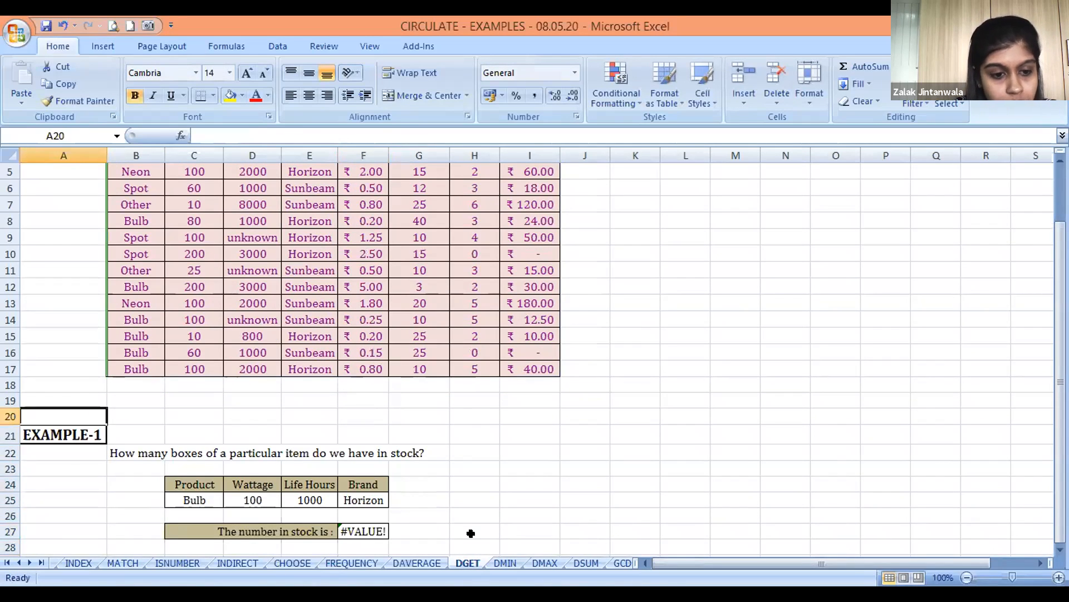
{"action": "key", "text": "Right"}
{"action": "key", "text": "Up"}
{"action": "key", "text": "Up"}
{"action": "key", "text": "Up"}
{"action": "key", "text": "Up"}
{"action": "key", "text": "Up"}
{"action": "key", "text": "Up"}
{"action": "key", "text": "Up"}
{"action": "key", "text": "Up"}
{"action": "key", "text": "Up"}
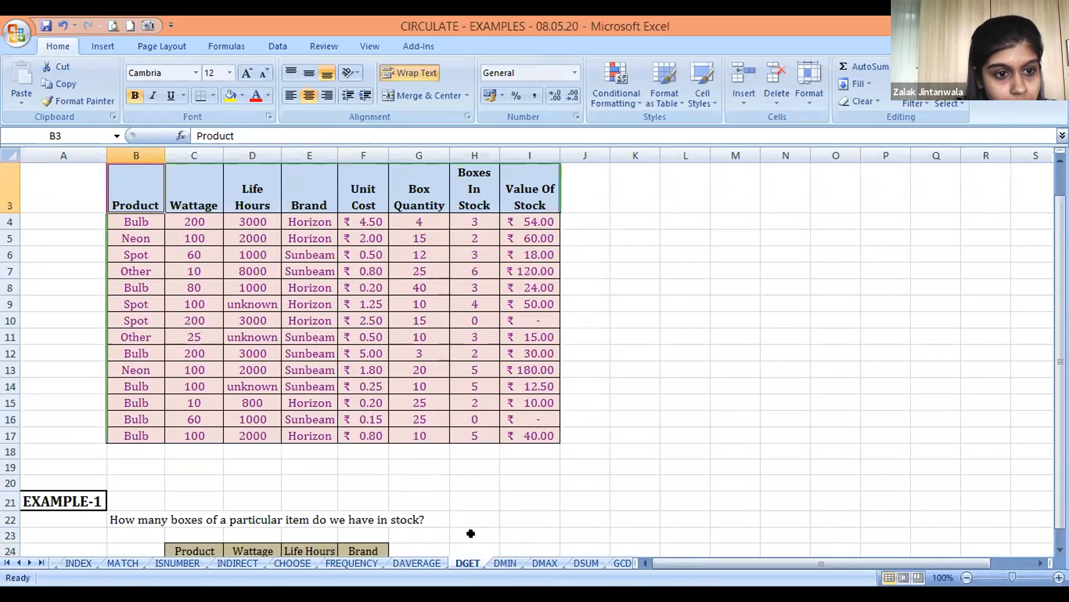
Check the Bulb rows of the stock table across Product to Brand for a match with the EXAMPLE-1 criteria
{"action": "key", "text": "Left"}
{"action": "key", "text": "Down"}
{"action": "key", "text": "Down"}
{"action": "key", "text": "Down"}
{"action": "key", "text": "Down"}
{"action": "key", "text": "Down"}
{"action": "key", "text": "Down"}
{"action": "key", "text": "Down"}
{"action": "key", "text": "Down"}
{"action": "key", "text": "Down"}
{"action": "key", "text": "Down"}
{"action": "key", "text": "Down"}
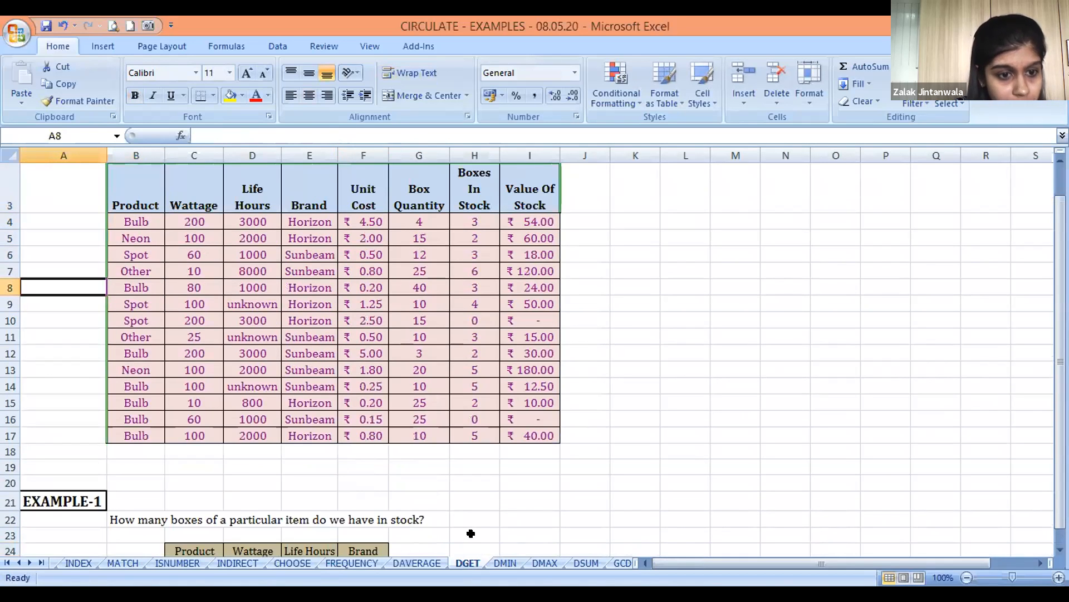
{"action": "key", "text": "Right"}
{"action": "key", "text": "Right"}
{"action": "key", "text": "Right"}
{"action": "key", "text": "Right"}
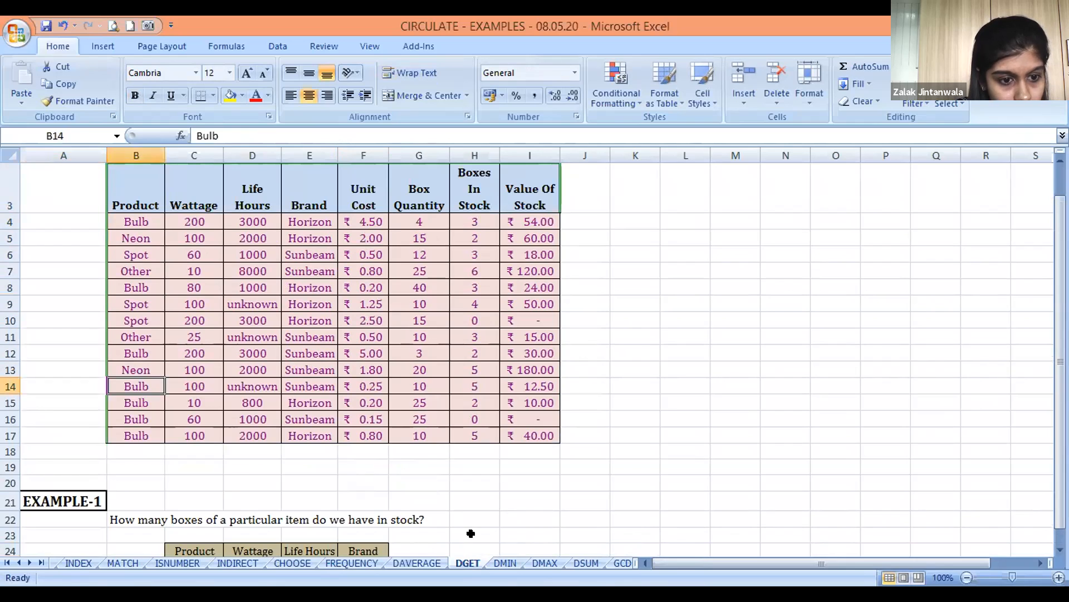
{"action": "key", "text": "Down"}
{"action": "key", "text": "Down"}
{"action": "key", "text": "Down"}
{"action": "key", "text": "Up"}
{"action": "key", "text": "Up"}
Compare the Life Hours of the 100-watt Bulb rows 14 and 17 with the EXAMPLE-1 criterion
{"action": "key", "text": "Up"}
{"action": "key", "text": "Down"}
{"action": "key", "text": "Down"}
{"action": "key", "text": "Down"}
{"action": "key", "text": "Down"}
{"action": "key", "text": "Down"}
{"action": "key", "text": "Down"}
{"action": "key", "text": "Down"}
{"action": "key", "text": "Down"}
{"action": "key", "text": "Down"}
{"action": "key", "text": "Down"}
{"action": "key", "text": "Down"}
{"action": "key", "text": "Down"}
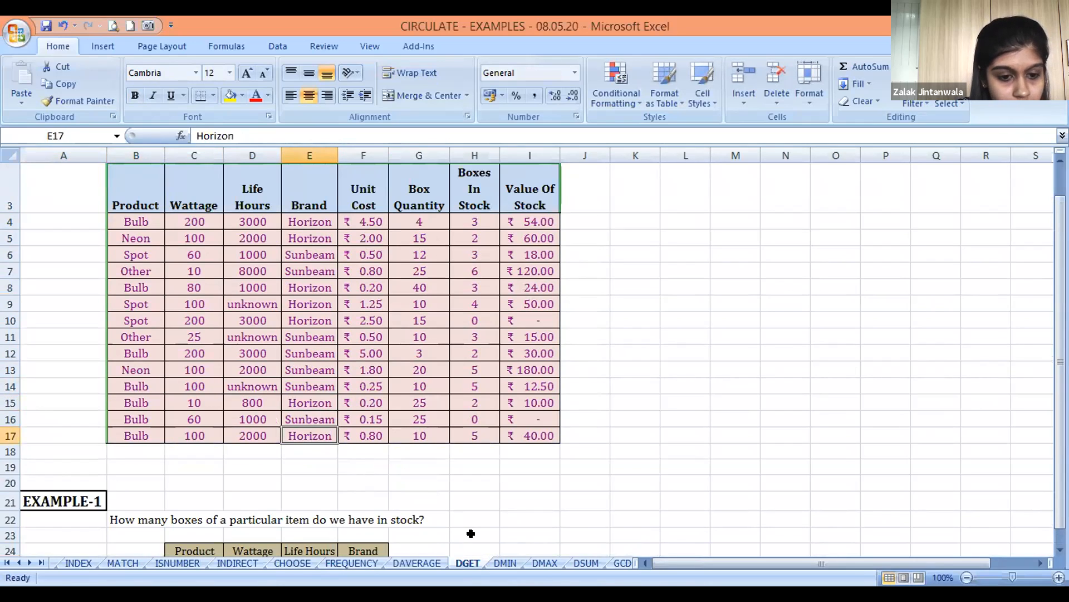
{"action": "key", "text": "Up"}
{"action": "key", "text": "Up"}
{"action": "key", "text": "Up"}
{"action": "key", "text": "Up"}
{"action": "key", "text": "Up"}
{"action": "key", "text": "Up"}
{"action": "key", "text": "Up"}
{"action": "key", "text": "Up"}
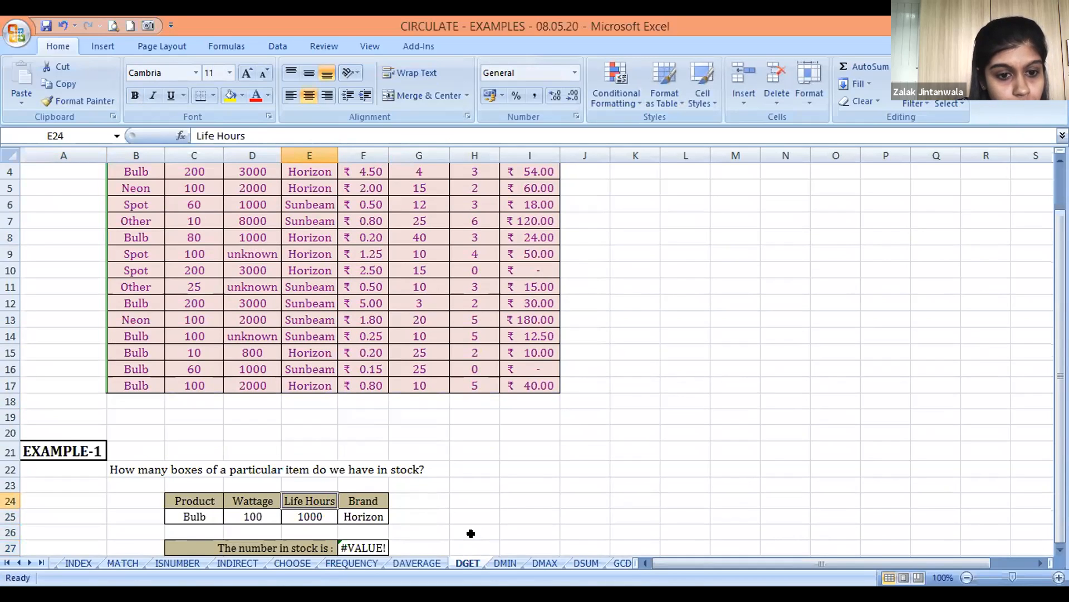
{"action": "key", "text": "Left"}
{"action": "key", "text": "Up"}
{"action": "key", "text": "Up"}
{"action": "key", "text": "Up"}
{"action": "key", "text": "Up"}
{"action": "key", "text": "Down"}
{"action": "key", "text": "Down"}
{"action": "key", "text": "Down"}
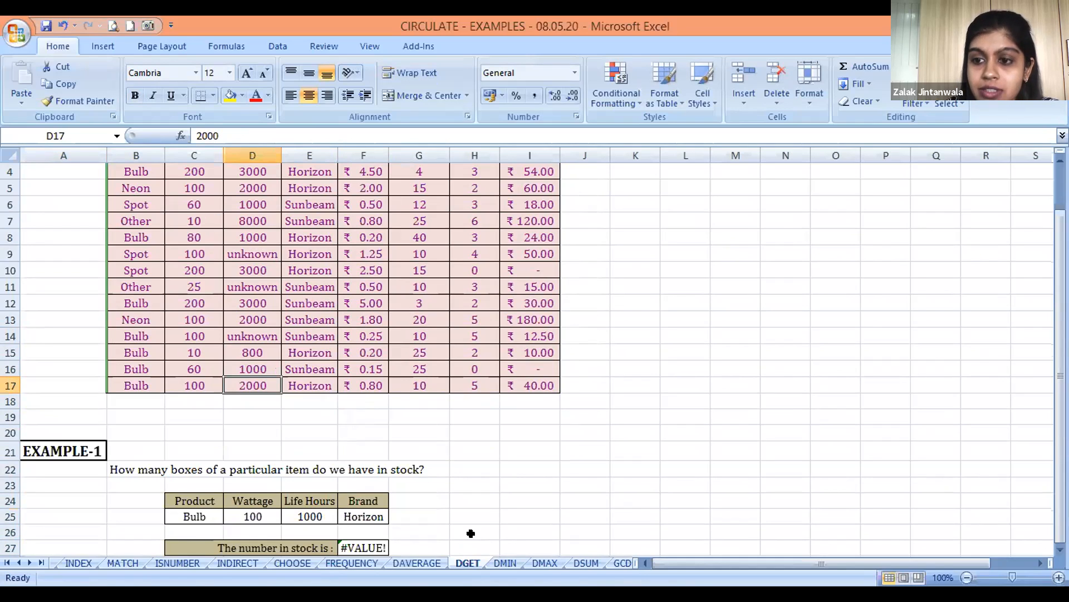
{"action": "key", "text": "Up"}
{"action": "key", "text": "Up"}
{"action": "key", "text": "Up"}
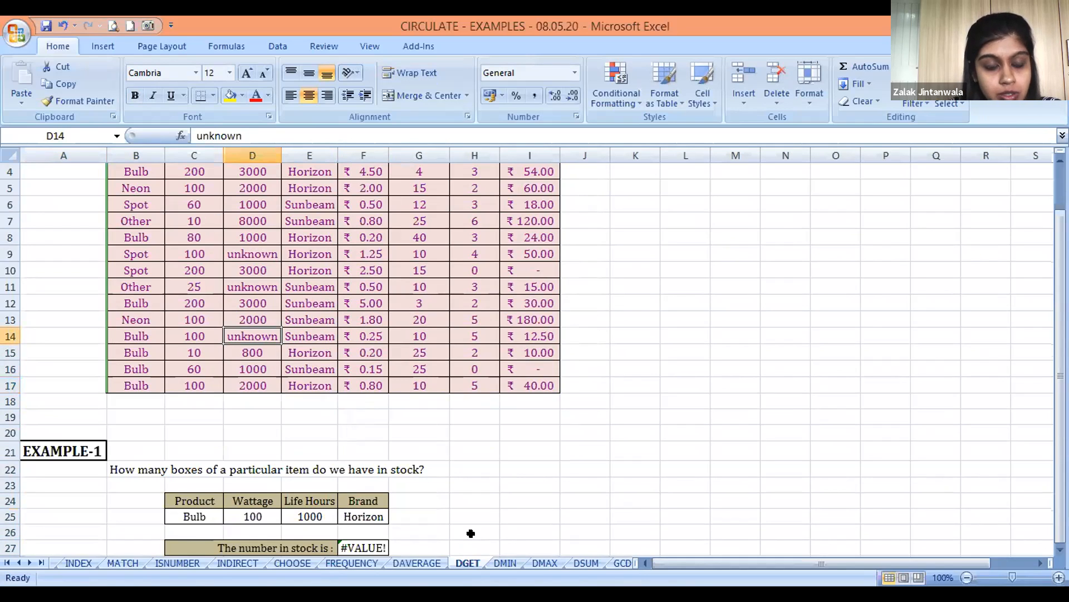
{"action": "key", "text": "Down"}
{"action": "key", "text": "Down"}
{"action": "key", "text": "Down"}
{"action": "key", "text": "Down"}
{"action": "key", "text": "Down"}
{"action": "key", "text": "Down"}
{"action": "key", "text": "Down"}
{"action": "key", "text": "Down"}
{"action": "key", "text": "Down"}
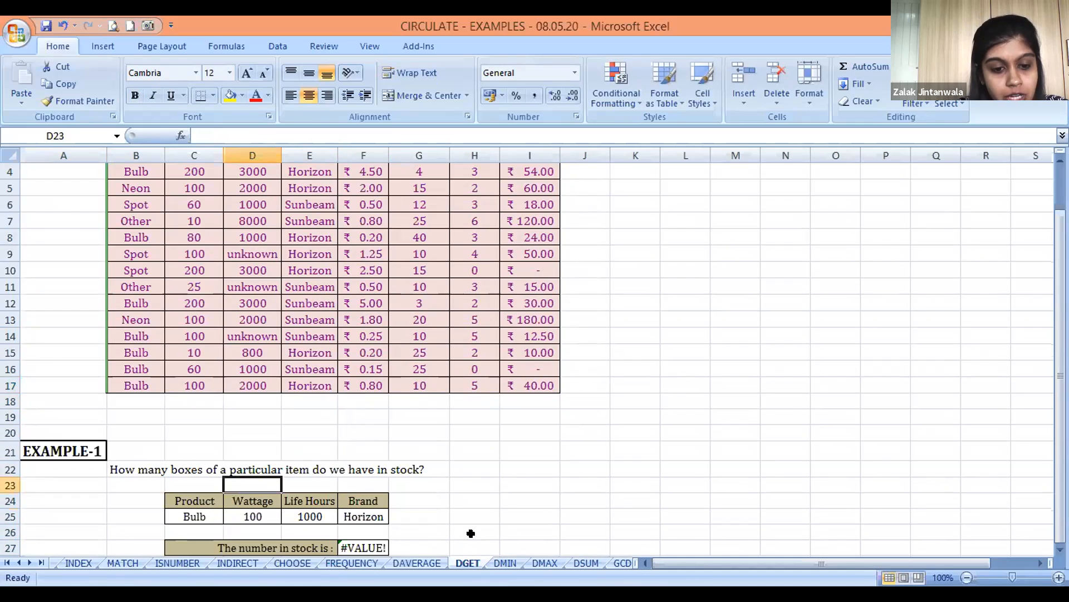
Set the Life Hours criterion in E25 to 2000
{"action": "key", "text": "Down"}
{"action": "key", "text": "Down"}
{"action": "key", "text": "Right"}
{"action": "type", "text": "2000"}
{"action": "key", "text": "Return"}
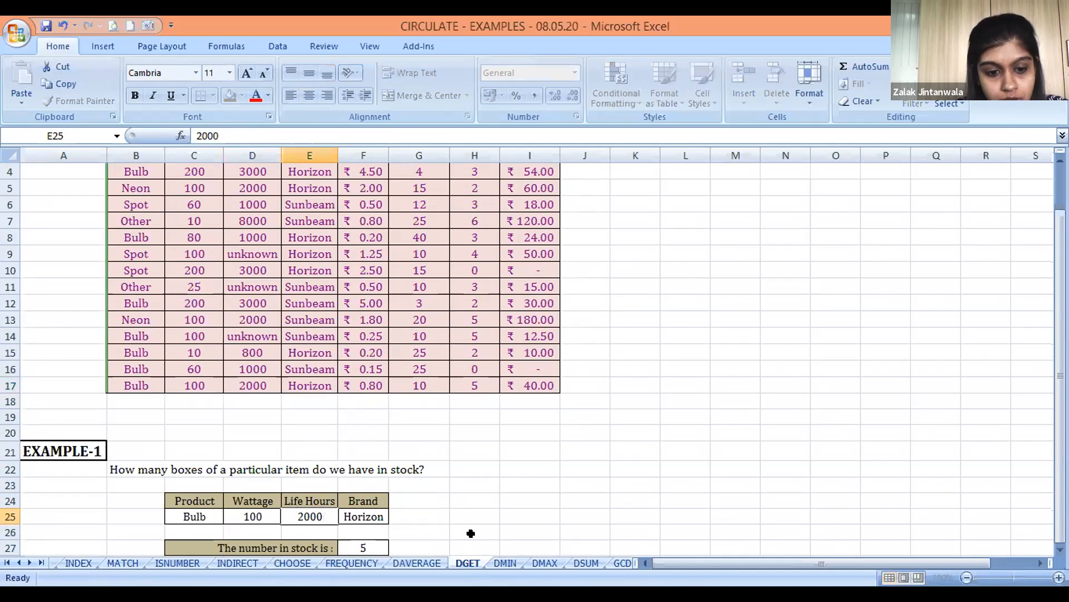
Trace the matching stock row 17 from Product across to Boxes In Stock to verify the DGET result
{"action": "key", "text": "Up"}
{"action": "key", "text": "Up"}
{"action": "key", "text": "Up"}
{"action": "key", "text": "Up"}
{"action": "key", "text": "Up"}
{"action": "key", "text": "Up"}
{"action": "key", "text": "Up"}
{"action": "key", "text": "Up"}
{"action": "key", "text": "Up"}
{"action": "key", "text": "Left"}
{"action": "key", "text": "Left"}
{"action": "key", "text": "Left"}
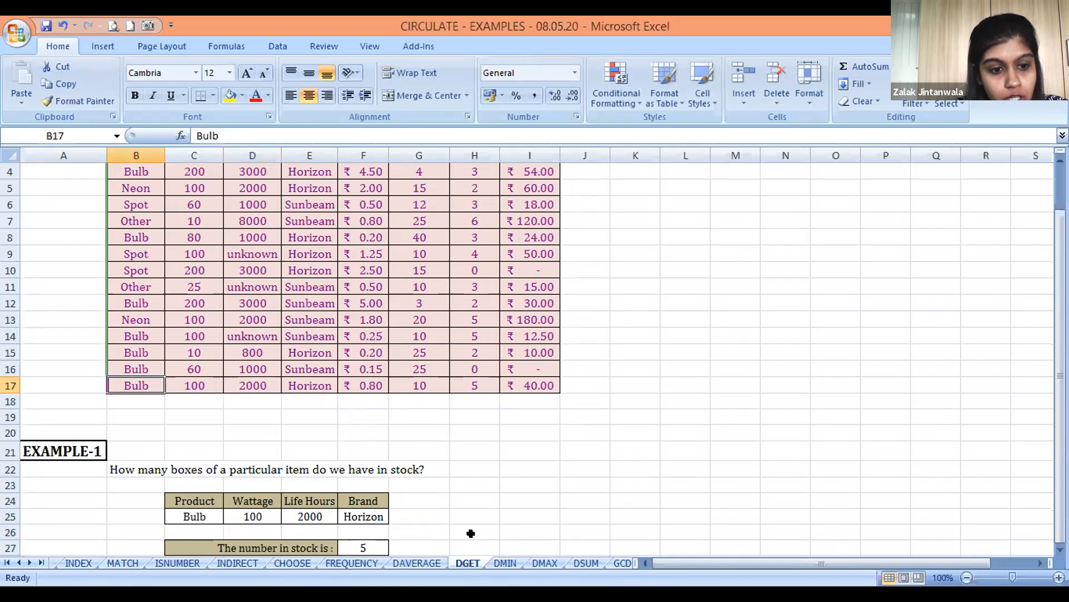
{"action": "key", "text": "Right"}
{"action": "key", "text": "Right"}
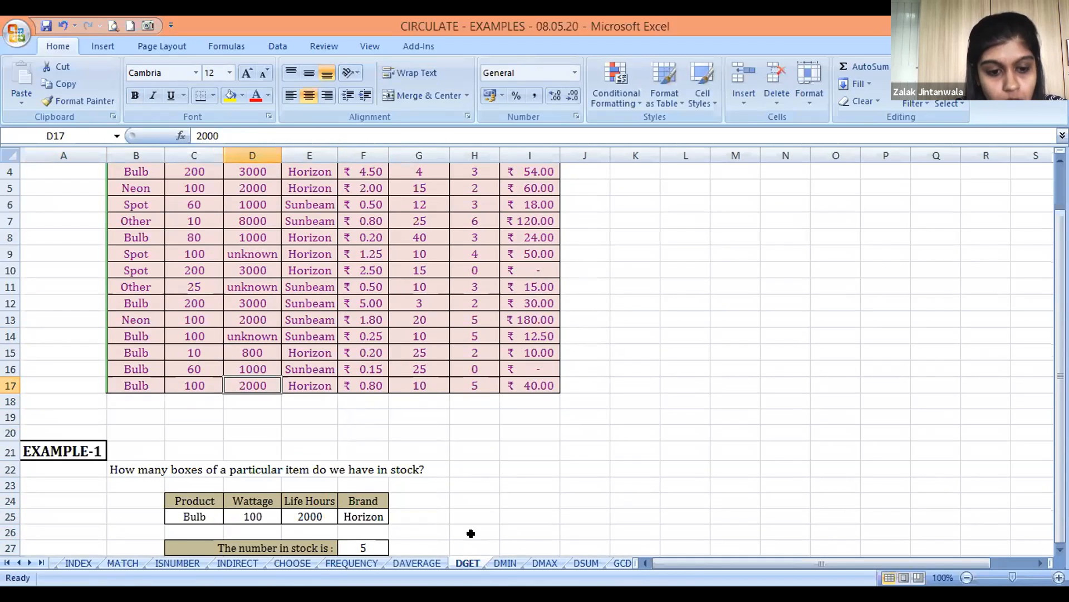
{"action": "key", "text": "Right"}
{"action": "key", "text": "Right"}
{"action": "key", "text": "Right"}
{"action": "key", "text": "Right"}
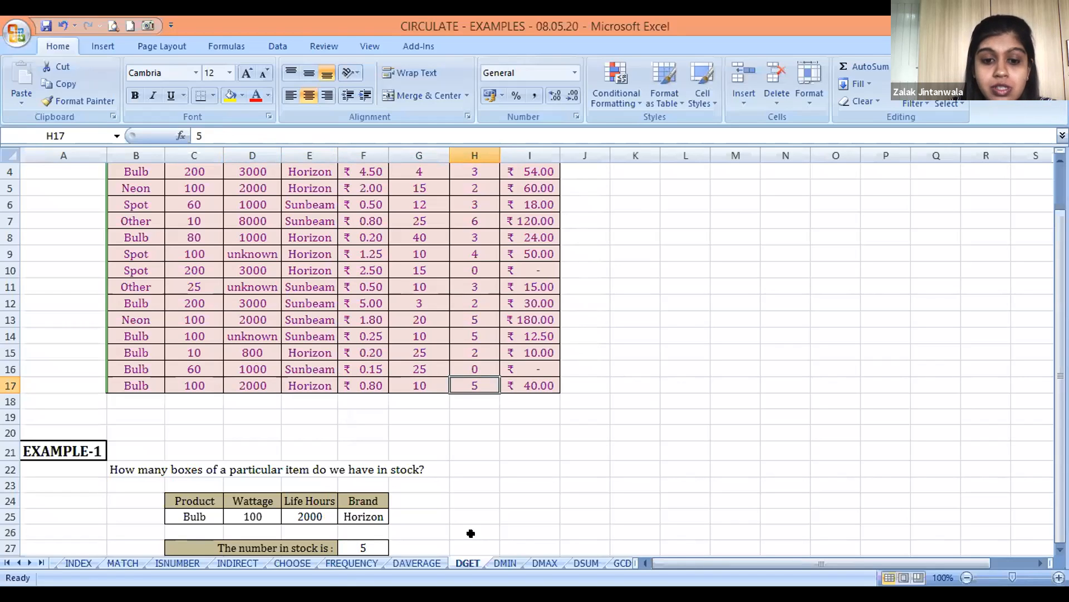
Set the Life Hours of the Bulb in row 14, cell D14, to 2000
{"action": "key", "text": "Left"}
{"action": "key", "text": "Left"}
{"action": "key", "text": "Left"}
{"action": "key", "text": "Up"}
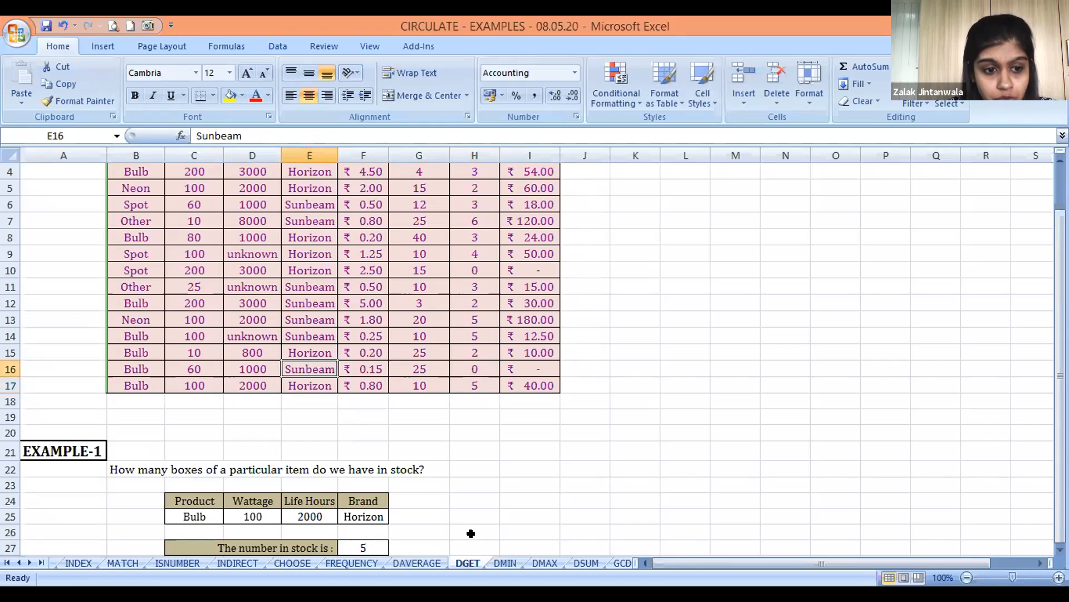
{"action": "key", "text": "Left"}
{"action": "key", "text": "Up"}
{"action": "key", "text": "Left"}
{"action": "key", "text": "Up"}
{"action": "key", "text": "Right"}
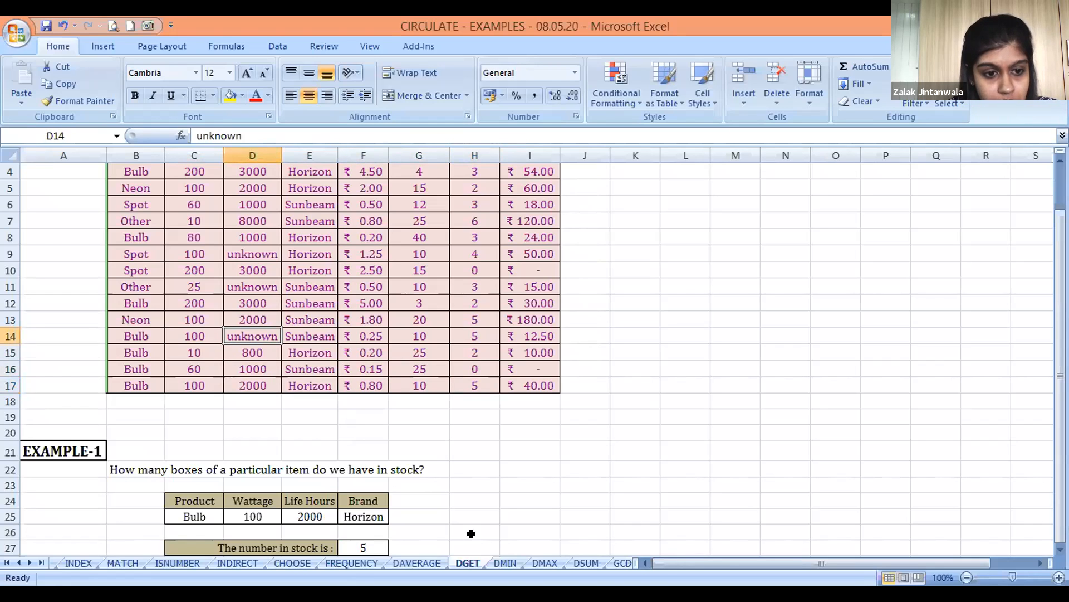
{"action": "type", "text": "2000"}
{"action": "key", "text": "Return"}
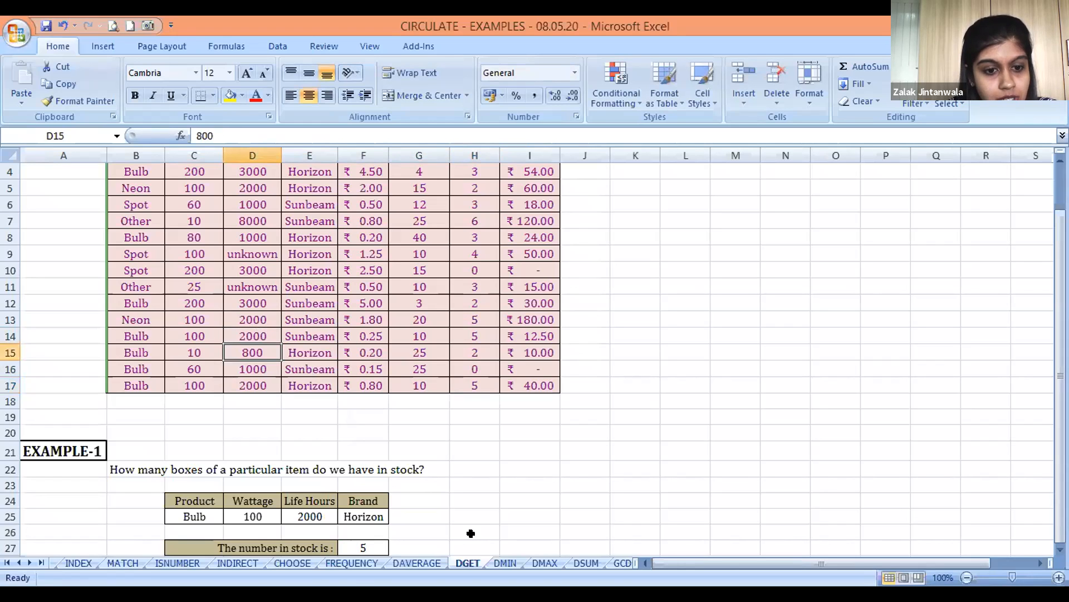
Change the Brand in E14 to HORIZON so two rows match the criteria, and check the DGET formula in F27
{"action": "key", "text": "Up"}
{"action": "key", "text": "Right"}
{"action": "type", "text": "HORIZON"}
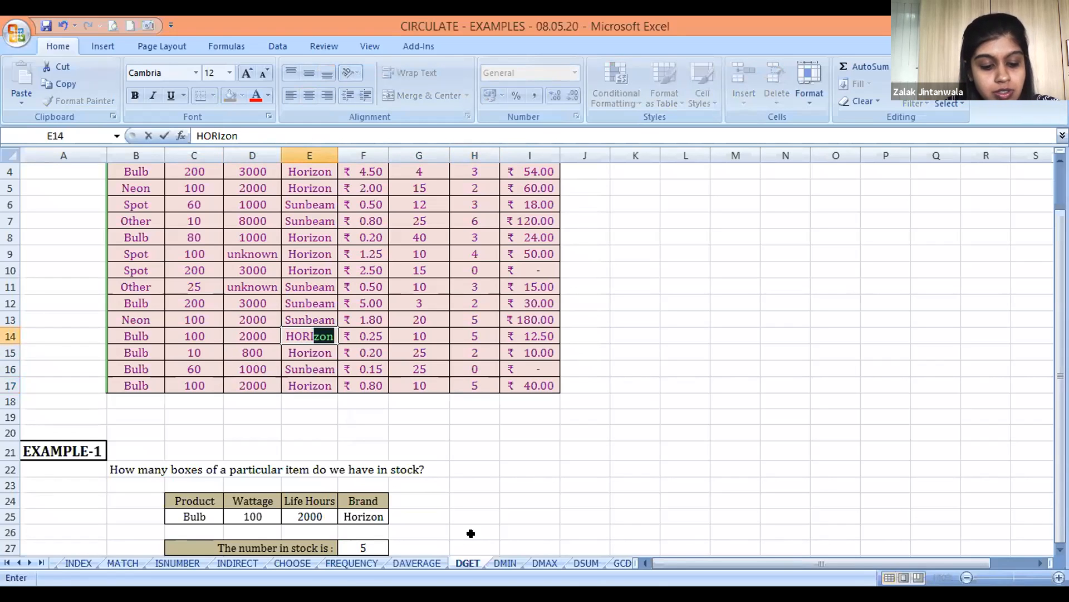
{"action": "key", "text": "Return"}
{"action": "key", "text": "Up"}
{"action": "key", "text": "Down"}
{"action": "key", "text": "Down"}
{"action": "key", "text": "Down"}
{"action": "key", "text": "Down"}
{"action": "key", "text": "Down"}
{"action": "key", "text": "Down"}
{"action": "key", "text": "Down"}
{"action": "key", "text": "Down"}
{"action": "key", "text": "Down"}
{"action": "key", "text": "Down"}
{"action": "key", "text": "Down"}
{"action": "key", "text": "Down"}
{"action": "key", "text": "Down"}
{"action": "key", "text": "Right"}
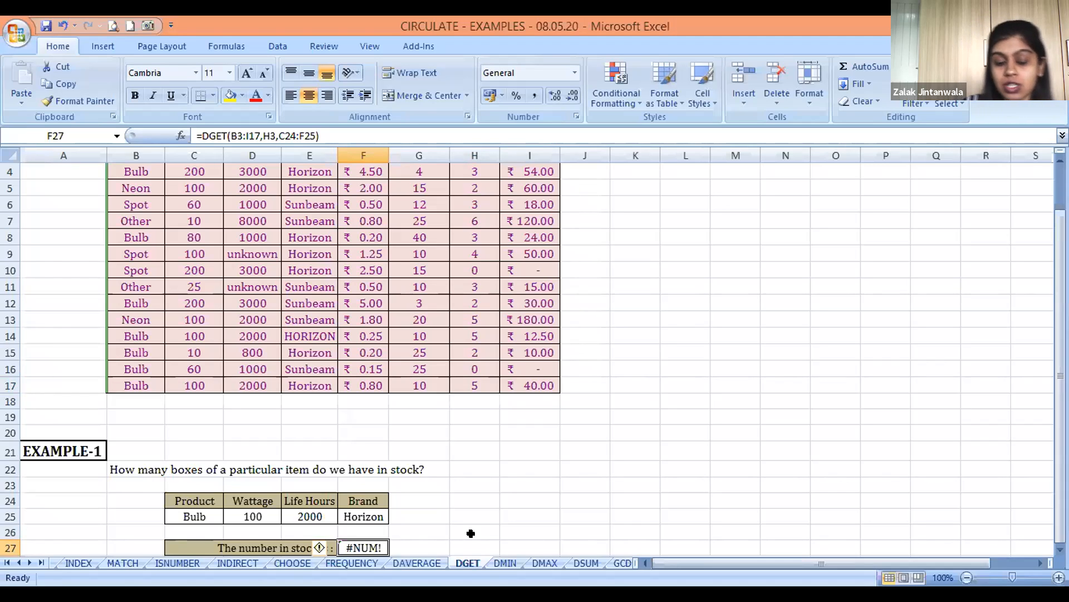
Undo the last Brand change in E14
{"action": "key", "text": "ctrl+z"}
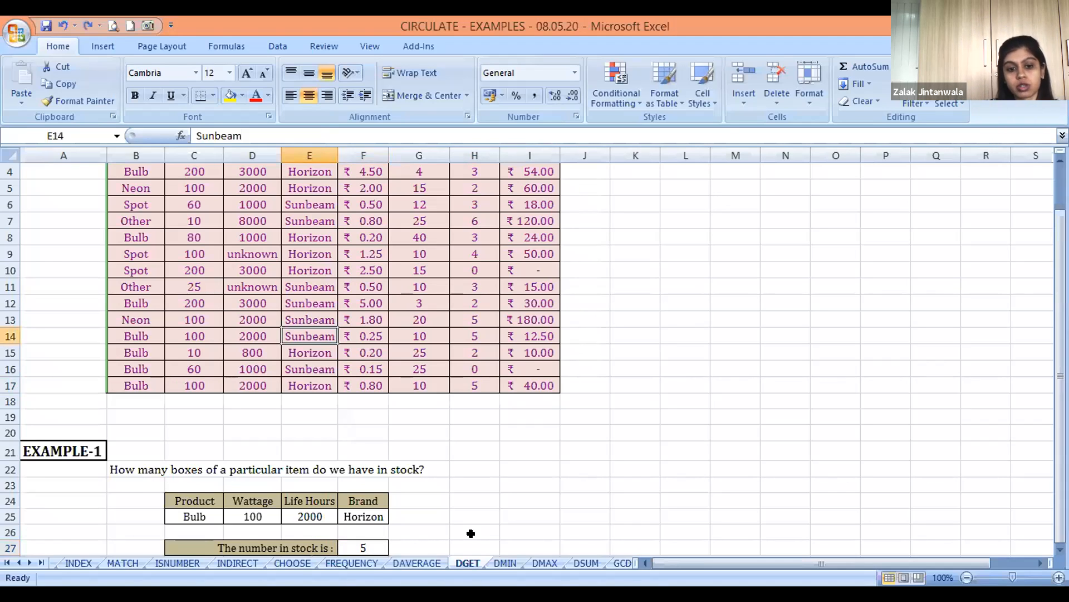
{"action": "key", "text": "Down"}
{"action": "key", "text": "Down"}
{"action": "key", "text": "Down"}
{"action": "key", "text": "Down"}
{"action": "key", "text": "Down"}
{"action": "key", "text": "Down"}
{"action": "key", "text": "Down"}
{"action": "key", "text": "Down"}
{"action": "key", "text": "Down"}
{"action": "key", "text": "Down"}
{"action": "key", "text": "Down"}
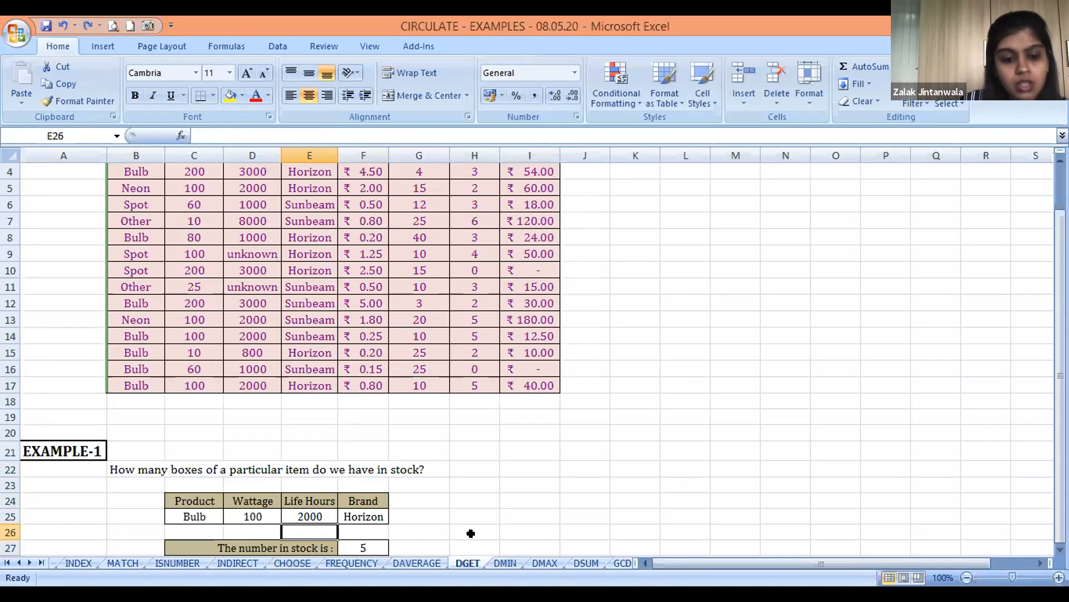
{"action": "key", "text": "Left"}
{"action": "key", "text": "Down"}
{"action": "key", "text": "Down"}
{"action": "key", "text": "Down"}
{"action": "key", "text": "Down"}
{"action": "key", "text": "Down"}
{"action": "key", "text": "Down"}
{"action": "key", "text": "Down"}
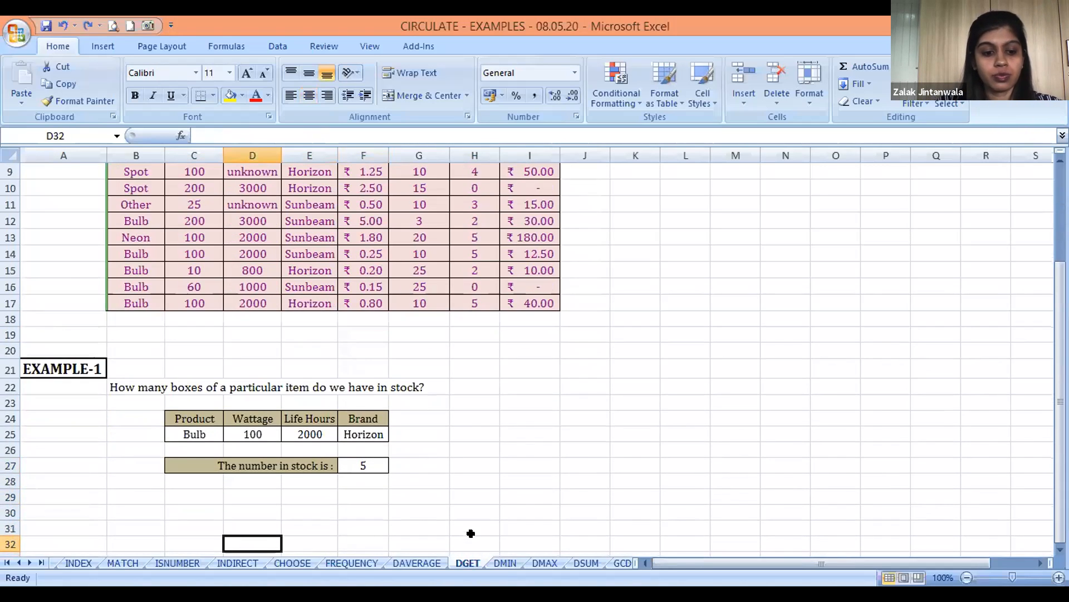
{"action": "key", "text": "Left"}
{"action": "key", "text": "Down"}
{"action": "key", "text": "Down"}
{"action": "key", "text": "Down"}
{"action": "key", "text": "Down"}
{"action": "key", "text": "Down"}
{"action": "key", "text": "Down"}
{"action": "key", "text": "Down"}
{"action": "key", "text": "Down"}
{"action": "key", "text": "Up"}
{"action": "key", "text": "Up"}
{"action": "key", "text": "Up"}
{"action": "key", "text": "Up"}
{"action": "key", "text": "Up"}
{"action": "key", "text": "Up"}
{"action": "key", "text": "Up"}
{"action": "key", "text": "Up"}
{"action": "key", "text": "Up"}
{"action": "key", "text": "Up"}
{"action": "key", "text": "Up"}
{"action": "key", "text": "Up"}
{"action": "key", "text": "Up"}
{"action": "key", "text": "Up"}
{"action": "key", "text": "Up"}
{"action": "key", "text": "Up"}
{"action": "key", "text": "Up"}
{"action": "key", "text": "Up"}
{"action": "key", "text": "Up"}
{"action": "key", "text": "Up"}
{"action": "key", "text": "Up"}
{"action": "key", "text": "Up"}
{"action": "key", "text": "Up"}
{"action": "key", "text": "Up"}
{"action": "key", "text": "Up"}
{"action": "key", "text": "Up"}
{"action": "key", "text": "Up"}
{"action": "key", "text": "Up"}
{"action": "key", "text": "Up"}
{"action": "key", "text": "Up"}
{"action": "key", "text": "Up"}
{"action": "key", "text": "Up"}
{"action": "key", "text": "Up"}
{"action": "key", "text": "Up"}
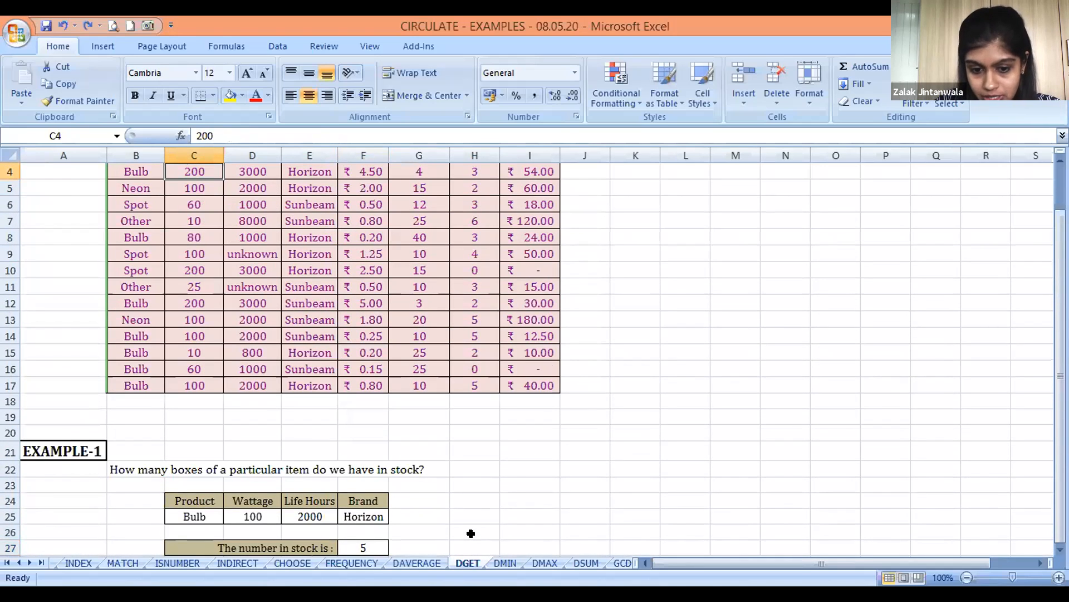
Switch to the DMIN sheet and look over its stock table down to the EXAMPLE-1 question
{"action": "key", "text": "ctrl+Page_Down"}
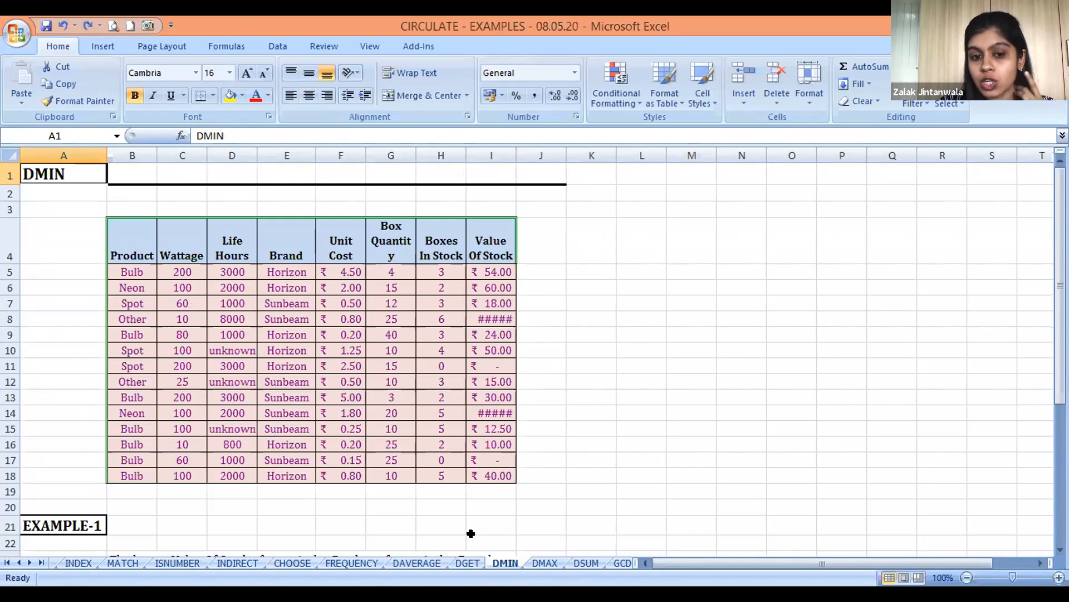
{"action": "key", "text": "Down"}
{"action": "key", "text": "Down"}
{"action": "key", "text": "Down"}
{"action": "key", "text": "Down"}
{"action": "key", "text": "Down"}
{"action": "key", "text": "Down"}
{"action": "key", "text": "Down"}
{"action": "key", "text": "Down"}
{"action": "key", "text": "Down"}
{"action": "key", "text": "Down"}
{"action": "key", "text": "Down"}
{"action": "key", "text": "Down"}
{"action": "key", "text": "Down"}
{"action": "key", "text": "Down"}
{"action": "key", "text": "Down"}
{"action": "key", "text": "Down"}
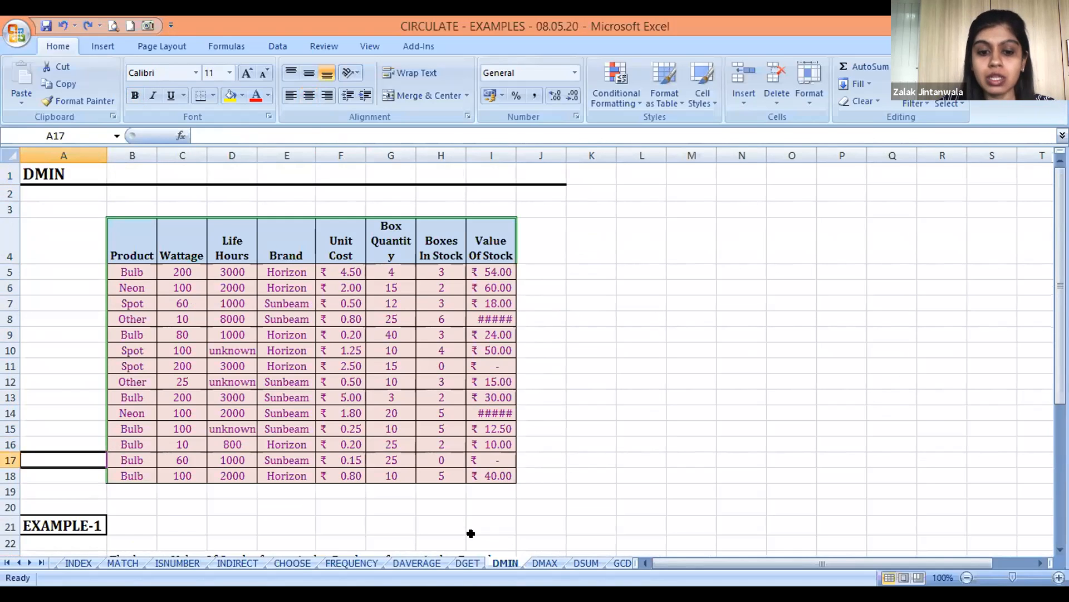
{"action": "key", "text": "Down"}
{"action": "key", "text": "Down"}
{"action": "key", "text": "Down"}
{"action": "key", "text": "Down"}
{"action": "key", "text": "Down"}
{"action": "key", "text": "Down"}
{"action": "key", "text": "Down"}
{"action": "key", "text": "Down"}
{"action": "key", "text": "Down"}
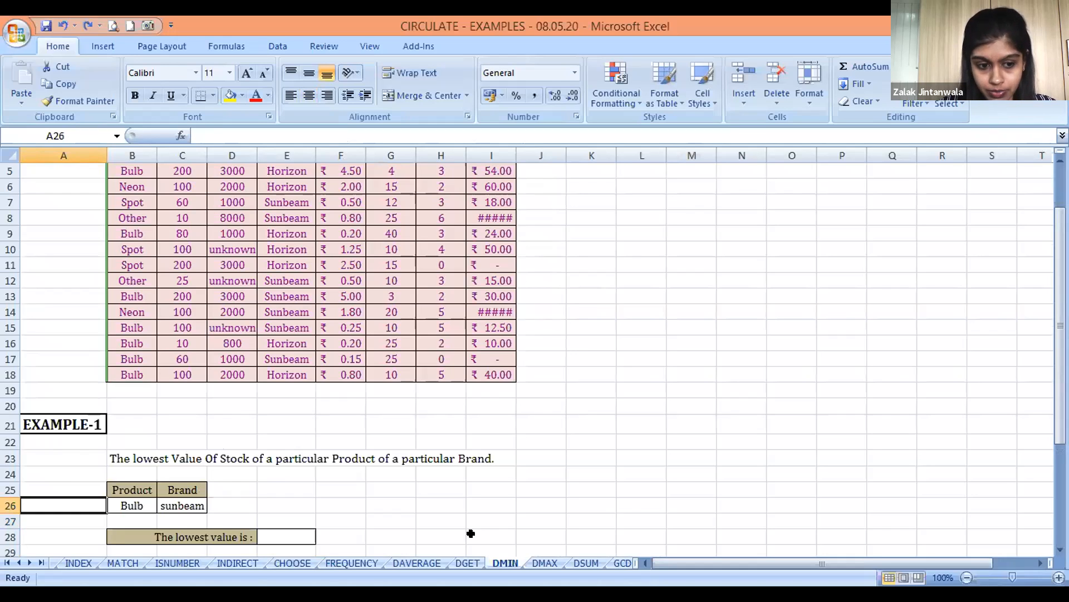
Examine the EXAMPLE-1 Product and Brand criteria and "The lowest value is :" label, ending on the answer cell E28
{"action": "key", "text": "Right"}
{"action": "key", "text": "Down"}
{"action": "key", "text": "Down"}
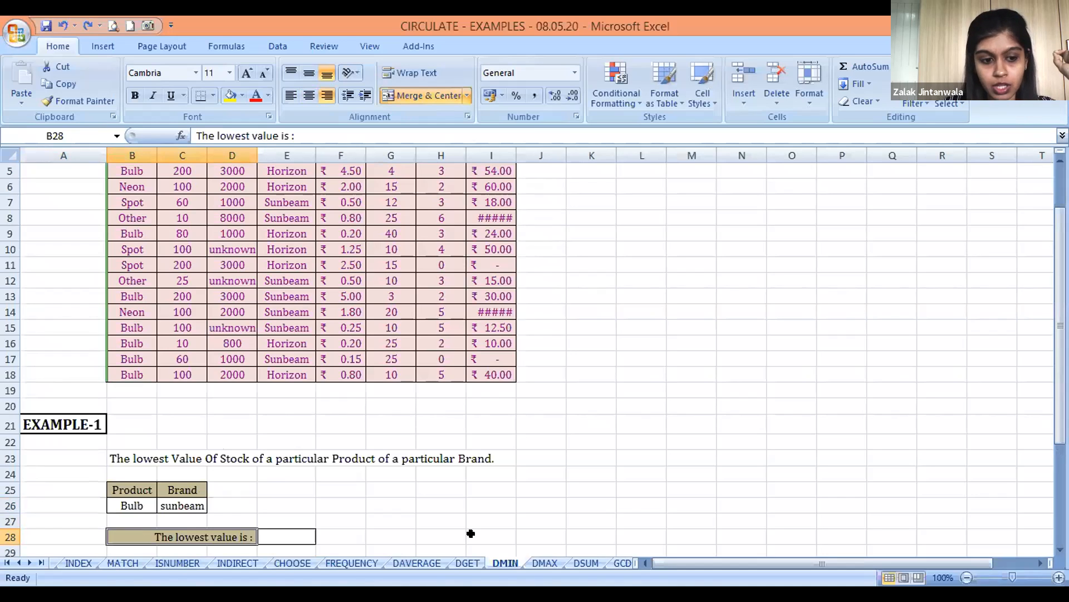
{"action": "key", "text": "Up"}
{"action": "key", "text": "Up"}
{"action": "key", "text": "Up"}
{"action": "key", "text": "Right"}
{"action": "key", "text": "Down"}
{"action": "key", "text": "Down"}
{"action": "key", "text": "Down"}
{"action": "key", "text": "Right"}
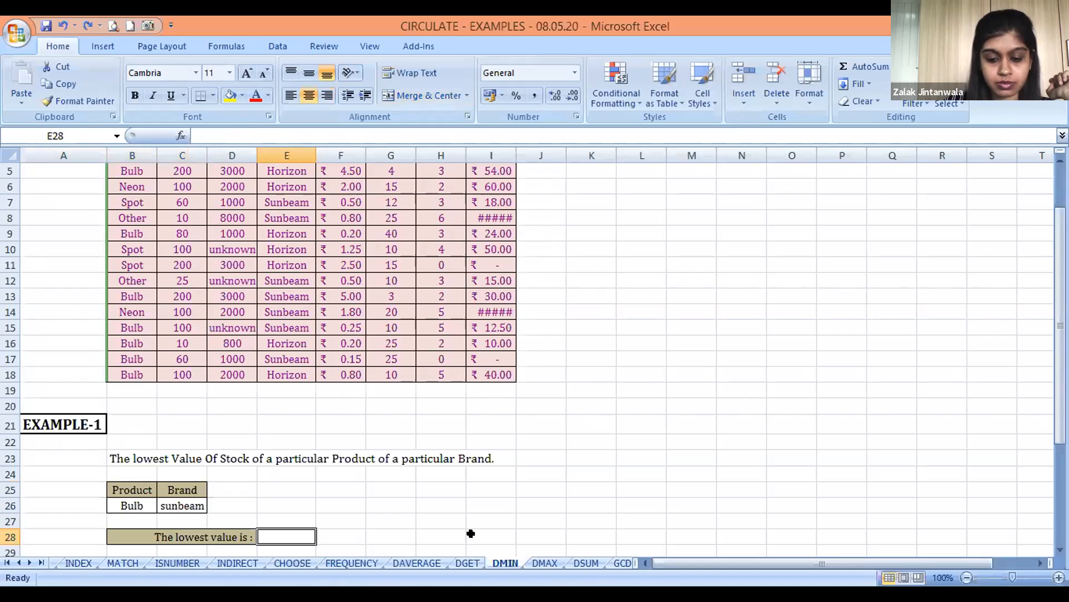
Start a DMIN formula in E28 with the stock table B4:I18 as the database
{"action": "type", "text": "="}
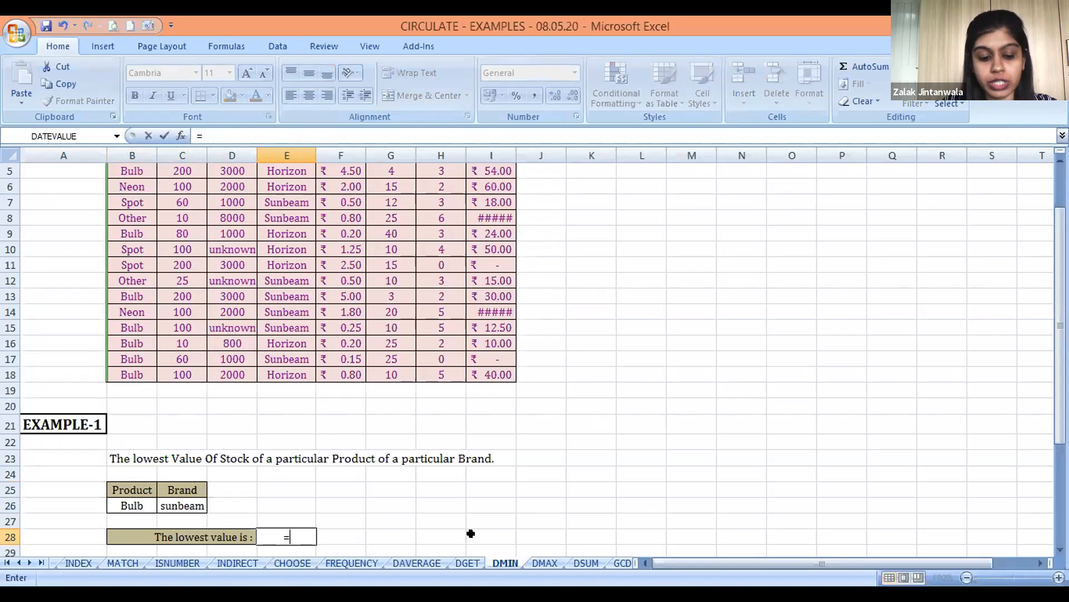
{"action": "type", "text": "DMIN("}
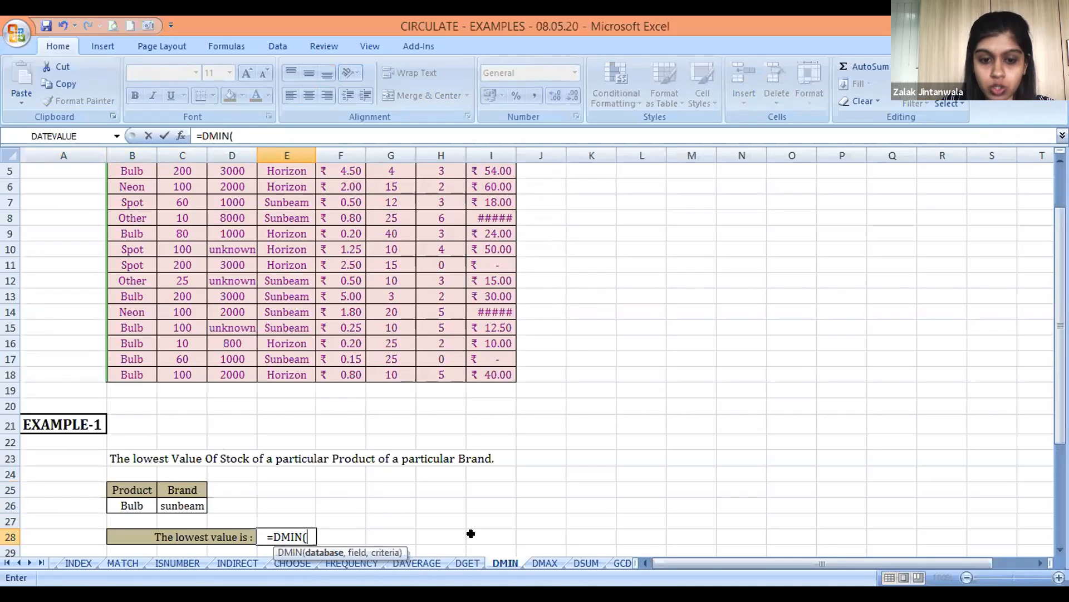
{"action": "left_click", "coordinate": [142, 270]}
{"action": "key", "text": "ctrl+Up"}
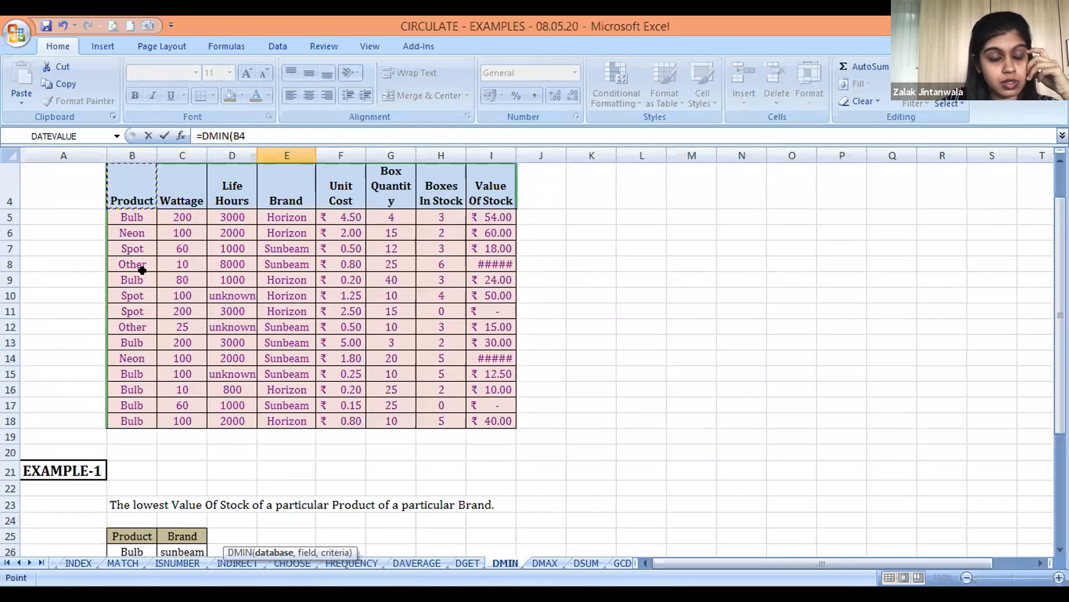
{"action": "key", "text": "ctrl+shift+Down"}
{"action": "key", "text": "ctrl+shift+Right"}
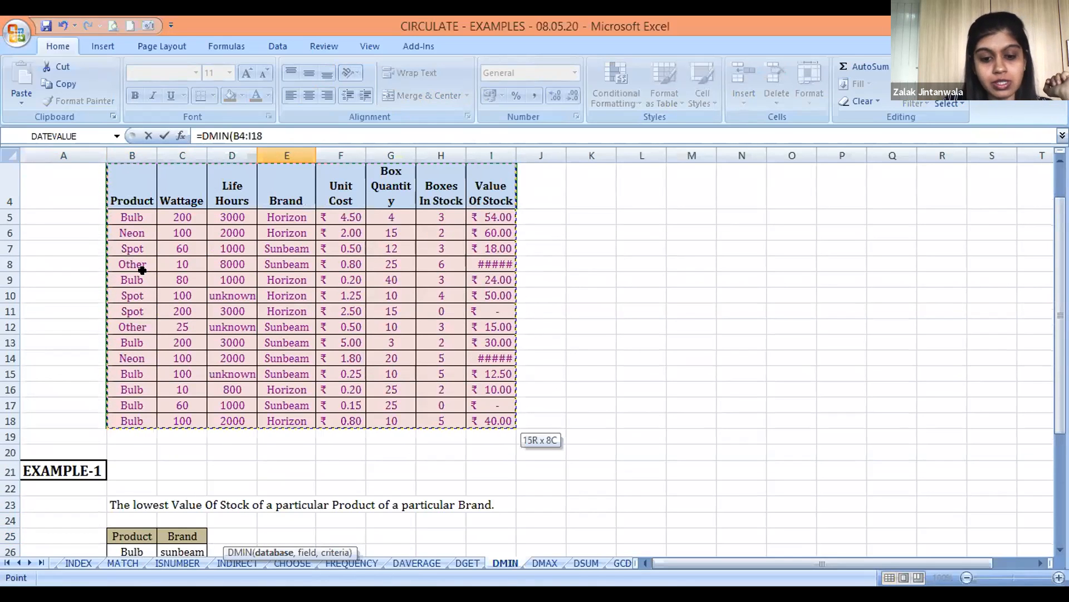
{"action": "type", "text": ","}
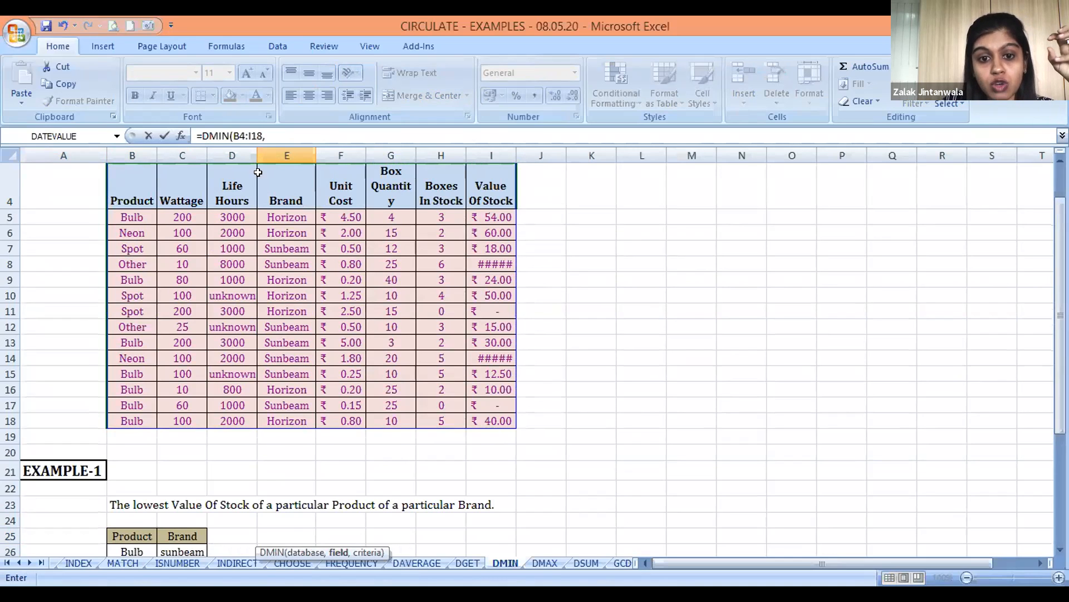
Complete the E28 DMIN formula with the Value Of Stock header I4 as field and B25:C26 as criteria
{"action": "left_click", "coordinate": [493, 186]}
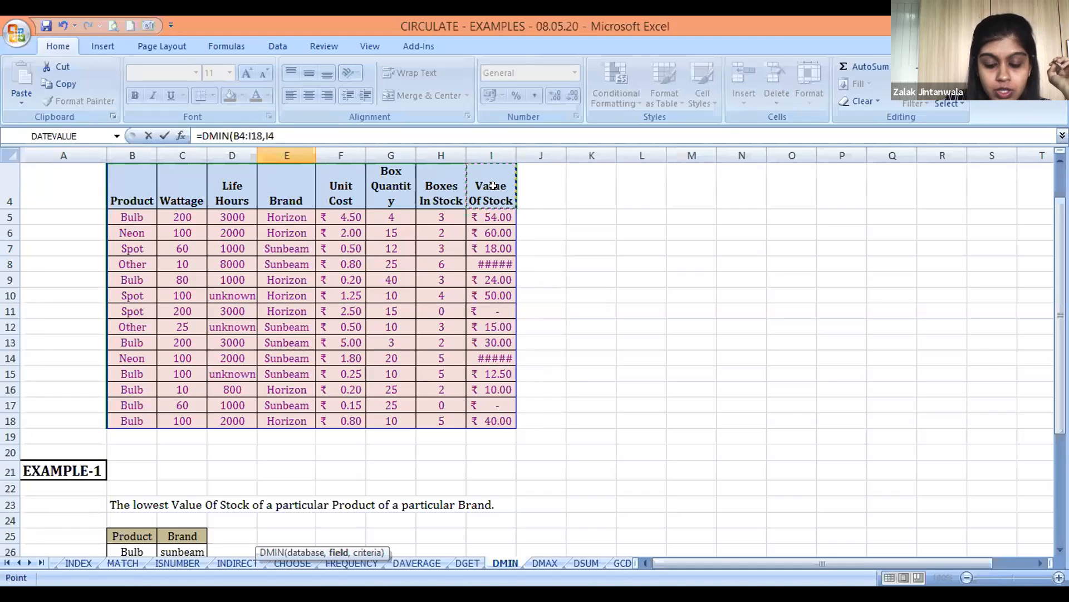
{"action": "type", "text": ","}
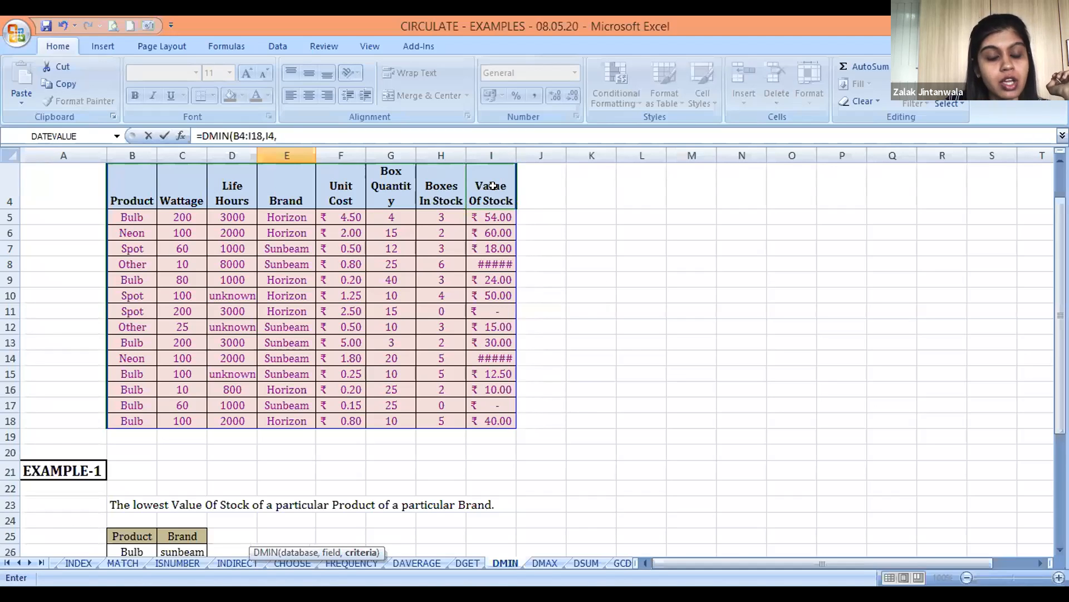
{"action": "left_click", "coordinate": [133, 529]}
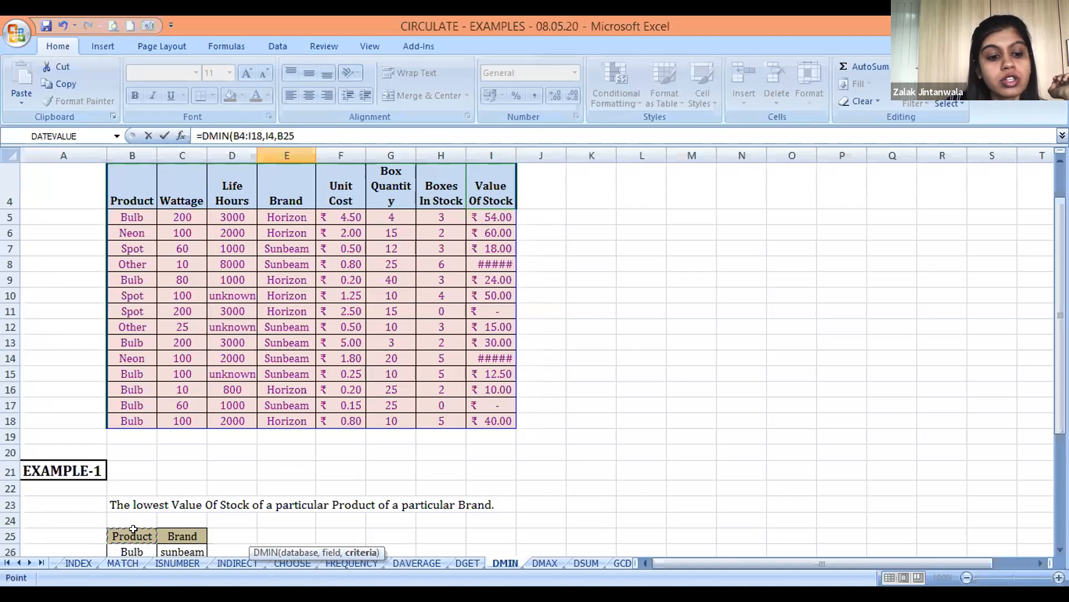
{"action": "key", "text": "shift+Down"}
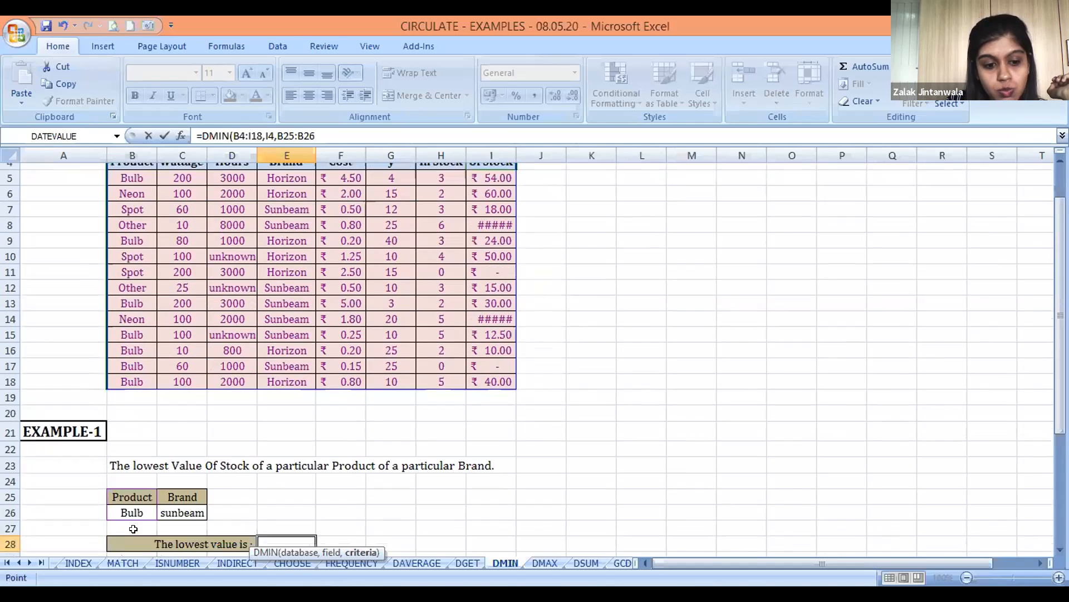
{"action": "key", "text": "shift+Right"}
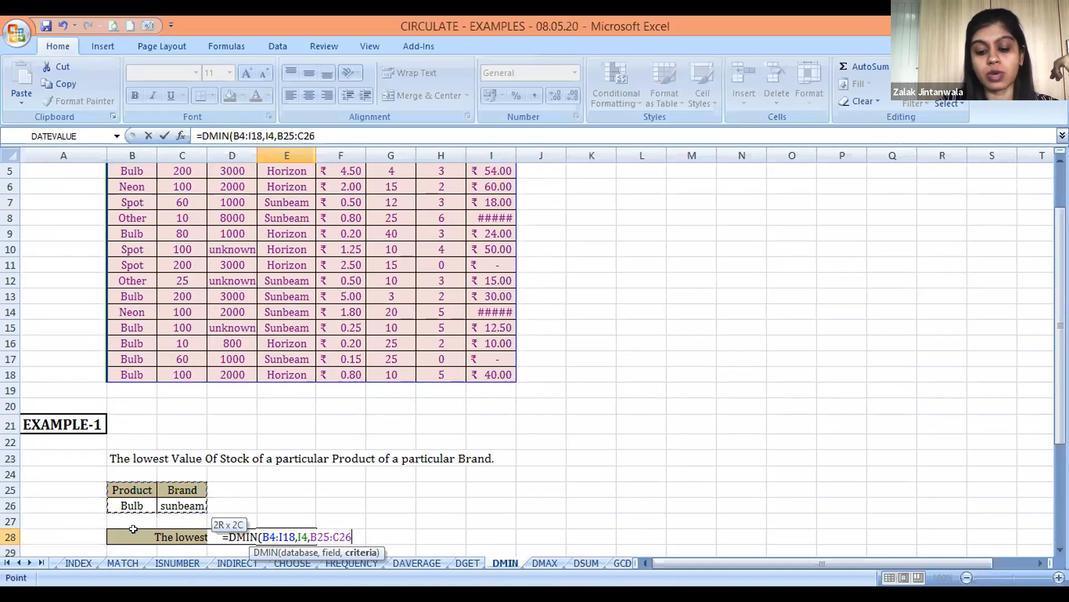
{"action": "type", "text": ")"}
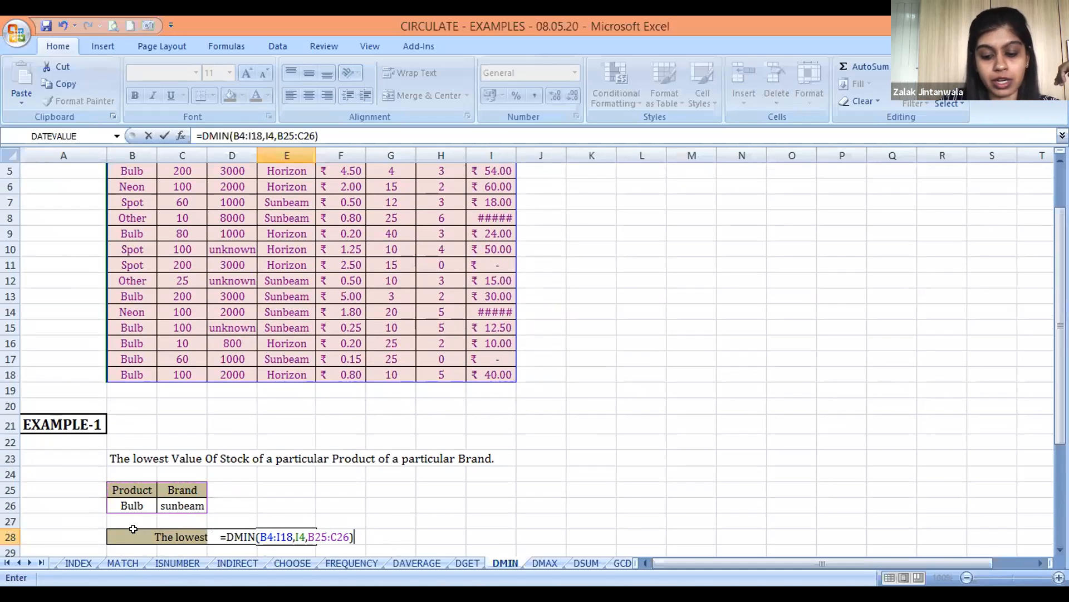
{"action": "key", "text": "Return"}
{"action": "key", "text": "Up"}
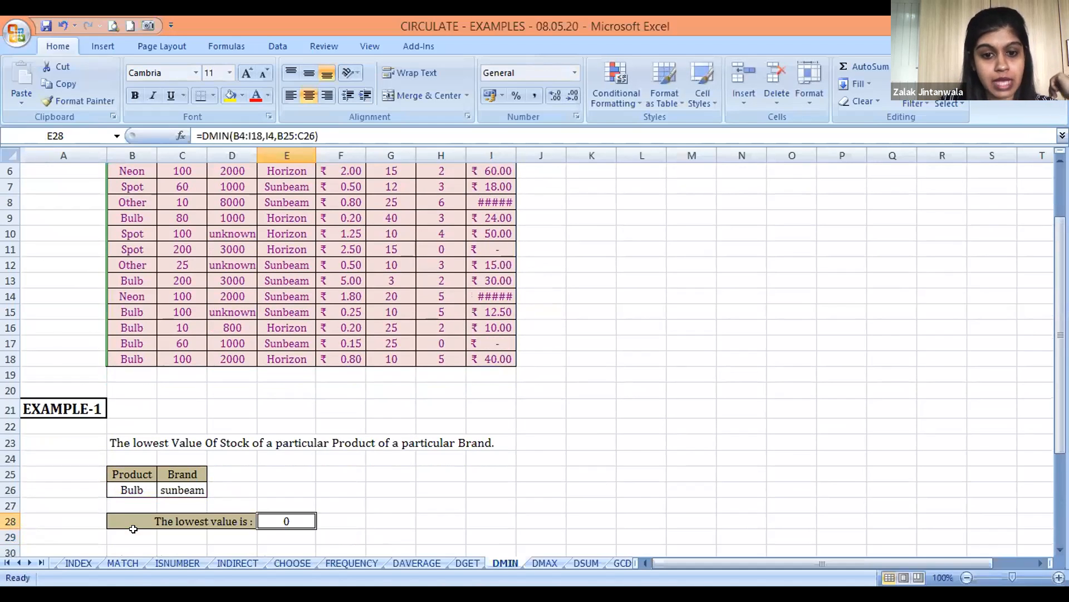
For the Sunbeam bulb in row 17, set Boxes In Stock to 1 and Value Of Stock to 20
{"action": "key", "text": "Up"}
{"action": "key", "text": "Up"}
{"action": "key", "text": "Up"}
{"action": "key", "text": "Up"}
{"action": "key", "text": "Up"}
{"action": "key", "text": "Up"}
{"action": "key", "text": "Up"}
{"action": "key", "text": "Up"}
{"action": "key", "text": "Up"}
{"action": "key", "text": "Up"}
{"action": "key", "text": "Up"}
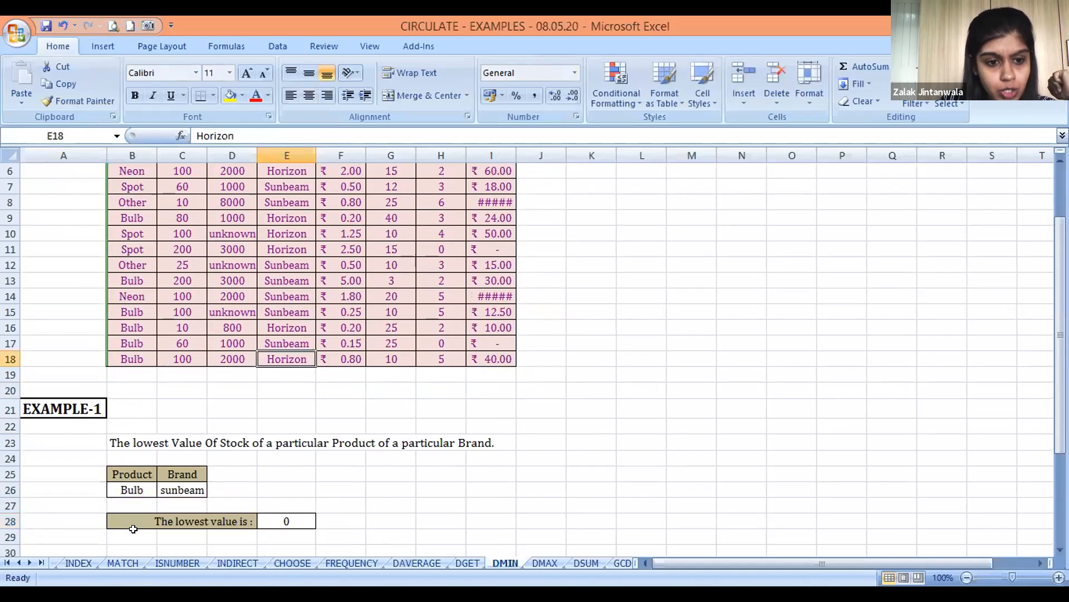
{"action": "key", "text": "Left"}
{"action": "key", "text": "Left"}
{"action": "key", "text": "Left"}
{"action": "key", "text": "Right"}
{"action": "key", "text": "Right"}
{"action": "key", "text": "Right"}
{"action": "key", "text": "Right"}
{"action": "key", "text": "Right"}
{"action": "key", "text": "Right"}
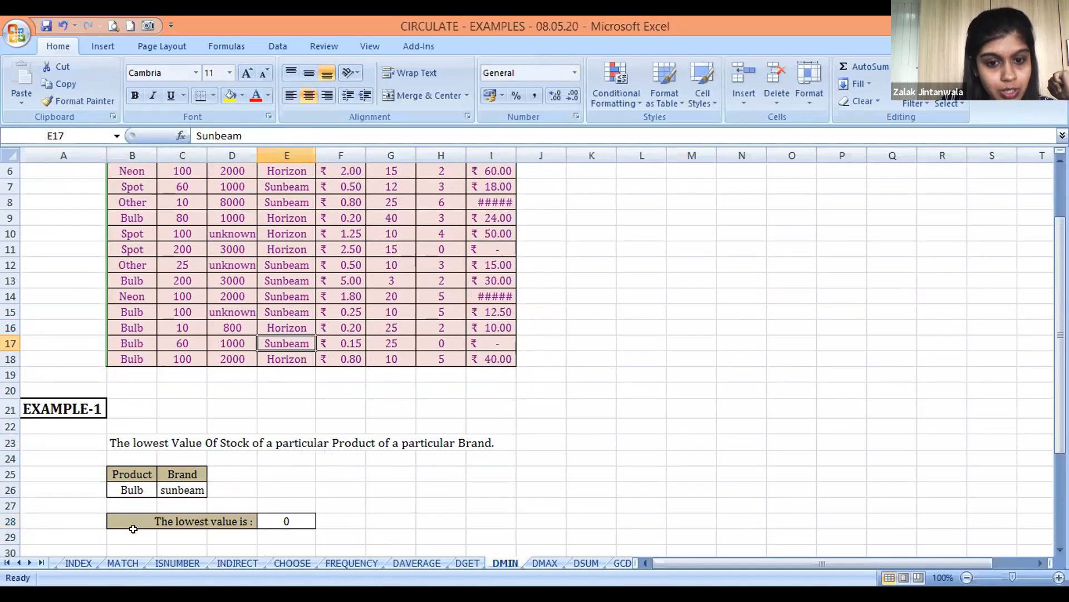
{"action": "key", "text": "Right"}
{"action": "key", "text": "Left"}
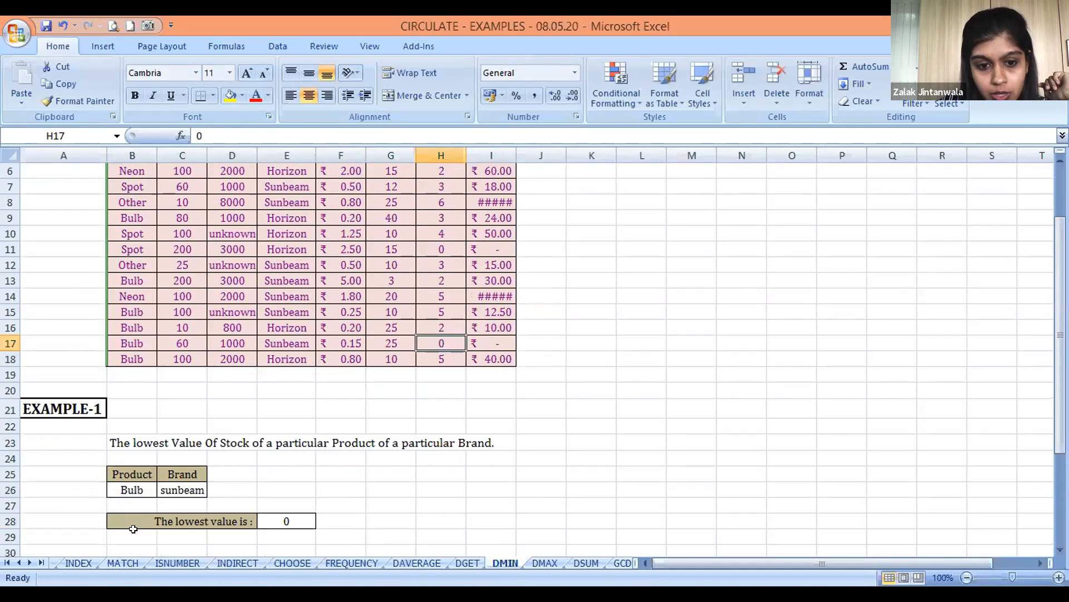
{"action": "type", "text": "1"}
{"action": "key", "text": "Up"}
{"action": "key", "text": "Down"}
{"action": "key", "text": "Right"}
{"action": "type", "text": "20"}
{"action": "key", "text": "Return"}
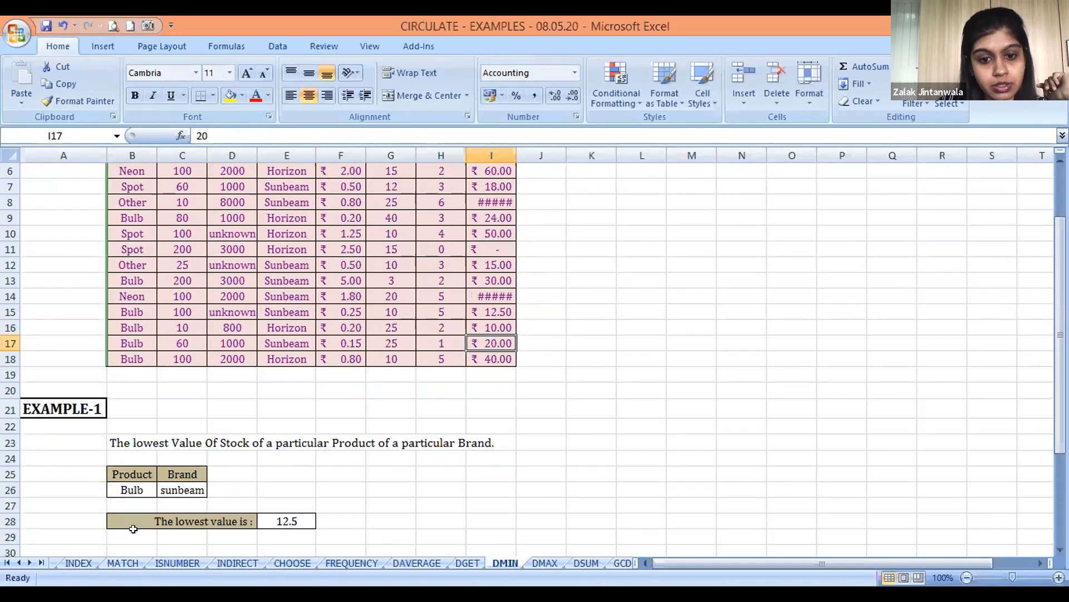
Examine the stock table's rows for Bulb products of the Sunbeam brand and their Value Of Stock
{"action": "key", "text": "Up"}
{"action": "key", "text": "Left"}
{"action": "key", "text": "Left"}
{"action": "key", "text": "Up"}
{"action": "key", "text": "Up"}
{"action": "key", "text": "Up"}
{"action": "key", "text": "Up"}
{"action": "key", "text": "Down"}
{"action": "key", "text": "Left"}
{"action": "key", "text": "Left"}
{"action": "key", "text": "Left"}
{"action": "key", "text": "Left"}
{"action": "key", "text": "Up"}
{"action": "key", "text": "Right"}
{"action": "key", "text": "Right"}
{"action": "key", "text": "Right"}
{"action": "key", "text": "Right"}
{"action": "key", "text": "Right"}
{"action": "key", "text": "Right"}
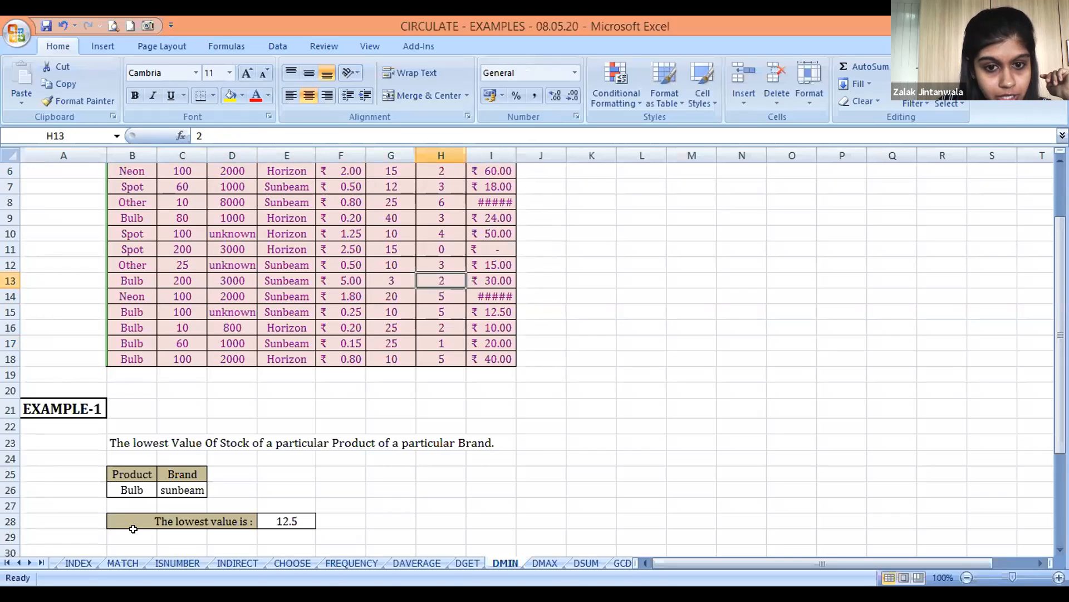
{"action": "key", "text": "Right"}
{"action": "key", "text": "Up"}
{"action": "key", "text": "Up"}
{"action": "key", "text": "Up"}
{"action": "key", "text": "Up"}
{"action": "key", "text": "Up"}
{"action": "key", "text": "Up"}
{"action": "key", "text": "Up"}
{"action": "key", "text": "Up"}
{"action": "key", "text": "Up"}
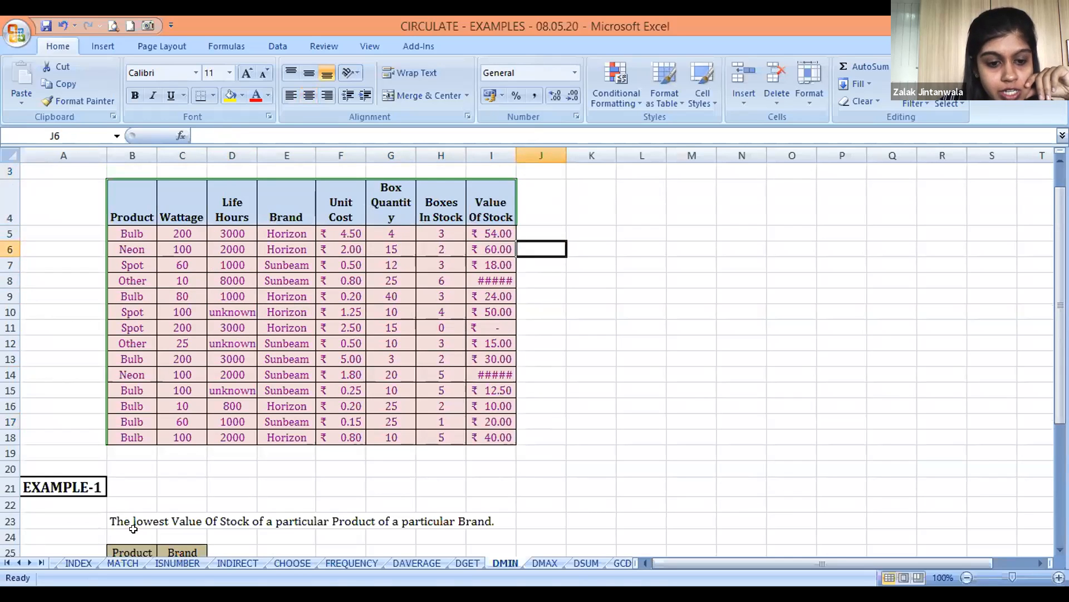
Number the matching Sunbeam bulb rows beside the table with 1 in J13, 2 in J15 and 3 in J17
{"action": "key", "text": "Left"}
{"action": "key", "text": "Down"}
{"action": "key", "text": "Down"}
{"action": "key", "text": "Right"}
{"action": "key", "text": "Down"}
{"action": "key", "text": "Down"}
{"action": "key", "text": "Down"}
{"action": "key", "text": "Down"}
{"action": "key", "text": "Down"}
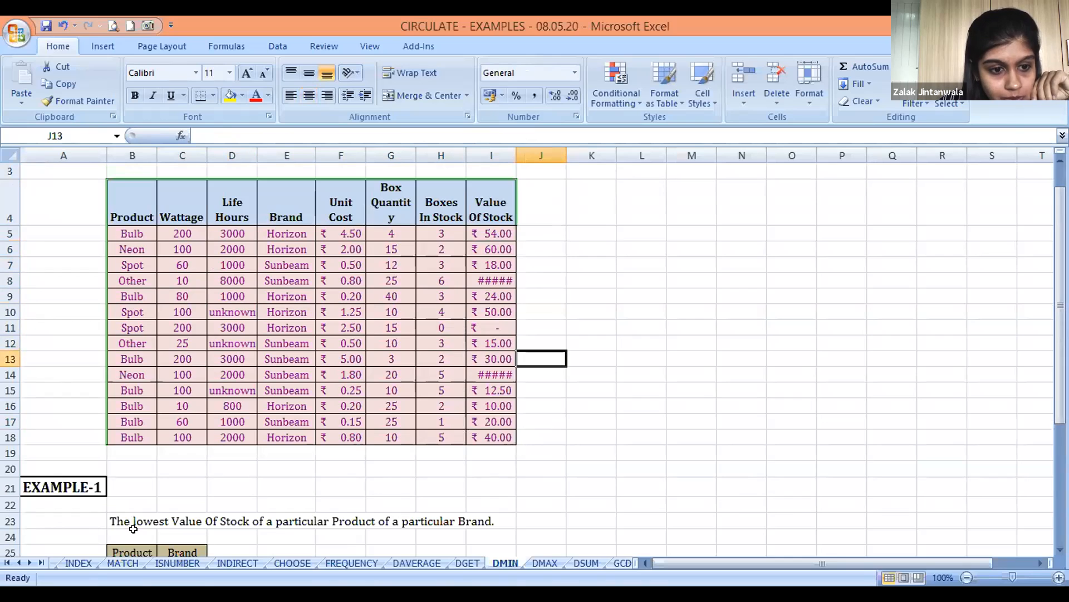
{"action": "type", "text": "1"}
{"action": "key", "text": "Down"}
{"action": "key", "text": "Down"}
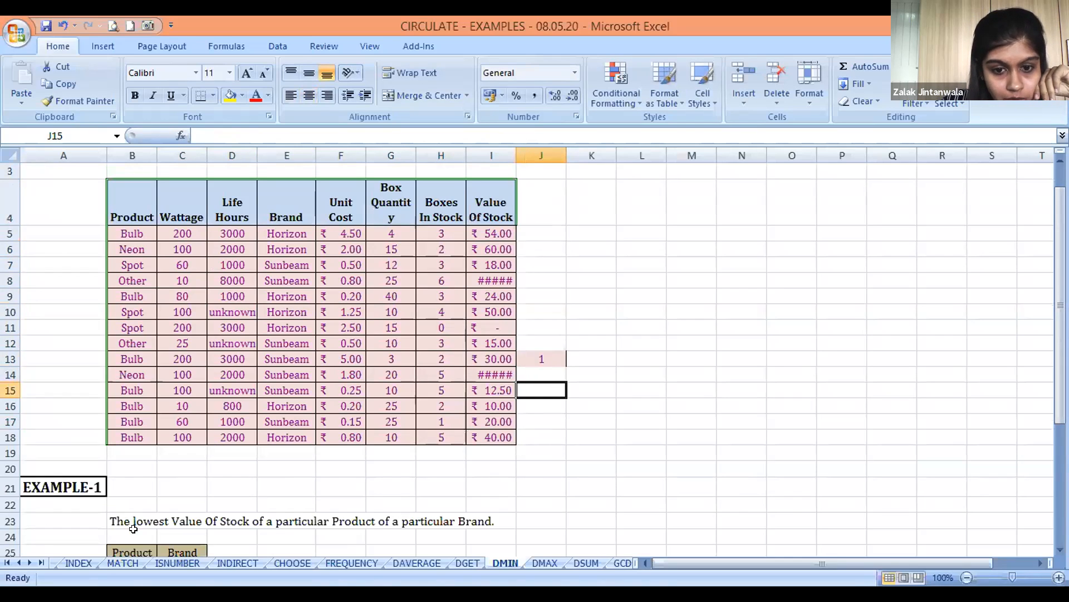
{"action": "type", "text": "2"}
{"action": "key", "text": "Down"}
{"action": "key", "text": "Down"}
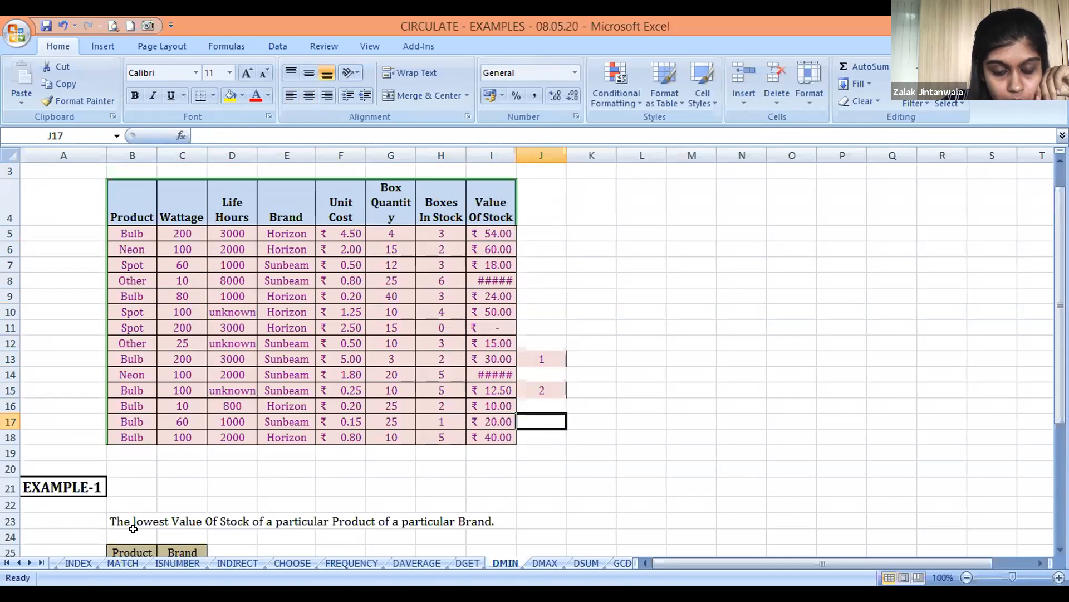
{"action": "type", "text": "3"}
{"action": "key", "text": "Return"}
Compare the numbered rows' stock values with the DMIN result in E28
{"action": "key", "text": "Up"}
{"action": "key", "text": "Up"}
{"action": "key", "text": "Up"}
{"action": "key", "text": "Down"}
{"action": "key", "text": "Down"}
{"action": "key", "text": "Down"}
{"action": "key", "text": "Down"}
{"action": "key", "text": "Down"}
{"action": "key", "text": "Down"}
{"action": "key", "text": "Down"}
{"action": "key", "text": "Down"}
{"action": "key", "text": "Down"}
{"action": "key", "text": "Down"}
{"action": "key", "text": "Down"}
{"action": "key", "text": "Down"}
{"action": "key", "text": "Down"}
{"action": "key", "text": "Down"}
{"action": "key", "text": "Down"}
{"action": "key", "text": "Down"}
{"action": "key", "text": "Down"}
{"action": "key", "text": "Left"}
{"action": "key", "text": "Left"}
{"action": "key", "text": "Left"}
{"action": "key", "text": "Up"}
{"action": "key", "text": "Left"}
{"action": "key", "text": "Up"}
{"action": "key", "text": "Left"}
{"action": "key", "text": "Up"}
{"action": "key", "text": "Up"}
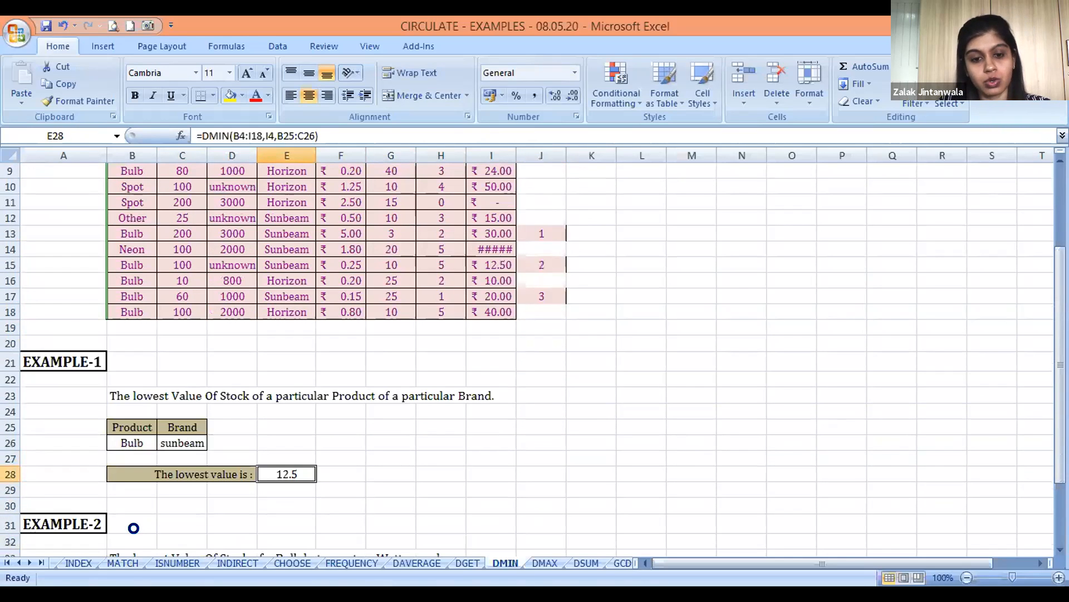
Undo the three row numbers entered in column J
{"action": "key", "text": "ctrl+z"}
{"action": "key", "text": "ctrl+z"}
{"action": "key", "text": "ctrl+z"}
Start a DMIN formula in E38, the EXAMPLE-2 answer cell for the lowest Value Of Stock
{"action": "key", "text": "Down"}
{"action": "key", "text": "Down"}
{"action": "key", "text": "Down"}
{"action": "key", "text": "Down"}
{"action": "key", "text": "Down"}
{"action": "key", "text": "Down"}
{"action": "key", "text": "Down"}
{"action": "key", "text": "Down"}
{"action": "key", "text": "Down"}
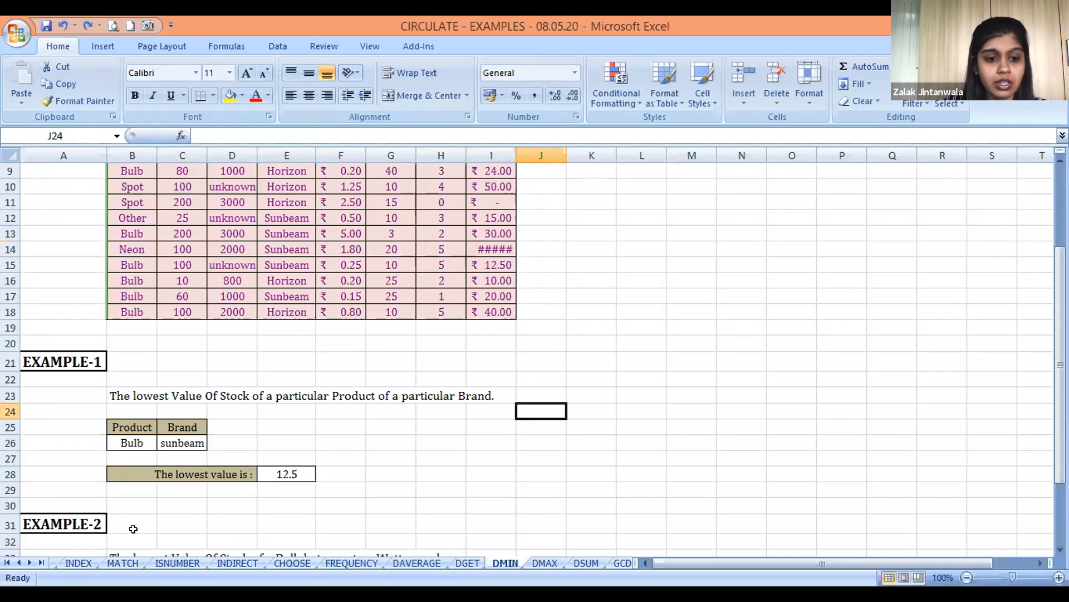
{"action": "key", "text": "Down"}
{"action": "key", "text": "Down"}
{"action": "key", "text": "Down"}
{"action": "key", "text": "Down"}
{"action": "key", "text": "Down"}
{"action": "key", "text": "Down"}
{"action": "key", "text": "Down"}
{"action": "key", "text": "Down"}
{"action": "key", "text": "Down"}
{"action": "key", "text": "Down"}
{"action": "key", "text": "Down"}
{"action": "key", "text": "Down"}
{"action": "key", "text": "Down"}
{"action": "key", "text": "Down"}
{"action": "key", "text": "Down"}
{"action": "key", "text": "Down"}
{"action": "key", "text": "Down"}
{"action": "key", "text": "Down"}
{"action": "key", "text": "Down"}
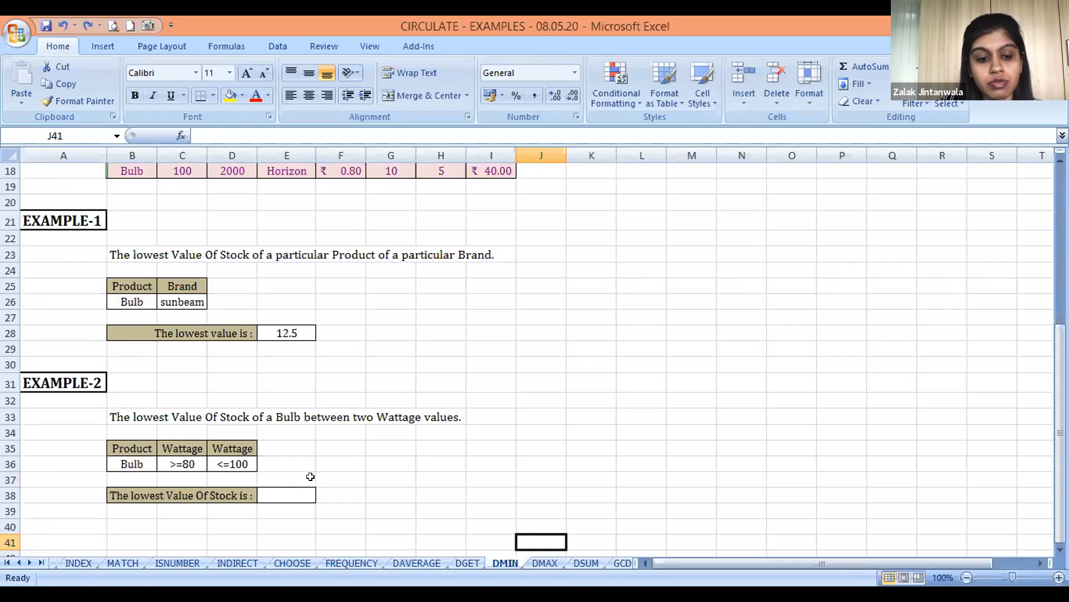
{"action": "left_click", "coordinate": [287, 496]}
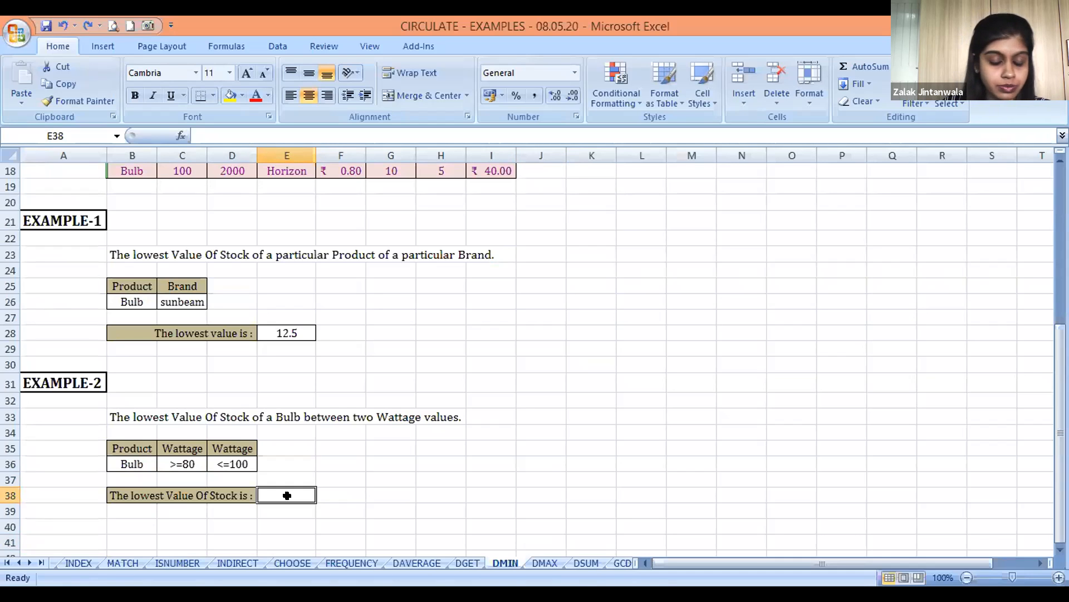
{"action": "type", "text": "="}
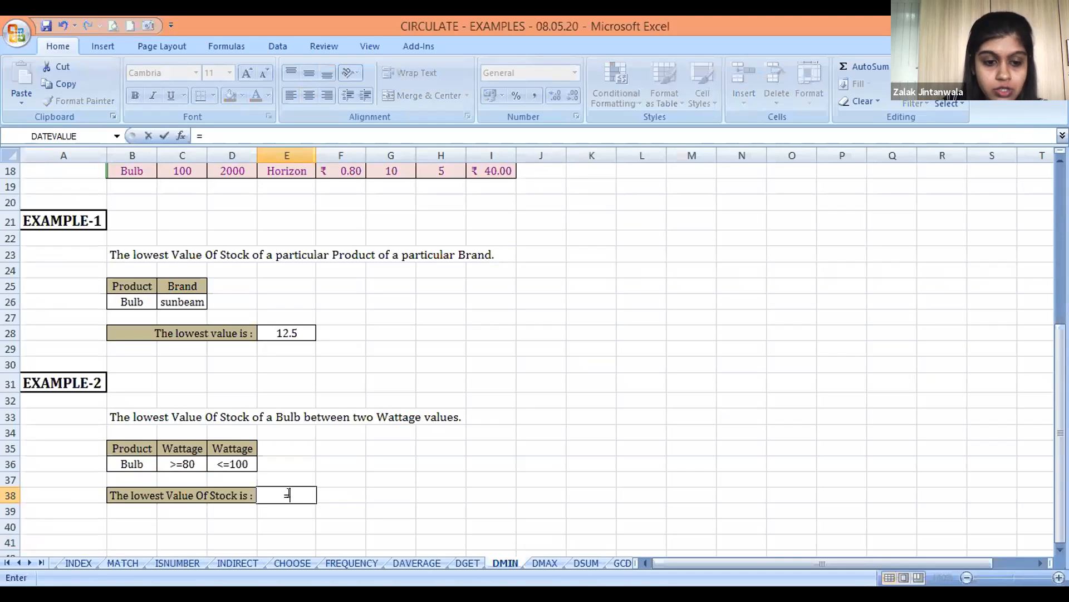
{"action": "type", "text": "D"}
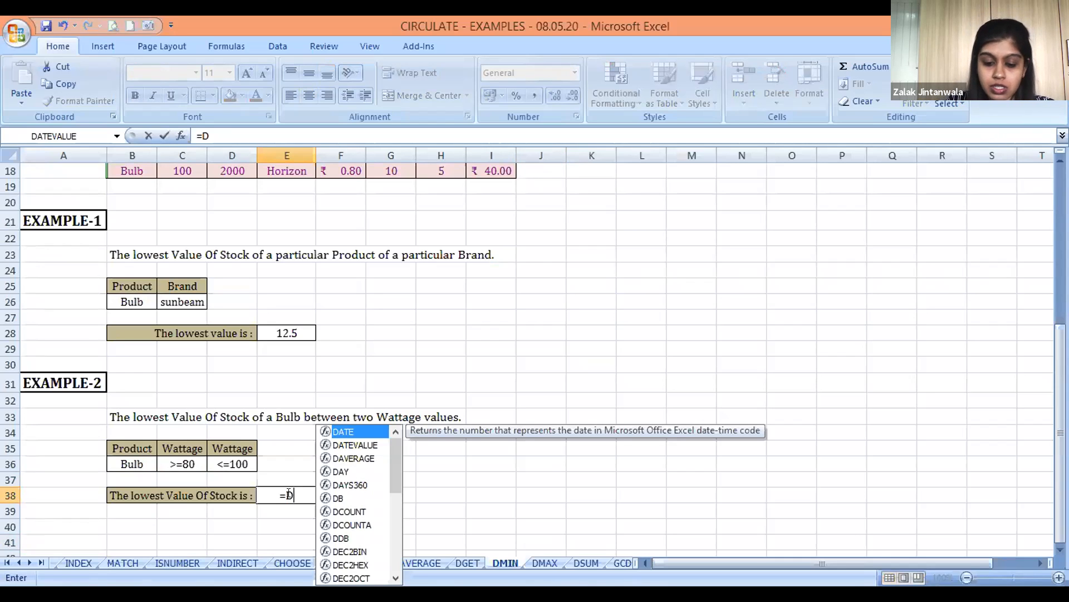
{"action": "type", "text": "MIN"}
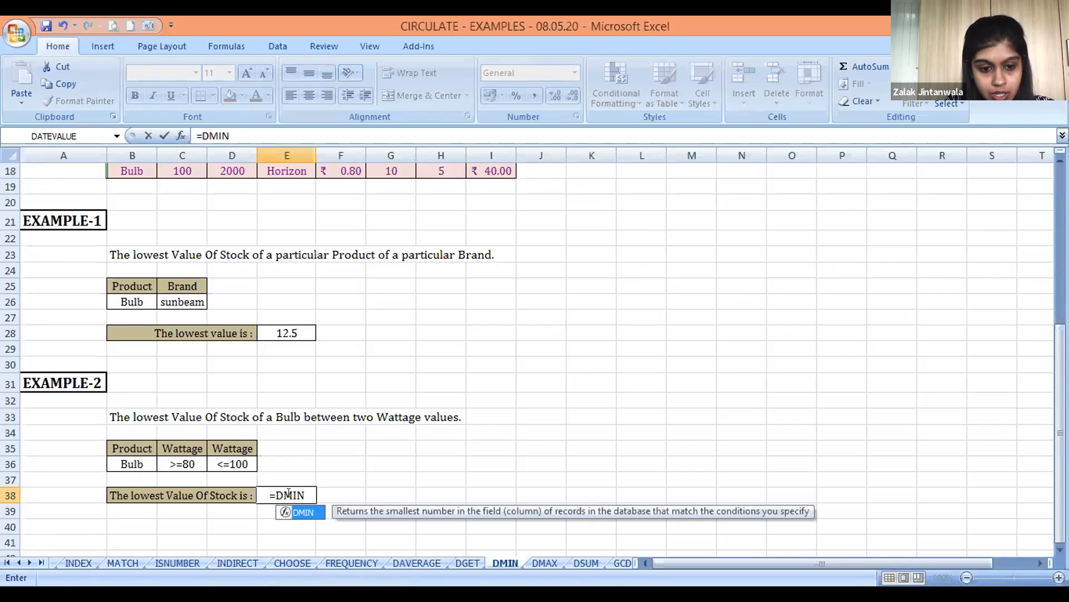
{"action": "type", "text": "("}
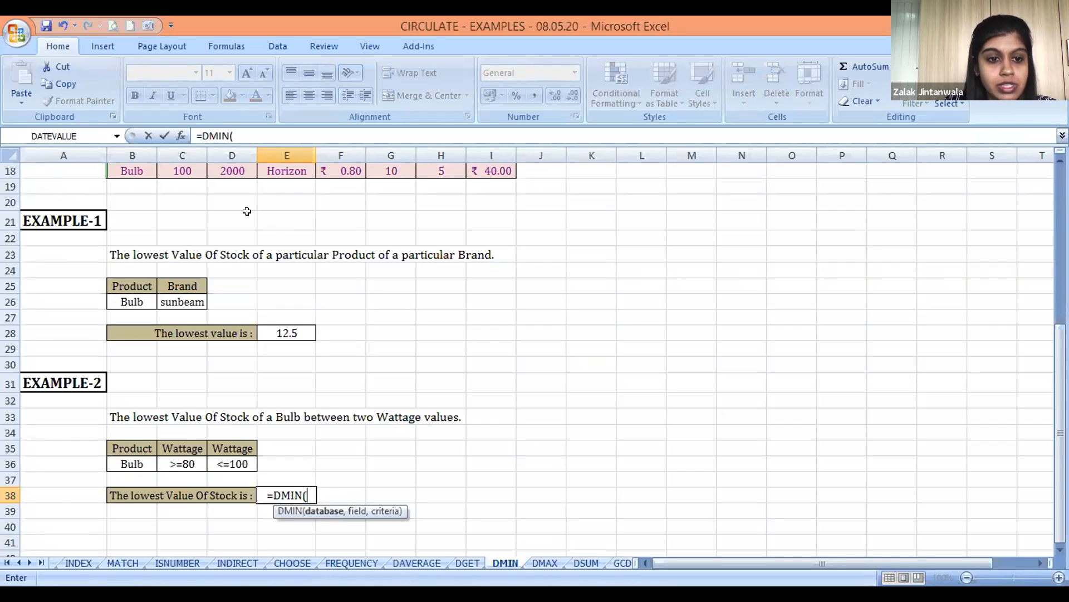
Use the whole stock table B4:I18, headers included, as the database argument of the E38 formula
{"action": "left_click", "coordinate": [169, 207]}
{"action": "key", "text": "Left"}
{"action": "key", "text": "Up"}
{"action": "key", "text": "Up"}
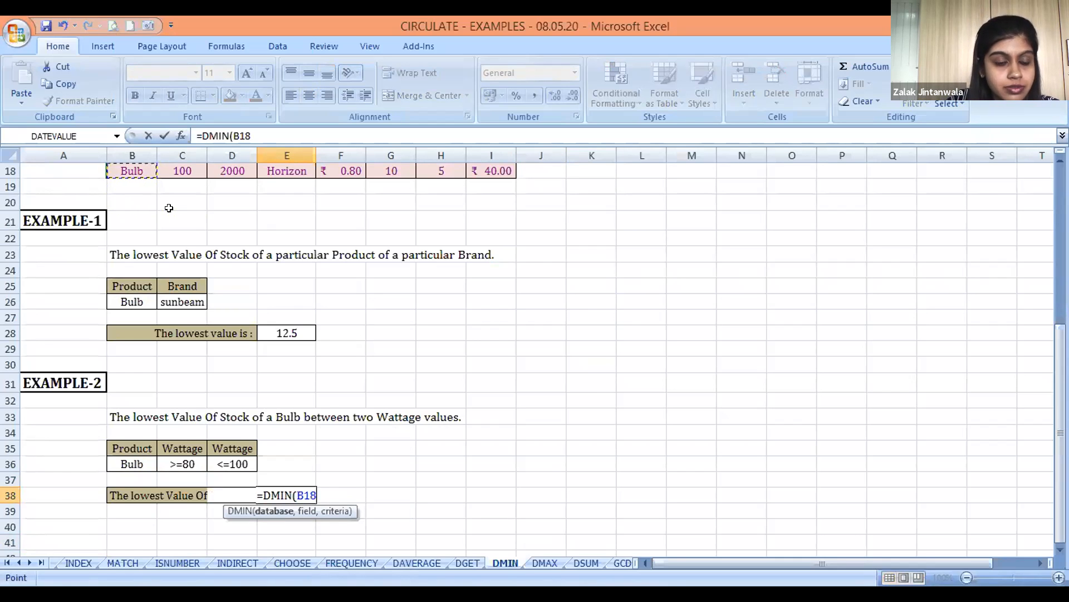
{"action": "key", "text": "ctrl+Up"}
{"action": "key", "text": "ctrl+shift+Down"}
{"action": "key", "text": "ctrl+shift+Right"}
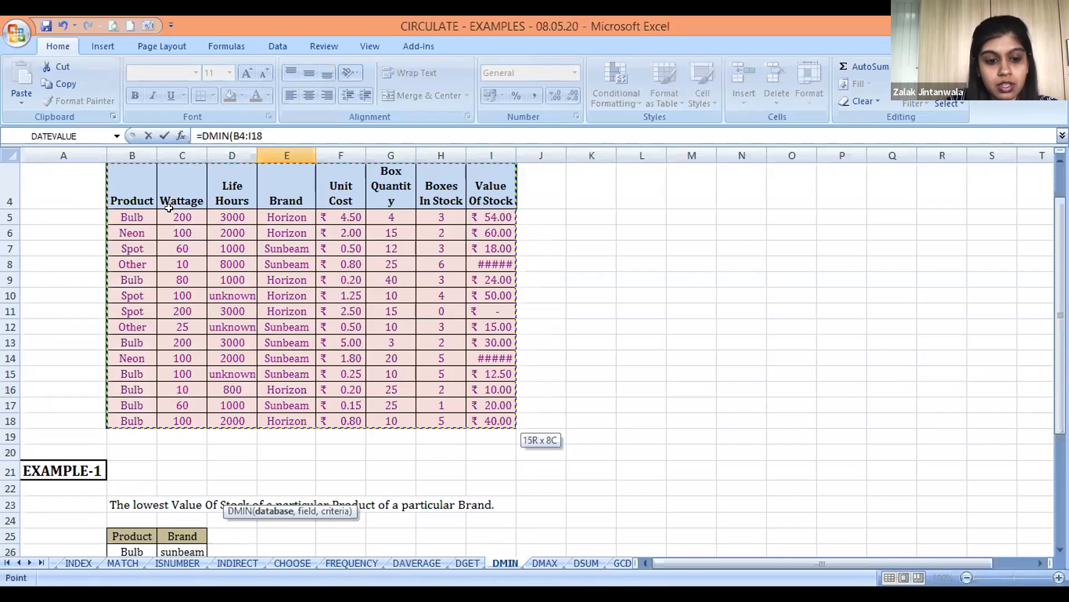
{"action": "type", "text": ","}
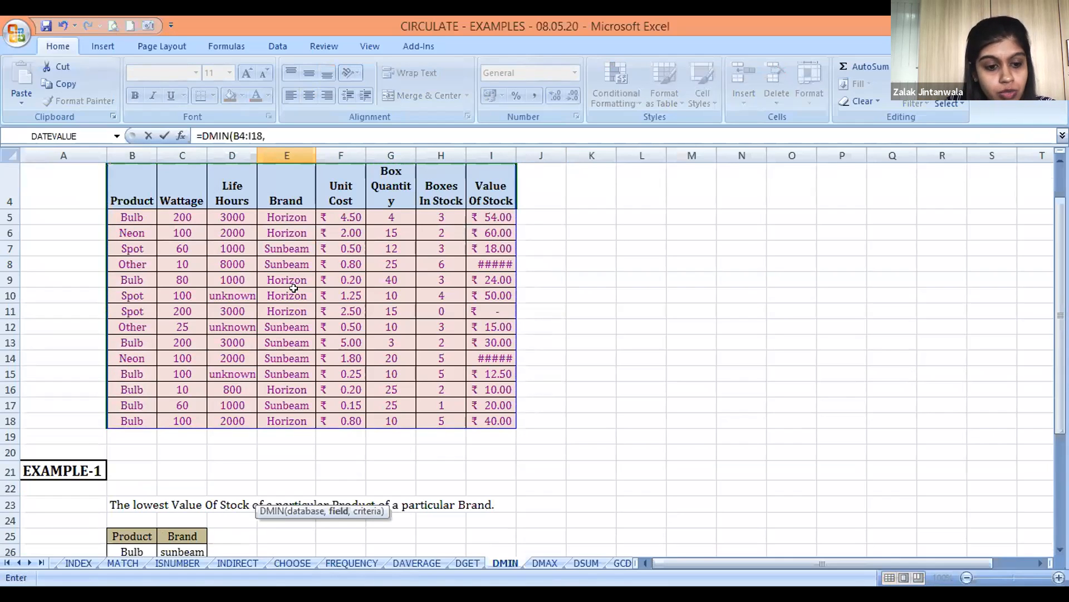
Complete the E38 DMIN formula with the Value Of Stock header I4 as field and B35:D36 as criteria
{"action": "left_click", "coordinate": [487, 185]}
{"action": "type", "text": ","}
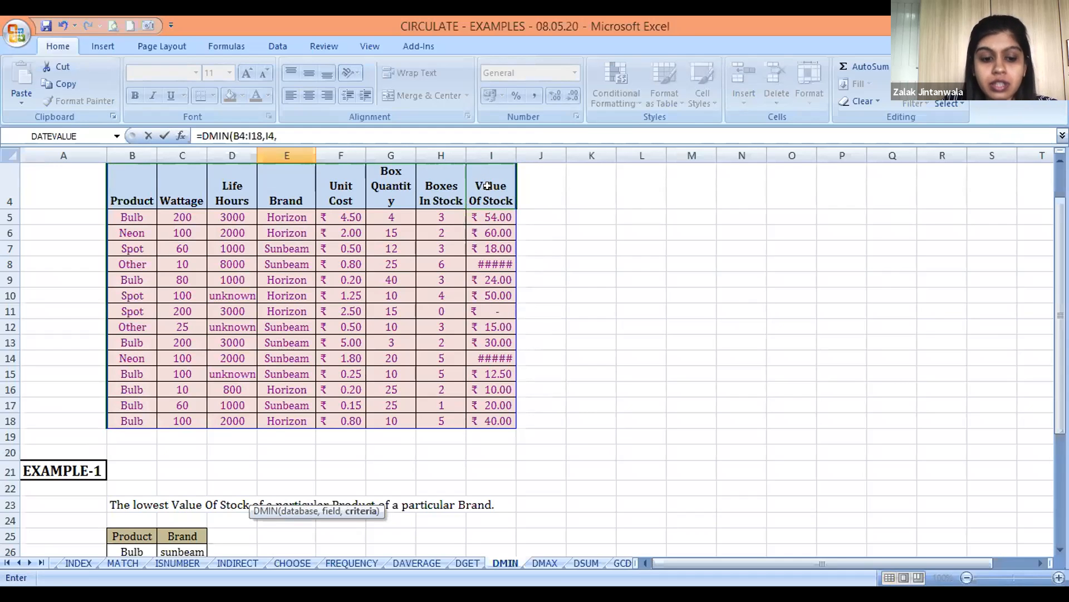
{"action": "key", "text": "Left"}
{"action": "key", "text": "Left"}
{"action": "key", "text": "Up"}
{"action": "key", "text": "Up"}
{"action": "key", "text": "Right"}
{"action": "key", "text": "Up"}
{"action": "key", "text": "shift+Down"}
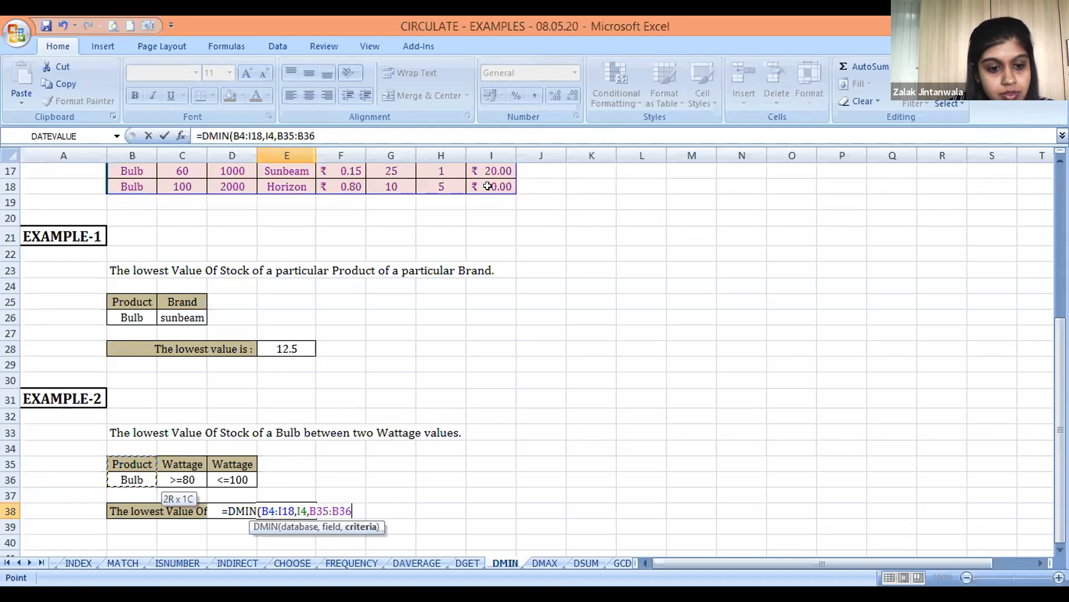
{"action": "key", "text": "shift+Right"}
{"action": "key", "text": "shift+Right"}
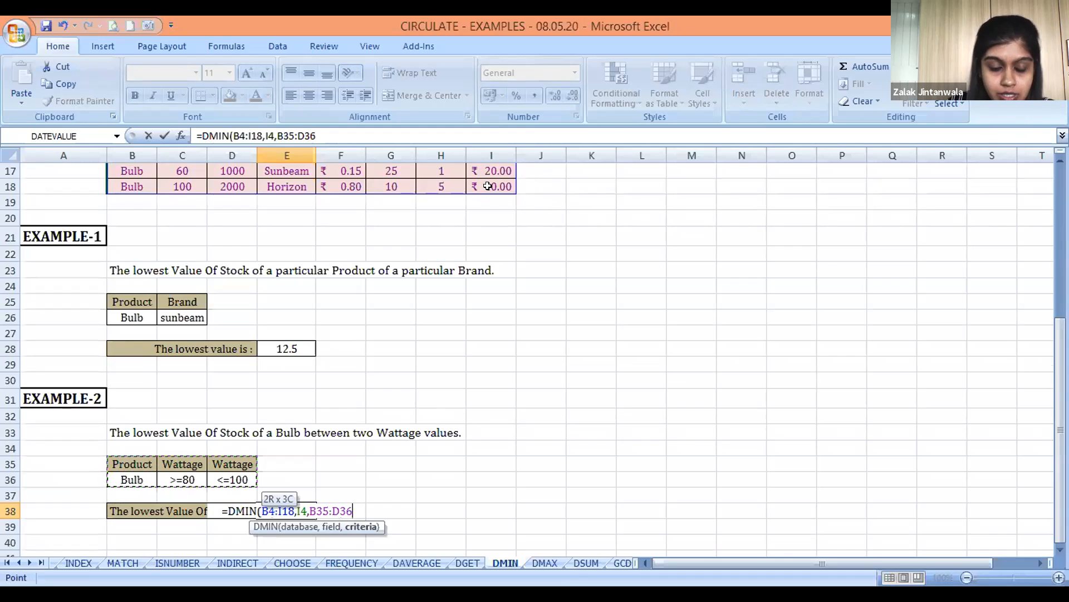
{"action": "type", "text": ")"}
{"action": "key", "text": "Return"}
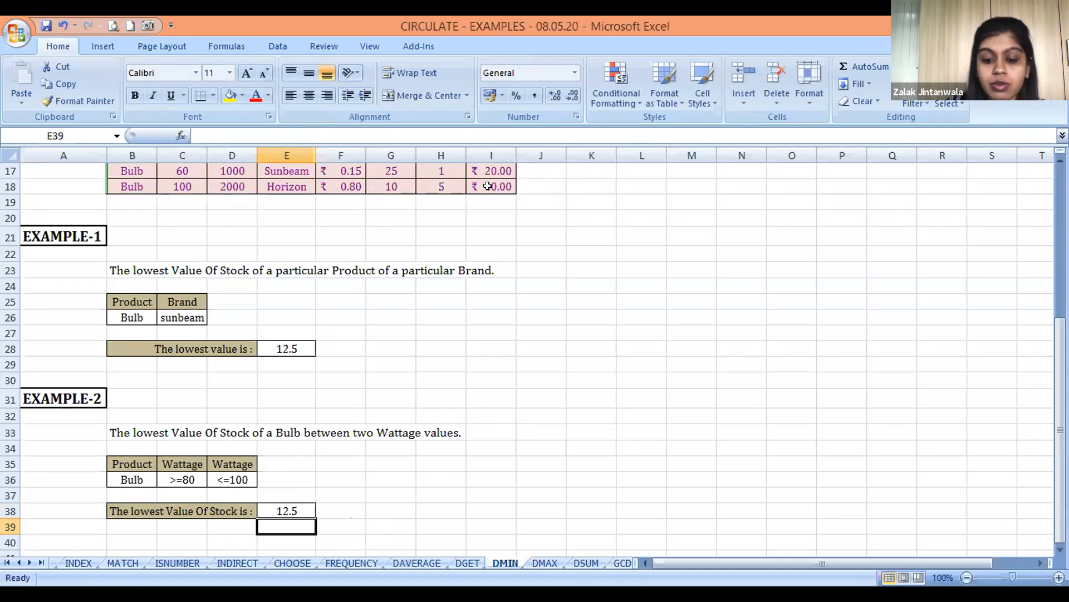
Switch to the DMAX sheet and look over its stock table
{"action": "key", "text": "ctrl+Page_Down"}
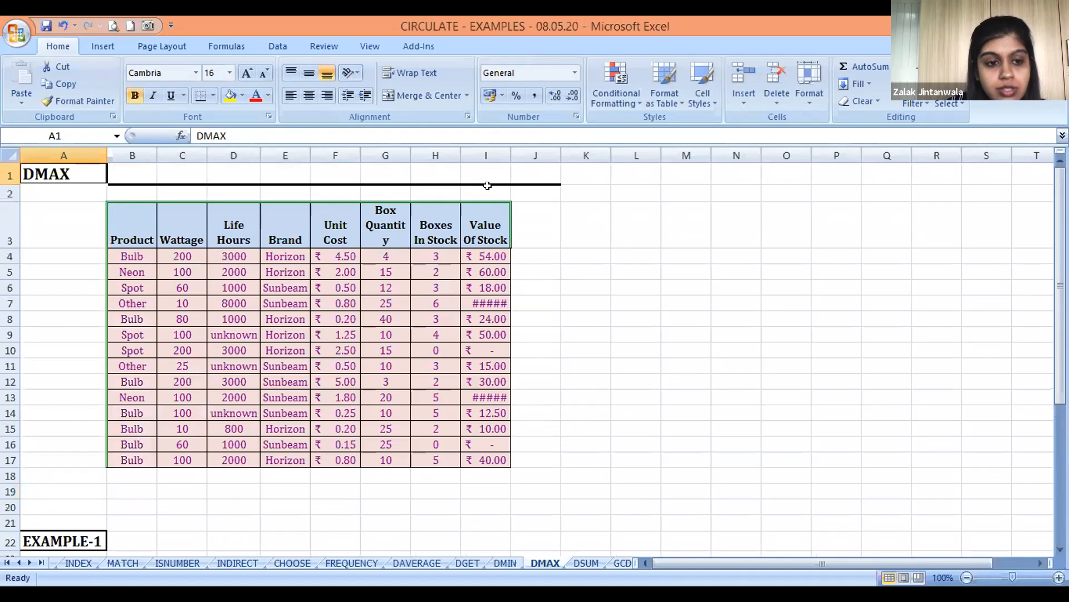
{"action": "key", "text": "Right"}
{"action": "key", "text": "Down"}
{"action": "key", "text": "Down"}
{"action": "key", "text": "Down"}
{"action": "key", "text": "Down"}
{"action": "key", "text": "Down"}
{"action": "key", "text": "Down"}
{"action": "key", "text": "Down"}
{"action": "key", "text": "Down"}
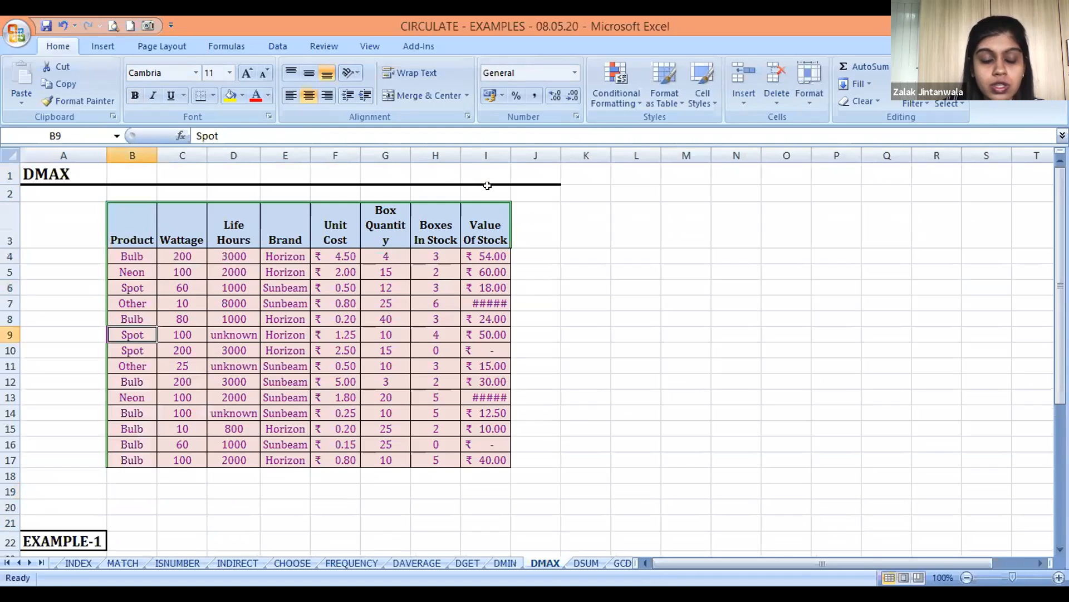
{"action": "key", "text": "Down"}
{"action": "key", "text": "Down"}
{"action": "key", "text": "Down"}
{"action": "key", "text": "Down"}
{"action": "key", "text": "Down"}
{"action": "key", "text": "Down"}
{"action": "key", "text": "Down"}
{"action": "key", "text": "Down"}
{"action": "key", "text": "Down"}
{"action": "key", "text": "Down"}
{"action": "key", "text": "Down"}
{"action": "key", "text": "Down"}
{"action": "key", "text": "Down"}
{"action": "key", "text": "Down"}
{"action": "key", "text": "Down"}
{"action": "key", "text": "Down"}
{"action": "key", "text": "Down"}
{"action": "key", "text": "Down"}
{"action": "key", "text": "Down"}
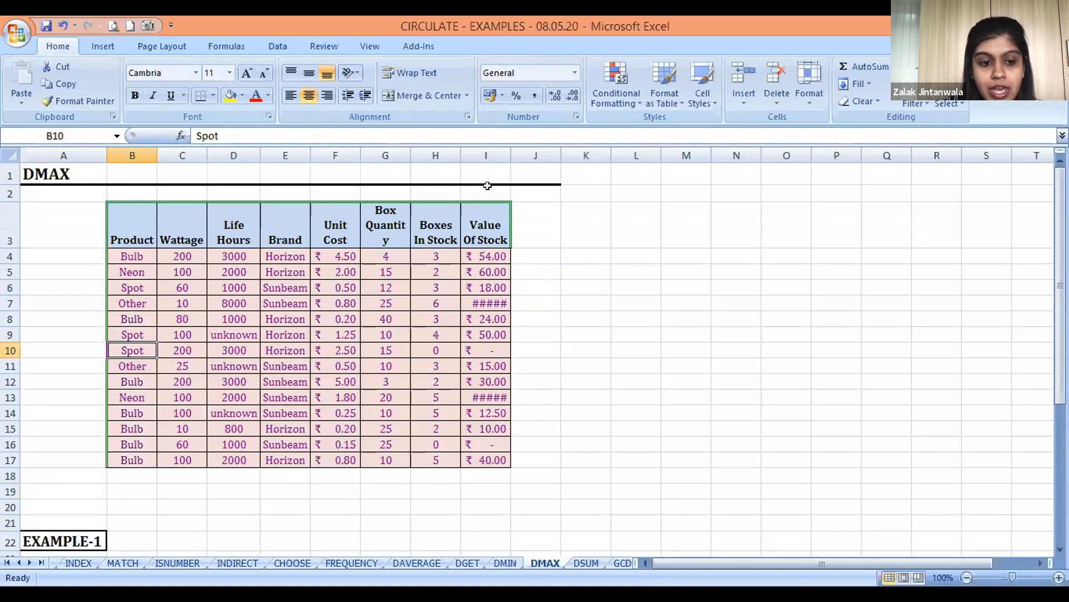
{"action": "key", "text": "Up"}
{"action": "key", "text": "Up"}
{"action": "key", "text": "Up"}
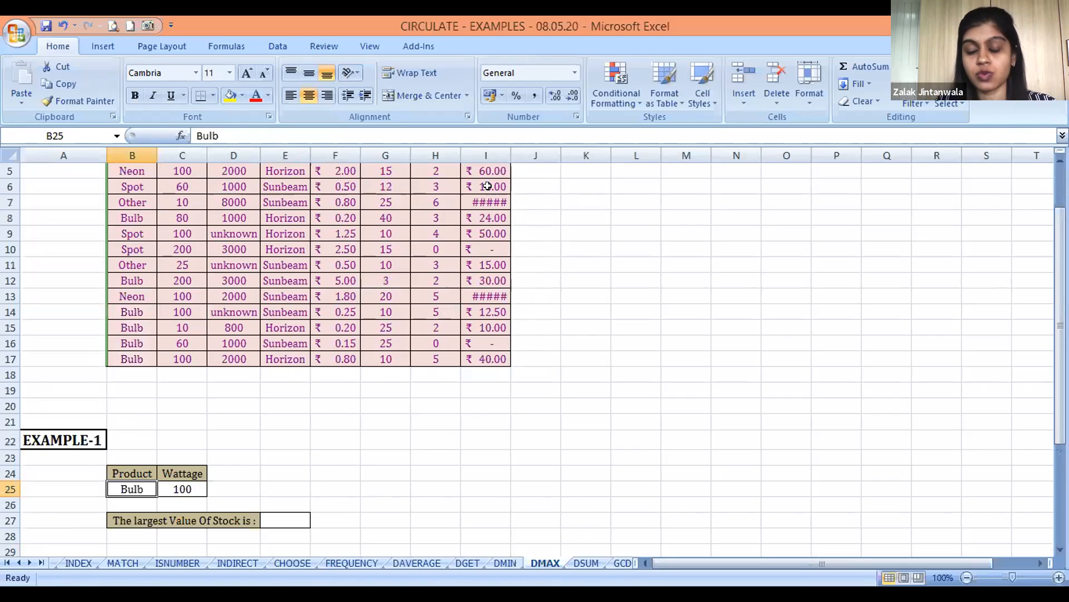
Review the Product and Wattage criteria for EXAMPLE-1 in B24:C25
{"action": "key", "text": "Right"}
{"action": "key", "text": "Up"}
{"action": "key", "text": "Down"}
{"action": "key", "text": "Left"}
{"action": "key", "text": "Up"}
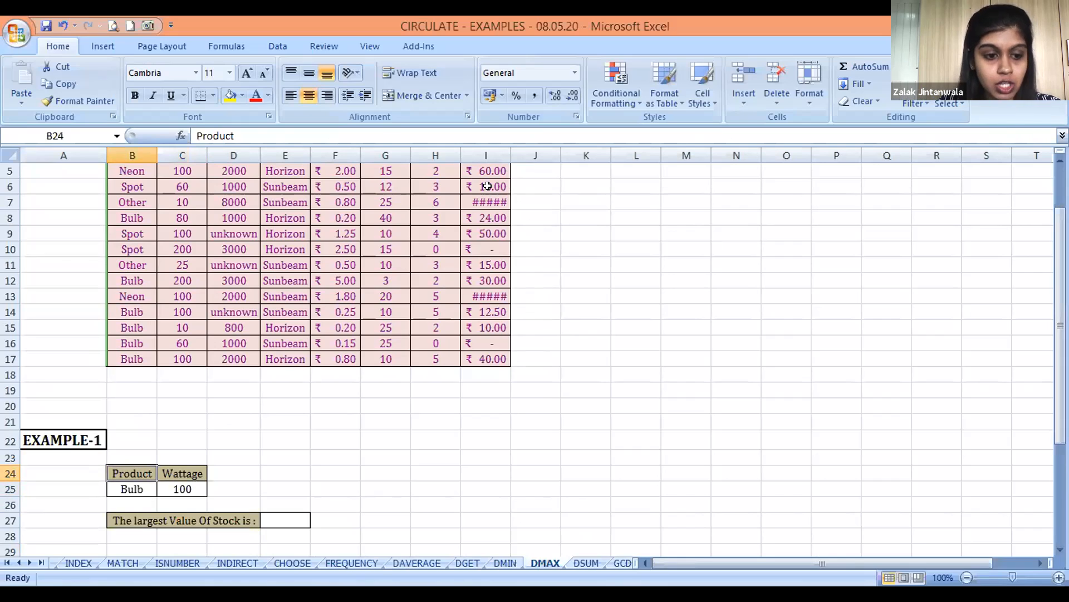
{"action": "key", "text": "Down"}
{"action": "key", "text": "Right"}
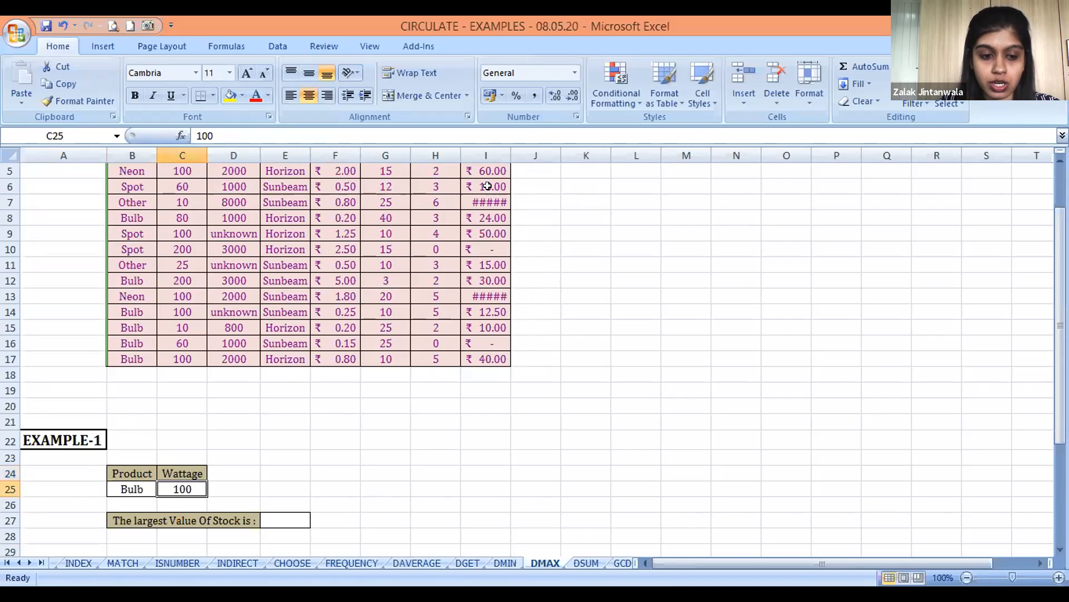
Start a DMAX formula in E27, the EXAMPLE-1 answer cell for the largest Value Of Stock
{"action": "key", "text": "Right"}
{"action": "key", "text": "Right"}
{"action": "key", "text": "Down"}
{"action": "key", "text": "Down"}
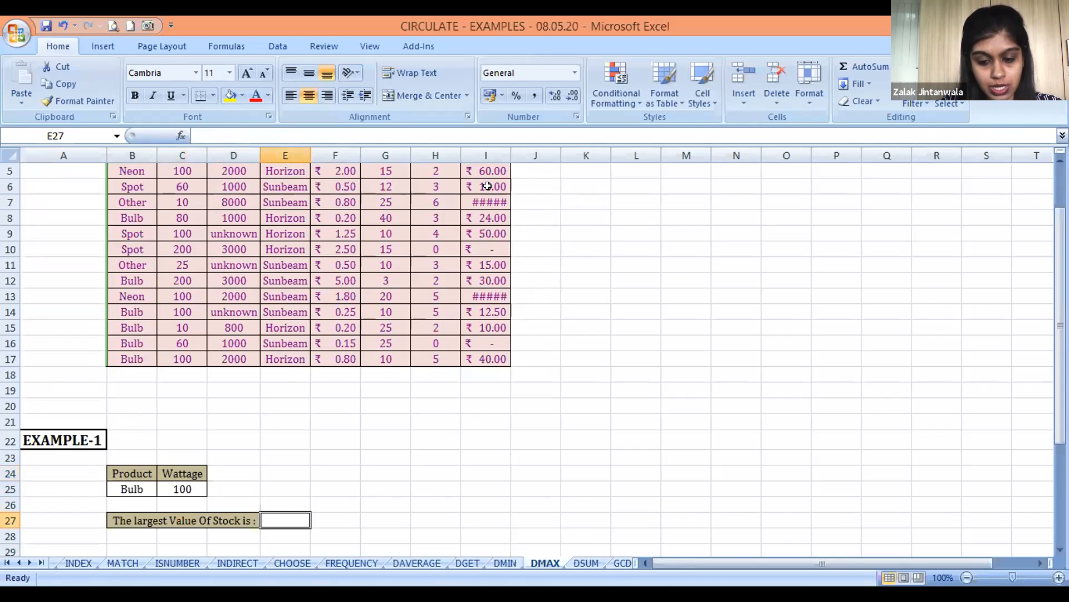
{"action": "type", "text": "=D"}
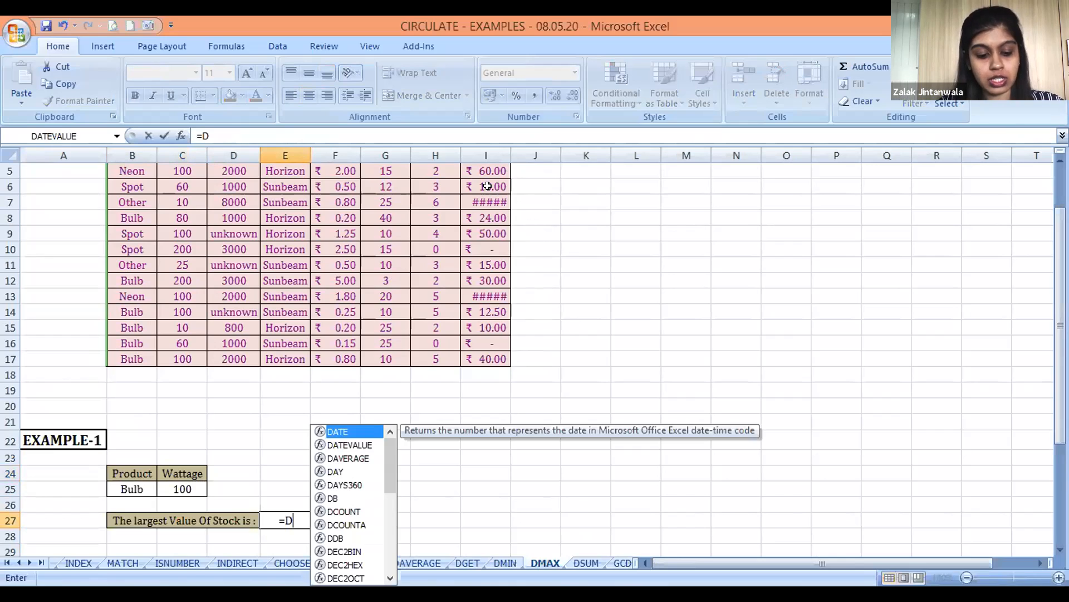
{"action": "type", "text": "MAX("}
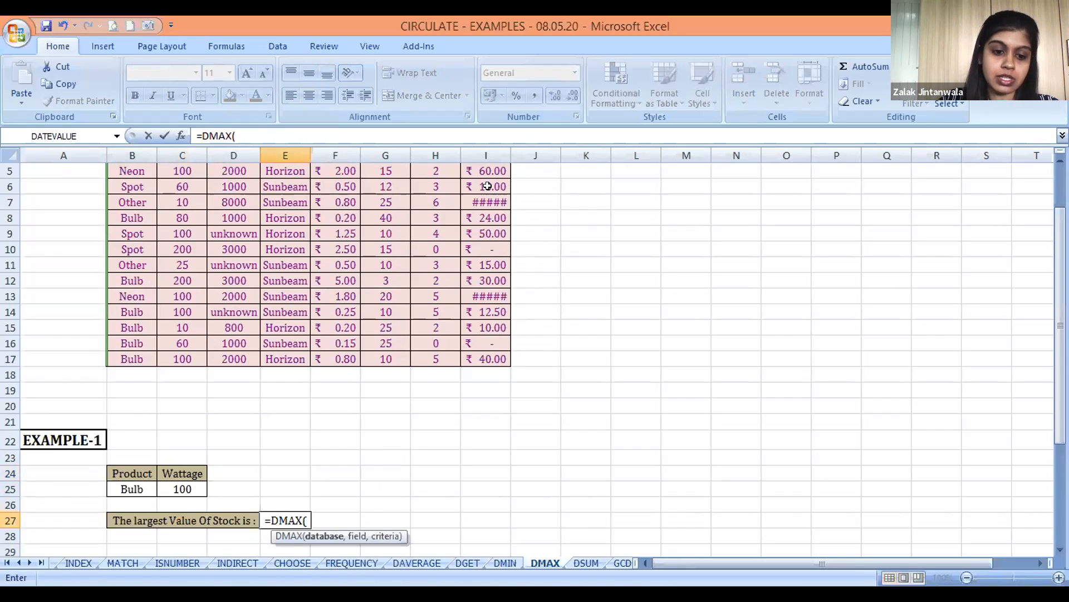
Use the whole stock table B3:I17, headers included, as the database argument of the E27 formula
{"action": "key", "text": "Left"}
{"action": "key", "text": "Left"}
{"action": "key", "text": "Up"}
{"action": "key", "text": "Up"}
{"action": "key", "text": "Up"}
{"action": "key", "text": "Up"}
{"action": "key", "text": "Up"}
{"action": "key", "text": "Up"}
{"action": "key", "text": "Up"}
{"action": "key", "text": "Left"}
{"action": "key", "text": "Up"}
{"action": "key", "text": "Up"}
{"action": "key", "text": "Up"}
{"action": "key", "text": "Up"}
{"action": "key", "text": "ctrl+Up"}
{"action": "key", "text": "ctrl+shift+Down"}
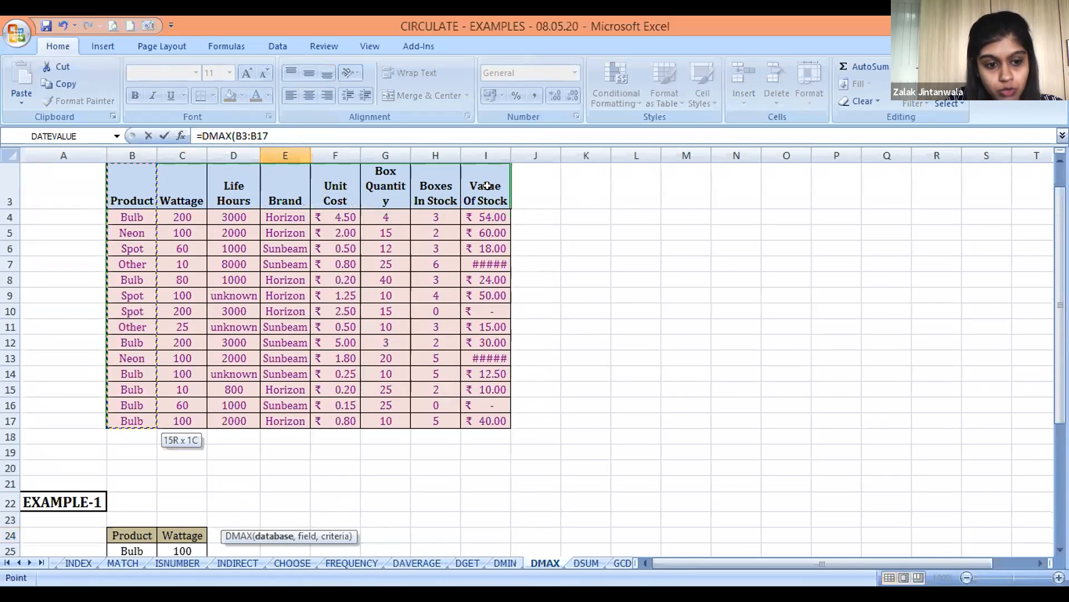
{"action": "key", "text": "ctrl+shift+Right"}
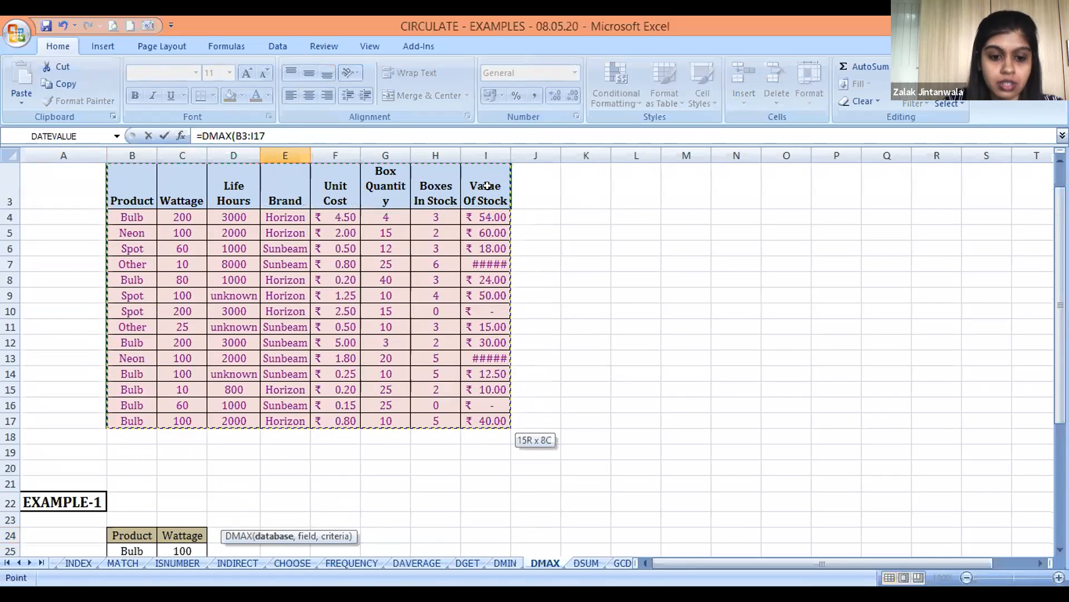
{"action": "type", "text": ","}
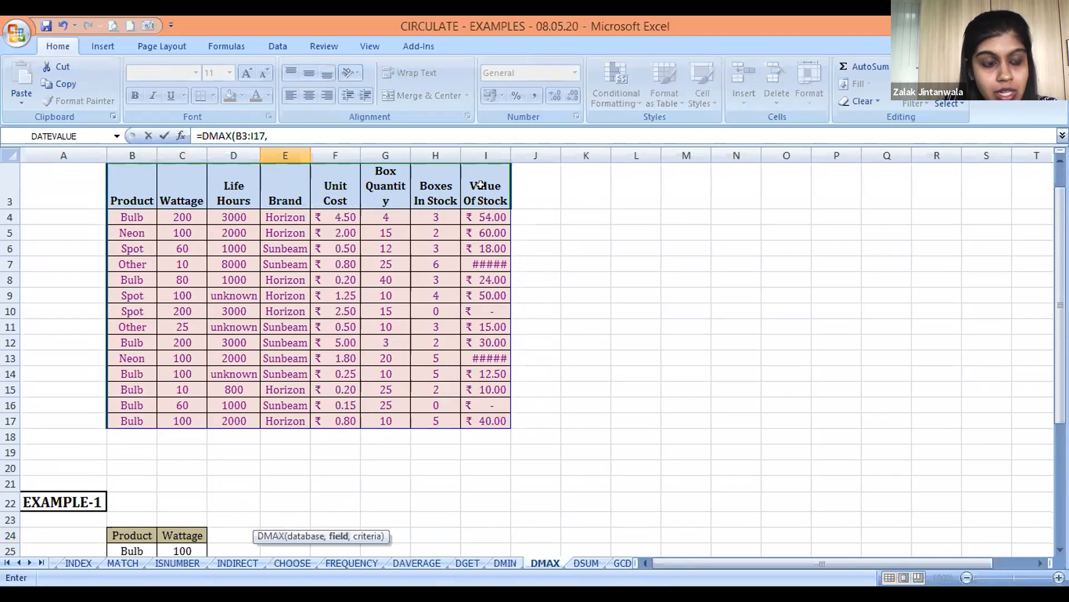
Finish the E27 DMAX formula with the Value Of Stock header I3 as field and B24:C25 as criteria
{"action": "left_click", "coordinate": [481, 185]}
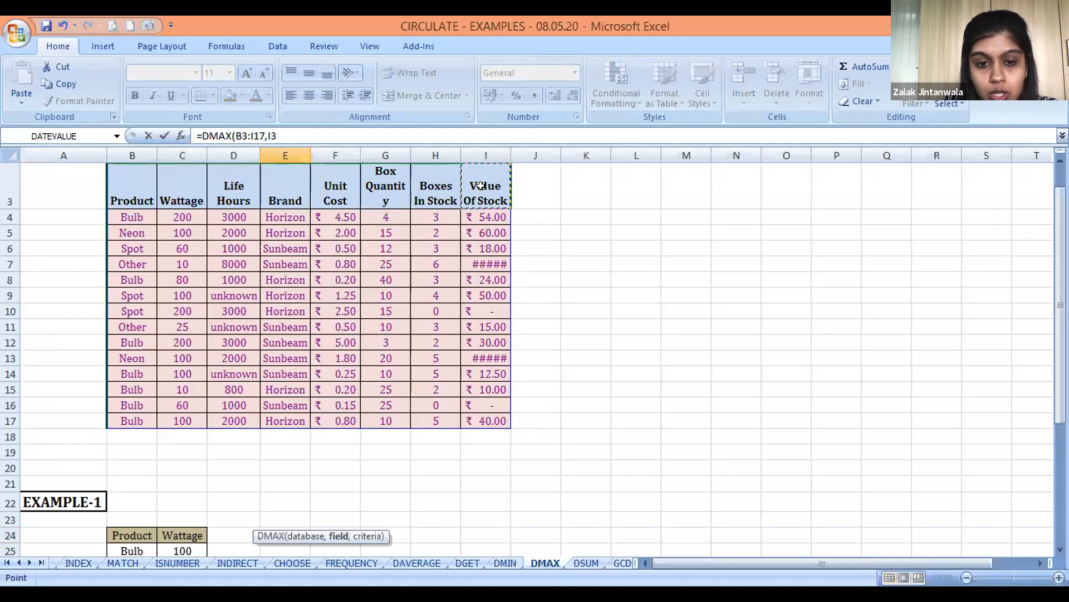
{"action": "type", "text": ","}
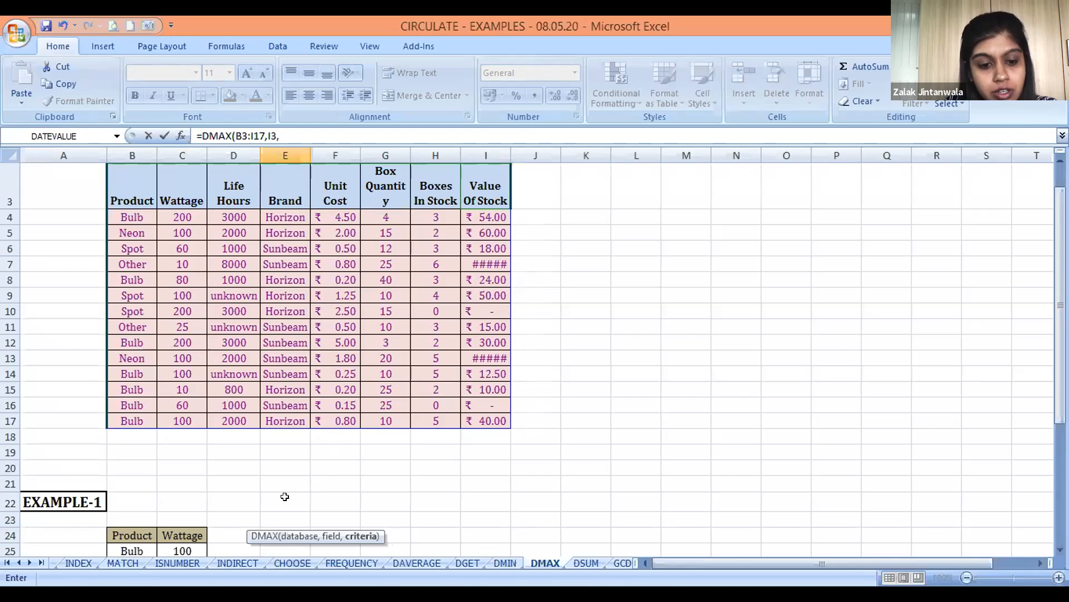
{"action": "left_click", "coordinate": [120, 528]}
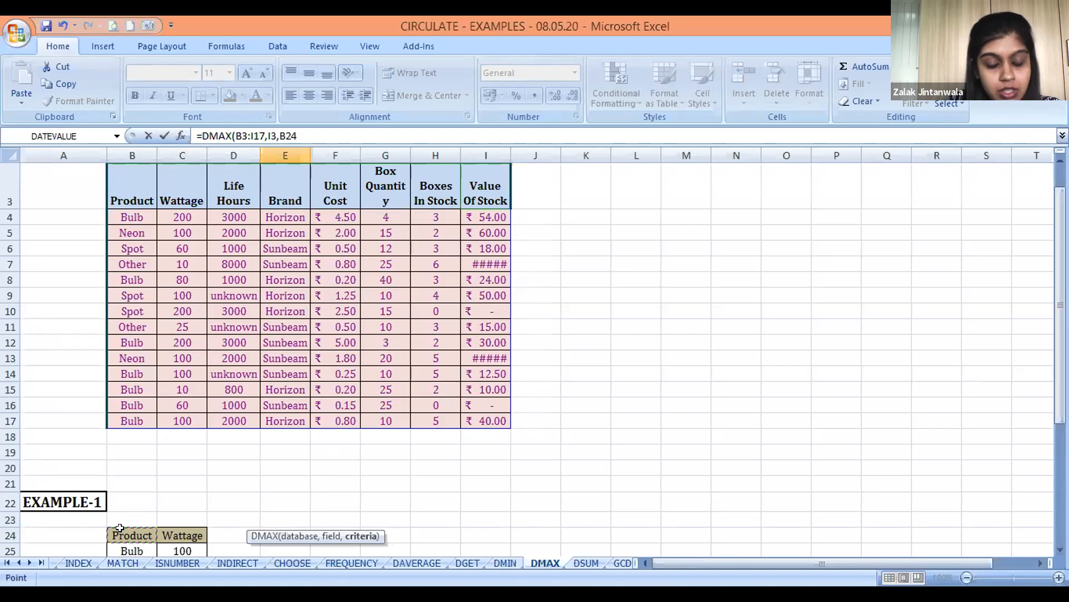
{"action": "key", "text": "shift+Down"}
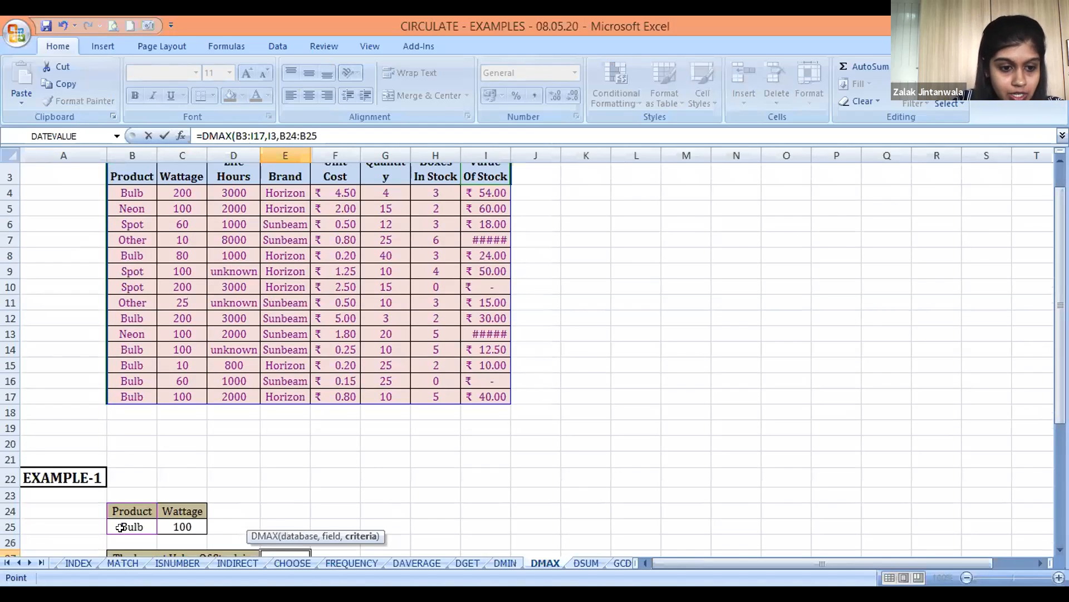
{"action": "key", "text": "shift+Right"}
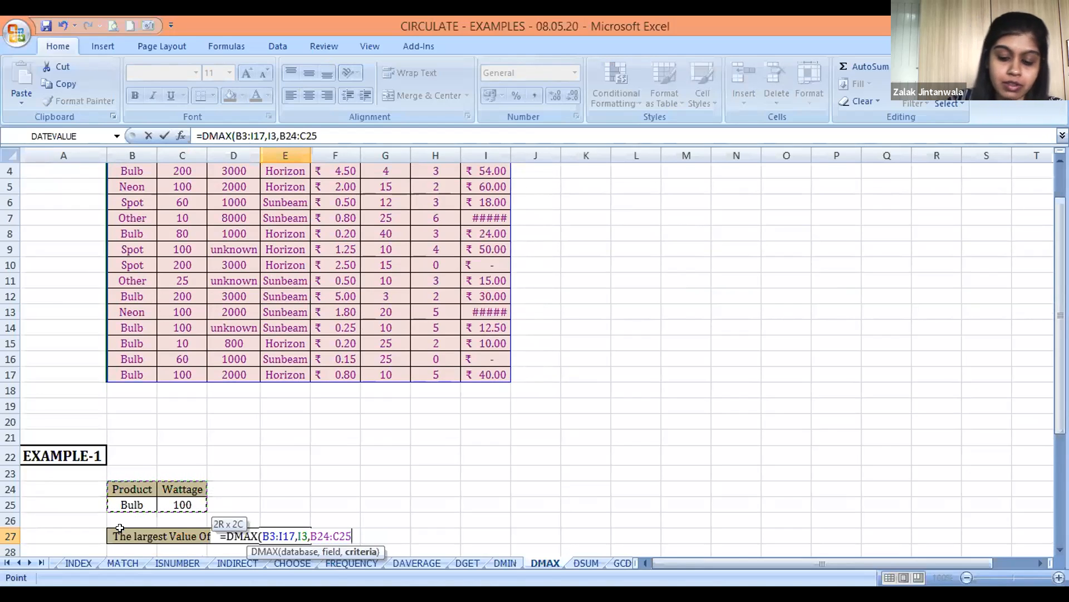
{"action": "type", "text": ")"}
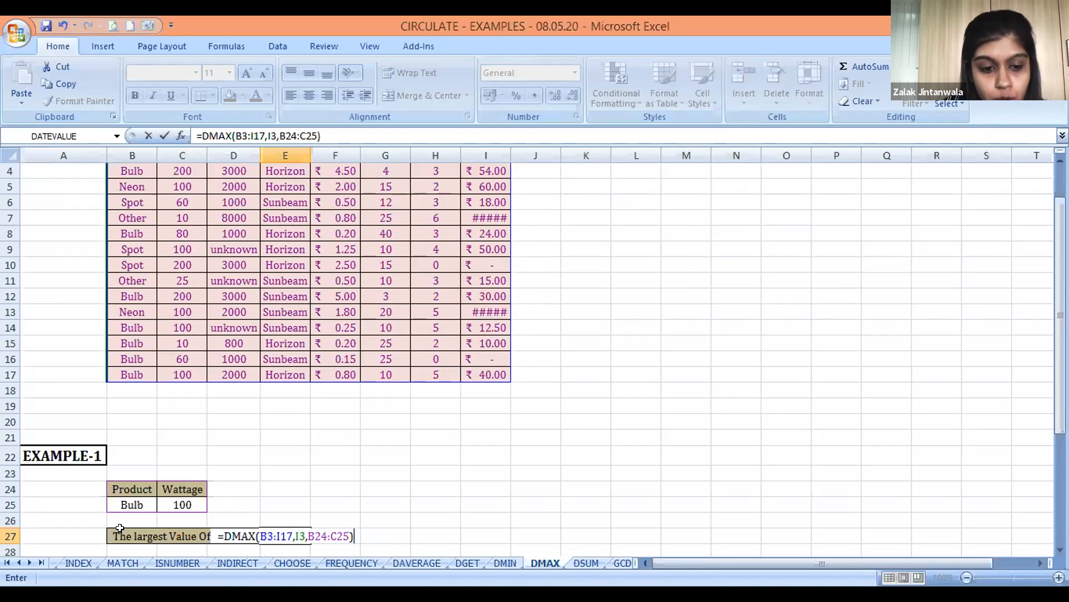
{"action": "key", "text": "Return"}
{"action": "key", "text": "Up"}
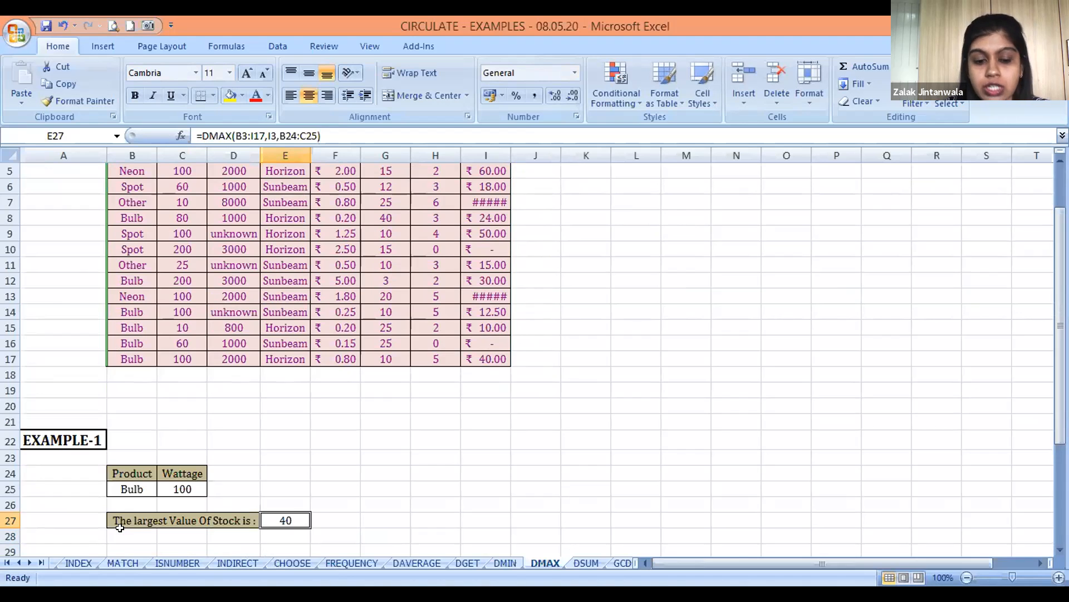
{"action": "scroll", "coordinate": [119, 528], "scroll_direction": "down", "scroll_amount": 3}
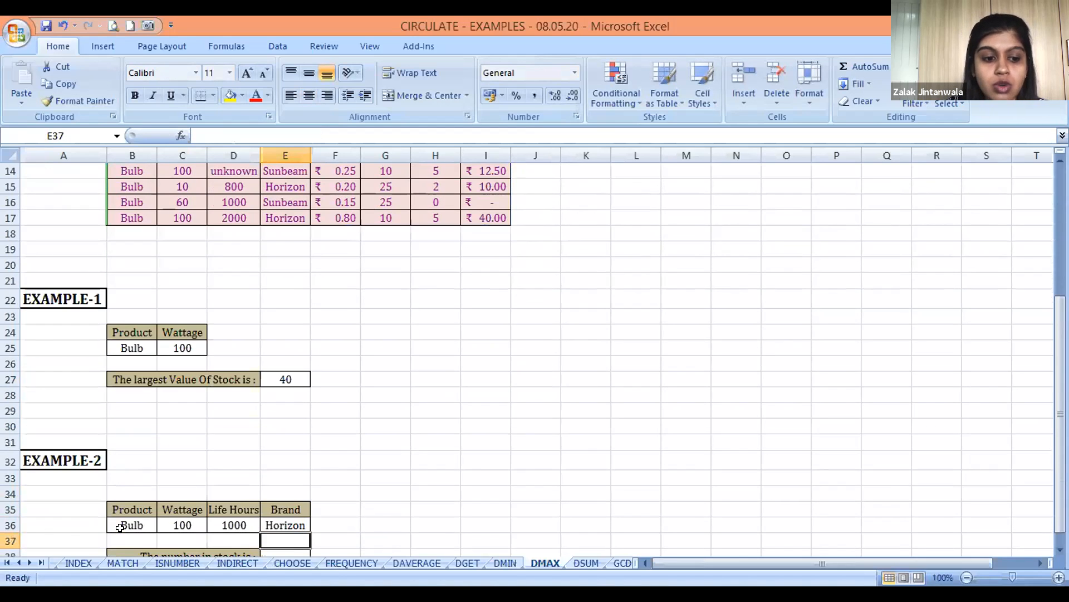
{"action": "left_click", "coordinate": [120, 529]}
{"action": "key", "text": "Right"}
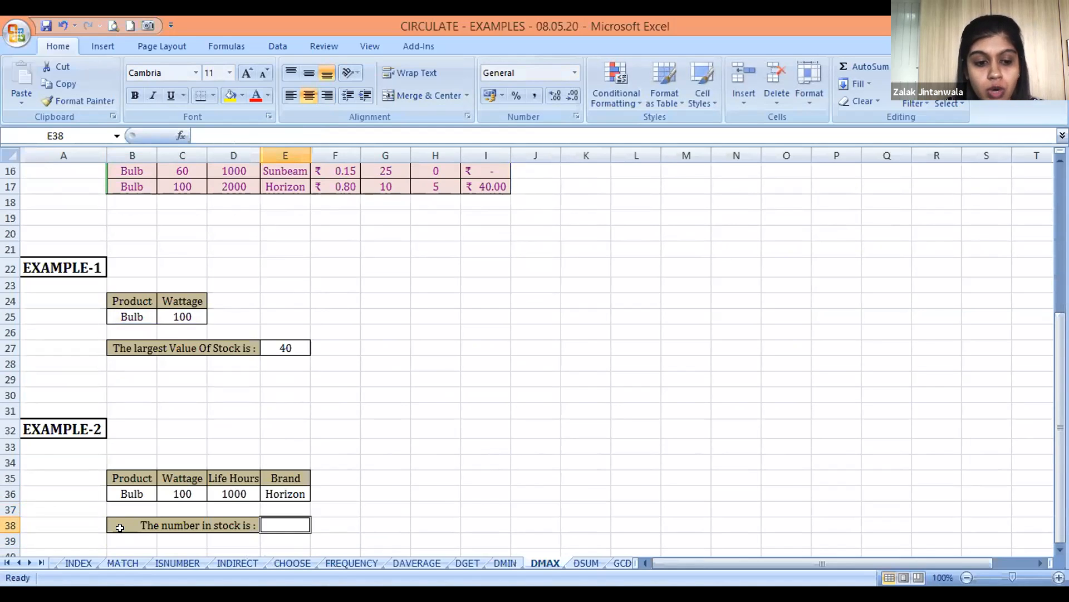
{"action": "type", "text": "=D"}
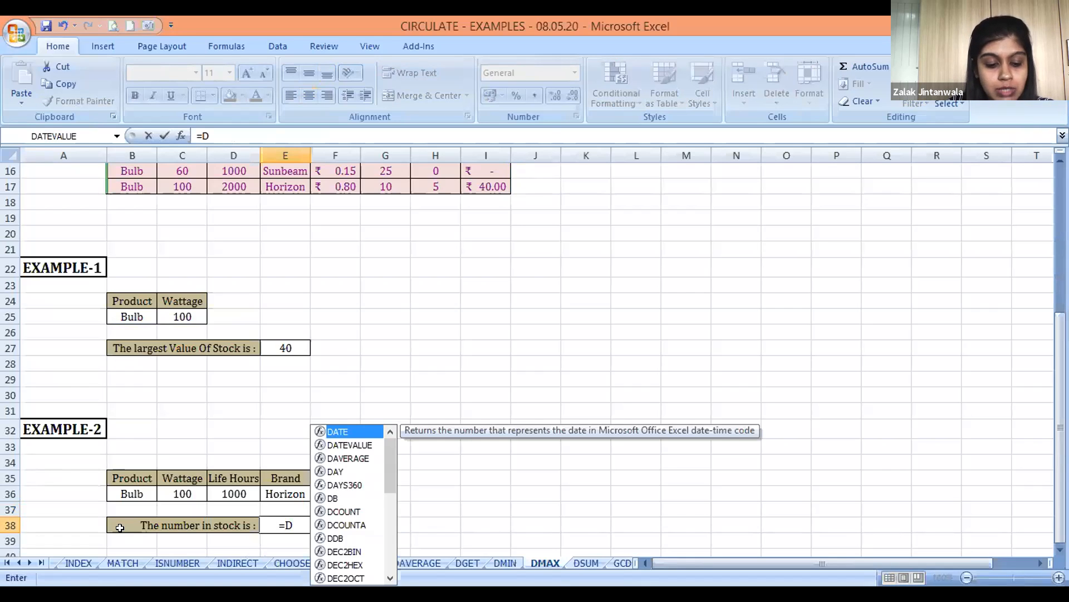
{"action": "type", "text": "MA"}
Change the EXAMPLE-2 answer label in B38 to "The largest value of number in stock is :"
{"action": "key", "text": "Left"}
{"action": "key", "text": "Left"}
{"action": "key", "text": "Right"}
{"action": "key", "text": "F2"}
{"action": "key", "text": "Left"}
{"action": "key", "text": "Left"}
{"action": "key", "text": "Left"}
{"action": "key", "text": "Left"}
{"action": "key", "text": "Left"}
{"action": "key", "text": "Left"}
{"action": "key", "text": "Left"}
{"action": "key", "text": "Left"}
{"action": "key", "text": "Left"}
{"action": "key", "text": "Left"}
{"action": "key", "text": "Left"}
{"action": "key", "text": "Left"}
{"action": "key", "text": "Left"}
{"action": "key", "text": "Left"}
{"action": "key", "text": "Left"}
{"action": "key", "text": "Left"}
{"action": "key", "text": "Left"}
{"action": "key", "text": "Left"}
{"action": "key", "text": "Left"}
{"action": "type", "text": "largest "}
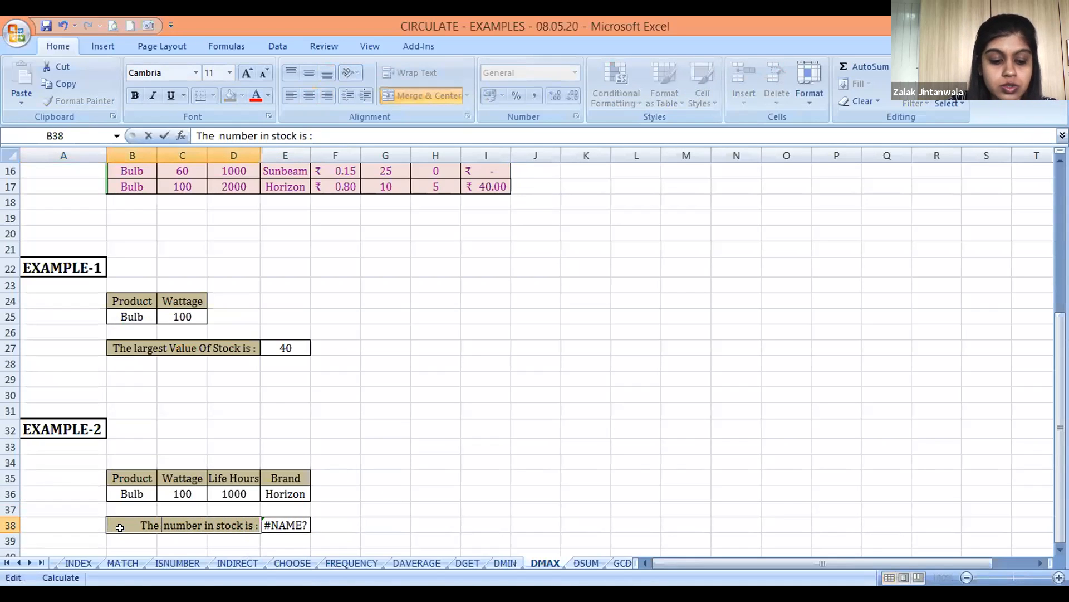
{"action": "type", "text": "value"}
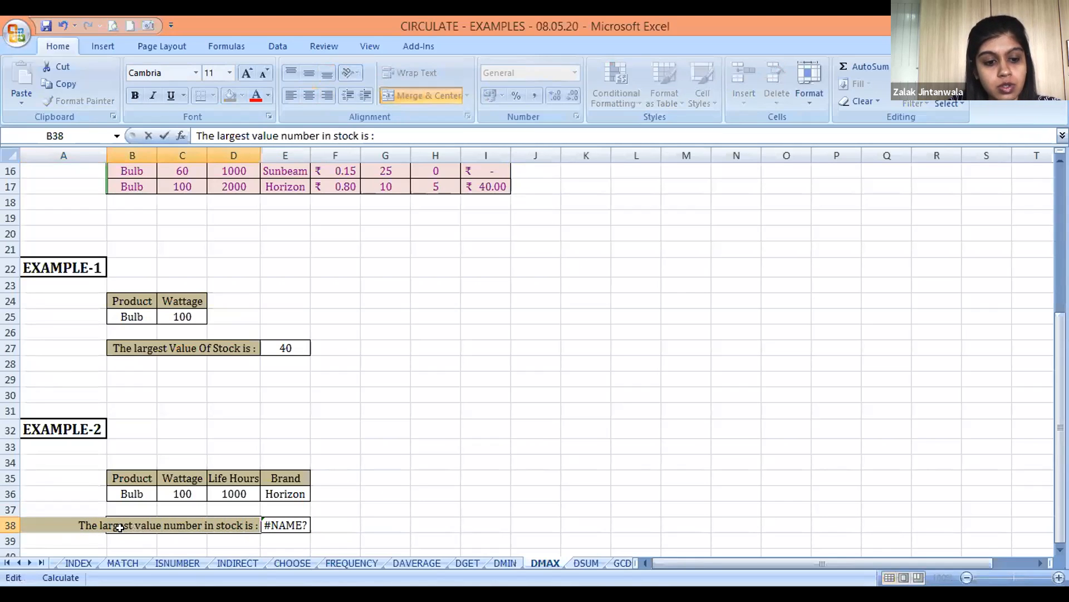
{"action": "type", "text": " of"}
{"action": "key", "text": "Tab"}
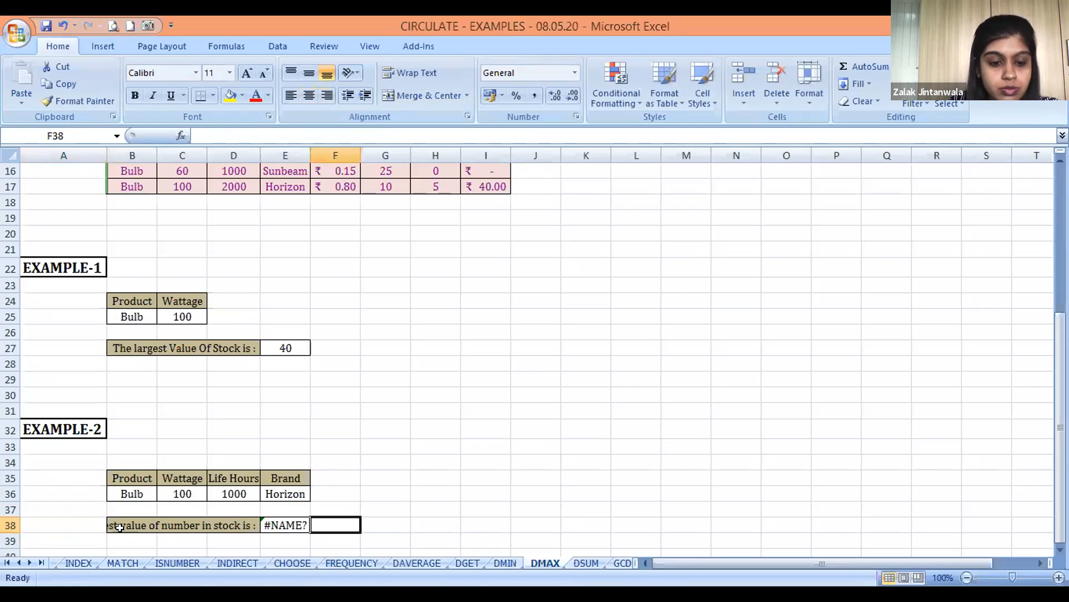
Start a new DMAX formula in E38, the EXAMPLE-2 answer cell, replacing its incomplete entry
{"action": "type", "text": "=DMA"}
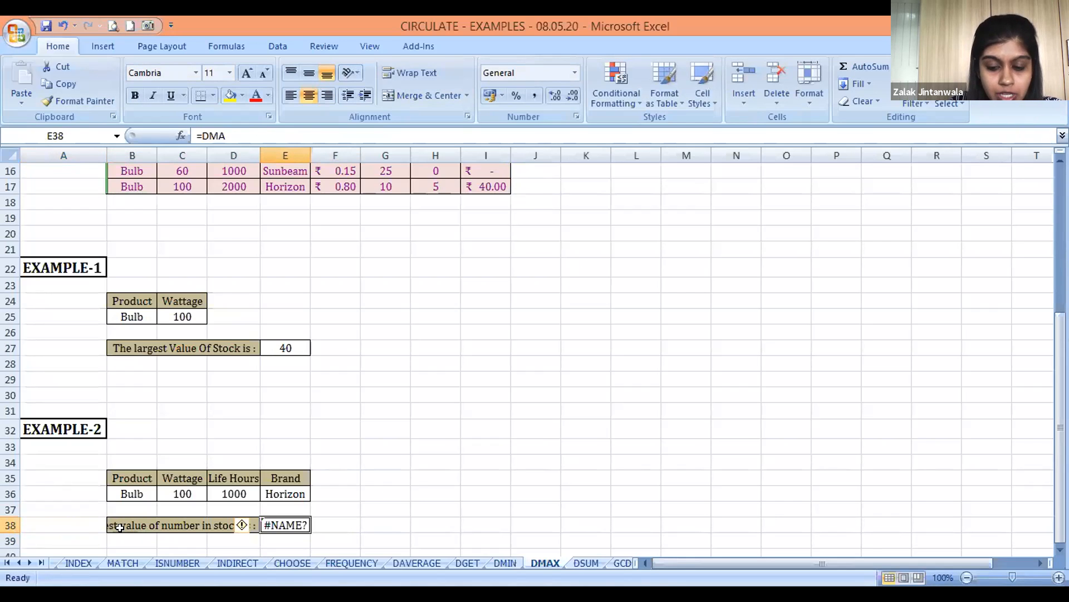
{"action": "type", "text": "=d"}
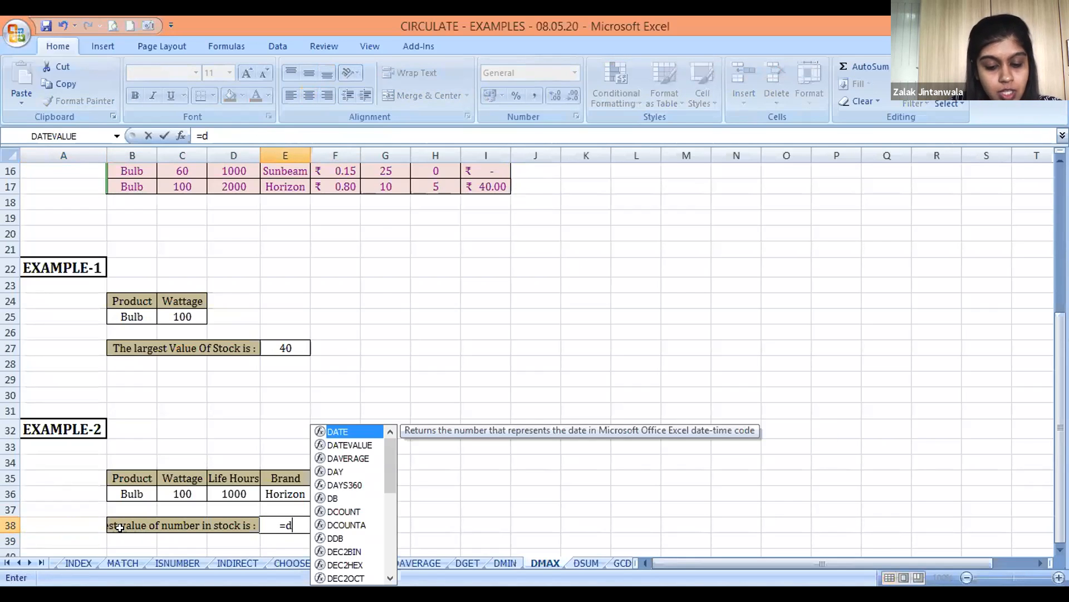
{"action": "type", "text": "max("}
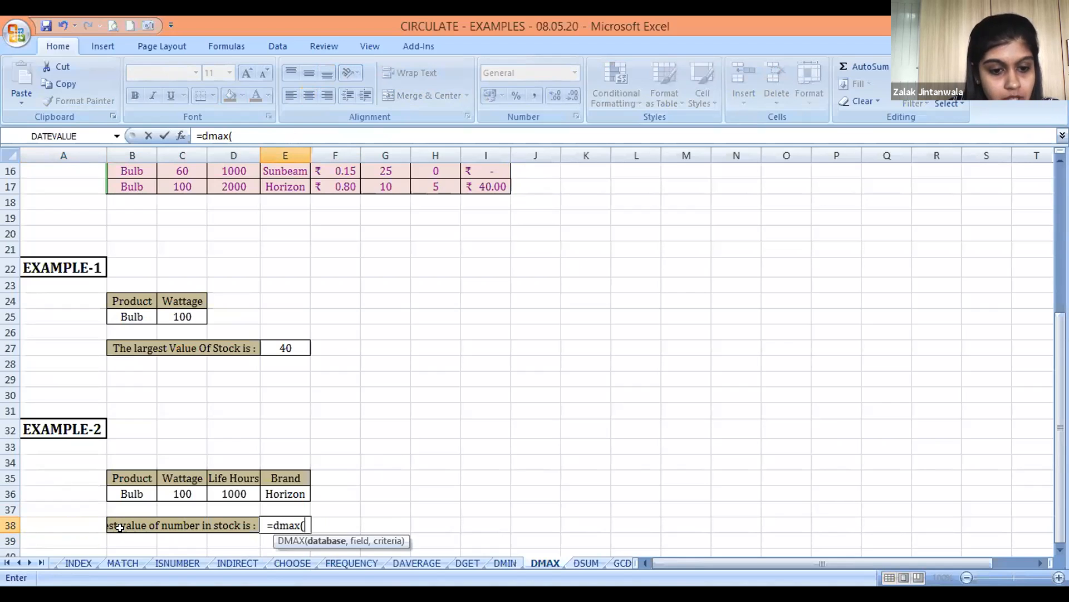
Use the whole stock table B3:I17, headers included, as the database argument of the E38 DMAX formula
{"action": "key", "text": "Up"}
{"action": "key", "text": "Up"}
{"action": "key", "text": "Left"}
{"action": "key", "text": "Up"}
{"action": "key", "text": "Up"}
{"action": "key", "text": "Up"}
{"action": "key", "text": "Up"}
{"action": "key", "text": "Up"}
{"action": "key", "text": "Up"}
{"action": "key", "text": "Up"}
{"action": "key", "text": "Up"}
{"action": "key", "text": "Left"}
{"action": "key", "text": "Left"}
{"action": "key", "text": "Left"}
{"action": "key", "text": "Up"}
{"action": "key", "text": "Up"}
{"action": "key", "text": "Up"}
{"action": "key", "text": "Up"}
{"action": "key", "text": "Up"}
{"action": "key", "text": "Right"}
{"action": "key", "text": "Up"}
{"action": "key", "text": "Up"}
{"action": "key", "text": "Up"}
{"action": "key", "text": "Up"}
{"action": "key", "text": "Up"}
{"action": "key", "text": "Up"}
{"action": "key", "text": "ctrl+Up"}
{"action": "key", "text": "ctrl+shift+Down"}
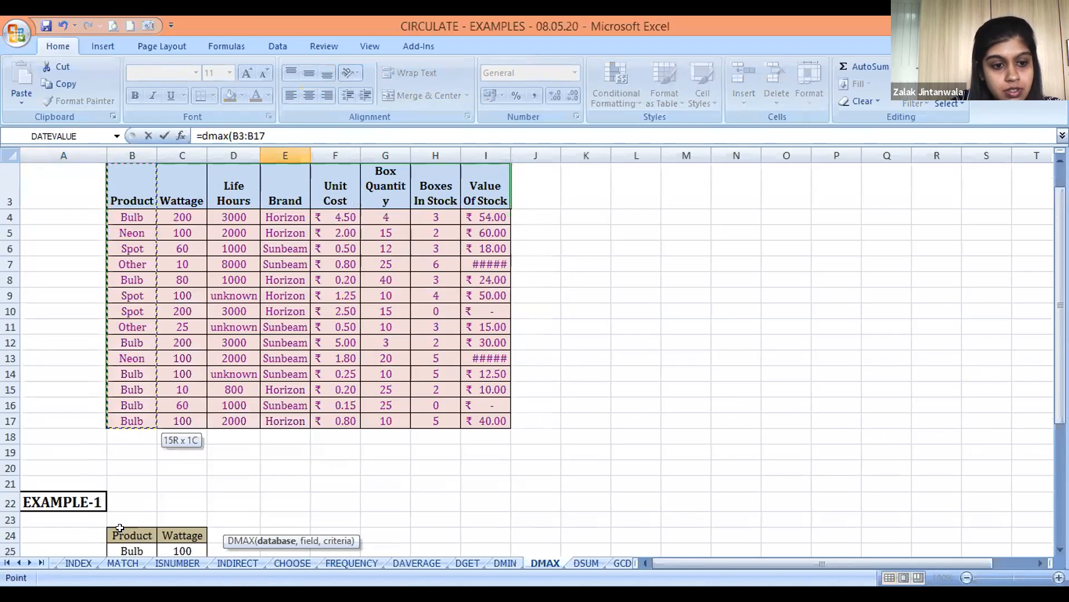
{"action": "key", "text": "ctrl+shift+Right"}
{"action": "type", "text": ","}
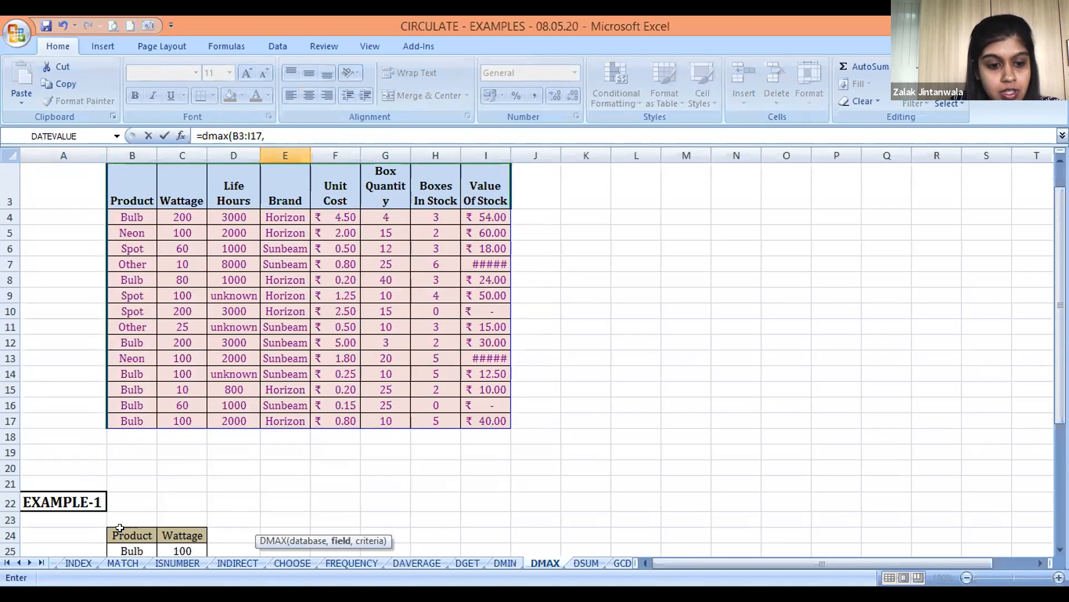
Complete the E38 DMAX formula with the Value Of Stock header I3 as field and the EXAMPLE-2 criteria B35:E36
{"action": "left_click", "coordinate": [484, 186]}
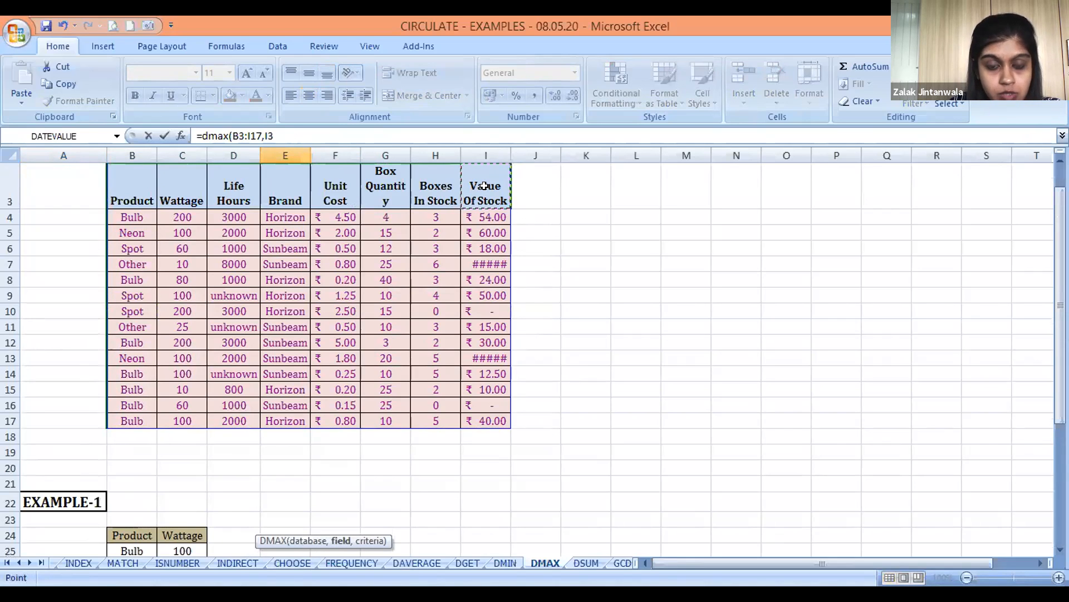
{"action": "type", "text": ","}
{"action": "left_click", "coordinate": [320, 485]}
{"action": "key", "text": "Down"}
{"action": "key", "text": "Down"}
{"action": "key", "text": "Down"}
{"action": "key", "text": "Down"}
{"action": "key", "text": "Down"}
{"action": "key", "text": "Down"}
{"action": "key", "text": "Down"}
{"action": "key", "text": "Down"}
{"action": "key", "text": "Left"}
{"action": "key", "text": "Up"}
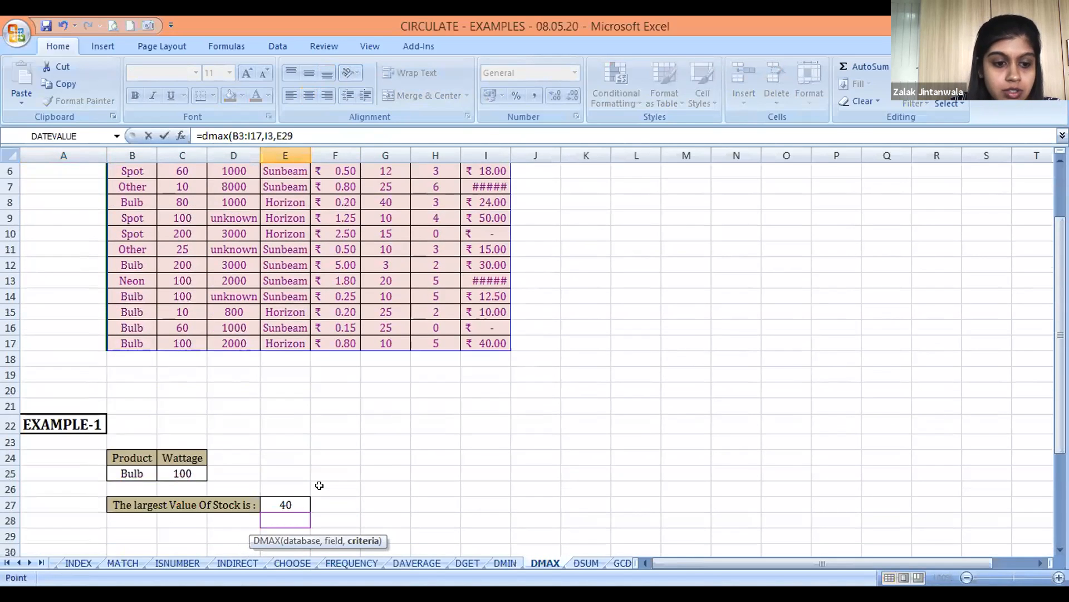
{"action": "key", "text": "Down"}
{"action": "key", "text": "Down"}
{"action": "key", "text": "Down"}
{"action": "key", "text": "Down"}
{"action": "key", "text": "Down"}
{"action": "key", "text": "Down"}
{"action": "key", "text": "Down"}
{"action": "key", "text": "Left"}
{"action": "key", "text": "Left"}
{"action": "key", "text": "Left"}
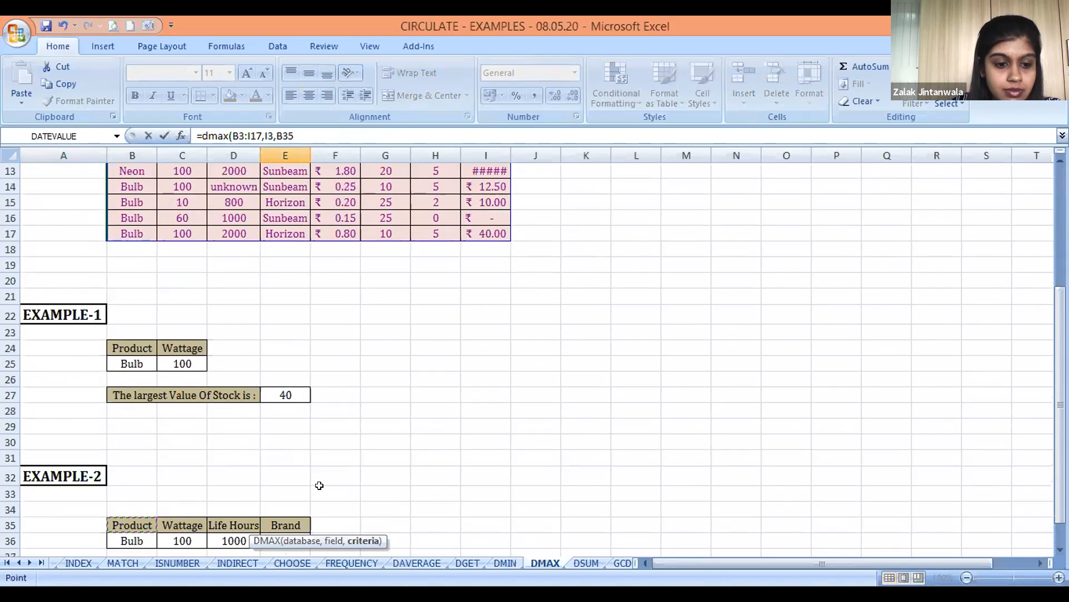
{"action": "key", "text": "shift+Down"}
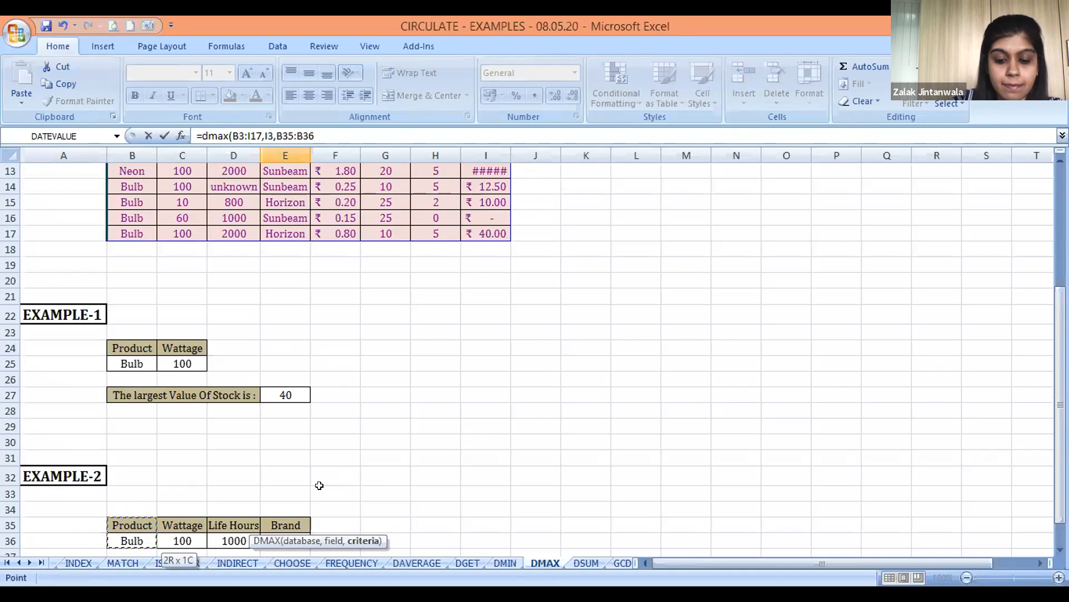
{"action": "key", "text": "shift+Right"}
{"action": "key", "text": "shift+Right"}
{"action": "key", "text": "shift+Right"}
{"action": "type", "text": ")"}
{"action": "key", "text": "Return"}
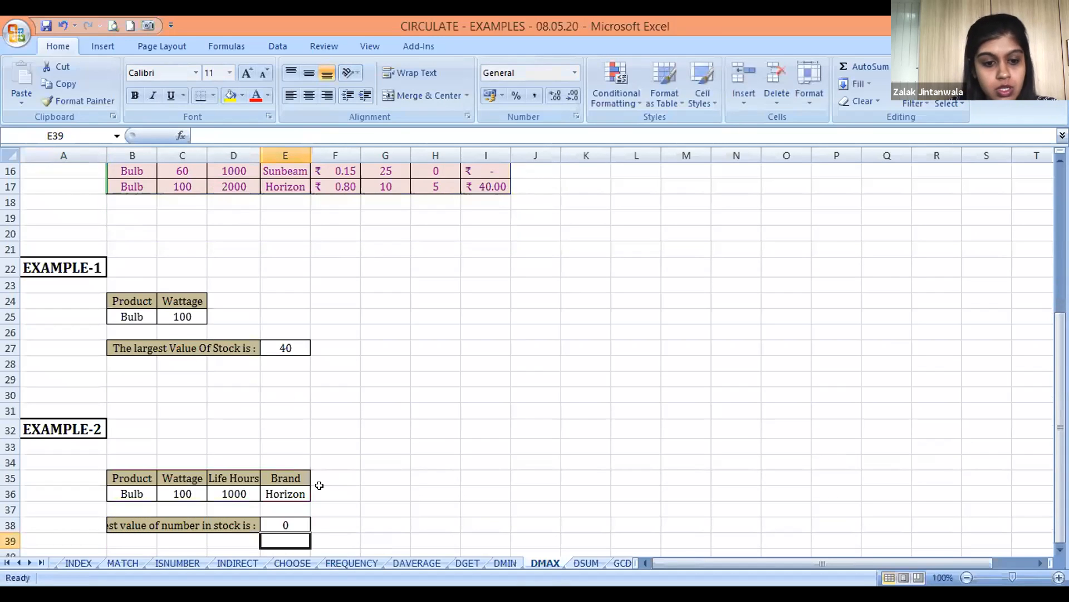
Review the E38 formula and examine the stock table for rows that meet the EXAMPLE-2 criteria
{"action": "key", "text": "Up"}
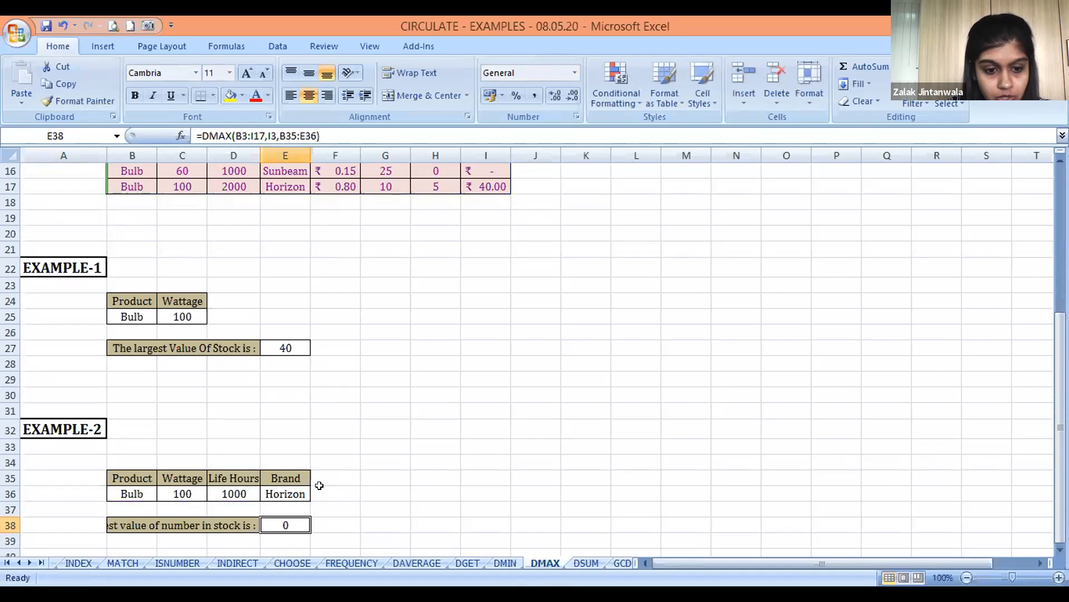
{"action": "key", "text": "Up"}
{"action": "key", "text": "Up"}
{"action": "key", "text": "Up"}
{"action": "key", "text": "Up"}
{"action": "key", "text": "Up"}
{"action": "key", "text": "Up"}
{"action": "key", "text": "Up"}
{"action": "key", "text": "Up"}
{"action": "key", "text": "Up"}
{"action": "key", "text": "Up"}
{"action": "key", "text": "Up"}
{"action": "key", "text": "Up"}
{"action": "key", "text": "Up"}
{"action": "key", "text": "Up"}
{"action": "key", "text": "Up"}
{"action": "key", "text": "Up"}
{"action": "key", "text": "Up"}
{"action": "key", "text": "Up"}
{"action": "key", "text": "Up"}
{"action": "key", "text": "Up"}
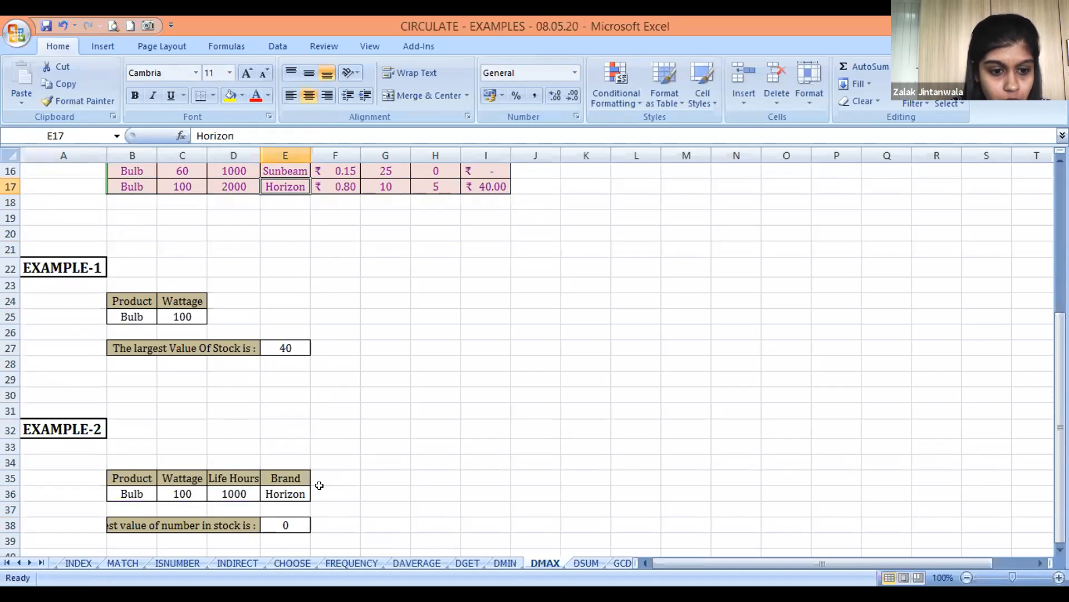
{"action": "key", "text": "Up"}
{"action": "key", "text": "Left"}
{"action": "key", "text": "Left"}
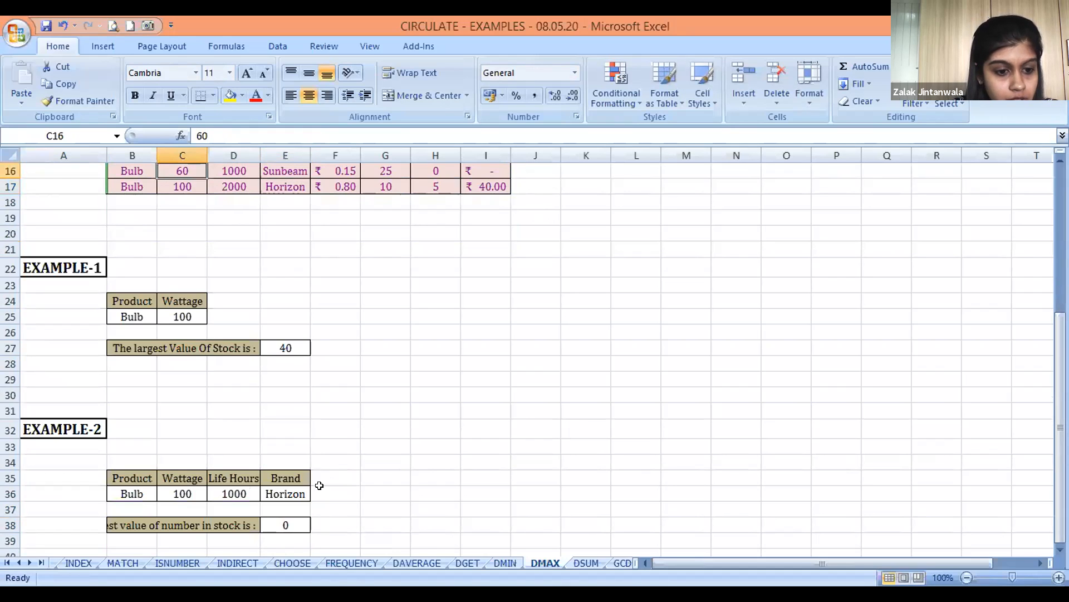
{"action": "key", "text": "Up"}
{"action": "key", "text": "Up"}
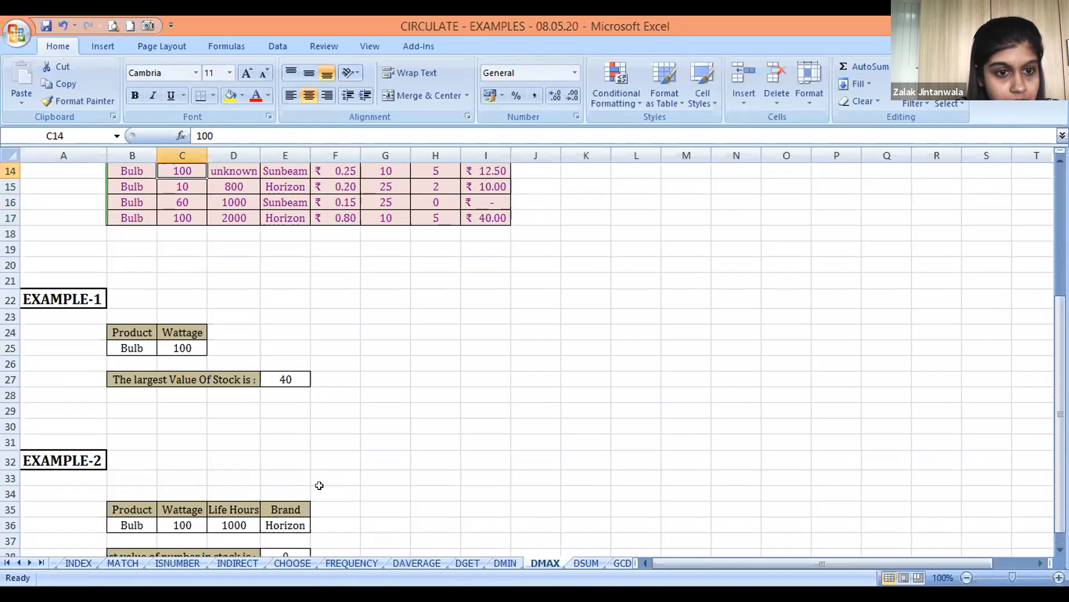
{"action": "key", "text": "Right"}
{"action": "key", "text": "Up"}
{"action": "key", "text": "Down"}
{"action": "key", "text": "Up"}
{"action": "key", "text": "Down"}
{"action": "key", "text": "Down"}
{"action": "key", "text": "Down"}
{"action": "key", "text": "Down"}
{"action": "key", "text": "Down"}
{"action": "key", "text": "Down"}
{"action": "key", "text": "Down"}
{"action": "key", "text": "Down"}
{"action": "key", "text": "Down"}
{"action": "key", "text": "Down"}
{"action": "key", "text": "Down"}
{"action": "key", "text": "Down"}
{"action": "key", "text": "Down"}
{"action": "key", "text": "Down"}
{"action": "key", "text": "Down"}
{"action": "key", "text": "Down"}
{"action": "key", "text": "Down"}
{"action": "key", "text": "Down"}
{"action": "key", "text": "Down"}
{"action": "key", "text": "Down"}
{"action": "key", "text": "Down"}
{"action": "key", "text": "Down"}
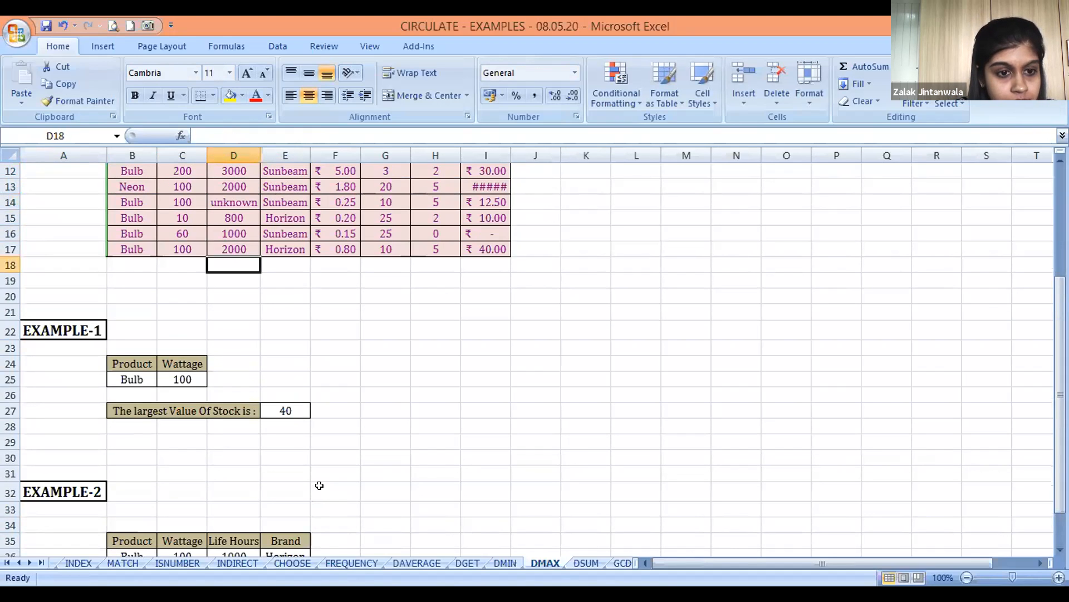
{"action": "key", "text": "Up"}
{"action": "key", "text": "Up"}
{"action": "key", "text": "Up"}
{"action": "key", "text": "Up"}
{"action": "key", "text": "Up"}
{"action": "key", "text": "Up"}
{"action": "key", "text": "Up"}
{"action": "key", "text": "Up"}
{"action": "key", "text": "Up"}
{"action": "key", "text": "Up"}
{"action": "key", "text": "Up"}
{"action": "key", "text": "Up"}
{"action": "key", "text": "Up"}
{"action": "key", "text": "Up"}
{"action": "key", "text": "Up"}
{"action": "key", "text": "Up"}
{"action": "key", "text": "Up"}
{"action": "key", "text": "Up"}
{"action": "key", "text": "Up"}
{"action": "key", "text": "Up"}
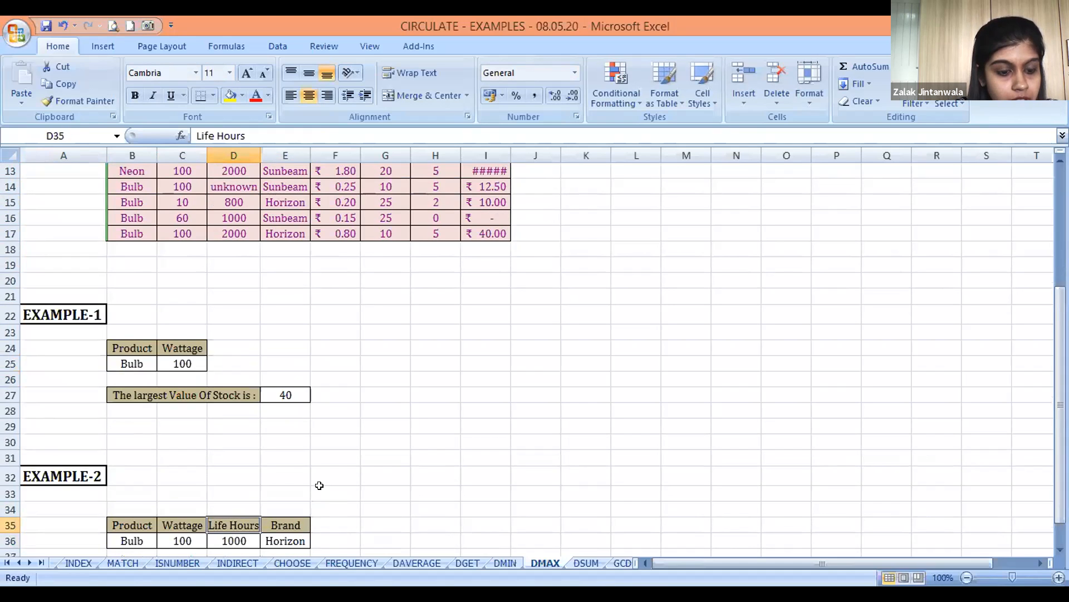
{"action": "key", "text": "Up"}
{"action": "key", "text": "Up"}
{"action": "key", "text": "Up"}
{"action": "key", "text": "Up"}
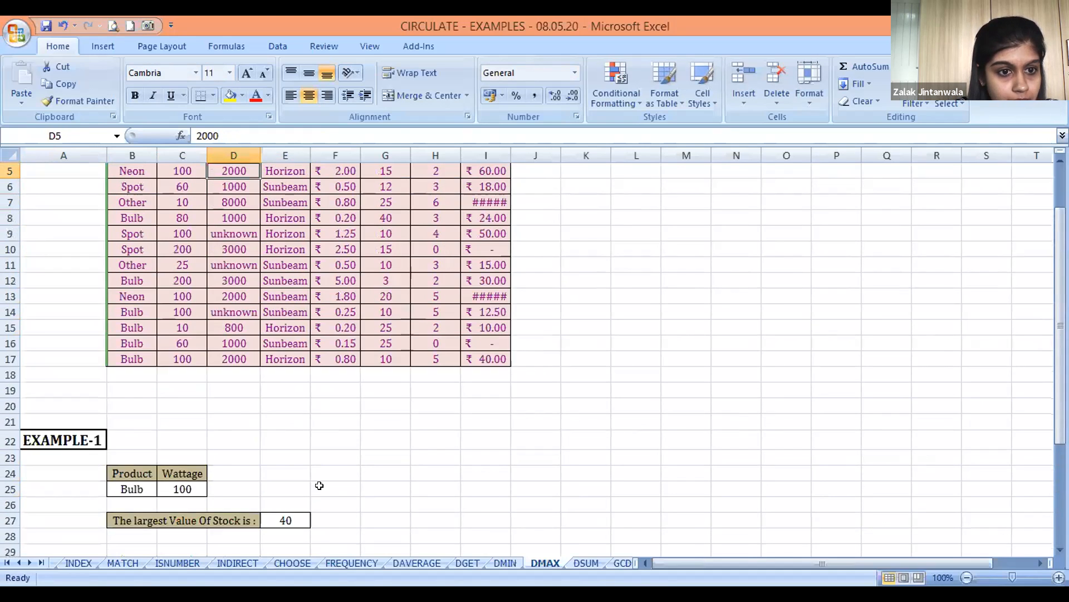
{"action": "key", "text": "Down"}
{"action": "key", "text": "Down"}
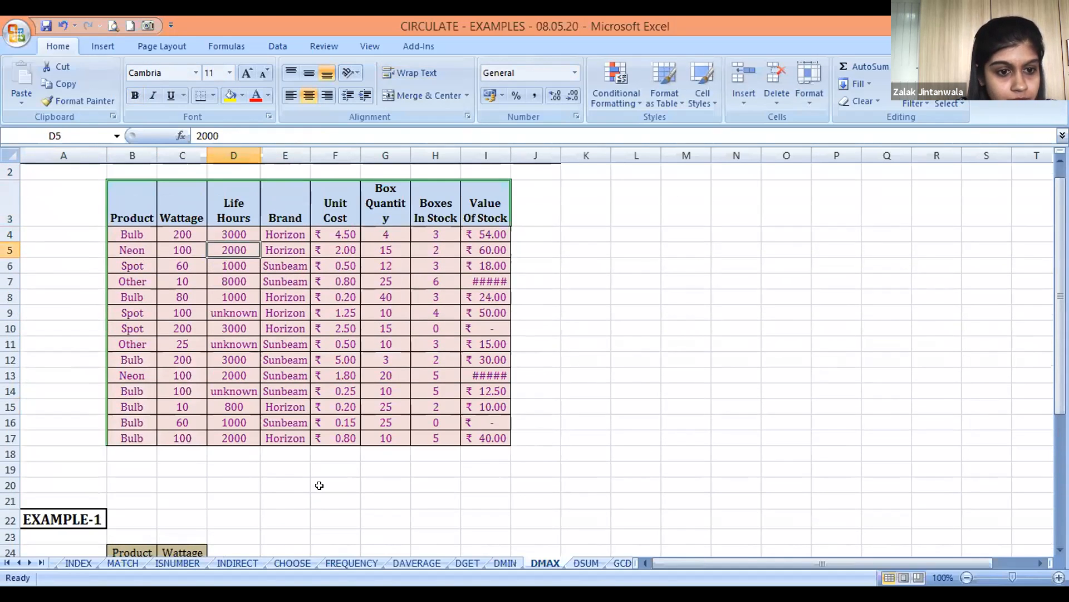
Set Life Hours to 1000 for the 100-watt Bulb rows 14 and 17 of the stock table
{"action": "key", "text": "Left"}
{"action": "key", "text": "Down"}
{"action": "key", "text": "Down"}
{"action": "key", "text": "Down"}
{"action": "key", "text": "Down"}
{"action": "key", "text": "Down"}
{"action": "key", "text": "Down"}
{"action": "key", "text": "Down"}
{"action": "key", "text": "Down"}
{"action": "key", "text": "Down"}
{"action": "key", "text": "Right"}
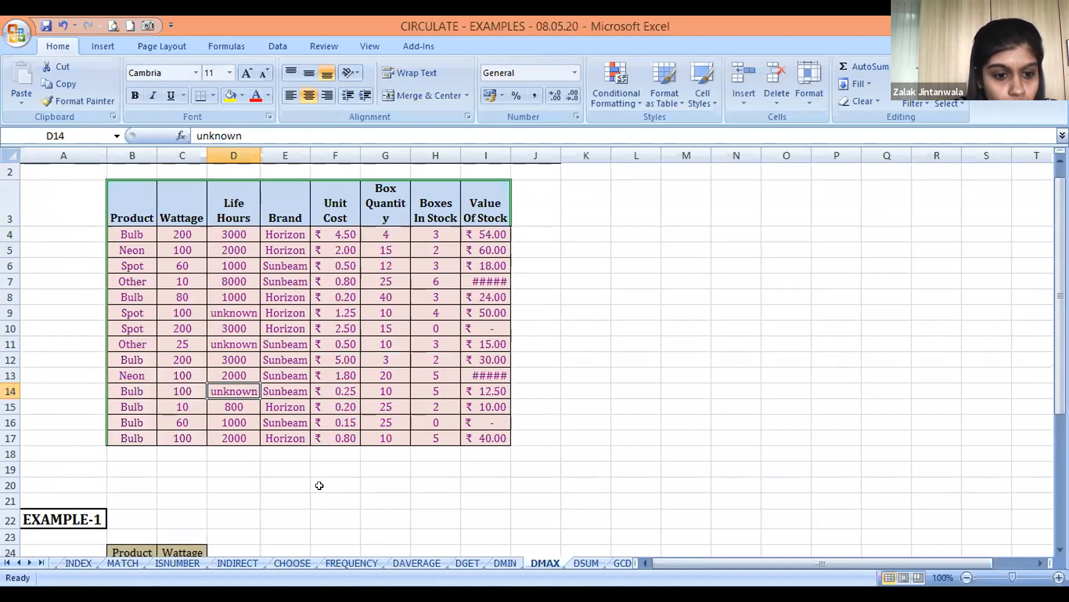
{"action": "key", "text": "Left"}
{"action": "key", "text": "Right"}
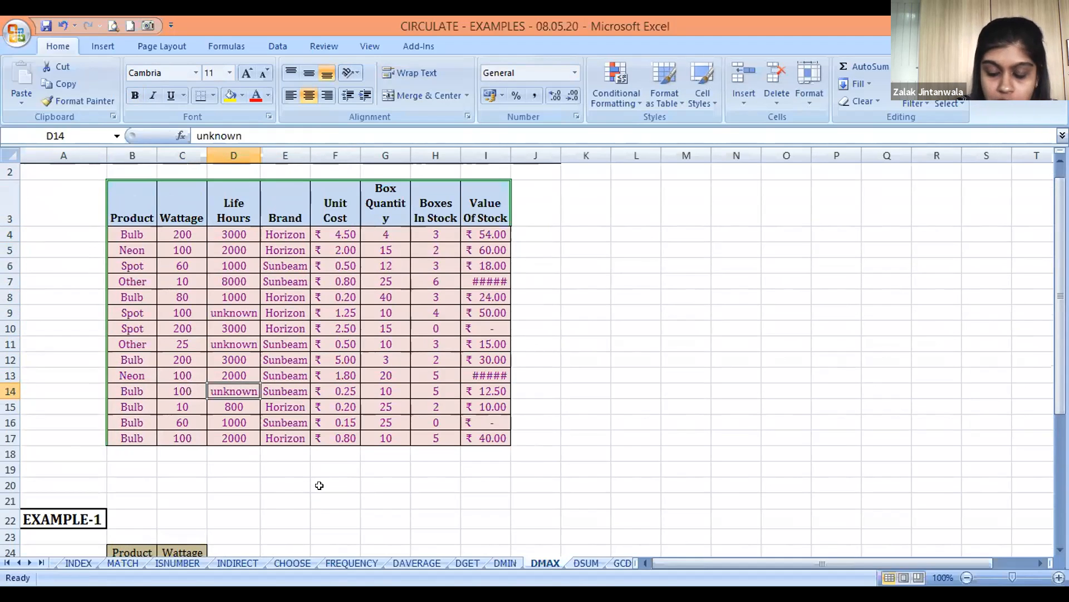
{"action": "type", "text": "1000"}
{"action": "key", "text": "Return"}
{"action": "key", "text": "Return"}
Copy the Horizon brand from E15 into E14, the Brand cell of the 100-watt Bulb in row 14
{"action": "key", "text": "Return"}
{"action": "type", "text": "1000"}
{"action": "key", "text": "Return"}
{"action": "key", "text": "Up"}
{"action": "key", "text": "Up"}
{"action": "key", "text": "Up"}
{"action": "key", "text": "Right"}
{"action": "key", "text": "ctrl+c"}
{"action": "key", "text": "Up"}
{"action": "key", "text": "Return"}
{"action": "key", "text": "Down"}
{"action": "key", "text": "Left"}
{"action": "key", "text": "Up"}
{"action": "key", "text": "Left"}
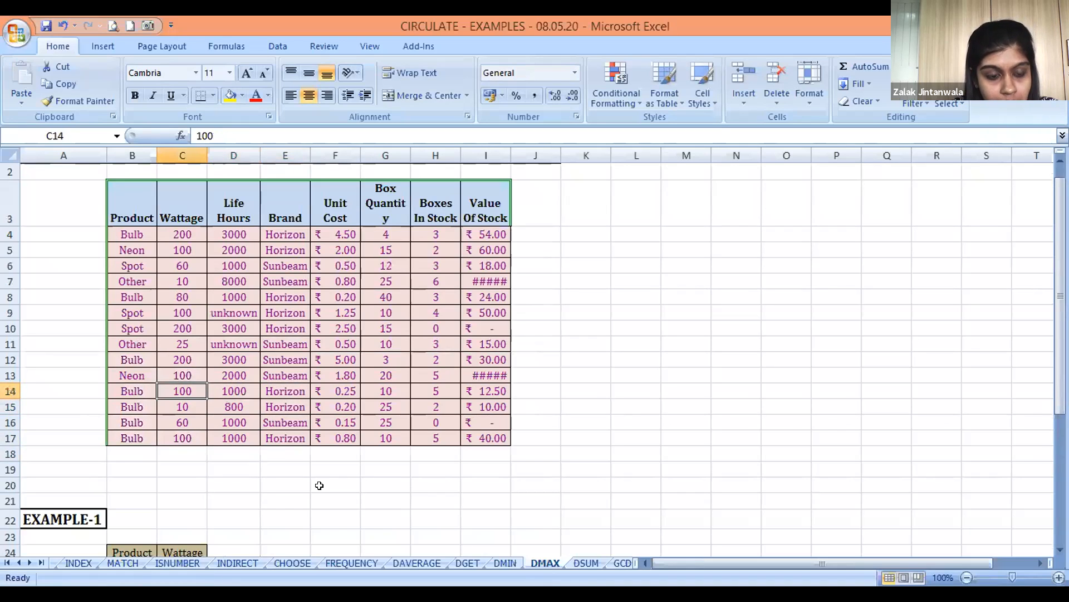
Check the entries in row 14 and the recalculated EXAMPLE-2 answer in E38
{"action": "key", "text": "Right"}
{"action": "key", "text": "Right"}
{"action": "key", "text": "Right"}
{"action": "key", "text": "Right"}
{"action": "key", "text": "Right"}
{"action": "key", "text": "Right"}
{"action": "key", "text": "Left"}
{"action": "key", "text": "Left"}
{"action": "key", "text": "Left"}
{"action": "key", "text": "Left"}
{"action": "key", "text": "Left"}
{"action": "key", "text": "Left"}
{"action": "key", "text": "Down"}
{"action": "key", "text": "Down"}
{"action": "key", "text": "Down"}
{"action": "key", "text": "Down"}
{"action": "key", "text": "Down"}
{"action": "key", "text": "Down"}
{"action": "key", "text": "Down"}
{"action": "key", "text": "Down"}
{"action": "key", "text": "Down"}
{"action": "key", "text": "Down"}
{"action": "key", "text": "Down"}
{"action": "key", "text": "Down"}
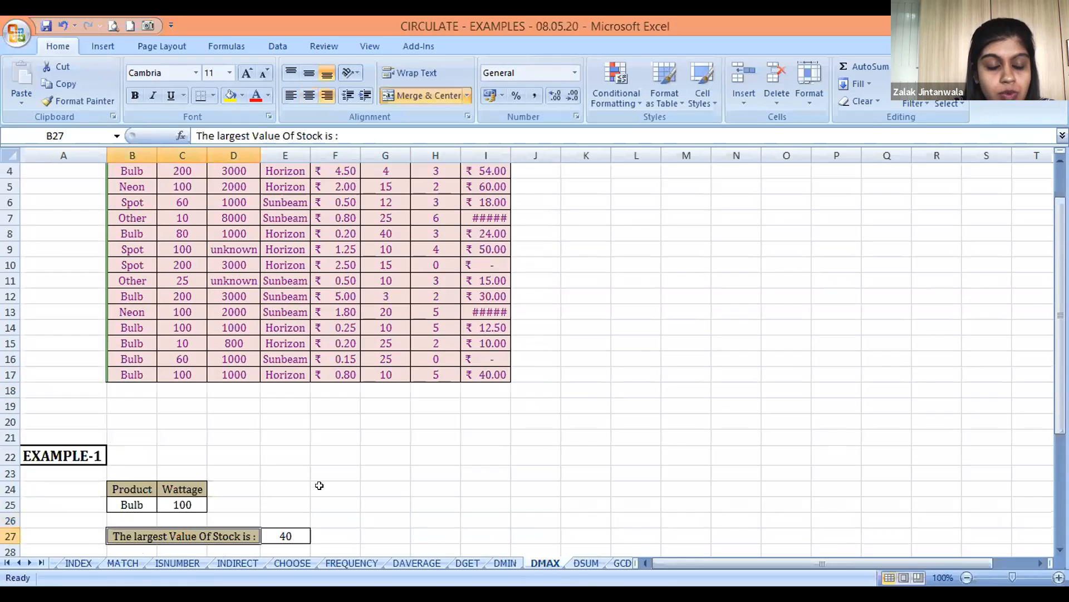
{"action": "key", "text": "Down"}
{"action": "key", "text": "Down"}
{"action": "key", "text": "Down"}
{"action": "key", "text": "Down"}
{"action": "key", "text": "Down"}
{"action": "key", "text": "Down"}
{"action": "key", "text": "Down"}
{"action": "key", "text": "Down"}
{"action": "key", "text": "Down"}
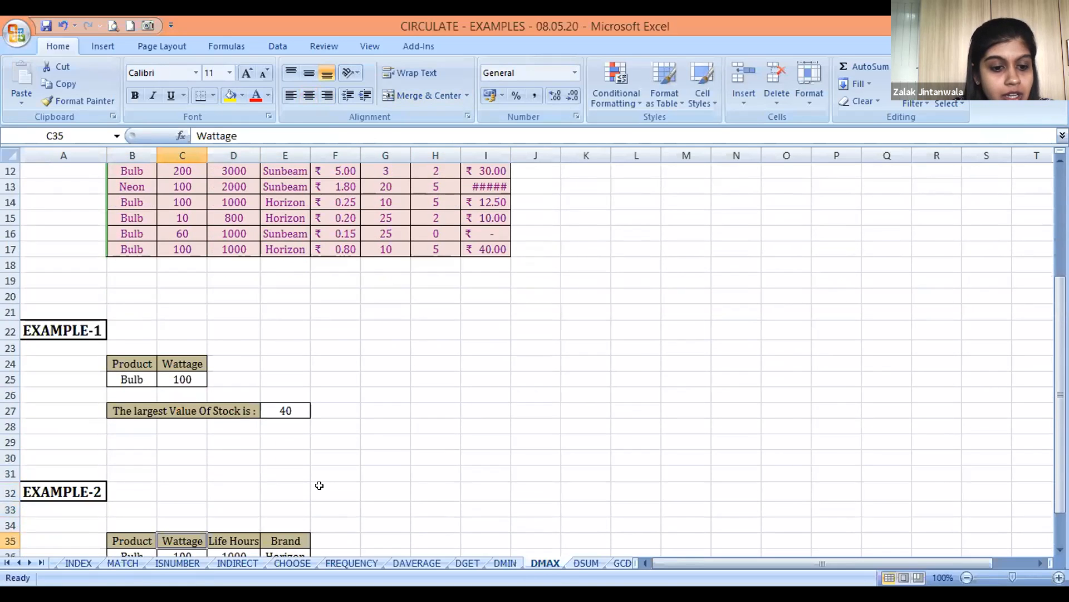
{"action": "key", "text": "Down"}
{"action": "key", "text": "Down"}
{"action": "key", "text": "Down"}
{"action": "key", "text": "Right"}
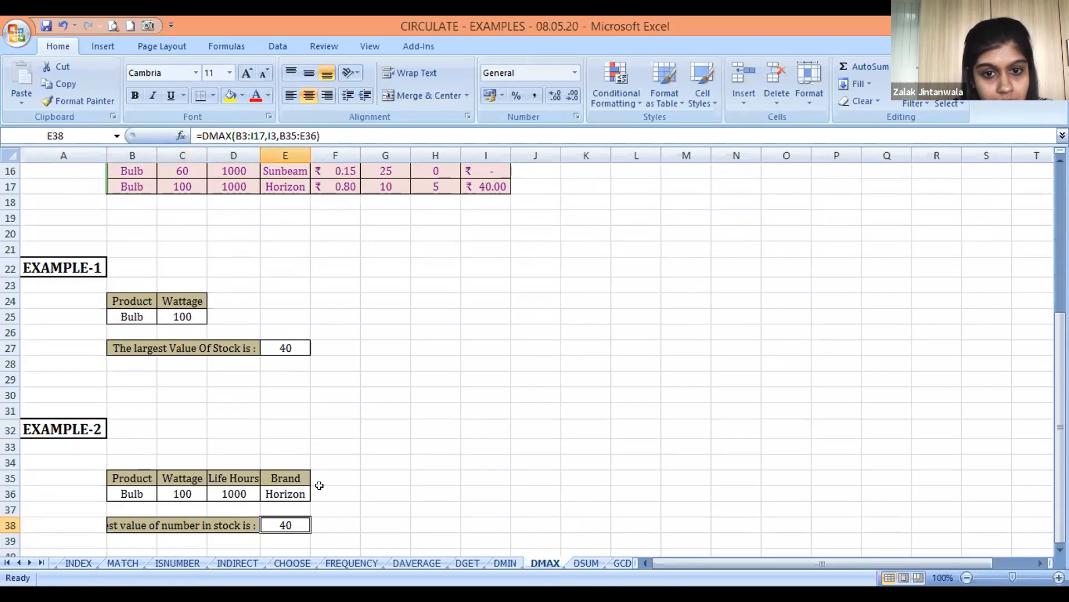
Compare the EXAMPLE-2 answer with the Value Of Stock entries of the matching Bulb rows
{"action": "key", "text": "Right"}
{"action": "key", "text": "Up"}
{"action": "key", "text": "Up"}
{"action": "key", "text": "Up"}
{"action": "key", "text": "Up"}
{"action": "key", "text": "Up"}
{"action": "key", "text": "Up"}
{"action": "key", "text": "Up"}
{"action": "key", "text": "Up"}
{"action": "key", "text": "Up"}
{"action": "key", "text": "Up"}
{"action": "key", "text": "Up"}
{"action": "key", "text": "Up"}
{"action": "key", "text": "Up"}
{"action": "key", "text": "Up"}
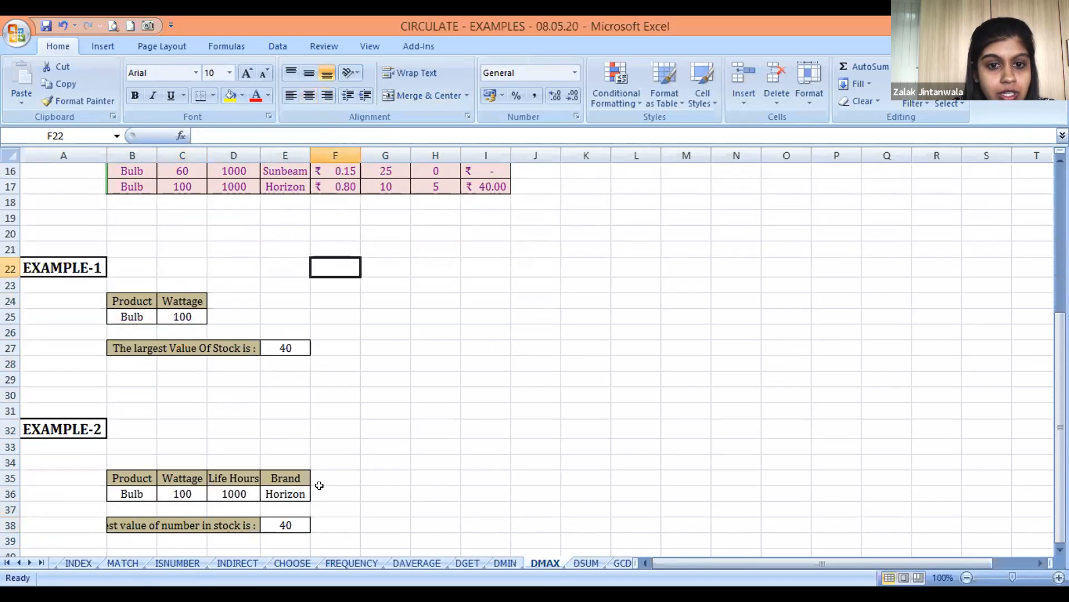
{"action": "key", "text": "Up"}
{"action": "key", "text": "Up"}
{"action": "key", "text": "Up"}
{"action": "key", "text": "Up"}
{"action": "key", "text": "Up"}
{"action": "key", "text": "Up"}
{"action": "key", "text": "Up"}
{"action": "key", "text": "Up"}
{"action": "key", "text": "Up"}
{"action": "key", "text": "Up"}
{"action": "key", "text": "Up"}
{"action": "key", "text": "Up"}
{"action": "key", "text": "Up"}
{"action": "key", "text": "Up"}
{"action": "key", "text": "Up"}
{"action": "key", "text": "Right"}
{"action": "key", "text": "Right"}
{"action": "key", "text": "Right"}
{"action": "key", "text": "Down"}
{"action": "key", "text": "Down"}
{"action": "key", "text": "Down"}
{"action": "key", "text": "Down"}
{"action": "key", "text": "Down"}
{"action": "key", "text": "Down"}
{"action": "key", "text": "Down"}
{"action": "key", "text": "Down"}
{"action": "key", "text": "Down"}
{"action": "key", "text": "Down"}
{"action": "key", "text": "Down"}
{"action": "key", "text": "Down"}
{"action": "key", "text": "Down"}
{"action": "key", "text": "Down"}
{"action": "key", "text": "Down"}
{"action": "key", "text": "Down"}
{"action": "key", "text": "Down"}
{"action": "key", "text": "Down"}
{"action": "key", "text": "Down"}
{"action": "key", "text": "Down"}
{"action": "key", "text": "Down"}
{"action": "key", "text": "Down"}
{"action": "key", "text": "Down"}
{"action": "key", "text": "Down"}
{"action": "key", "text": "Down"}
{"action": "key", "text": "Down"}
{"action": "key", "text": "Down"}
{"action": "key", "text": "Down"}
{"action": "key", "text": "Left"}
{"action": "key", "text": "Down"}
{"action": "key", "text": "Down"}
{"action": "key", "text": "Left"}
{"action": "key", "text": "Down"}
{"action": "key", "text": "Down"}
{"action": "key", "text": "Left"}
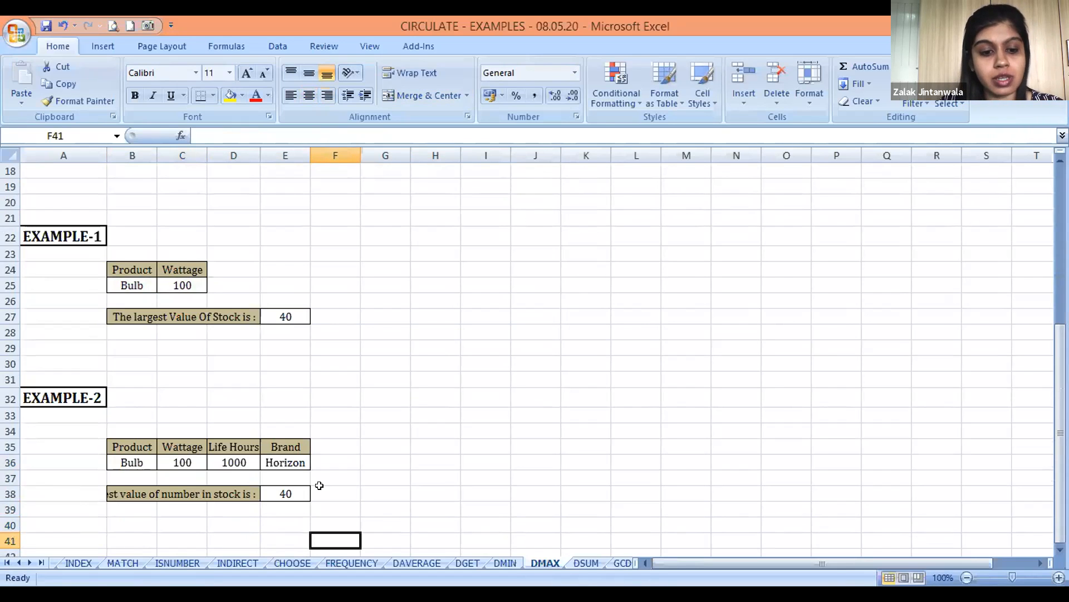
Switch to the DSUM sheet and go up past its examples to the stock table
{"action": "key", "text": "ctrl+Page_Down"}
{"action": "key", "text": "Up"}
{"action": "key", "text": "Up"}
{"action": "key", "text": "Up"}
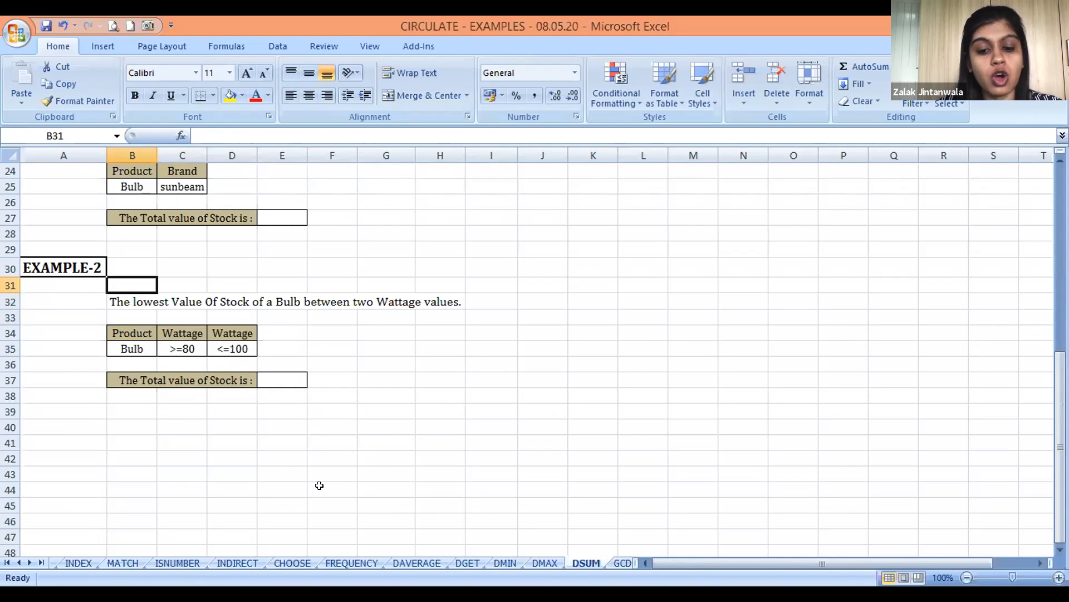
{"action": "key", "text": "Up"}
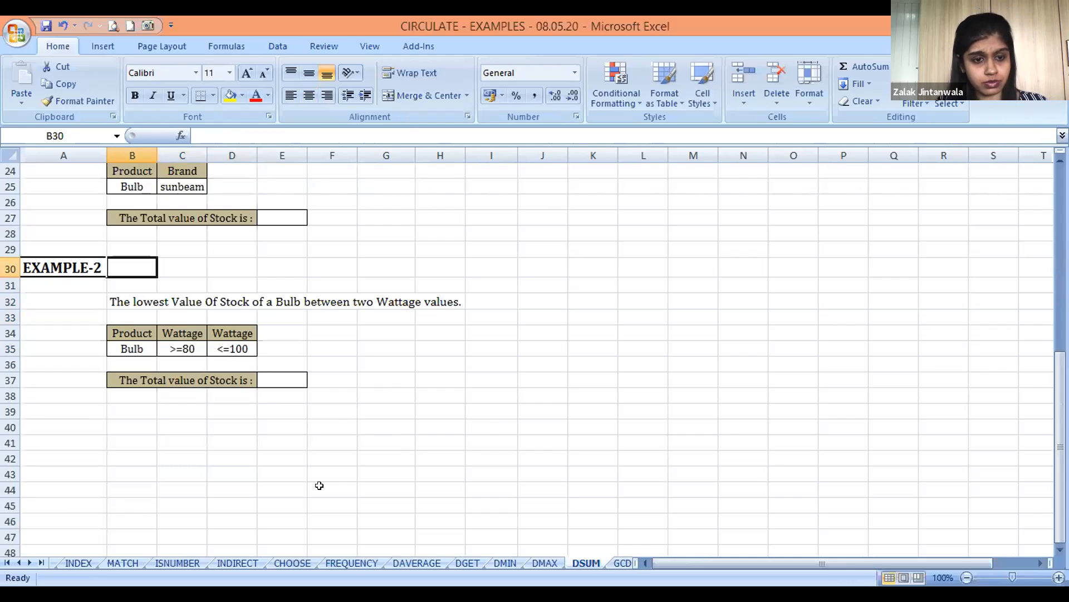
{"action": "key", "text": "Up"}
{"action": "key", "text": "Up"}
{"action": "key", "text": "Up"}
{"action": "key", "text": "Up"}
{"action": "key", "text": "Up"}
{"action": "key", "text": "Up"}
{"action": "key", "text": "Up"}
{"action": "key", "text": "Up"}
{"action": "key", "text": "Up"}
{"action": "key", "text": "Up"}
{"action": "key", "text": "Up"}
{"action": "key", "text": "Up"}
{"action": "key", "text": "Up"}
{"action": "key", "text": "Up"}
{"action": "key", "text": "Up"}
{"action": "key", "text": "Up"}
{"action": "key", "text": "Up"}
{"action": "key", "text": "Up"}
{"action": "key", "text": "Up"}
{"action": "key", "text": "Up"}
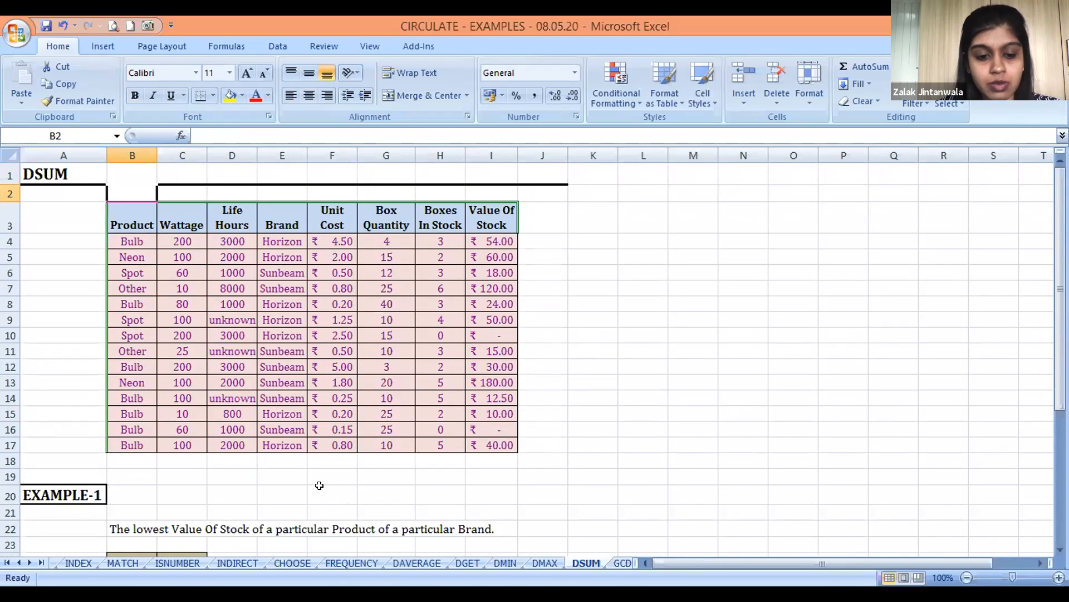
Examine the DSUM EXAMPLE-1 criteria table for Product and Brand and its Total value of Stock answer row
{"action": "key", "text": "Down"}
{"action": "key", "text": "Down"}
{"action": "key", "text": "Down"}
{"action": "key", "text": "Down"}
{"action": "key", "text": "Down"}
{"action": "key", "text": "Down"}
{"action": "key", "text": "Down"}
{"action": "key", "text": "Down"}
{"action": "key", "text": "Down"}
{"action": "key", "text": "Down"}
{"action": "key", "text": "Down"}
{"action": "key", "text": "Down"}
{"action": "key", "text": "Down"}
{"action": "key", "text": "Down"}
{"action": "key", "text": "Down"}
{"action": "key", "text": "Down"}
{"action": "key", "text": "Down"}
{"action": "key", "text": "Down"}
{"action": "key", "text": "Down"}
{"action": "key", "text": "Down"}
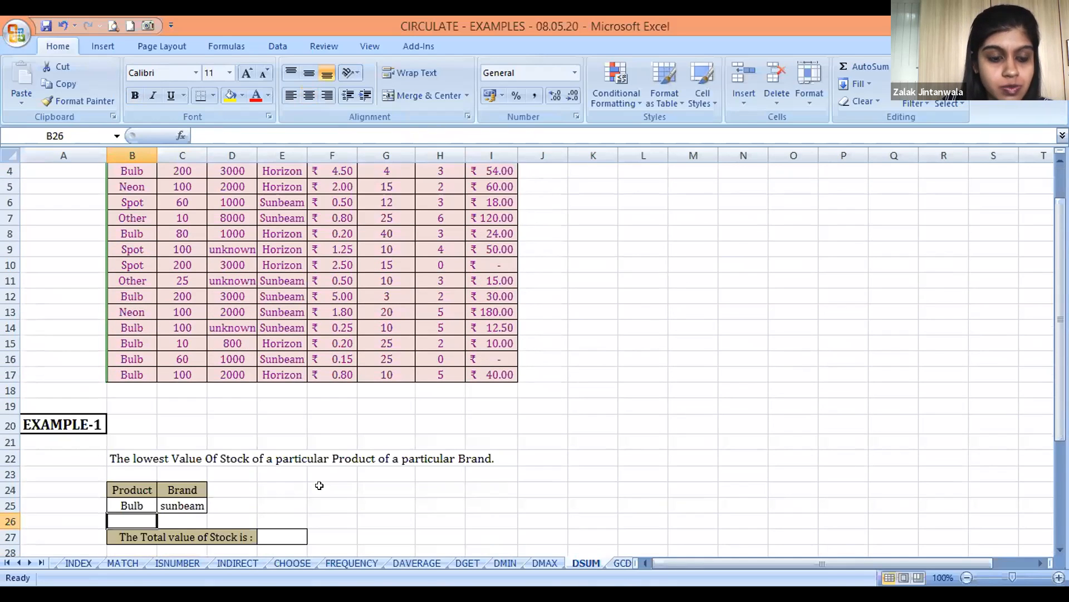
{"action": "key", "text": "Up"}
{"action": "key", "text": "Up"}
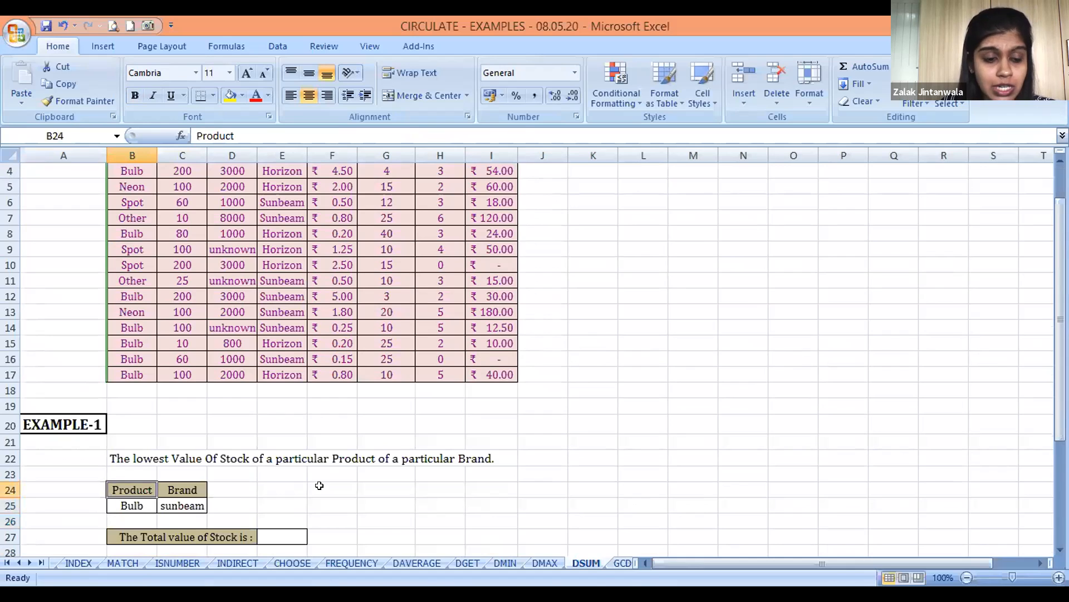
{"action": "key", "text": "Right"}
{"action": "key", "text": "Down"}
{"action": "key", "text": "Down"}
{"action": "key", "text": "Down"}
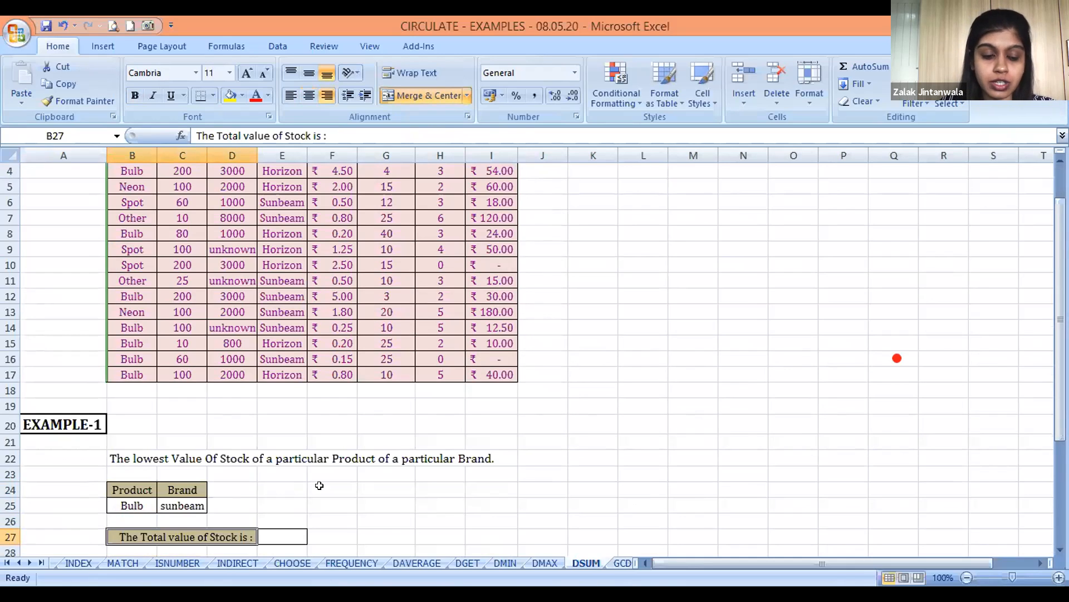
Change the EXAMPLE-1 description in B22 to "The Total Value Of Stock of a particular Product of a particular Brand."
{"action": "key", "text": "Right"}
{"action": "key", "text": "Up"}
{"action": "key", "text": "Left"}
{"action": "key", "text": "Up"}
{"action": "key", "text": "Left"}
{"action": "key", "text": "Left"}
{"action": "key", "text": "Left"}
{"action": "key", "text": "Up"}
{"action": "key", "text": "Up"}
{"action": "key", "text": "Up"}
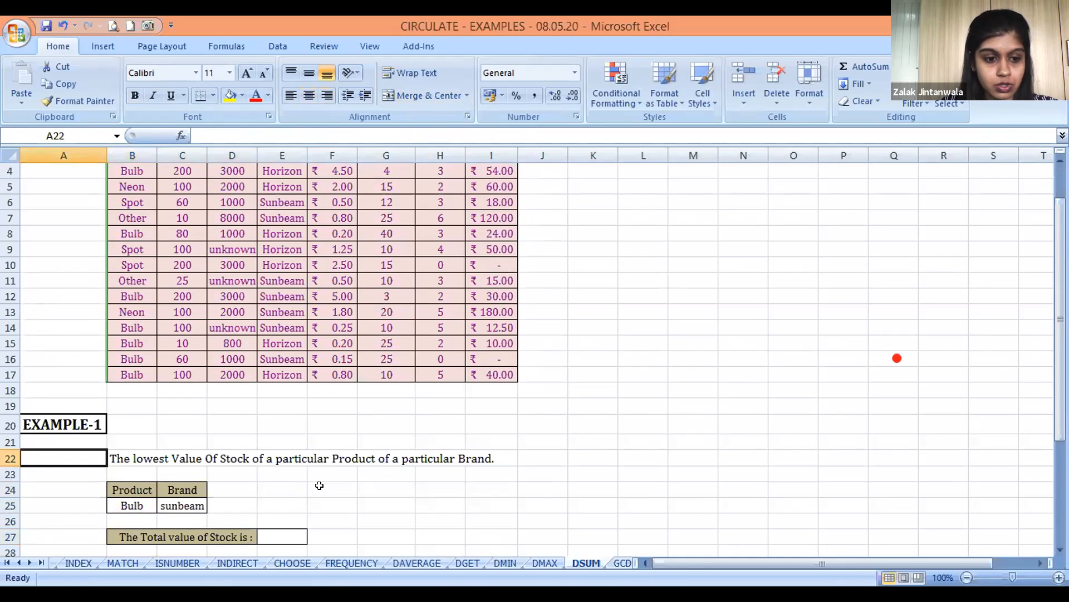
{"action": "key", "text": "Right"}
{"action": "key", "text": "F2"}
{"action": "key", "text": "Left"}
{"action": "key", "text": "Left"}
{"action": "key", "text": "Left"}
{"action": "key", "text": "Left"}
{"action": "key", "text": "Left"}
{"action": "key", "text": "Left"}
{"action": "key", "text": "Left"}
{"action": "key", "text": "Left"}
{"action": "key", "text": "Left"}
{"action": "key", "text": "Left"}
{"action": "key", "text": "Left"}
{"action": "key", "text": "Left"}
{"action": "key", "text": "Left"}
{"action": "key", "text": "Left"}
{"action": "key", "text": "Left"}
{"action": "key", "text": "Left"}
{"action": "key", "text": "Left"}
{"action": "key", "text": "Left"}
{"action": "key", "text": "Left"}
{"action": "key", "text": "Left"}
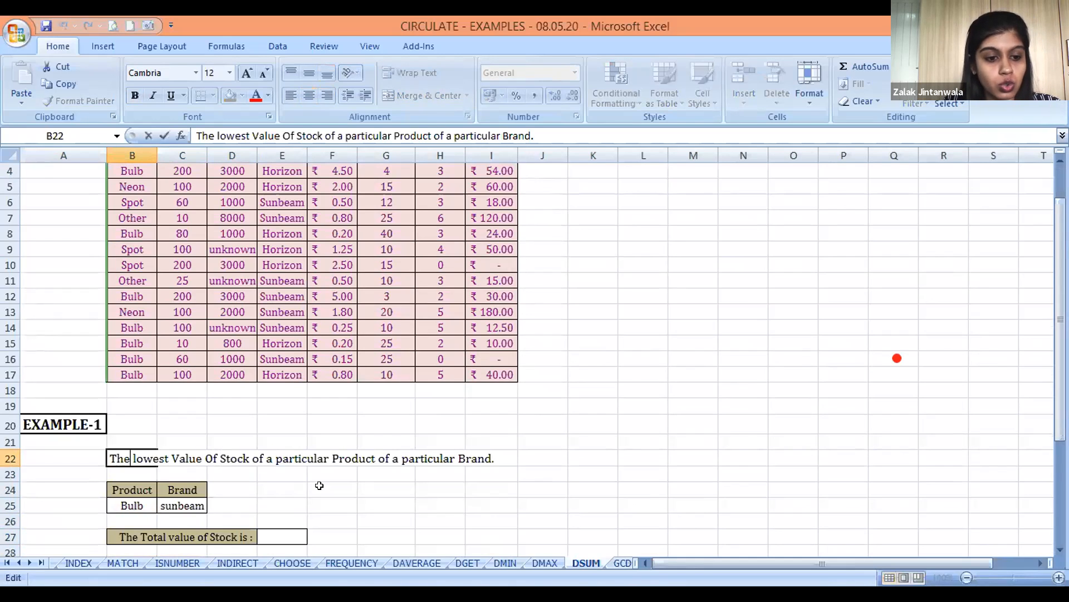
{"action": "type", "text": "Total"}
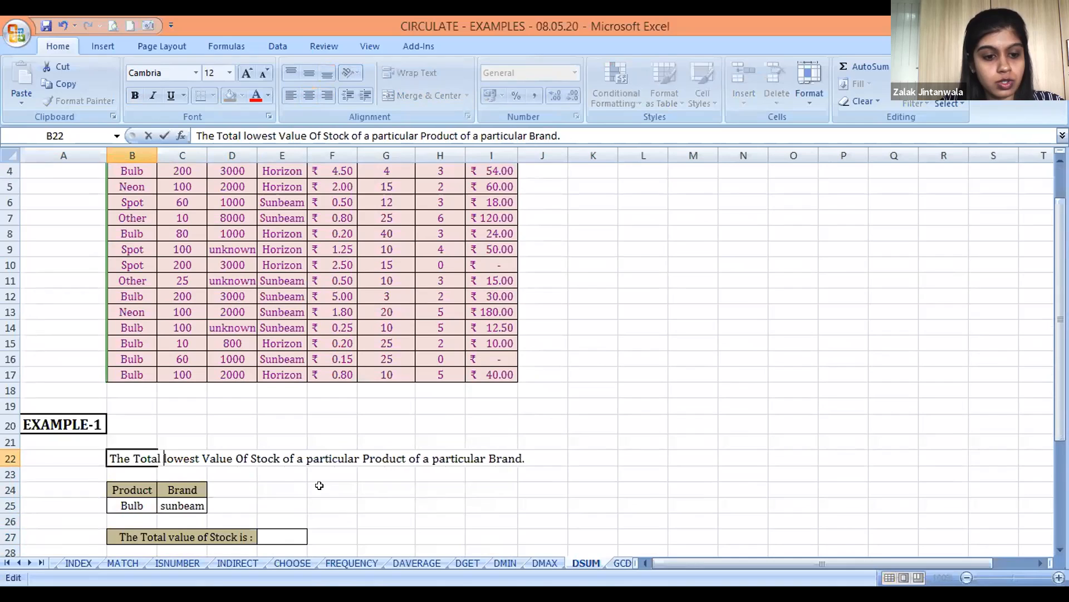
{"action": "key", "text": "Delete"}
{"action": "key", "text": "Delete"}
{"action": "key", "text": "Delete"}
{"action": "key", "text": "Delete"}
{"action": "key", "text": "Delete"}
{"action": "key", "text": "Delete"}
{"action": "key", "text": "Delete"}
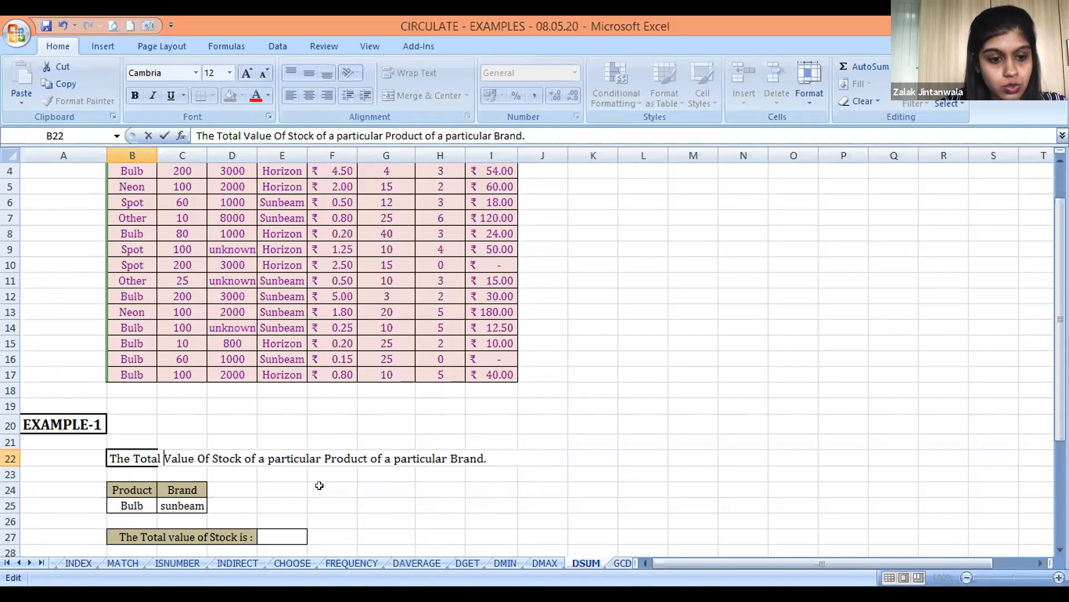
{"action": "key", "text": "Return"}
Begin a DSUM formula in E27 with the whole stock table including headers, B3:I17, as its database
{"action": "key", "text": "Down"}
{"action": "key", "text": "Down"}
{"action": "key", "text": "Down"}
{"action": "key", "text": "Right"}
{"action": "key", "text": "Right"}
{"action": "key", "text": "Down"}
{"action": "key", "text": "Right"}
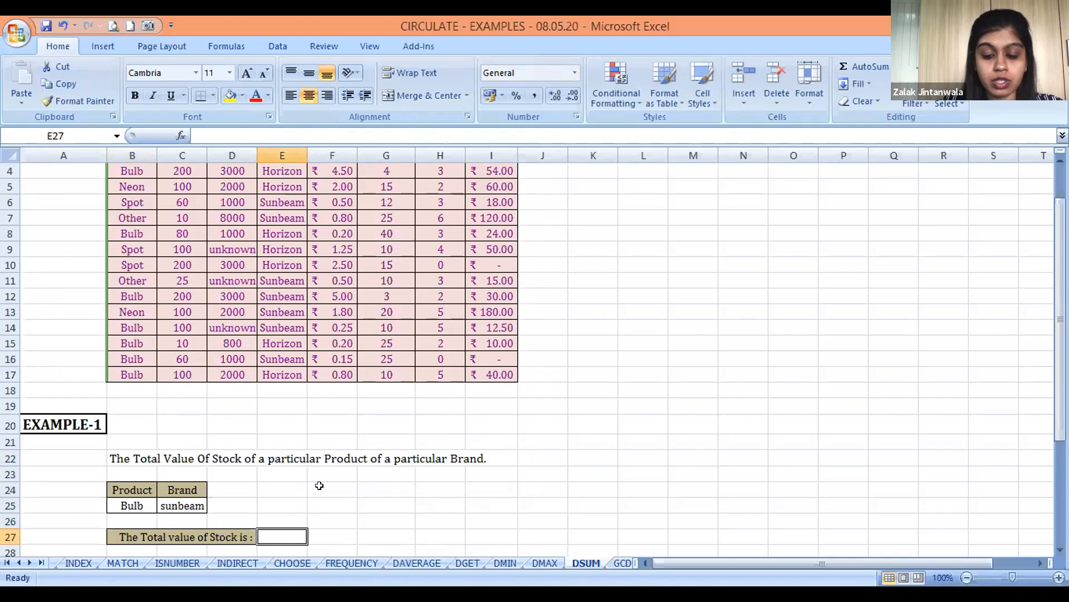
{"action": "type", "text": "="}
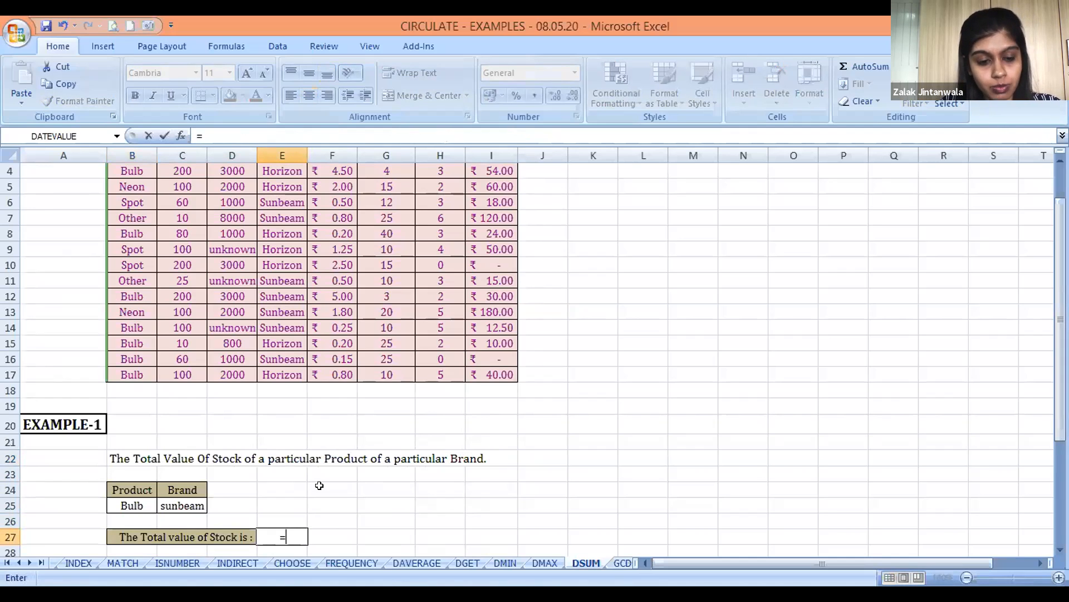
{"action": "type", "text": "d"}
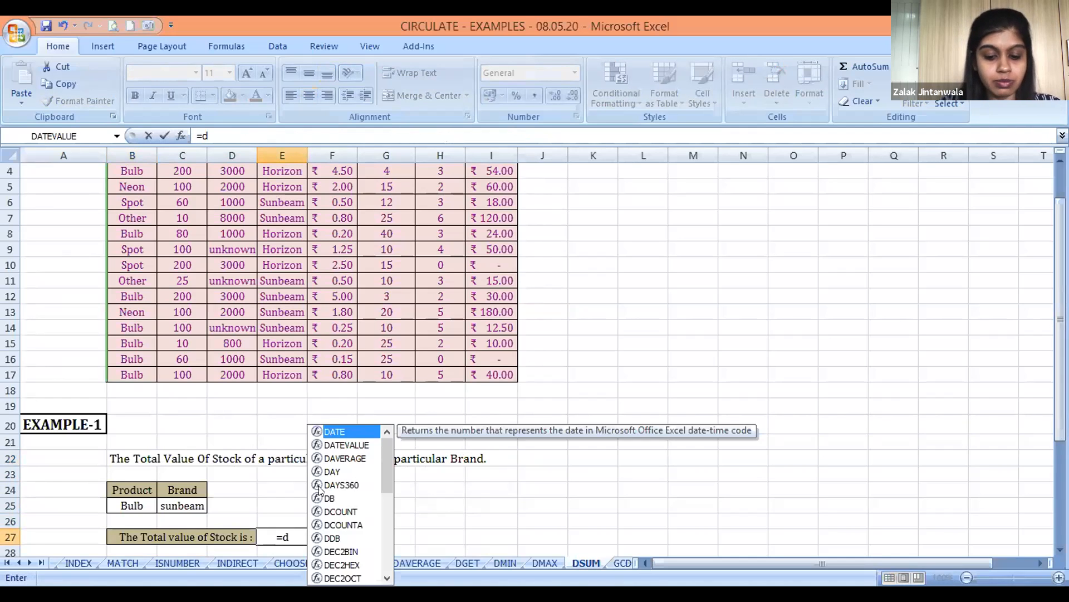
{"action": "type", "text": "sum("}
{"action": "key", "text": "Left"}
{"action": "key", "text": "Left"}
{"action": "key", "text": "Up"}
{"action": "key", "text": "Up"}
{"action": "key", "text": "Up"}
{"action": "key", "text": "Up"}
{"action": "key", "text": "Up"}
{"action": "key", "text": "Left"}
{"action": "key", "text": "Up"}
{"action": "key", "text": "Up"}
{"action": "key", "text": "ctrl+Up"}
{"action": "key", "text": "ctrl+Up"}
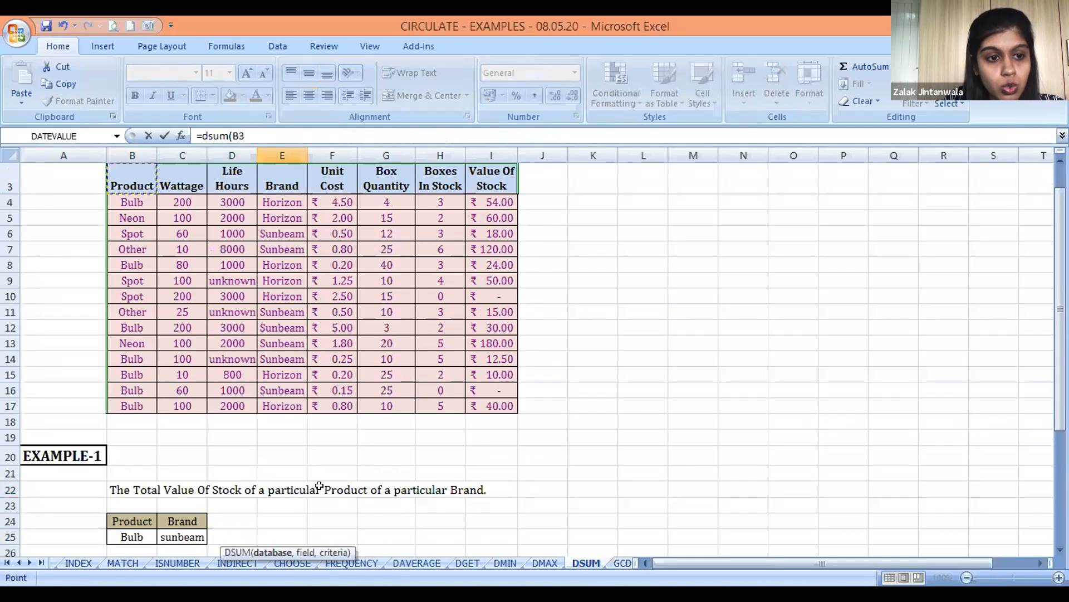
{"action": "key", "text": "ctrl+shift+Down"}
{"action": "key", "text": "ctrl+shift+Right"}
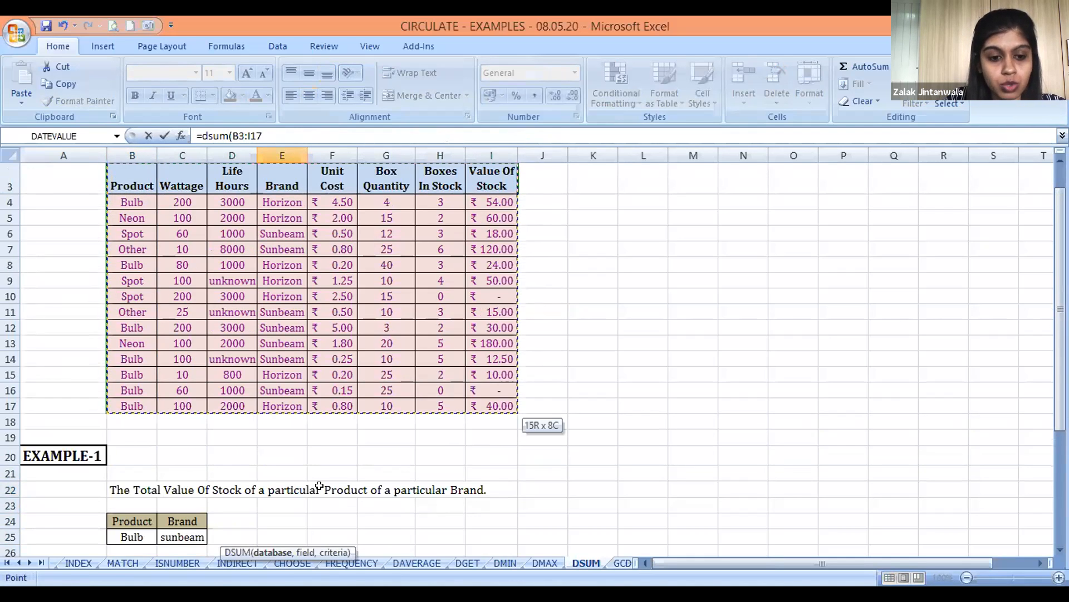
{"action": "type", "text": ","}
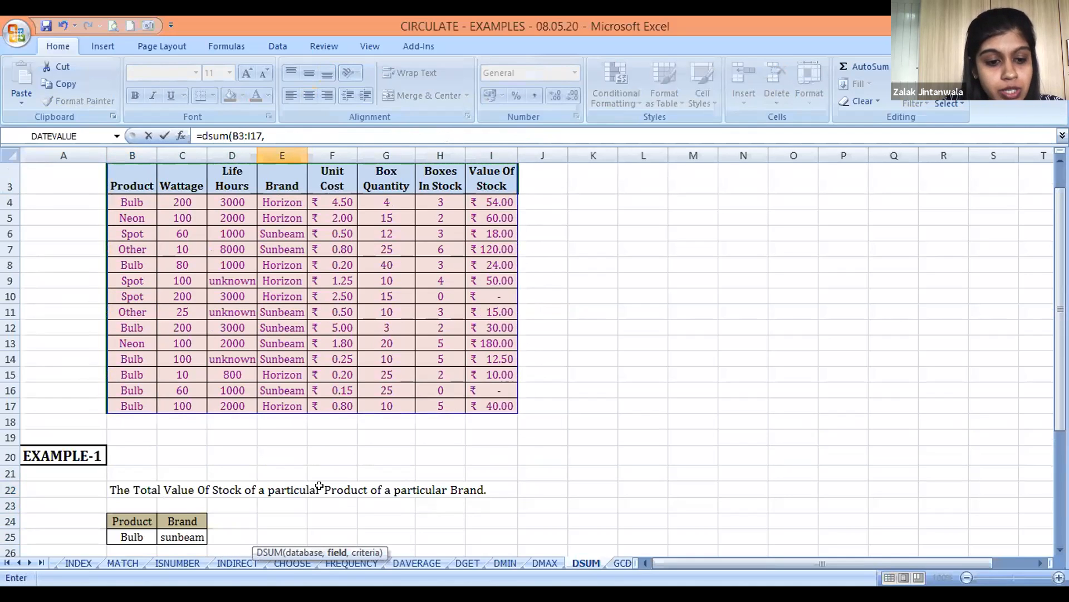
Complete the EXAMPLE-1 DSUM formula with the Value Of Stock header I3 as field and B24:C25 as criteria
{"action": "left_click", "coordinate": [488, 173]}
{"action": "type", "text": ","}
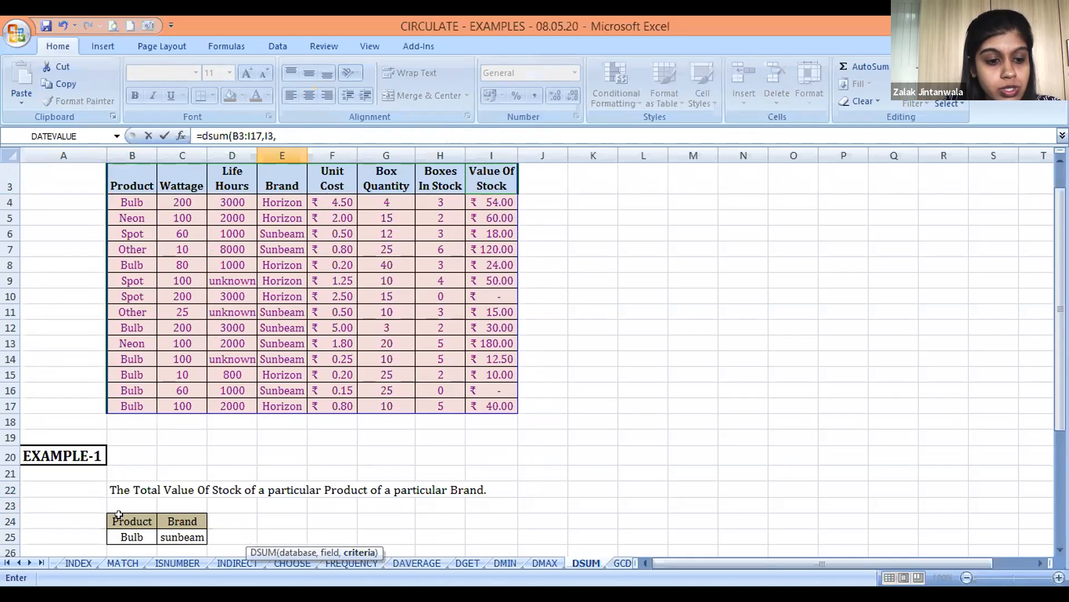
{"action": "left_click", "coordinate": [119, 515]}
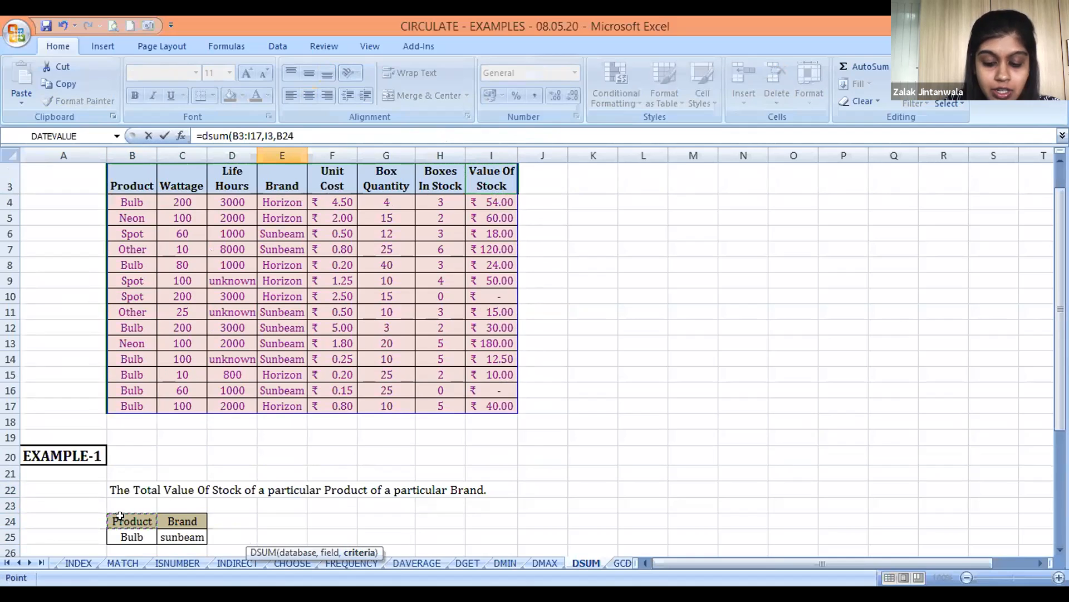
{"action": "key", "text": "shift+Down"}
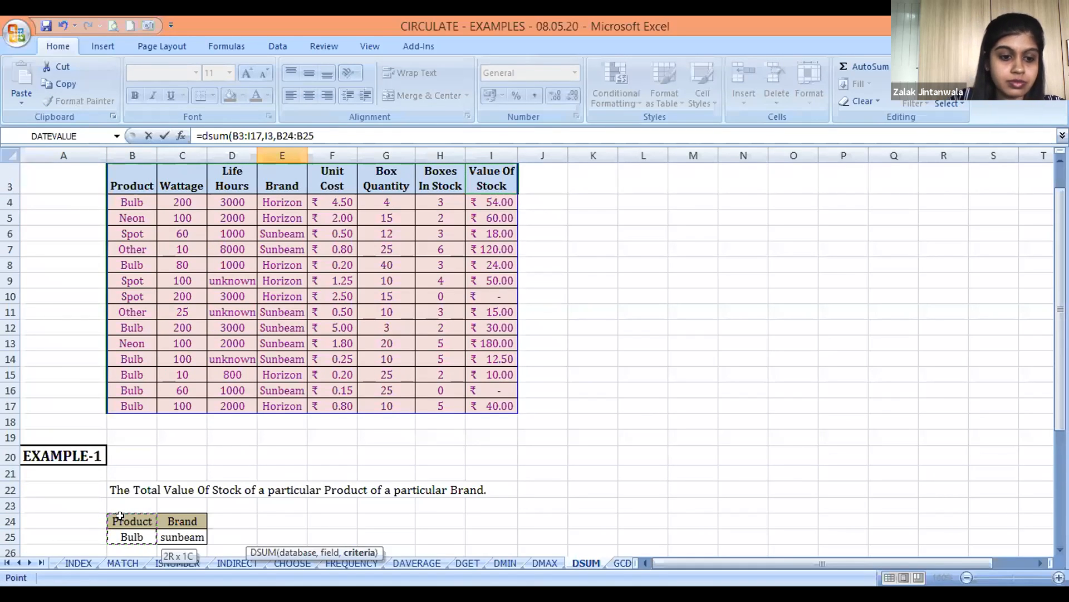
{"action": "key", "text": "shift+Right"}
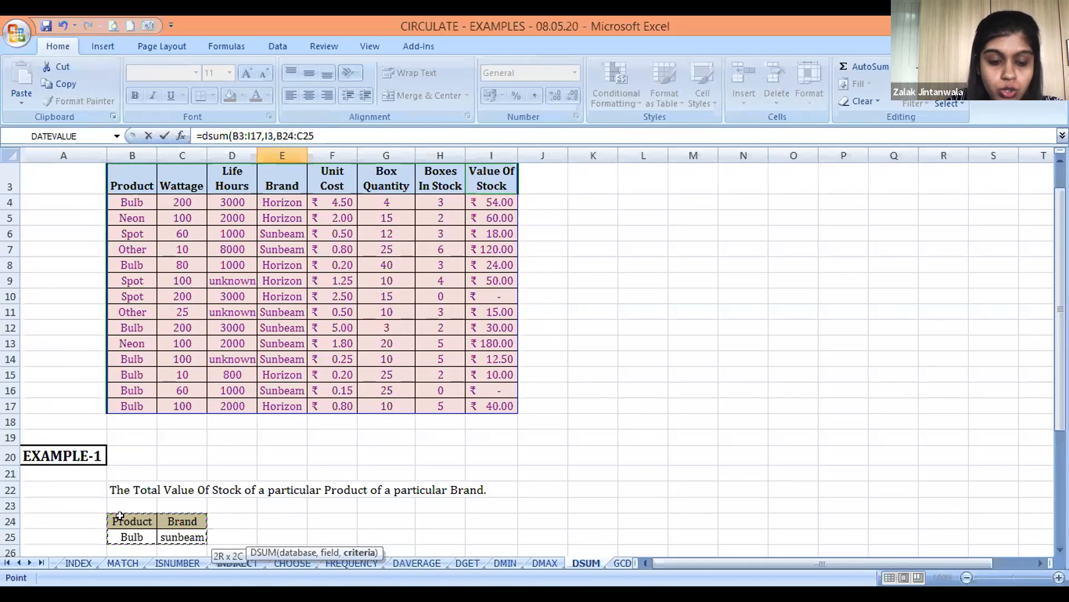
{"action": "type", "text": ")"}
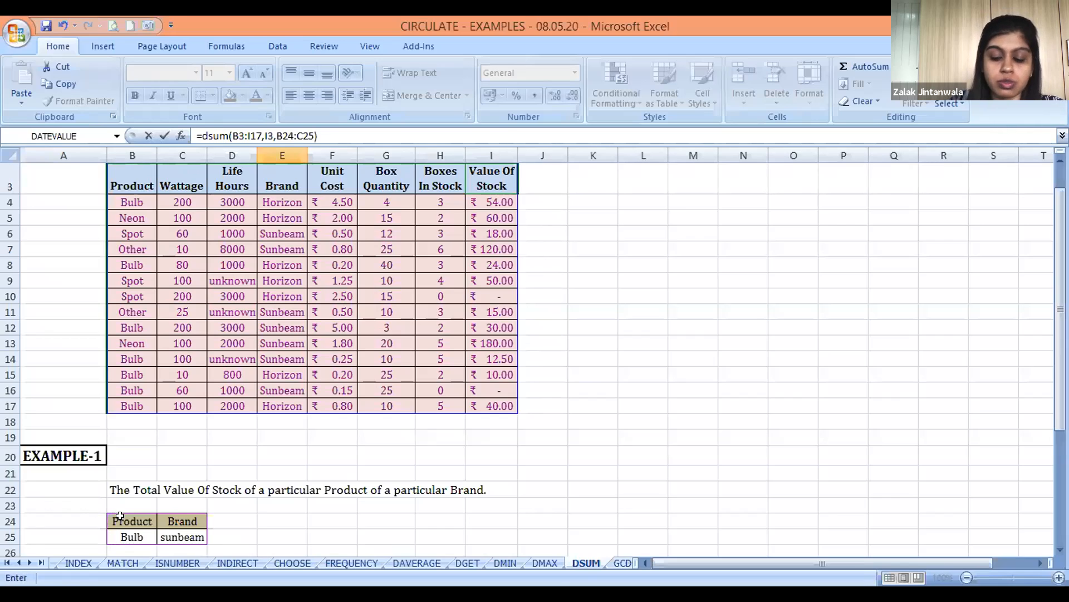
{"action": "key", "text": "Return"}
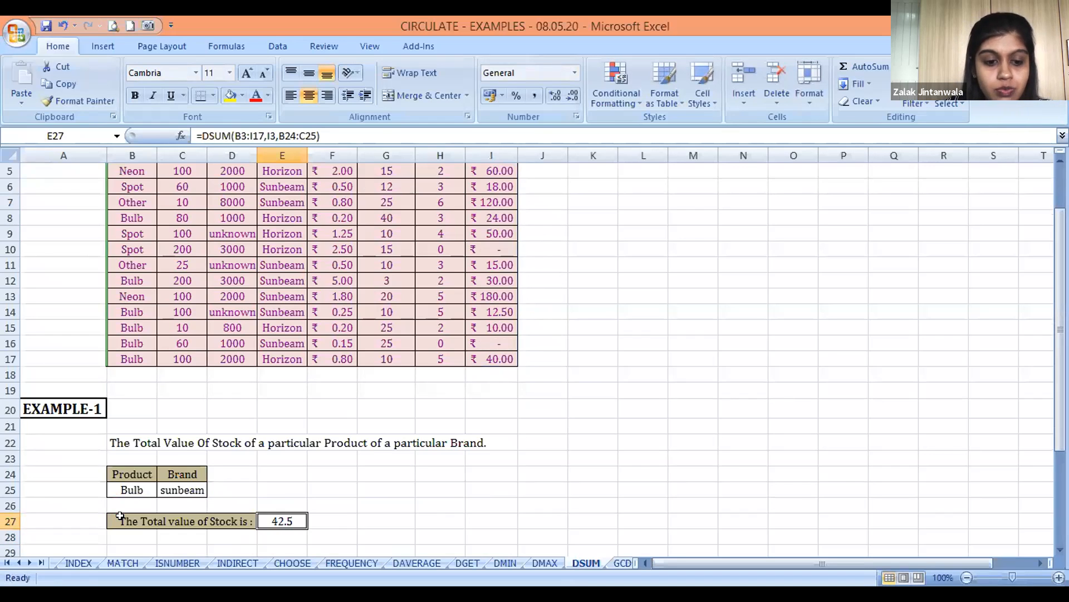
Change the EXAMPLE-2 description in B32 to "The Total Value Of Stock of a Bulb between two Wattage values."
{"action": "key", "text": "Down"}
{"action": "key", "text": "Down"}
{"action": "key", "text": "Down"}
{"action": "key", "text": "Down"}
{"action": "key", "text": "Down"}
{"action": "key", "text": "Down"}
{"action": "key", "text": "Down"}
{"action": "key", "text": "Down"}
{"action": "key", "text": "Down"}
{"action": "key", "text": "Down"}
{"action": "key", "text": "Down"}
{"action": "key", "text": "Up"}
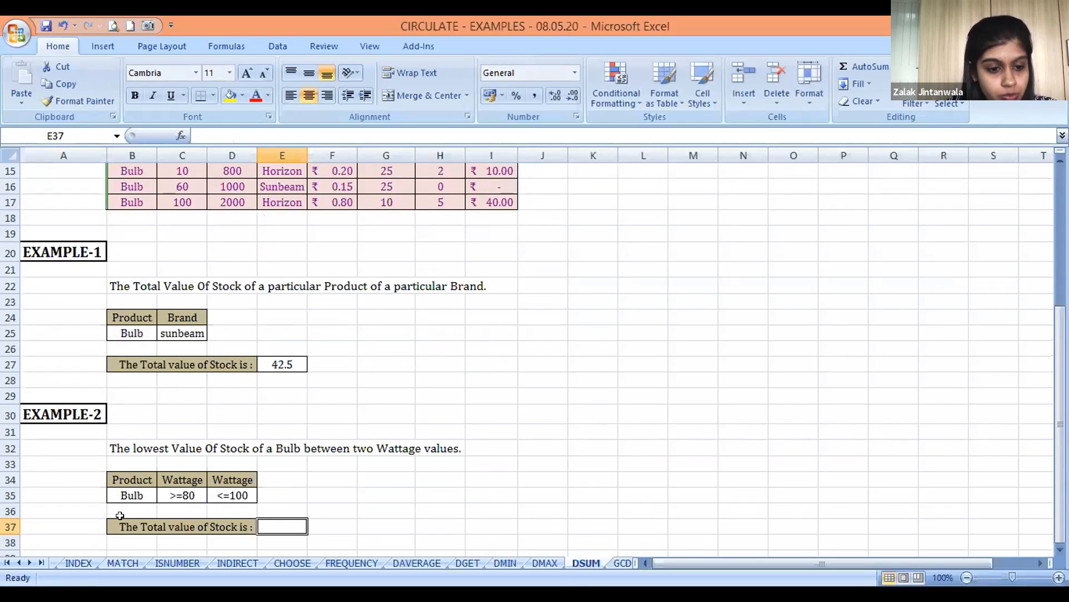
{"action": "key", "text": "Left"}
{"action": "key", "text": "Left"}
{"action": "key", "text": "Left"}
{"action": "key", "text": "Up"}
{"action": "key", "text": "Up"}
{"action": "key", "text": "Up"}
{"action": "key", "text": "Up"}
{"action": "key", "text": "Up"}
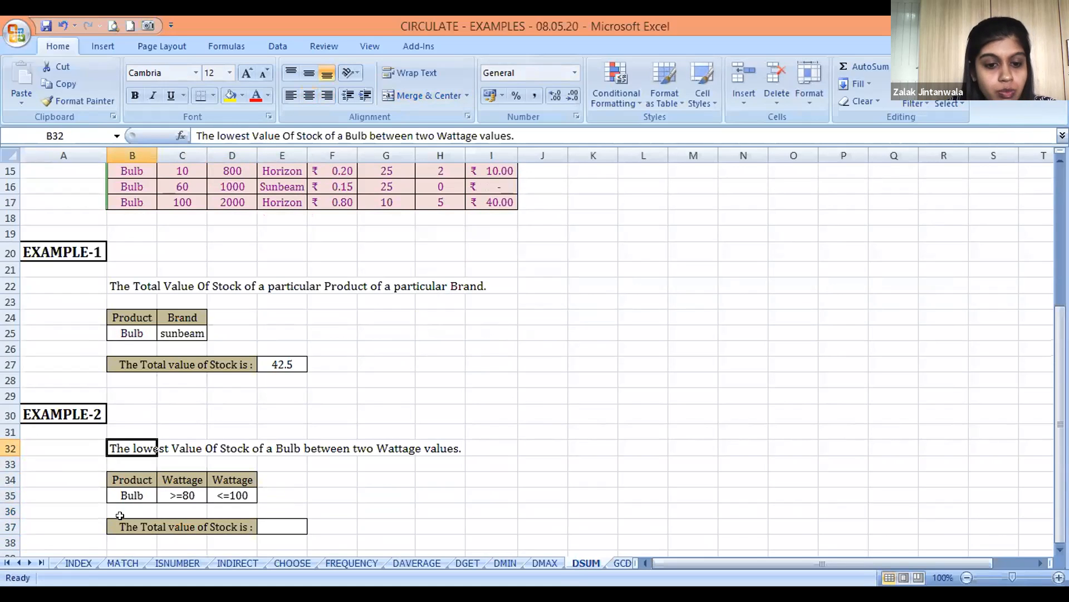
{"action": "key", "text": "F2"}
{"action": "key", "text": "ctrl+Left"}
{"action": "key", "text": "ctrl+Left"}
{"action": "key", "text": "ctrl+Left"}
{"action": "key", "text": "ctrl+Left"}
{"action": "key", "text": "ctrl+Left"}
{"action": "key", "text": "ctrl+Left"}
{"action": "key", "text": "ctrl+Left"}
{"action": "key", "text": "ctrl+Left"}
{"action": "key", "text": "ctrl+Left"}
{"action": "key", "text": "ctrl+Left"}
{"action": "key", "text": "Left"}
{"action": "key", "text": "BackSpace"}
{"action": "key", "text": "BackSpace"}
{"action": "key", "text": "BackSpace"}
{"action": "key", "text": "BackSpace"}
{"action": "key", "text": "BackSpace"}
{"action": "key", "text": "BackSpace"}
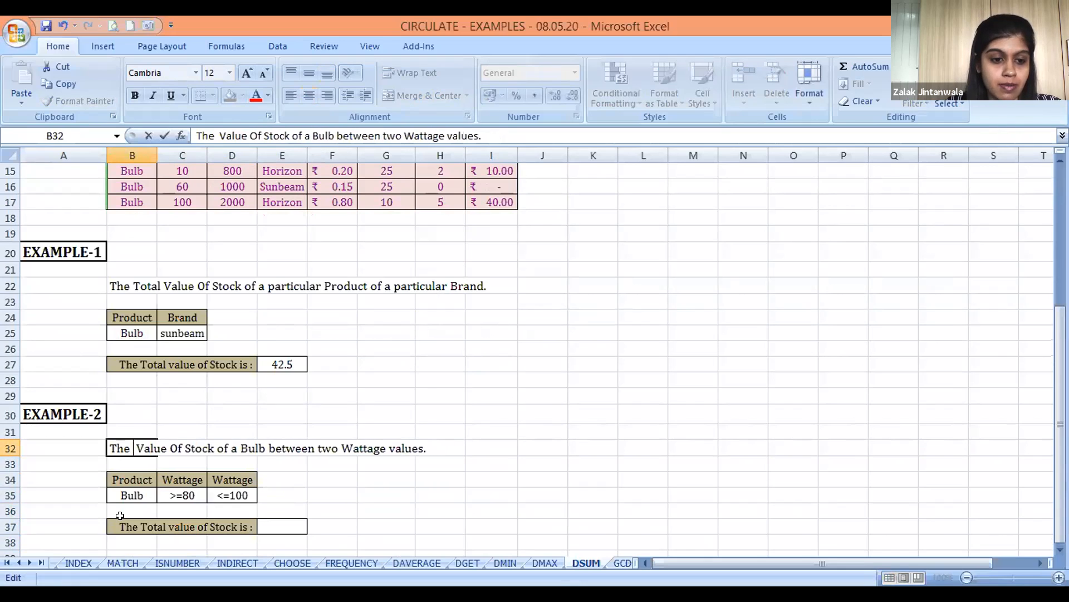
{"action": "type", "text": "Total"}
{"action": "key", "text": "Return"}
Begin a DSUM formula in the EXAMPLE-2 answer cell E37 with the stock table B3:I17 as its database
{"action": "key", "text": "Down"}
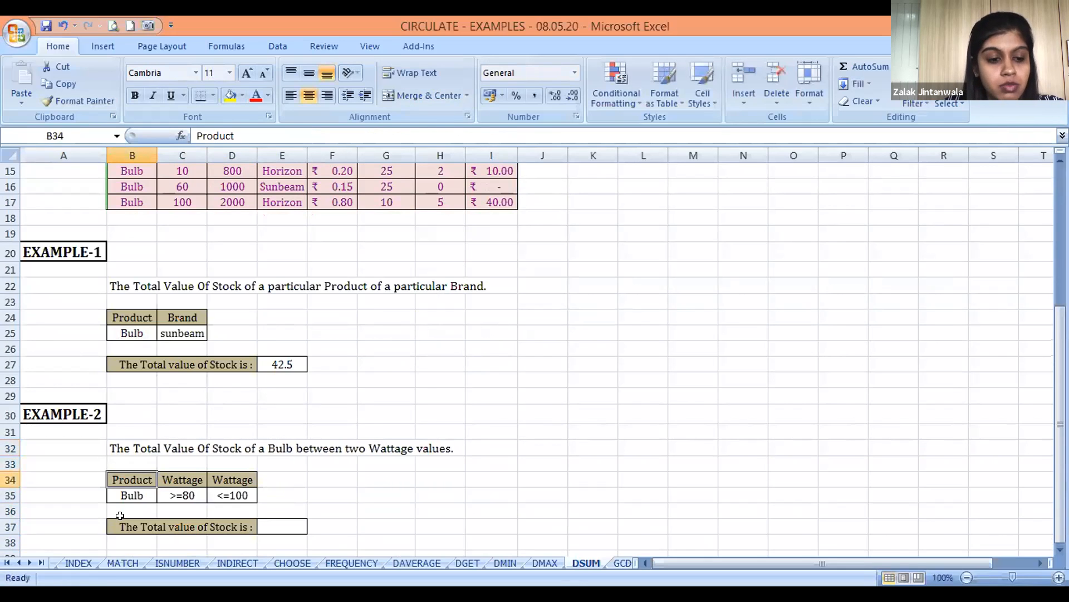
{"action": "key", "text": "Down"}
{"action": "key", "text": "Right"}
{"action": "key", "text": "Down"}
{"action": "key", "text": "Right"}
{"action": "key", "text": "Right"}
{"action": "key", "text": "Down"}
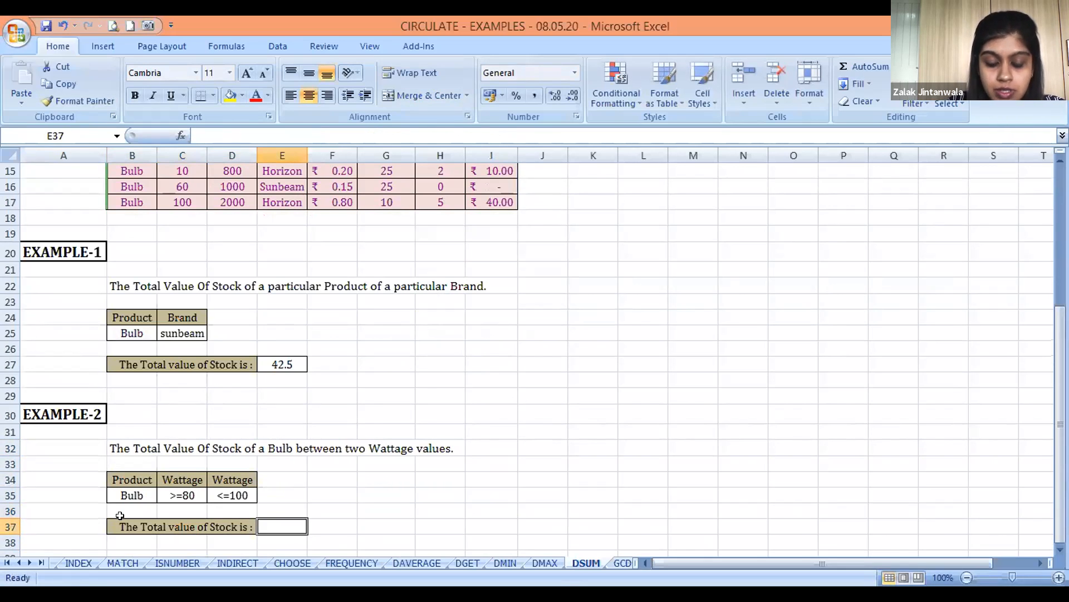
{"action": "type", "text": "="}
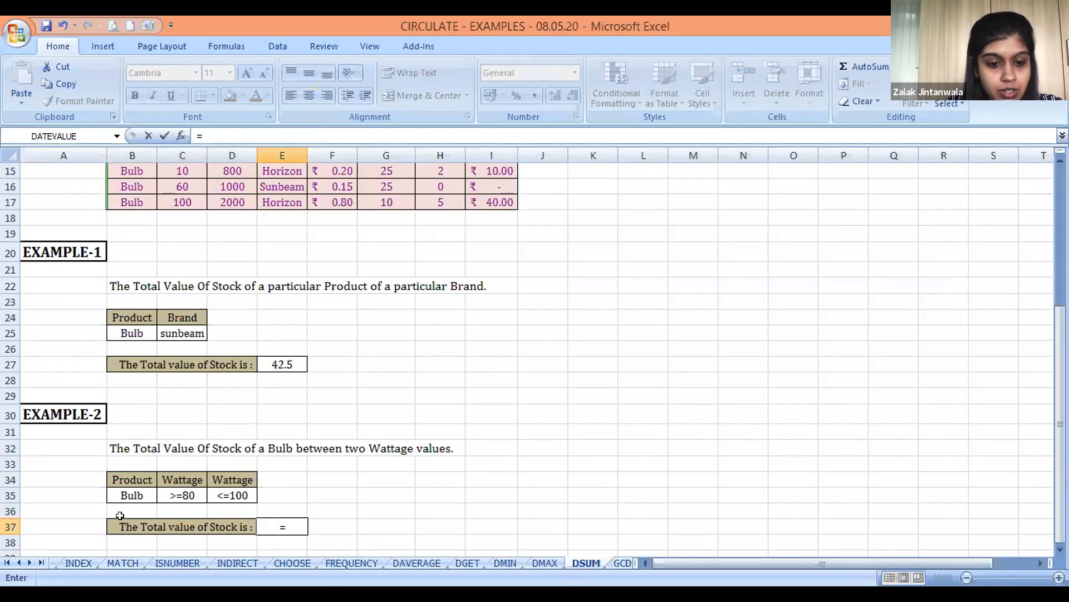
{"action": "type", "text": "dsum("}
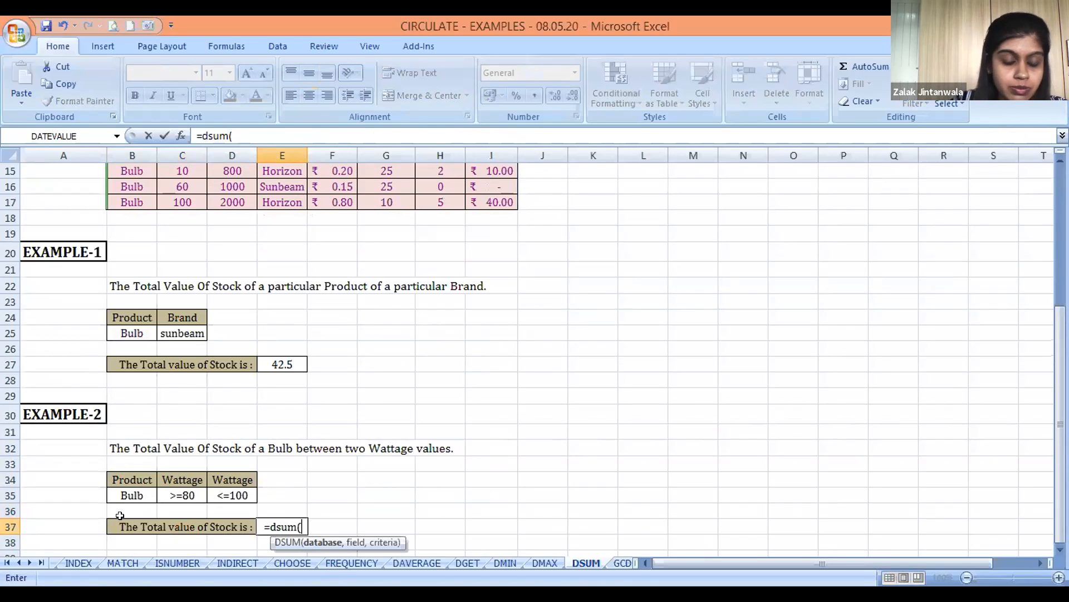
{"action": "key", "text": "Left"}
{"action": "key", "text": "Up"}
{"action": "key", "text": "Up"}
{"action": "key", "text": "Up"}
{"action": "key", "text": "Up"}
{"action": "key", "text": "Up"}
{"action": "key", "text": "Up"}
{"action": "key", "text": "Up"}
{"action": "key", "text": "Up"}
{"action": "key", "text": "Up"}
{"action": "key", "text": "Up"}
{"action": "key", "text": "Up"}
{"action": "key", "text": "Up"}
{"action": "key", "text": "Up"}
{"action": "key", "text": "Up"}
{"action": "key", "text": "Up"}
{"action": "key", "text": "Up"}
{"action": "key", "text": "Up"}
{"action": "key", "text": "Up"}
{"action": "key", "text": "Up"}
{"action": "key", "text": "Up"}
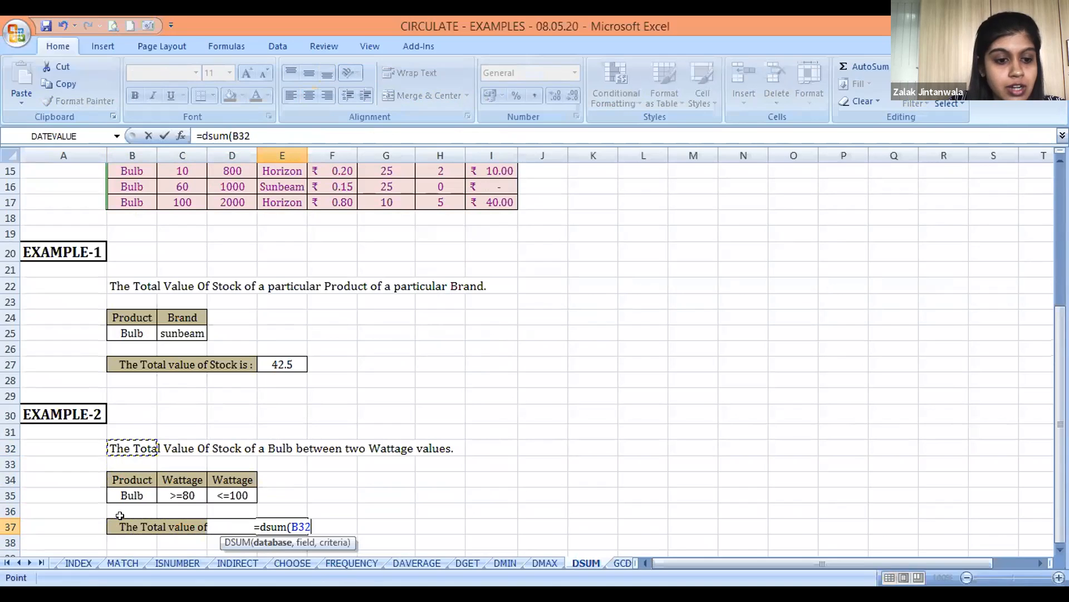
{"action": "key", "text": "ctrl+Up"}
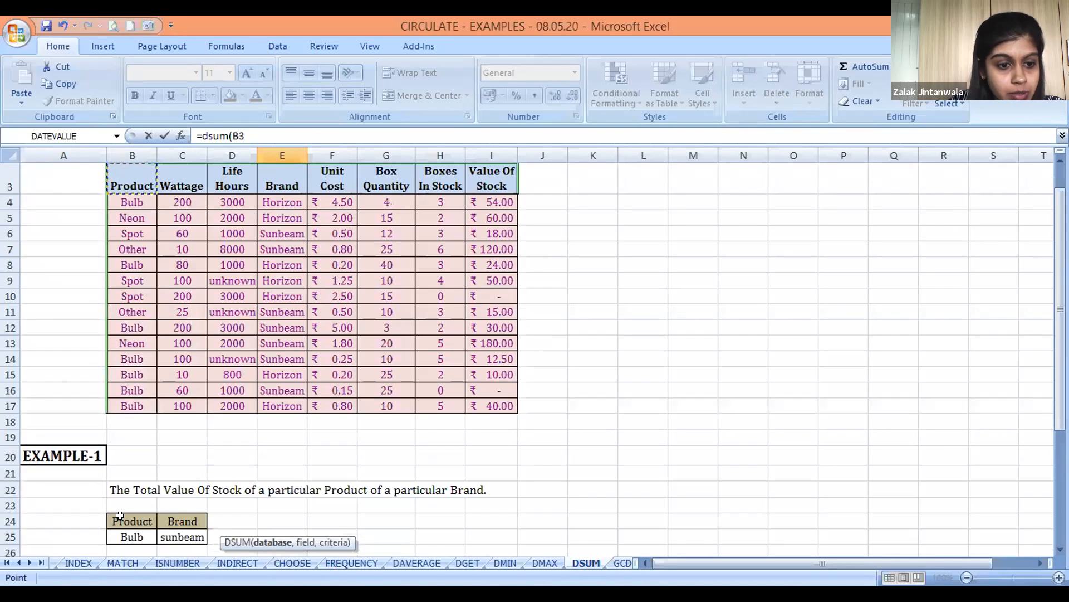
{"action": "key", "text": "ctrl+shift+Down"}
{"action": "key", "text": "ctrl+shift+Right"}
{"action": "type", "text": ","}
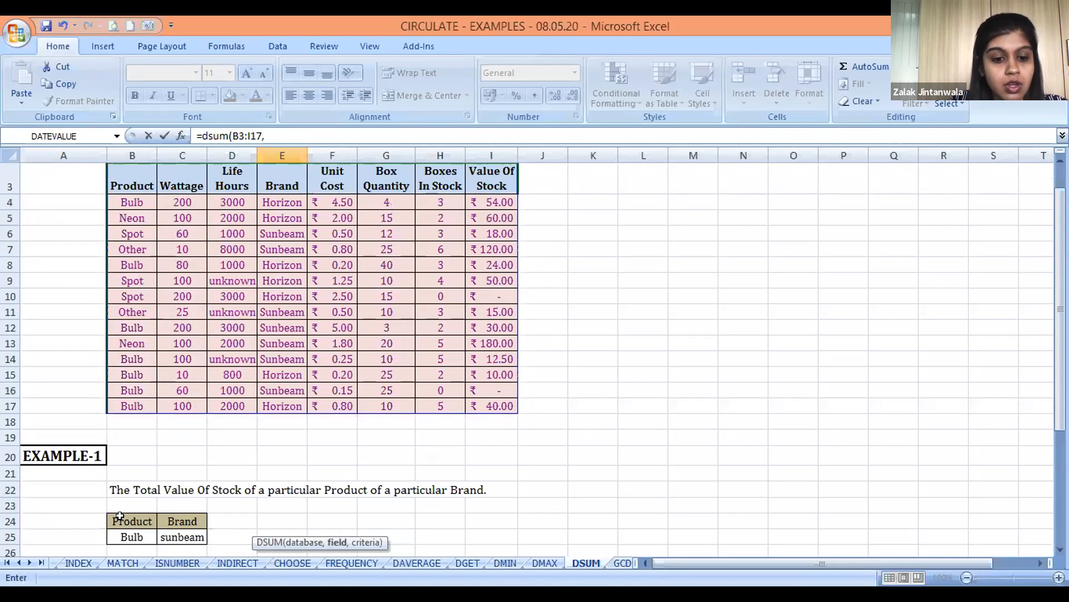
Complete the EXAMPLE-2 DSUM formula with header I3 as field and the Product and Wattage table B34:D35 as criteria
{"action": "left_click", "coordinate": [495, 168]}
{"action": "type", "text": ","}
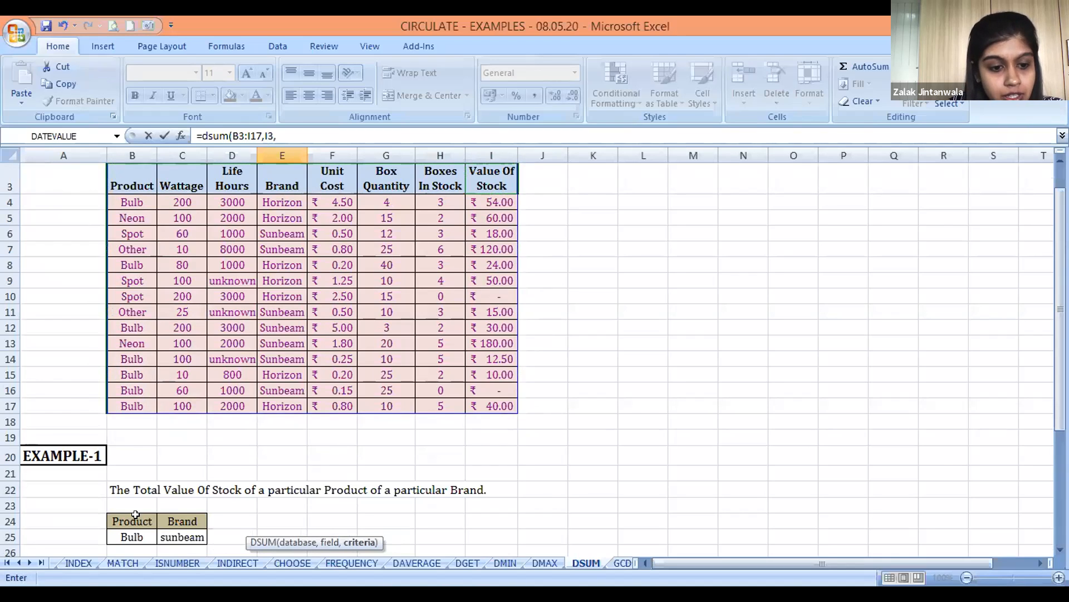
{"action": "left_click", "coordinate": [234, 514]}
{"action": "key", "text": "Down"}
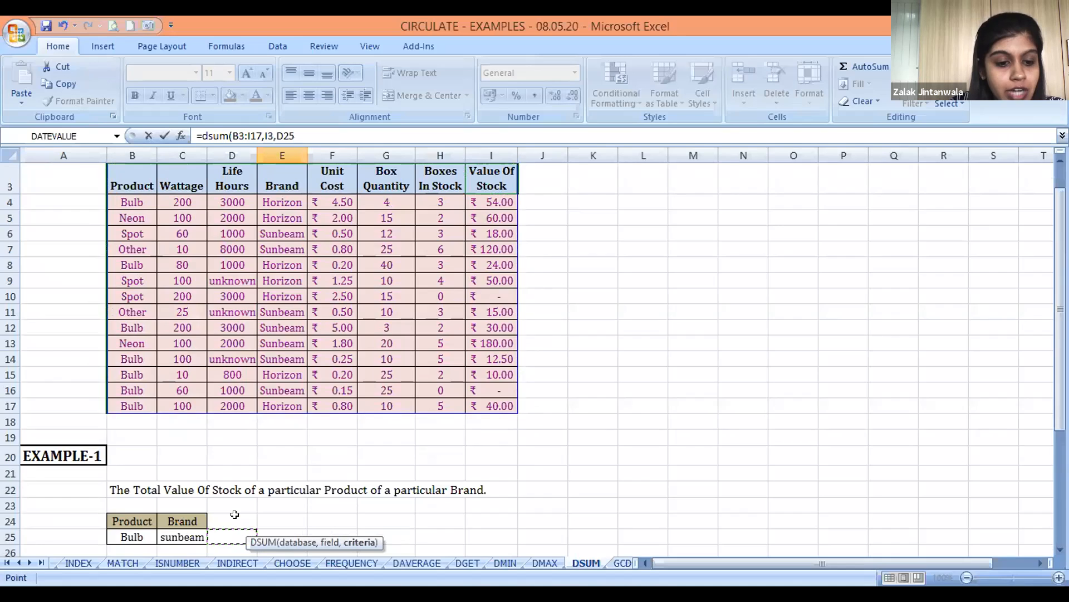
{"action": "key", "text": "Down"}
{"action": "key", "text": "Down"}
{"action": "key", "text": "Down"}
{"action": "key", "text": "Down"}
{"action": "key", "text": "Down"}
{"action": "key", "text": "Down"}
{"action": "key", "text": "Down"}
{"action": "key", "text": "Down"}
{"action": "key", "text": "Left"}
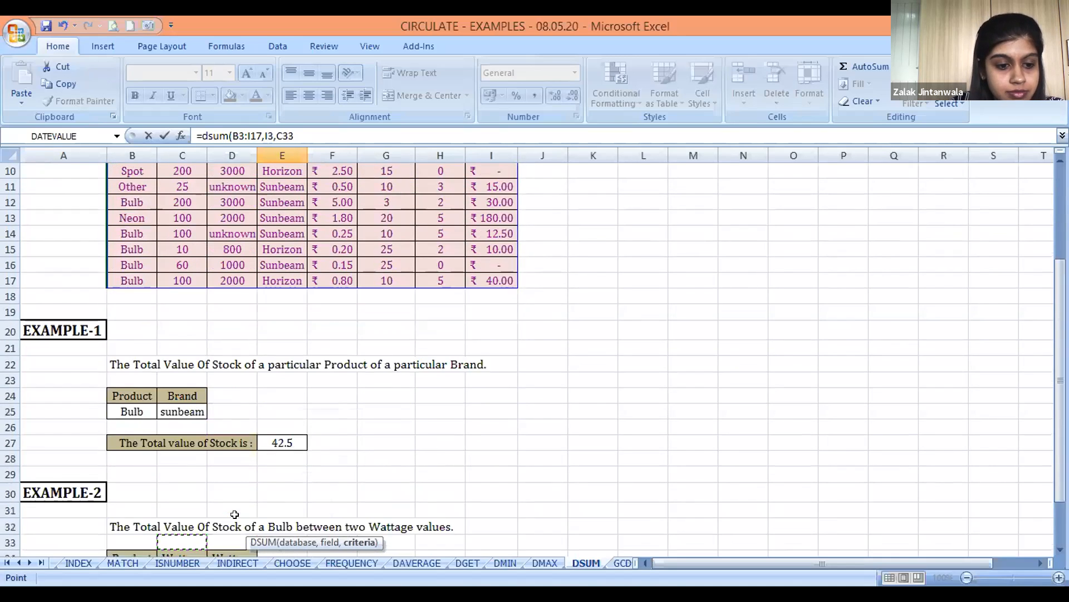
{"action": "key", "text": "Down"}
{"action": "key", "text": "Down"}
{"action": "key", "text": "Left"}
{"action": "key", "text": "Up"}
{"action": "key", "text": "shift+Down"}
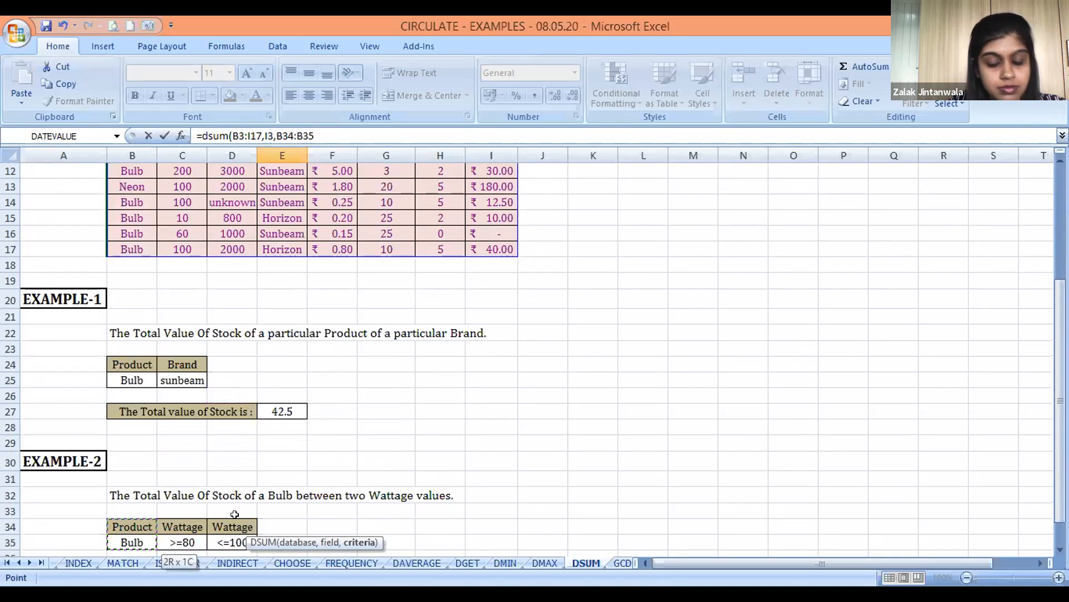
{"action": "key", "text": "shift+Right"}
{"action": "key", "text": "shift+Right"}
{"action": "key", "text": "Return"}
{"action": "key", "text": "Up"}
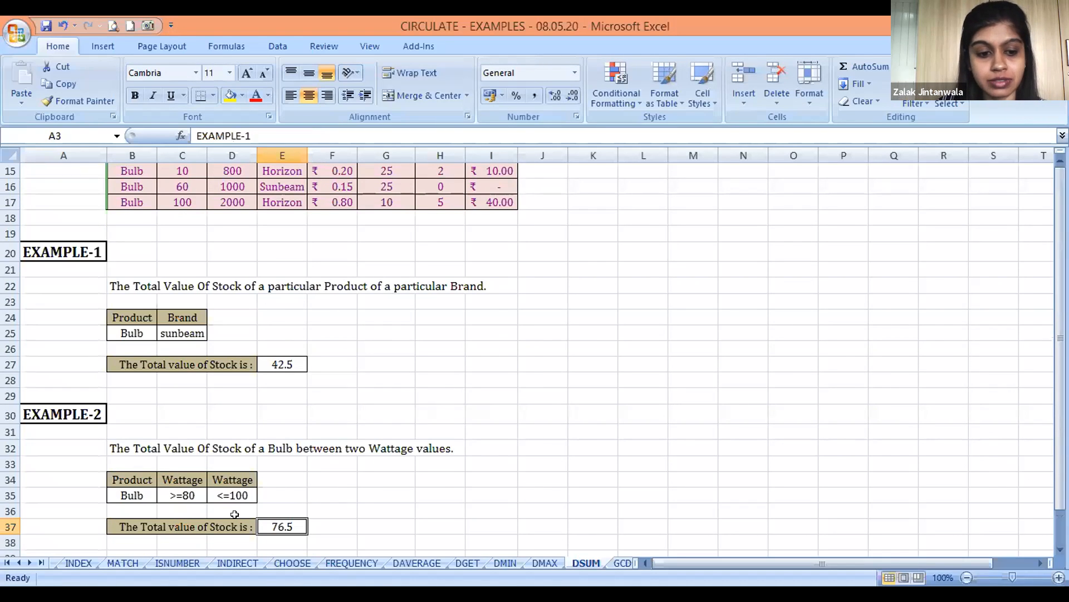
Switch to the GCD sheet and go down to the first row of numbers in EXAMPLE-1
{"action": "key", "text": "ctrl+Page_Down"}
{"action": "key", "text": "Up"}
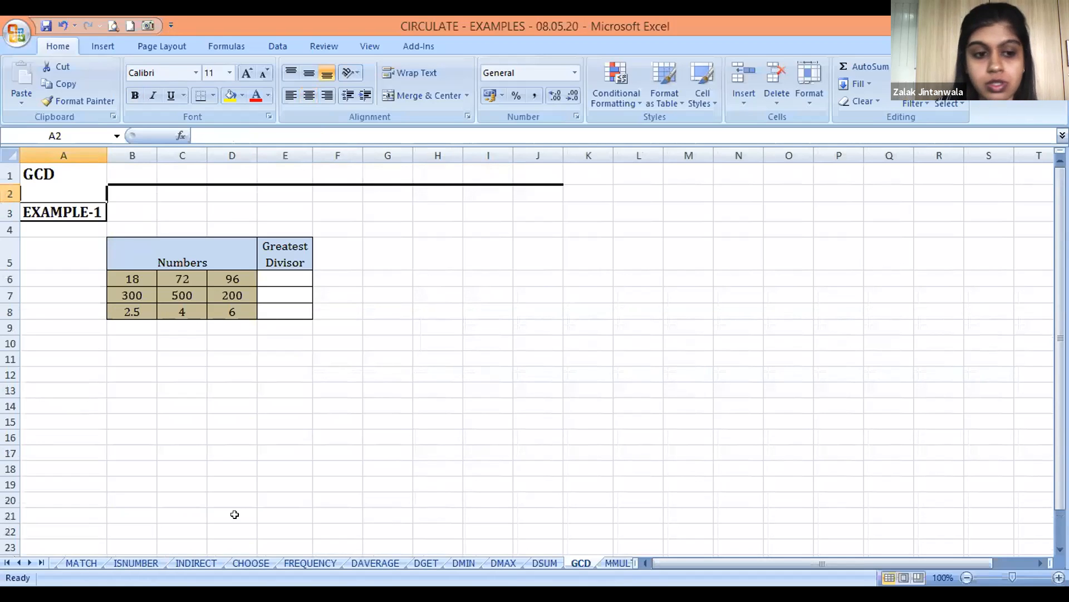
{"action": "key", "text": "Down"}
{"action": "key", "text": "Down"}
{"action": "key", "text": "Down"}
{"action": "key", "text": "Down"}
{"action": "key", "text": "Down"}
{"action": "key", "text": "Up"}
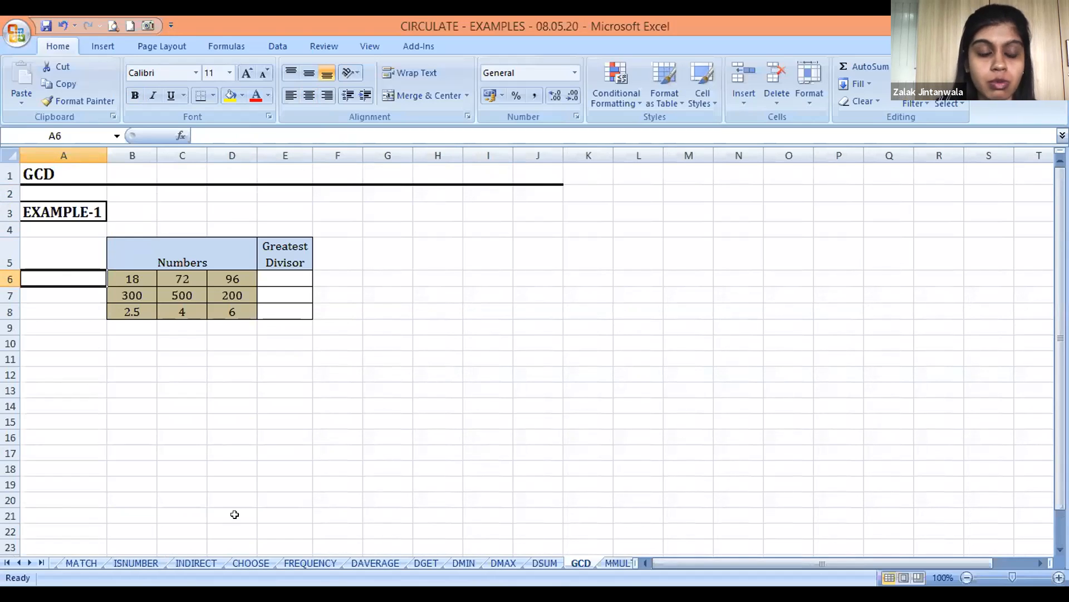
Enter a GCD formula in the Greatest Divisor cell E6 for the first row of numbers, B6:D6
{"action": "key", "text": "Right"}
{"action": "key", "text": "Right"}
{"action": "key", "text": "Right"}
{"action": "key", "text": "Right"}
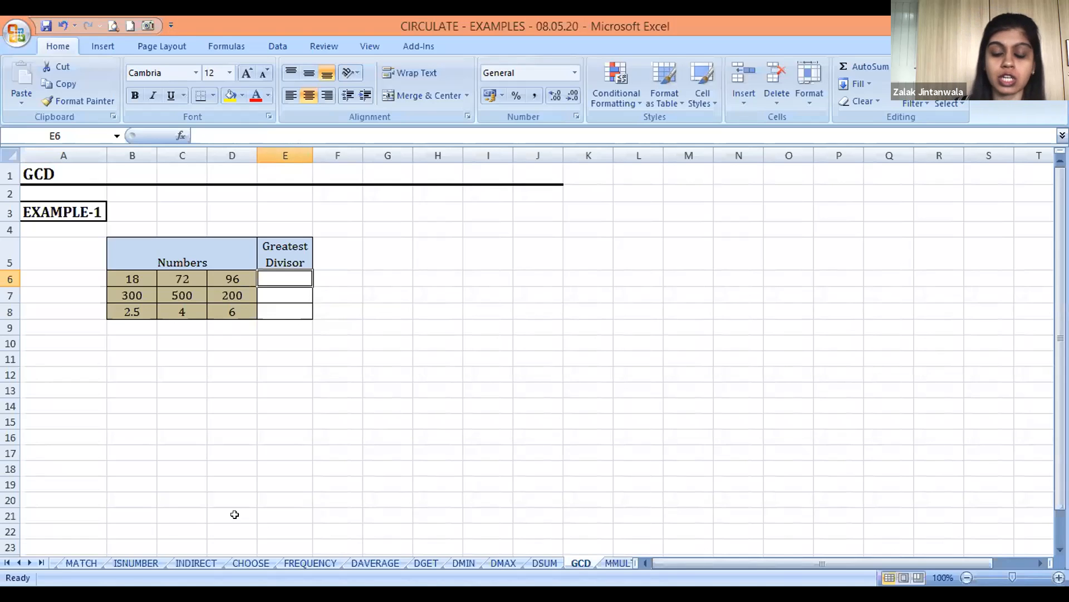
{"action": "type", "text": "="}
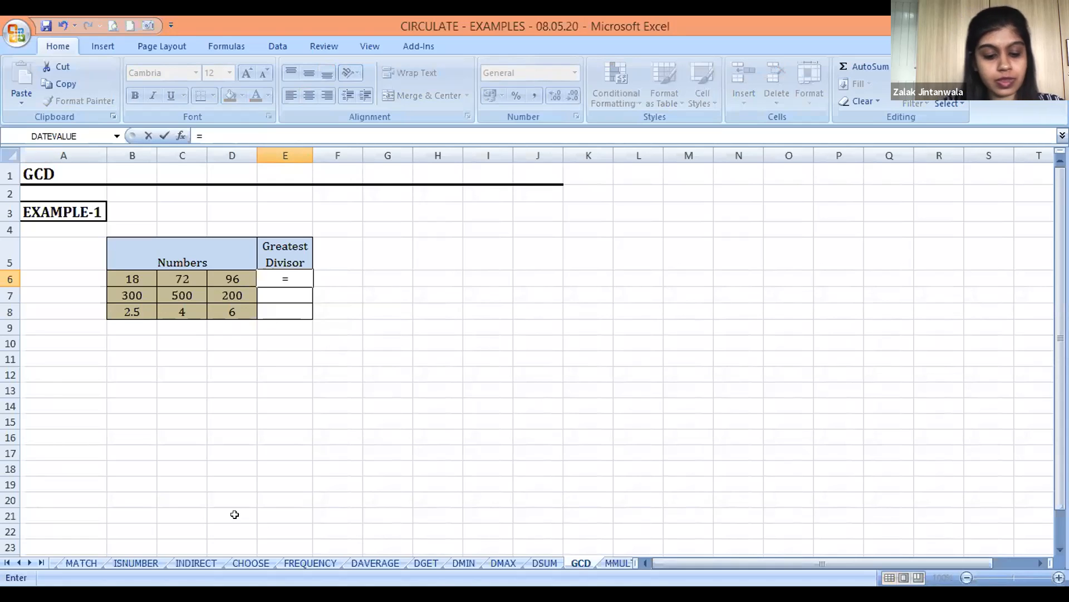
{"action": "type", "text": "gc"}
{"action": "key", "text": "BackSpace"}
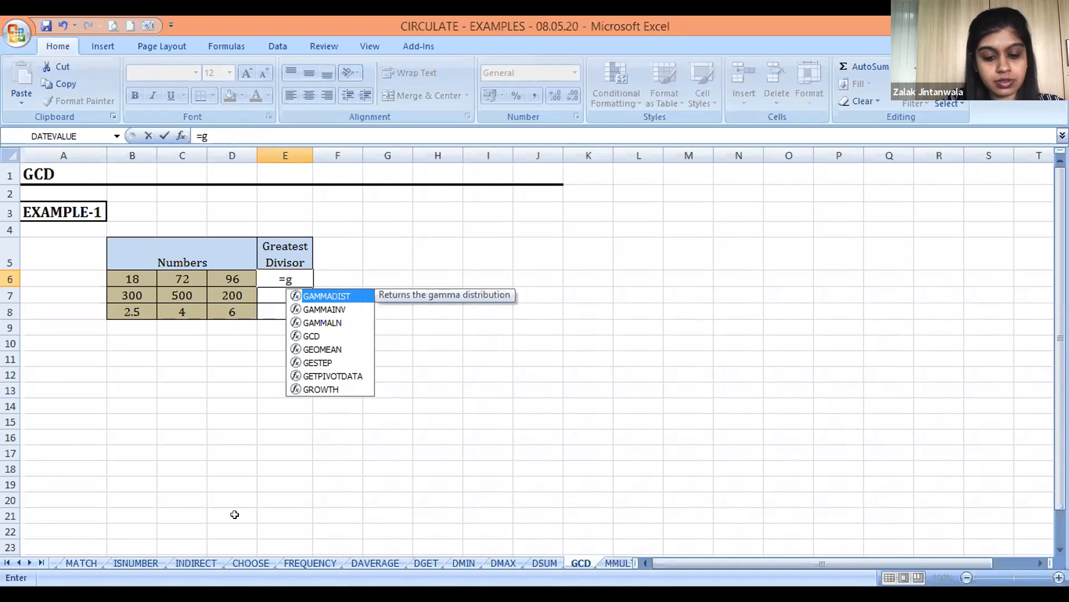
{"action": "type", "text": "cd("}
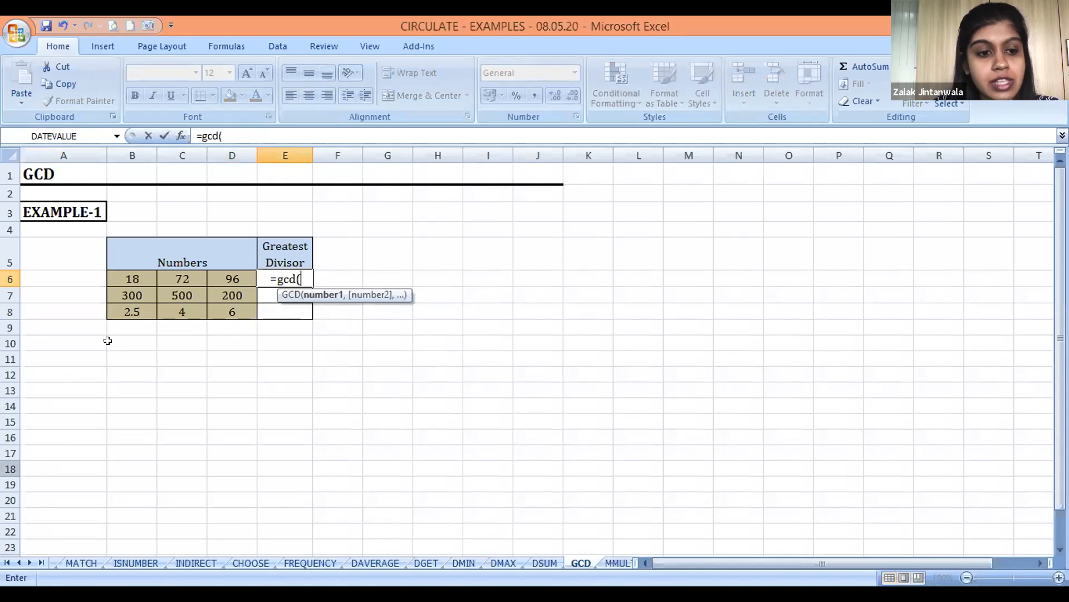
{"action": "left_click", "coordinate": [131, 274]}
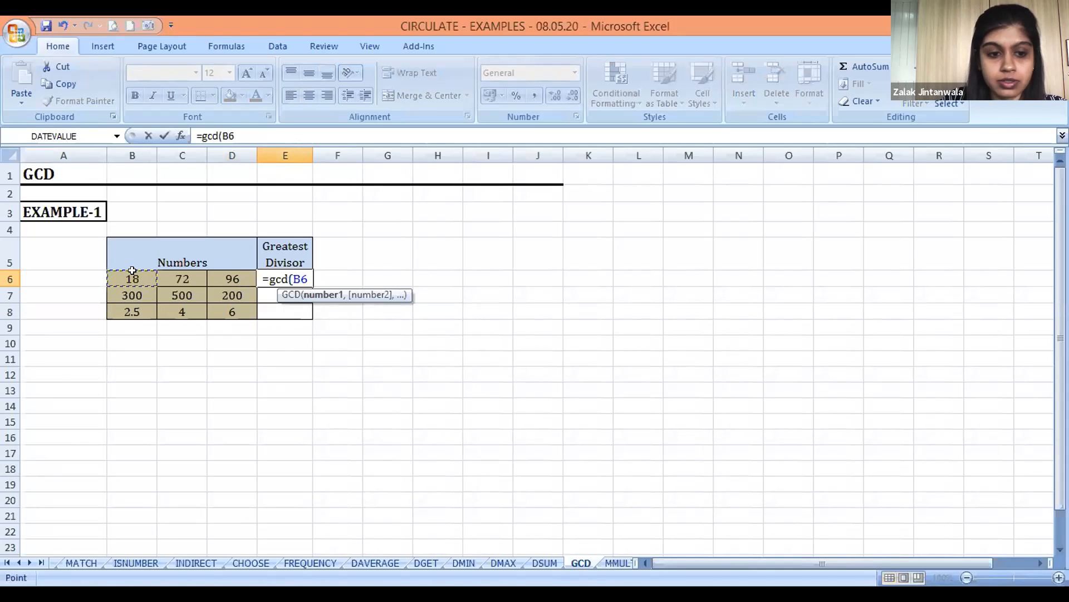
{"action": "key", "text": "shift+Right"}
{"action": "key", "text": "shift+Right"}
{"action": "type", "text": ")"}
{"action": "key", "text": "Return"}
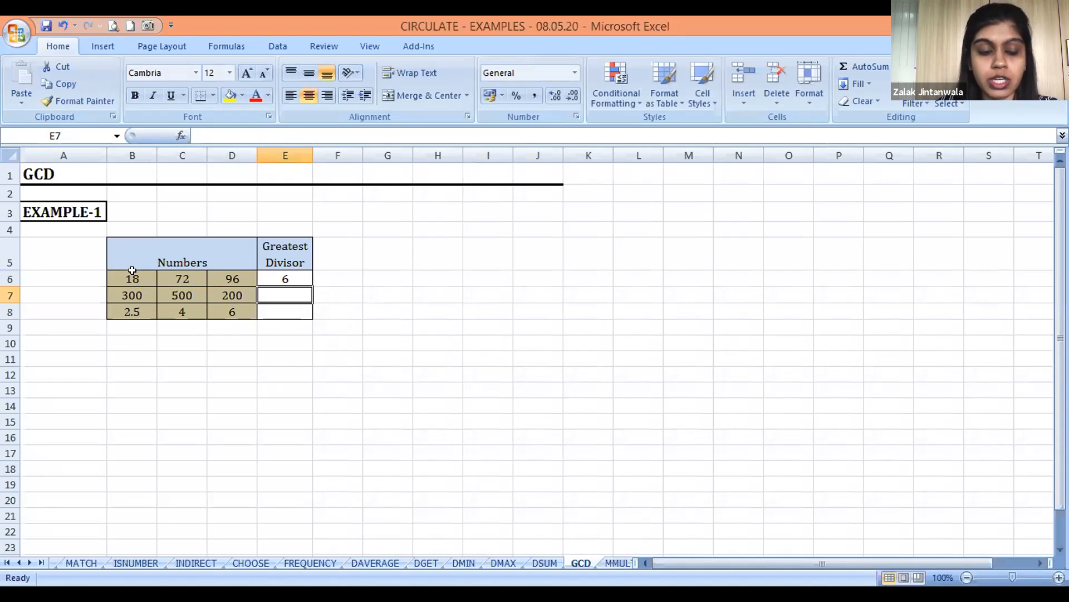
Copy the GCD formula from E6 to E7 for the second row of numbers
{"action": "key", "text": "Up"}
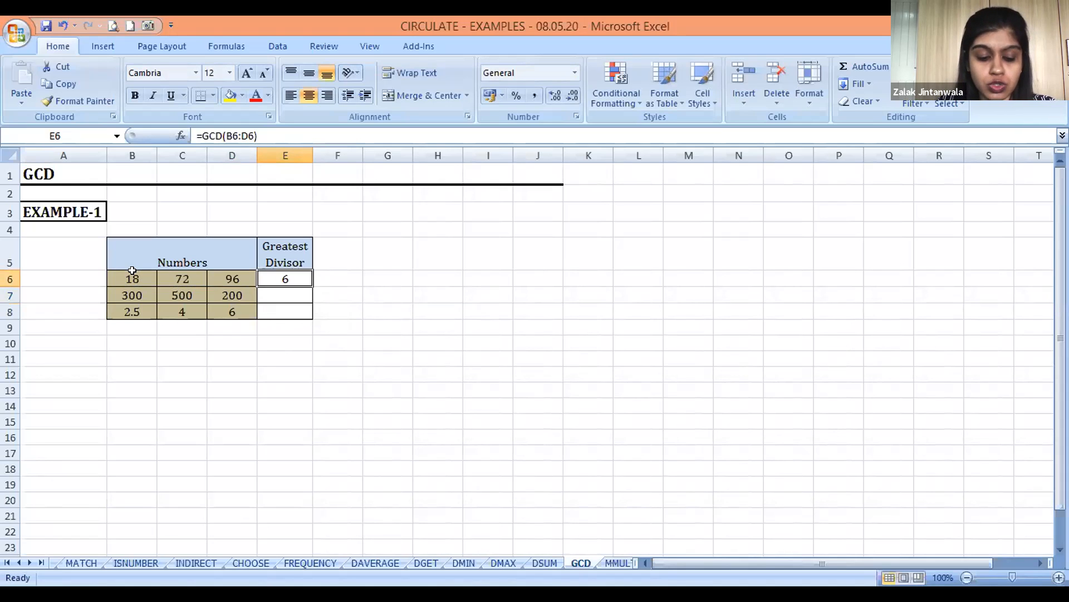
{"action": "key", "text": "ctrl+c"}
{"action": "key", "text": "Down"}
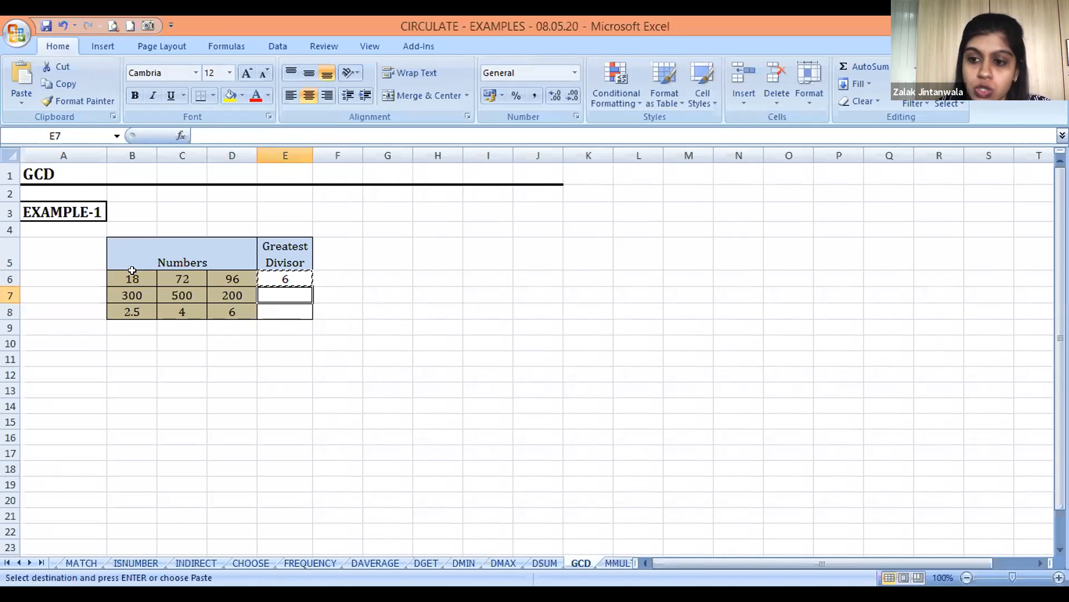
{"action": "key", "text": "Return"}
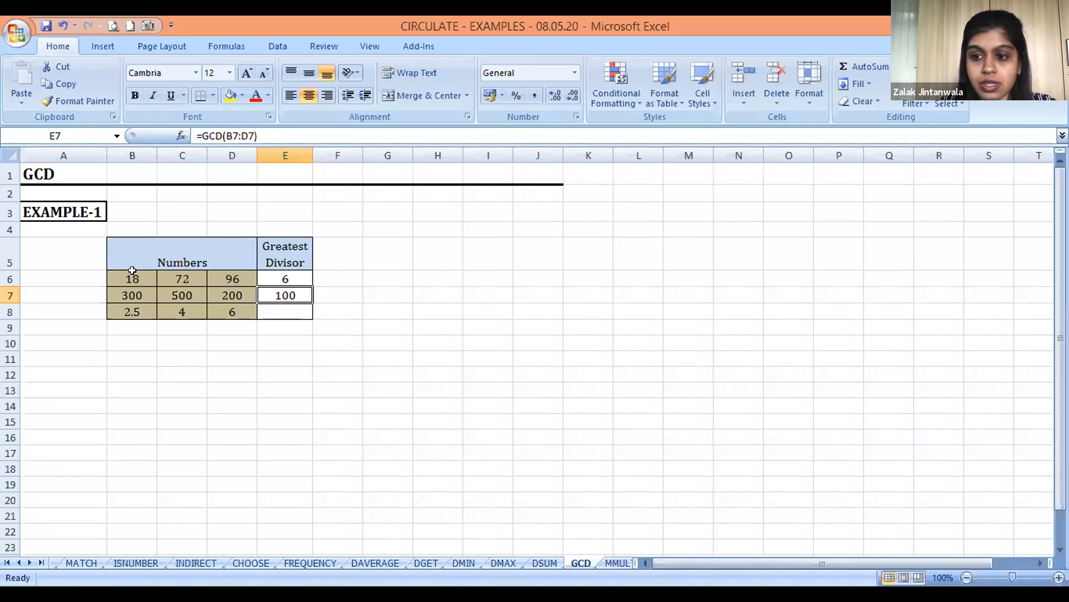
Enter a GCD formula in the Greatest Divisor cell E8 for the third row of numbers, B8:D8
{"action": "key", "text": "Down"}
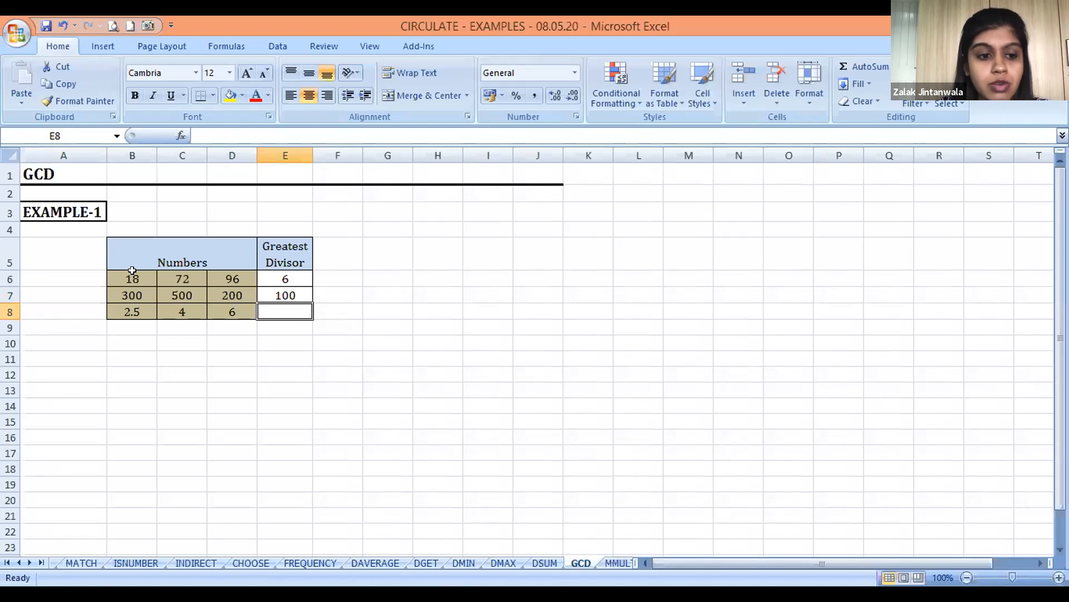
{"action": "left_click", "coordinate": [130, 311]}
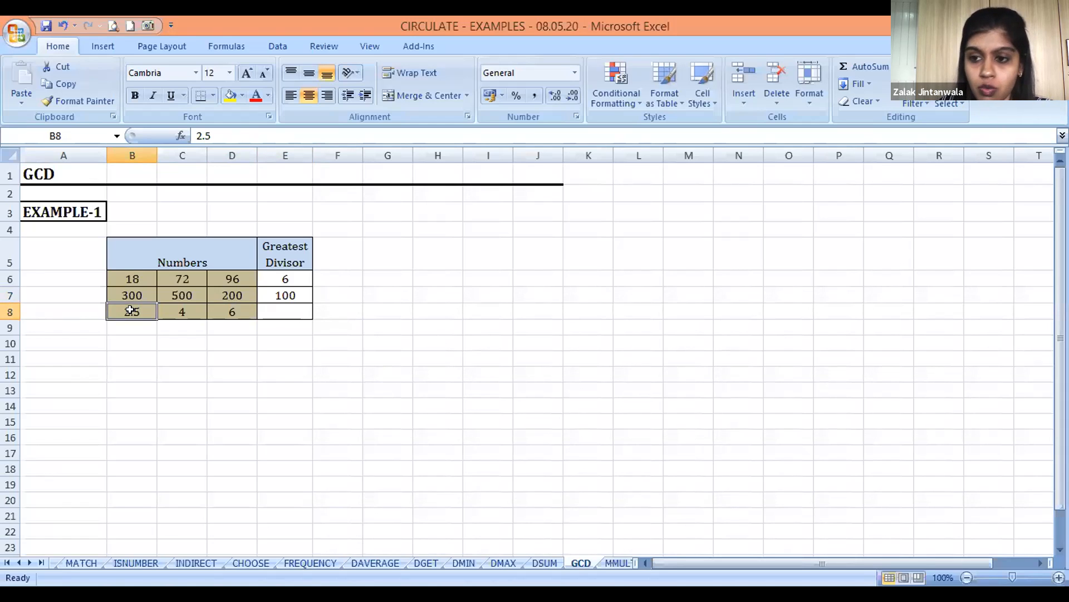
{"action": "key", "text": "Right"}
{"action": "key", "text": "Right"}
{"action": "key", "text": "Right"}
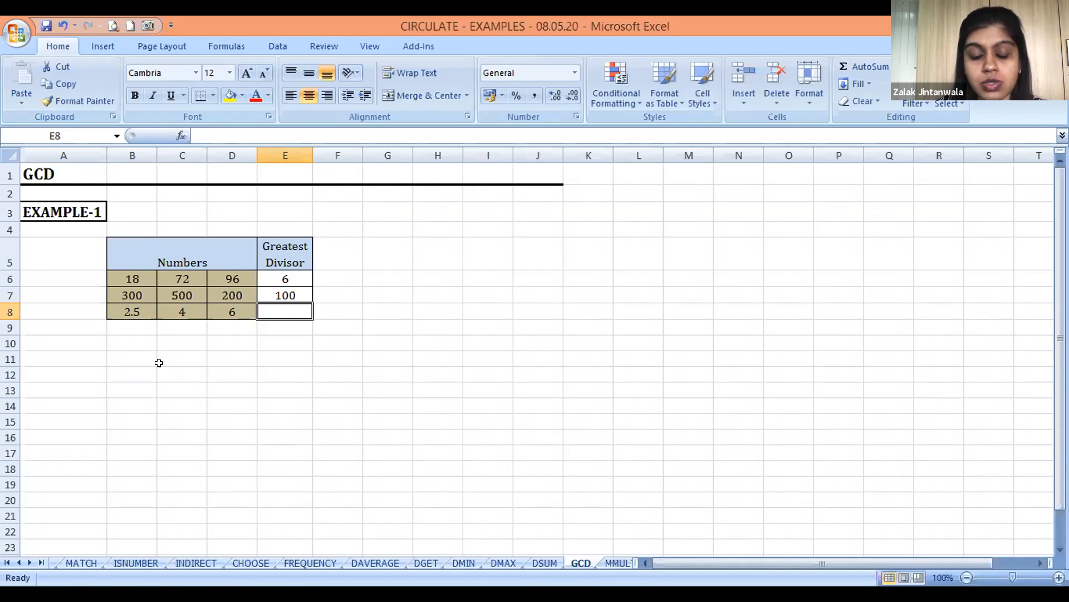
{"action": "type", "text": "=g"}
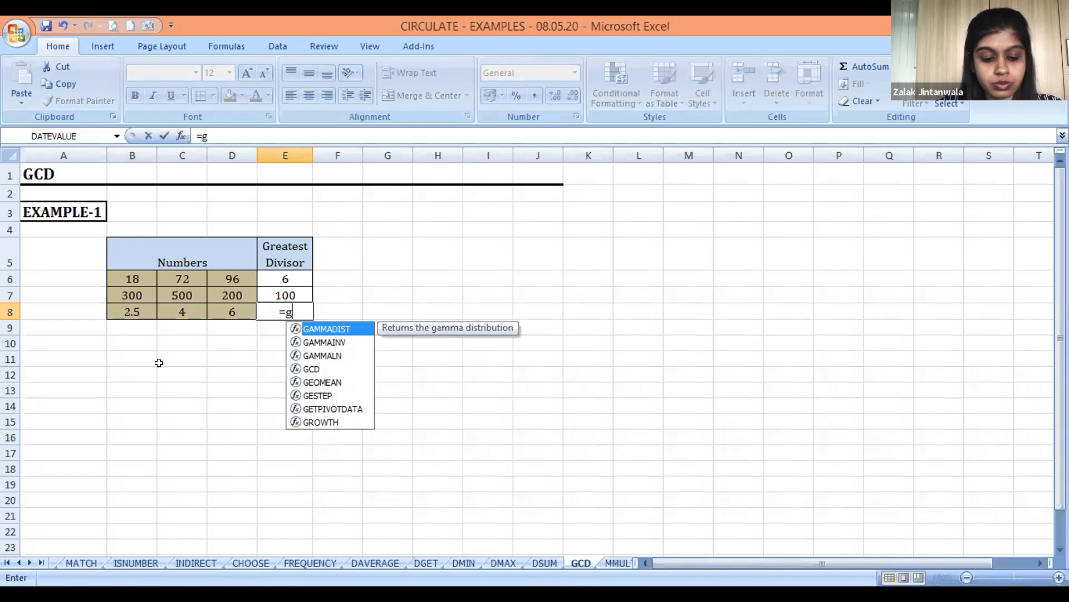
{"action": "type", "text": "cd("}
{"action": "key", "text": "Left"}
{"action": "key", "text": "Left"}
{"action": "key", "text": "Left"}
{"action": "key", "text": "Left"}
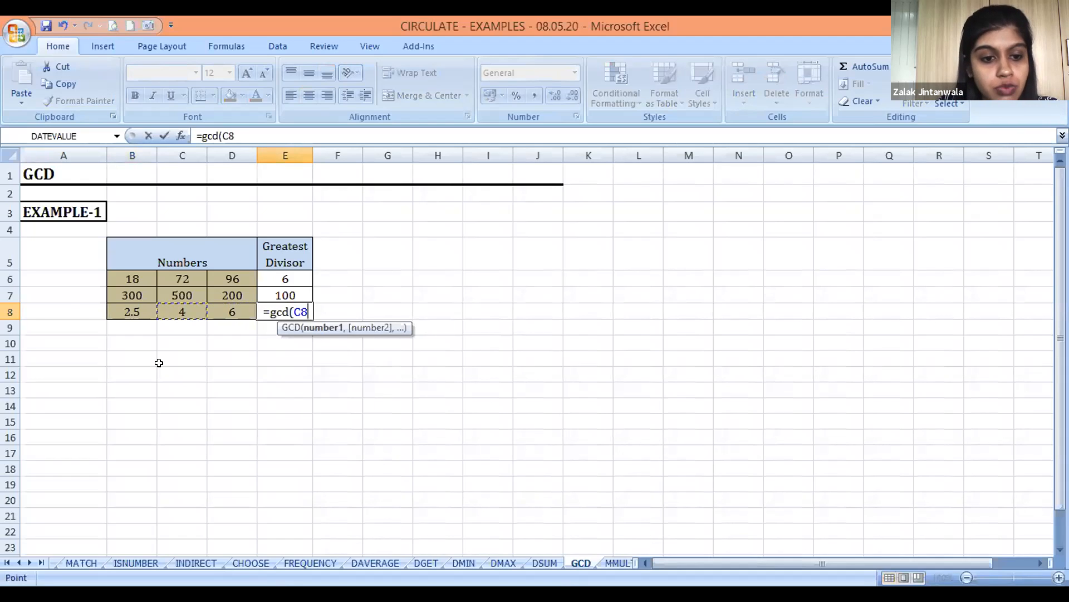
{"action": "key", "text": "Right"}
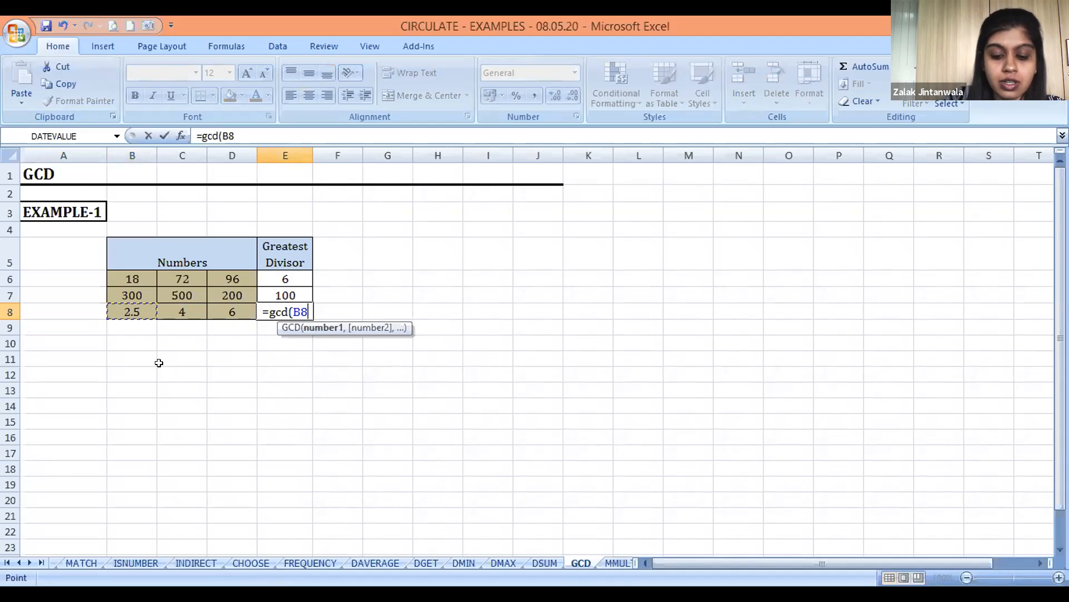
{"action": "key", "text": "shift+Right"}
{"action": "key", "text": "shift+Right"}
{"action": "type", "text": ")"}
{"action": "key", "text": "Return"}
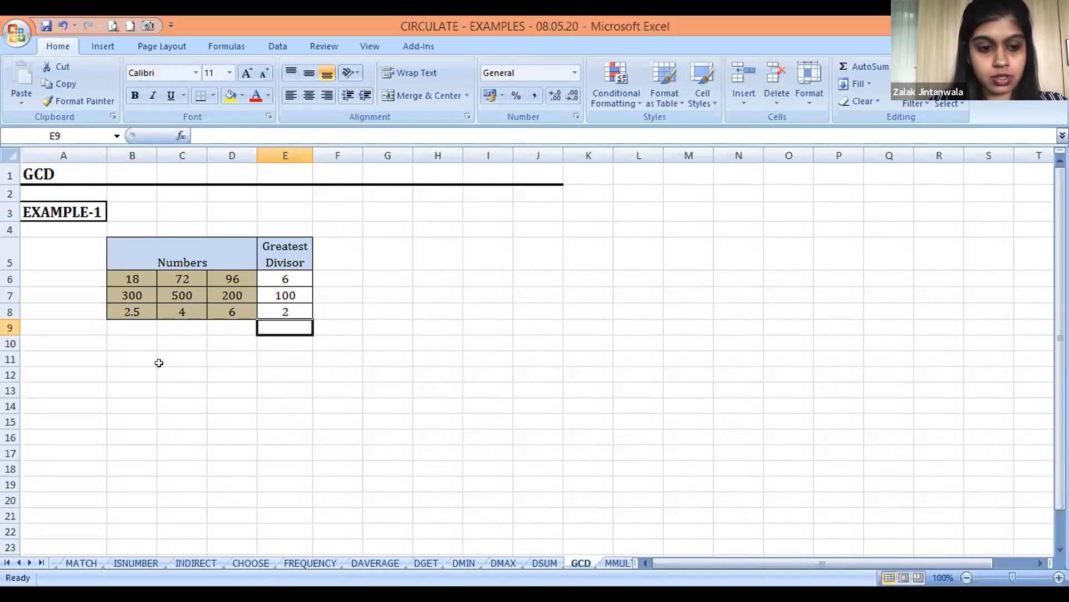
Switch to the MMULT sheet and go through the box sizes in the EXAMPLE-1 chocolates table
{"action": "key", "text": "ctrl+Page_Down"}
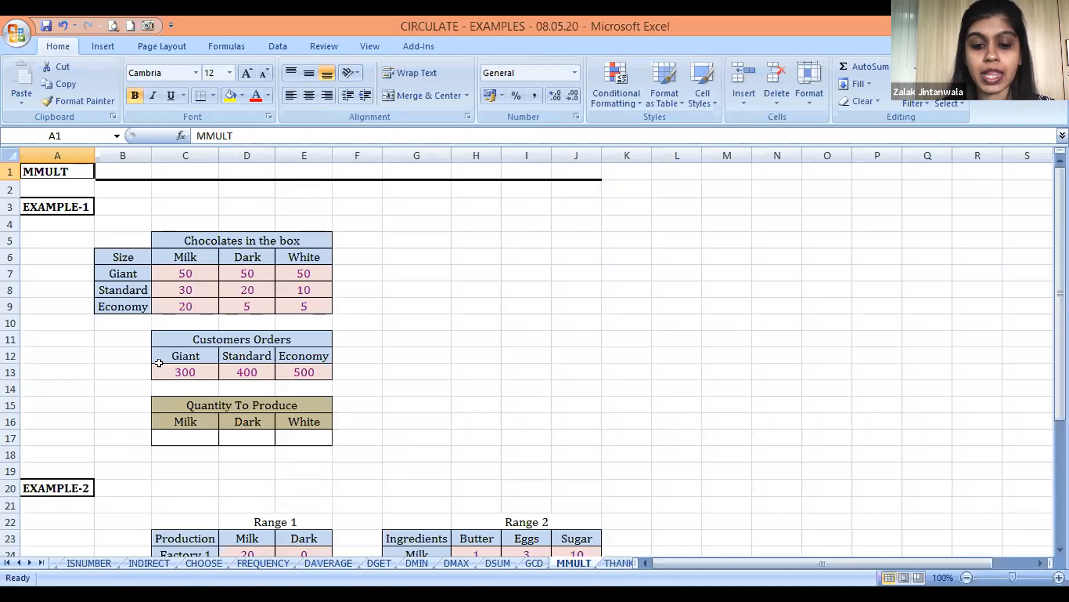
{"action": "key", "text": "Down"}
{"action": "key", "text": "Down"}
{"action": "key", "text": "Down"}
{"action": "key", "text": "Down"}
{"action": "key", "text": "Down"}
{"action": "key", "text": "Down"}
{"action": "key", "text": "Down"}
{"action": "key", "text": "Down"}
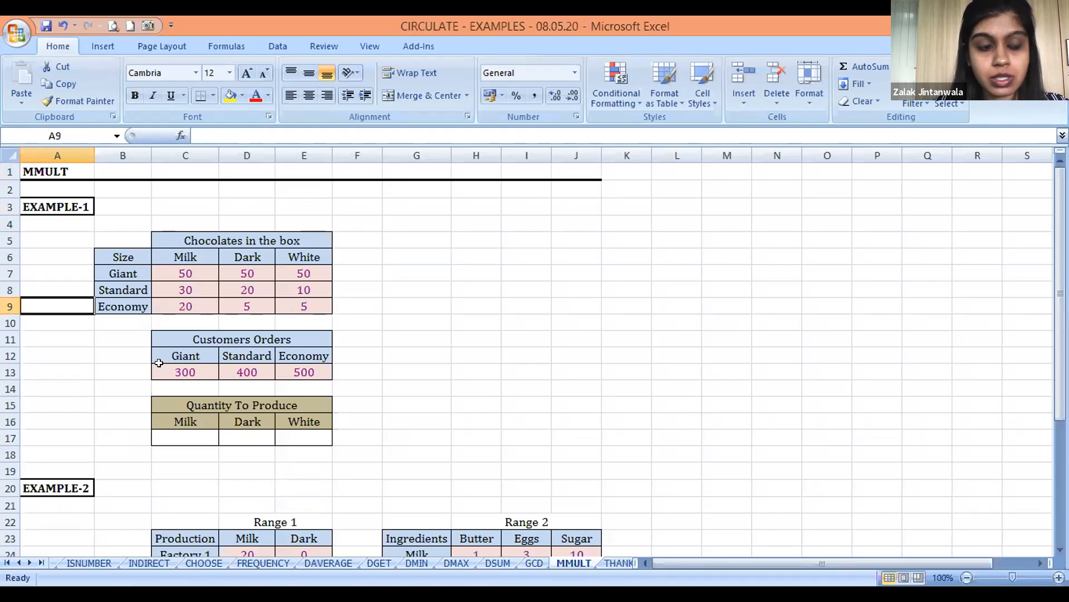
{"action": "key", "text": "Right"}
{"action": "key", "text": "Up"}
{"action": "key", "text": "Up"}
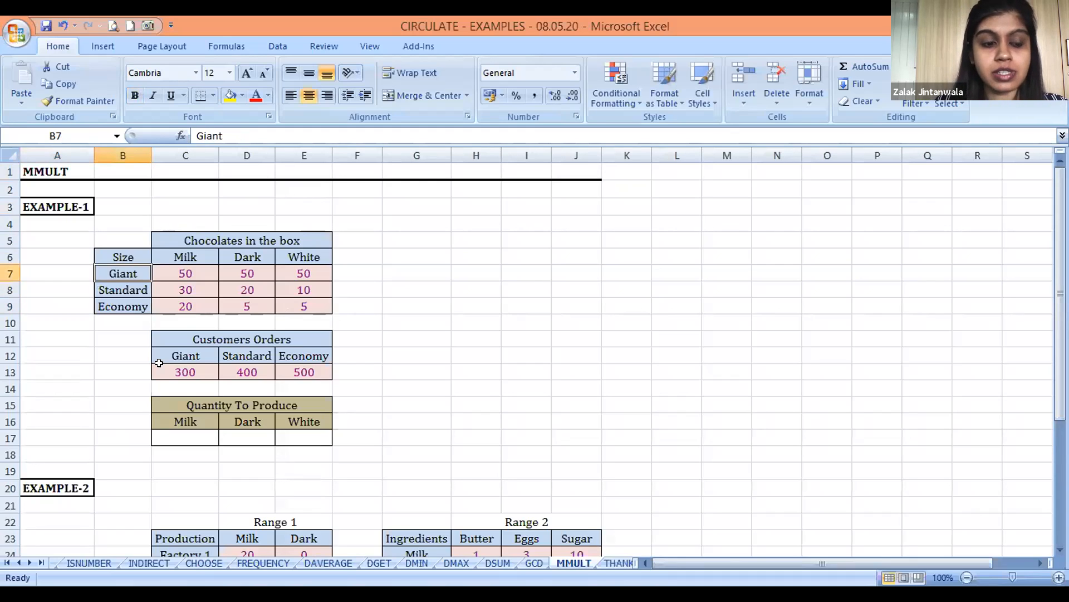
{"action": "key", "text": "Down"}
{"action": "key", "text": "Down"}
{"action": "key", "text": "Up"}
{"action": "key", "text": "Up"}
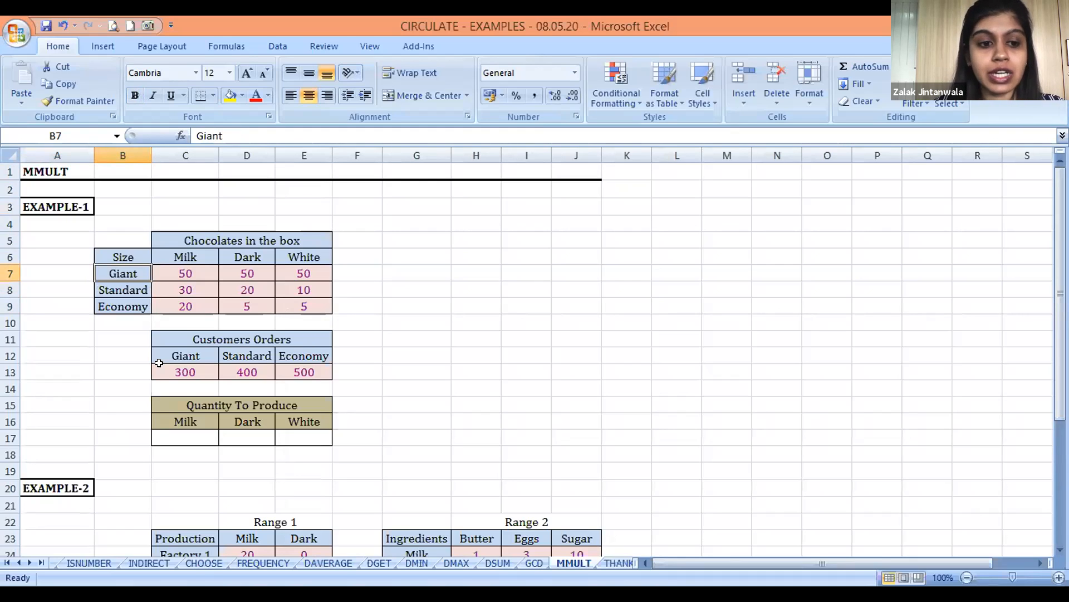
Examine the Milk, Dark and White quantities for each box size in C7:E9
{"action": "key", "text": "Right"}
{"action": "key", "text": "Right"}
{"action": "key", "text": "Right"}
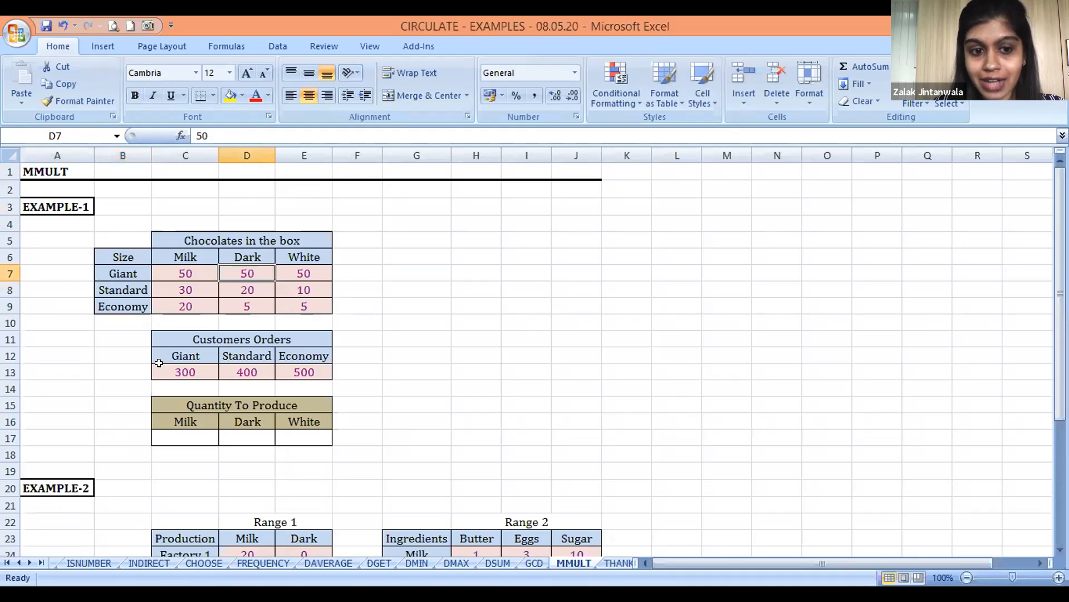
{"action": "key", "text": "Left"}
{"action": "key", "text": "Left"}
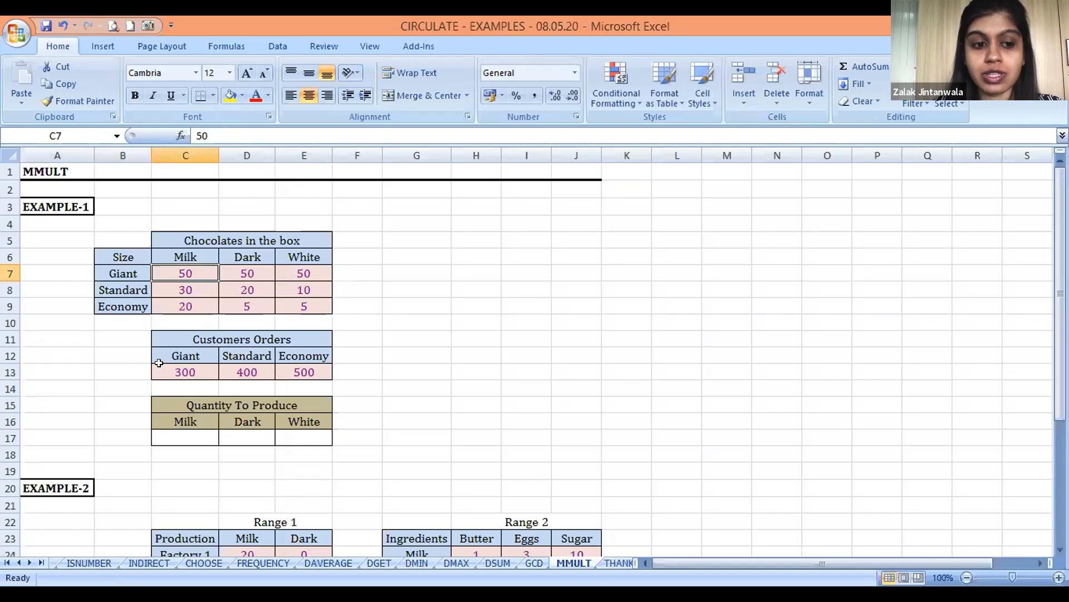
{"action": "key", "text": "Right"}
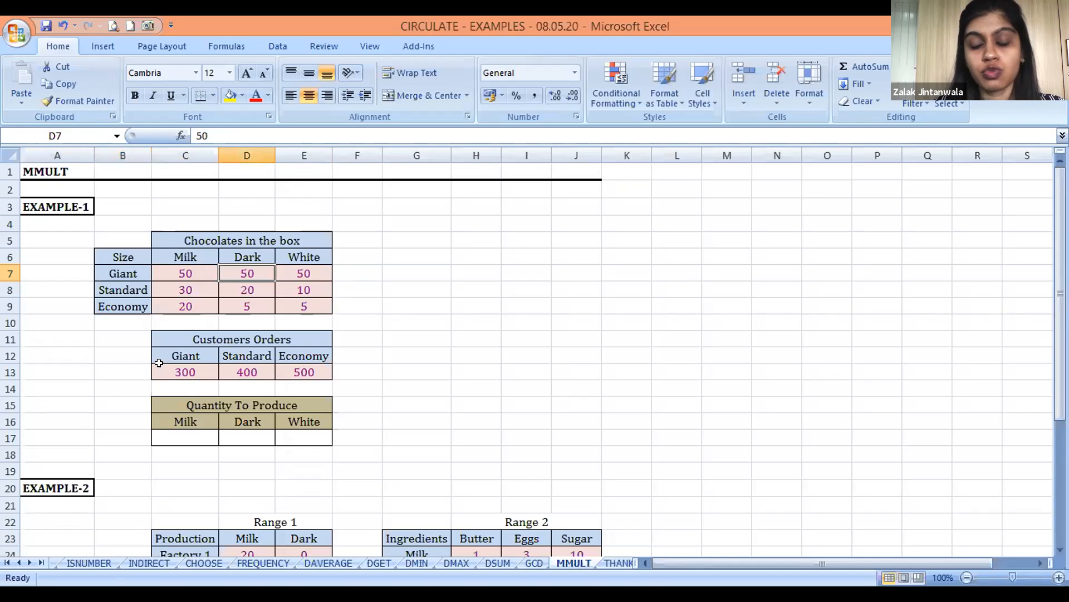
{"action": "key", "text": "Right"}
{"action": "key", "text": "Down"}
{"action": "key", "text": "Left"}
{"action": "key", "text": "Left"}
{"action": "key", "text": "Left"}
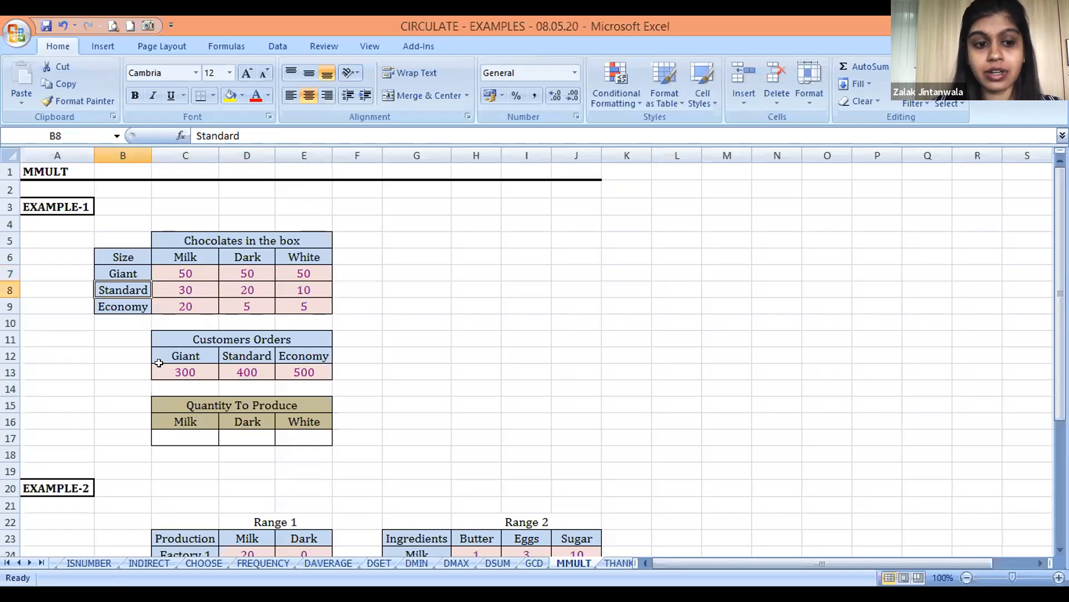
{"action": "key", "text": "Right"}
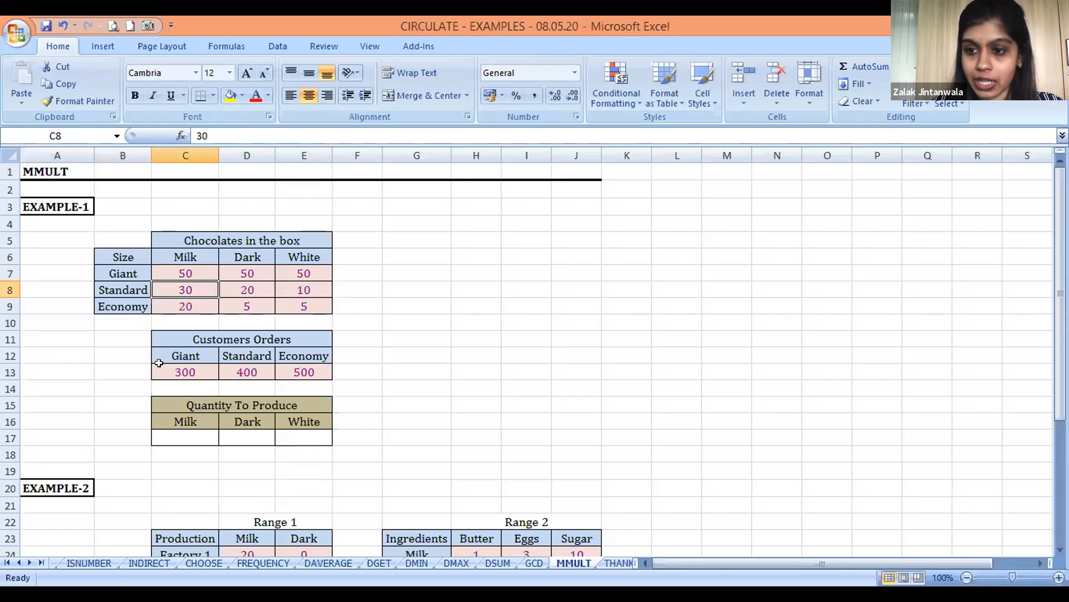
{"action": "key", "text": "Down"}
{"action": "key", "text": "Up"}
{"action": "key", "text": "Down"}
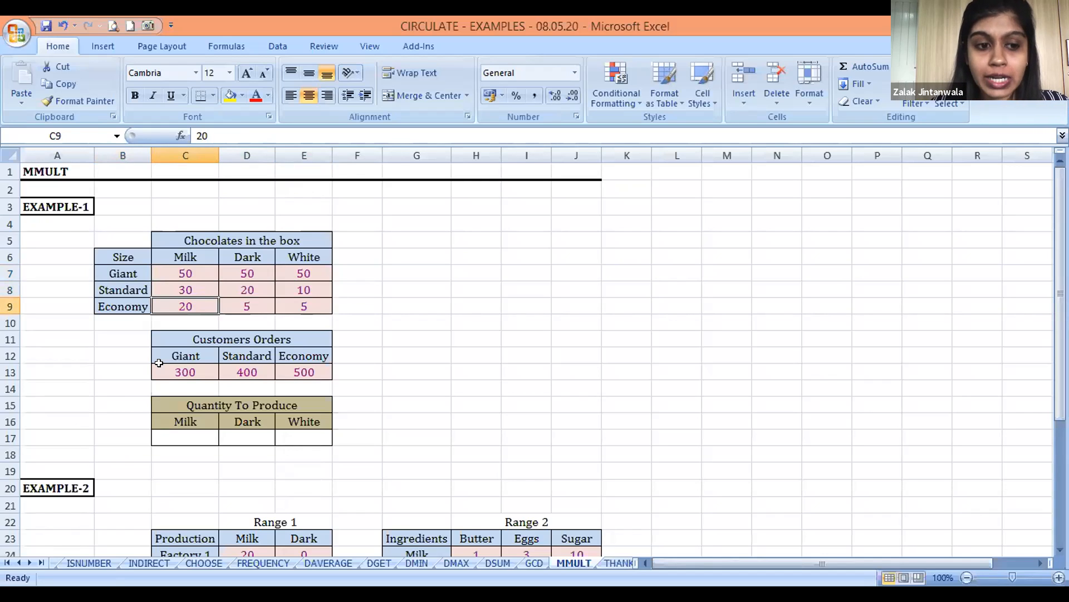
{"action": "key", "text": "Down"}
{"action": "key", "text": "Up"}
{"action": "key", "text": "Right"}
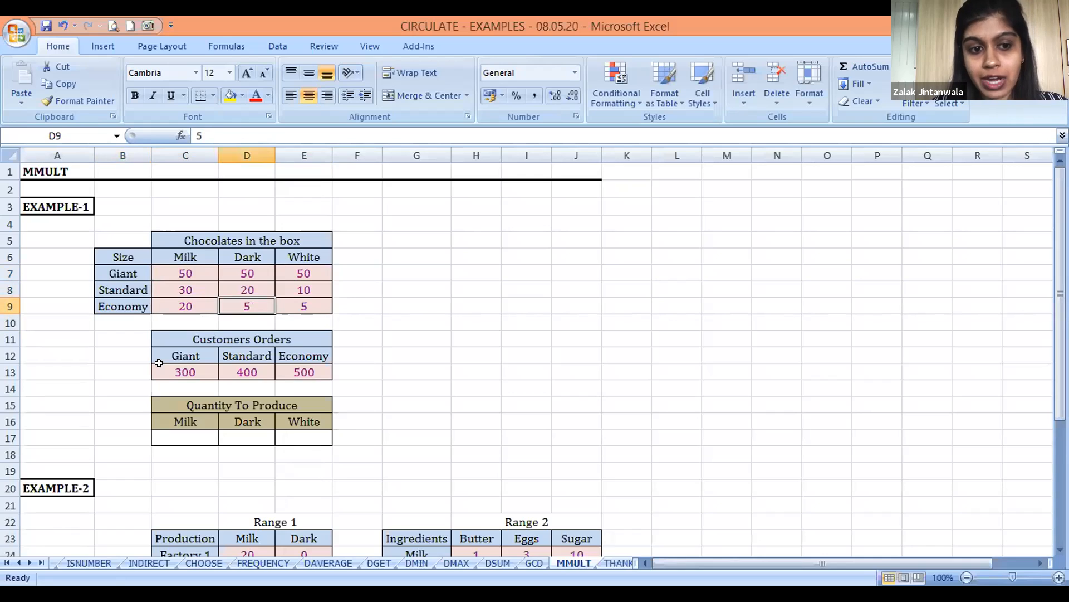
{"action": "key", "text": "Right"}
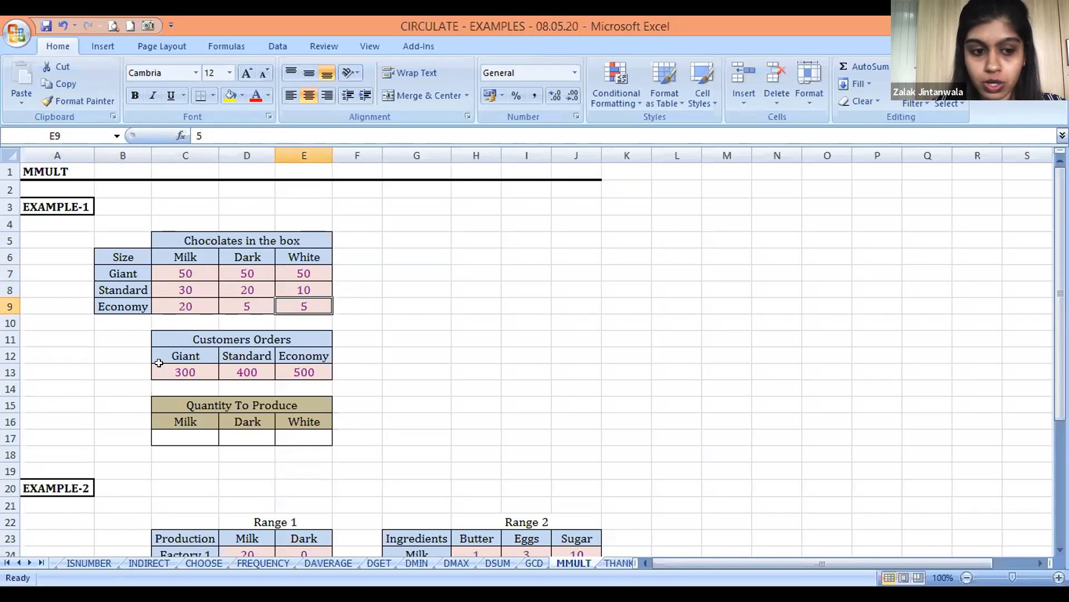
Examine the Customers Orders table's Giant, Standard and Economy order quantities in C13:E13
{"action": "key", "text": "Down"}
{"action": "key", "text": "Down"}
{"action": "key", "text": "Left"}
{"action": "key", "text": "Left"}
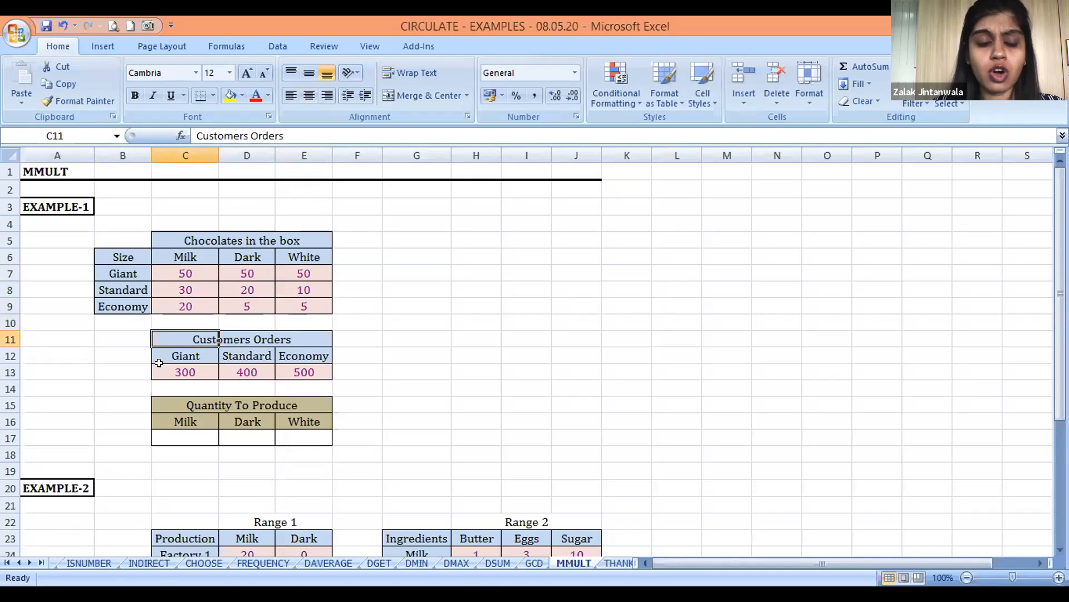
{"action": "key", "text": "Down"}
{"action": "key", "text": "Down"}
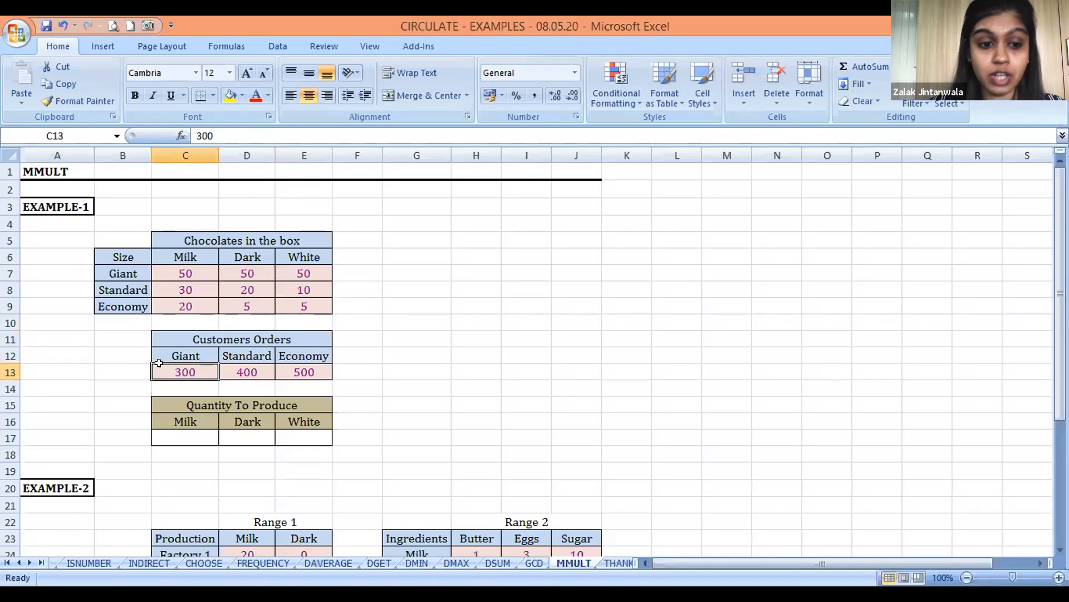
{"action": "key", "text": "Right"}
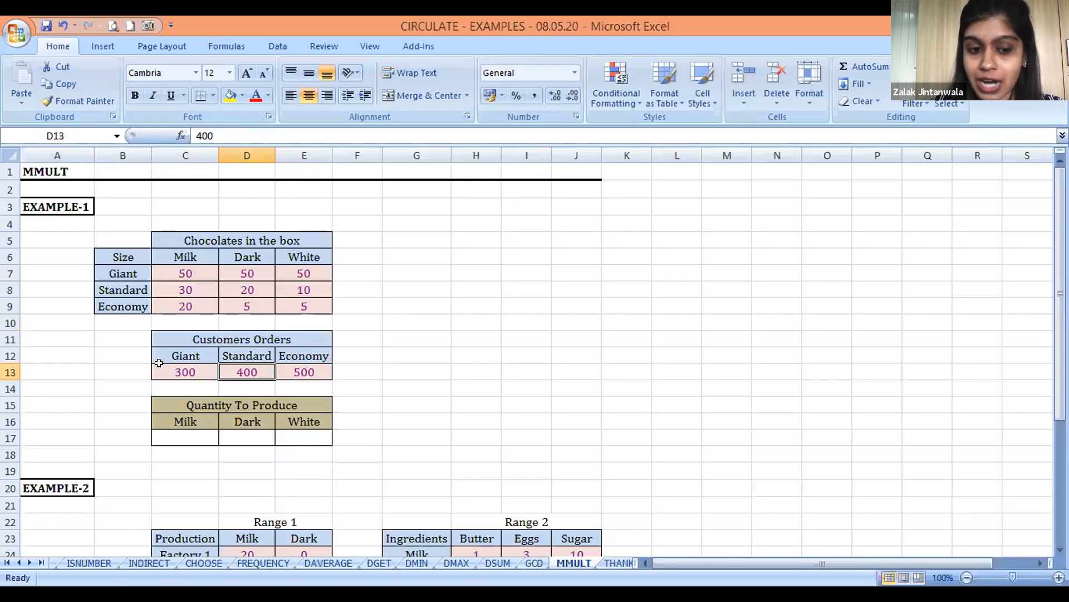
{"action": "key", "text": "Right"}
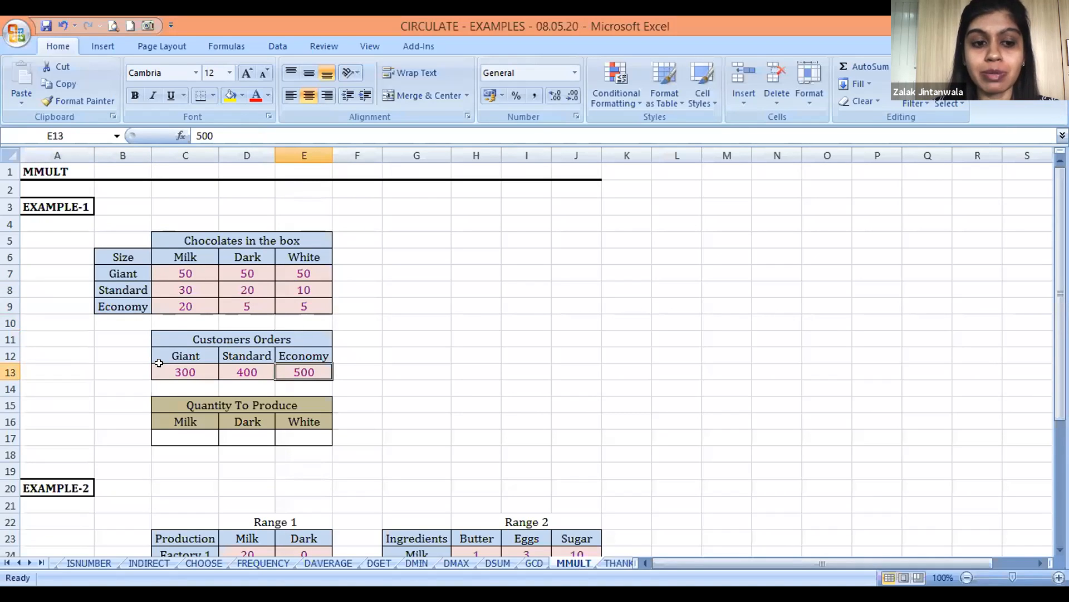
Examine the empty Milk, Dark and White cells in the Quantity To Produce table, C17:E17
{"action": "key", "text": "Down"}
{"action": "key", "text": "Down"}
{"action": "key", "text": "Down"}
{"action": "key", "text": "Left"}
{"action": "key", "text": "Down"}
{"action": "key", "text": "Left"}
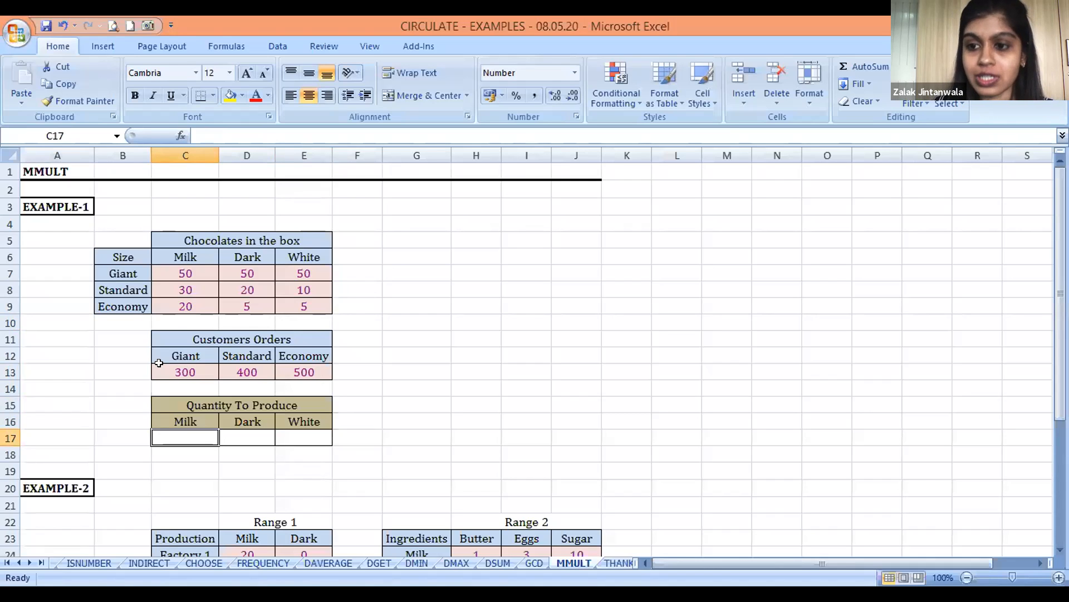
{"action": "key", "text": "shift+Right"}
{"action": "key", "text": "shift+Right"}
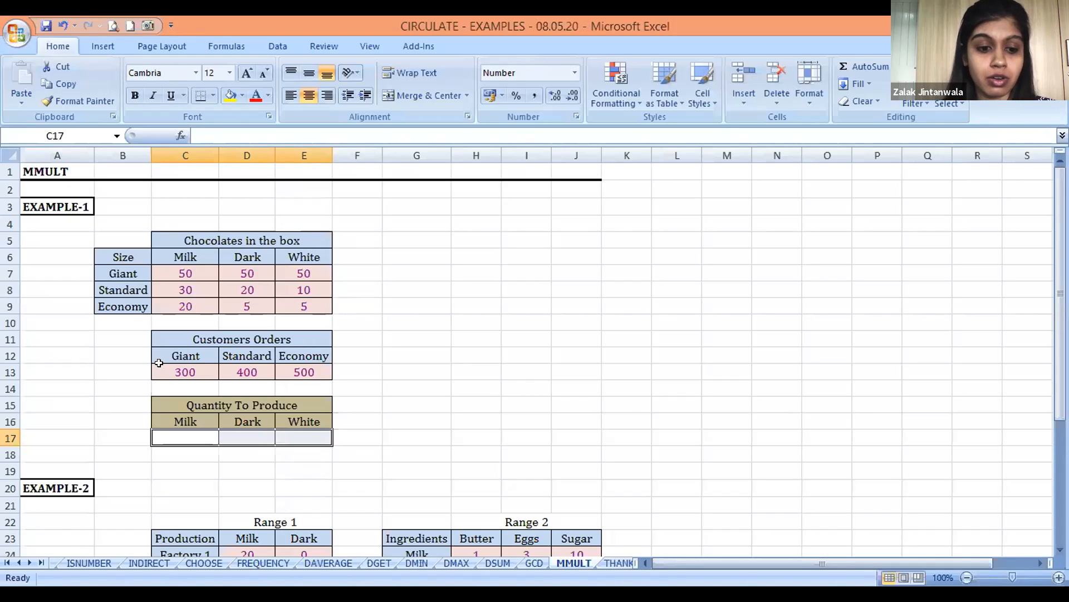
Start an MMULT formula in the Milk cell C17 with the customer order quantities C13:E13 as the first array
{"action": "key", "text": "Left"}
{"action": "key", "text": "Right"}
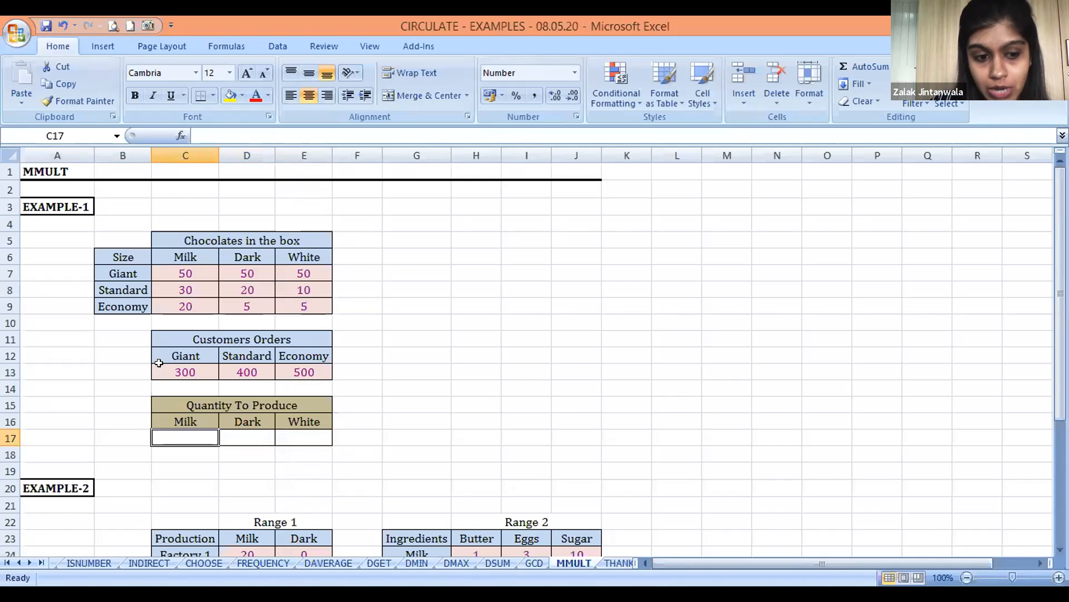
{"action": "type", "text": "="}
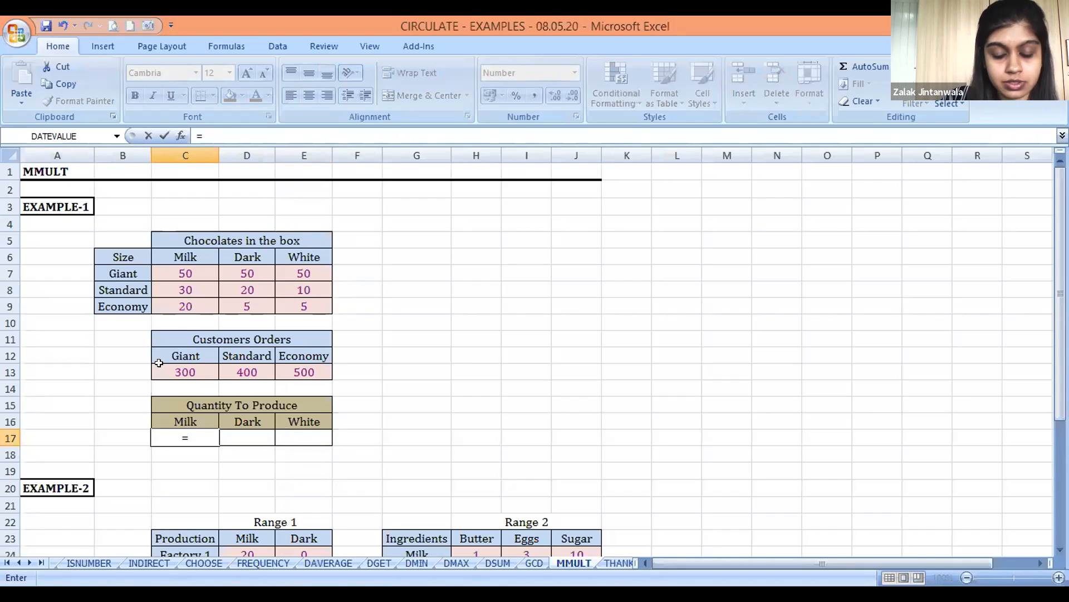
{"action": "type", "text": "mmult("}
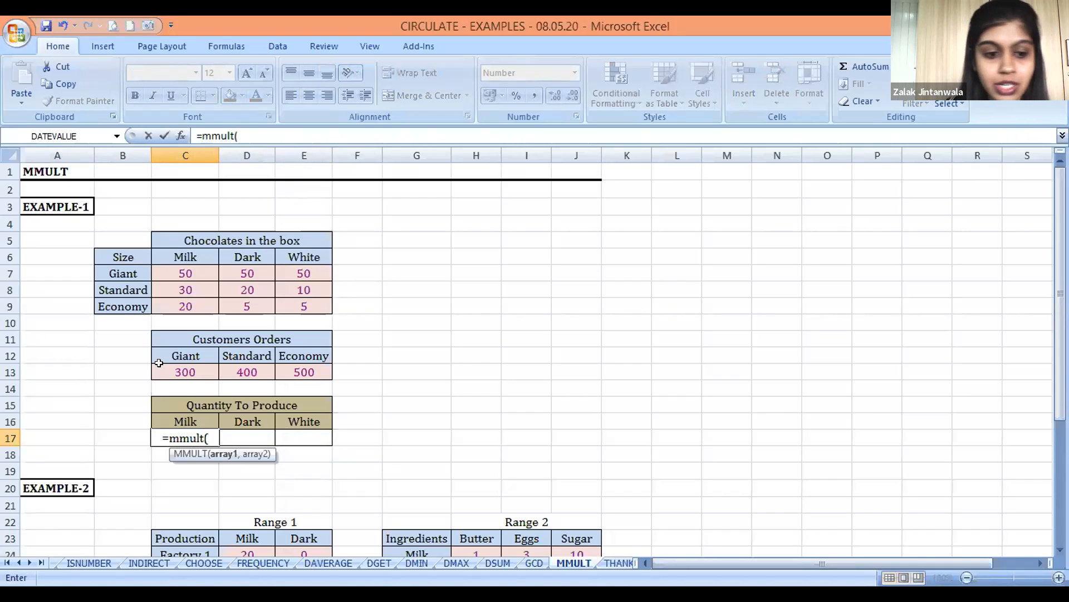
{"action": "left_click", "coordinate": [171, 371]}
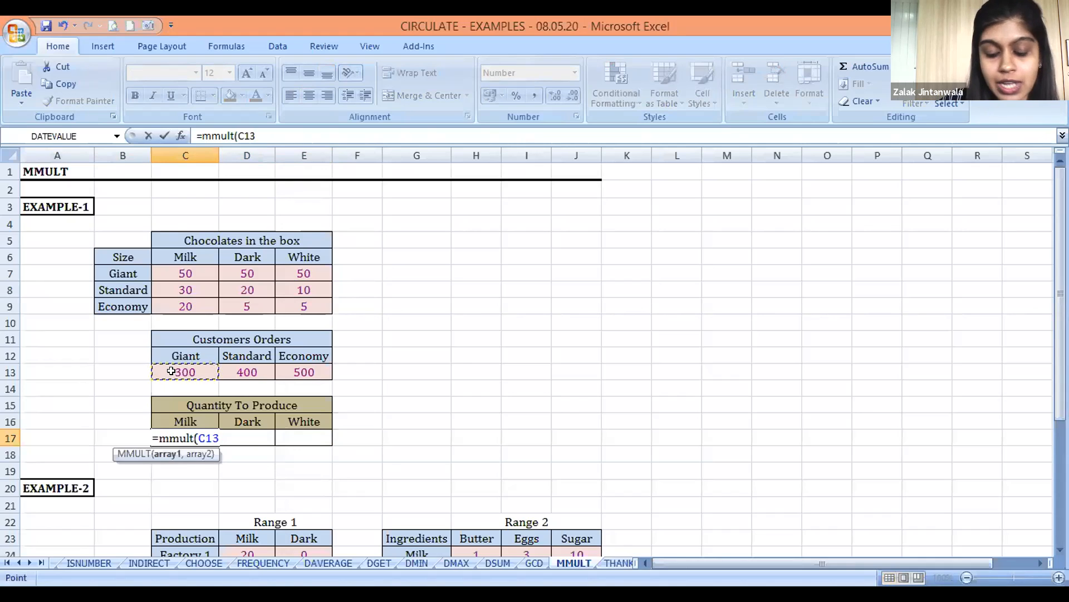
{"action": "key", "text": "shift+Right"}
{"action": "key", "text": "shift+Right"}
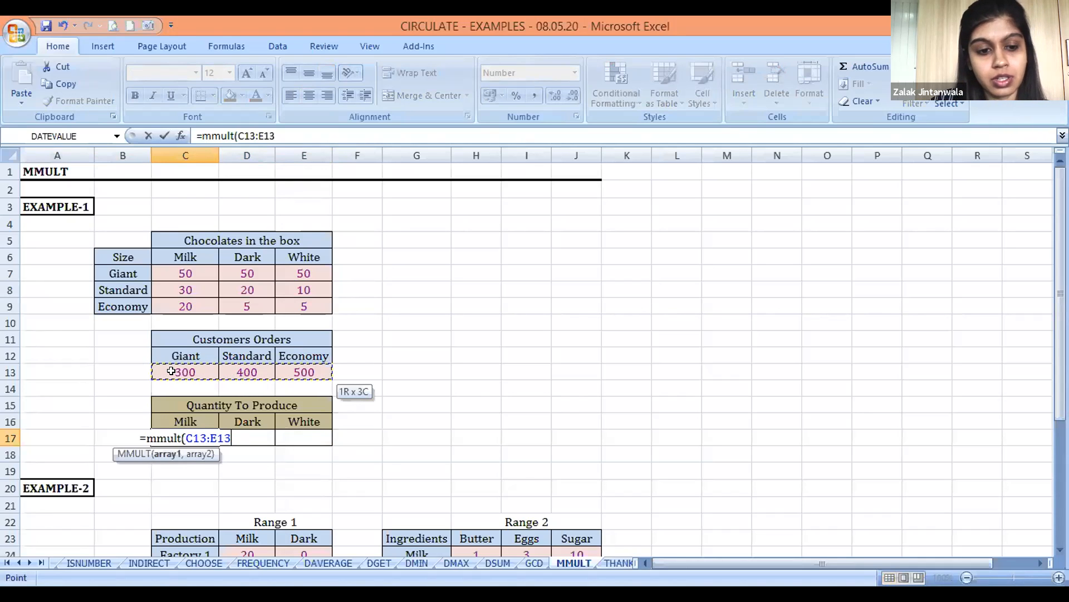
{"action": "type", "text": ","}
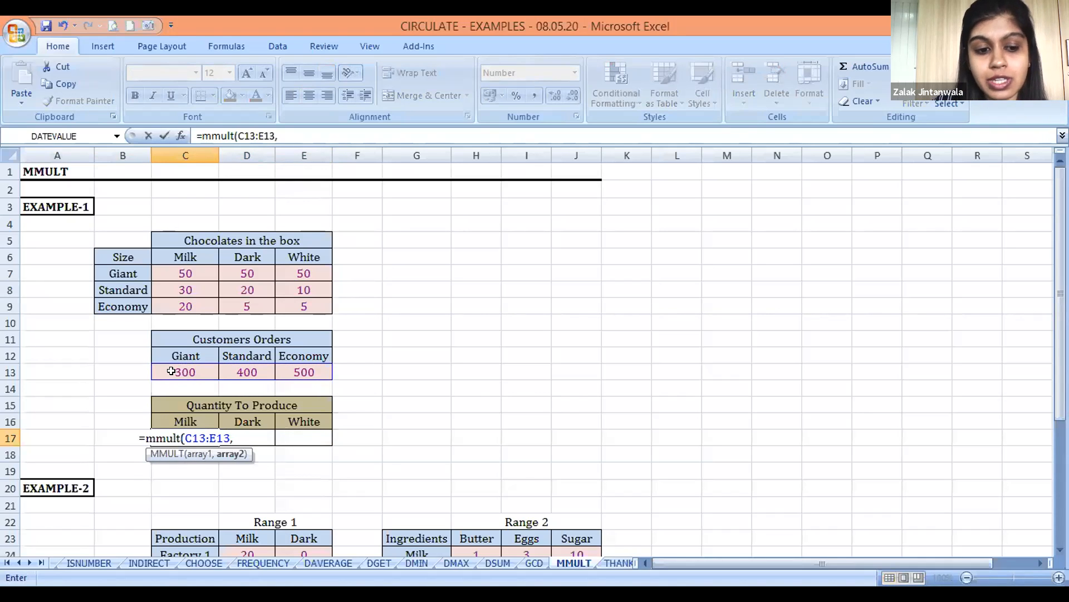
Complete the MMULT formula in C17 with the chocolates-per-box quantities C7:E9 as the second array
{"action": "left_click", "coordinate": [183, 272]}
{"action": "key", "text": "shift+Down"}
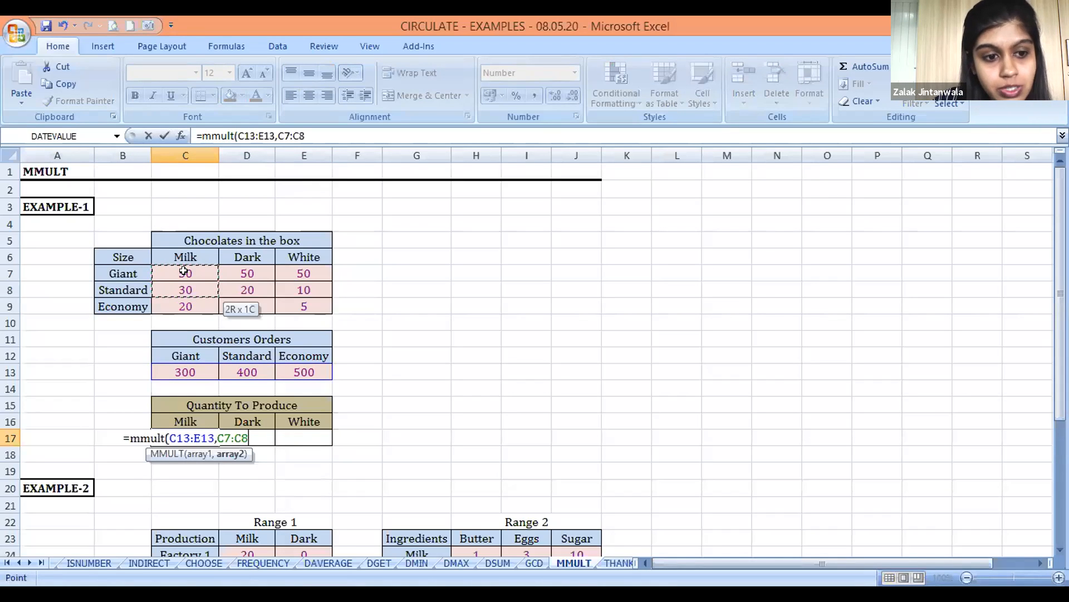
{"action": "key", "text": "shift+Down"}
{"action": "key", "text": "shift+Right"}
{"action": "key", "text": "shift+Right"}
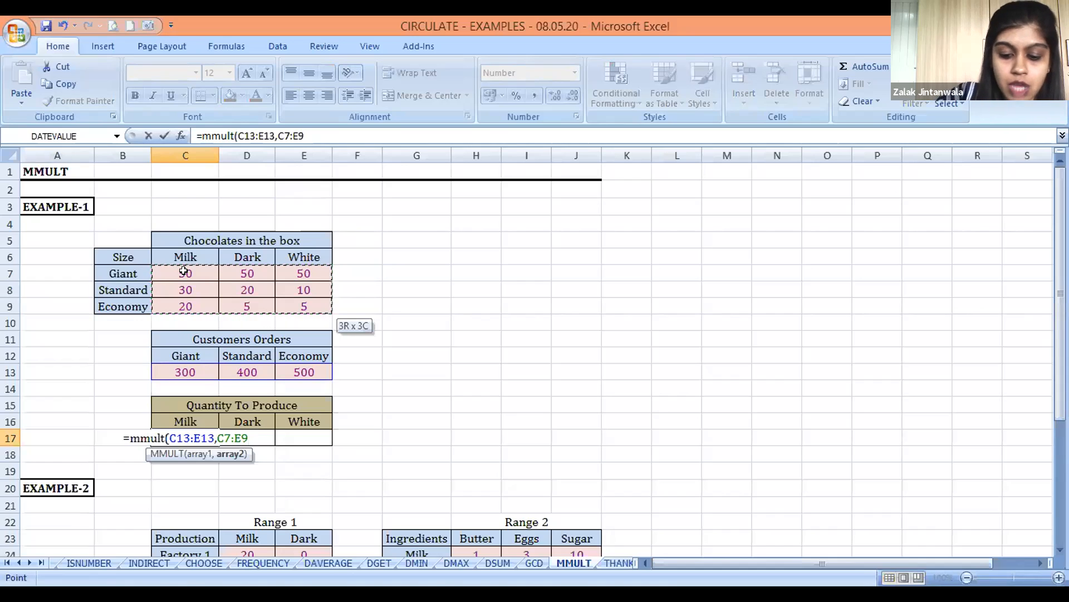
{"action": "type", "text": ")"}
{"action": "key", "text": "Return"}
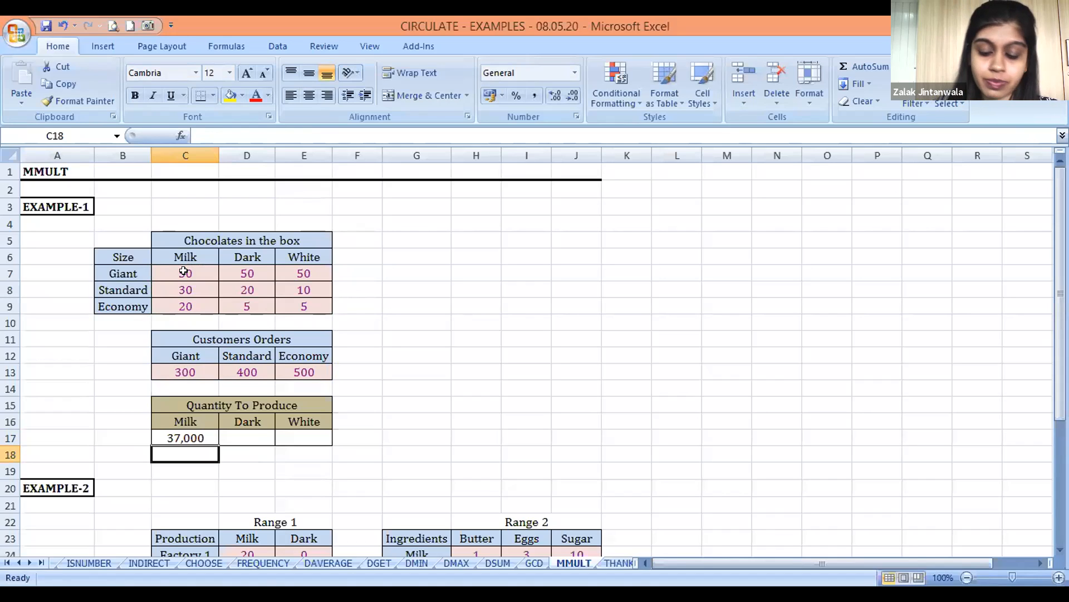
Re-enter the C17 MMULT formula as an array formula across C17:E17 to fill Milk, Dark and White
{"action": "key", "text": "Up"}
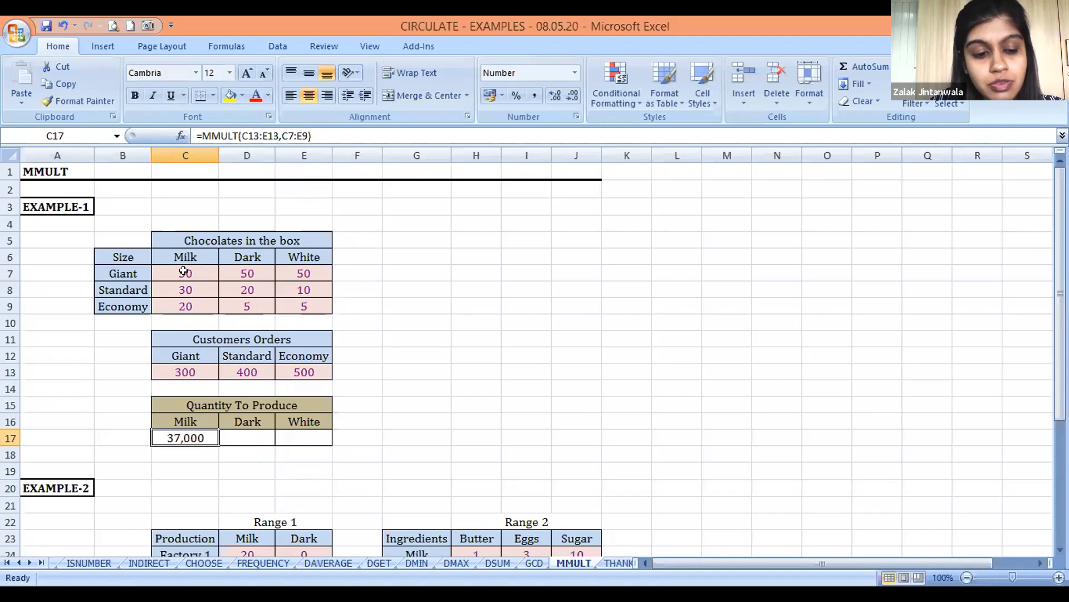
{"action": "key", "text": "shift+Right"}
{"action": "key", "text": "shift+Right"}
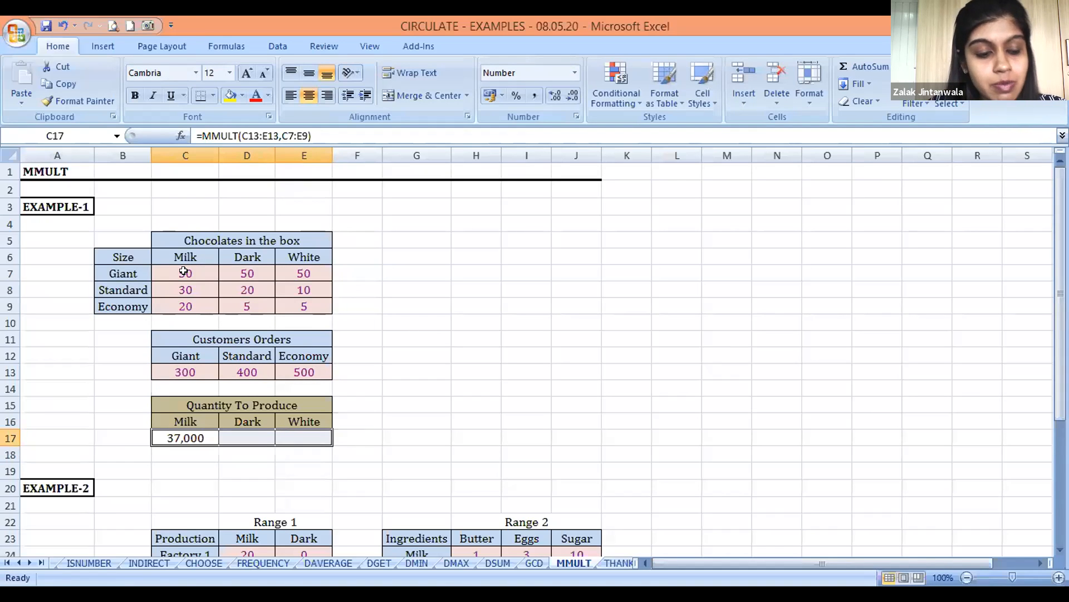
{"action": "key", "text": "F2"}
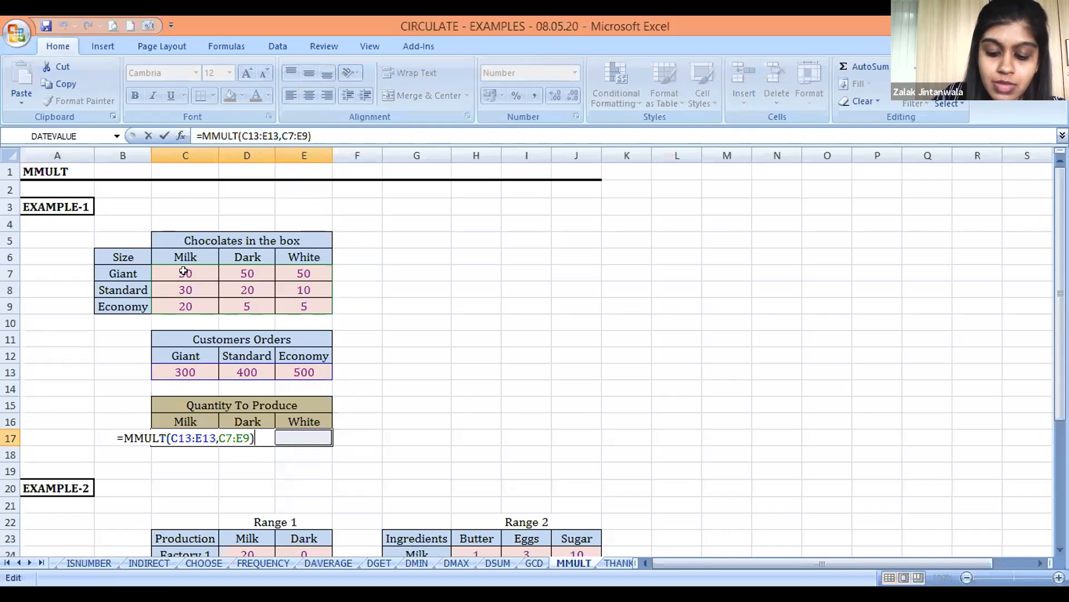
{"action": "key", "text": "ctrl+shift+Return"}
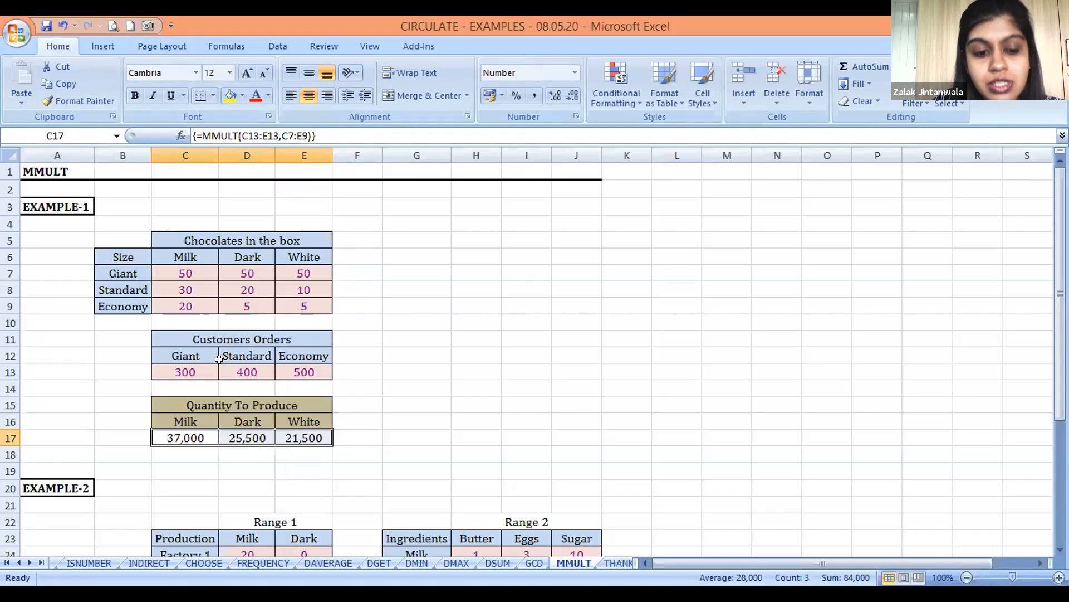
{"action": "key", "text": "Down"}
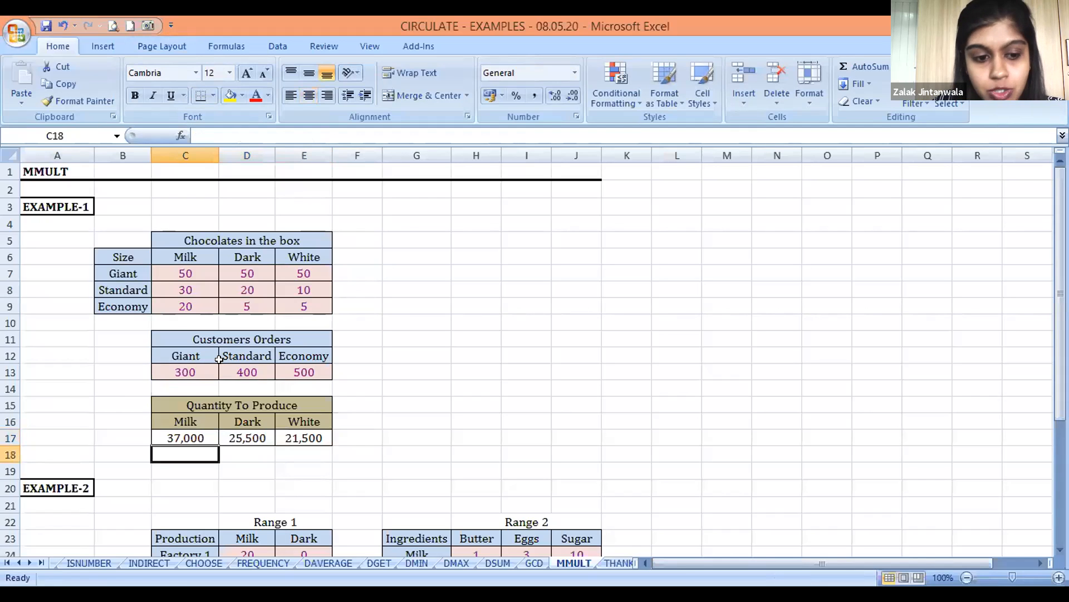
{"action": "key", "text": "Up"}
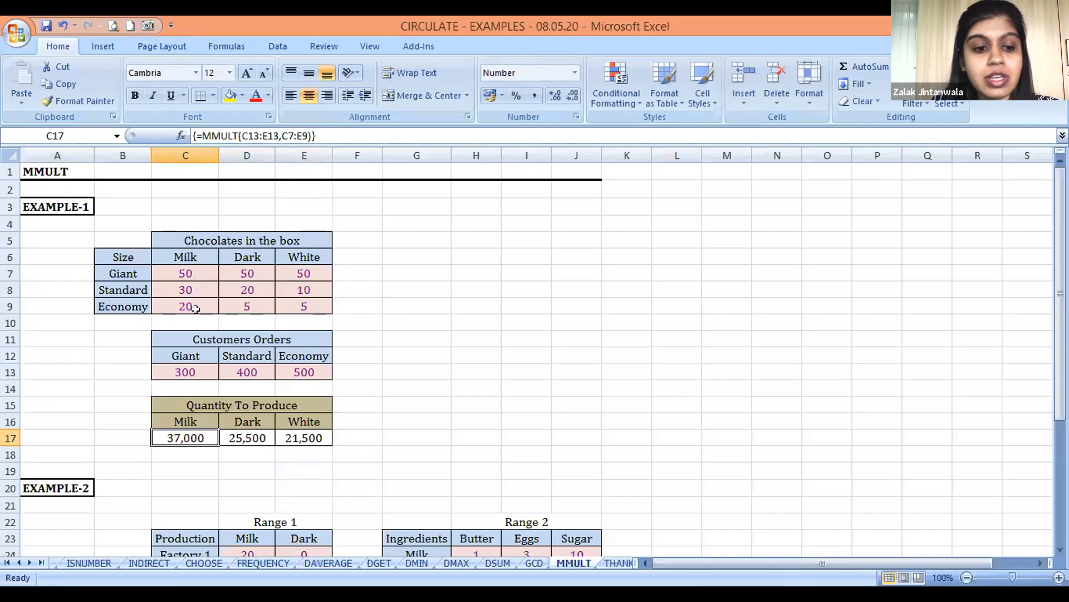
Review the Customers Orders table and the quantities in C7:E9 alongside the MMULT array formula cells C17:E17
{"action": "left_click_drag", "start_coordinate": [177, 337], "coordinate": [306, 371]}
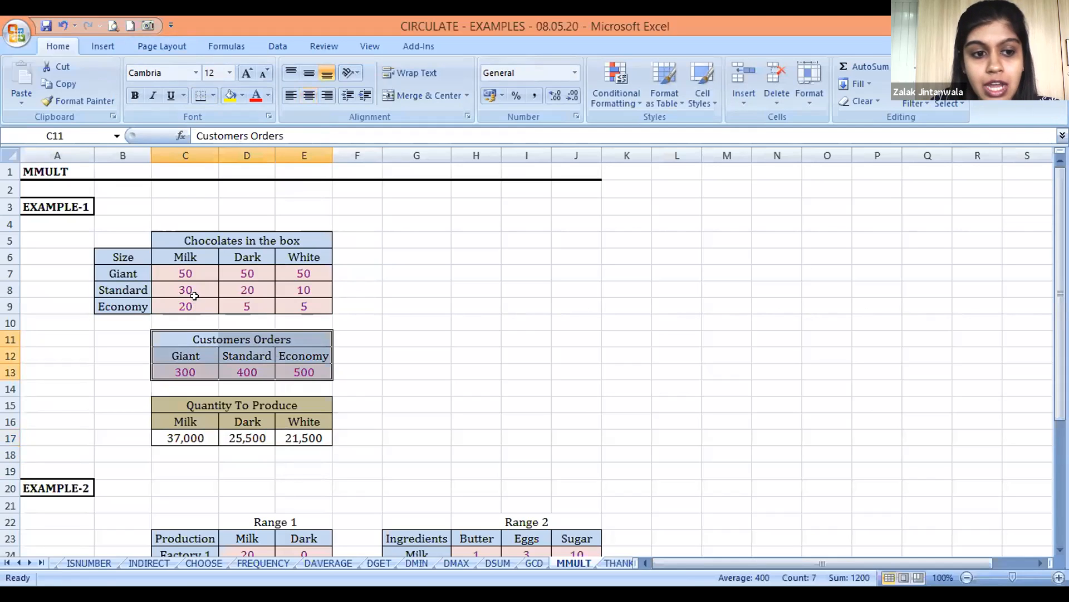
{"action": "left_click_drag", "start_coordinate": [186, 273], "coordinate": [320, 317]}
{"action": "left_click", "coordinate": [179, 372]}
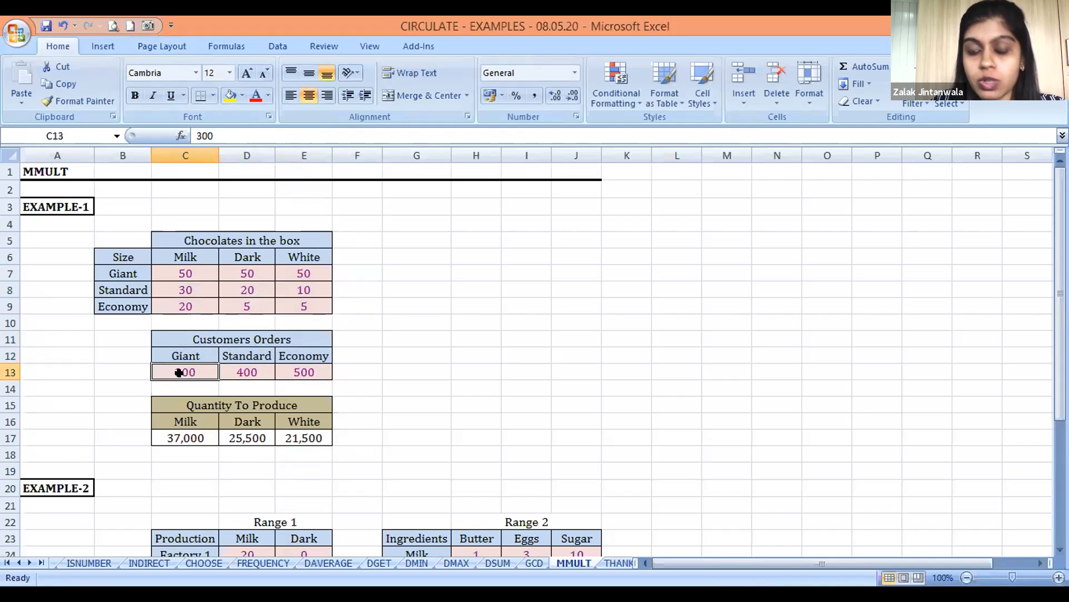
{"action": "key", "text": "Down"}
{"action": "key", "text": "Down"}
{"action": "key", "text": "Down"}
{"action": "key", "text": "Down"}
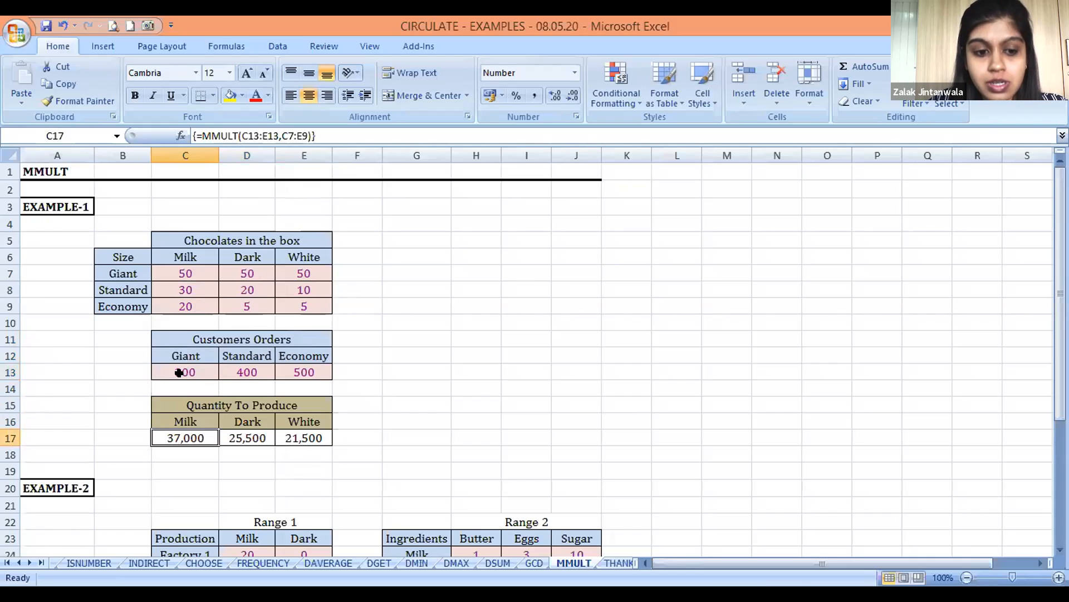
{"action": "key", "text": "Right"}
{"action": "key", "text": "Right"}
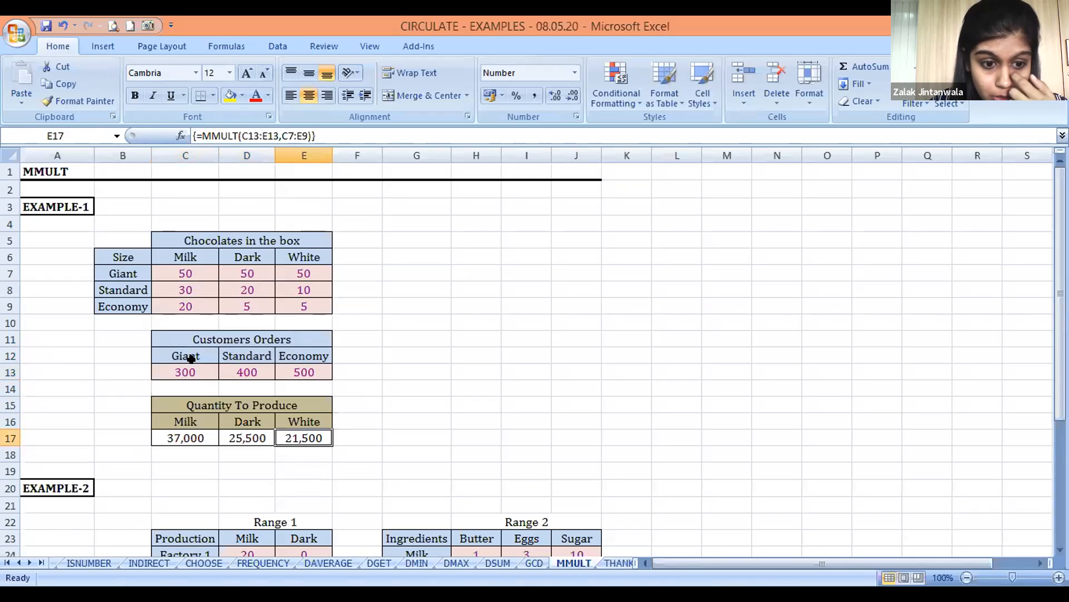
Trace the Quantity To Produce results back to the Giant Milk quantity in C7 and the order row C13:E13
{"action": "key", "text": "Left"}
{"action": "key", "text": "Left"}
{"action": "key", "text": "Right"}
{"action": "key", "text": "Up"}
{"action": "key", "text": "Up"}
{"action": "key", "text": "Up"}
{"action": "key", "text": "Up"}
{"action": "key", "text": "Up"}
{"action": "key", "text": "Up"}
{"action": "key", "text": "Up"}
{"action": "key", "text": "Up"}
{"action": "key", "text": "Up"}
{"action": "key", "text": "Up"}
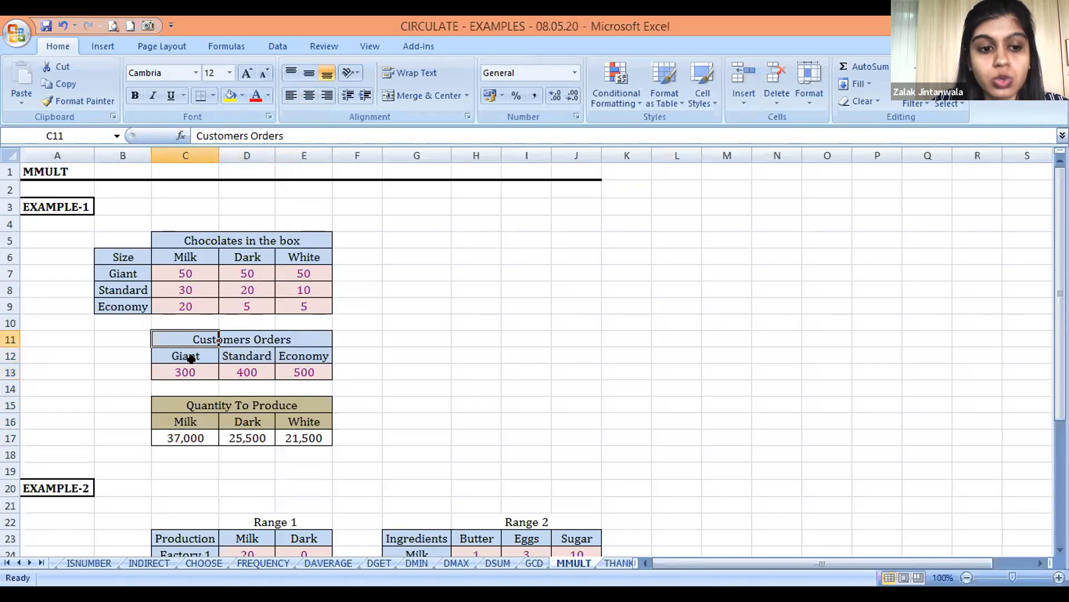
{"action": "left_click", "coordinate": [184, 438]}
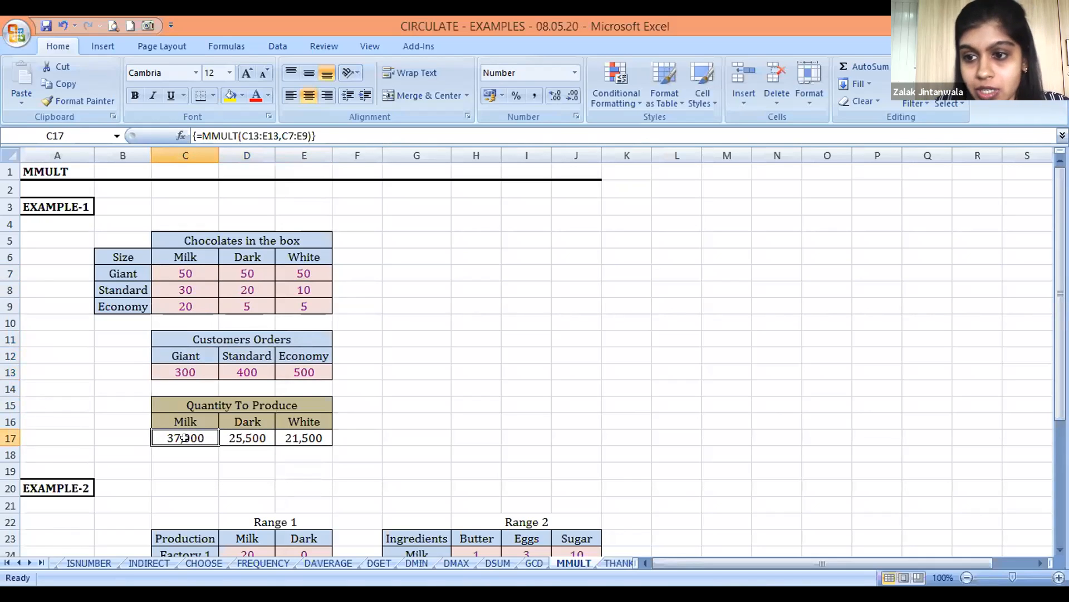
{"action": "key", "text": "Up"}
{"action": "key", "text": "Up"}
{"action": "key", "text": "Up"}
{"action": "key", "text": "Up"}
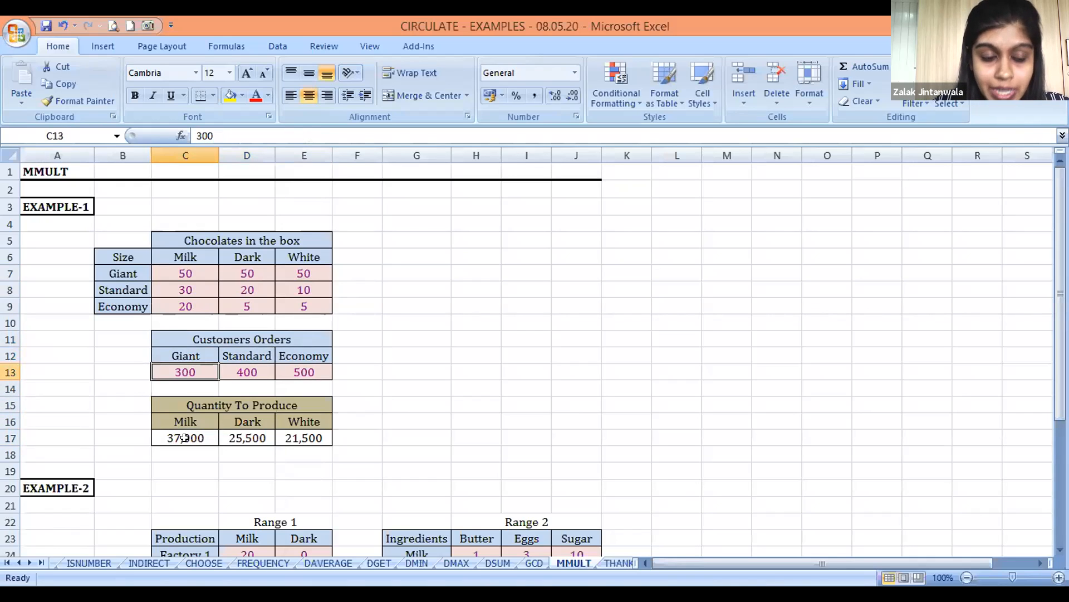
{"action": "key", "text": "shift+Right"}
{"action": "key", "text": "shift+Right"}
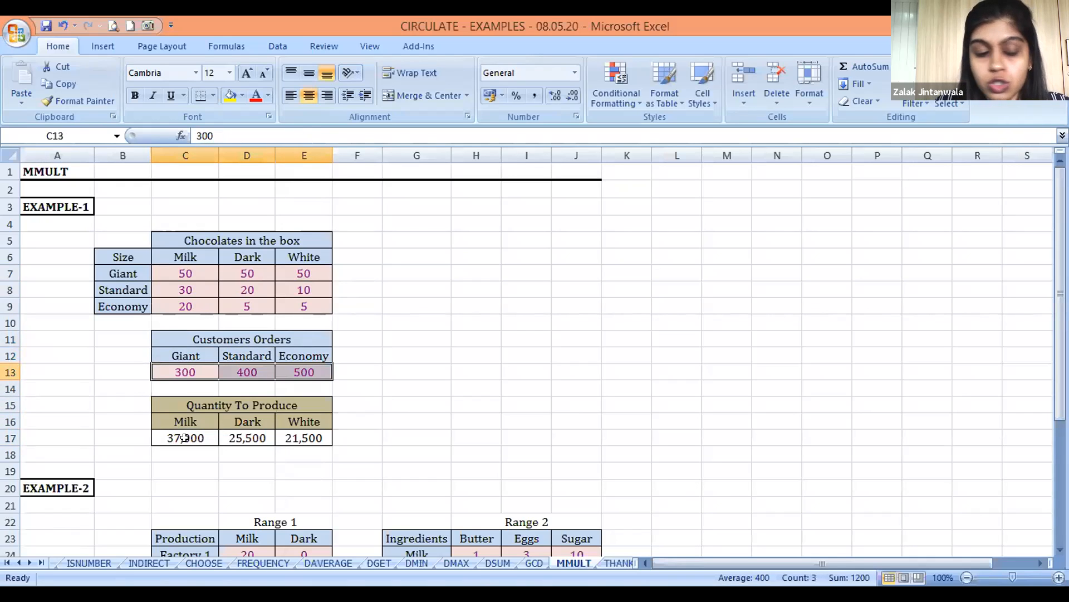
Compare the Giant order quantity in C13 with the Quantity To Produce row C17:E17
{"action": "key", "text": "Down"}
{"action": "key", "text": "Down"}
{"action": "key", "text": "Down"}
{"action": "key", "text": "Down"}
{"action": "key", "text": "Down"}
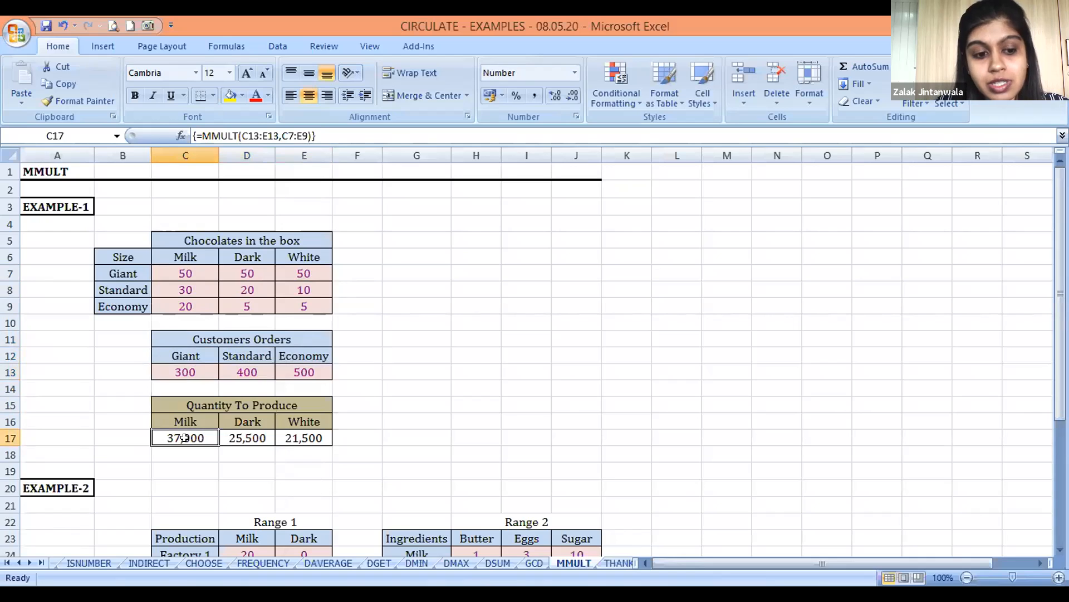
{"action": "key", "text": "Up"}
{"action": "key", "text": "Up"}
{"action": "key", "text": "Up"}
{"action": "key", "text": "Up"}
{"action": "key", "text": "Up"}
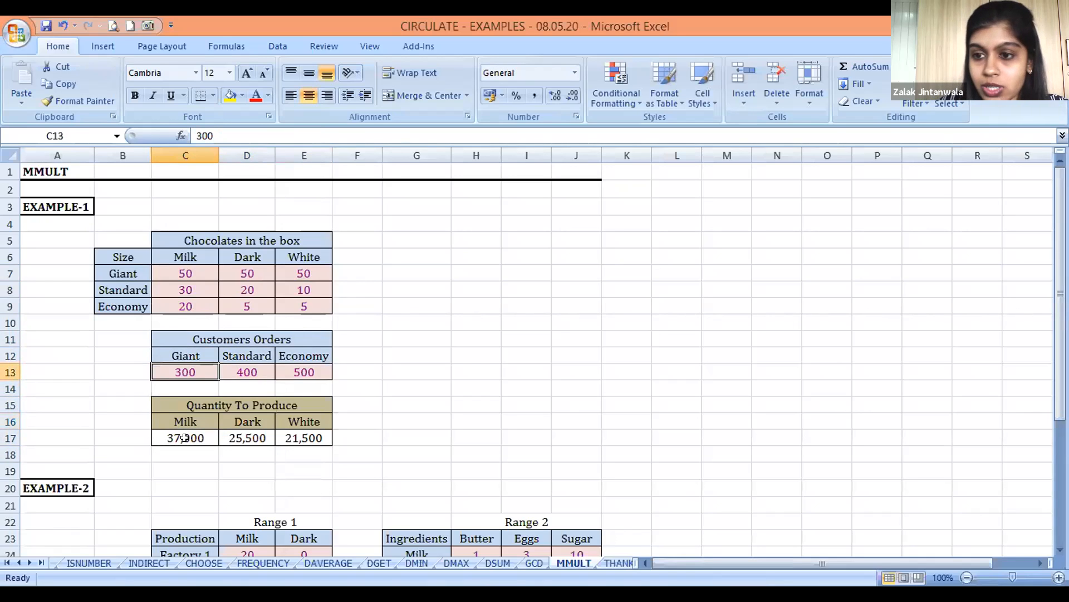
{"action": "key", "text": "Down"}
{"action": "key", "text": "Down"}
{"action": "key", "text": "Down"}
{"action": "key", "text": "Down"}
{"action": "key", "text": "shift+Right"}
{"action": "key", "text": "shift+Right"}
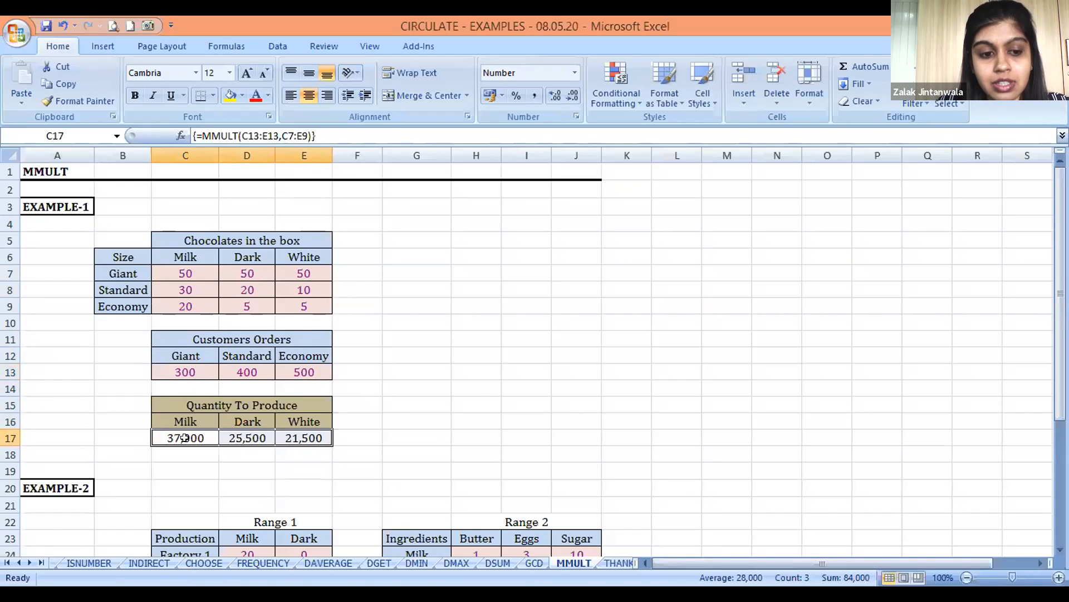
Compare the Giant box's quantities in C7:E7 with the Milk, Dark and White columns of Quantity To Produce
{"action": "left_click", "coordinate": [185, 272]}
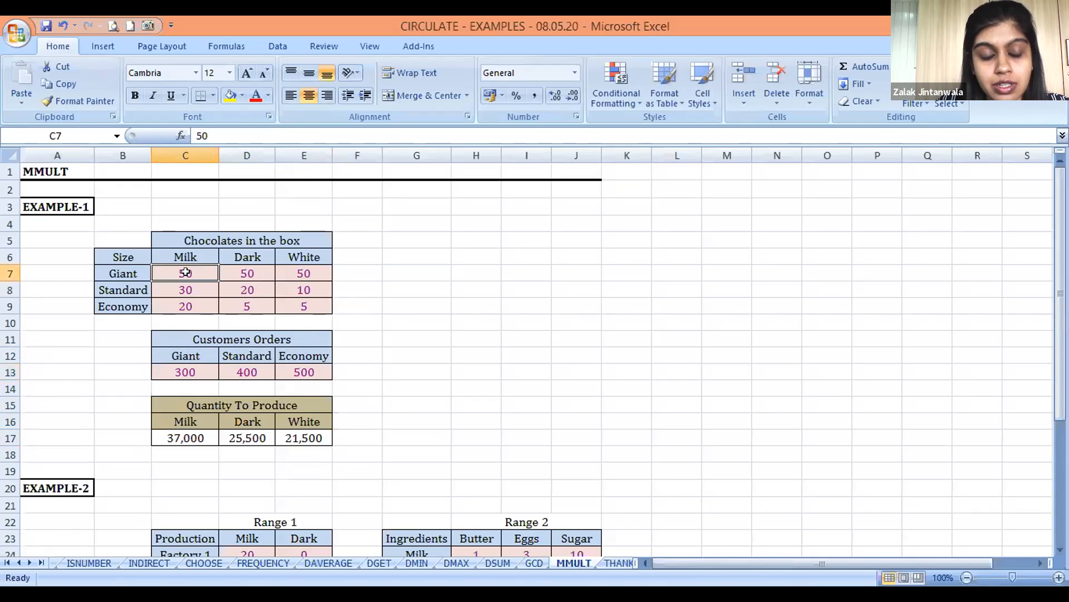
{"action": "key", "text": "shift+Right"}
{"action": "key", "text": "shift+Right"}
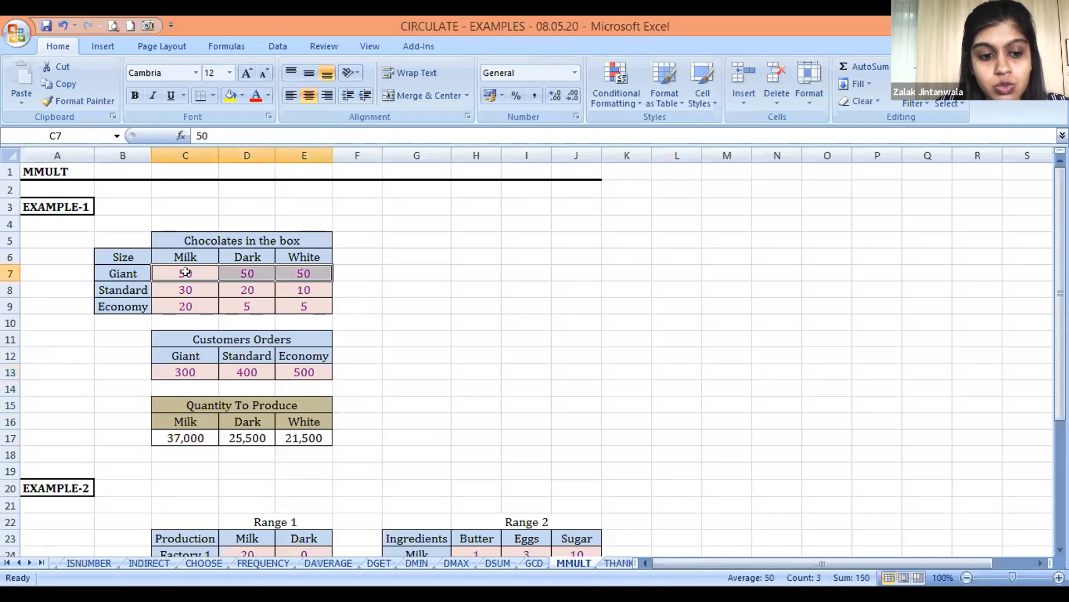
{"action": "left_click", "coordinate": [173, 415]}
{"action": "key", "text": "Right"}
{"action": "key", "text": "Right"}
{"action": "key", "text": "Left"}
{"action": "key", "text": "Left"}
Examine the full block of chocolates-per-box quantities in C7:E9
{"action": "key", "text": "Up"}
{"action": "key", "text": "Up"}
{"action": "key", "text": "Up"}
{"action": "key", "text": "Up"}
{"action": "key", "text": "Up"}
{"action": "key", "text": "Up"}
{"action": "key", "text": "Up"}
{"action": "key", "text": "Up"}
{"action": "key", "text": "Up"}
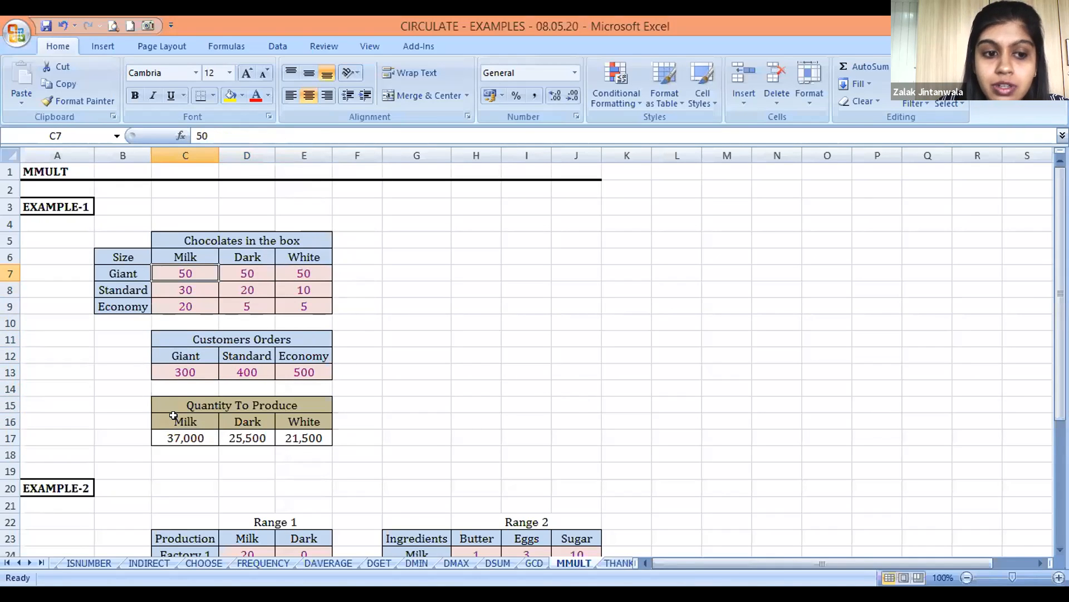
{"action": "key", "text": "shift+Down"}
{"action": "key", "text": "shift+Down"}
{"action": "key", "text": "shift+Right"}
{"action": "key", "text": "shift+Right"}
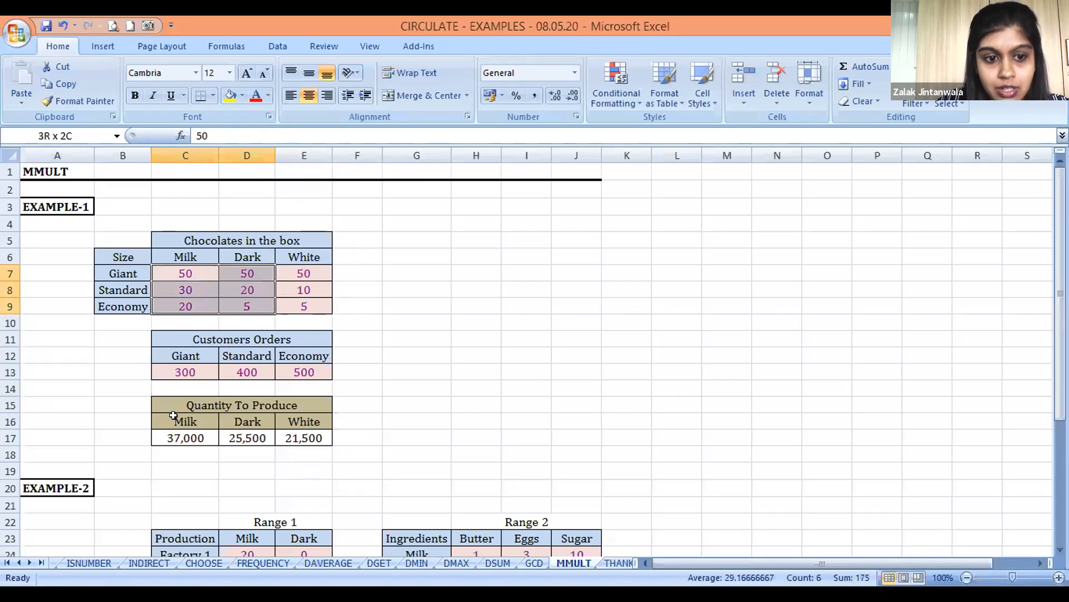
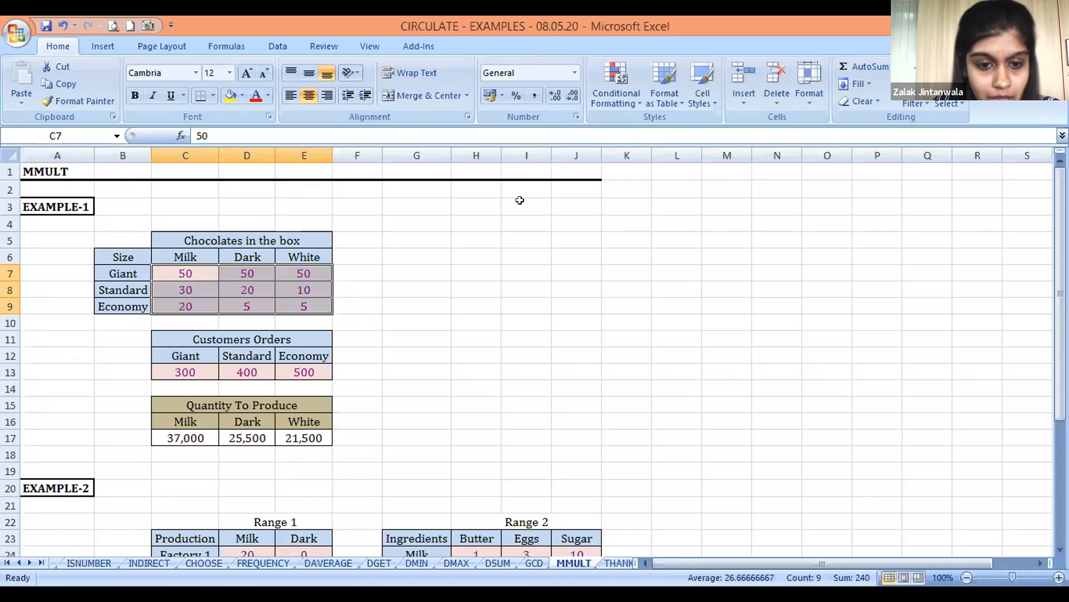
Clear the Milk, Dark and White results from the Quantity To Produce row C17:E17
{"action": "key", "text": "alt+Tab"}
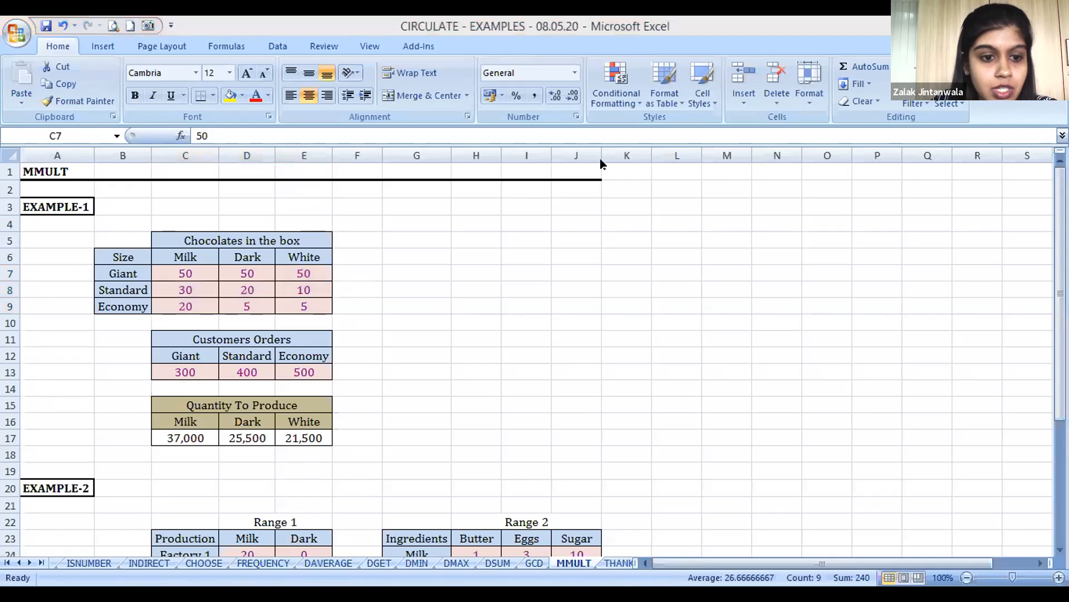
{"action": "key", "text": "alt+Tab"}
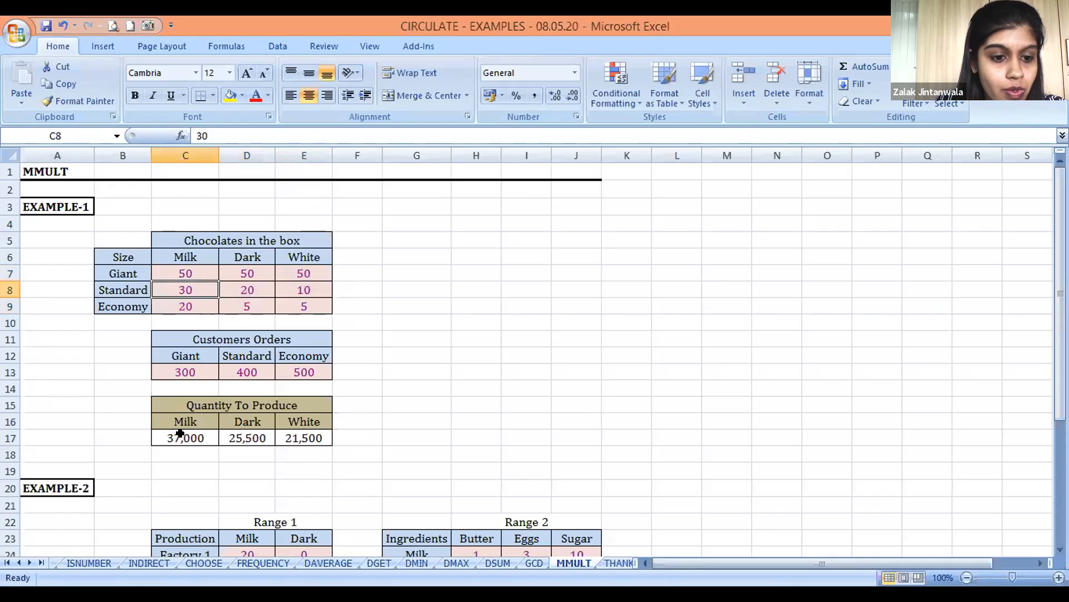
{"action": "key", "text": "Down"}
{"action": "key", "text": "Down"}
{"action": "key", "text": "Down"}
{"action": "key", "text": "Down"}
{"action": "key", "text": "Down"}
{"action": "key", "text": "Down"}
{"action": "key", "text": "Down"}
{"action": "key", "text": "Down"}
{"action": "key", "text": "Down"}
{"action": "key", "text": "Down"}
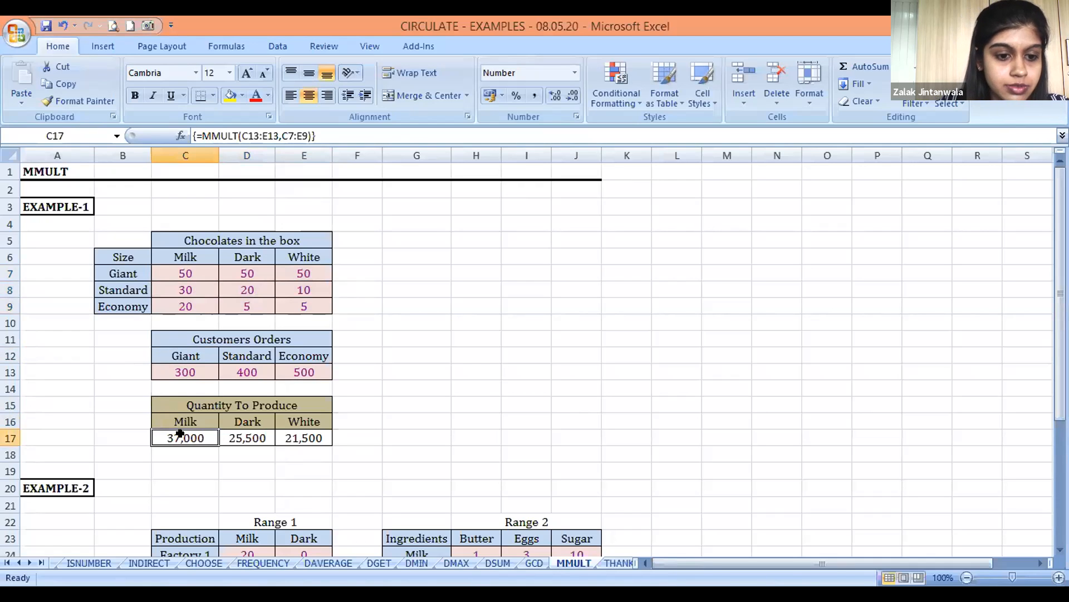
{"action": "key", "text": "shift+Right"}
{"action": "key", "text": "shift+Right"}
{"action": "key", "text": "Delete"}
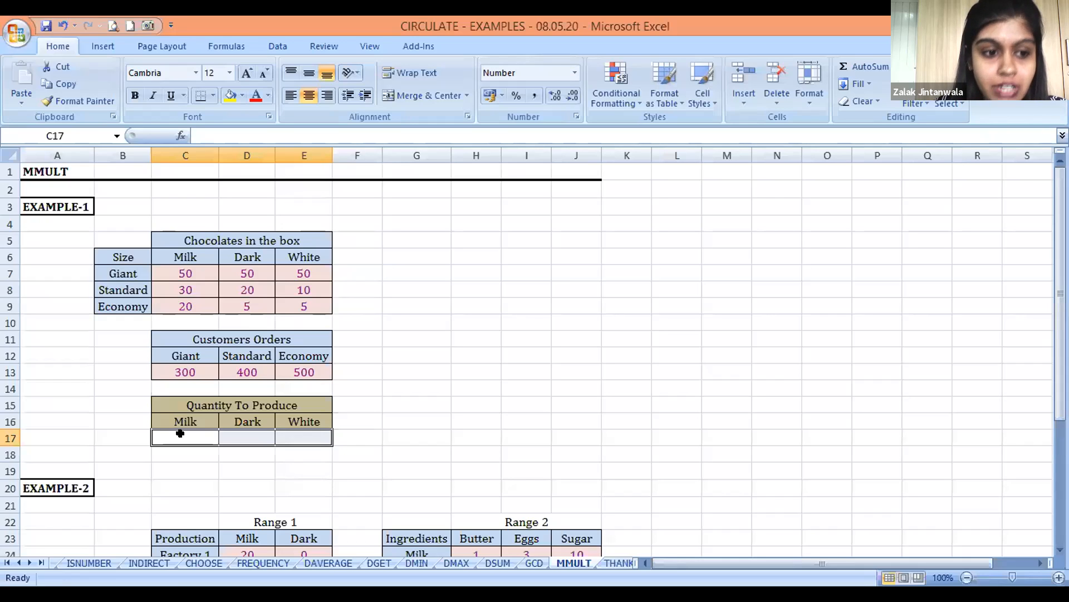
Review the Milk, Dark and White quantities in C7:E9 for the Giant, Standard and Economy boxes
{"action": "key", "text": "Down"}
{"action": "key", "text": "Left"}
{"action": "key", "text": "Up"}
{"action": "key", "text": "Up"}
{"action": "key", "text": "Up"}
{"action": "key", "text": "Up"}
{"action": "key", "text": "Up"}
{"action": "key", "text": "Up"}
{"action": "key", "text": "Up"}
{"action": "key", "text": "Up"}
{"action": "key", "text": "Up"}
{"action": "key", "text": "Up"}
{"action": "key", "text": "Up"}
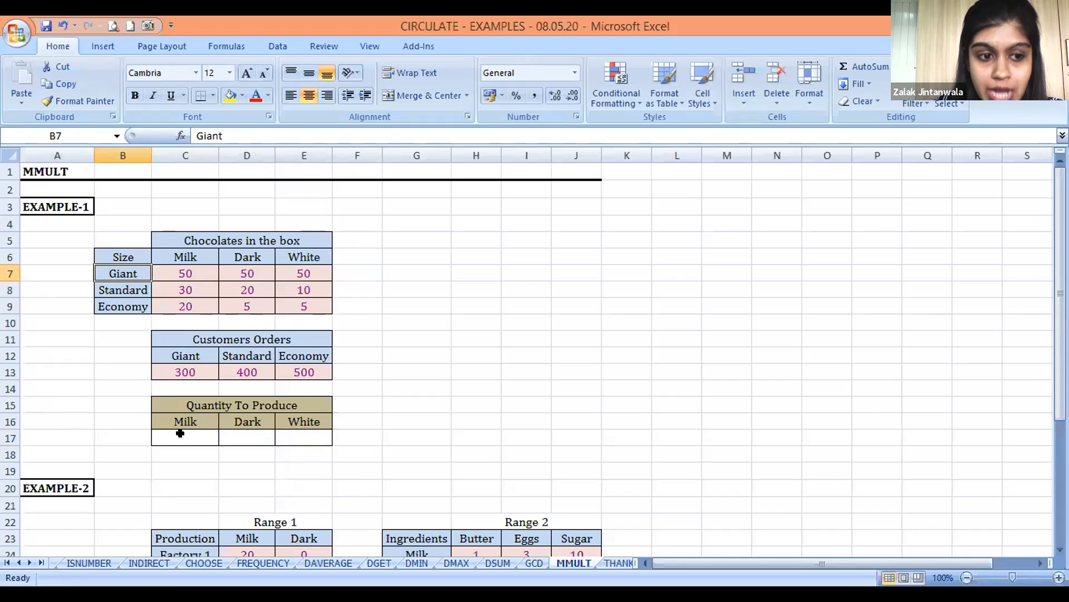
{"action": "key", "text": "Right"}
{"action": "key", "text": "Right"}
{"action": "key", "text": "Right"}
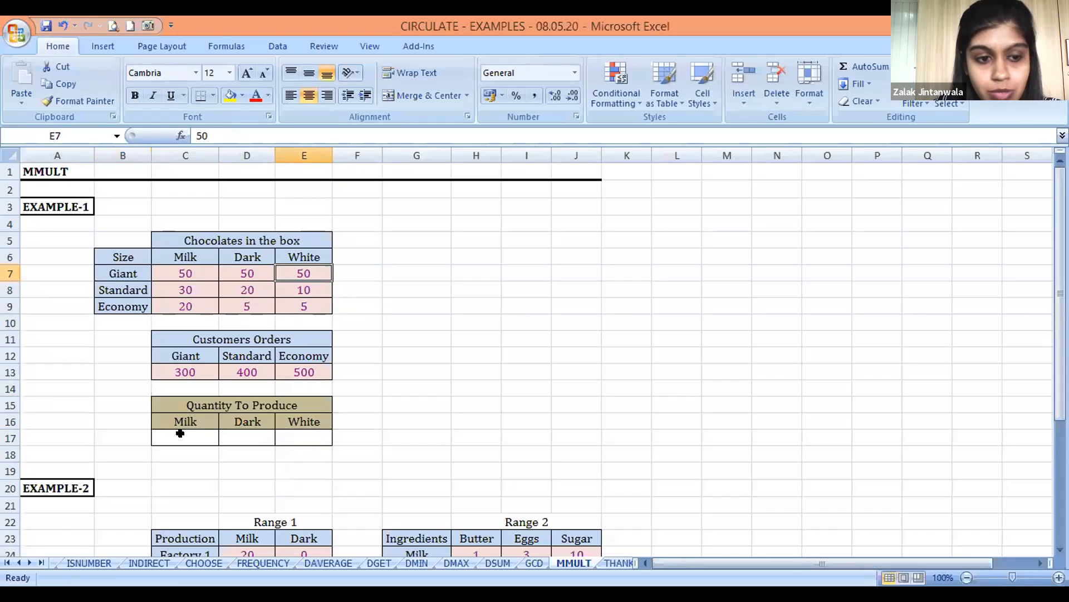
{"action": "key", "text": "Down"}
{"action": "key", "text": "Left"}
{"action": "key", "text": "Left"}
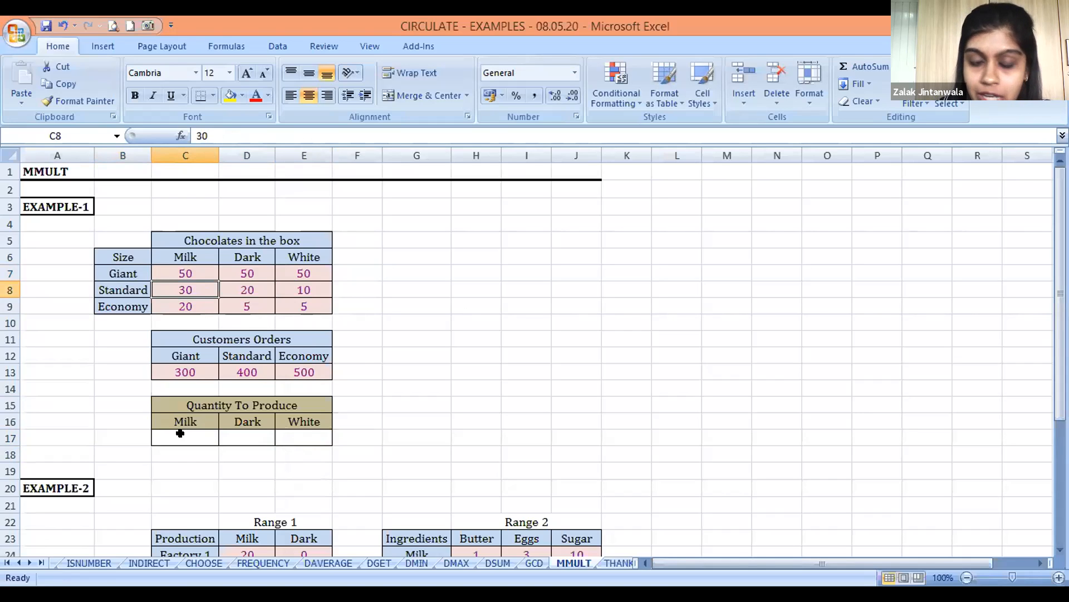
{"action": "key", "text": "Down"}
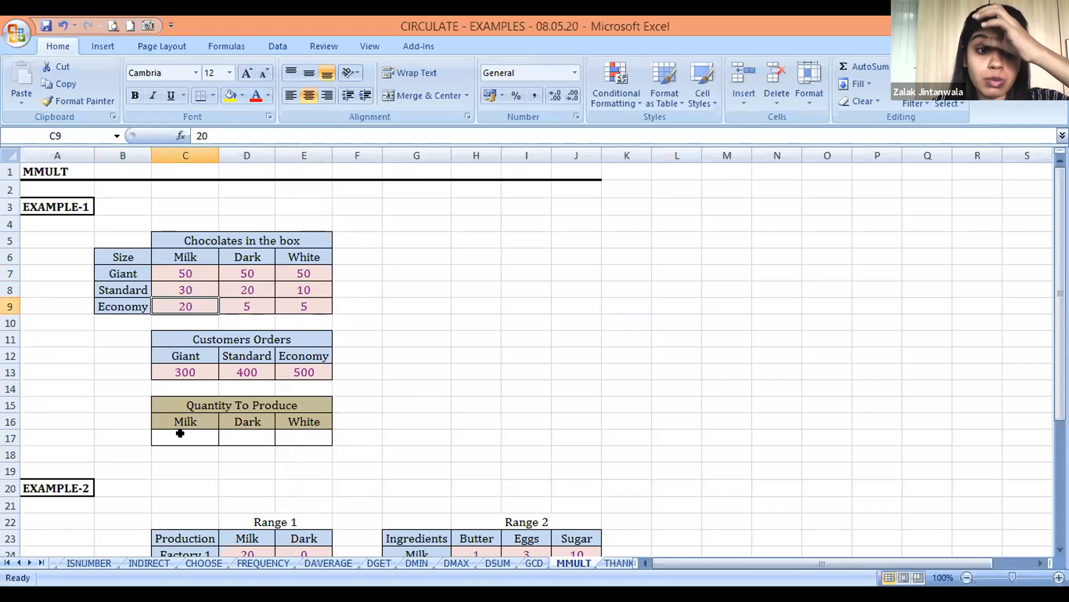
{"action": "key", "text": "Right"}
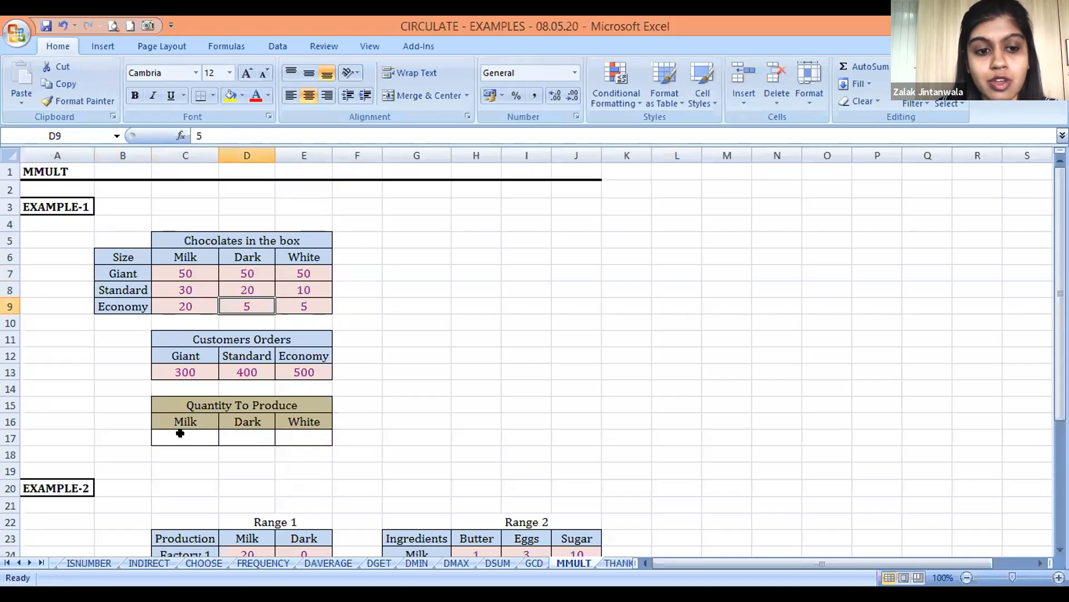
{"action": "key", "text": "Right"}
Review the customer orders in C13:E13 and the Quantity To Produce cells C17:E17
{"action": "key", "text": "Down"}
{"action": "key", "text": "Down"}
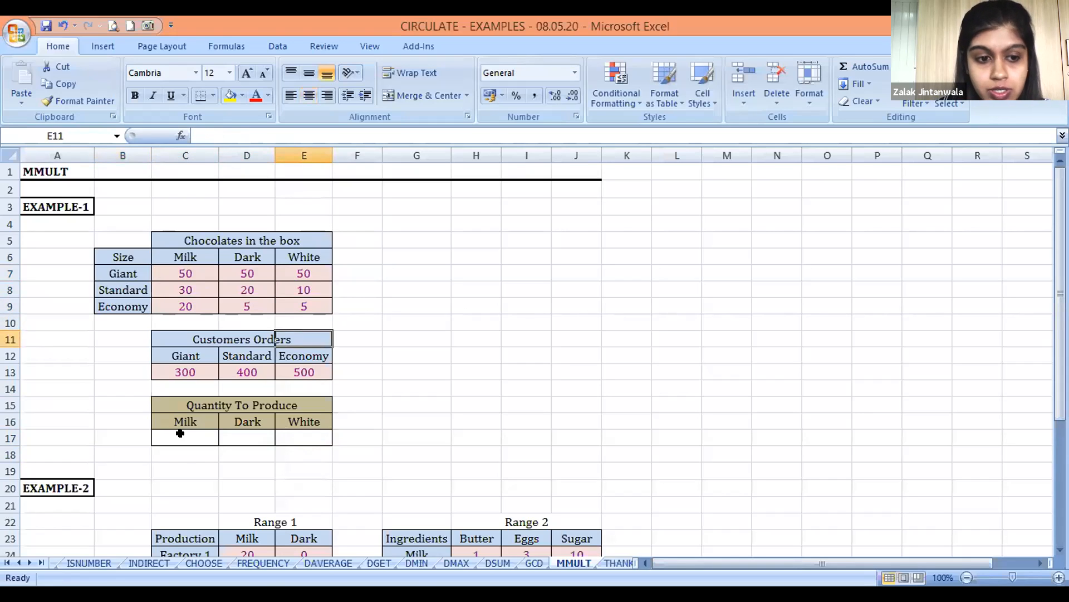
{"action": "key", "text": "Down"}
{"action": "key", "text": "Left"}
{"action": "key", "text": "Down"}
{"action": "key", "text": "Left"}
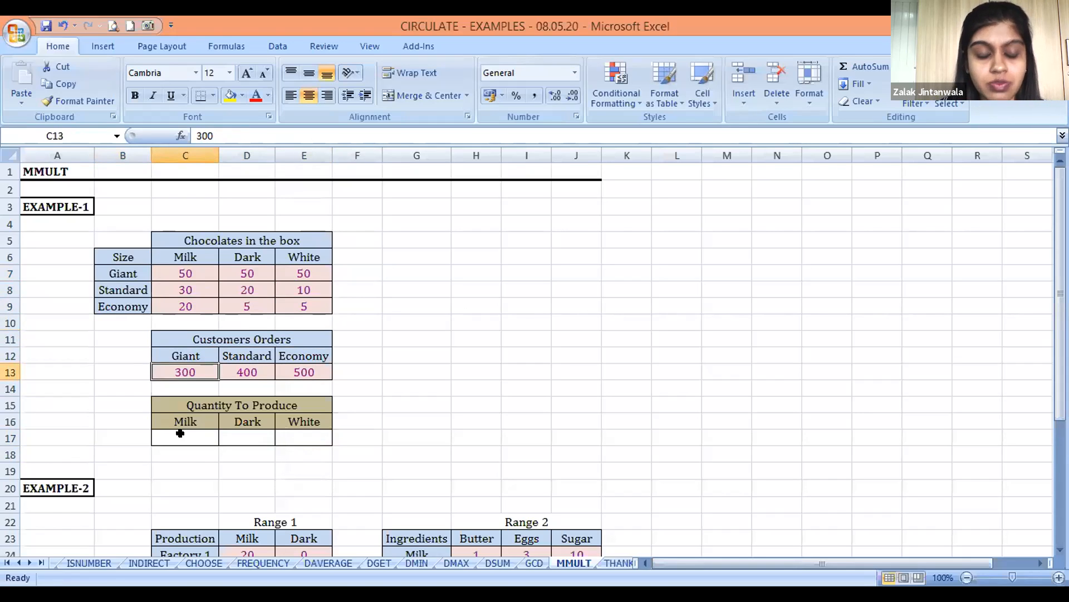
{"action": "key", "text": "Right"}
{"action": "key", "text": "Right"}
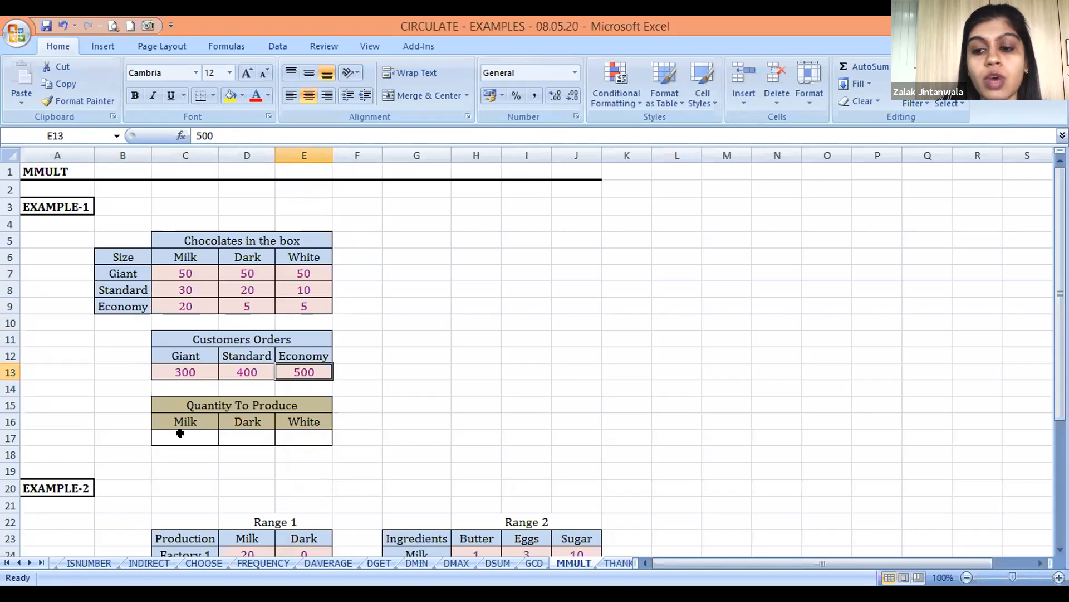
{"action": "left_click", "coordinate": [180, 434]}
{"action": "key", "text": "Right"}
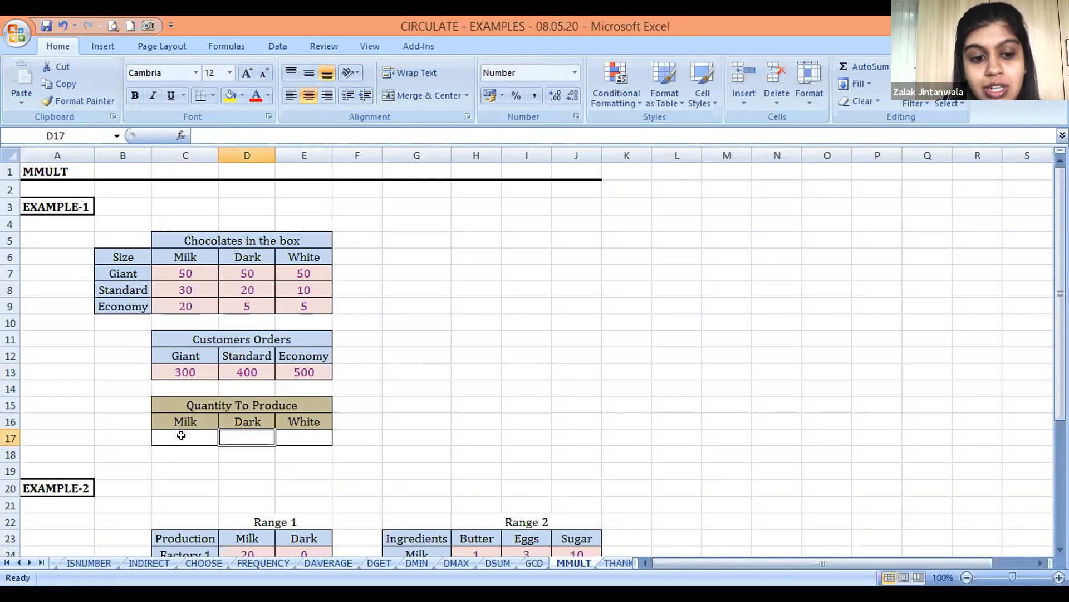
{"action": "key", "text": "Right"}
{"action": "key", "text": "Left"}
{"action": "key", "text": "Left"}
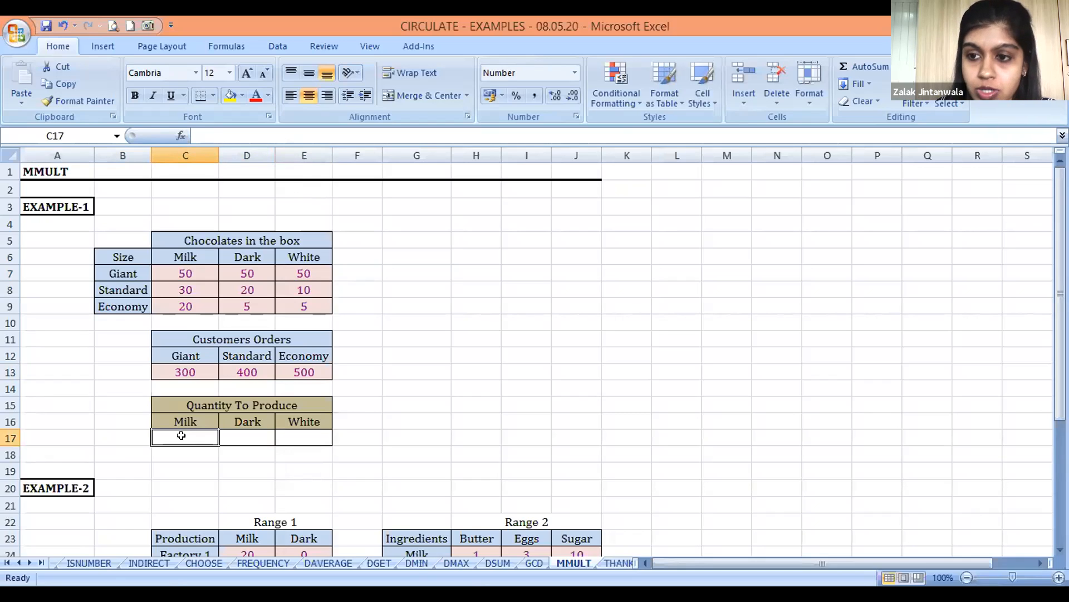
Enter =MMULT(C13:E13,C7:E9) in the Milk cell C17 of Quantity To Produce
{"action": "type", "text": "=m"}
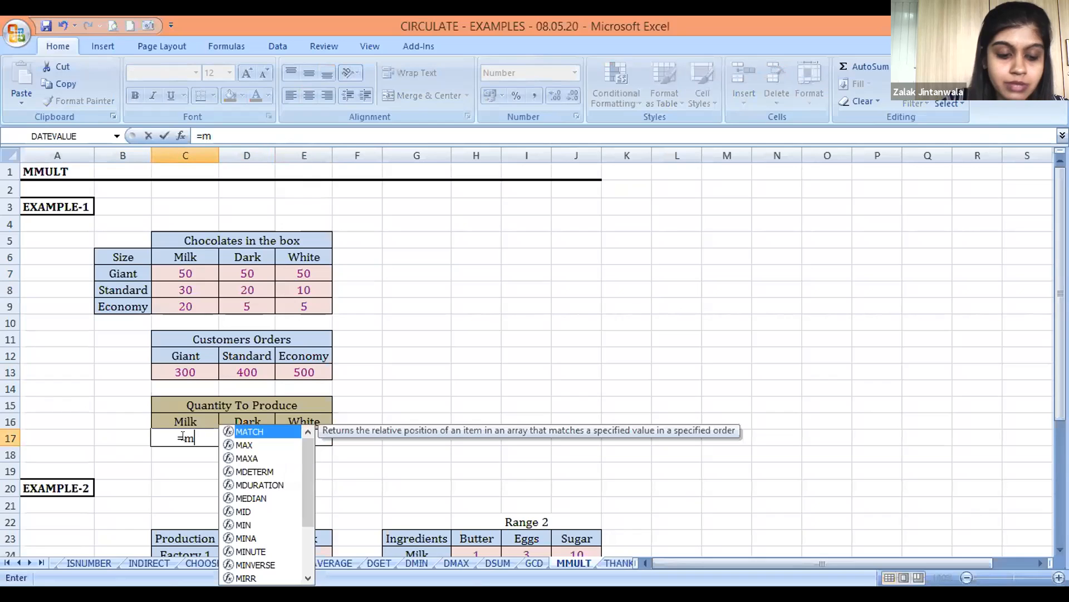
{"action": "type", "text": "mult("}
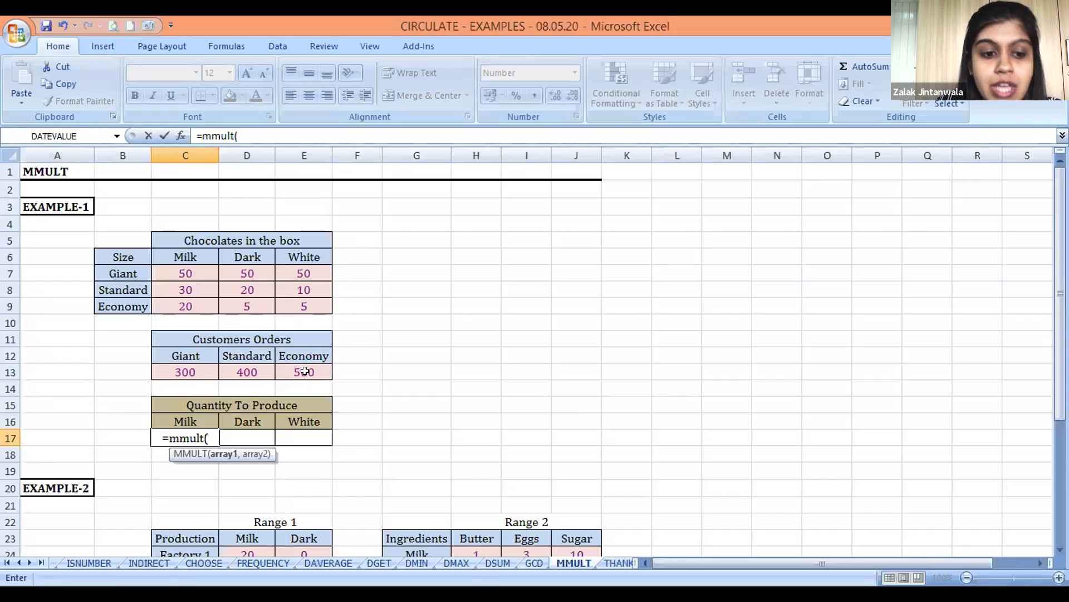
{"action": "left_click_drag", "start_coordinate": [192, 368], "coordinate": [247, 372]}
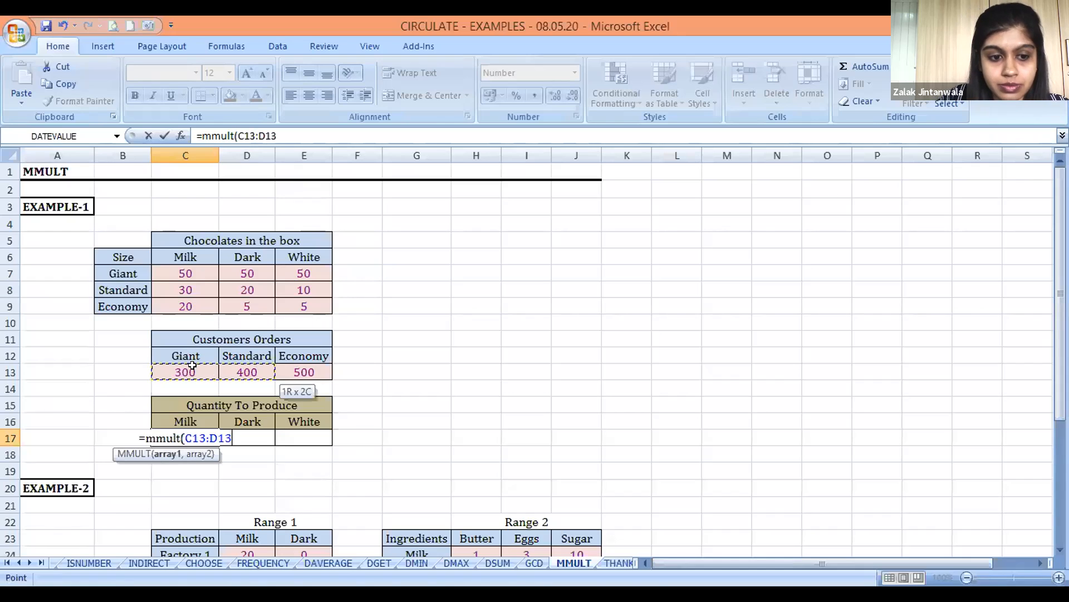
{"action": "key", "text": "shift+Right"}
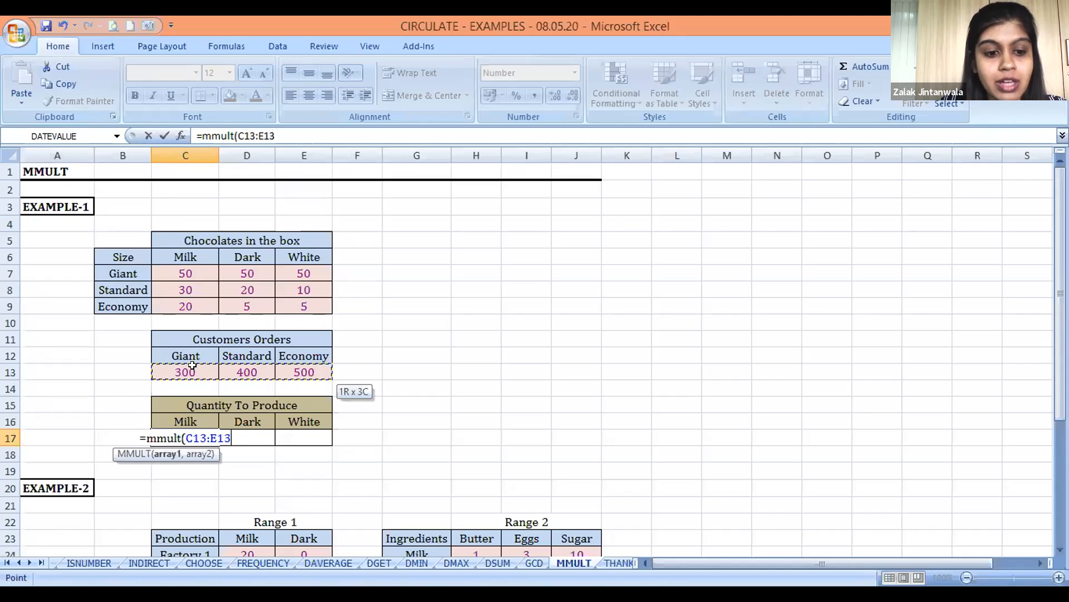
{"action": "type", "text": ","}
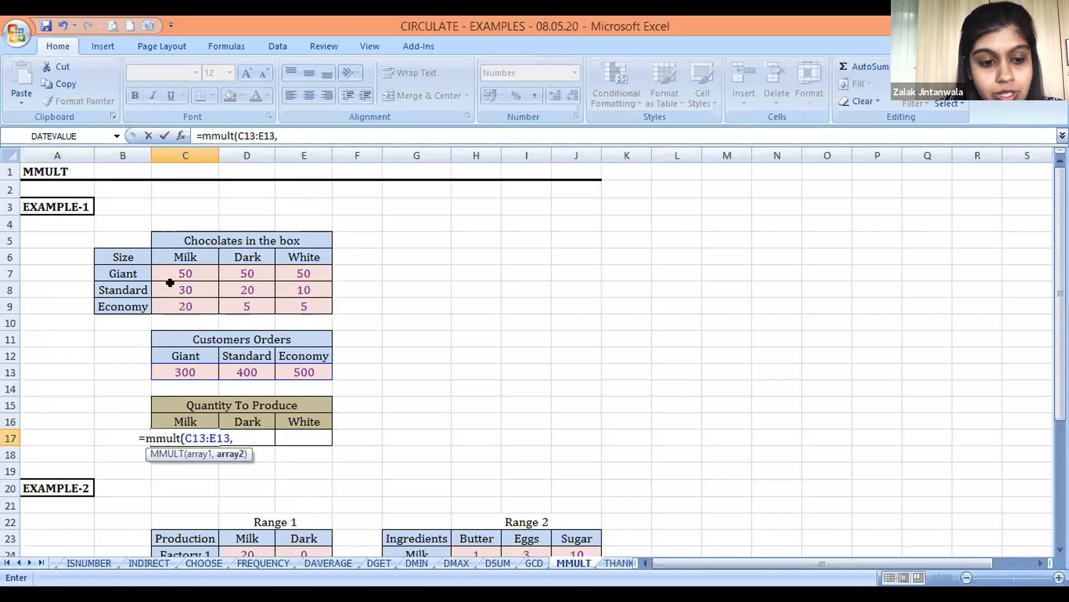
{"action": "left_click", "coordinate": [184, 270]}
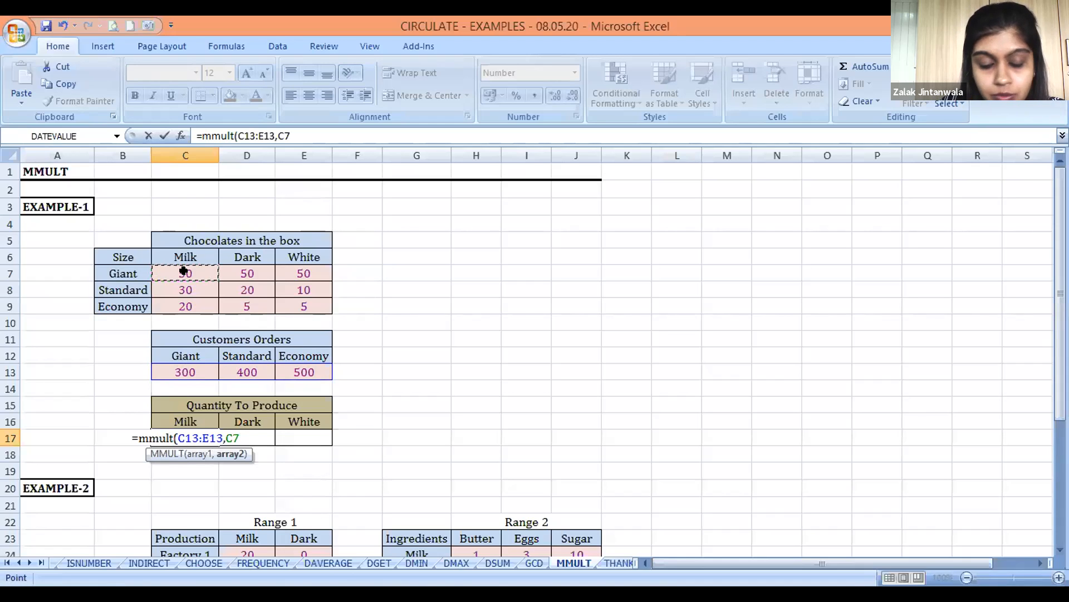
{"action": "left_click_drag", "start_coordinate": [184, 271], "coordinate": [185, 290]}
{"action": "left_click_drag", "start_coordinate": [183, 270], "coordinate": [303, 306]}
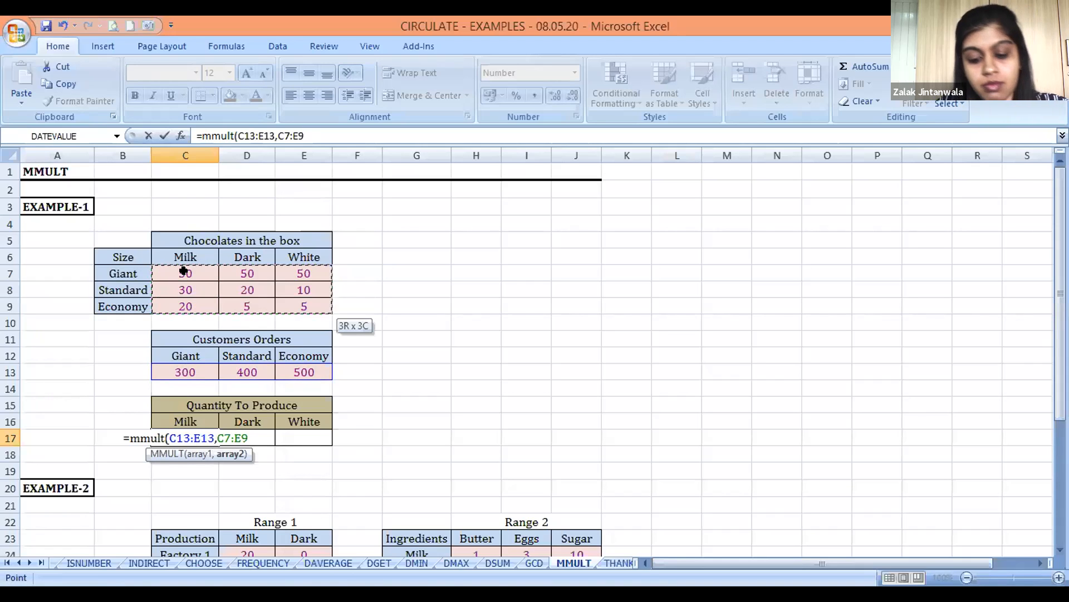
{"action": "type", "text": ")"}
{"action": "key", "text": "Return"}
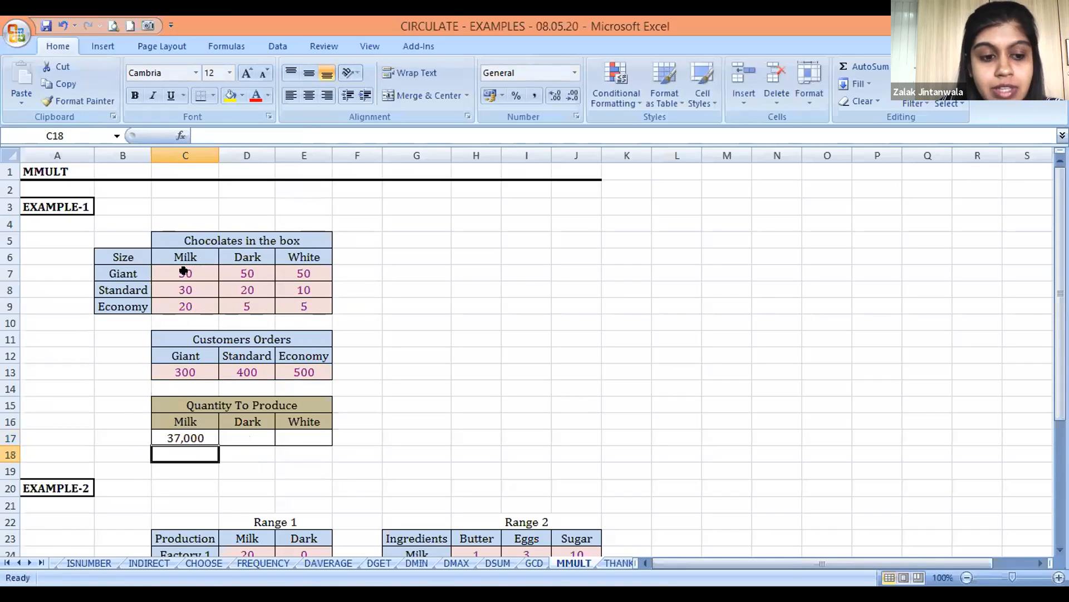
Trace the Milk result by pairing the orders in C13, D13 and E13 with Milk quantities C7, C8 and C9
{"action": "key", "text": "Up"}
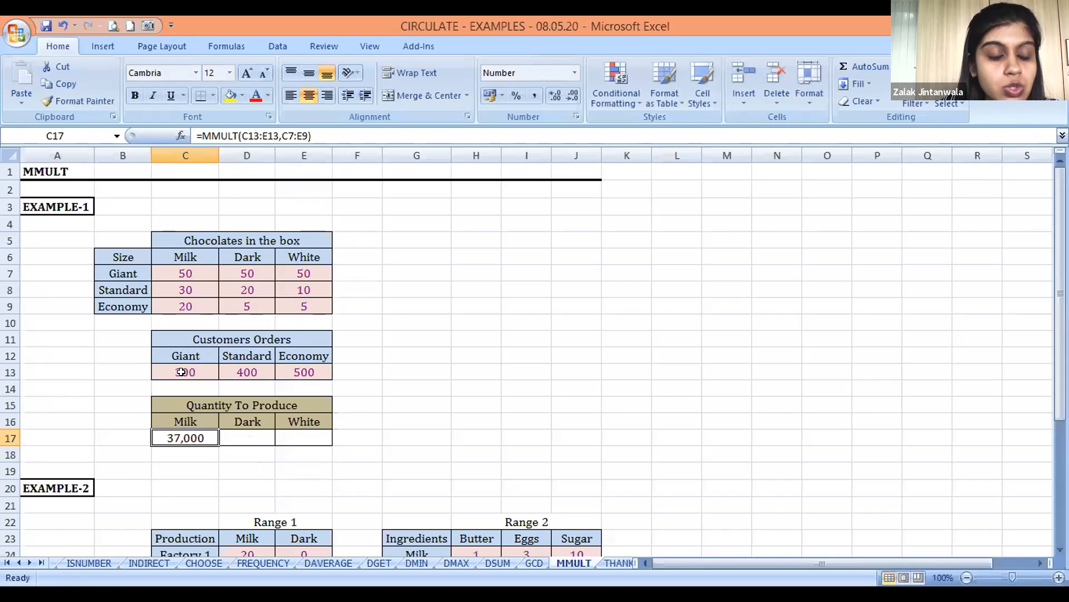
{"action": "left_click", "coordinate": [181, 372]}
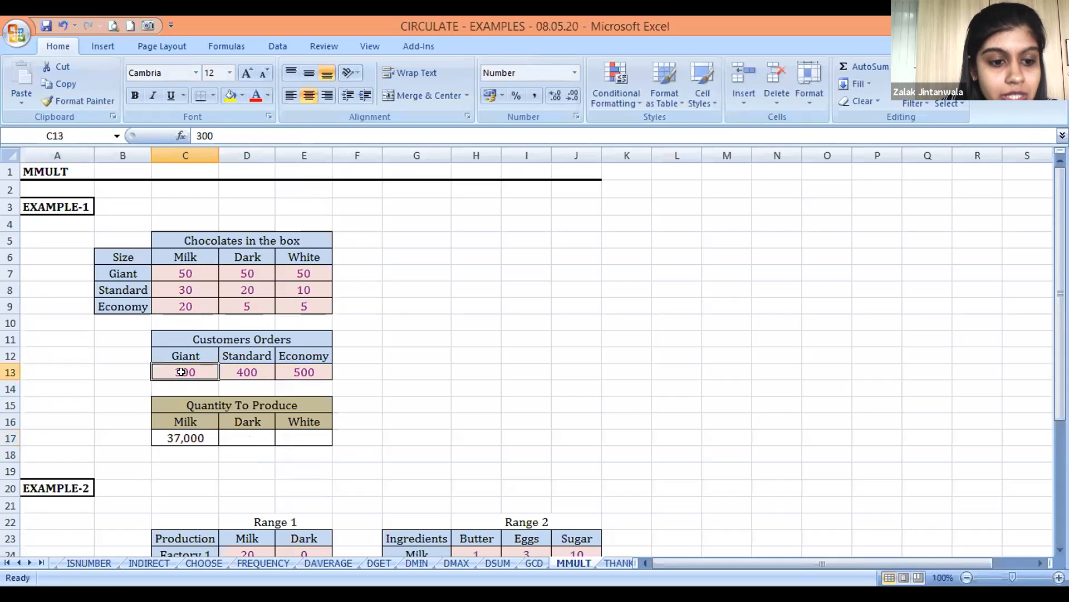
{"action": "left_click", "coordinate": [186, 271]}
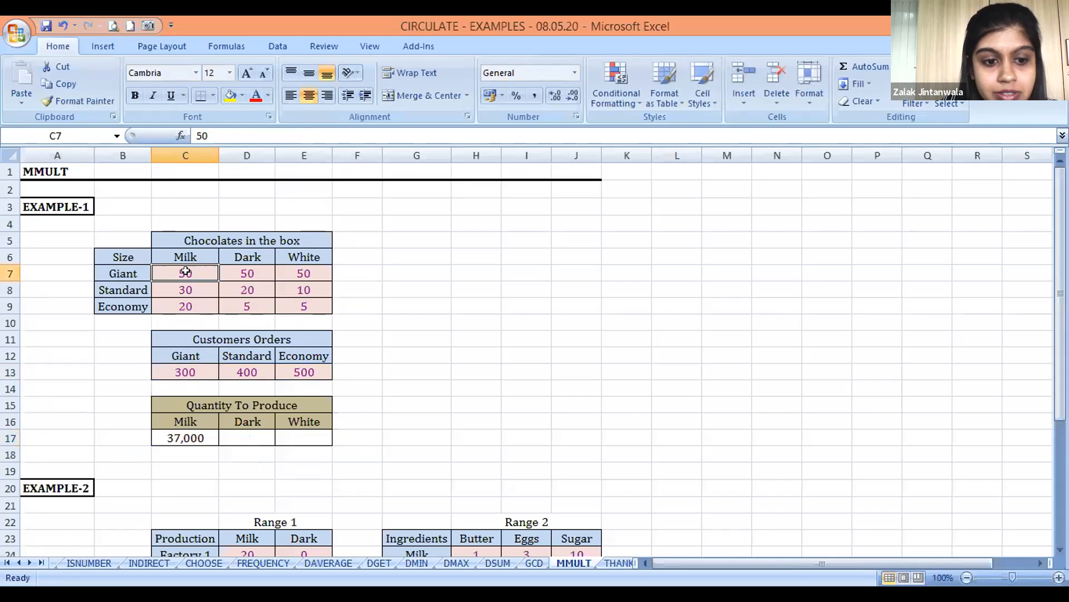
{"action": "left_click", "coordinate": [236, 372]}
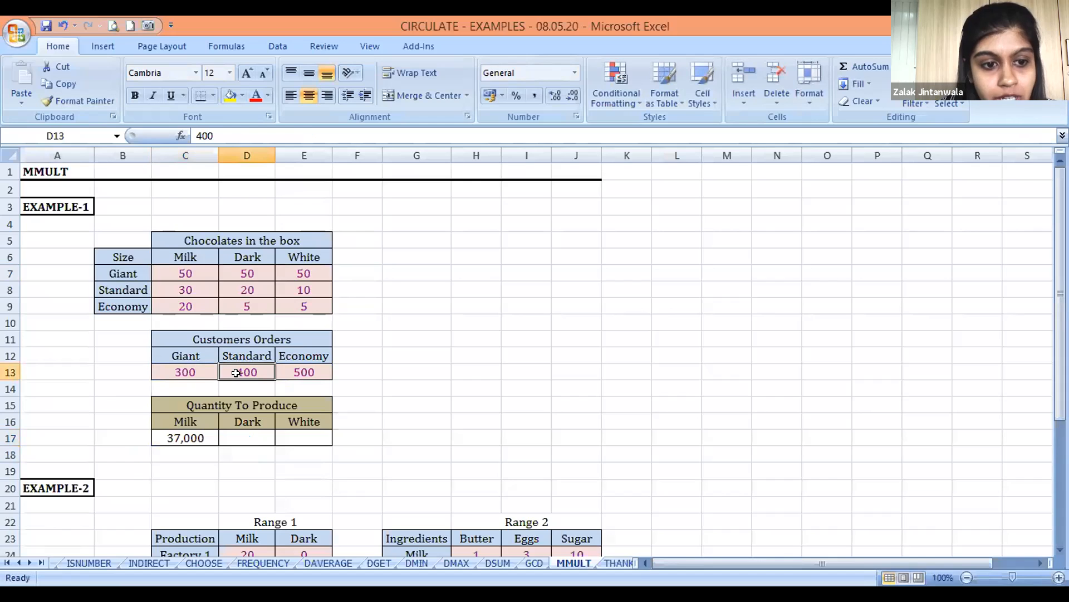
{"action": "left_click", "coordinate": [185, 286]}
{"action": "left_click", "coordinate": [310, 371]}
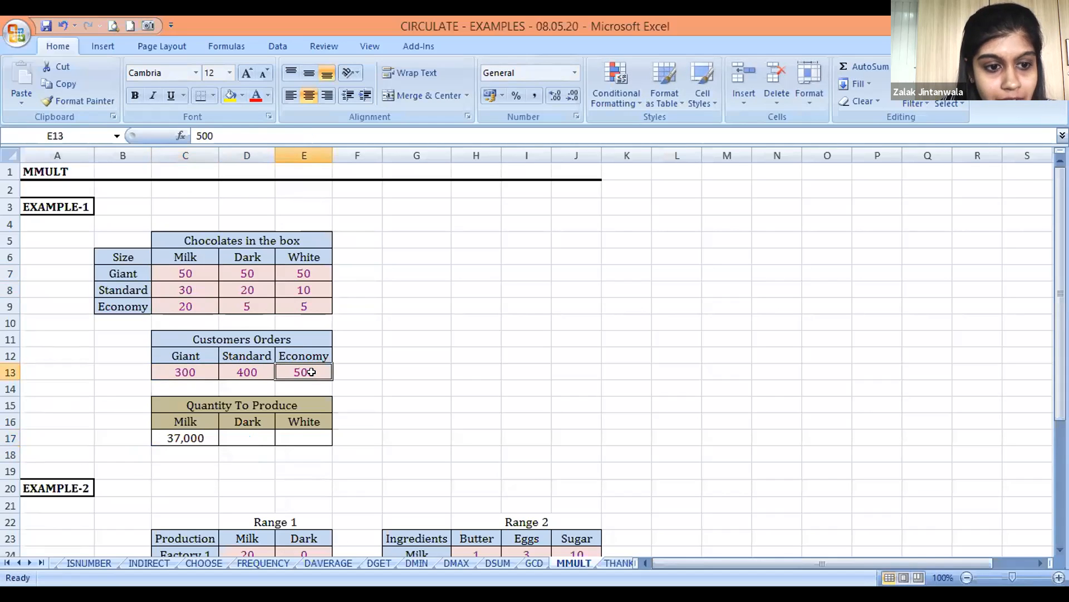
{"action": "left_click", "coordinate": [184, 300]}
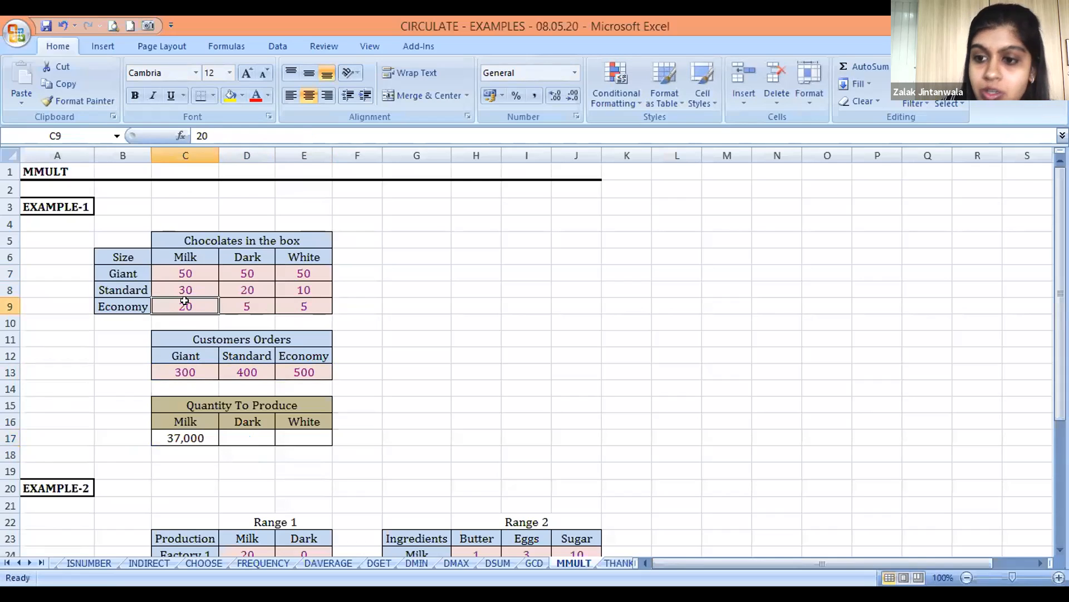
Pair the Giant, Standard and Economy orders in C13:E13 with the matching Dark chocolate quantities in D7:D9
{"action": "key", "text": "Right"}
{"action": "key", "text": "Up"}
{"action": "key", "text": "Up"}
{"action": "key", "text": "Down"}
{"action": "key", "text": "Down"}
{"action": "key", "text": "Down"}
{"action": "key", "text": "Left"}
{"action": "key", "text": "Down"}
{"action": "key", "text": "Down"}
{"action": "key", "text": "Down"}
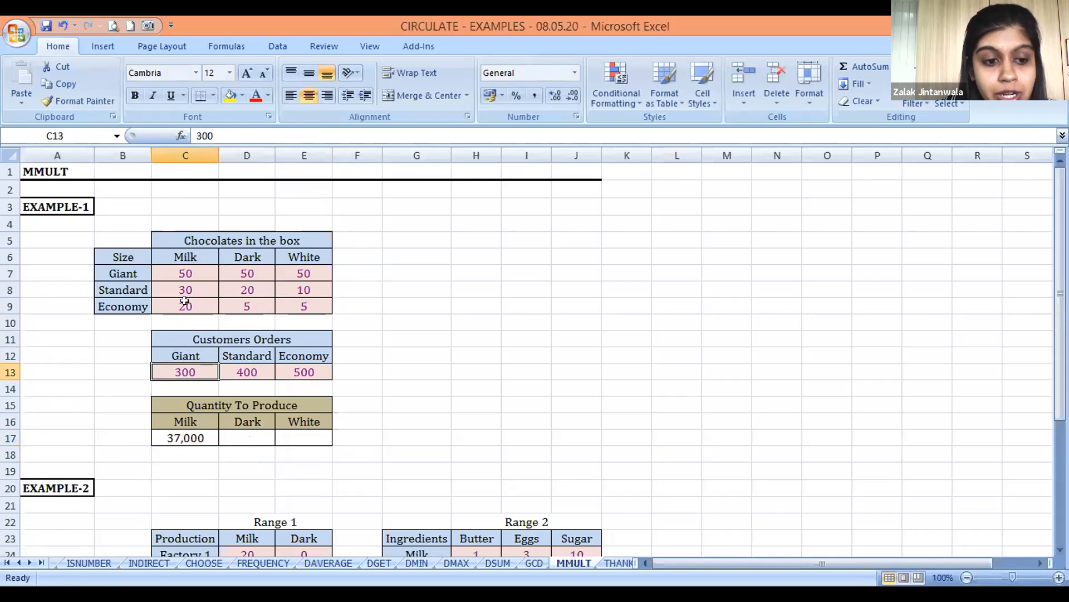
{"action": "left_click", "coordinate": [243, 272]}
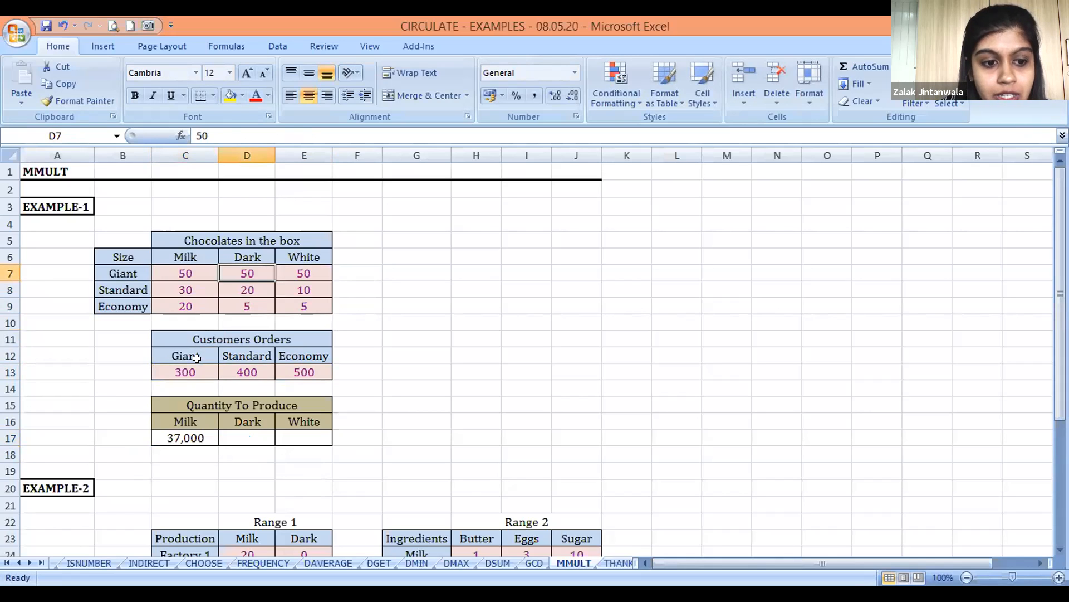
{"action": "left_click", "coordinate": [232, 373]}
{"action": "left_click", "coordinate": [234, 285]}
{"action": "left_click", "coordinate": [306, 363]}
{"action": "left_click", "coordinate": [256, 309]}
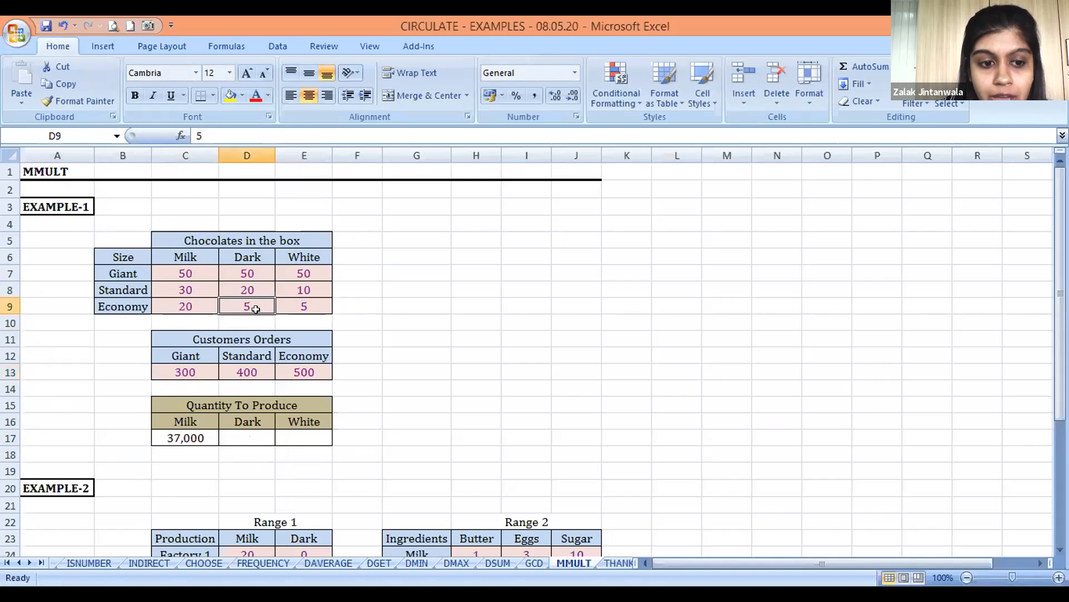
Extend the MMULT formula in C17 across C17:E17 as a single array formula
{"action": "key", "text": "Down"}
{"action": "key", "text": "Down"}
{"action": "key", "text": "Down"}
{"action": "key", "text": "Down"}
{"action": "key", "text": "Down"}
{"action": "key", "text": "Left"}
{"action": "key", "text": "Down"}
{"action": "key", "text": "Down"}
{"action": "key", "text": "Down"}
{"action": "key", "text": "shift+Right"}
{"action": "key", "text": "shift+Right"}
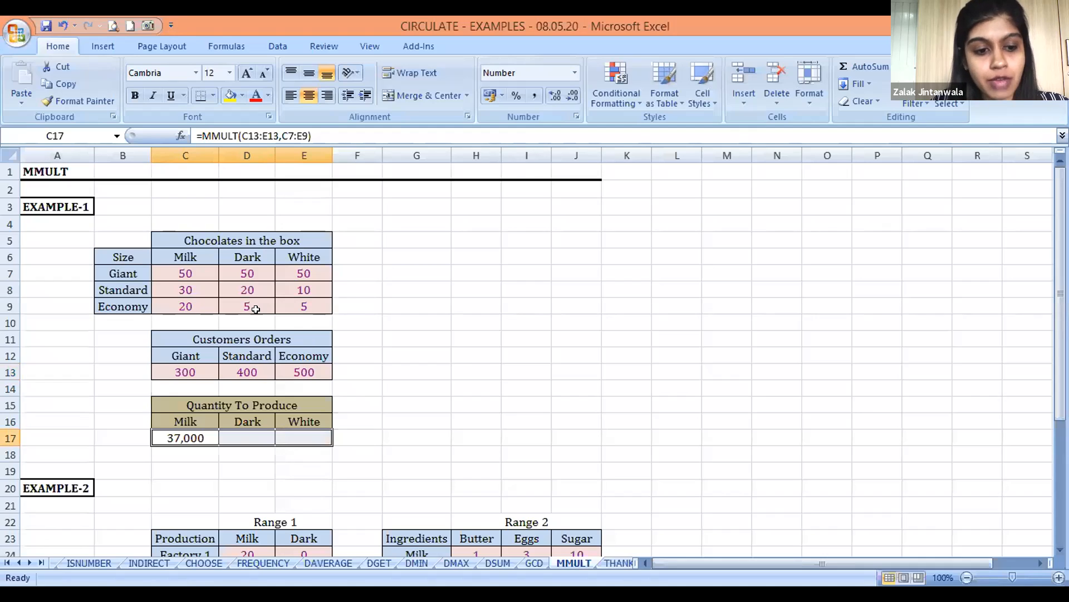
{"action": "key", "text": "F2"}
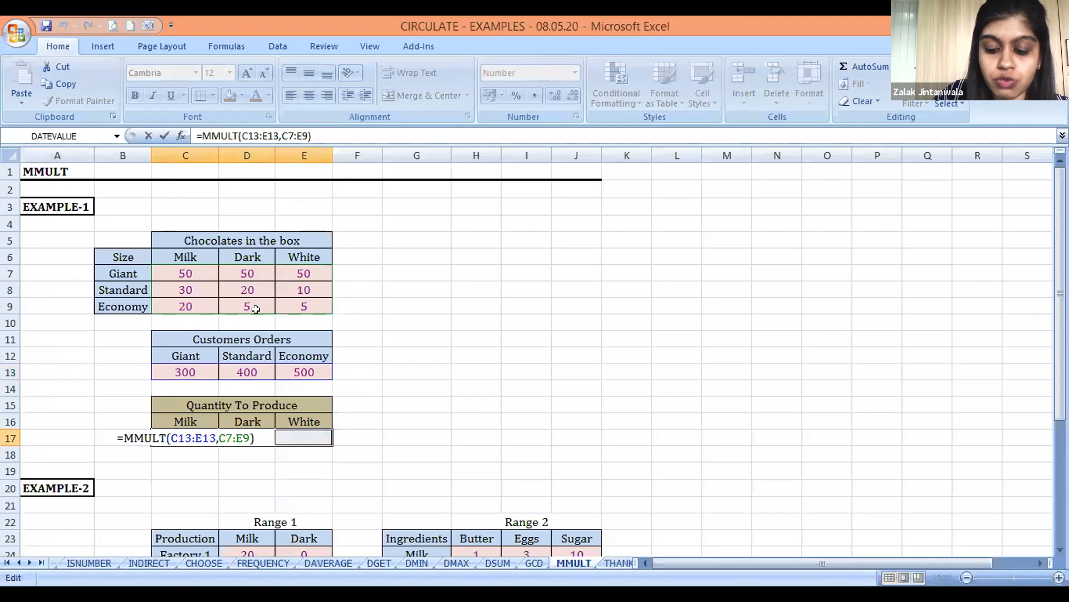
{"action": "key", "text": "ctrl+shift+Return"}
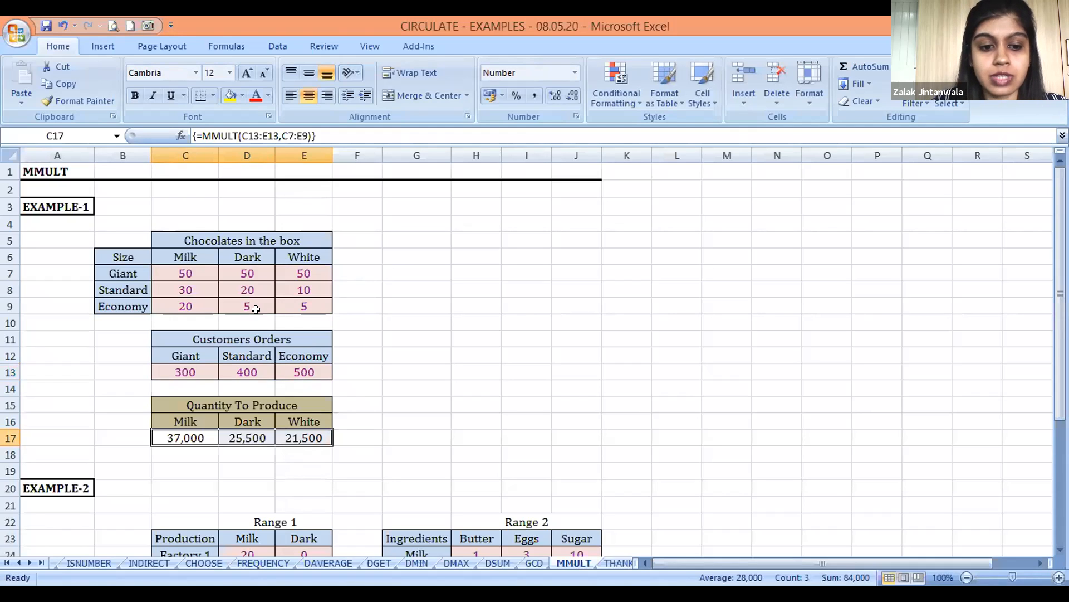
Clear the existing results in E31:G34 of the Ingredients To Order table in EXAMPLE-2
{"action": "key", "text": "Down"}
{"action": "key", "text": "Down"}
{"action": "key", "text": "Down"}
{"action": "key", "text": "Down"}
{"action": "key", "text": "Down"}
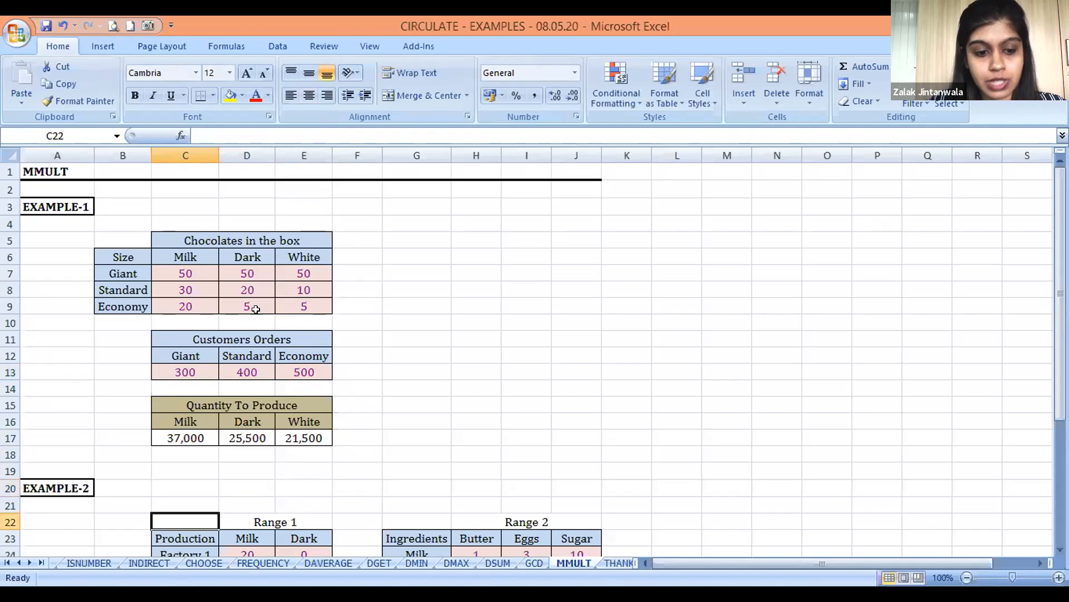
{"action": "key", "text": "Down"}
{"action": "key", "text": "Down"}
{"action": "key", "text": "Down"}
{"action": "key", "text": "Down"}
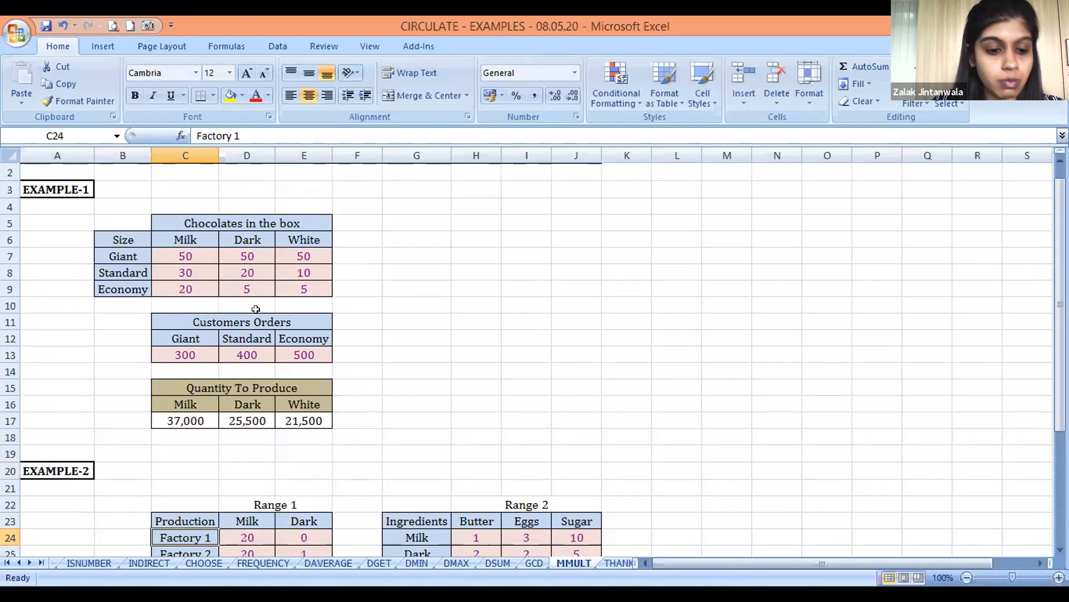
{"action": "key", "text": "Down"}
{"action": "key", "text": "Down"}
{"action": "key", "text": "Down"}
{"action": "key", "text": "Down"}
{"action": "key", "text": "Up"}
{"action": "key", "text": "Up"}
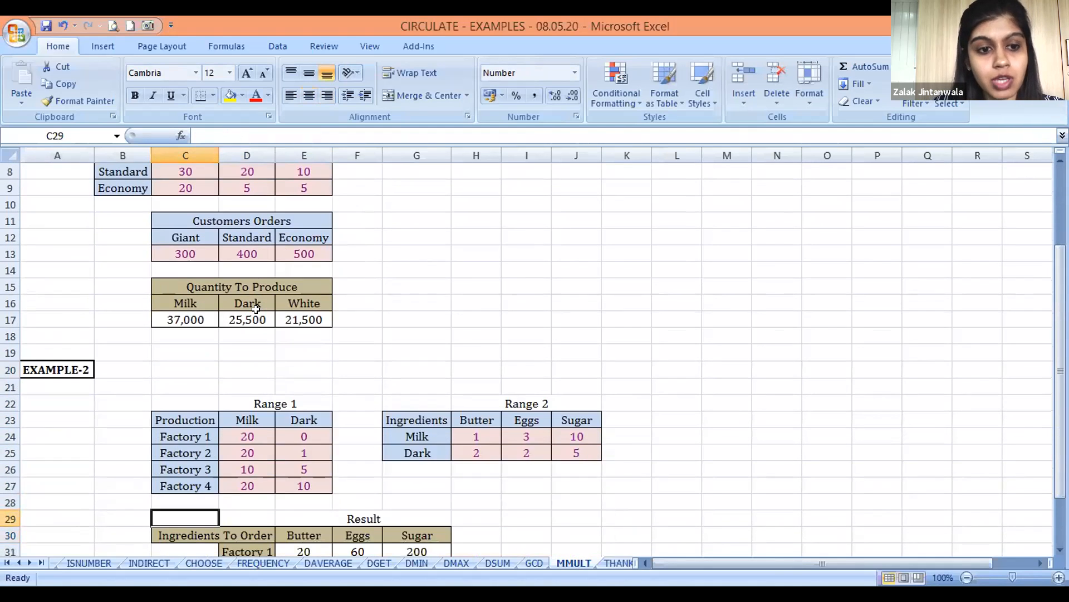
{"action": "key", "text": "Left"}
{"action": "key", "text": "Down"}
{"action": "key", "text": "Down"}
{"action": "key", "text": "Down"}
{"action": "key", "text": "Right"}
{"action": "key", "text": "Right"}
{"action": "key", "text": "Right"}
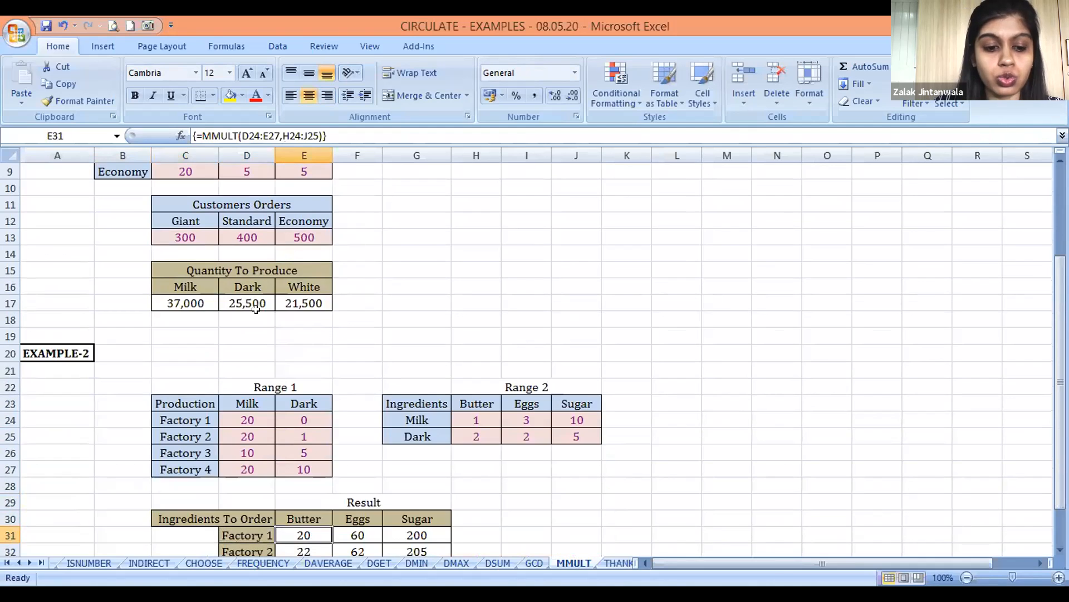
{"action": "key", "text": "Down"}
{"action": "key", "text": "Up"}
{"action": "key", "text": "shift+Down"}
{"action": "key", "text": "shift+Down"}
{"action": "key", "text": "shift+Down"}
{"action": "key", "text": "shift+Right"}
{"action": "key", "text": "shift+Right"}
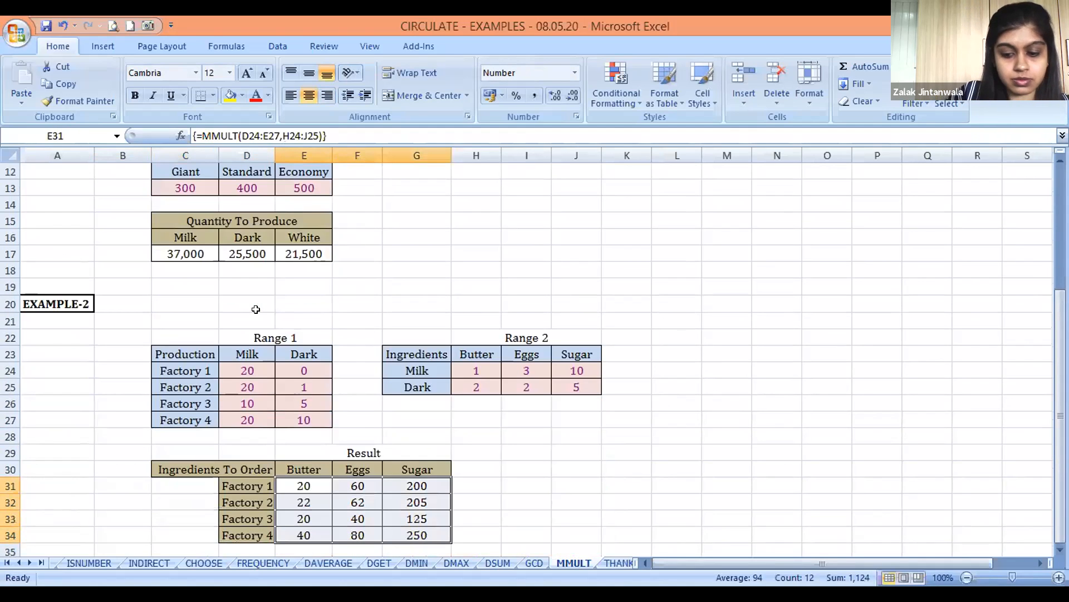
{"action": "key", "text": "Delete"}
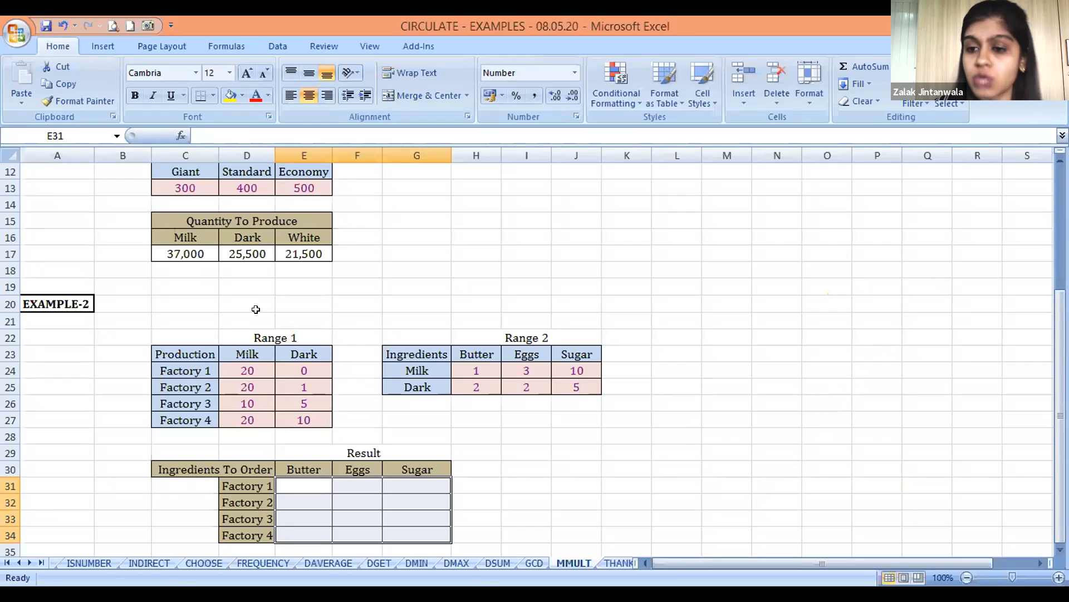
Enter =MMULT(D24:E27,H24:J25) in E31, the Factory 1 Butter cell of the Result table
{"action": "key", "text": "Down"}
{"action": "key", "text": "Up"}
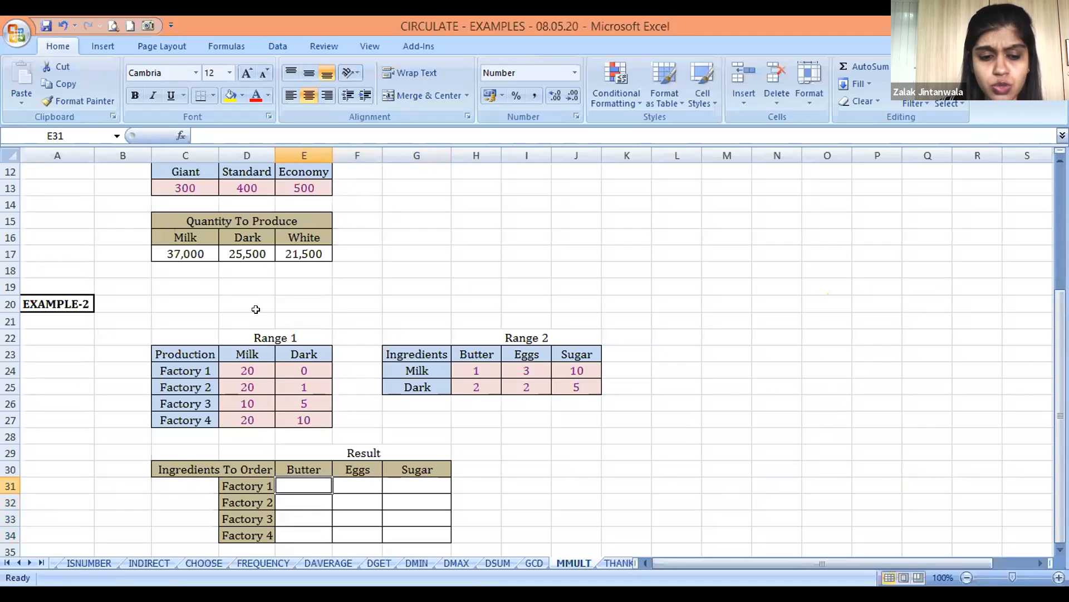
{"action": "type", "text": "=m"}
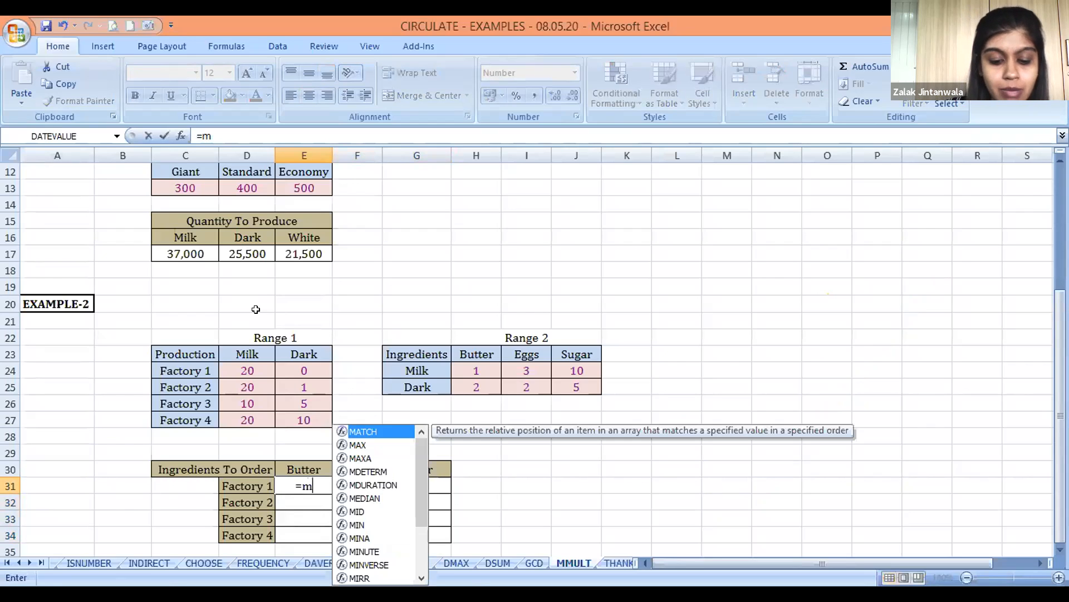
{"action": "type", "text": "mult("}
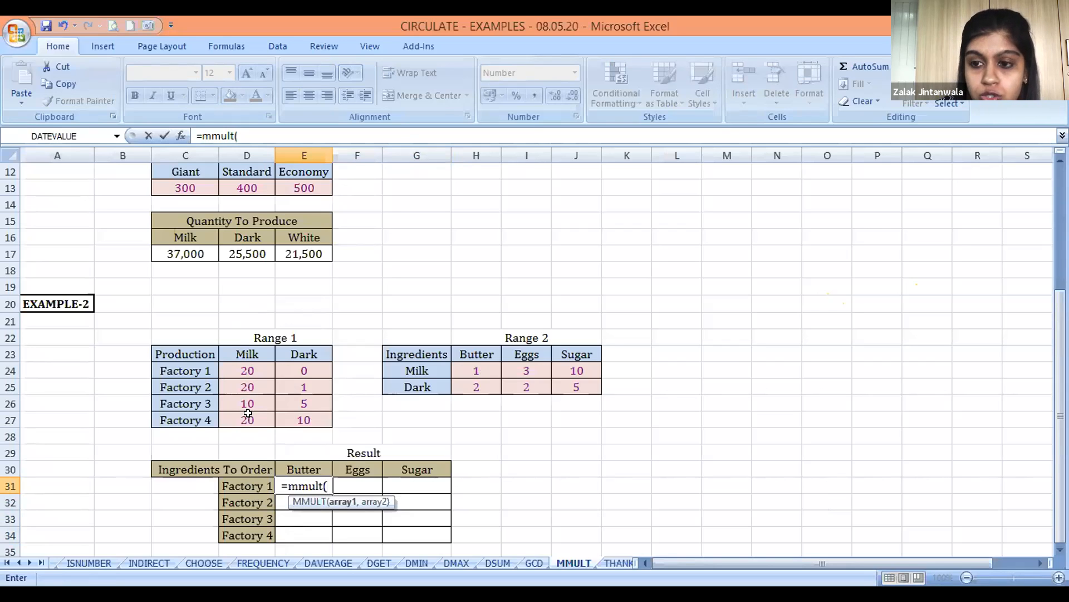
{"action": "left_click_drag", "start_coordinate": [247, 371], "coordinate": [305, 422]}
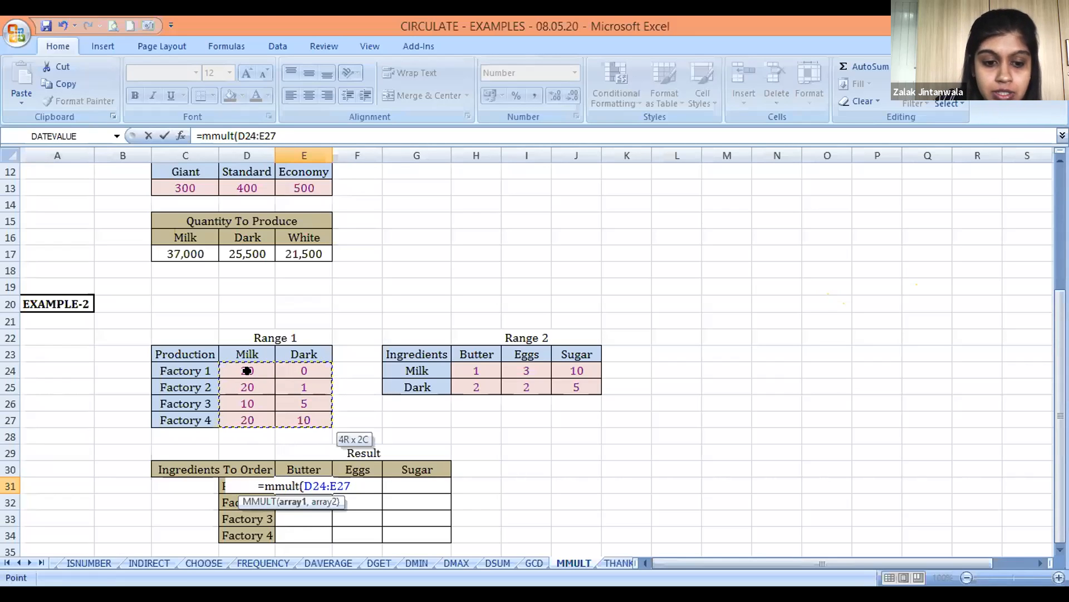
{"action": "type", "text": ","}
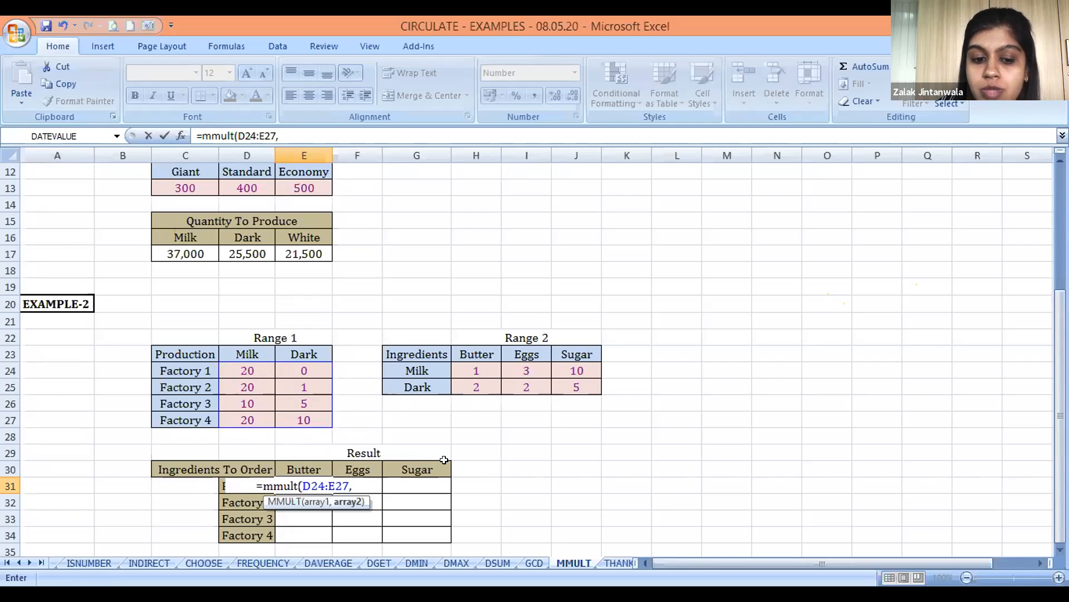
{"action": "left_click", "coordinate": [471, 370]}
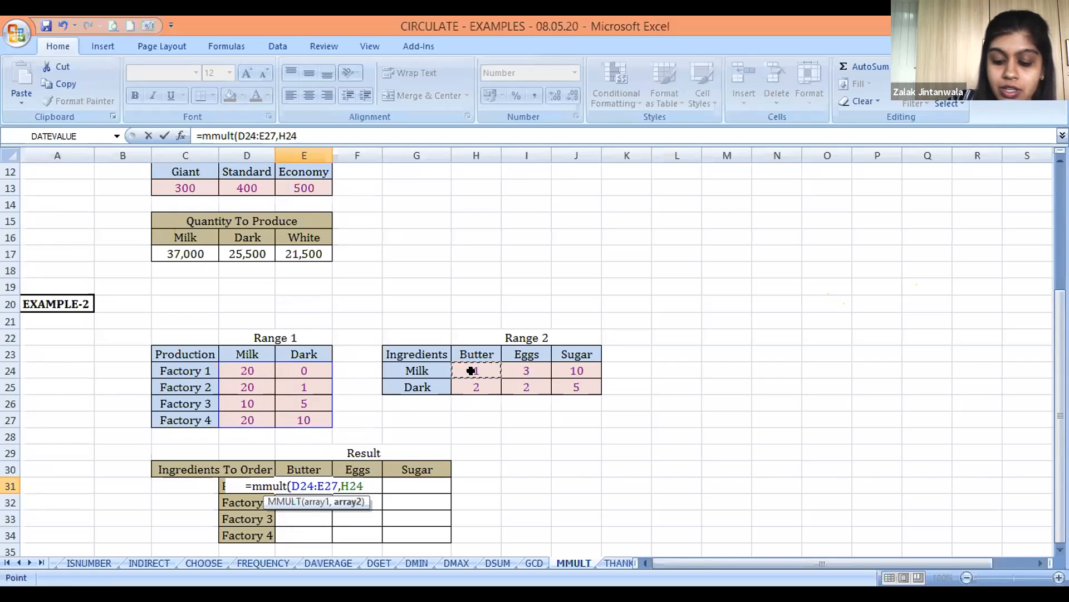
{"action": "key", "text": "shift+Down"}
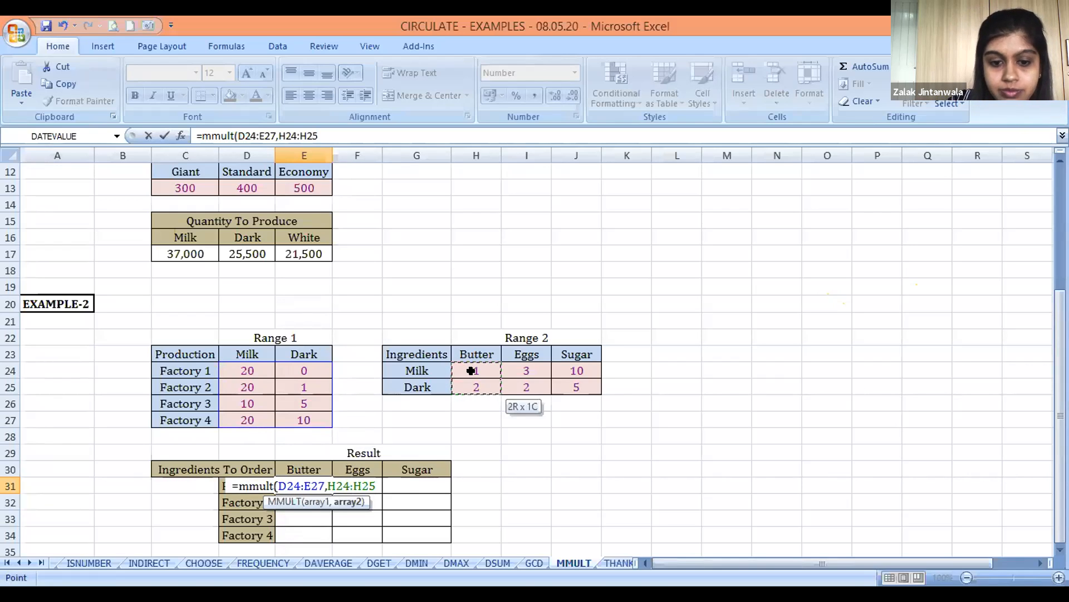
{"action": "key", "text": "shift+Right"}
{"action": "key", "text": "shift+Right"}
{"action": "type", "text": ")"}
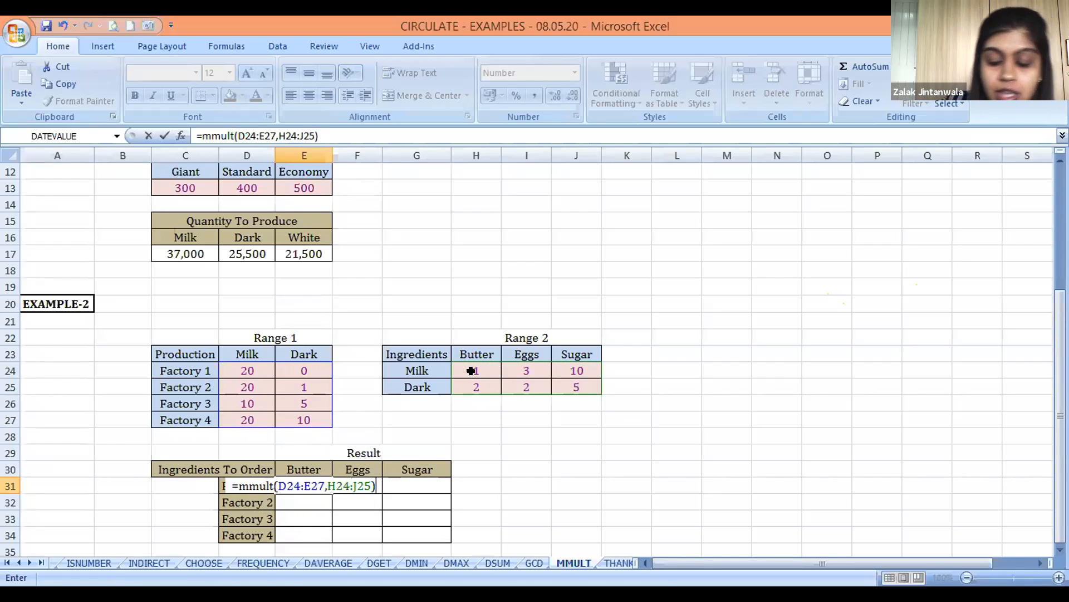
{"action": "key", "text": "Return"}
Extend the MMULT formula in E31 across E31:G34 as a single array formula
{"action": "key", "text": "Up"}
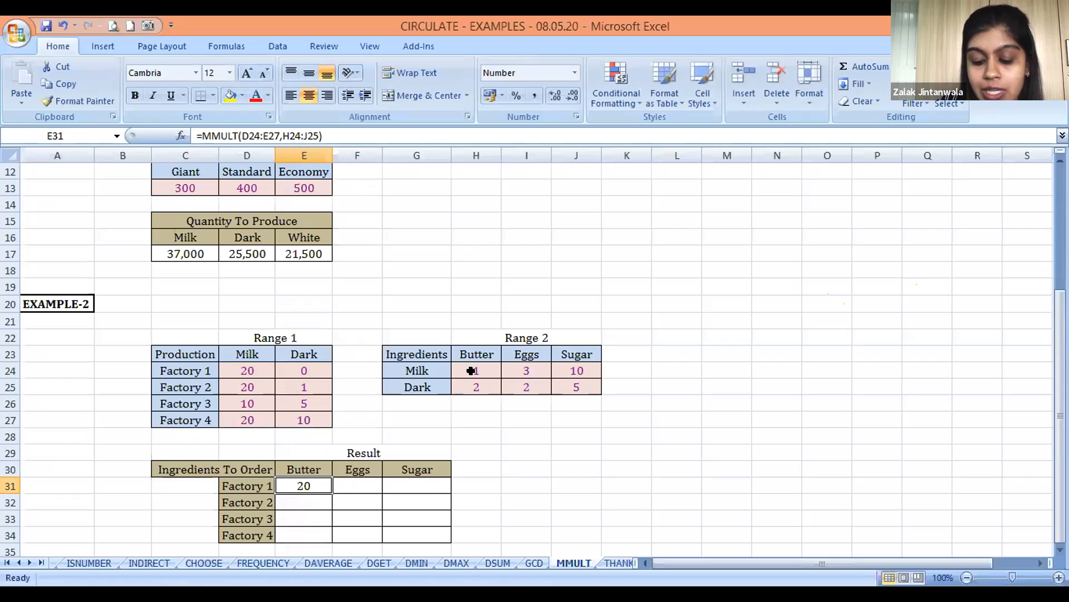
{"action": "key", "text": "shift+Down"}
{"action": "key", "text": "shift+Down"}
{"action": "key", "text": "shift+Down"}
{"action": "key", "text": "shift+Right"}
{"action": "key", "text": "shift+Right"}
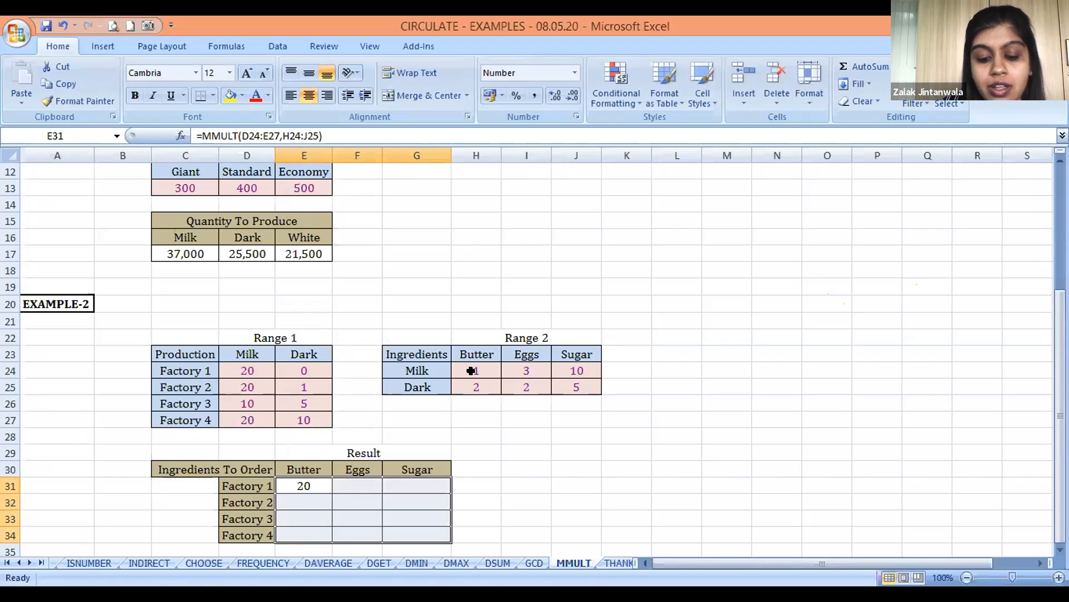
{"action": "key", "text": "F2"}
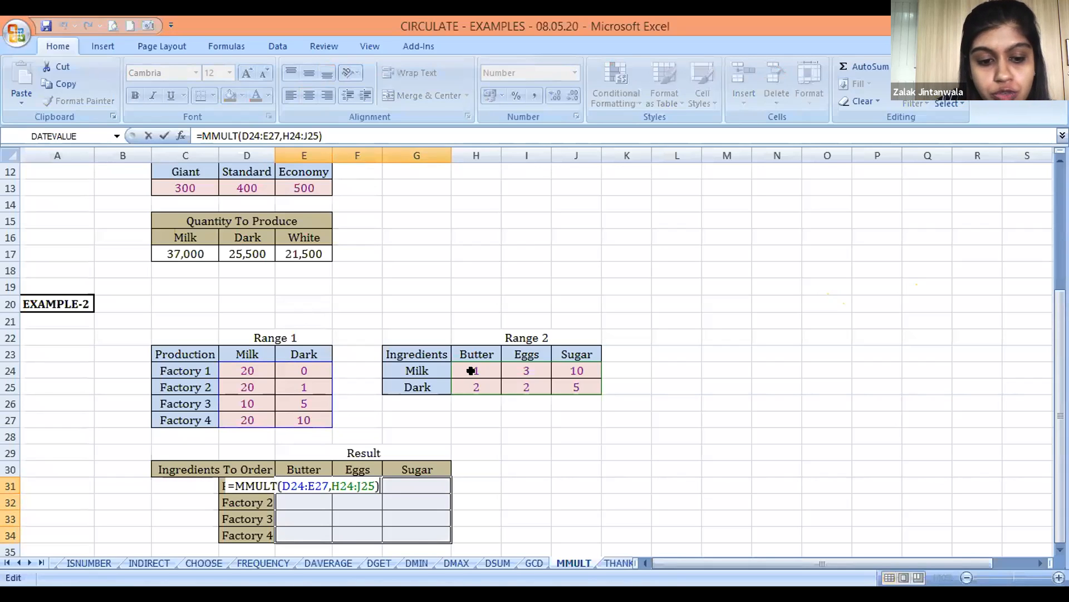
{"action": "key", "text": "ctrl+shift+Return"}
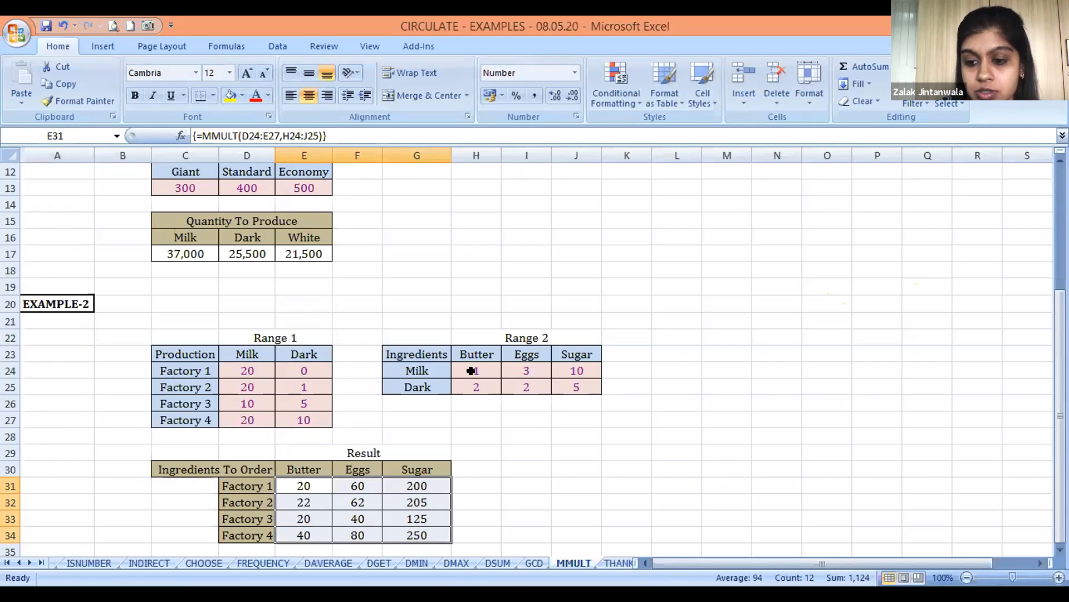
Select the Butter results for all four factories, extending through Eggs and Sugar, to review the array's extent E31:G34
{"action": "key", "text": "Up"}
{"action": "key", "text": "Down"}
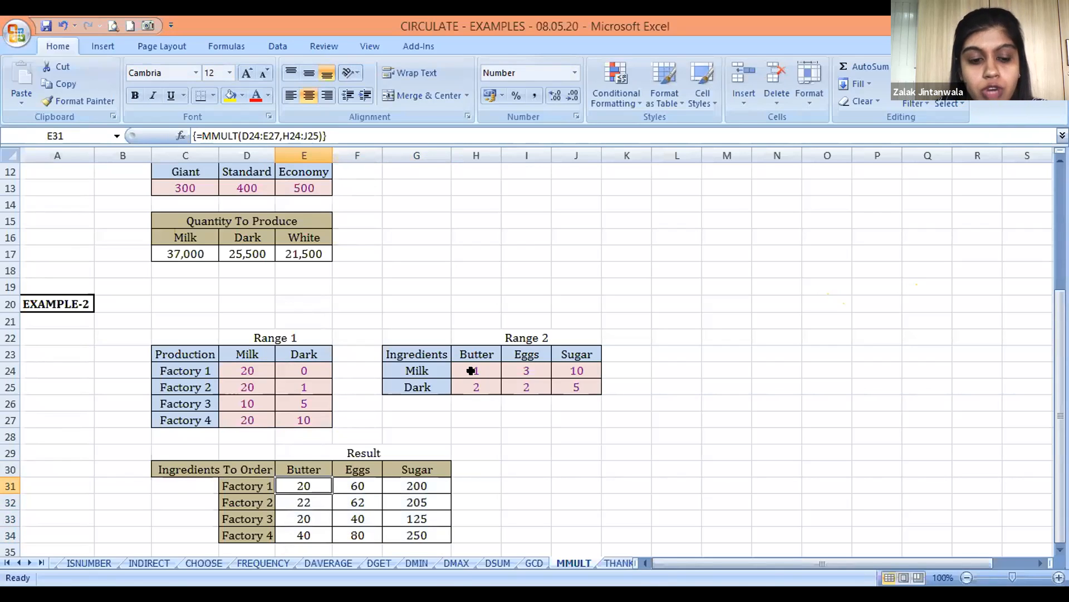
{"action": "key", "text": "shift+Down"}
{"action": "key", "text": "shift+Down"}
{"action": "key", "text": "shift+Down"}
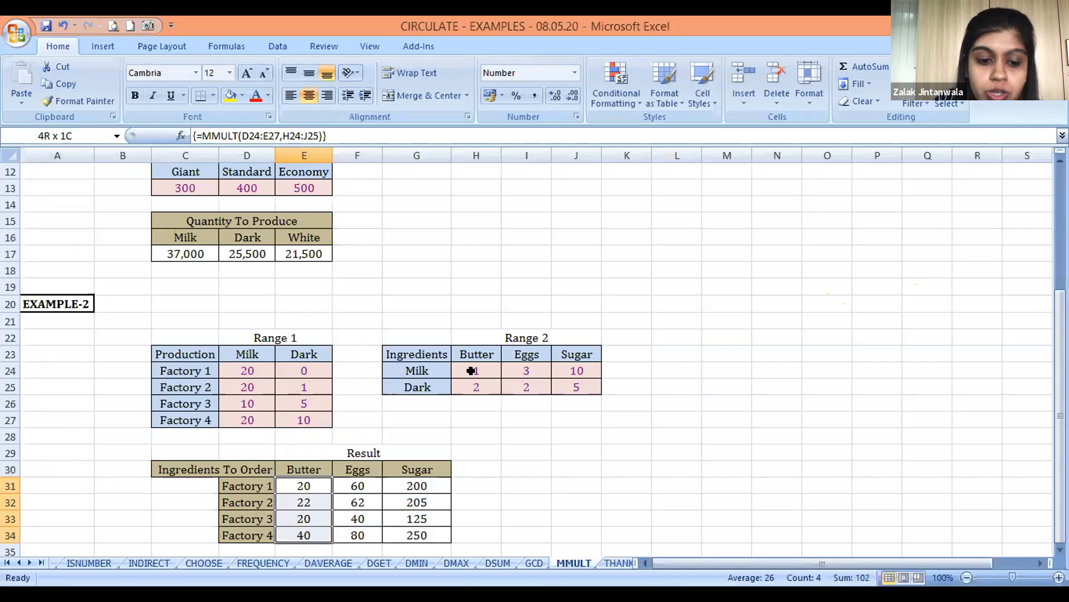
{"action": "key", "text": "shift+Right"}
{"action": "key", "text": "shift+Right"}
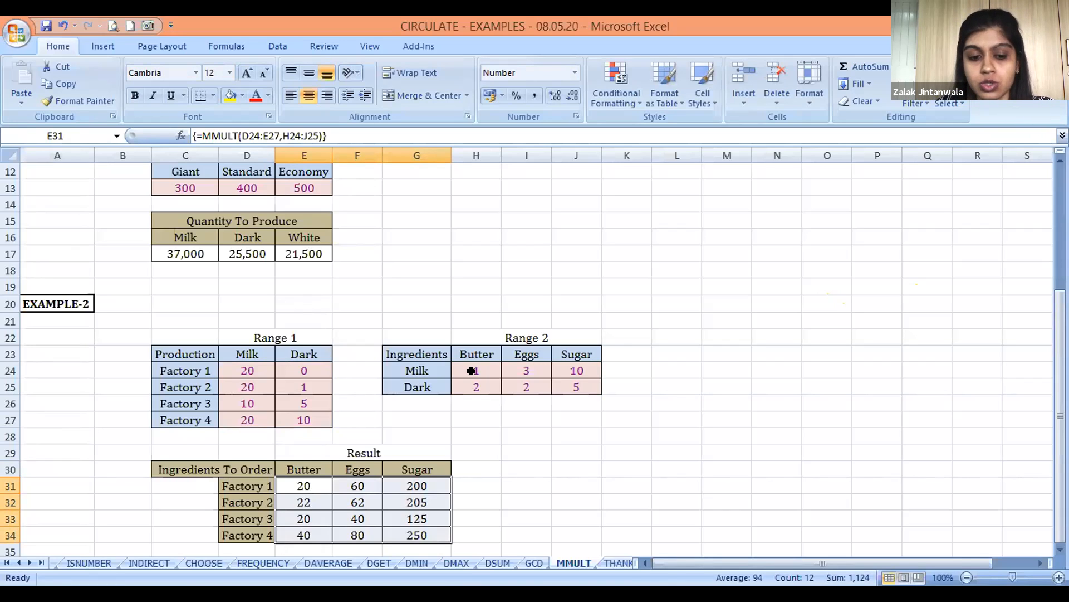
Look over the Butter results for the four factories and open the THANK YOU sheet
{"action": "key", "text": "Down"}
{"action": "key", "text": "Down"}
{"action": "key", "text": "Down"}
{"action": "key", "text": "Down"}
{"action": "key", "text": "Down"}
{"action": "key", "text": "Up"}
{"action": "key", "text": "Up"}
{"action": "key", "text": "Up"}
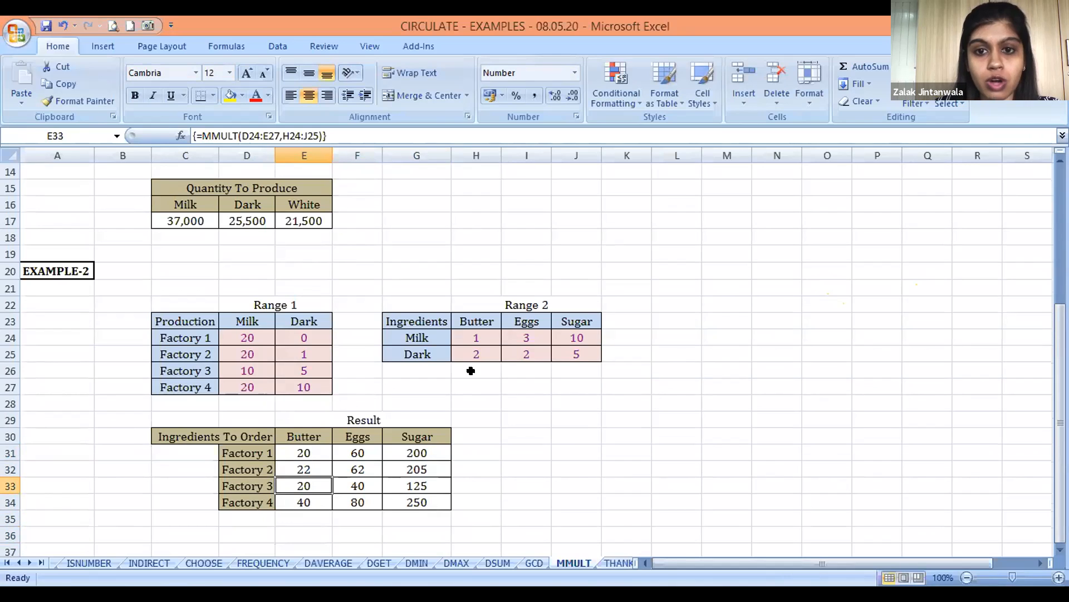
{"action": "left_click", "coordinate": [615, 563]}
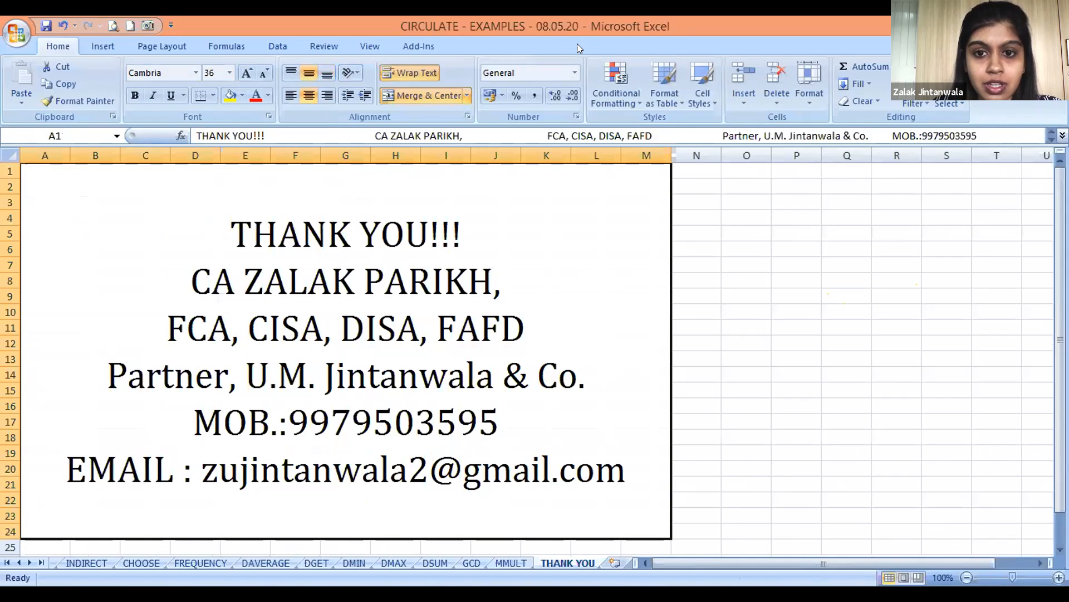